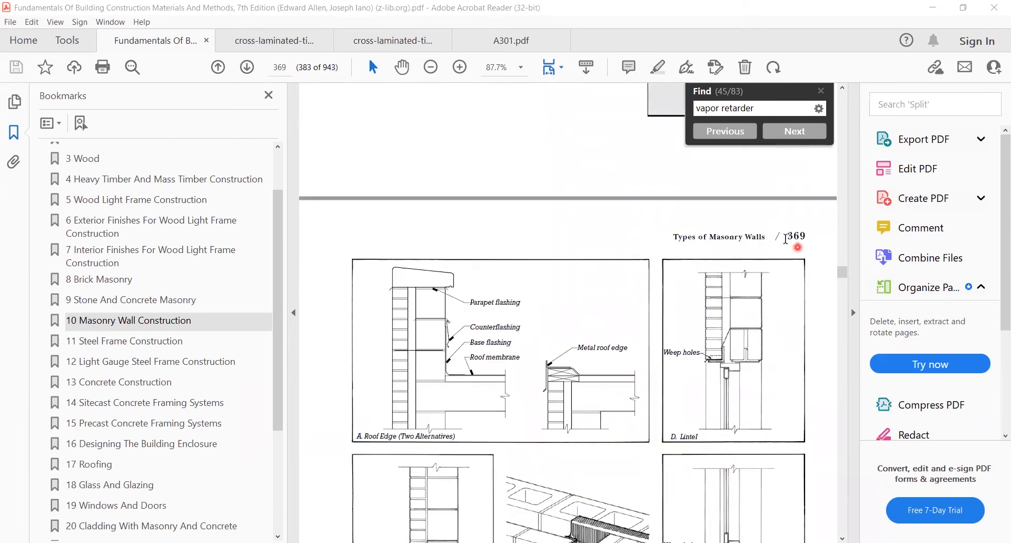
Examine the masonry wall flashing figure and its enlarged roof edge, lintel, recess and sill details on pages 368 and 369.
{"action": "scroll", "coordinate": [524, 282], "scroll_direction": "up", "scroll_amount": 8}
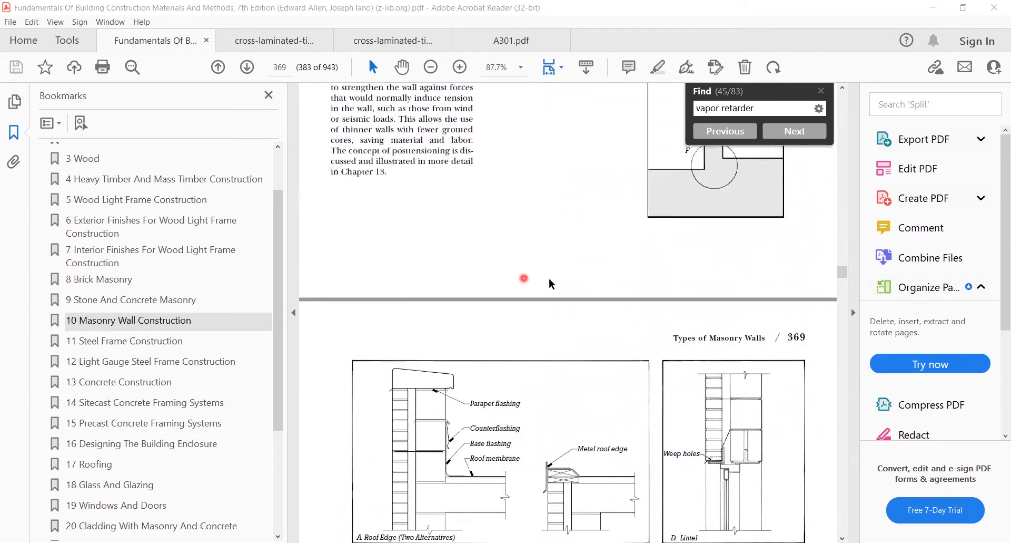
{"action": "scroll", "coordinate": [585, 266], "scroll_direction": "up", "scroll_amount": 5}
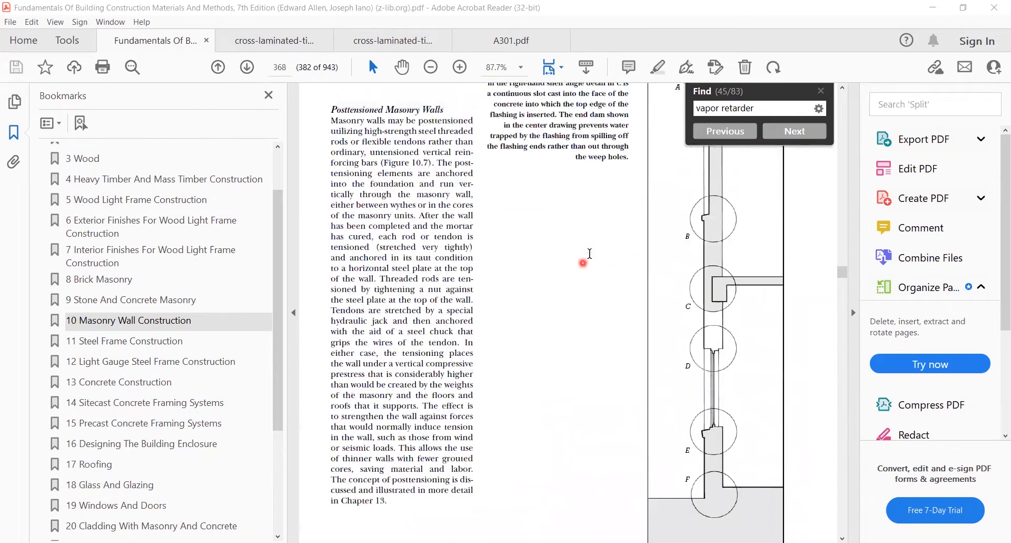
{"action": "scroll", "coordinate": [710, 247], "scroll_direction": "down", "scroll_amount": 1}
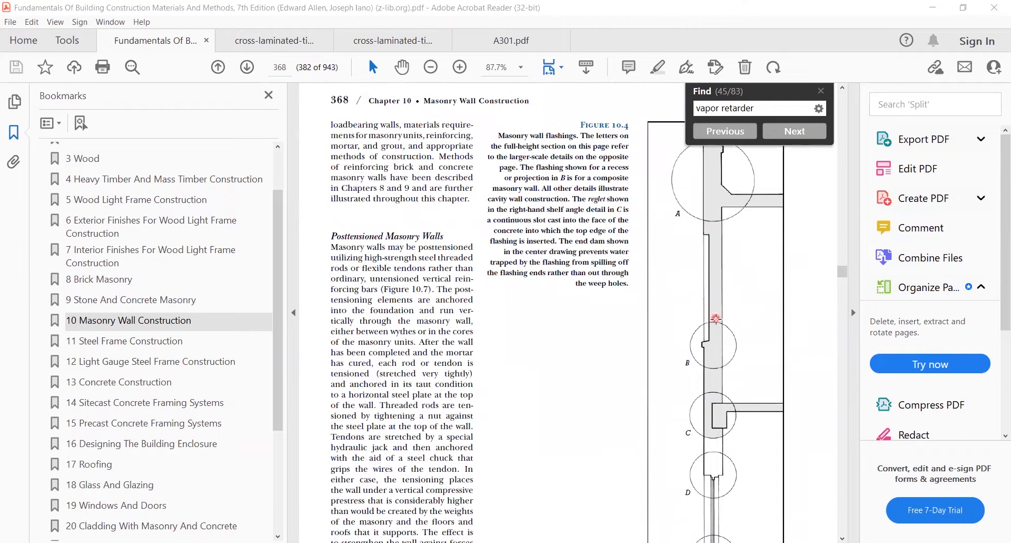
{"action": "scroll", "coordinate": [704, 198], "scroll_direction": "down", "scroll_amount": 6}
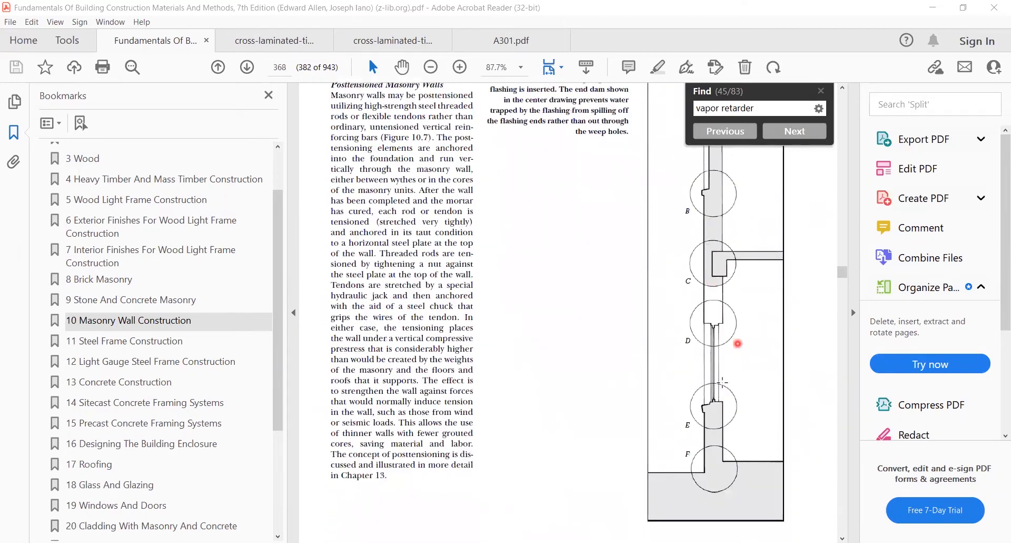
{"action": "scroll", "coordinate": [567, 353], "scroll_direction": "down", "scroll_amount": 3}
{"action": "scroll", "coordinate": [567, 353], "scroll_direction": "down", "scroll_amount": 13}
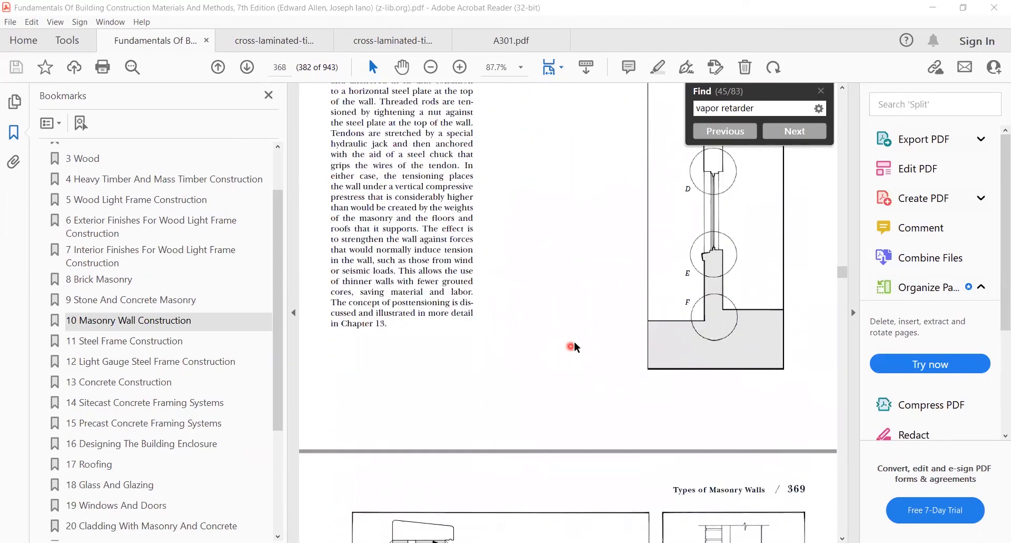
{"action": "scroll", "coordinate": [595, 320], "scroll_direction": "down", "scroll_amount": 6}
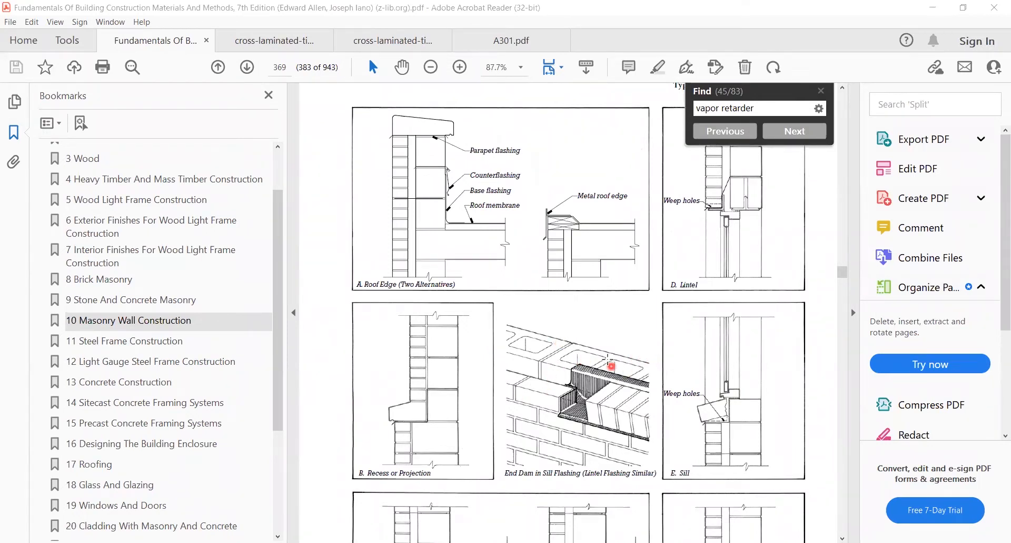
{"action": "scroll", "coordinate": [609, 352], "scroll_direction": "down", "scroll_amount": 5}
{"action": "scroll", "coordinate": [610, 345], "scroll_direction": "down", "scroll_amount": 3}
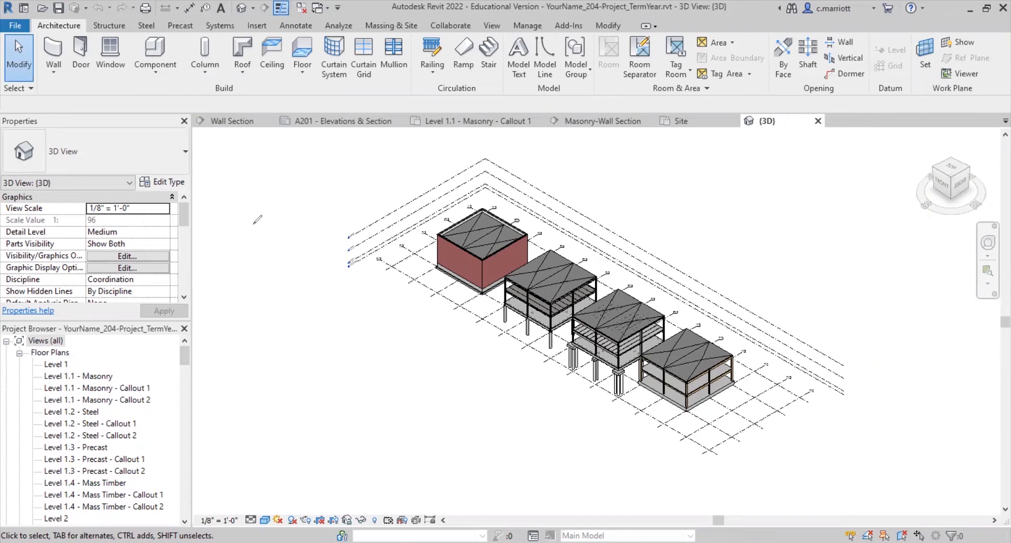
Switch to Revit, open the Site floor plan and start a toposurface with its point elevation at -0' 6".
{"action": "scroll", "coordinate": [69, 465], "scroll_direction": "down", "scroll_amount": 6}
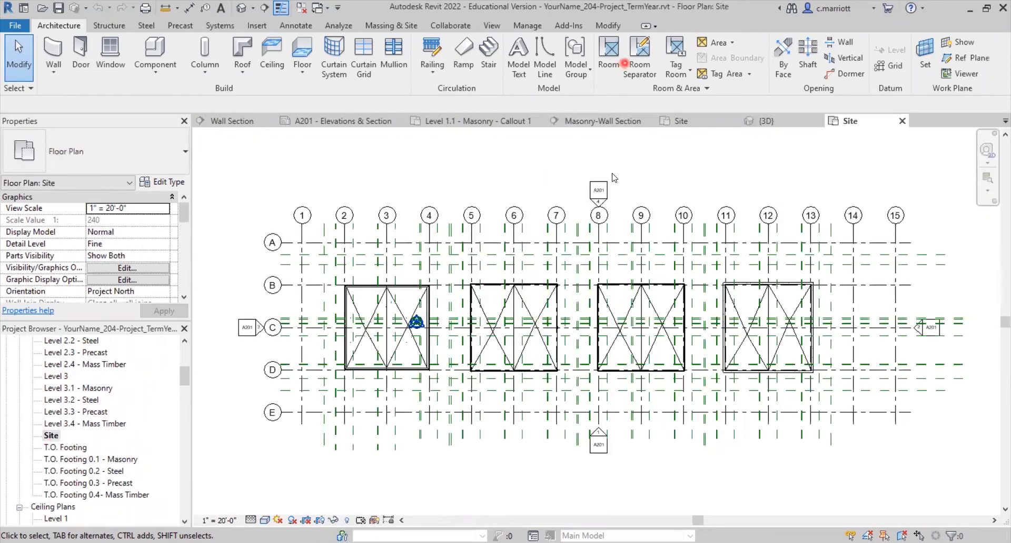
{"action": "left_click", "coordinate": [603, 59]}
{"action": "left_click", "coordinate": [378, 28]}
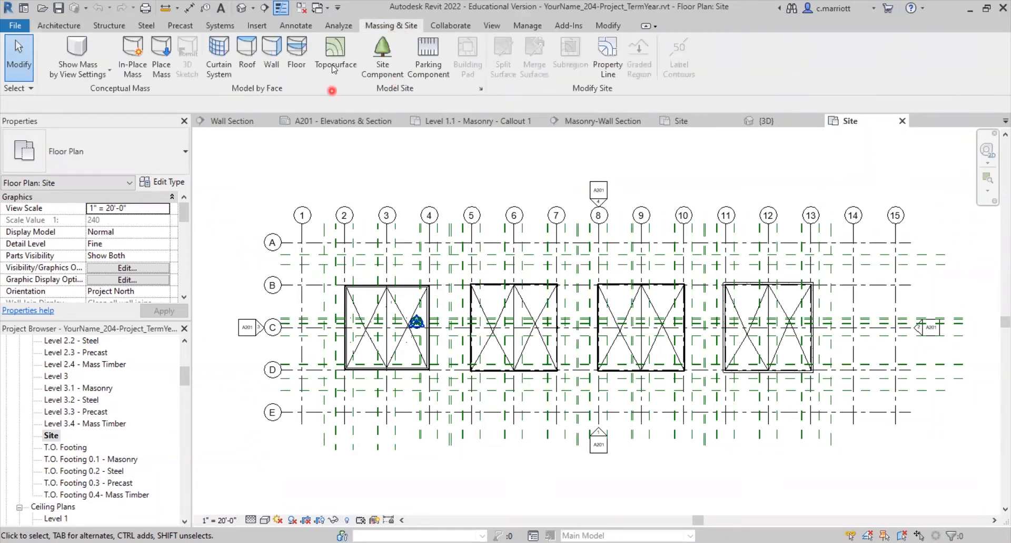
{"action": "left_click", "coordinate": [333, 62]}
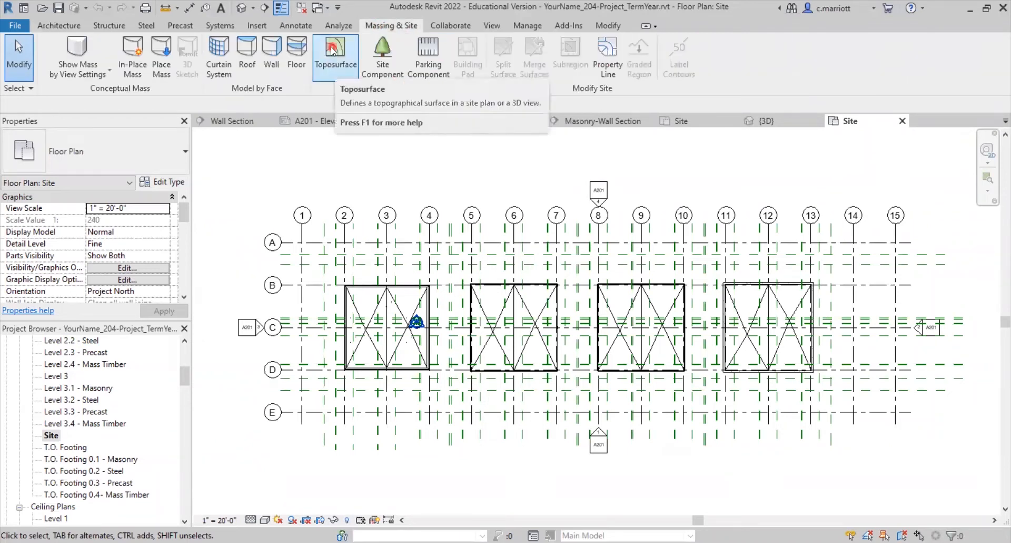
{"action": "left_click", "coordinate": [371, 270]}
{"action": "left_click", "coordinate": [405, 262]}
{"action": "left_click", "coordinate": [303, 436]}
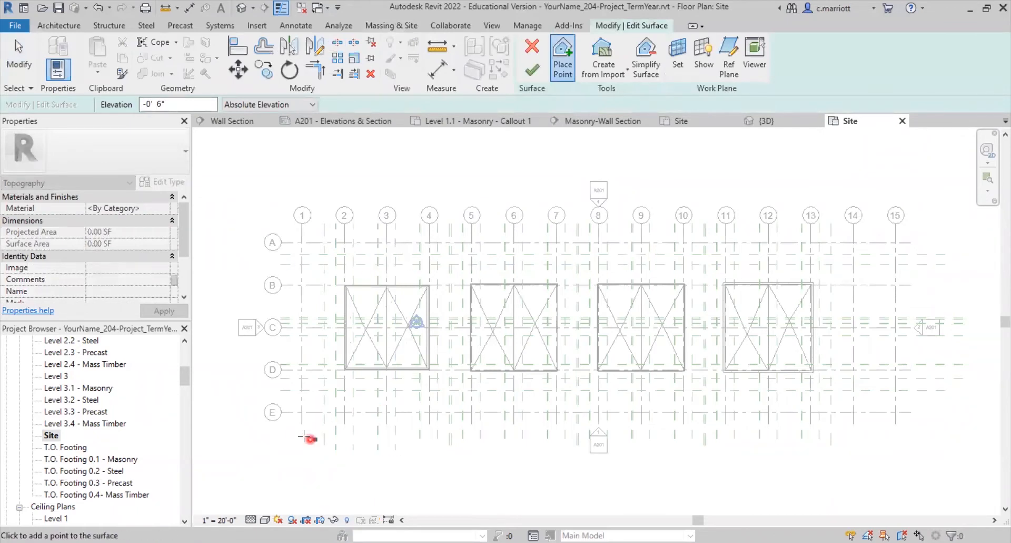
{"action": "left_click", "coordinate": [161, 104]}
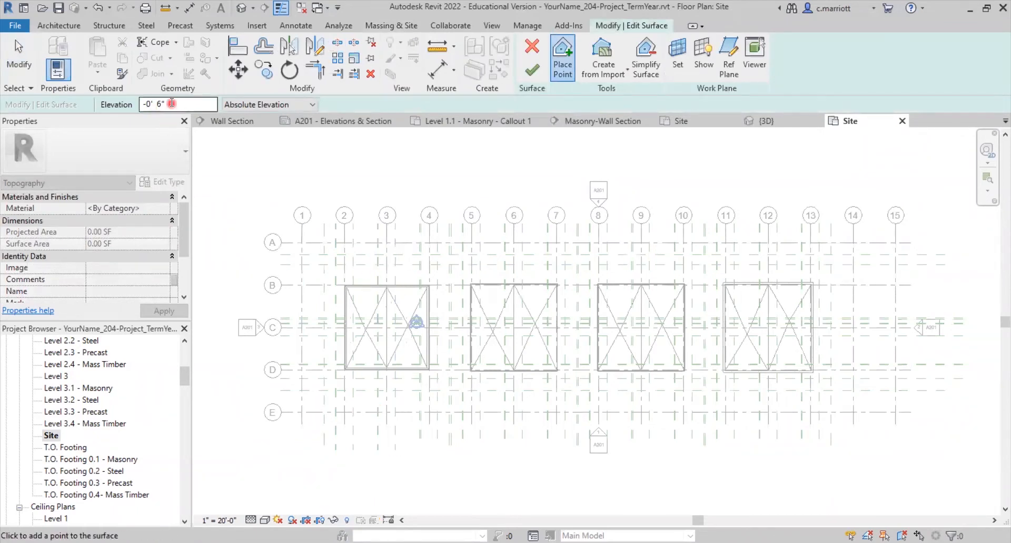
{"action": "left_click", "coordinate": [143, 104]}
{"action": "type", "text": "-"}
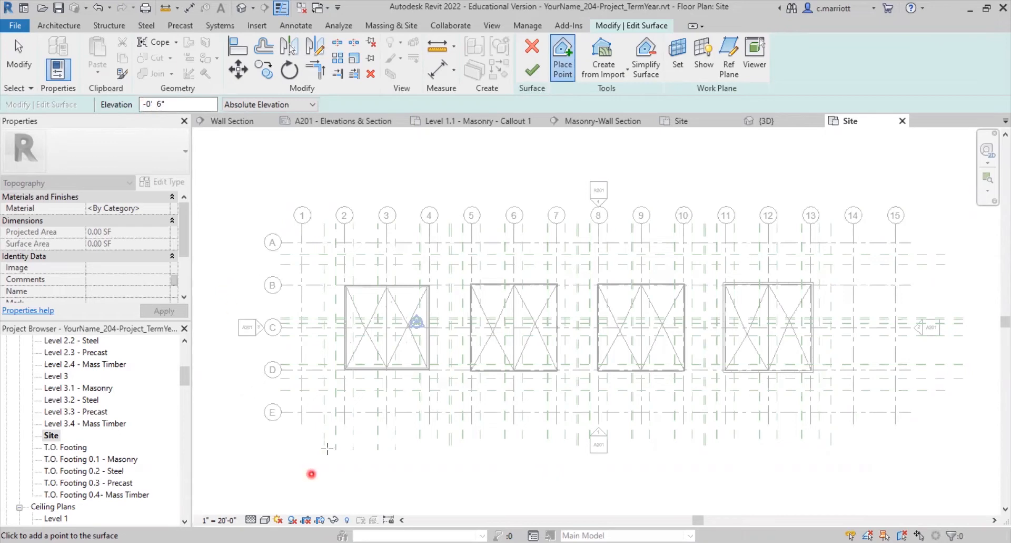
Place the toposurface's four corner points around all four buildings, covering about 39,700 SF, and finish the surface.
{"action": "left_click", "coordinate": [291, 426]}
{"action": "left_click", "coordinate": [885, 423]}
{"action": "left_click", "coordinate": [883, 233]}
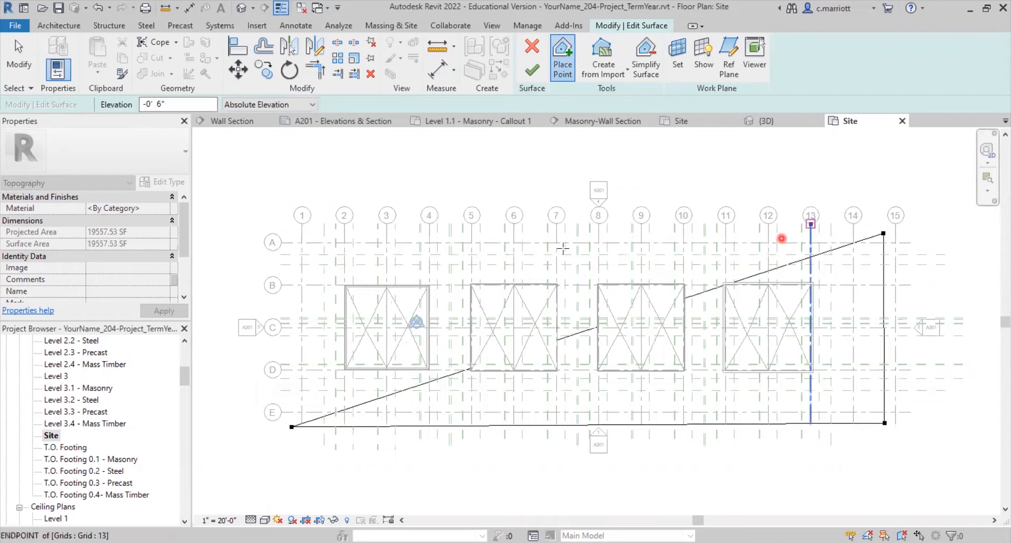
{"action": "left_click", "coordinate": [292, 231]}
{"action": "left_click", "coordinate": [550, 166]}
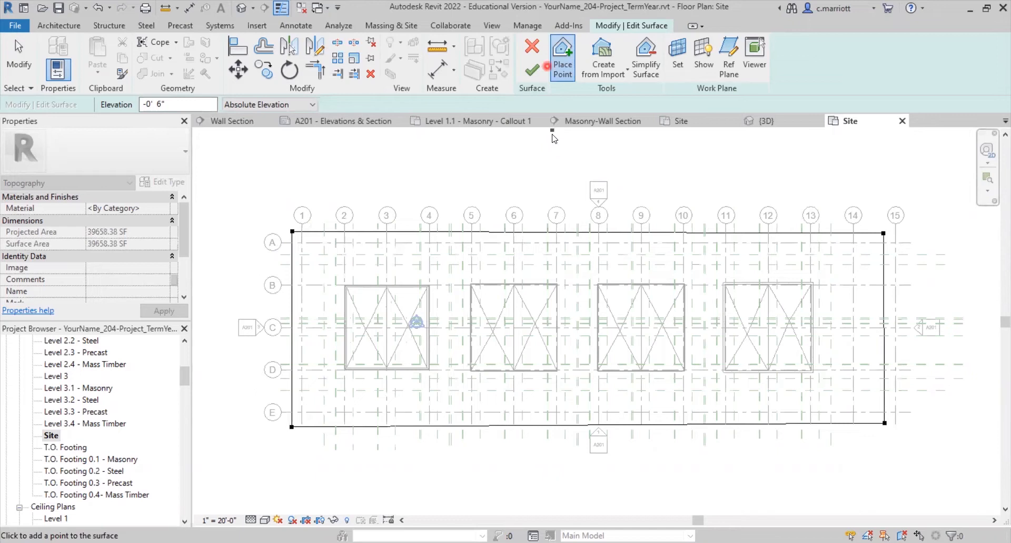
{"action": "left_click", "coordinate": [532, 72]}
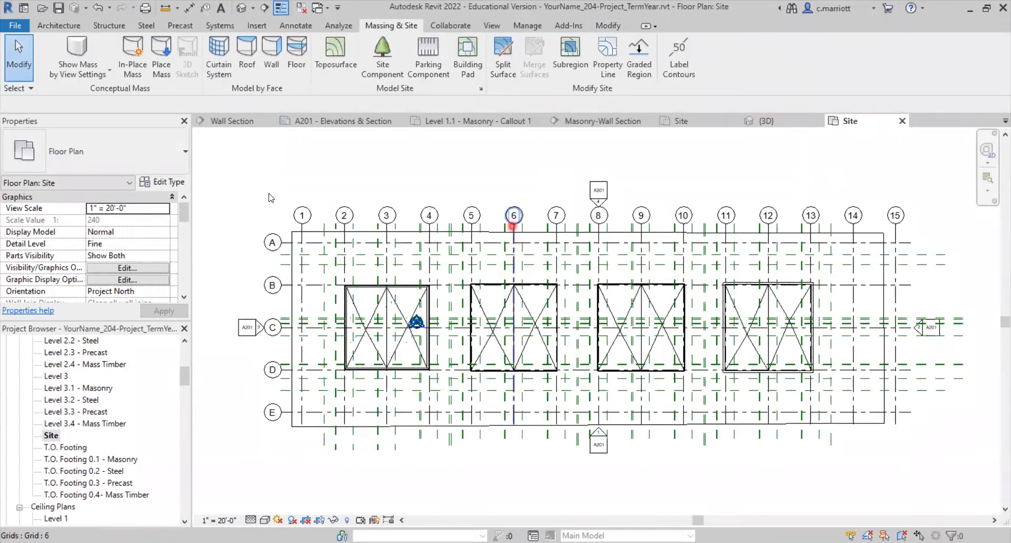
{"action": "left_click", "coordinate": [244, 285]}
{"action": "left_click", "coordinate": [251, 228]}
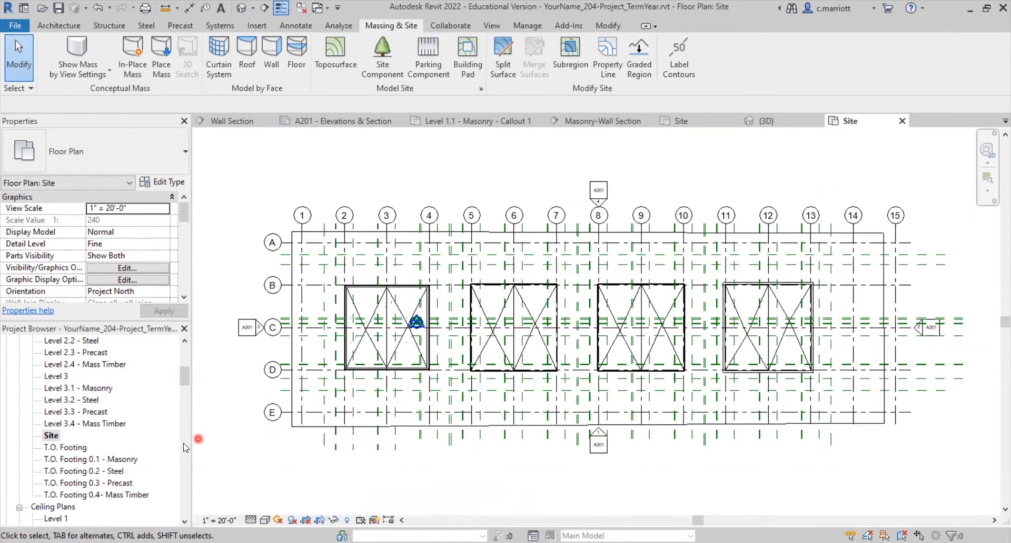
Open the Masonry-Wall Section view and inspect the ground level beside the foundation wall and slab.
{"action": "mouse_move", "coordinate": [185, 389]}
{"action": "left_mouse_down"}
{"action": "mouse_move", "coordinate": [185, 436]}
{"action": "mouse_move", "coordinate": [186, 381]}
{"action": "left_mouse_up"}
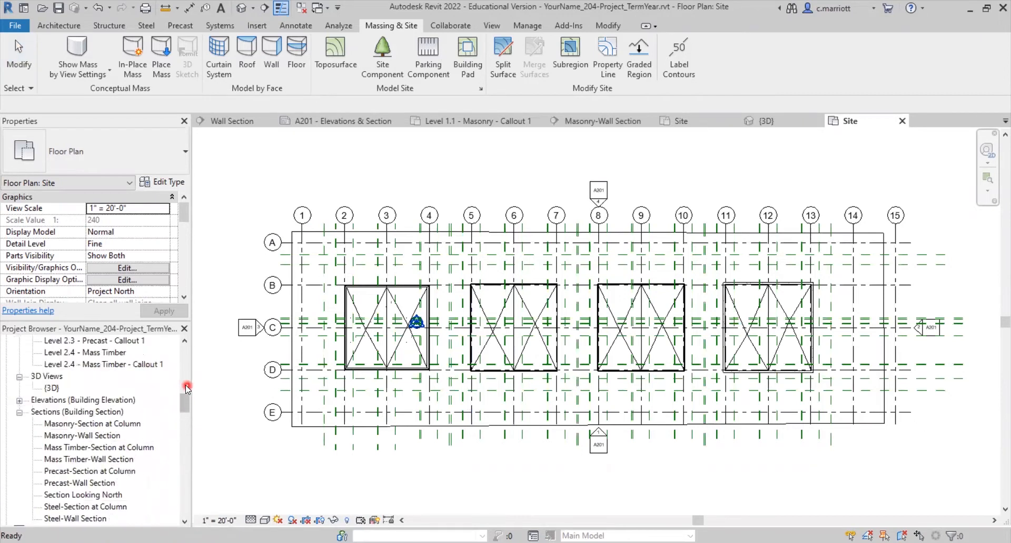
{"action": "double_click", "coordinate": [65, 436]}
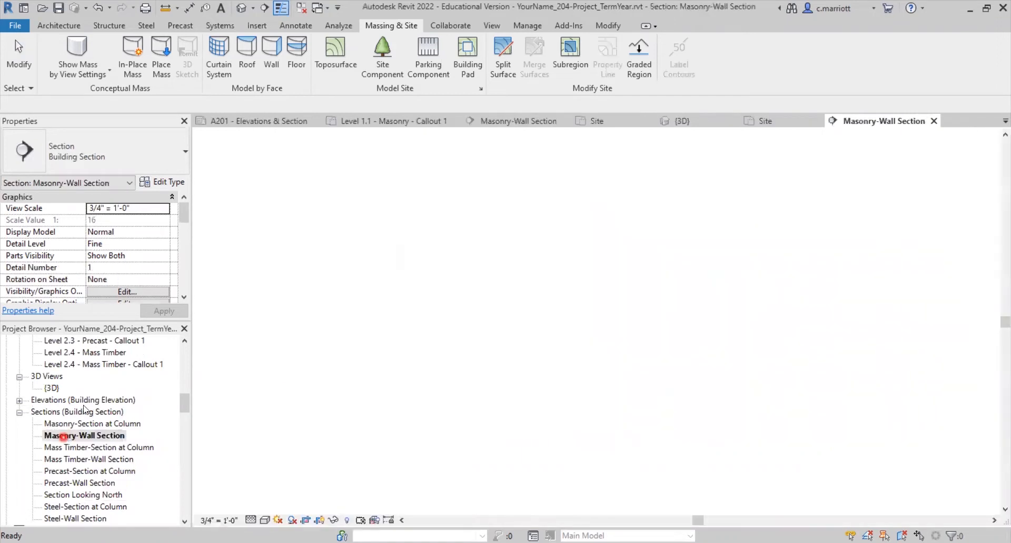
{"action": "scroll", "coordinate": [648, 432], "scroll_direction": "up", "scroll_amount": 5}
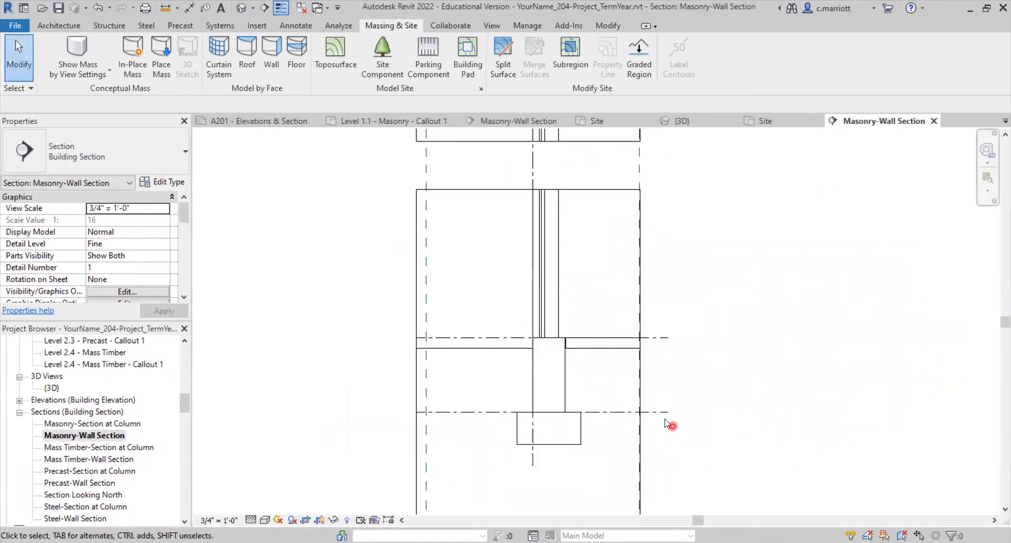
{"action": "scroll", "coordinate": [434, 363], "scroll_direction": "up", "scroll_amount": 2}
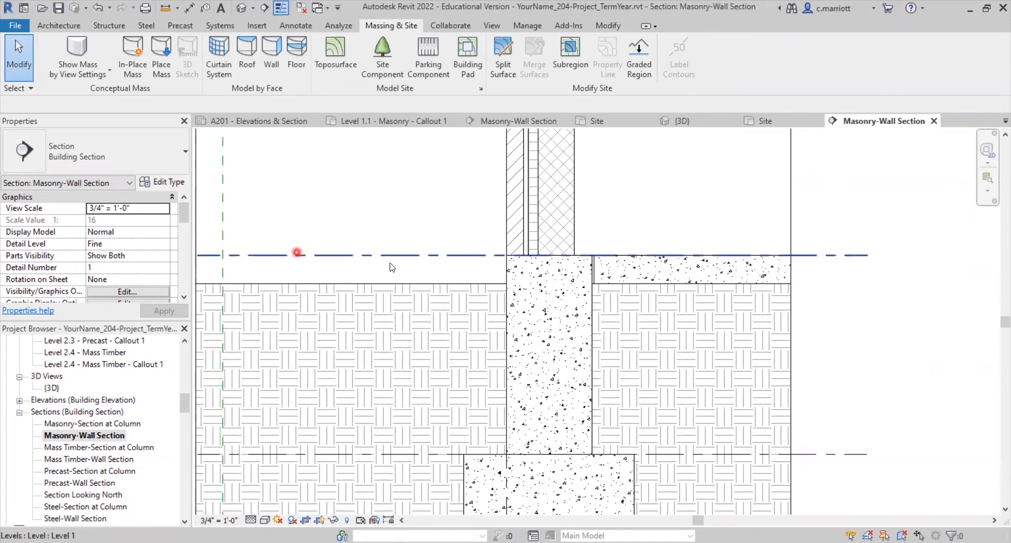
{"action": "scroll", "coordinate": [476, 256], "scroll_direction": "down", "scroll_amount": 5}
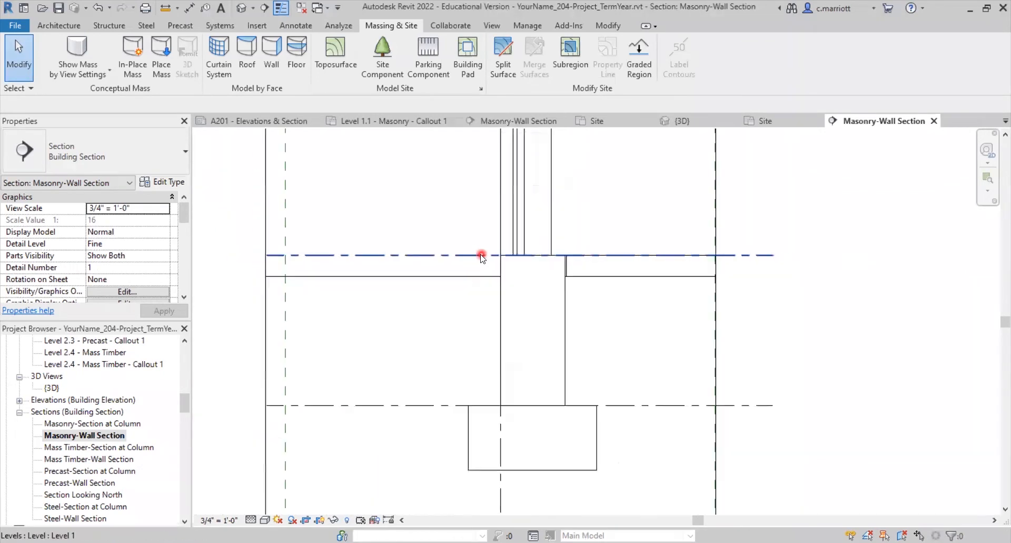
{"action": "middle_click_drag", "start_coordinate": [643, 224], "coordinate": [655, 289]}
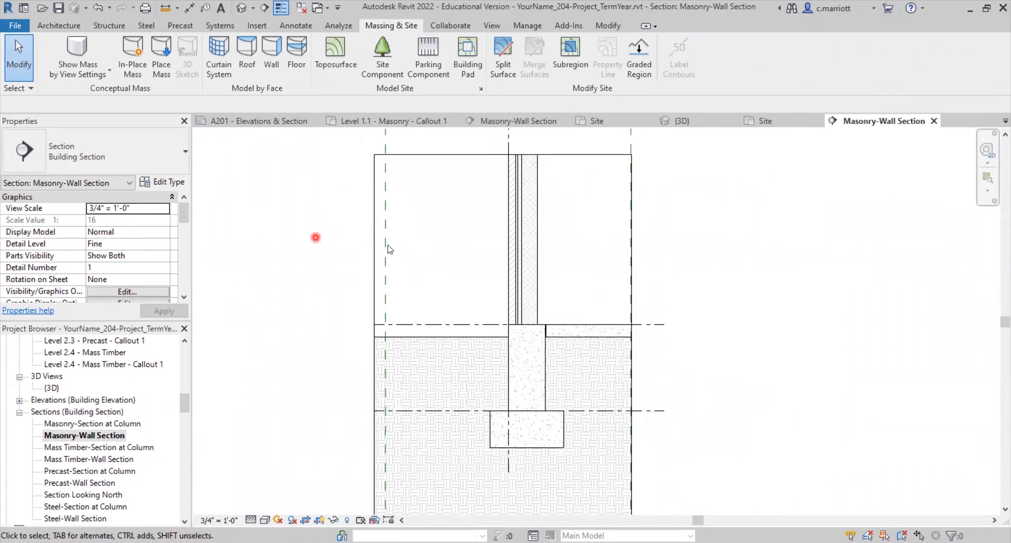
Increase the air layer thickness in the Exterior - Brick on CMU wall type to match its 2" rigid insulation.
{"action": "left_click", "coordinate": [59, 25]}
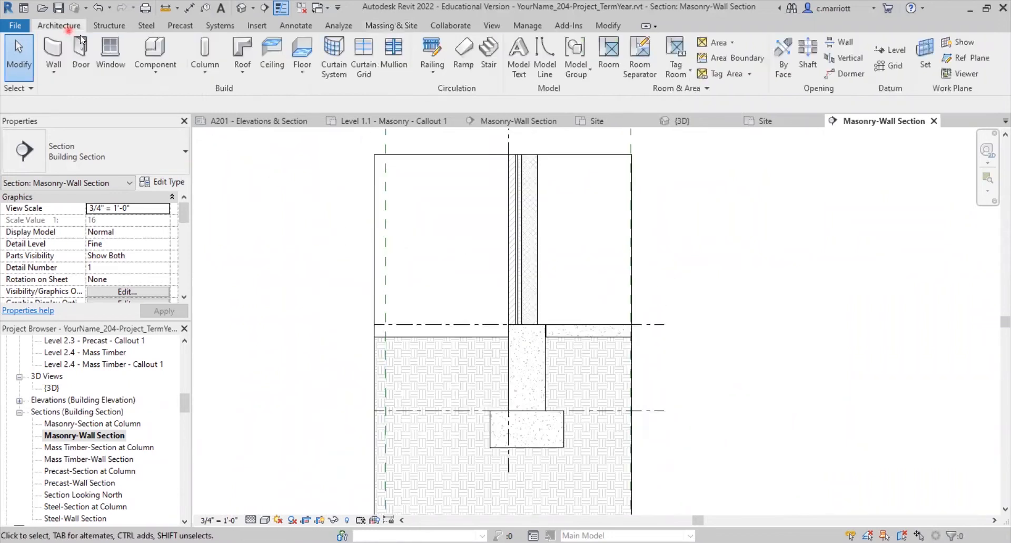
{"action": "left_click", "coordinate": [537, 263]}
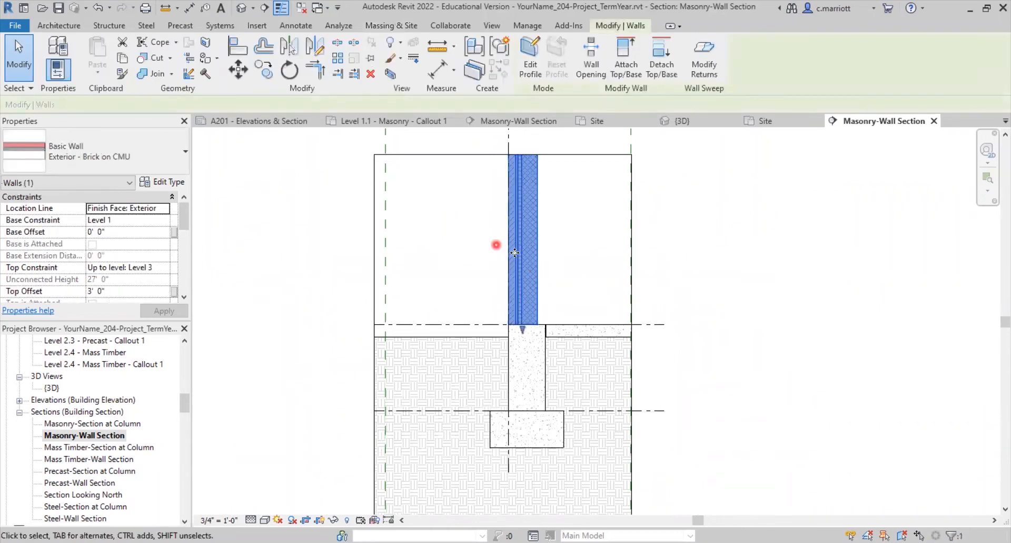
{"action": "scroll", "coordinate": [516, 264], "scroll_direction": "up", "scroll_amount": 4}
{"action": "scroll", "coordinate": [495, 345], "scroll_direction": "up", "scroll_amount": 2}
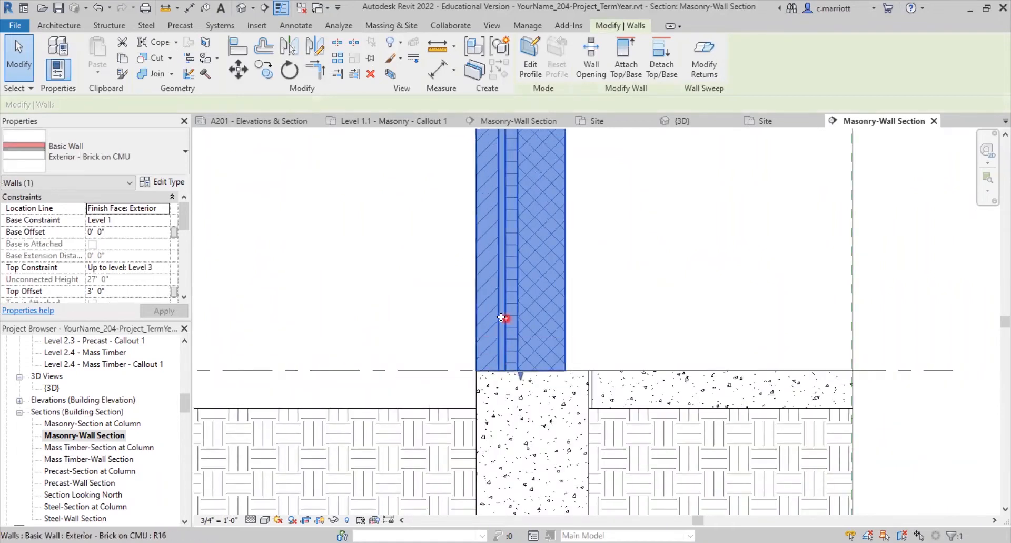
{"action": "left_click", "coordinate": [164, 184]}
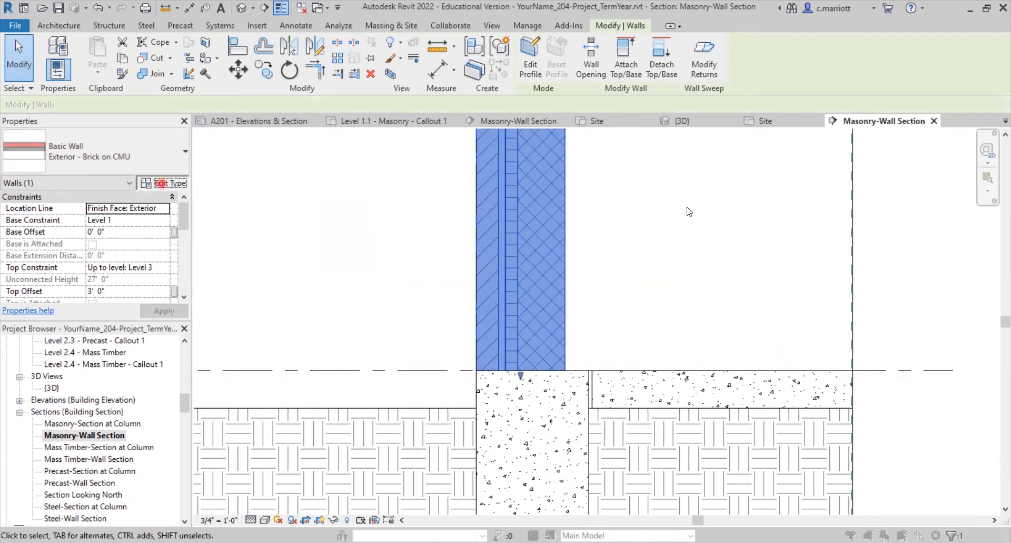
{"action": "left_click", "coordinate": [706, 178]}
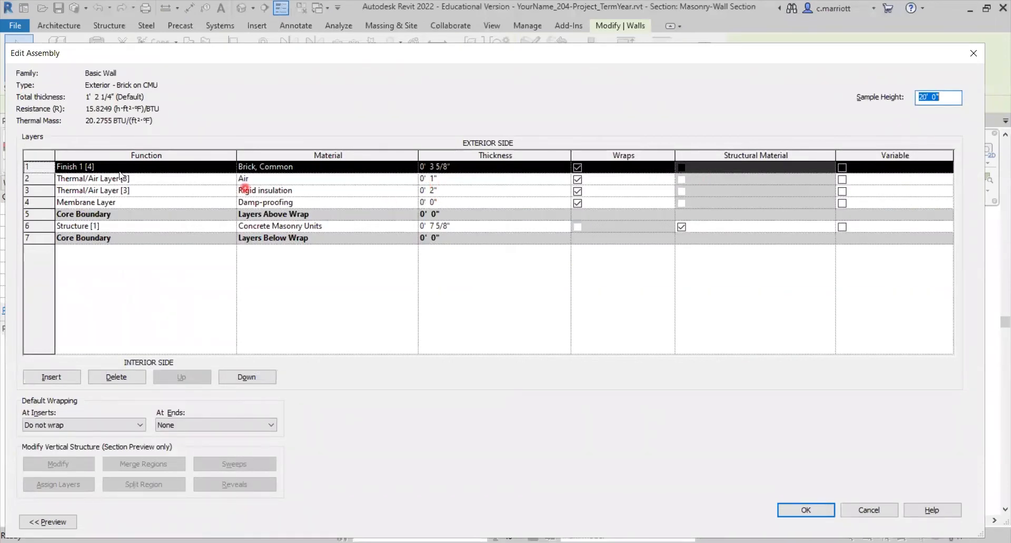
{"action": "left_click", "coordinate": [434, 179]}
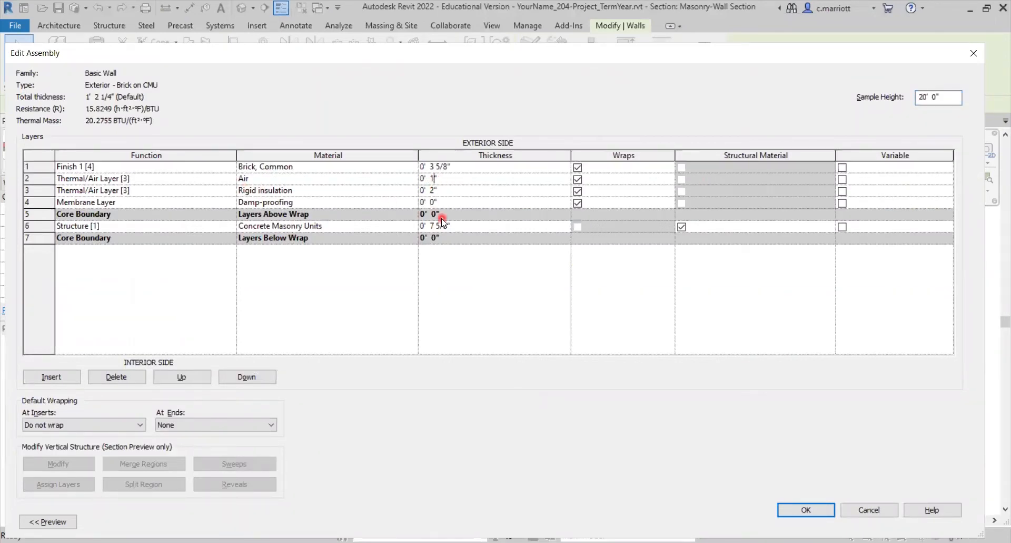
{"action": "left_click", "coordinate": [800, 507]}
{"action": "left_click", "coordinate": [930, 523]}
{"action": "left_click", "coordinate": [830, 521]}
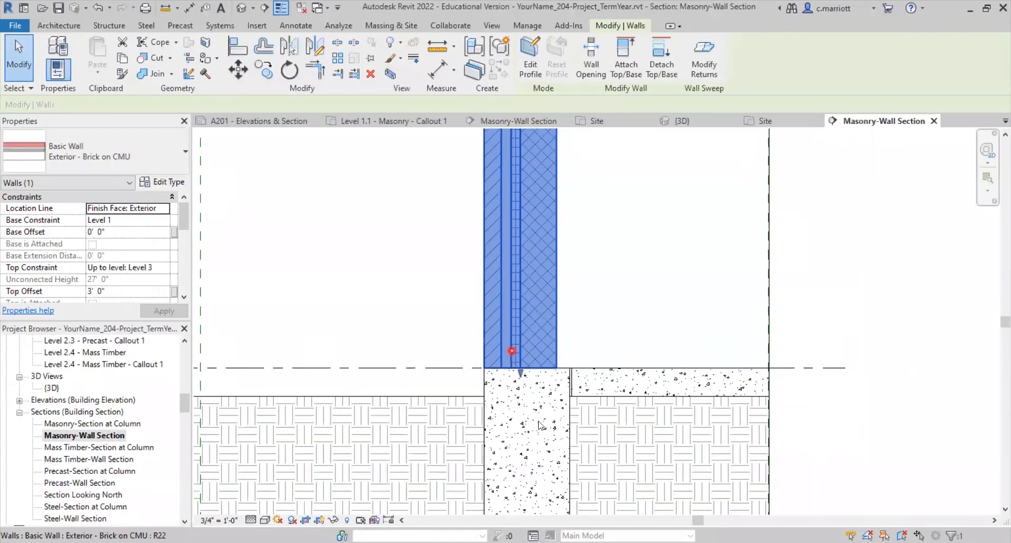
Examine where the brick and CMU wall, the foundation wall and the concrete slab edge meet at Level 1.
{"action": "left_click", "coordinate": [580, 343]}
{"action": "scroll", "coordinate": [560, 388], "scroll_direction": "up", "scroll_amount": 4}
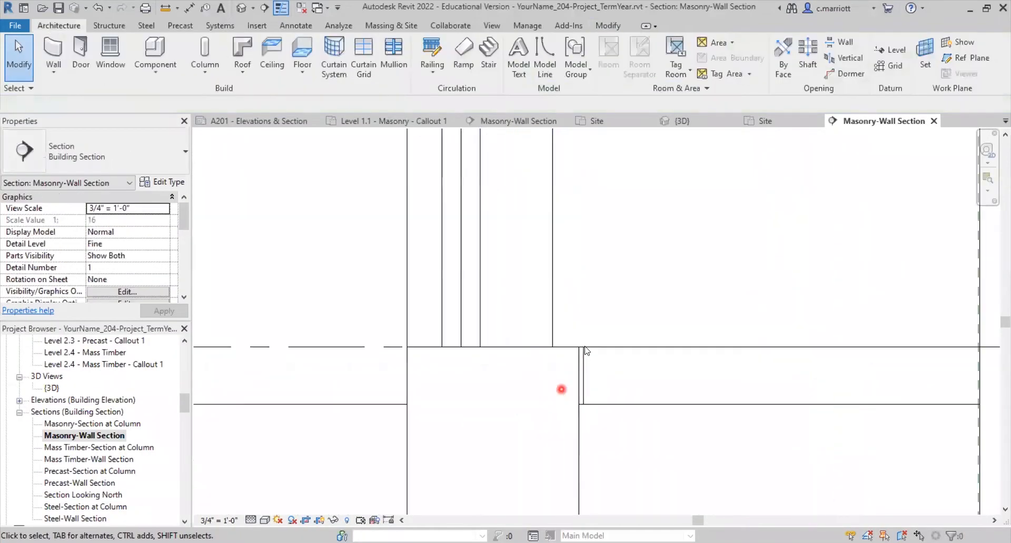
{"action": "left_click", "coordinate": [581, 339]}
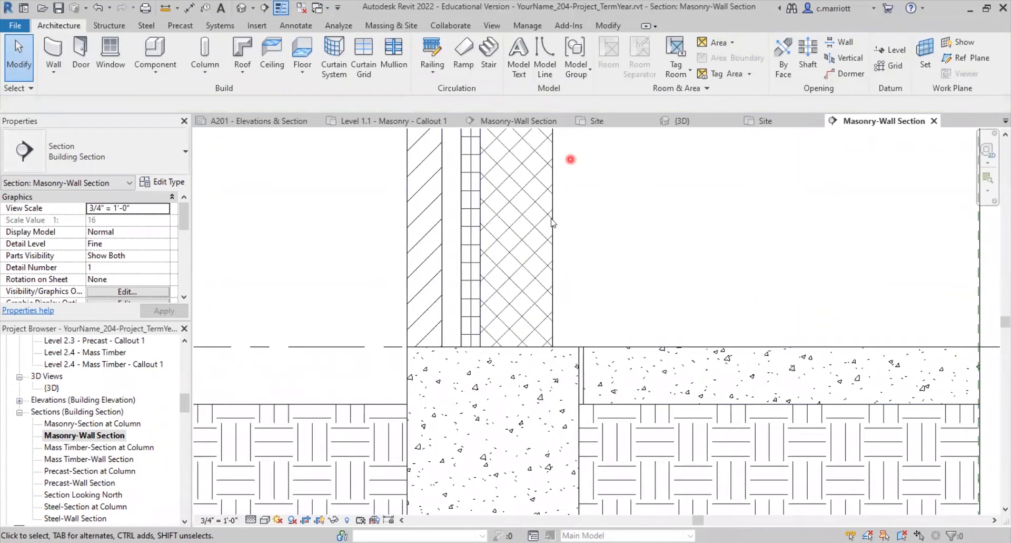
{"action": "scroll", "coordinate": [563, 266], "scroll_direction": "down", "scroll_amount": 2}
{"action": "scroll", "coordinate": [560, 276], "scroll_direction": "down", "scroll_amount": 3}
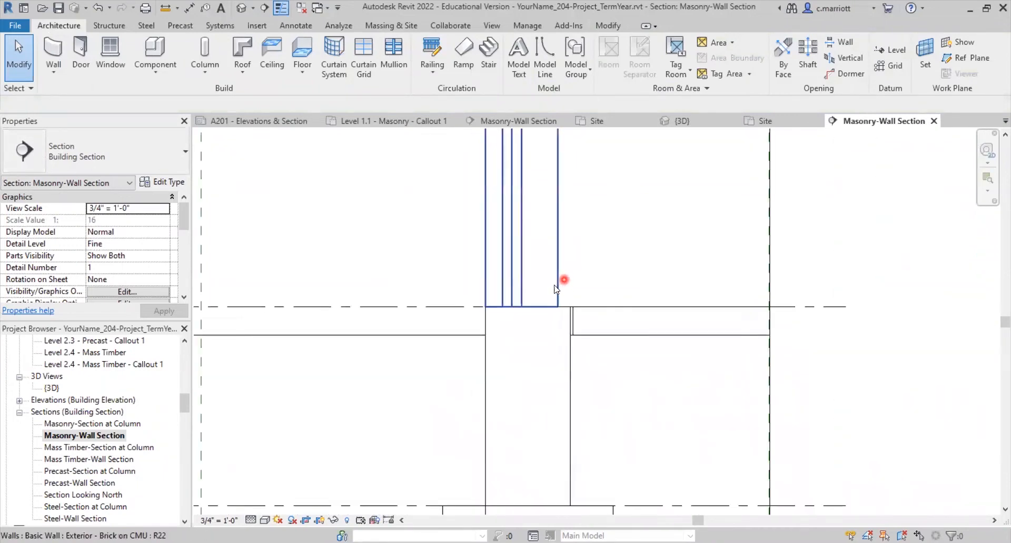
{"action": "scroll", "coordinate": [542, 289], "scroll_direction": "up", "scroll_amount": 4}
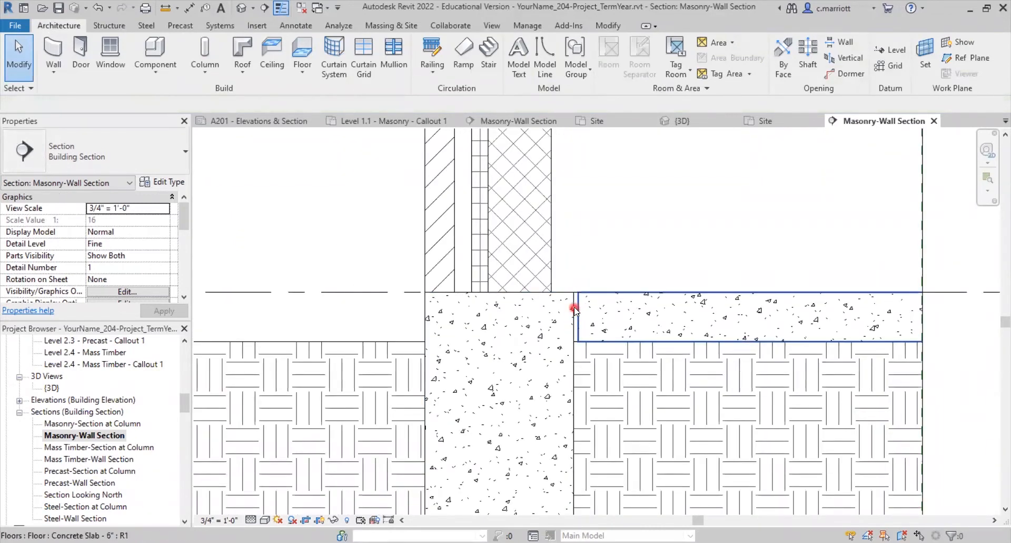
{"action": "scroll", "coordinate": [576, 310], "scroll_direction": "down", "scroll_amount": 1}
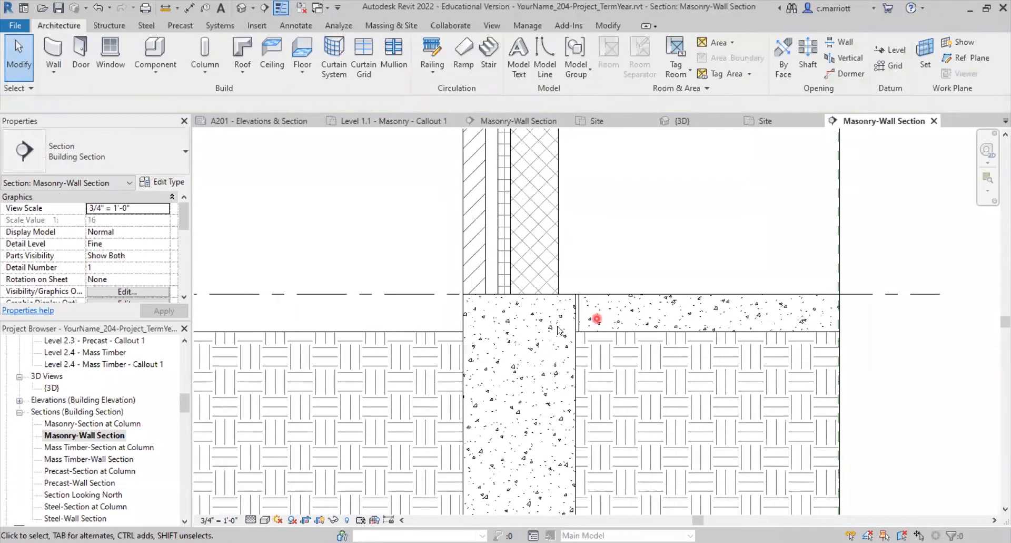
Start a new drafting fill pattern in the project's fill patterns and set its type to Custom.
{"action": "scroll", "coordinate": [523, 321], "scroll_direction": "down", "scroll_amount": 2}
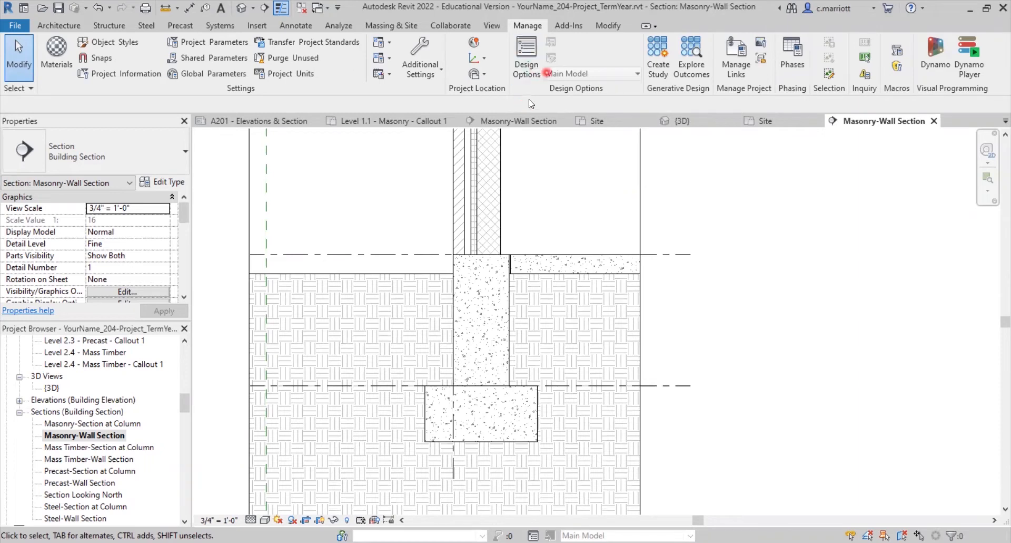
{"action": "left_click", "coordinate": [424, 79]}
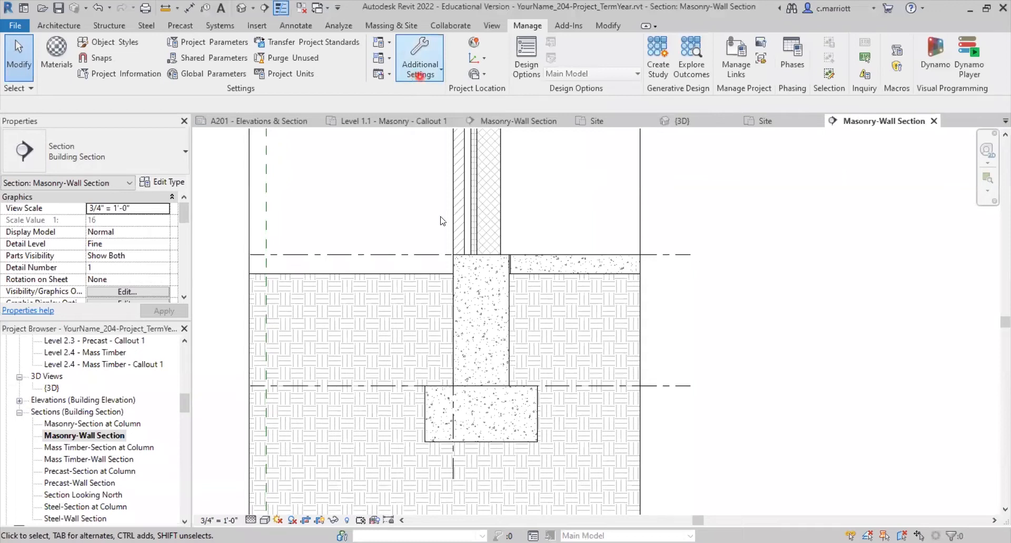
{"action": "left_click", "coordinate": [419, 75]}
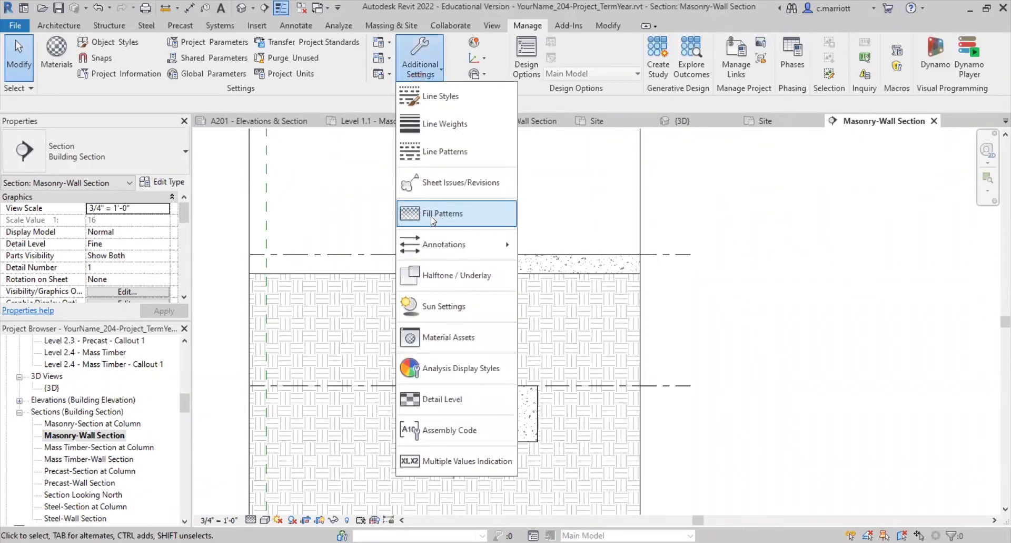
{"action": "left_click", "coordinate": [450, 213]}
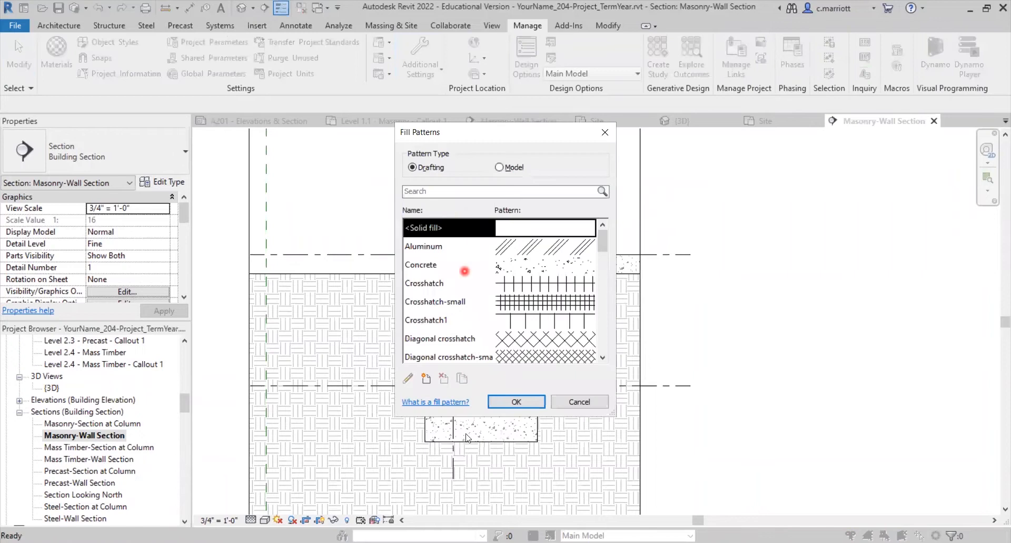
{"action": "left_click", "coordinate": [427, 378]}
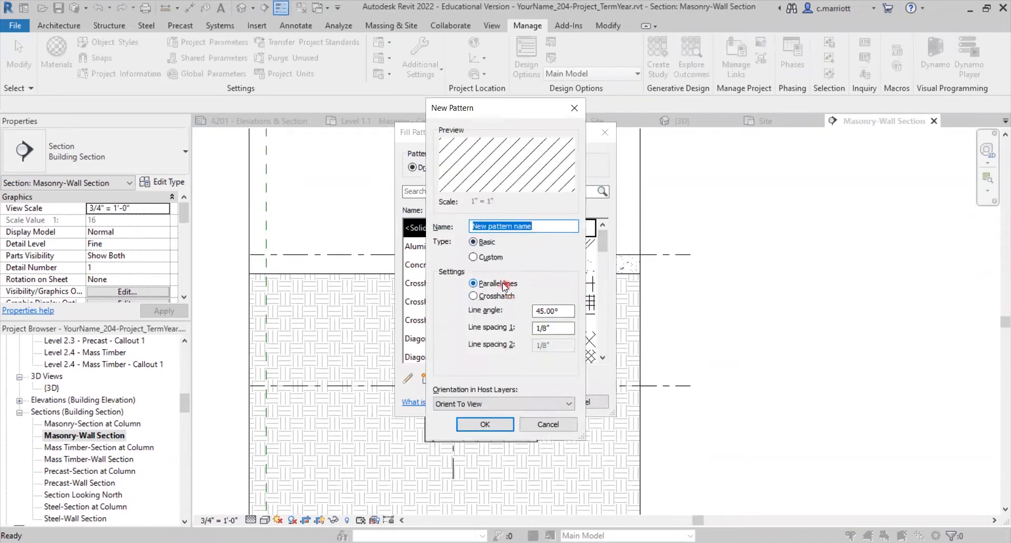
{"action": "left_click", "coordinate": [473, 257]}
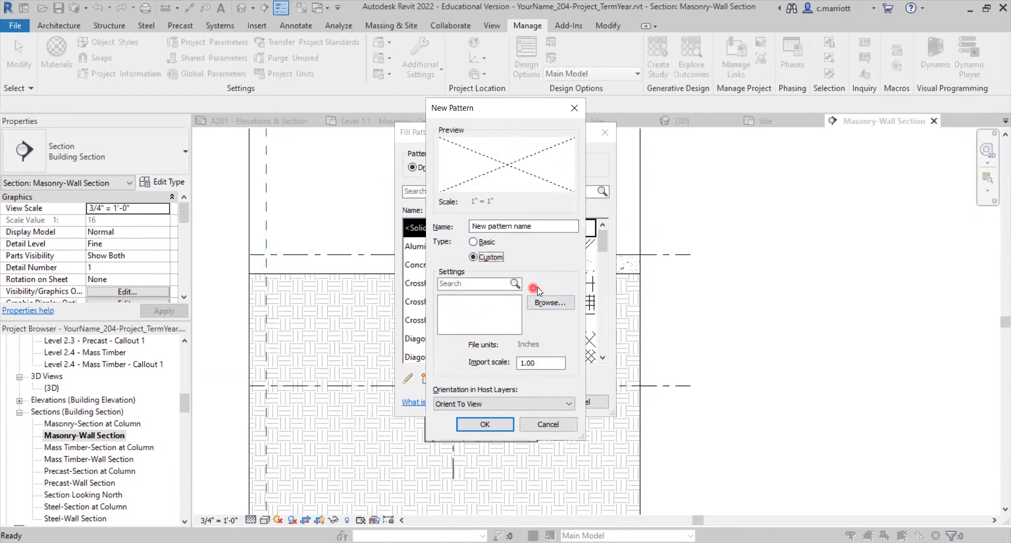
Import gravel.pat from the Downloads folder as the source of the custom pattern GRAVEL2.
{"action": "left_click", "coordinate": [542, 305]}
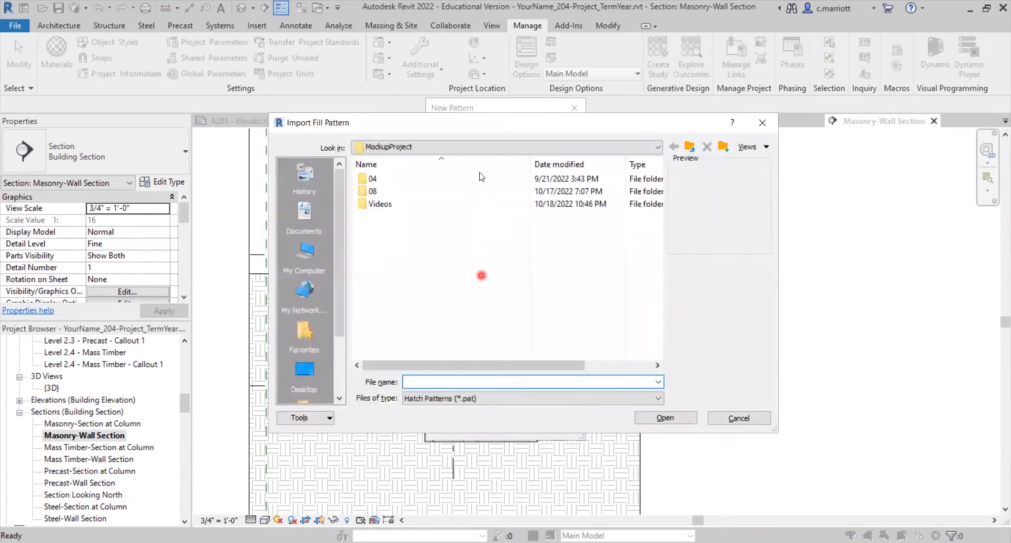
{"action": "left_click", "coordinate": [456, 146]}
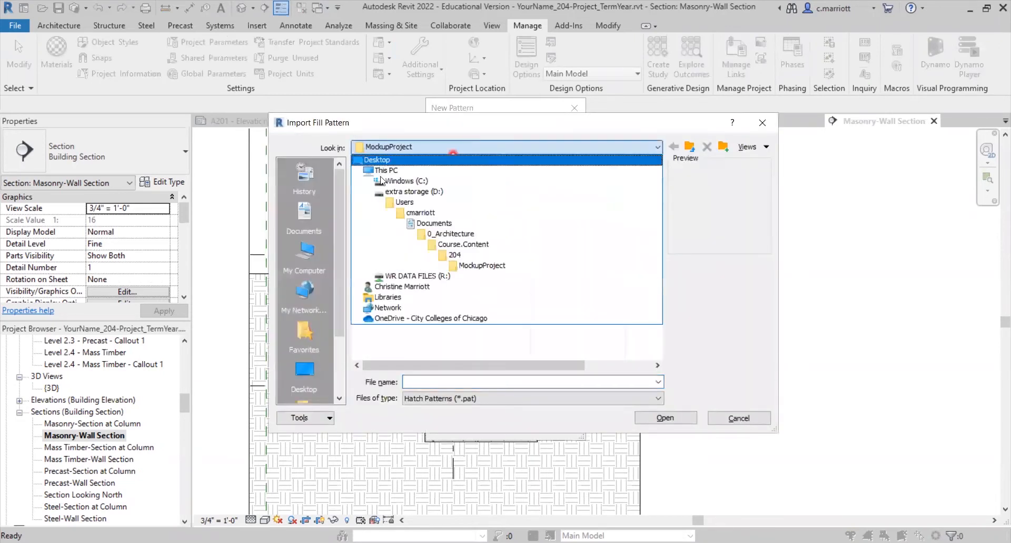
{"action": "left_click", "coordinate": [410, 212]}
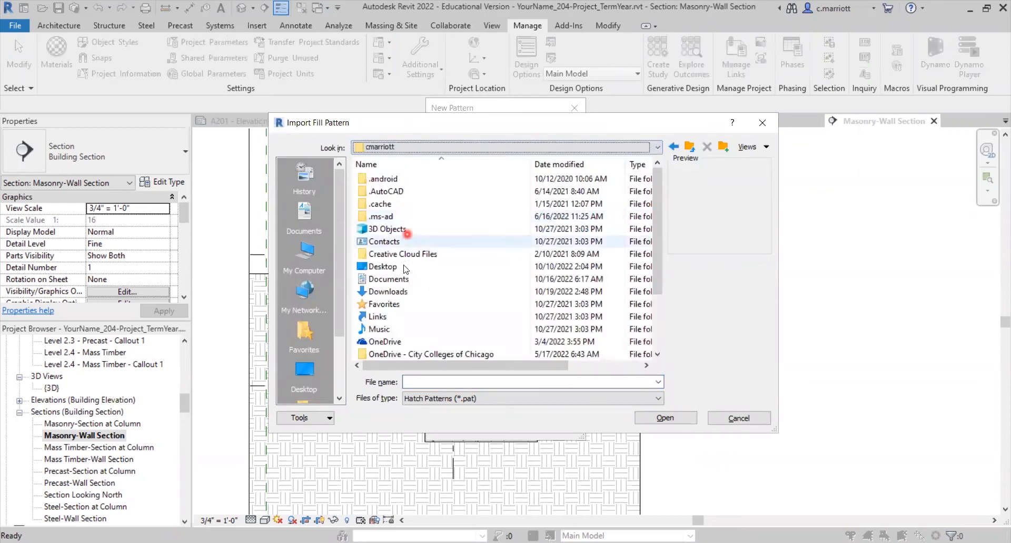
{"action": "left_click", "coordinate": [391, 293]}
{"action": "double_click", "coordinate": [391, 293]}
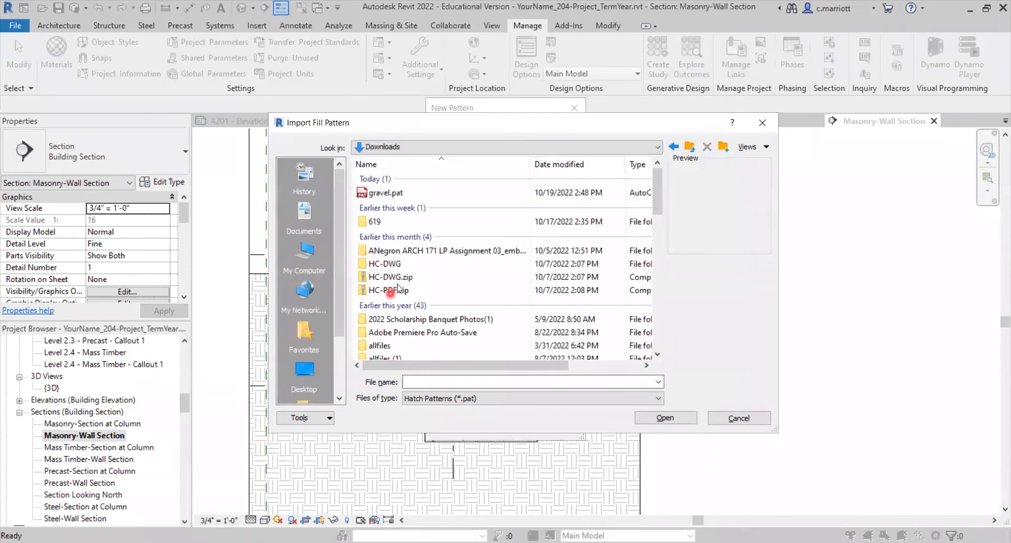
{"action": "left_click", "coordinate": [666, 419]}
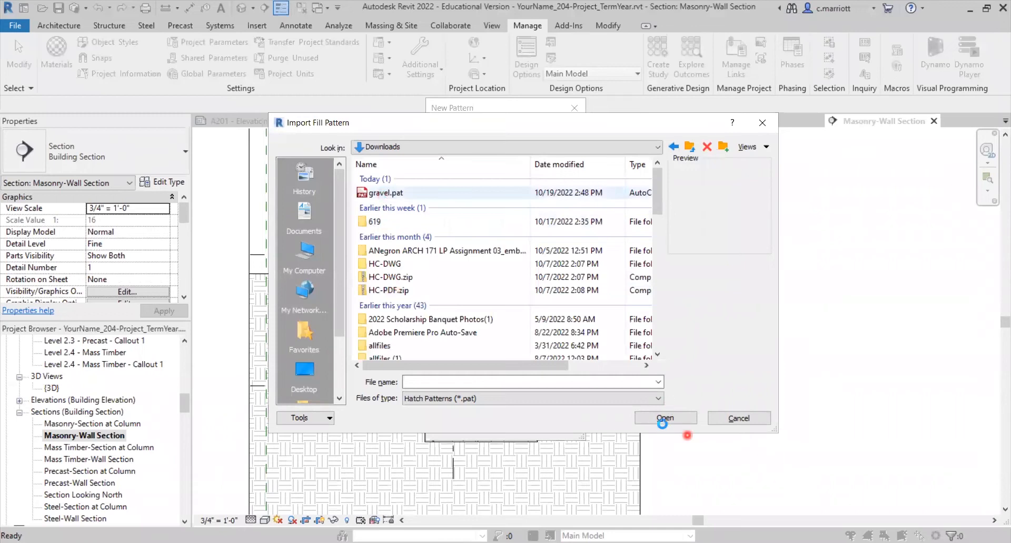
{"action": "left_click", "coordinate": [669, 419]}
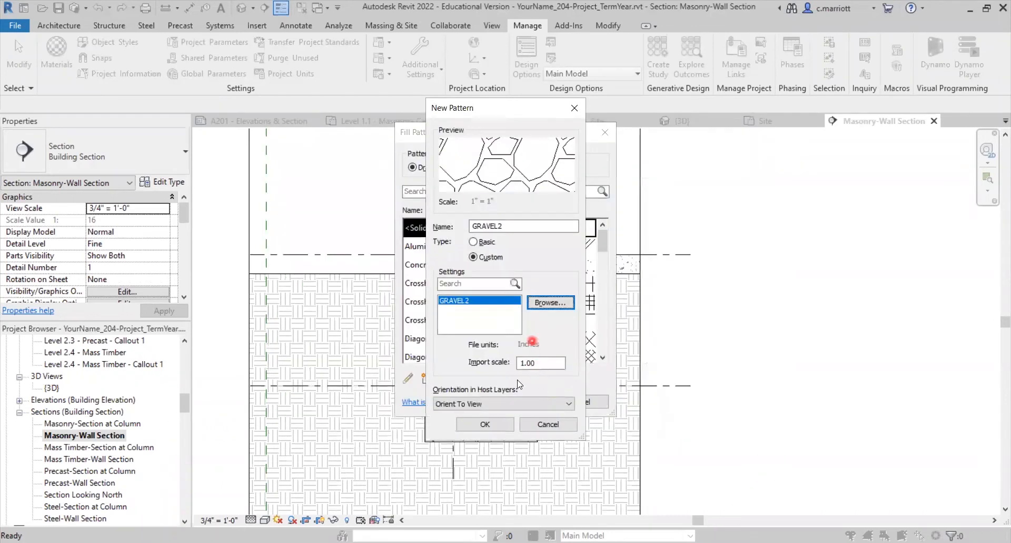
Set the GRAVEL2 pattern's import scale to .25 and save it to the project's drafting patterns.
{"action": "left_click", "coordinate": [531, 362]}
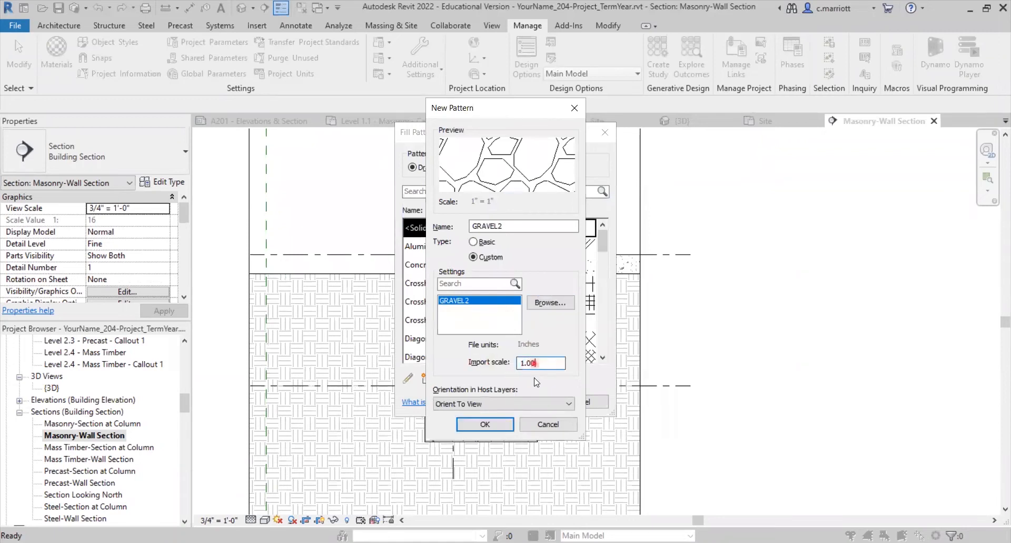
{"action": "key", "text": "BackSpace"}
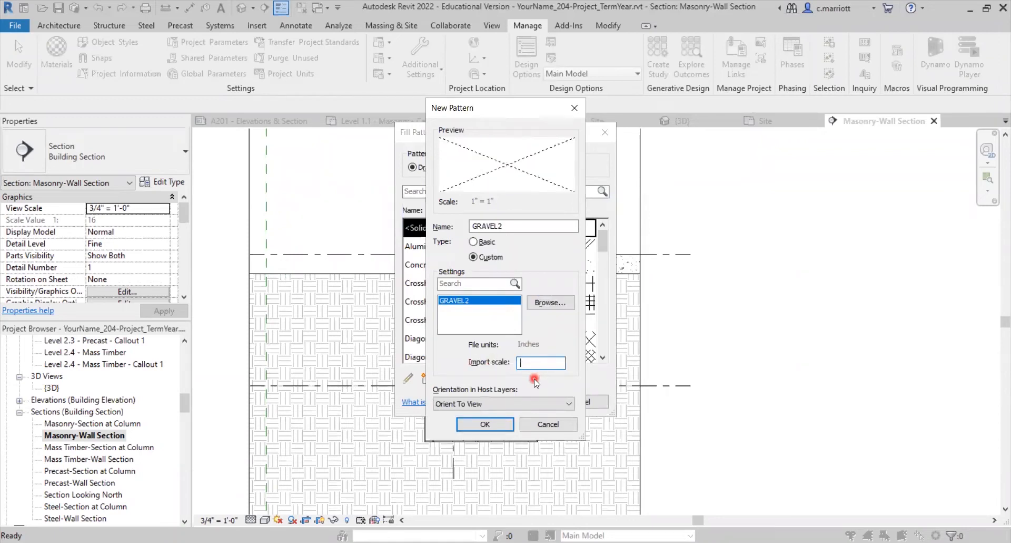
{"action": "type", "text": ".25"}
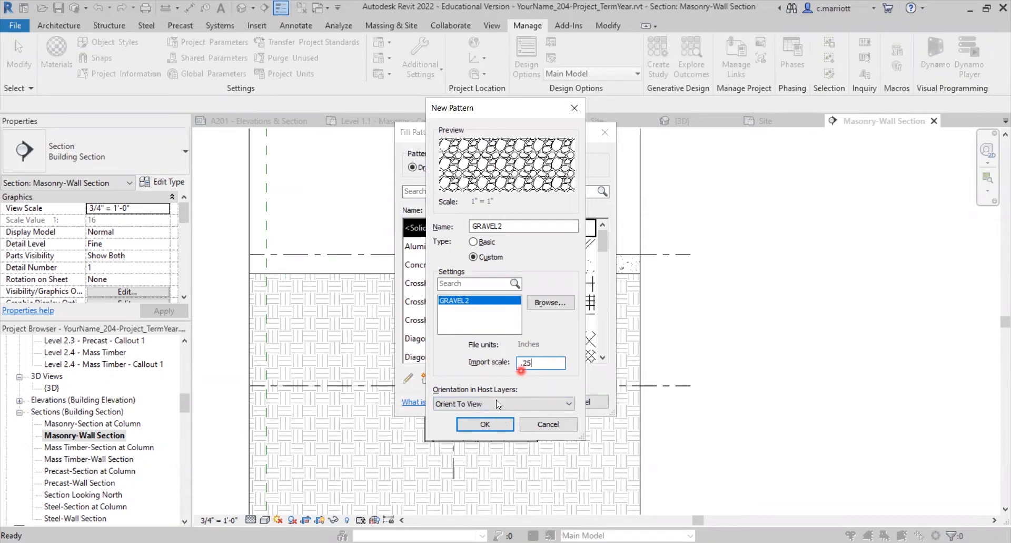
{"action": "left_click", "coordinate": [483, 424]}
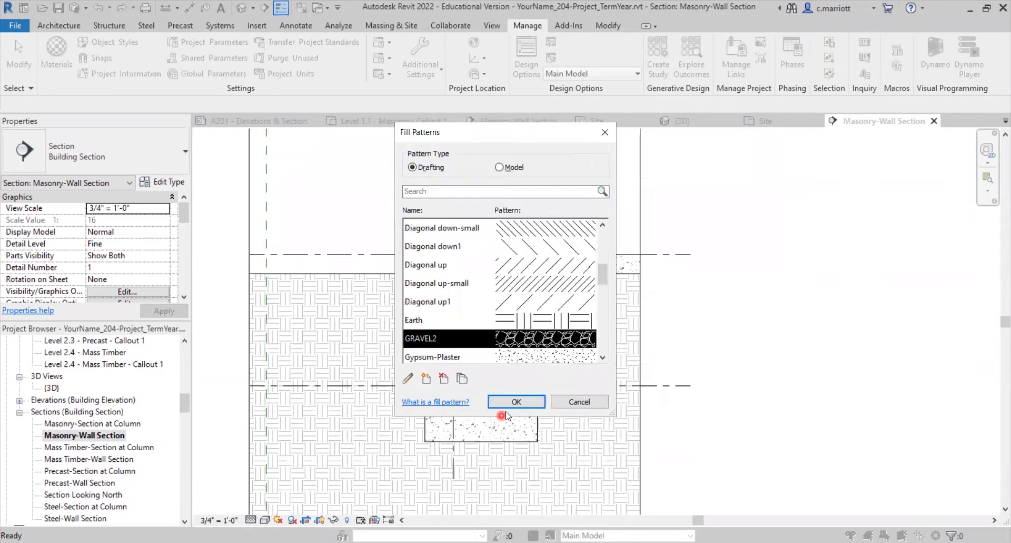
{"action": "left_click", "coordinate": [505, 404]}
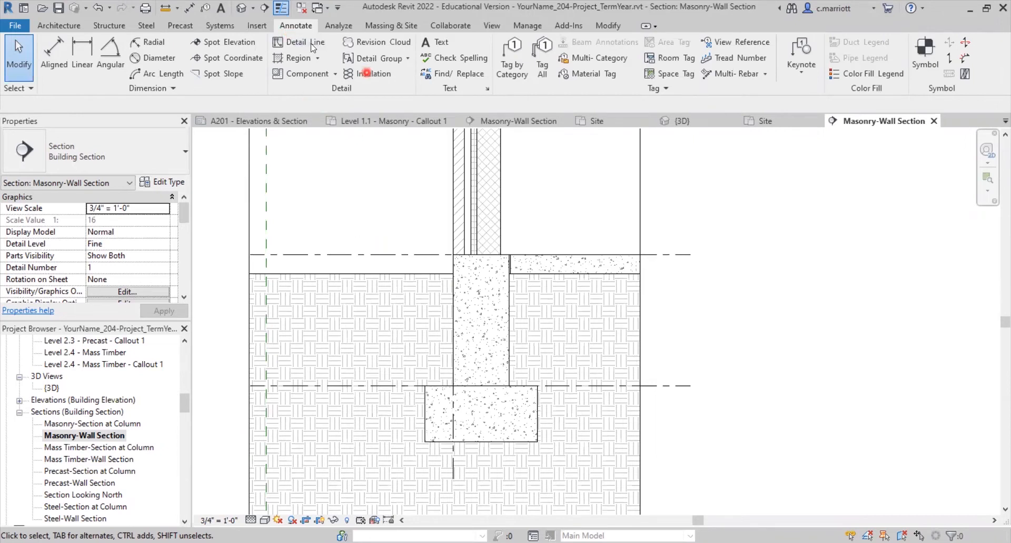
Create a rectangular filled region about 3'-4" by 10" above grade outside the brick wall, using the Vertical Lines type.
{"action": "left_click", "coordinate": [293, 27]}
{"action": "left_click", "coordinate": [293, 59]}
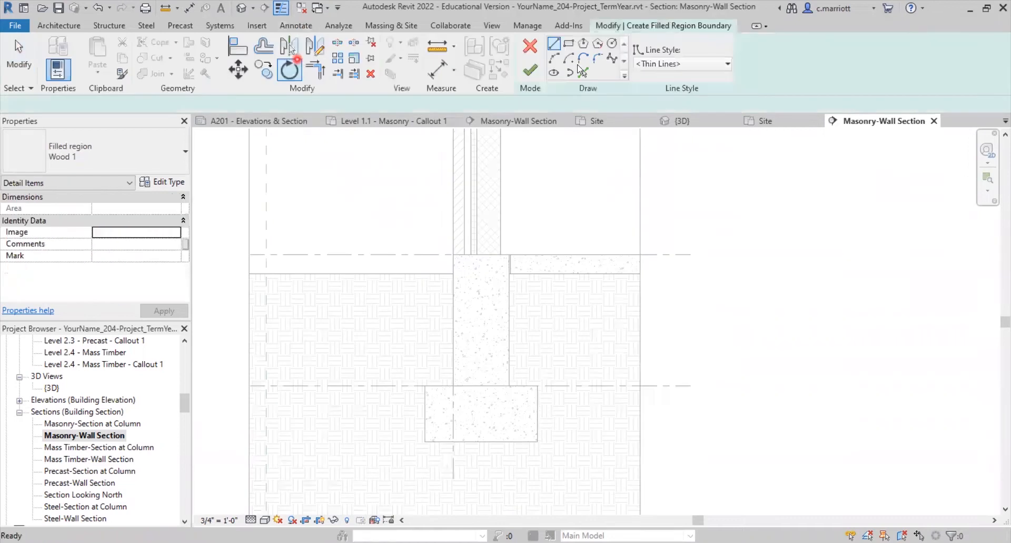
{"action": "left_click", "coordinate": [568, 46]}
{"action": "left_click", "coordinate": [304, 199]}
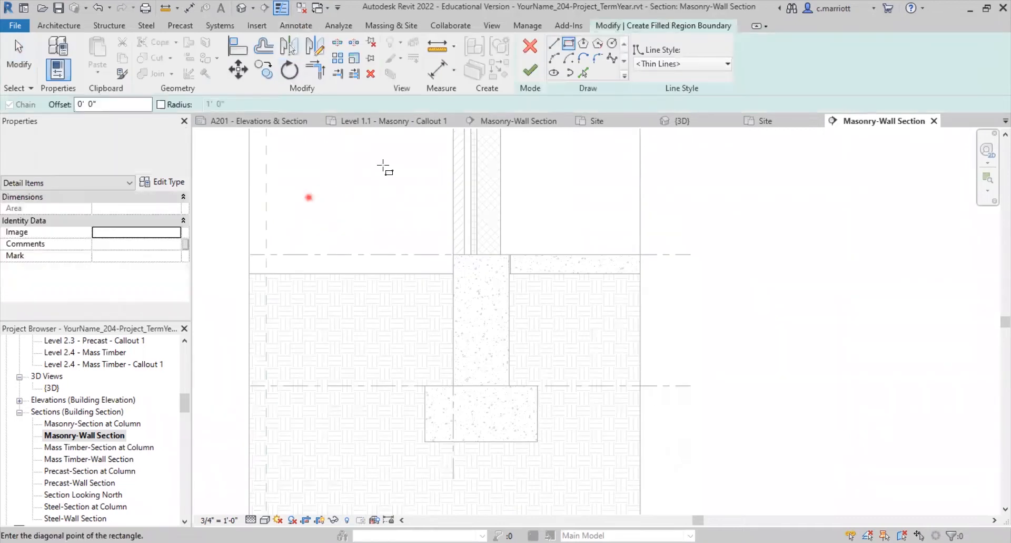
{"action": "left_click", "coordinate": [429, 167]}
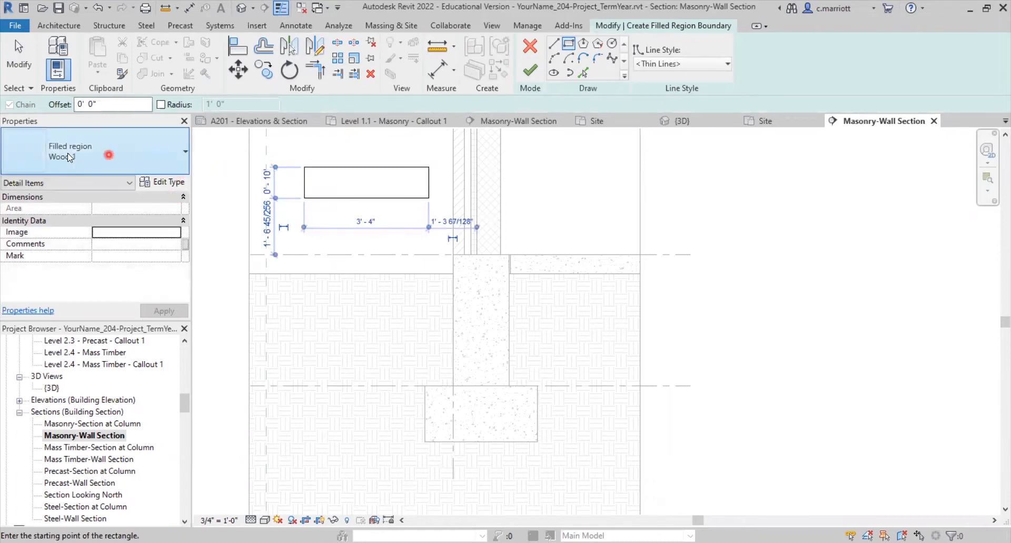
{"action": "left_click", "coordinate": [176, 154]}
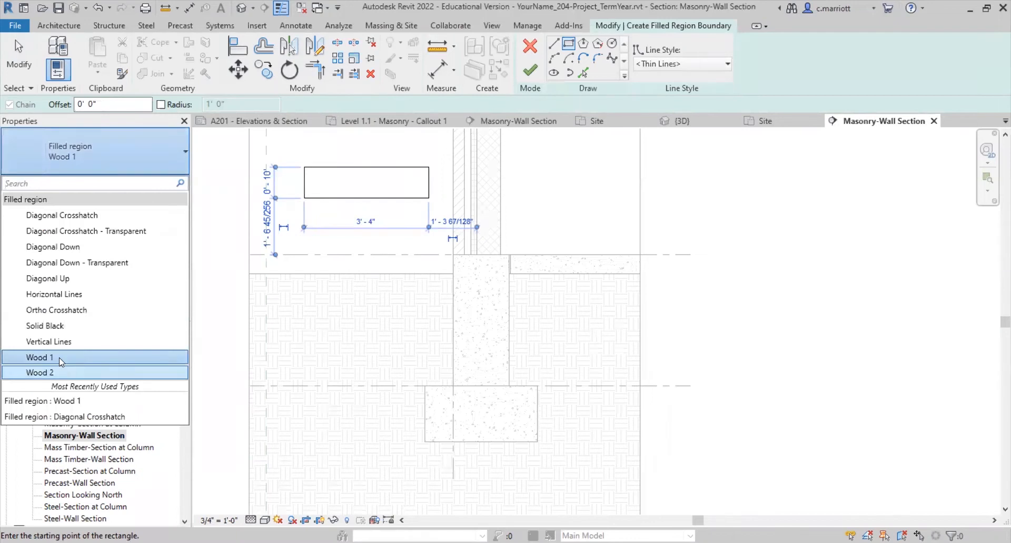
{"action": "left_click", "coordinate": [48, 343]}
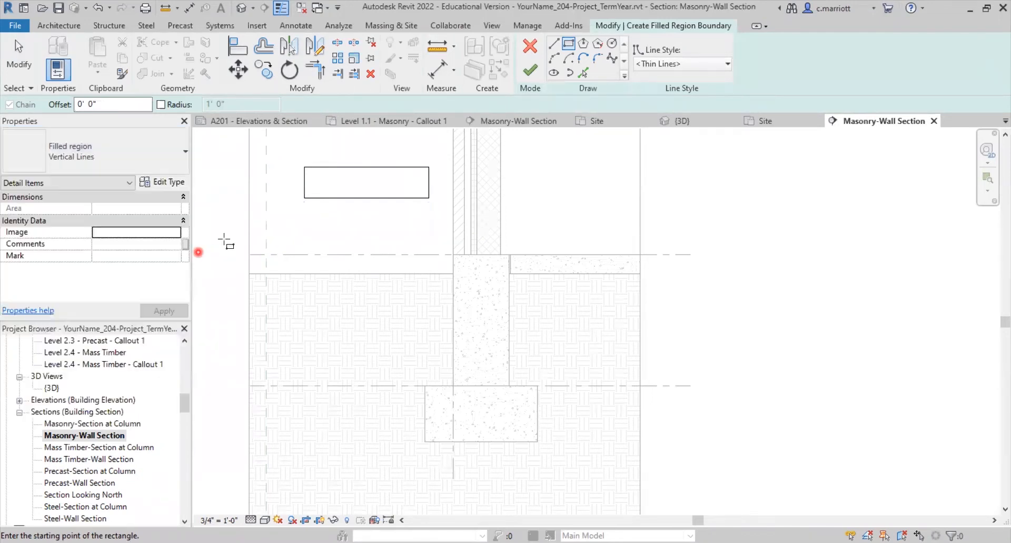
{"action": "left_click", "coordinate": [529, 70]}
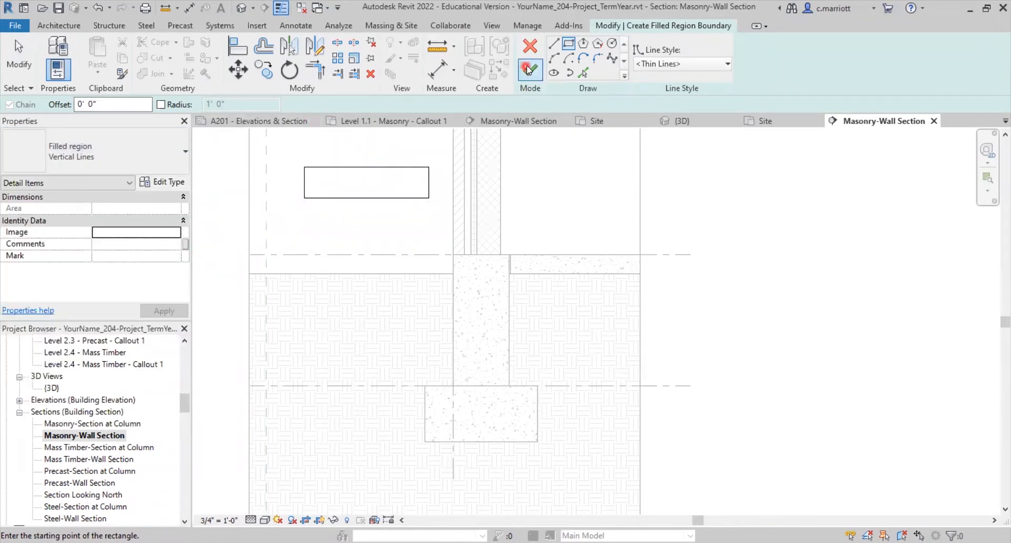
Delete the sample Vertical Lines filled region outside the brick wall.
{"action": "left_click", "coordinate": [370, 224]}
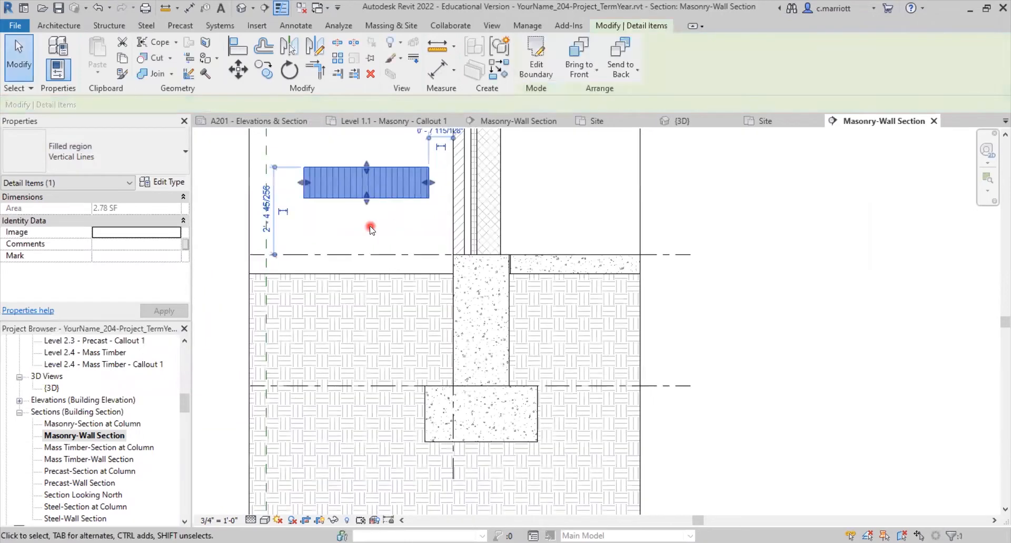
{"action": "left_click", "coordinate": [347, 199]}
{"action": "key", "text": "Delete"}
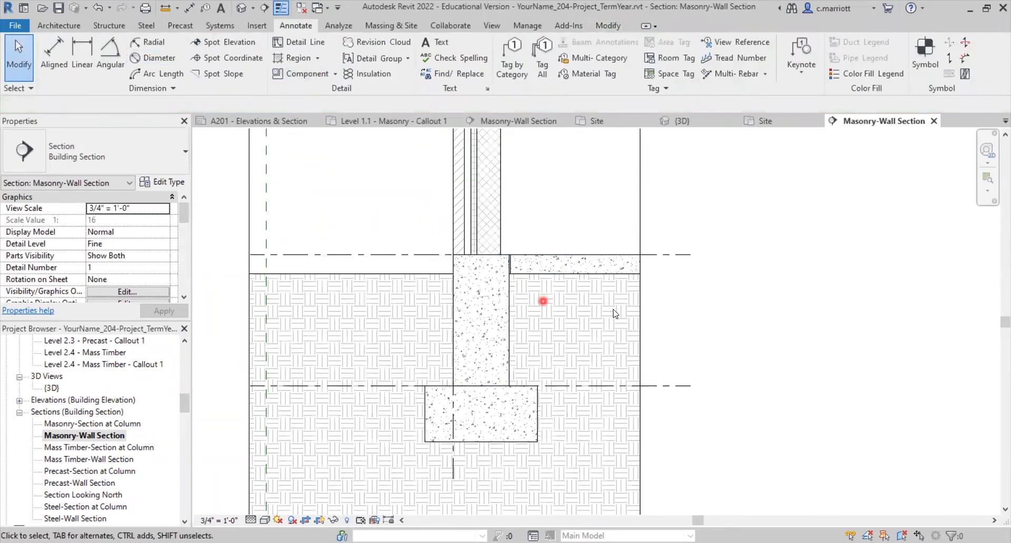
Draw a horizontal thin detail line about 7'-3" long along the concrete slab's underside, starting at the inner face of the foundation wall.
{"action": "left_click", "coordinate": [294, 42]}
{"action": "left_click", "coordinate": [509, 273]}
{"action": "left_click", "coordinate": [781, 277]}
{"action": "key", "text": "Escape"}
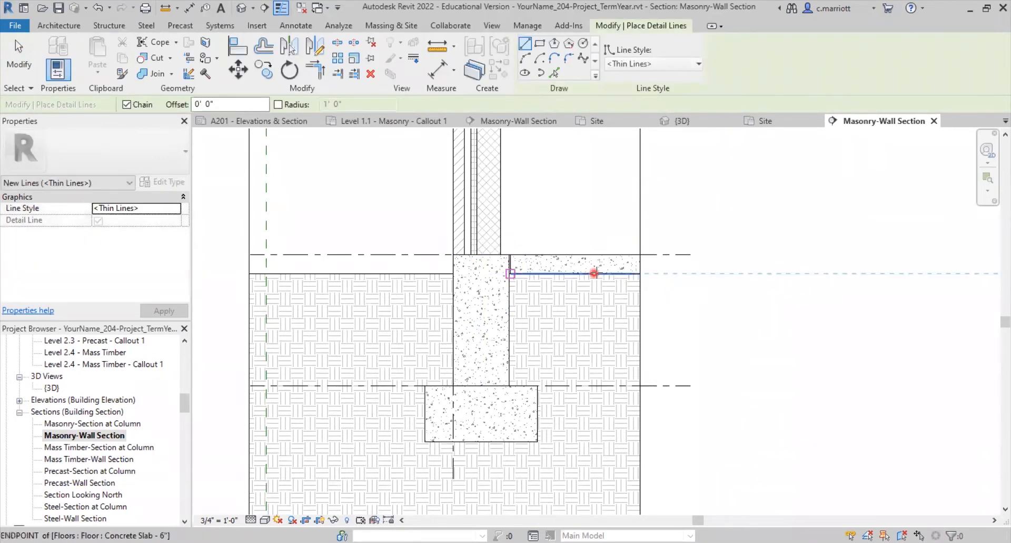
{"action": "key", "text": "Escape"}
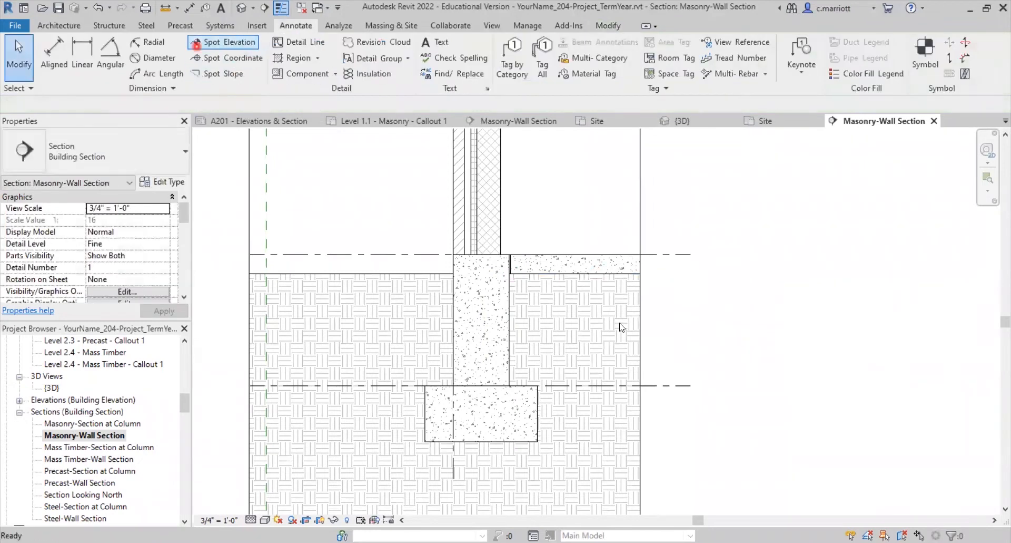
Move the detail line under the concrete slab straight down by 6".
{"action": "left_click", "coordinate": [583, 272]}
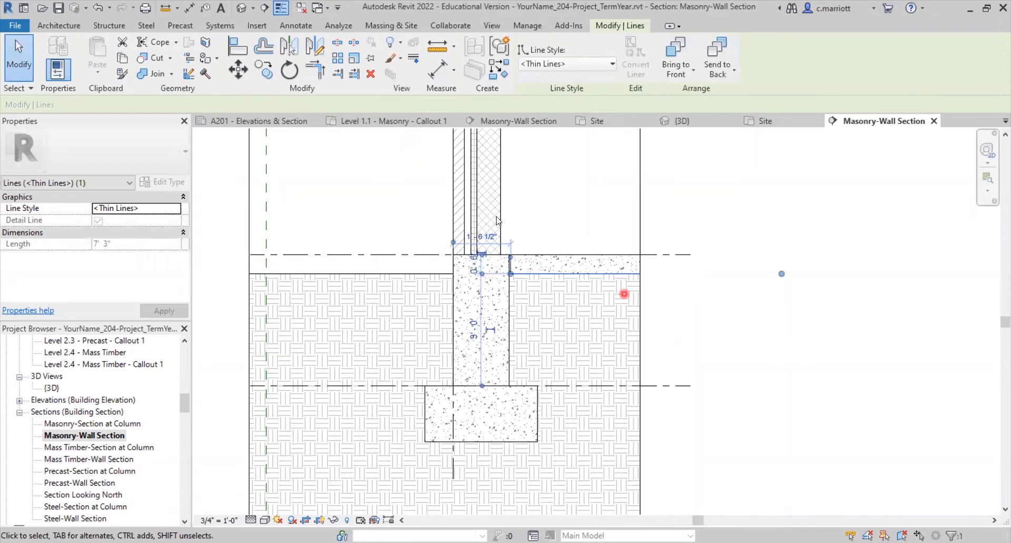
{"action": "left_click", "coordinate": [238, 77]}
{"action": "left_click", "coordinate": [343, 167]}
{"action": "type", "text": "6\""}
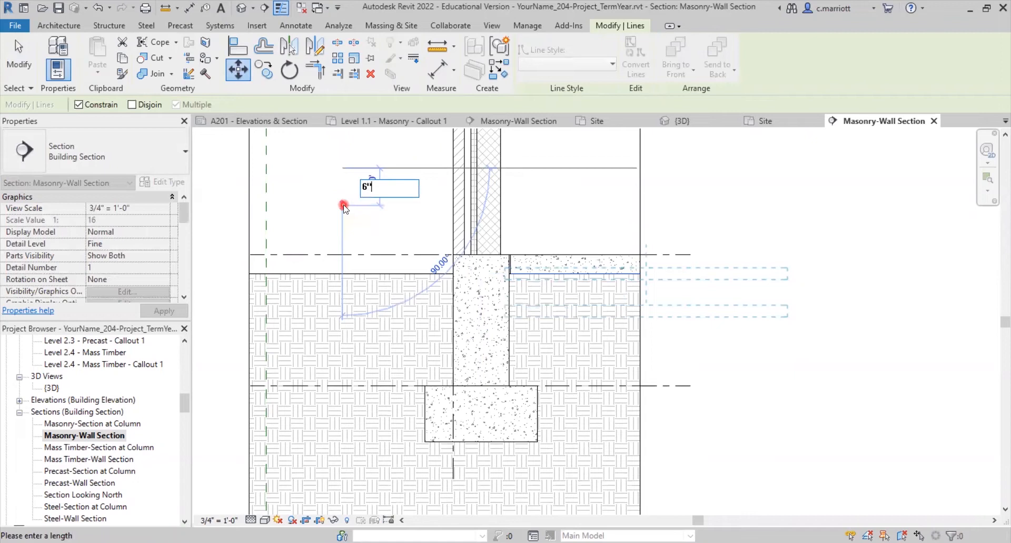
{"action": "key", "text": "Return"}
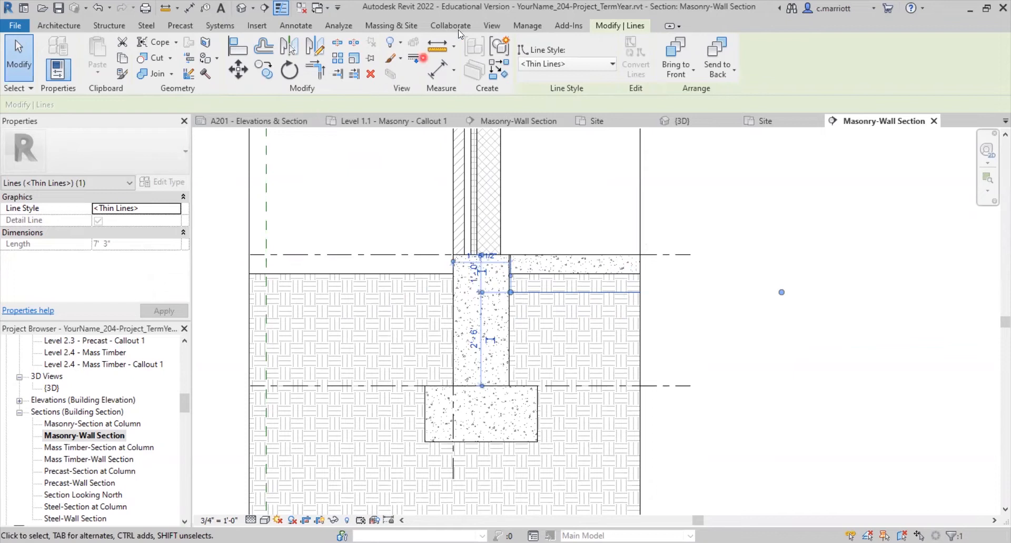
{"action": "left_click", "coordinate": [299, 27]}
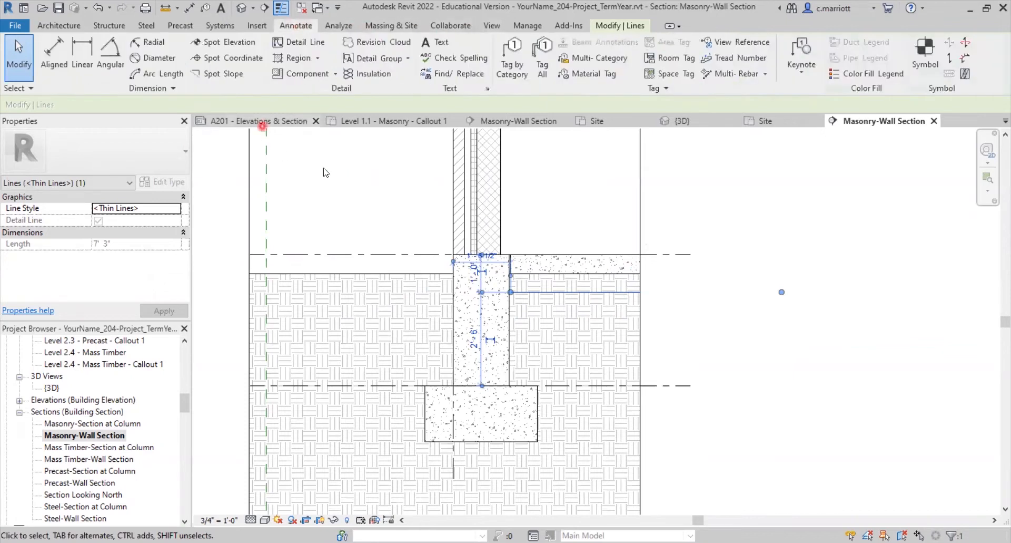
{"action": "left_click", "coordinate": [293, 59]}
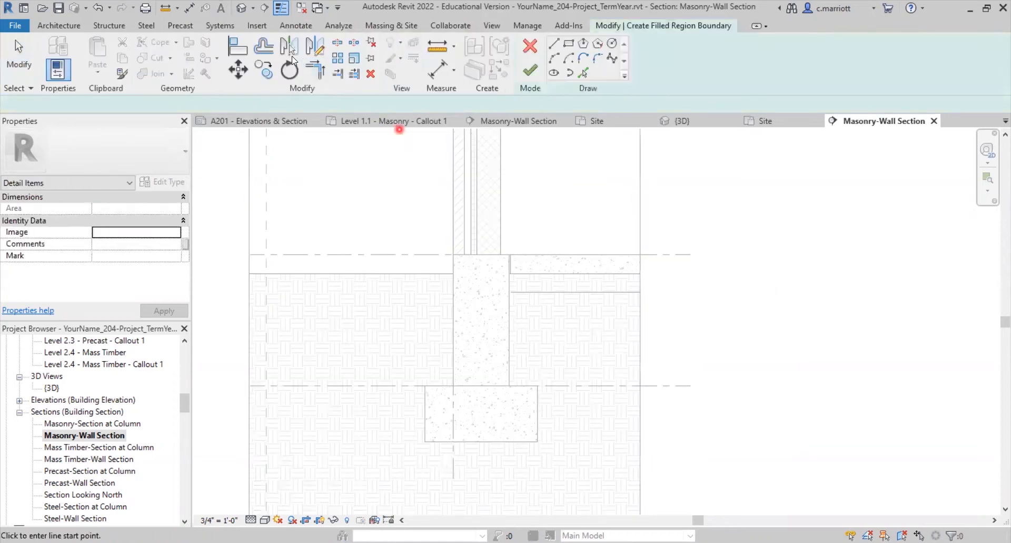
{"action": "left_click", "coordinate": [568, 45]}
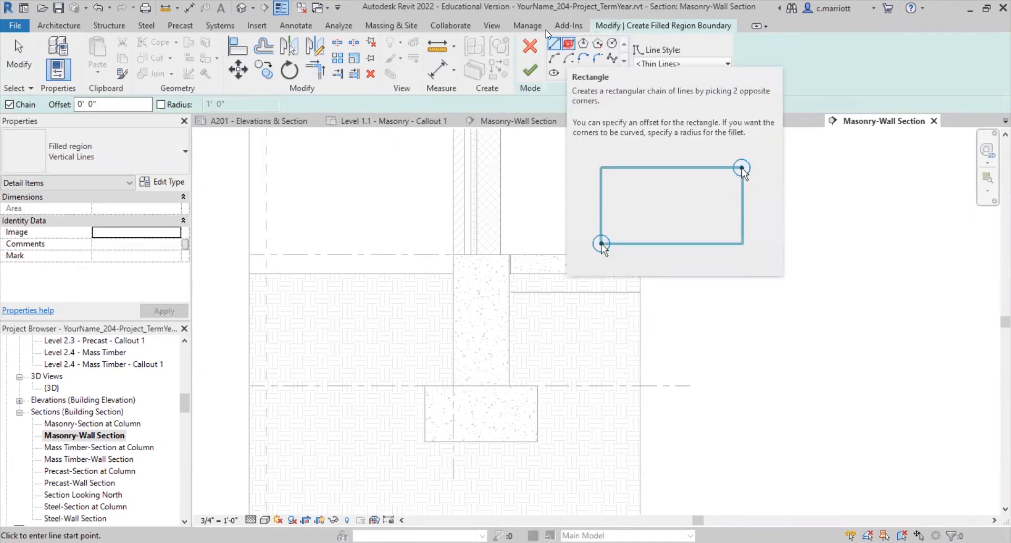
{"action": "left_click", "coordinate": [530, 67]}
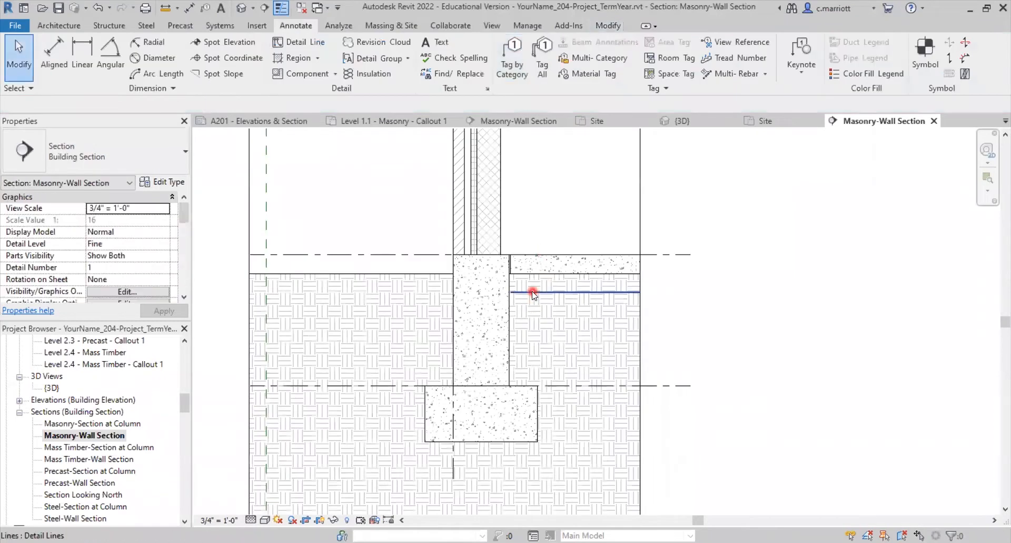
Extend the detail line below the slab across the foundation wall and past its outer face, about 9'-11" long overall.
{"action": "left_click", "coordinate": [533, 292]}
{"action": "left_click_drag", "start_coordinate": [510, 292], "coordinate": [411, 291]}
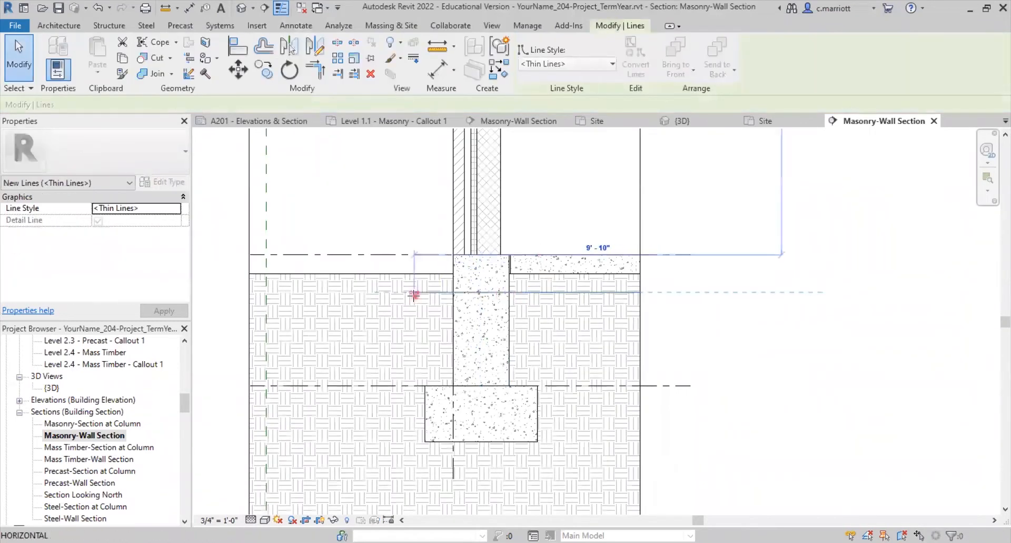
{"action": "left_click", "coordinate": [384, 188]}
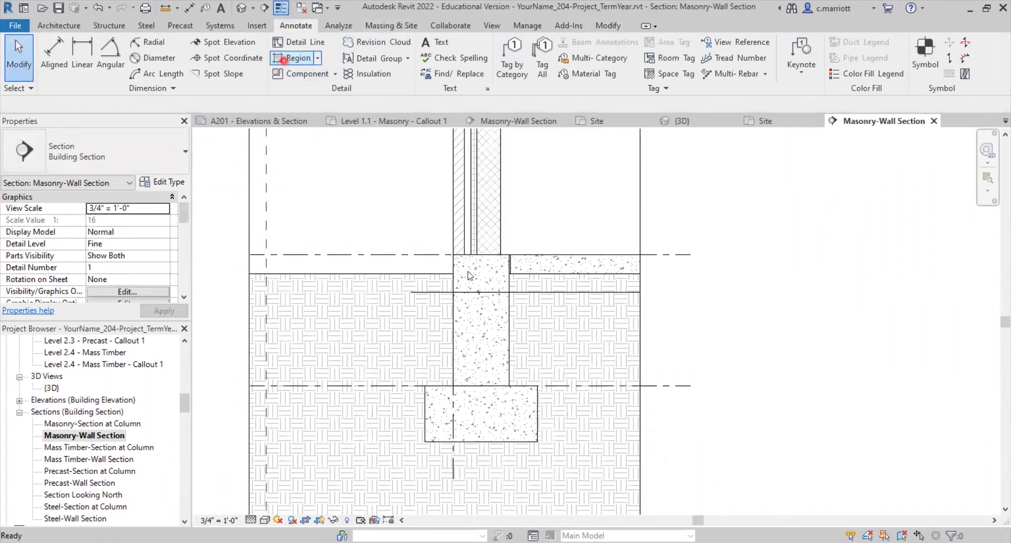
Sketch a rectangular filled region boundary 6" high from the slab's underside to the detail line, extending past the view's crop edge.
{"action": "left_click", "coordinate": [294, 58]}
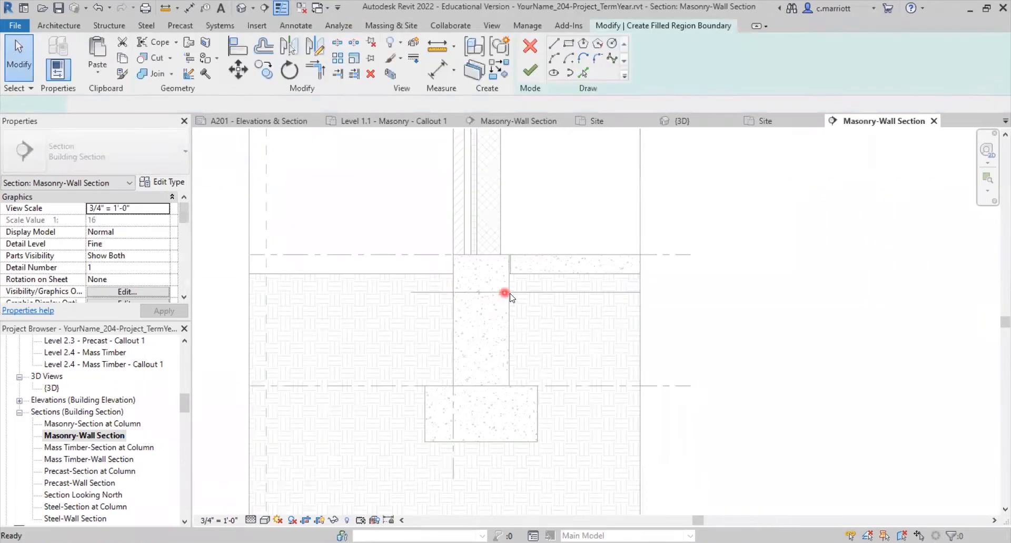
{"action": "left_click", "coordinate": [569, 43]}
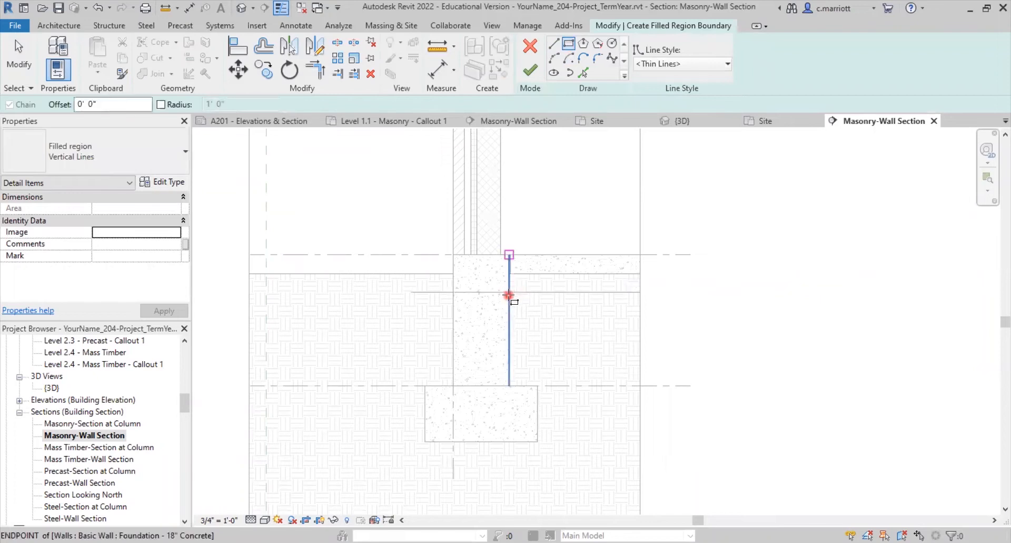
{"action": "scroll", "coordinate": [508, 293], "scroll_direction": "up", "scroll_amount": 3}
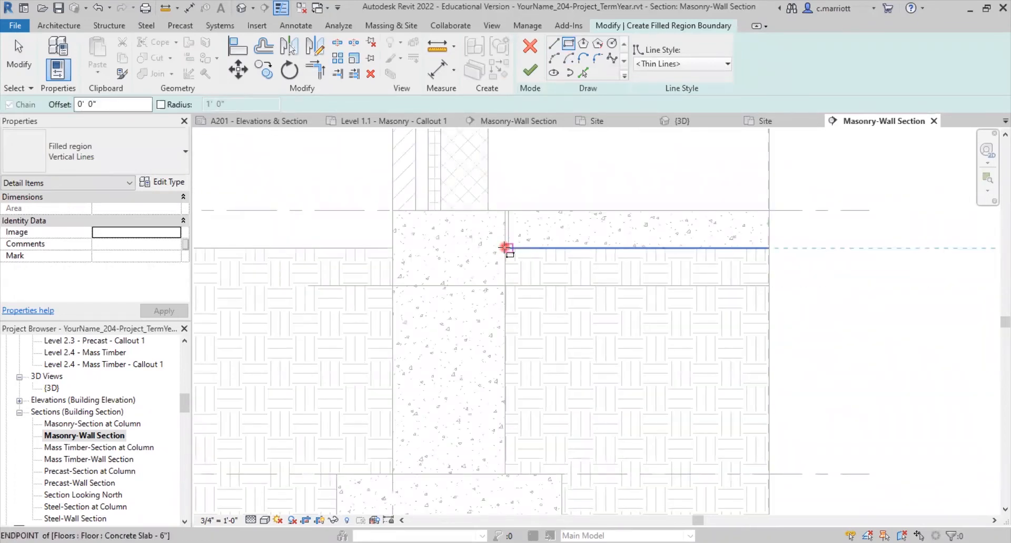
{"action": "left_click", "coordinate": [505, 247]}
{"action": "scroll", "coordinate": [582, 291], "scroll_direction": "down", "scroll_amount": 2}
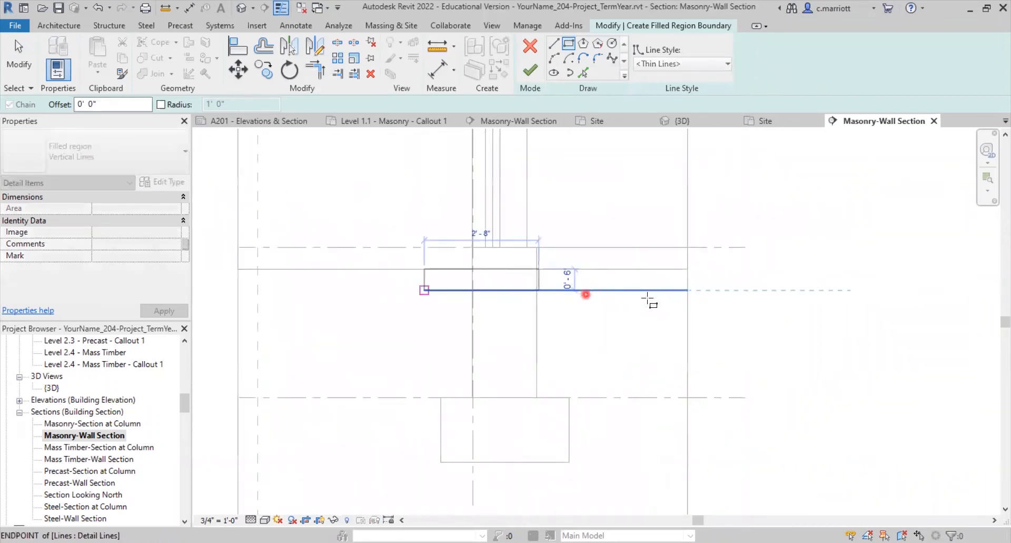
{"action": "scroll", "coordinate": [700, 310], "scroll_direction": "down", "scroll_amount": 1}
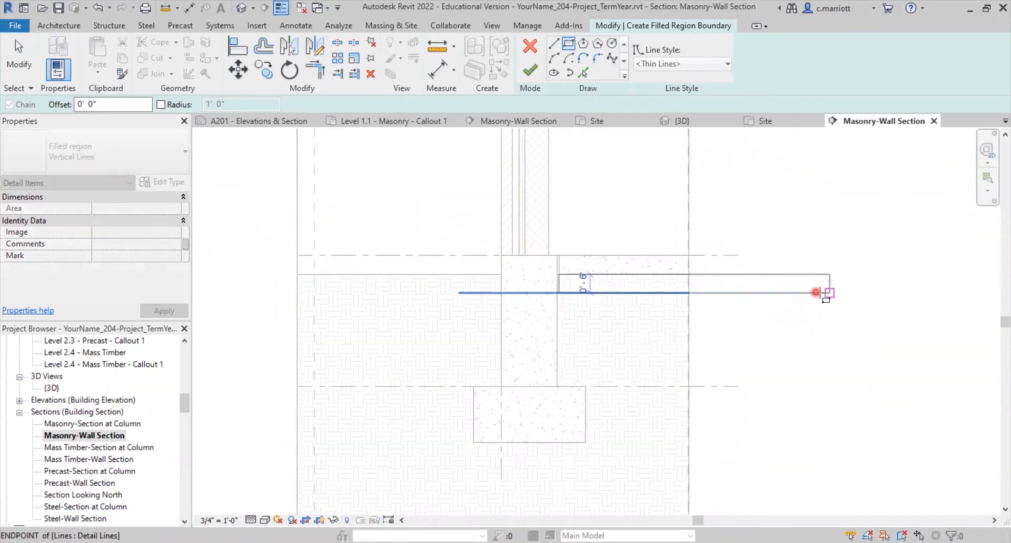
{"action": "left_click", "coordinate": [822, 292]}
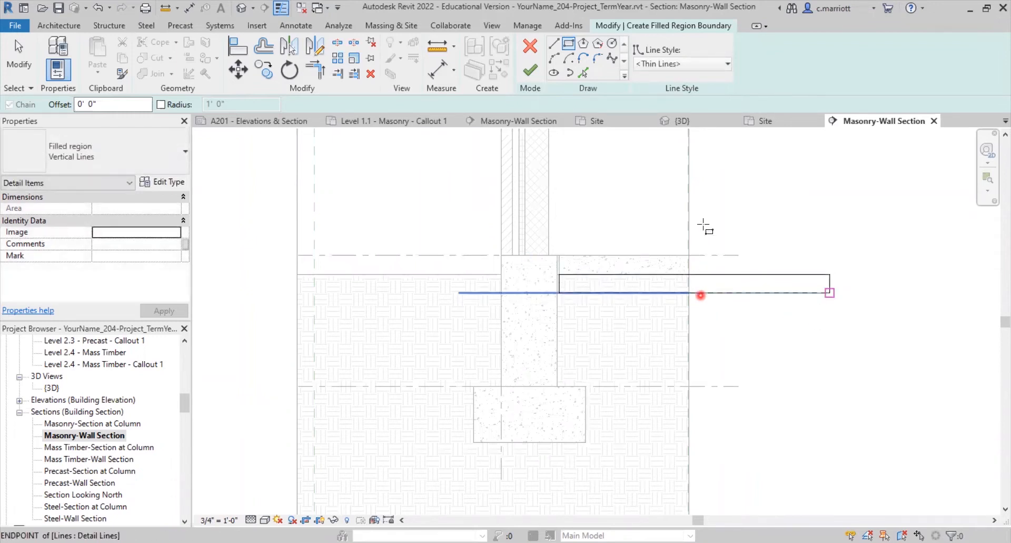
Move the boundary's short edge beside the foundation wall 0.5" toward the wall so it meets the wall's inner face.
{"action": "scroll", "coordinate": [567, 279], "scroll_direction": "up", "scroll_amount": 3}
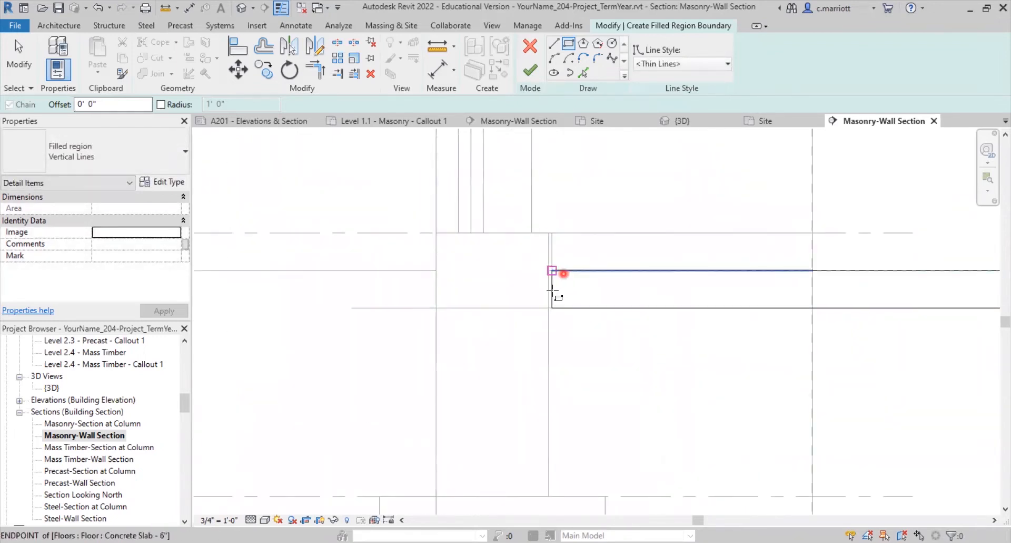
{"action": "left_click", "coordinate": [238, 69]}
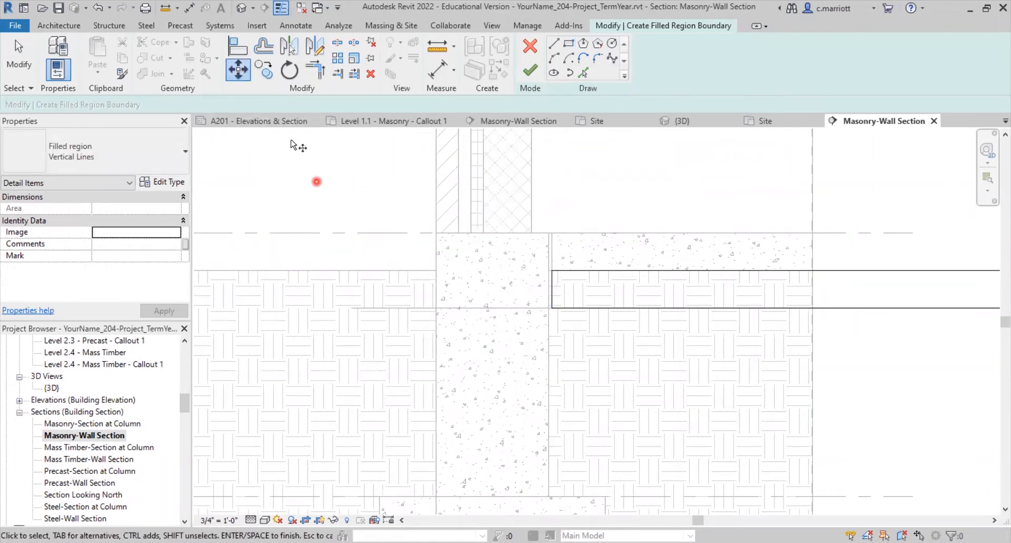
{"action": "left_click", "coordinate": [643, 337]}
{"action": "left_click", "coordinate": [606, 271]}
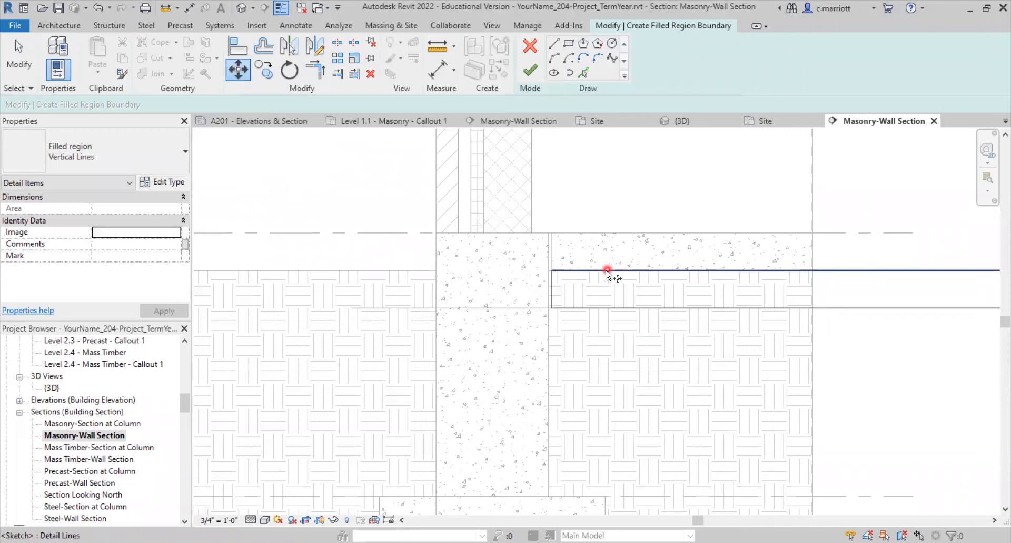
{"action": "left_click", "coordinate": [552, 291]}
{"action": "left_click", "coordinate": [238, 71]}
{"action": "left_click", "coordinate": [330, 201]}
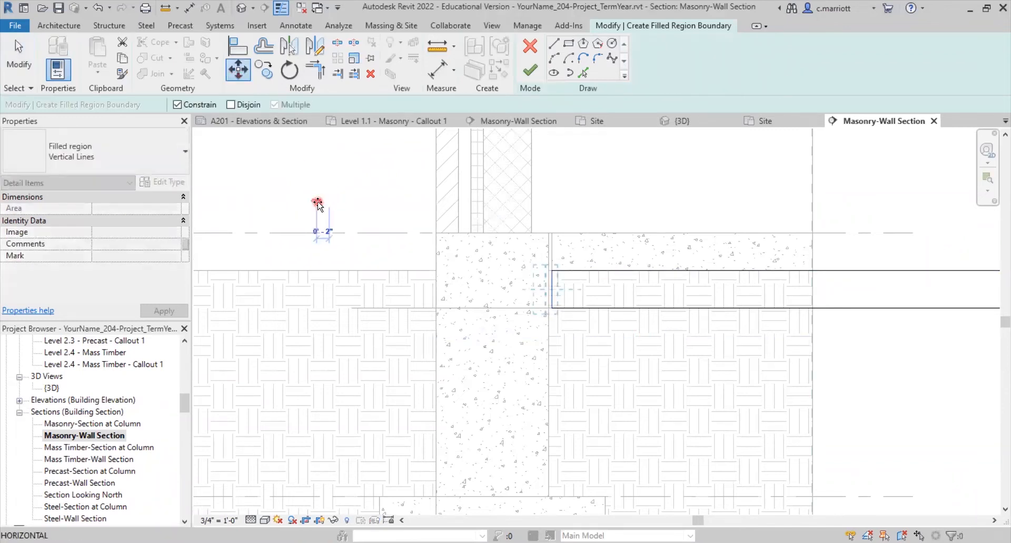
{"action": "type", "text": ".5\""}
{"action": "key", "text": "Return"}
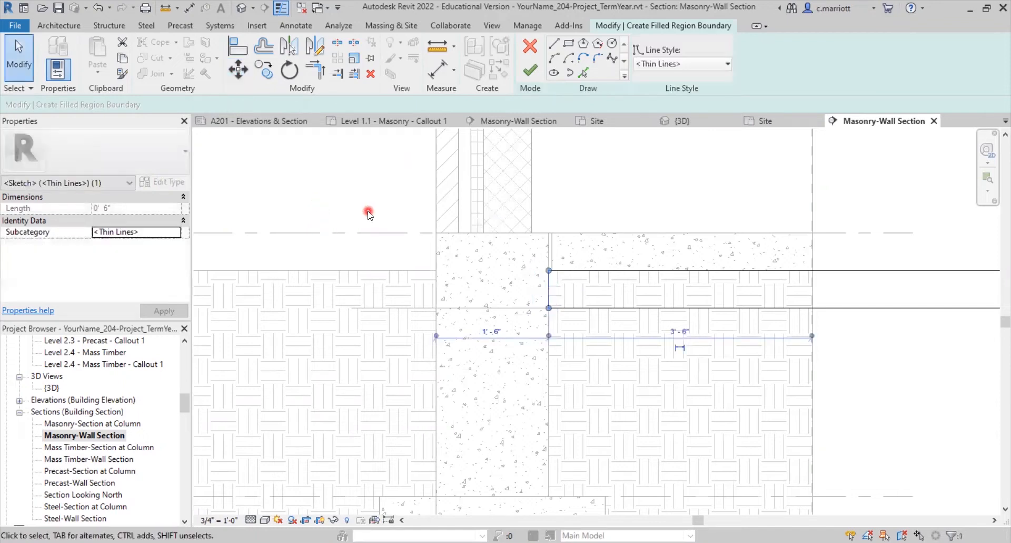
{"action": "left_click", "coordinate": [369, 212]}
{"action": "scroll", "coordinate": [553, 327], "scroll_direction": "down", "scroll_amount": 1}
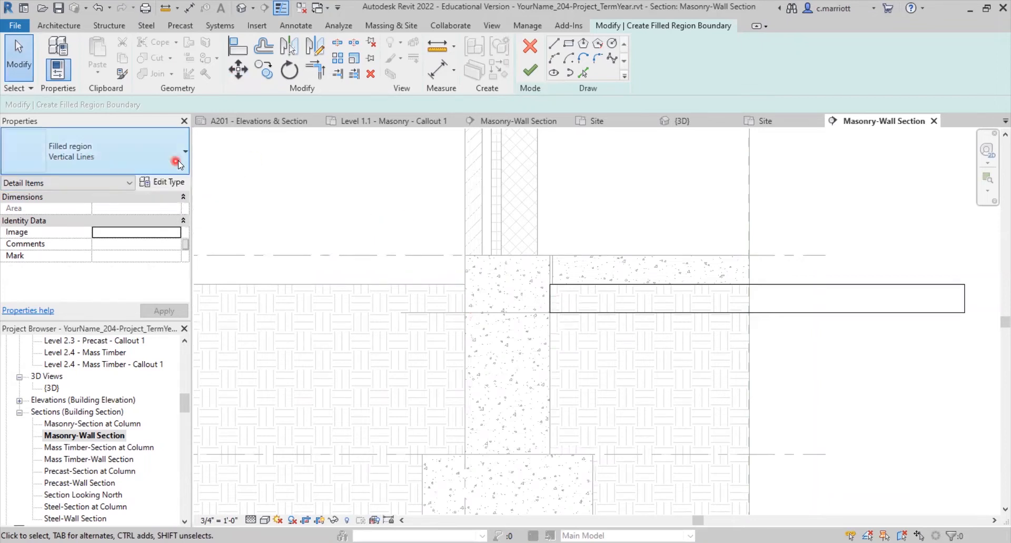
Duplicate the Vertical Lines filled region type under the name Gravel.
{"action": "left_click", "coordinate": [160, 183]}
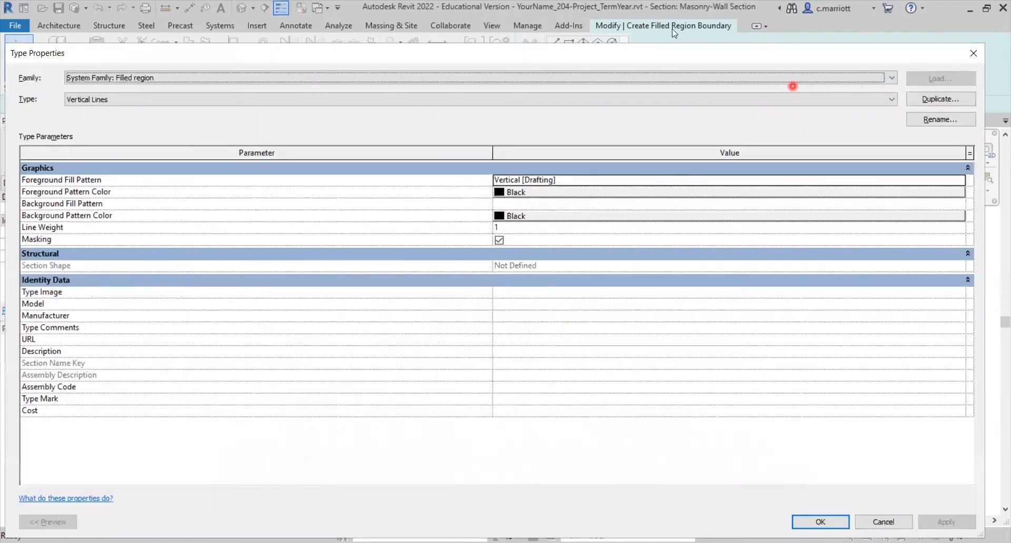
{"action": "left_click", "coordinate": [932, 100]}
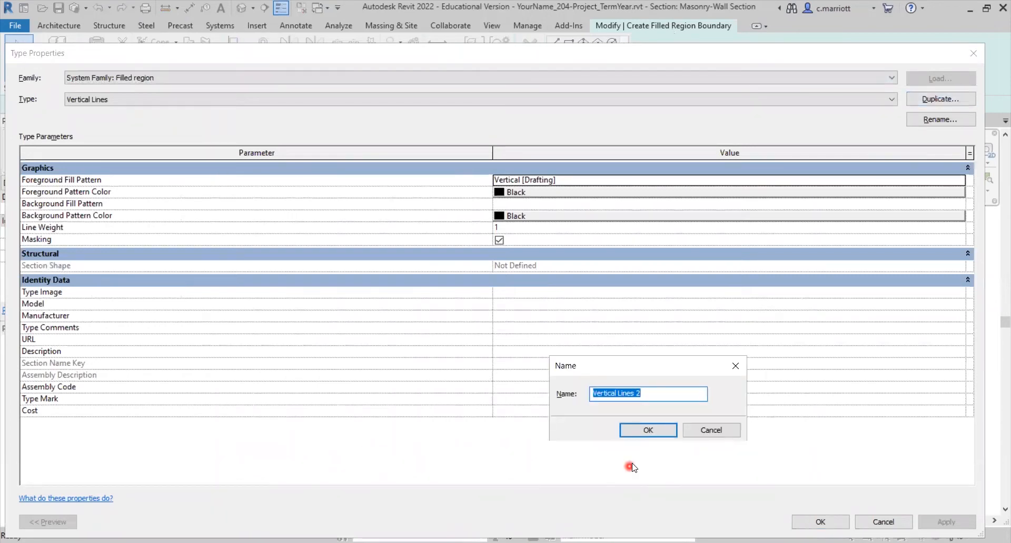
{"action": "type", "text": "Gravel"}
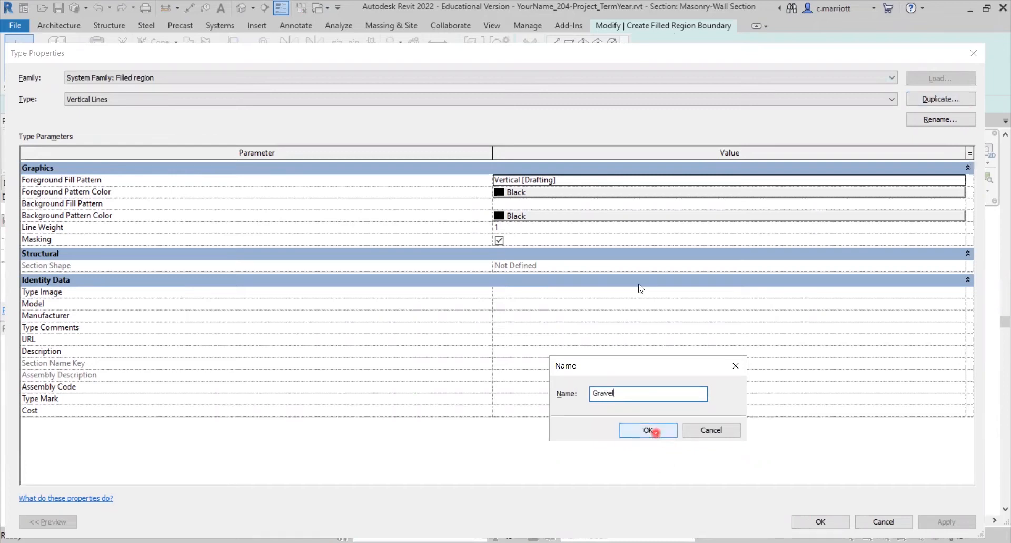
{"action": "left_click", "coordinate": [655, 431]}
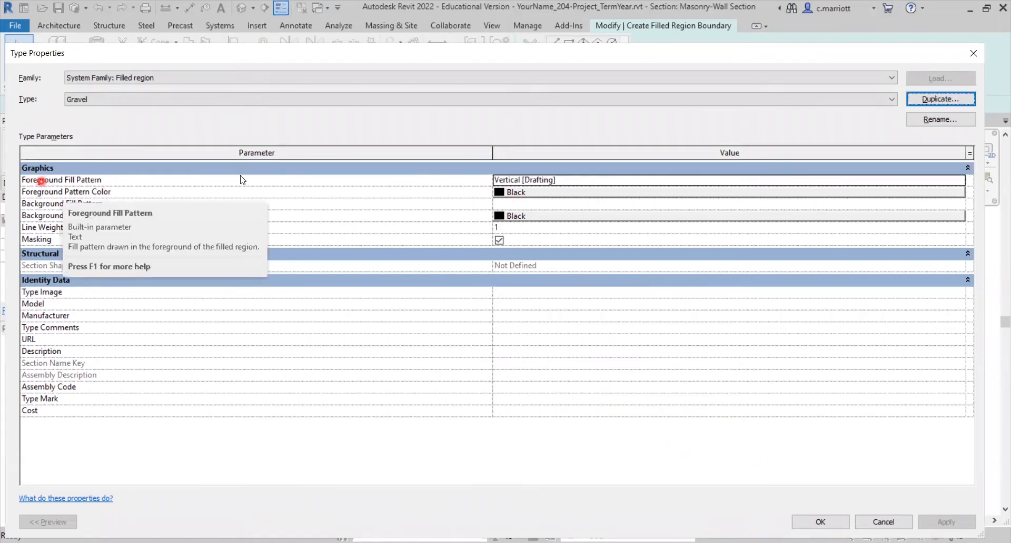
Set the Gravel type's foreground fill pattern to the drafting pattern GRAVEL2 and finish the filled region under the slab.
{"action": "left_click", "coordinate": [949, 181]}
{"action": "left_click", "coordinate": [959, 180]}
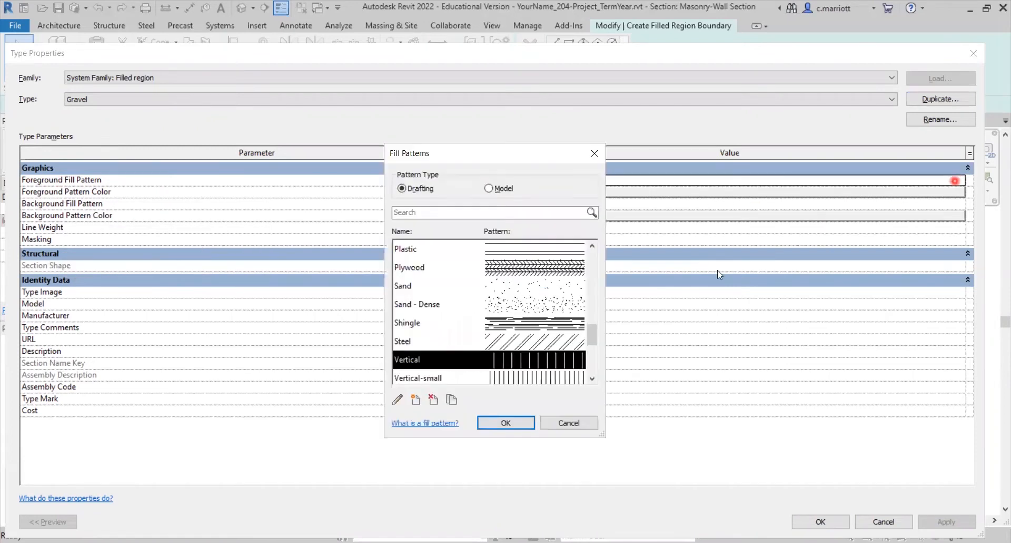
{"action": "left_click_drag", "start_coordinate": [593, 337], "coordinate": [593, 304]}
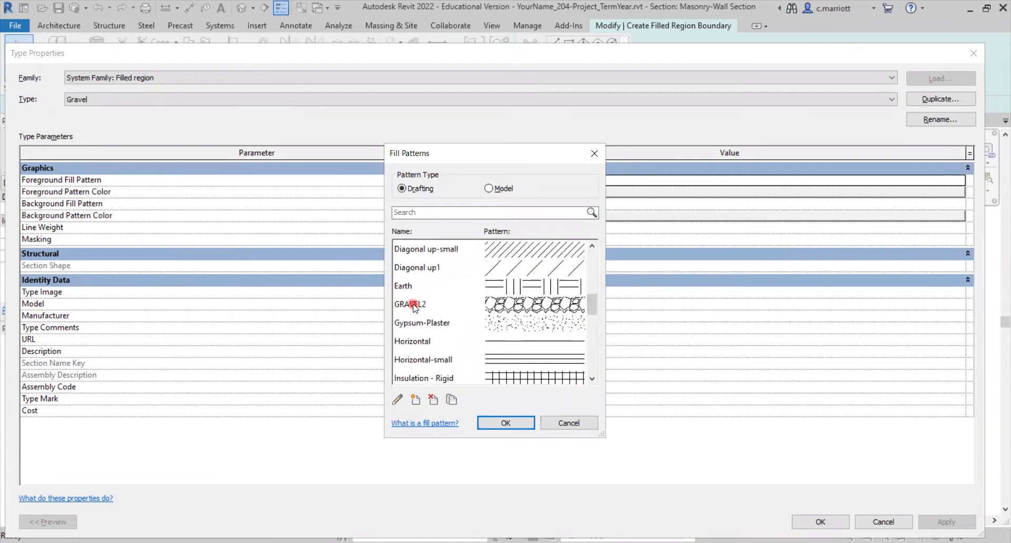
{"action": "left_click", "coordinate": [414, 306]}
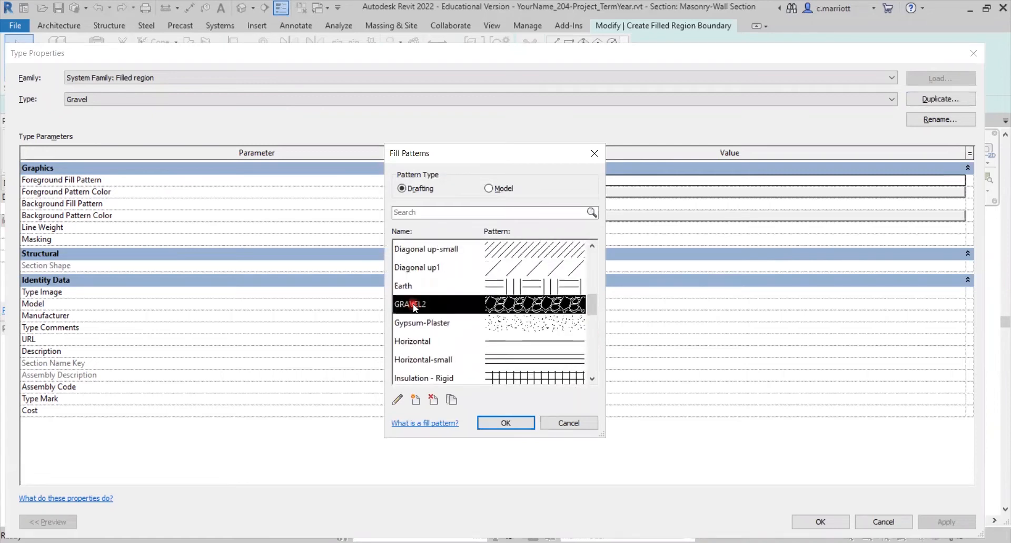
{"action": "left_click", "coordinate": [534, 358]}
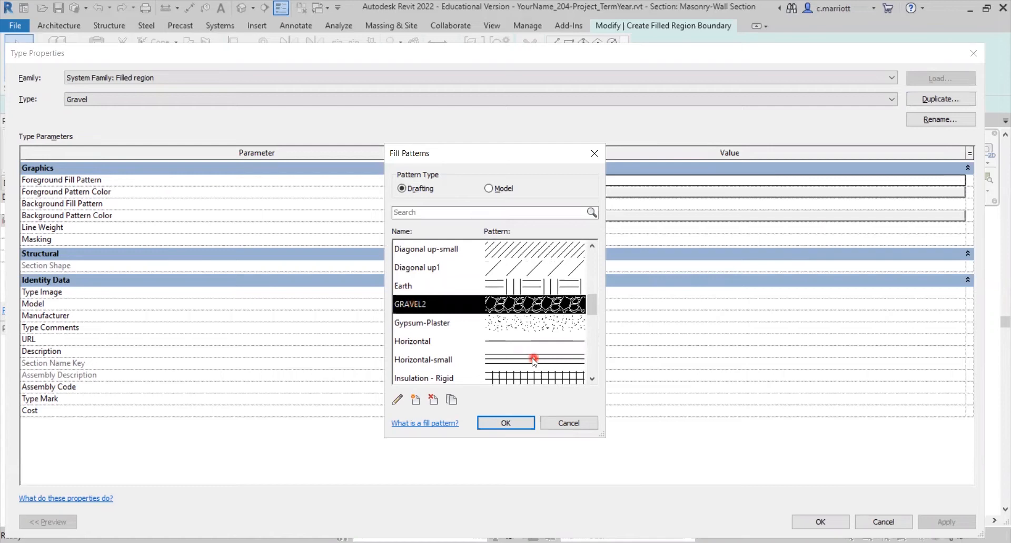
{"action": "left_click", "coordinate": [505, 422]}
{"action": "left_click", "coordinate": [817, 522]}
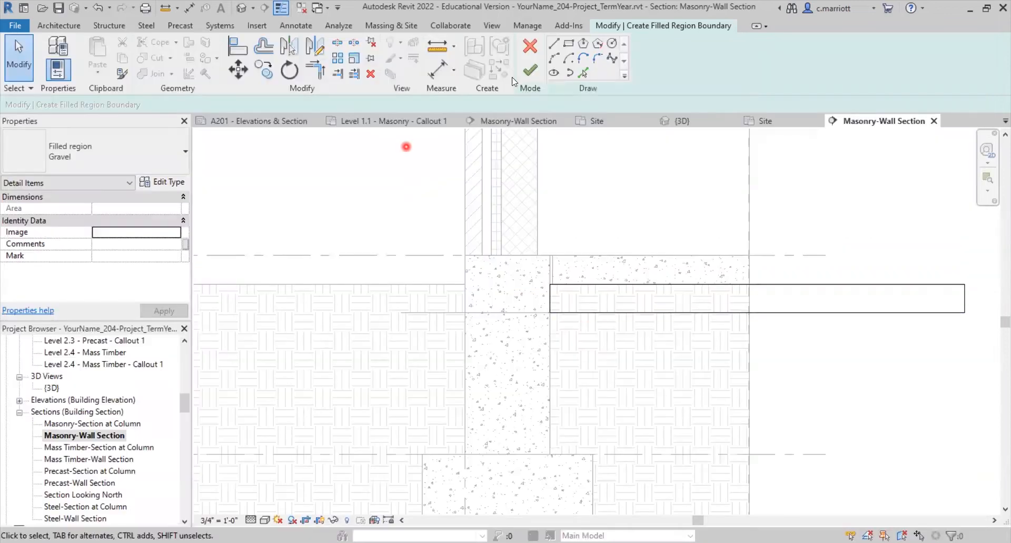
{"action": "left_click", "coordinate": [531, 76]}
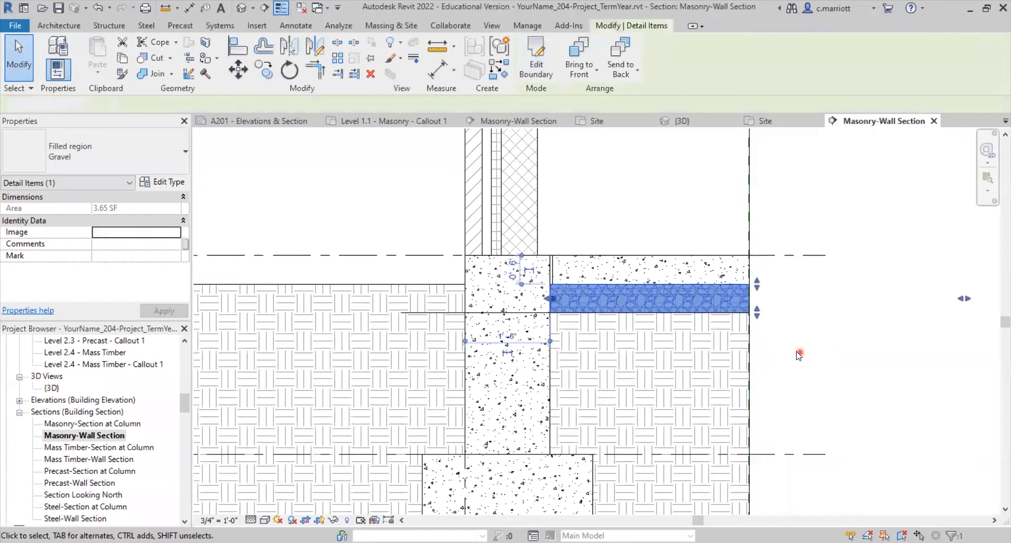
{"action": "left_click", "coordinate": [797, 352]}
Delete the thin detail line crossing the foundation wall along the underside of the gravel layer.
{"action": "scroll", "coordinate": [640, 360], "scroll_direction": "up", "scroll_amount": 2}
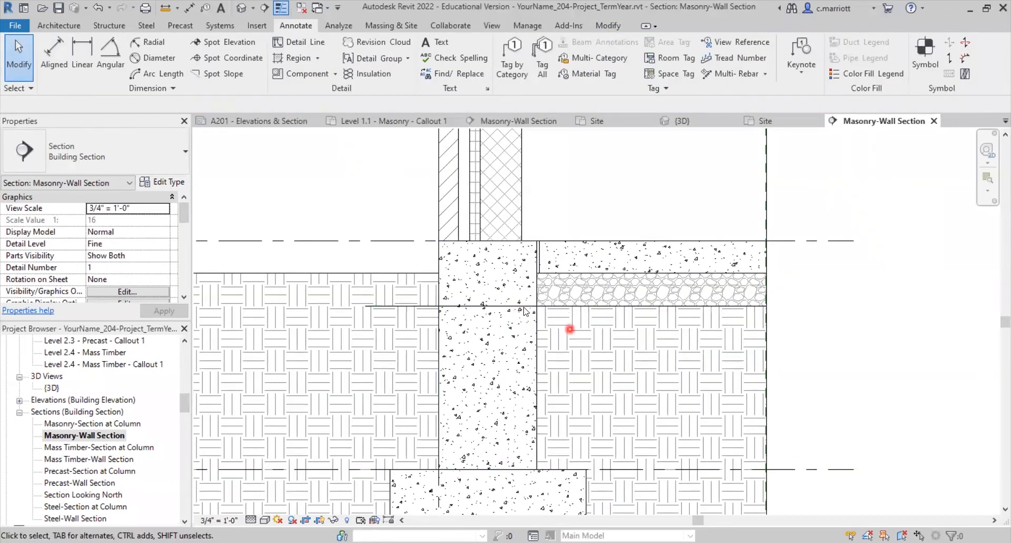
{"action": "left_click", "coordinate": [510, 309]}
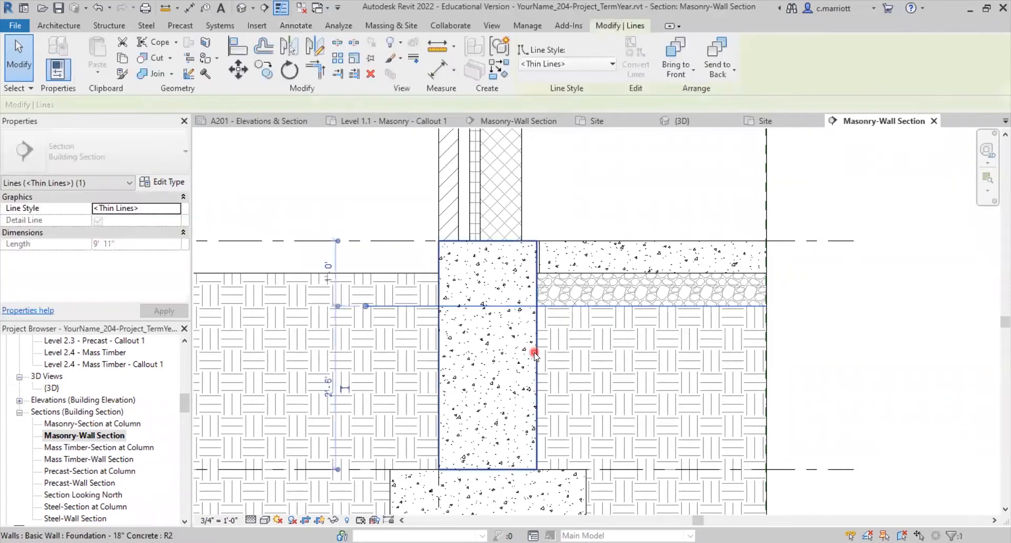
{"action": "key", "text": "Escape"}
{"action": "scroll", "coordinate": [629, 261], "scroll_direction": "down", "scroll_amount": 2}
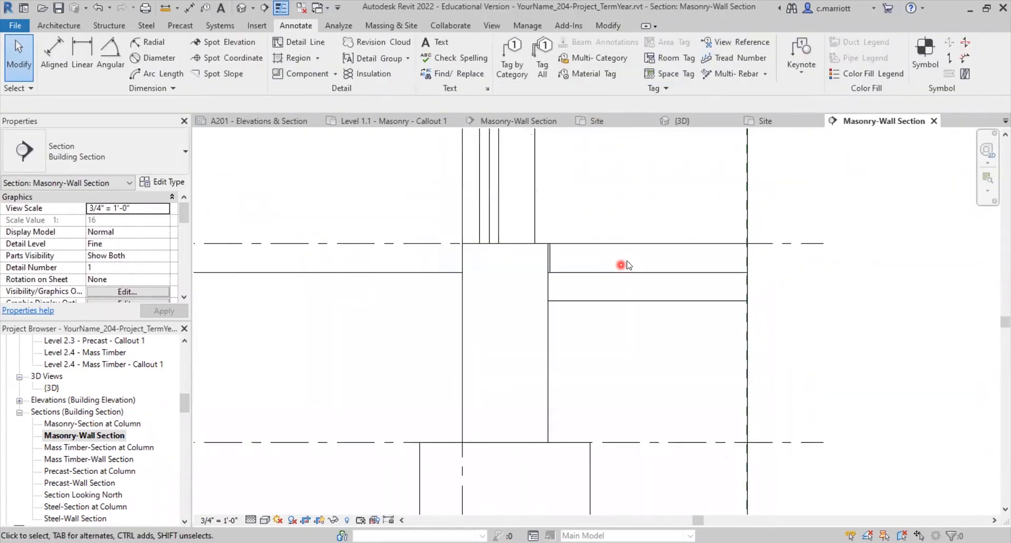
{"action": "middle_click_drag", "start_coordinate": [802, 278], "coordinate": [820, 216]}
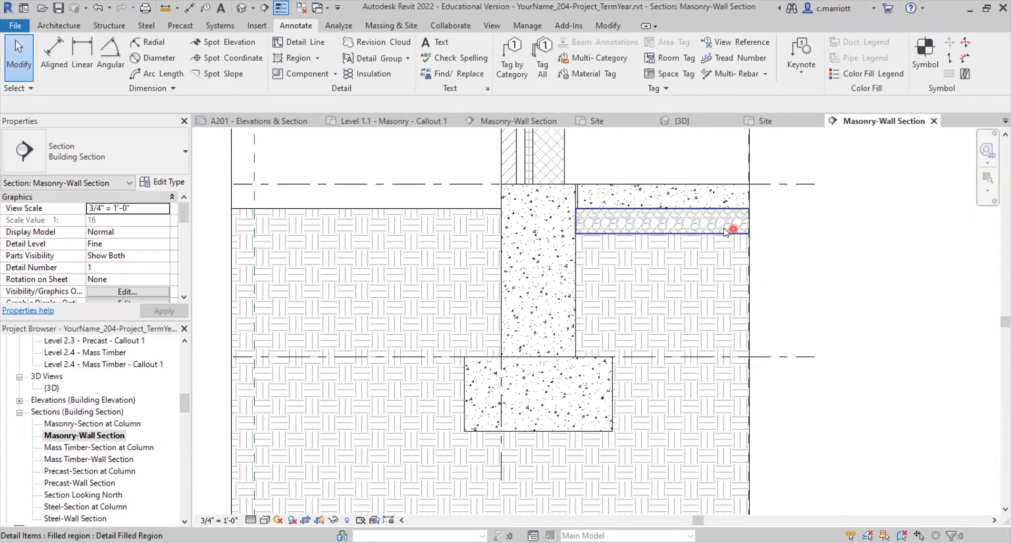
{"action": "left_click", "coordinate": [616, 209]}
{"action": "left_click", "coordinate": [579, 248]}
{"action": "left_click", "coordinate": [512, 132]}
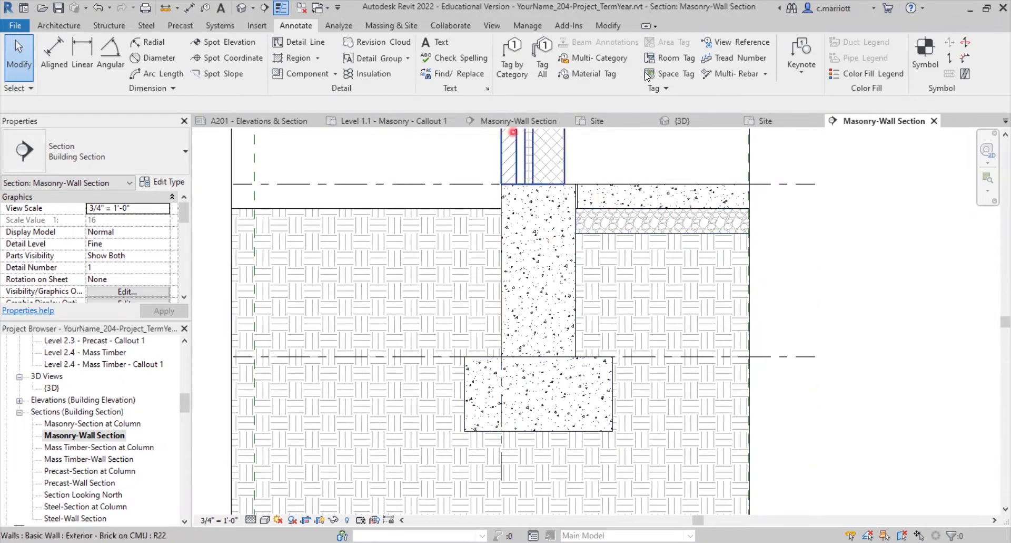
{"action": "left_click", "coordinate": [480, 306]}
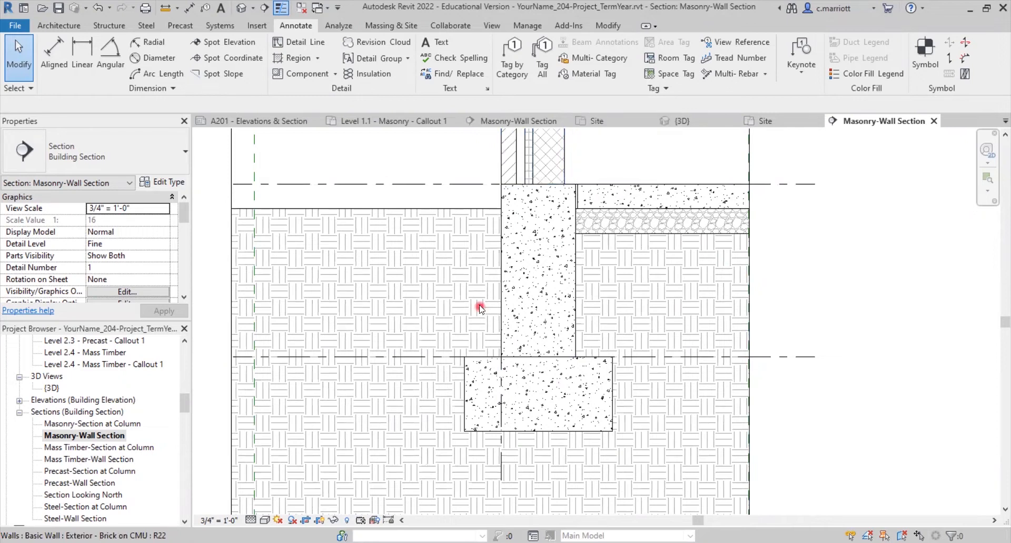
Sketch a closed irregular filled region boundary of the Gravel type beneath the wall footing, running between the footing's two lower corners.
{"action": "left_click", "coordinate": [297, 25]}
{"action": "left_click", "coordinate": [288, 62]}
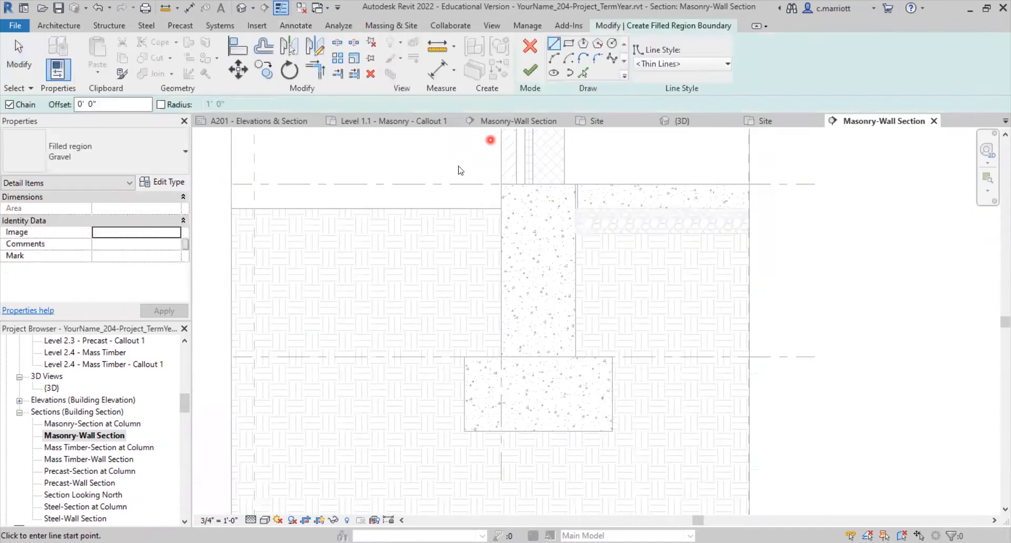
{"action": "left_click", "coordinate": [597, 68]}
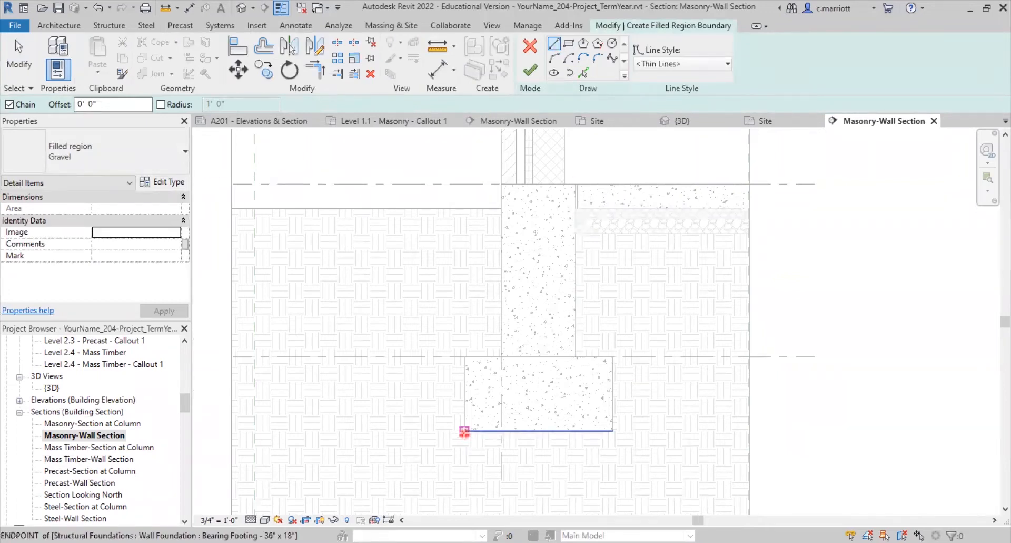
{"action": "left_click", "coordinate": [612, 431]}
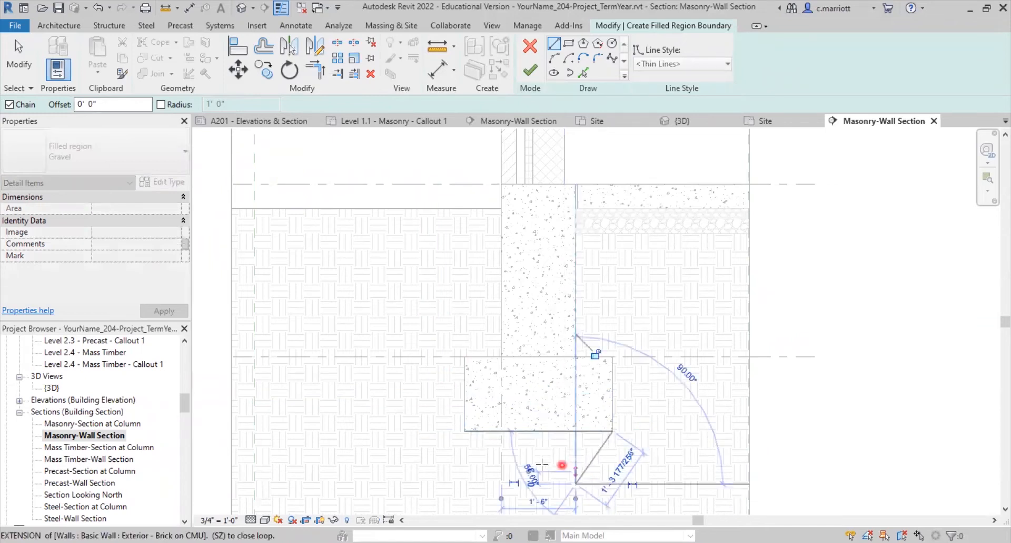
{"action": "left_click", "coordinate": [524, 469]}
{"action": "left_click", "coordinate": [490, 485]}
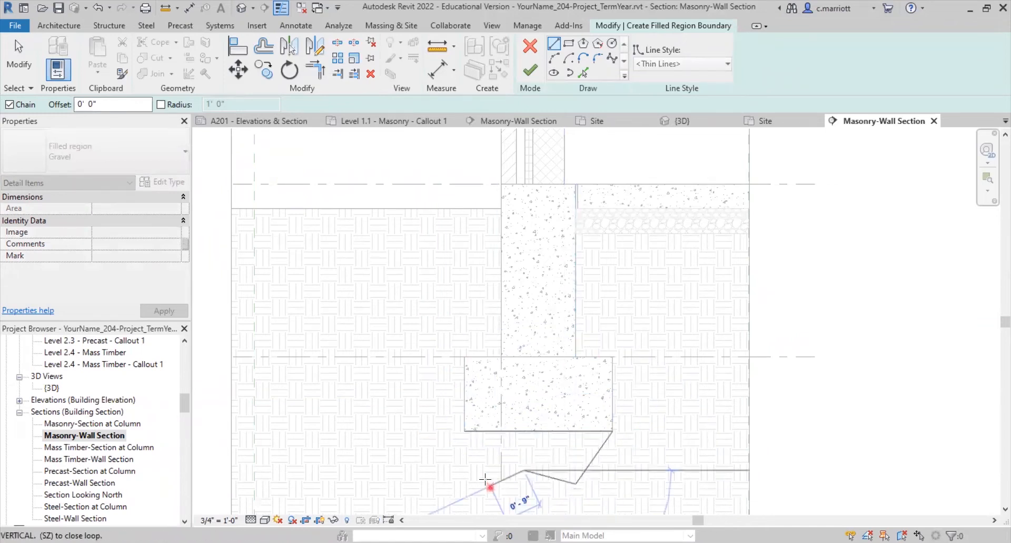
{"action": "left_click", "coordinate": [465, 431]}
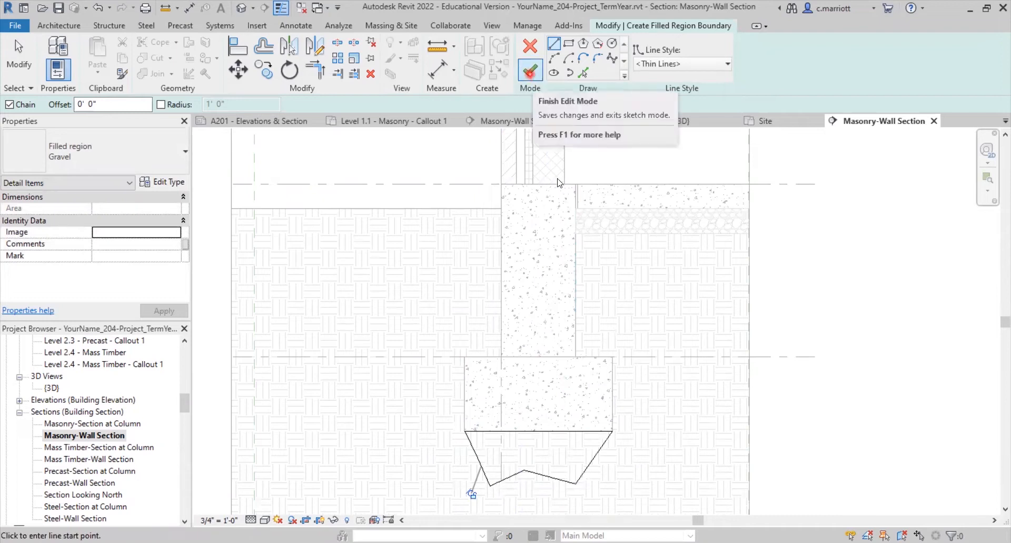
Finish the Gravel filled region beneath the wall footing and deselect it.
{"action": "left_click", "coordinate": [530, 70]}
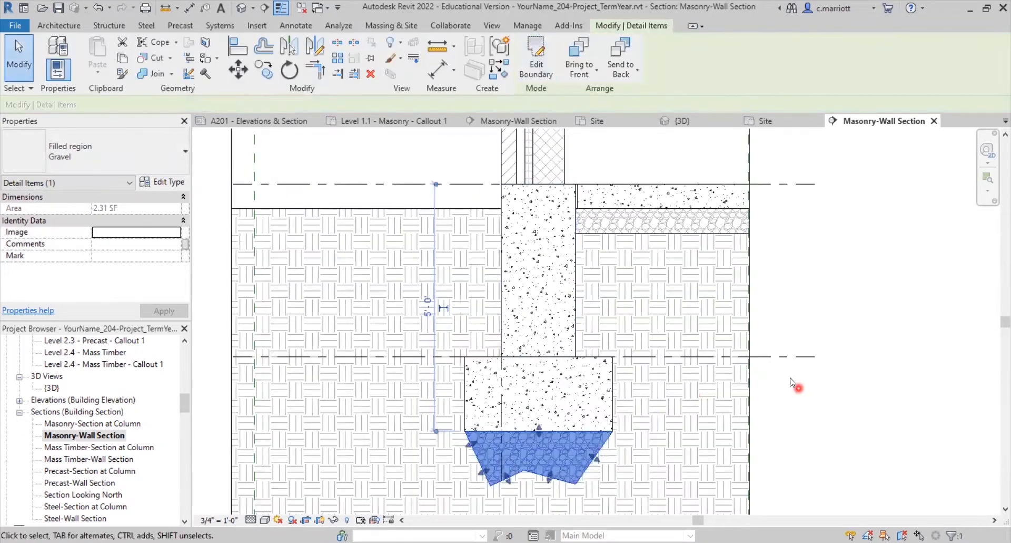
{"action": "left_click", "coordinate": [793, 380]}
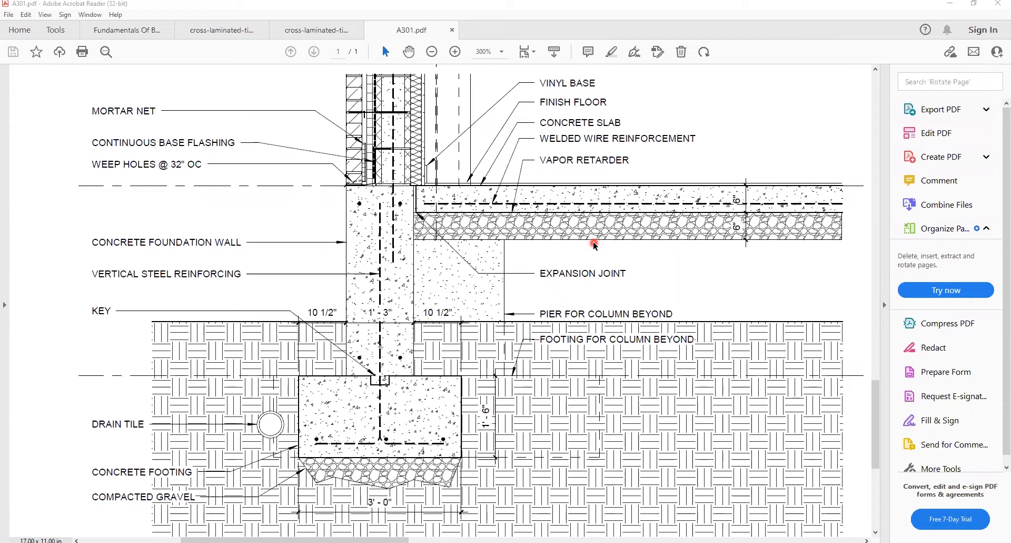
Switch to Acrobat Reader and examine the foundation, slab and reinforcing linework in the A301 wall section reference.
{"action": "scroll", "coordinate": [590, 247], "scroll_direction": "up", "scroll_amount": 3}
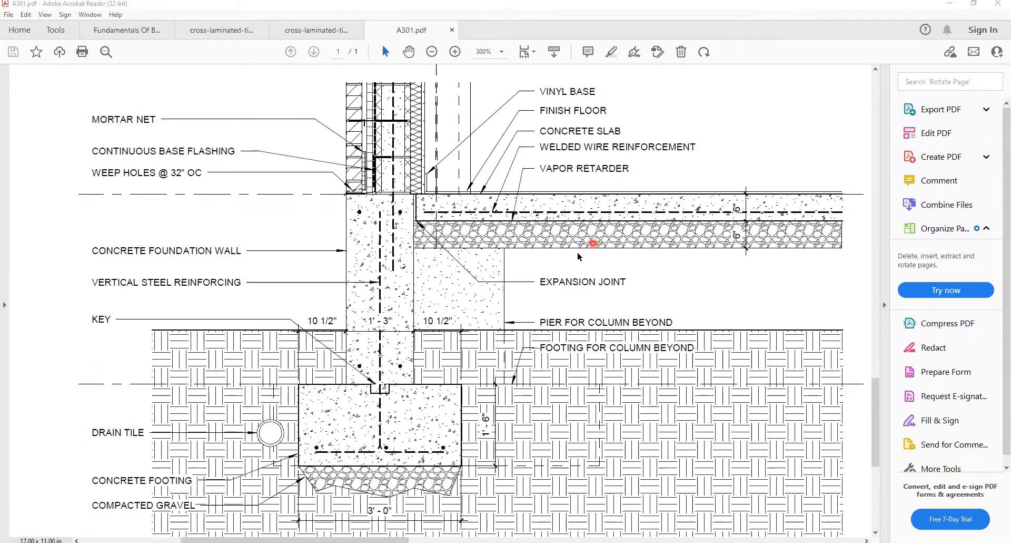
{"action": "scroll", "coordinate": [578, 255], "scroll_direction": "up", "scroll_amount": 1}
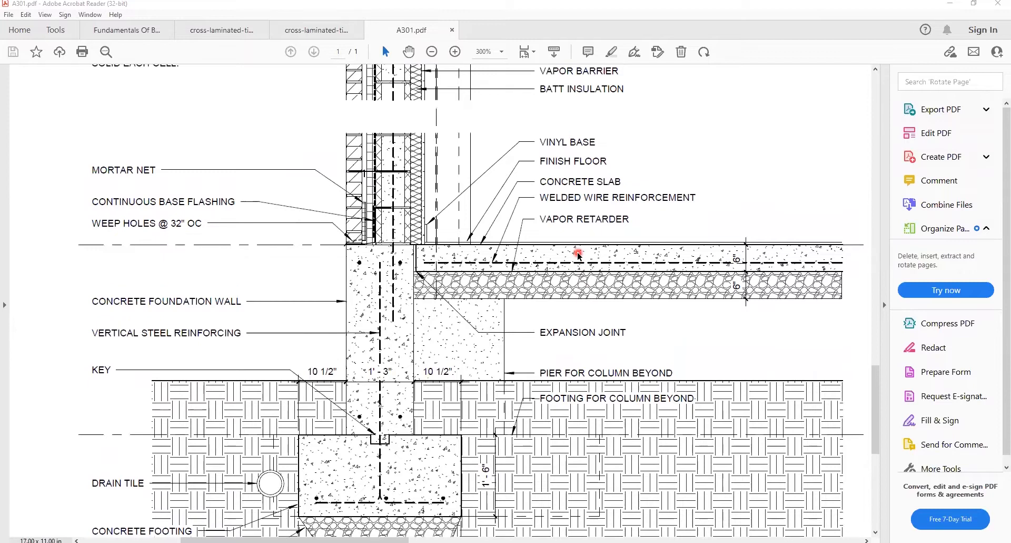
{"action": "scroll", "coordinate": [578, 255], "scroll_direction": "up", "scroll_amount": 1}
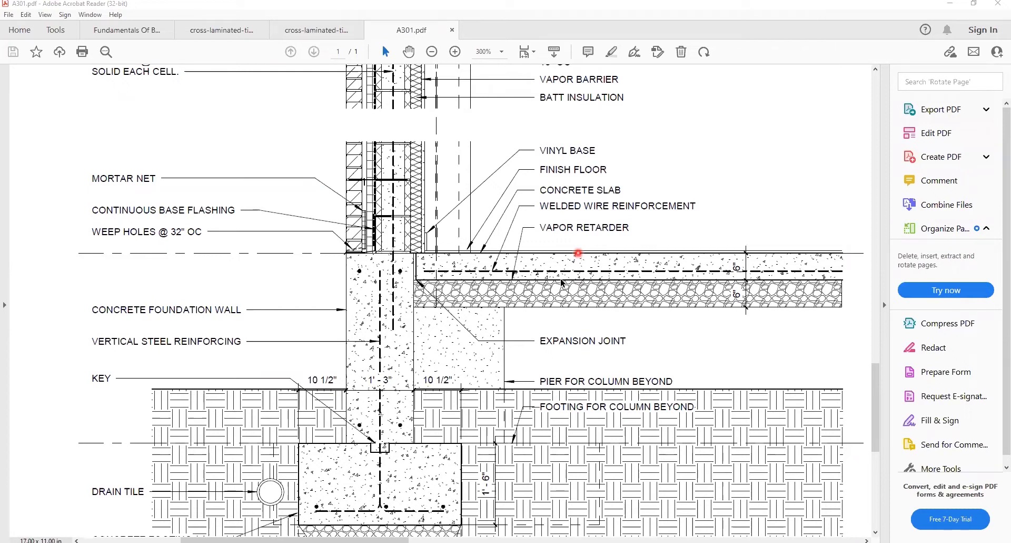
{"action": "scroll", "coordinate": [388, 339], "scroll_direction": "up", "scroll_amount": 1}
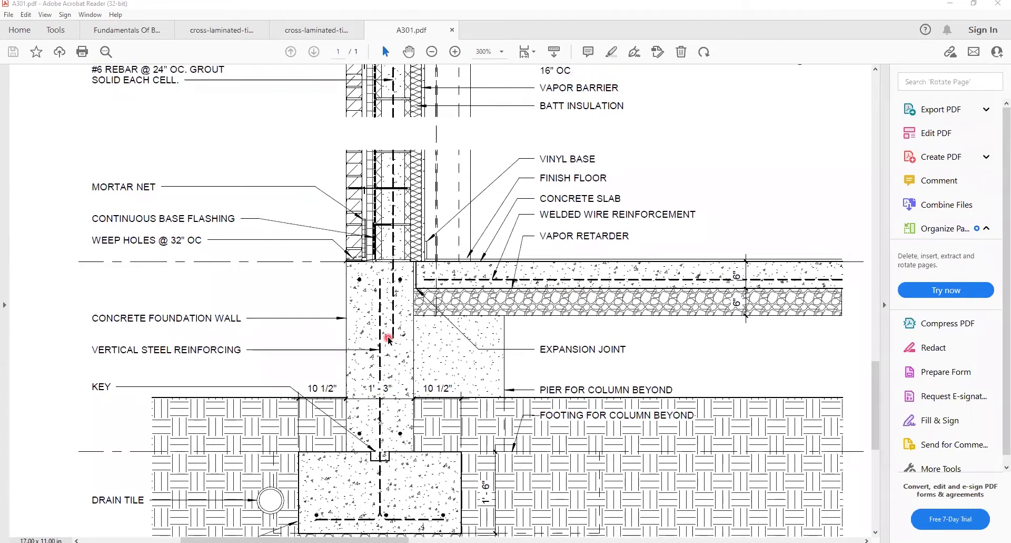
{"action": "scroll", "coordinate": [387, 338], "scroll_direction": "up", "scroll_amount": 1}
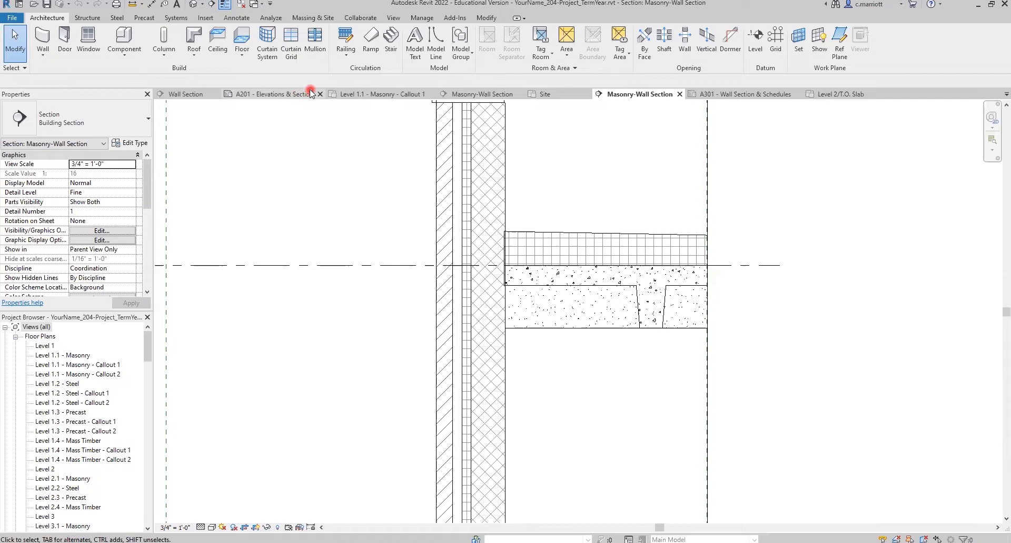
Back in Revit, open the project's Line Weights settings and examine the model line weights by view scale.
{"action": "left_click", "coordinate": [421, 18]}
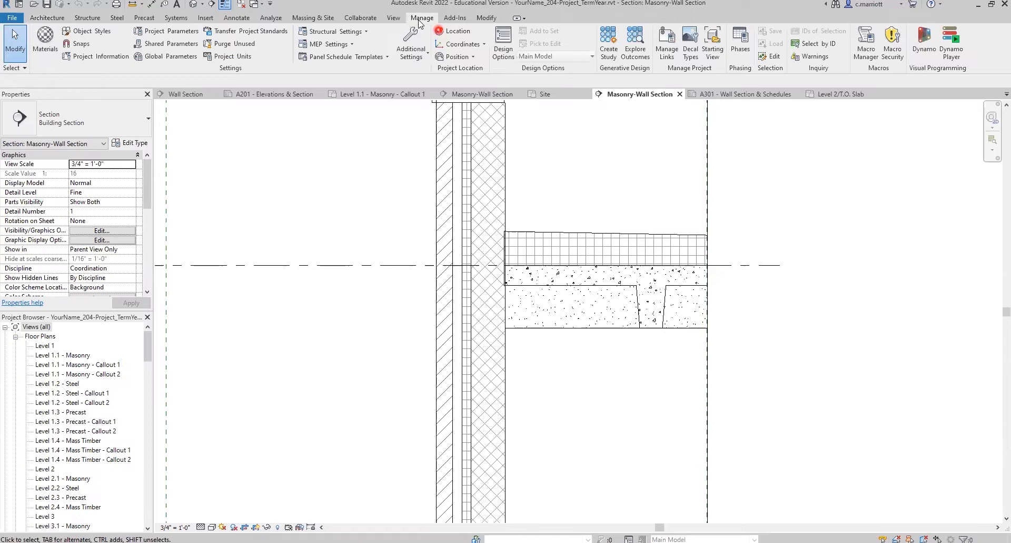
{"action": "left_click", "coordinate": [409, 49]}
{"action": "left_click", "coordinate": [408, 55]}
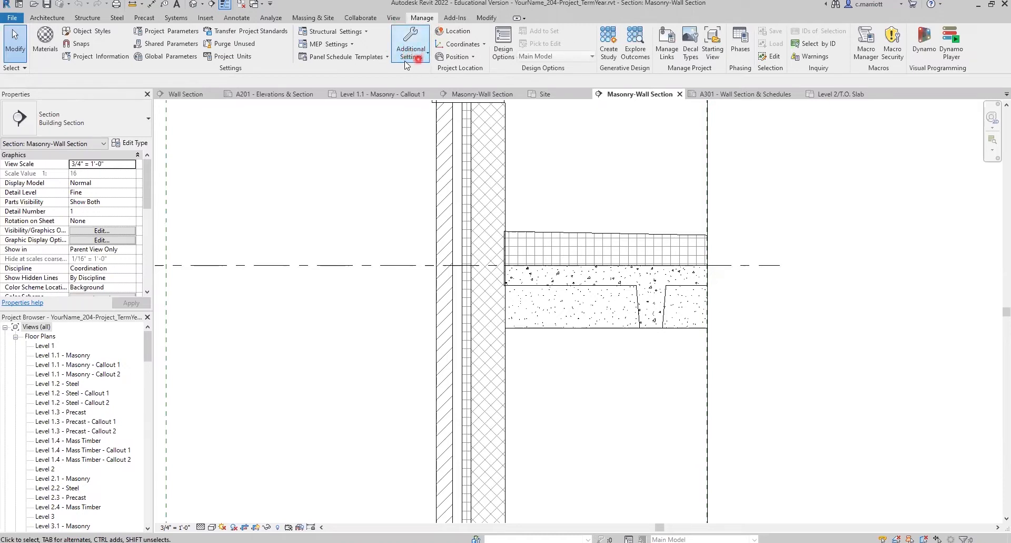
{"action": "left_click", "coordinate": [425, 54]}
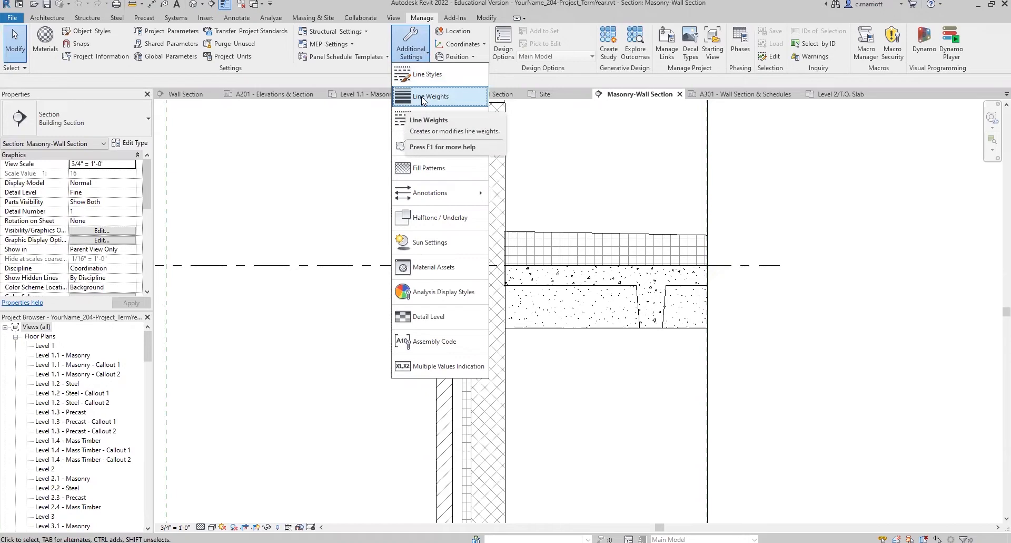
{"action": "left_click", "coordinate": [422, 100]}
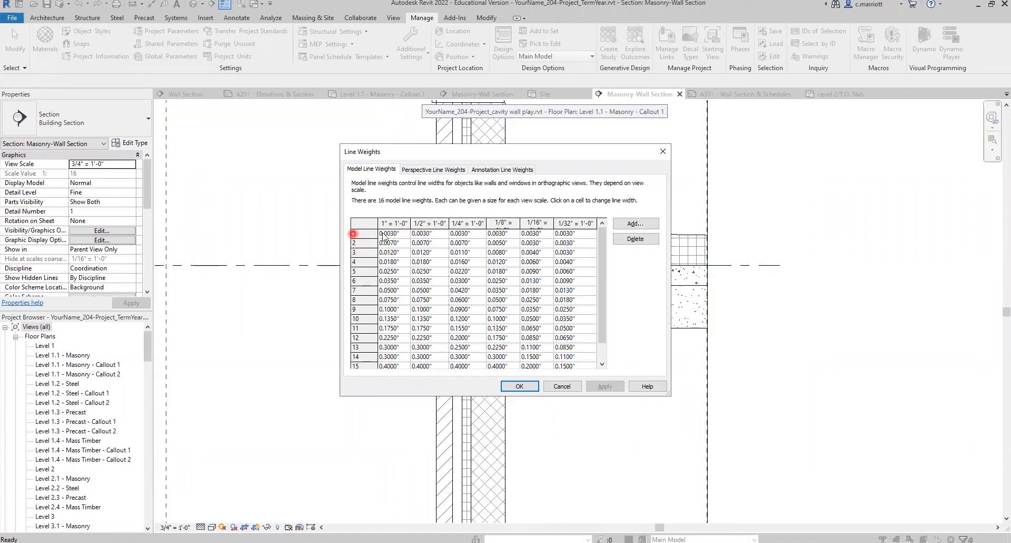
{"action": "left_click", "coordinate": [359, 234]}
{"action": "left_click", "coordinate": [363, 246]}
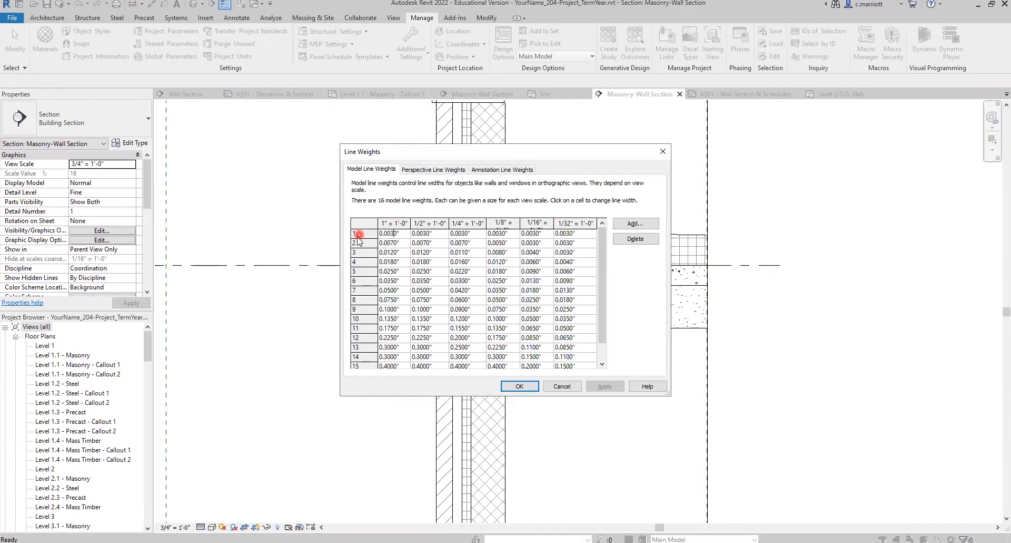
{"action": "left_click", "coordinate": [391, 232]}
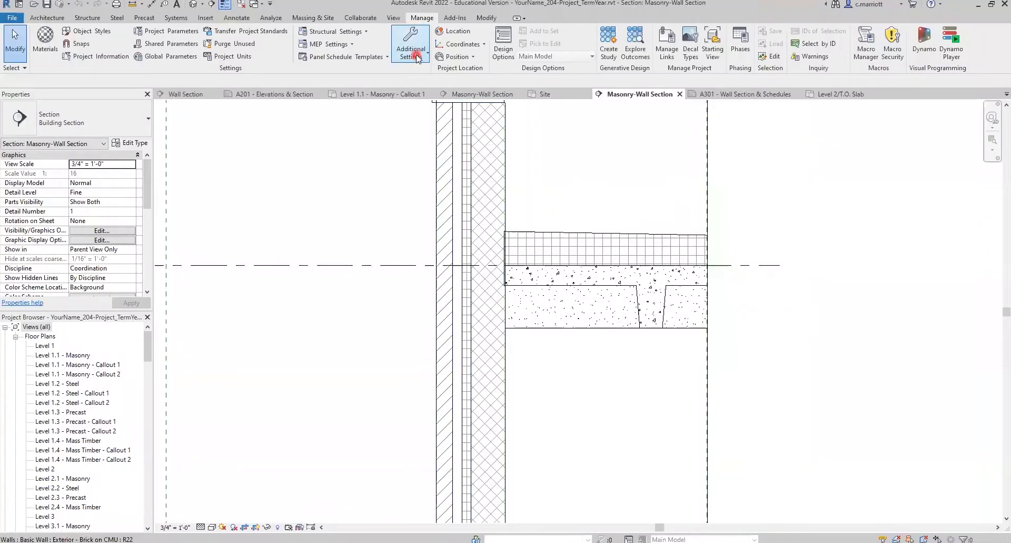
Open the project's Line Styles and add a new Lines subcategory named Hidden 1/8-4.
{"action": "left_click", "coordinate": [416, 55]}
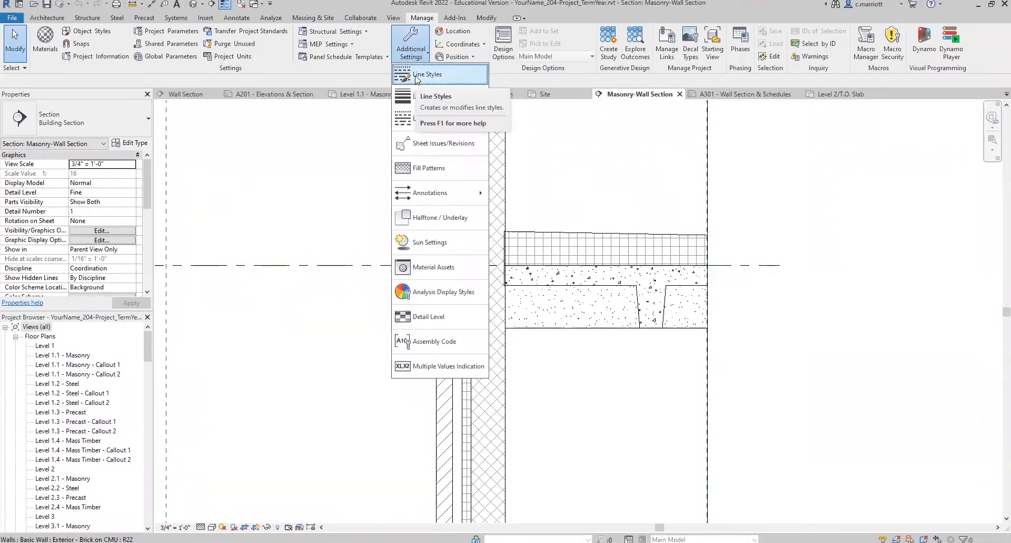
{"action": "left_click", "coordinate": [320, 199]}
{"action": "left_click", "coordinate": [317, 202]}
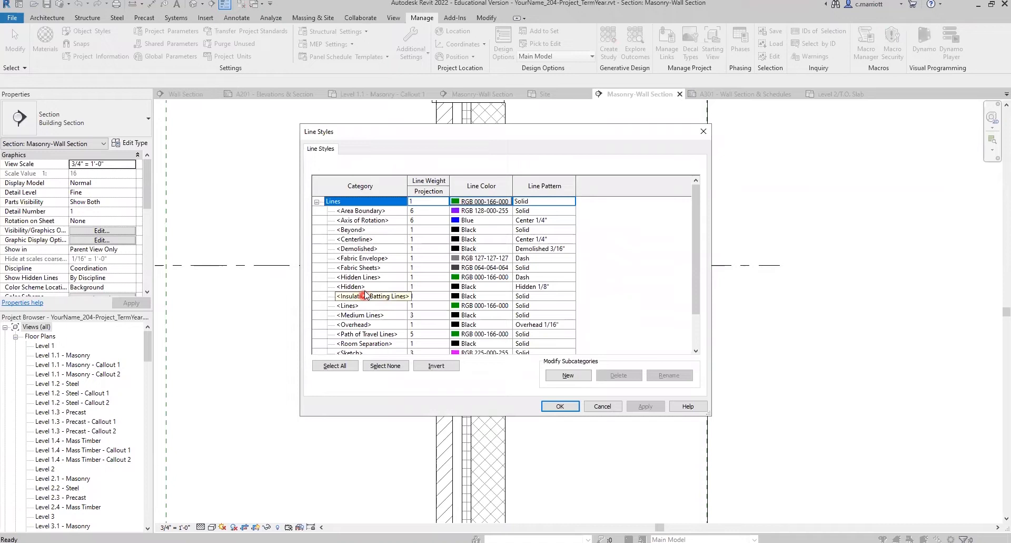
{"action": "scroll", "coordinate": [365, 294], "scroll_direction": "down", "scroll_amount": 1}
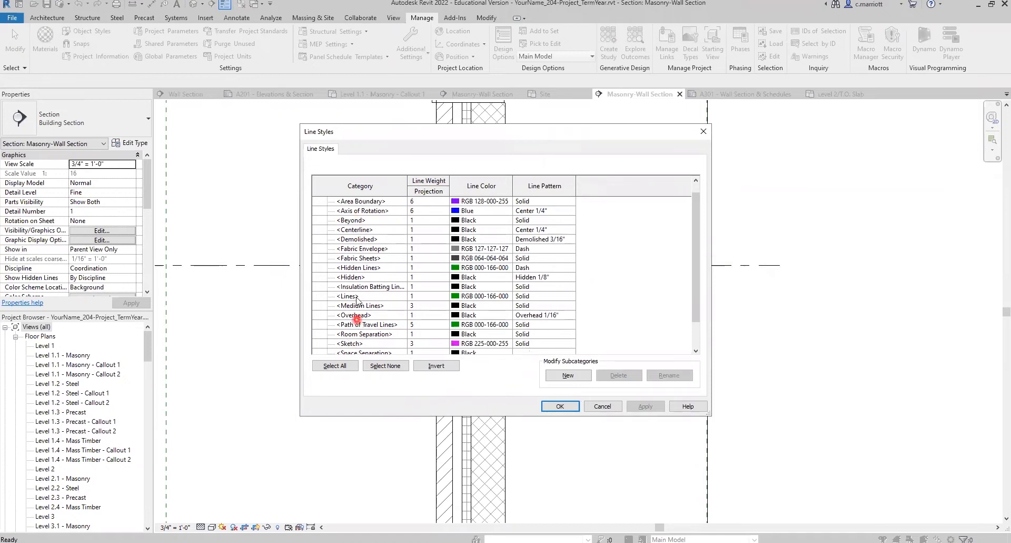
{"action": "left_click", "coordinate": [568, 375]}
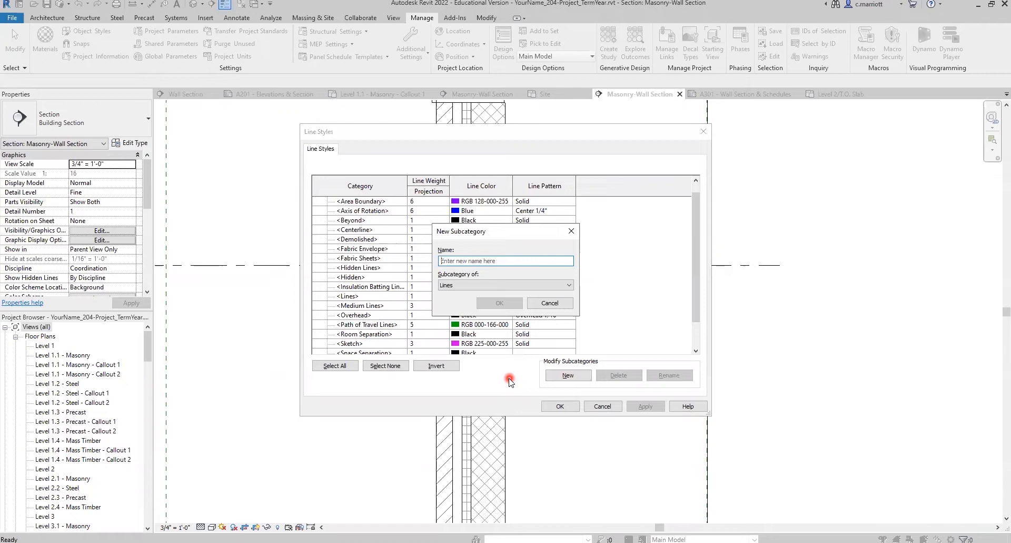
{"action": "type", "text": "Hid"}
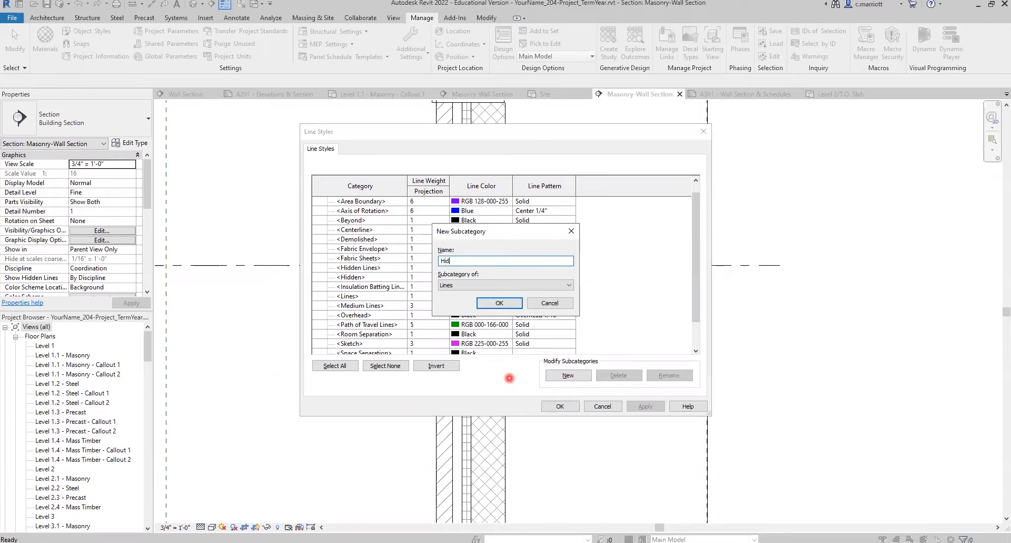
{"action": "type", "text": "den 1/8"}
{"action": "type", "text": "-4"}
{"action": "left_click", "coordinate": [499, 304]}
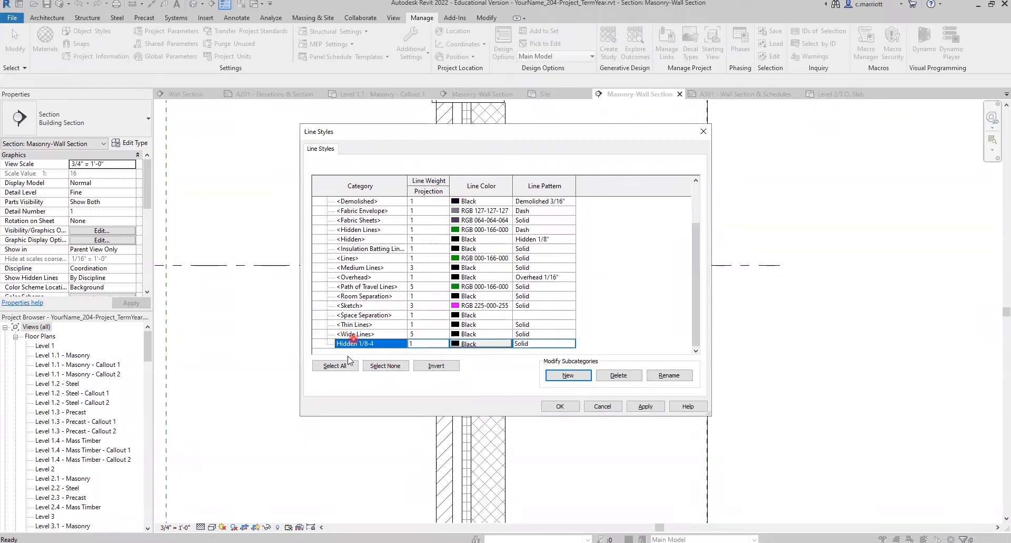
Set the Hidden 1/8-4 line style to projection line weight 4 and line pattern Hidden 1/8".
{"action": "left_click", "coordinate": [340, 351]}
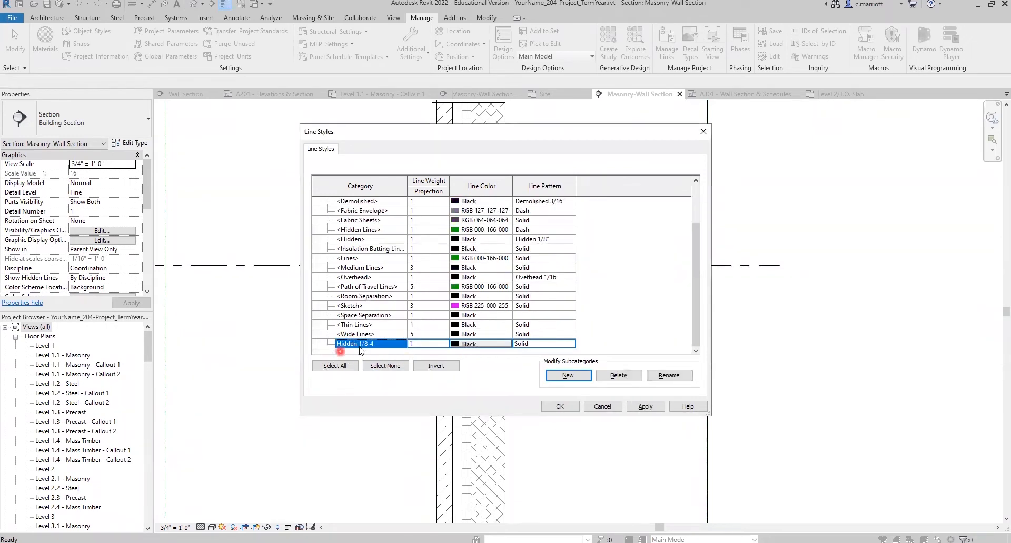
{"action": "left_click", "coordinate": [445, 346]}
{"action": "left_click", "coordinate": [444, 346]}
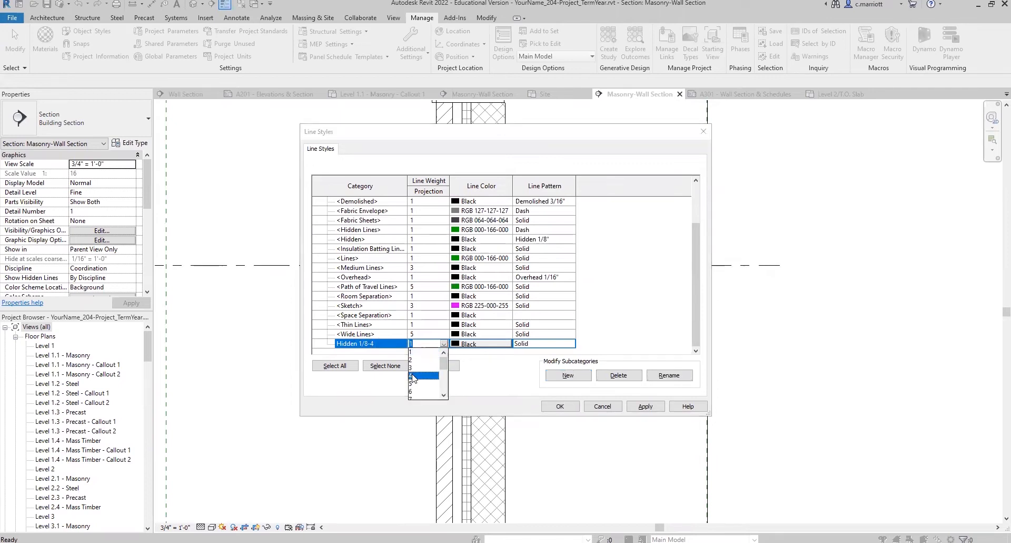
{"action": "left_click", "coordinate": [414, 376]}
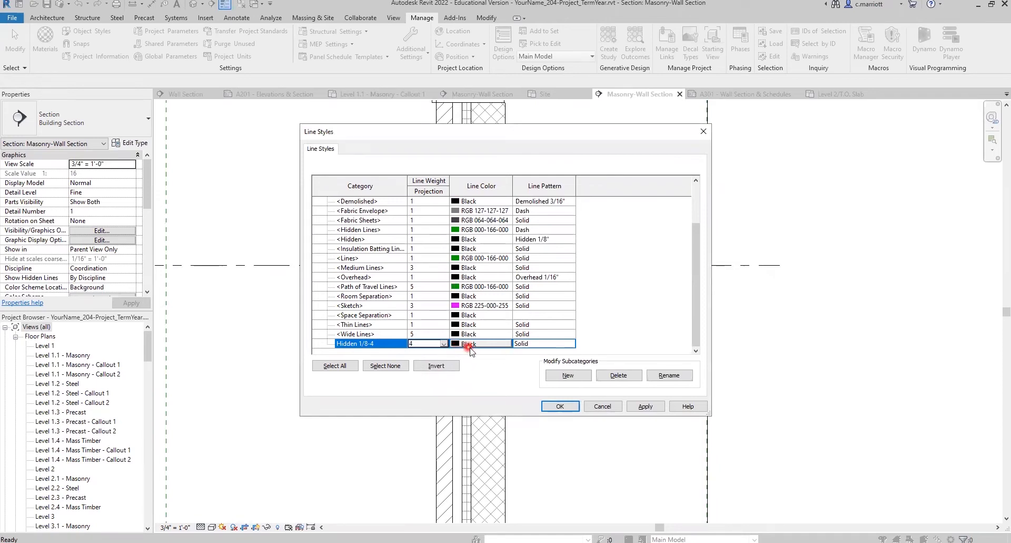
{"action": "left_click", "coordinate": [539, 345]}
{"action": "left_click", "coordinate": [570, 343]}
{"action": "scroll", "coordinate": [582, 385], "scroll_direction": "down", "scroll_amount": 1}
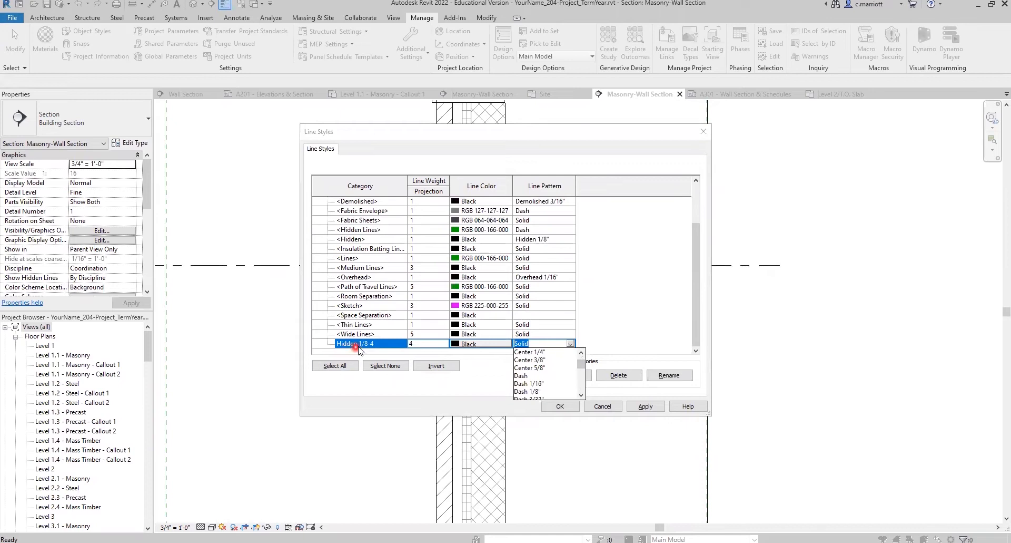
{"action": "scroll", "coordinate": [581, 392], "scroll_direction": "down", "scroll_amount": 2}
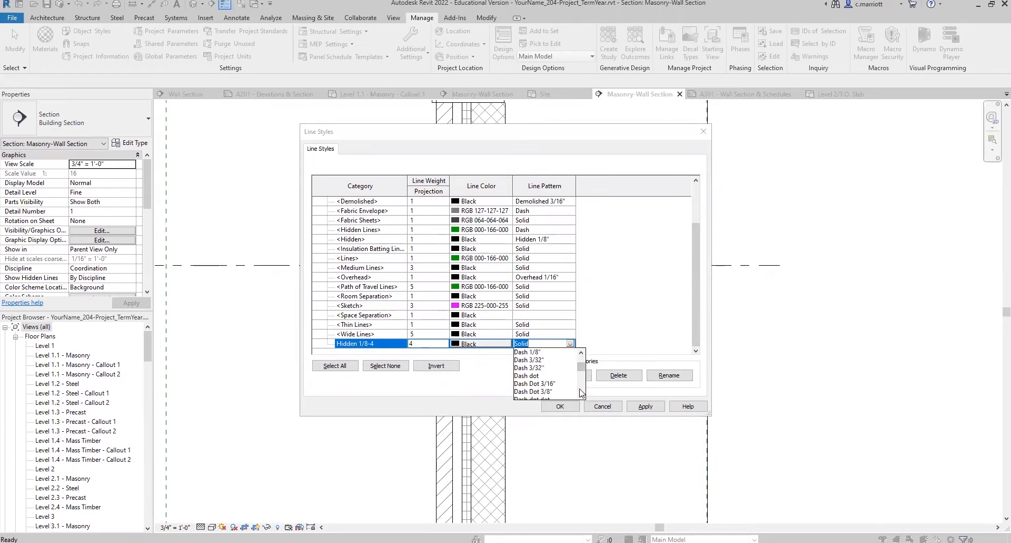
{"action": "scroll", "coordinate": [582, 393], "scroll_direction": "down", "scroll_amount": 3}
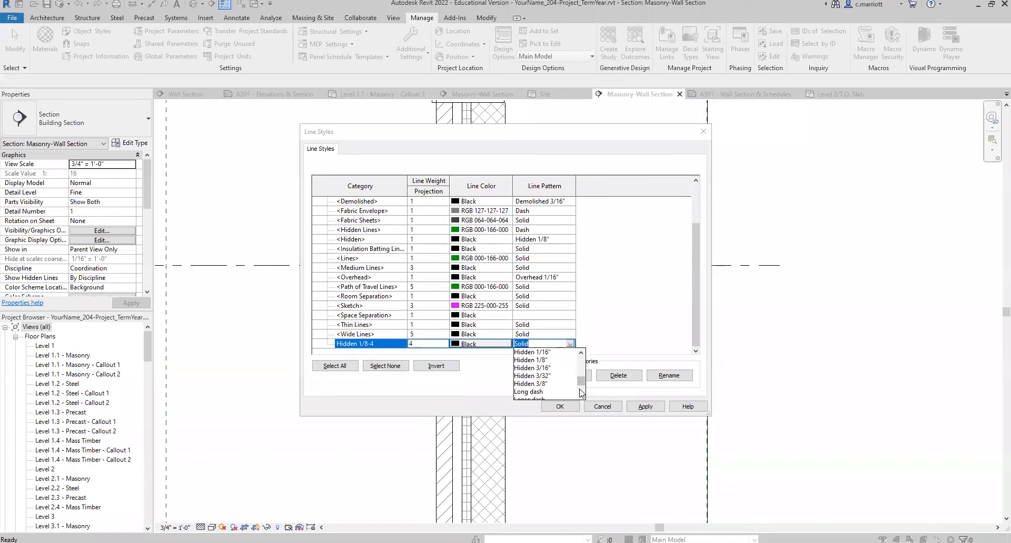
{"action": "left_click", "coordinate": [528, 360]}
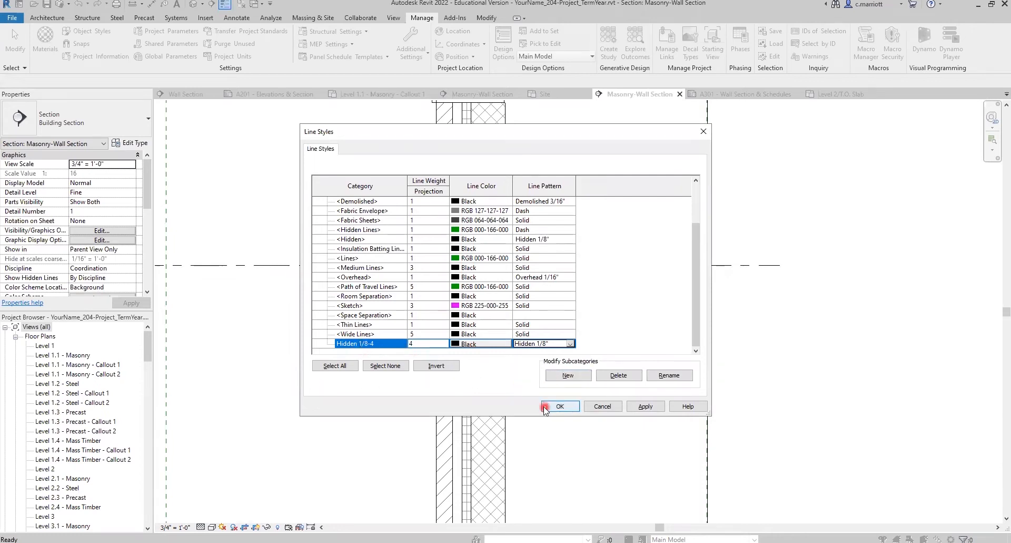
Add another Lines subcategory named Hidden 1/16-3.
{"action": "left_click", "coordinate": [559, 377]}
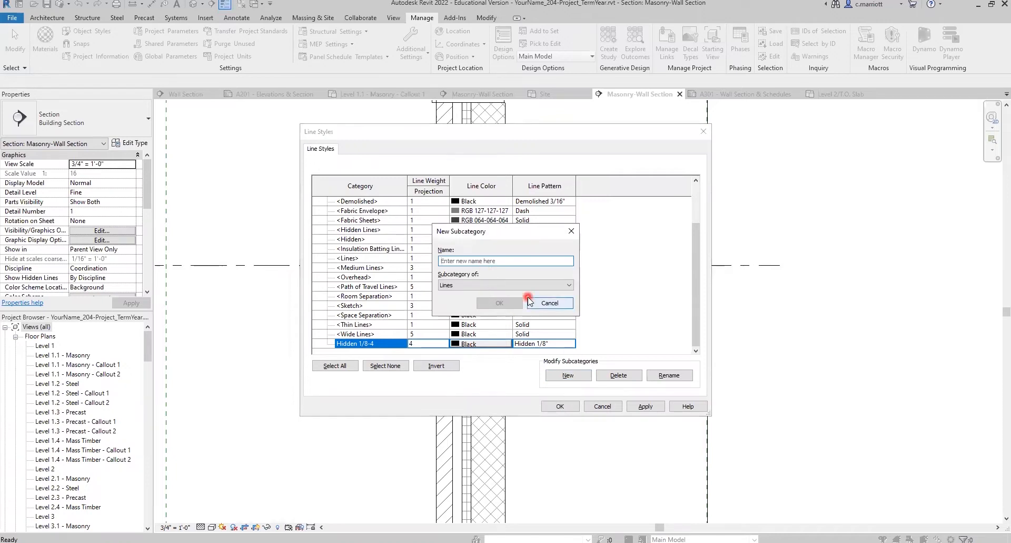
{"action": "type", "text": "H"}
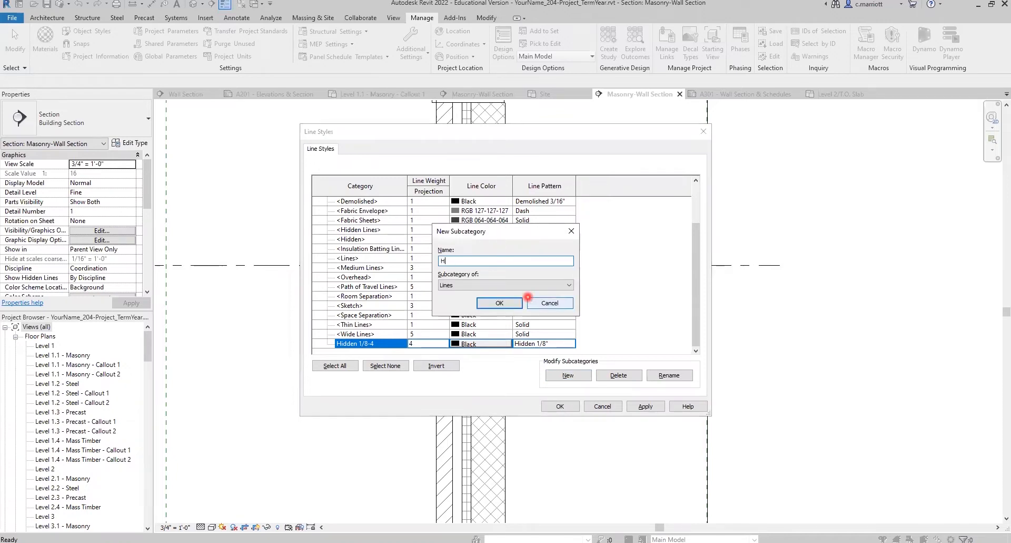
{"action": "type", "text": "idden 1/16-3"}
{"action": "left_click", "coordinate": [499, 303]}
Set the Hidden 1/16-3 line style to projection line weight 3 and line pattern Hidden 1/16".
{"action": "left_click", "coordinate": [414, 344]}
{"action": "left_click", "coordinate": [444, 343]}
{"action": "left_click", "coordinate": [412, 368]}
{"action": "left_click", "coordinate": [568, 344]}
{"action": "left_click", "coordinate": [570, 343]}
{"action": "scroll", "coordinate": [556, 389], "scroll_direction": "down", "scroll_amount": 5}
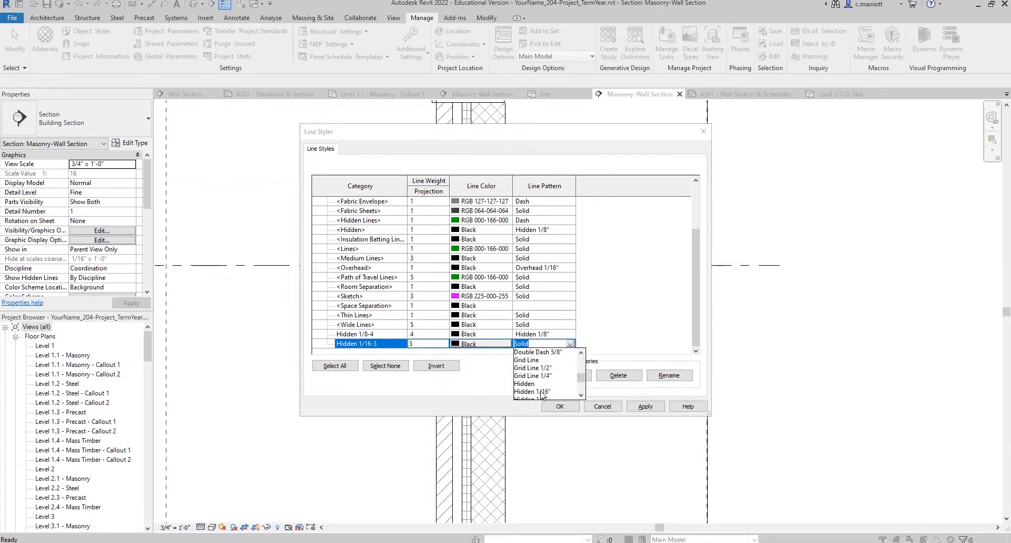
{"action": "left_click", "coordinate": [542, 391]}
Add a third hidden line style under Lines named Hidden 3/32-3.
{"action": "left_click", "coordinate": [568, 376]}
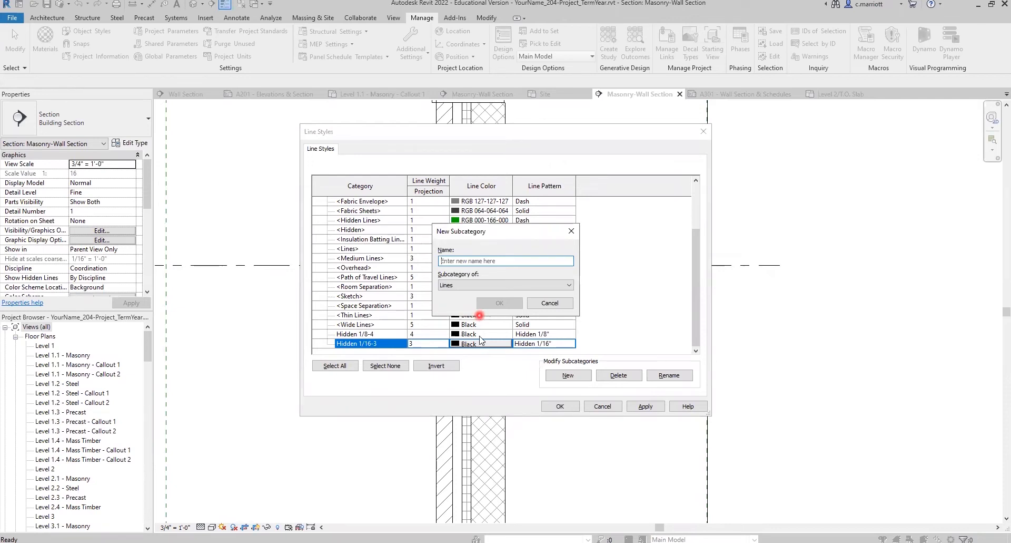
{"action": "type", "text": "H"}
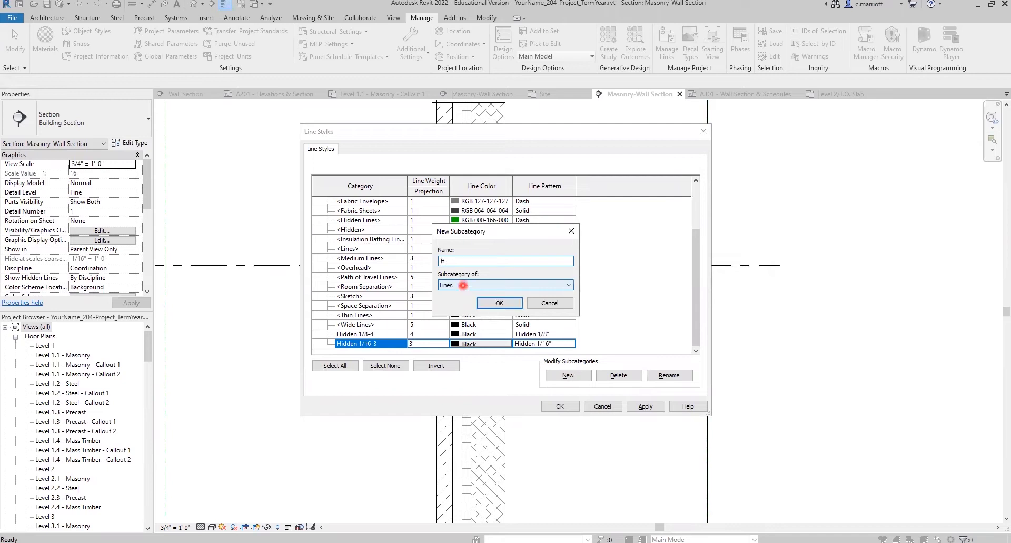
{"action": "type", "text": "idden 3/32-3"}
{"action": "left_click", "coordinate": [497, 304]}
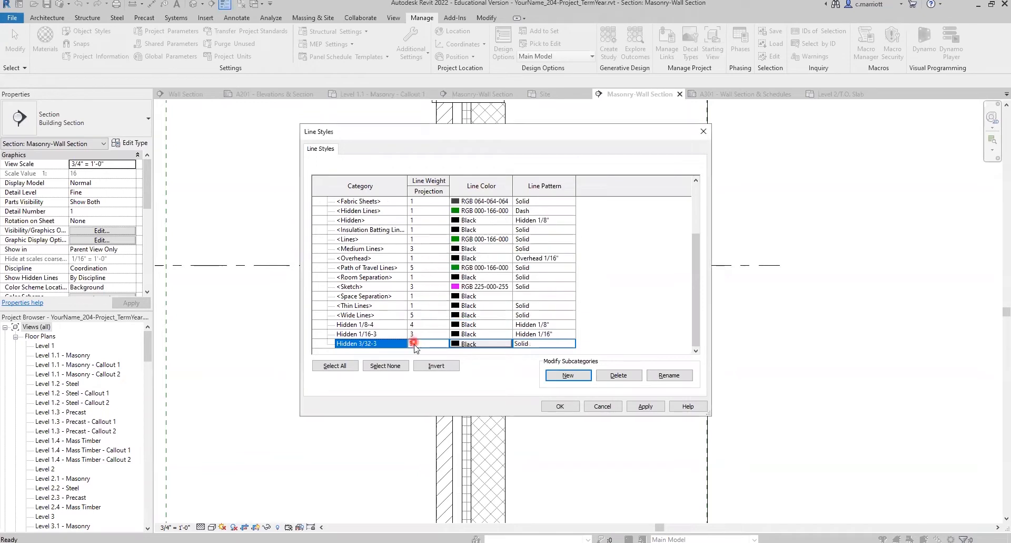
Set the Hidden 3/32-3 line style to projection line weight 3 and line pattern Hidden 3/32".
{"action": "left_click", "coordinate": [444, 345]}
{"action": "left_click", "coordinate": [412, 368]}
{"action": "left_click", "coordinate": [543, 344]}
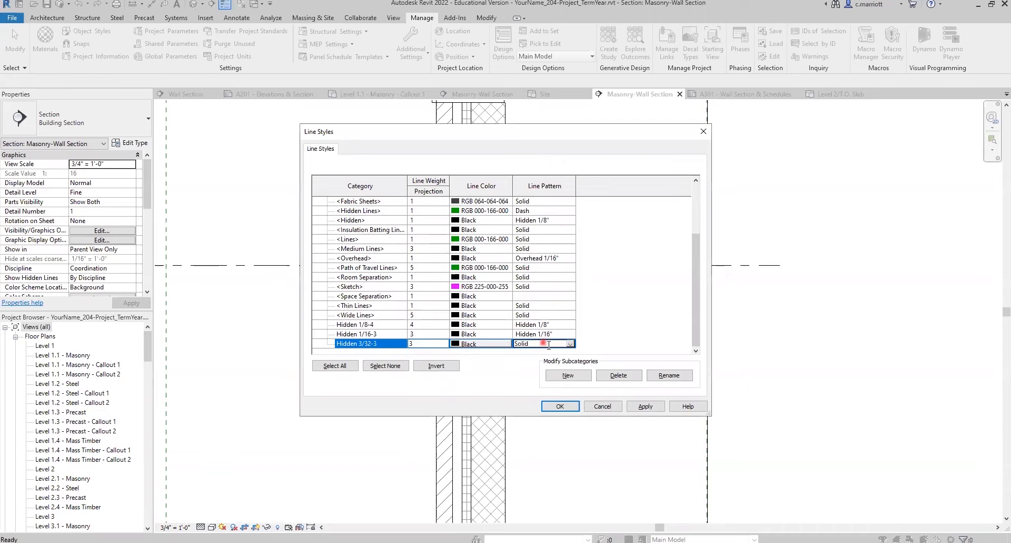
{"action": "left_click", "coordinate": [571, 344]}
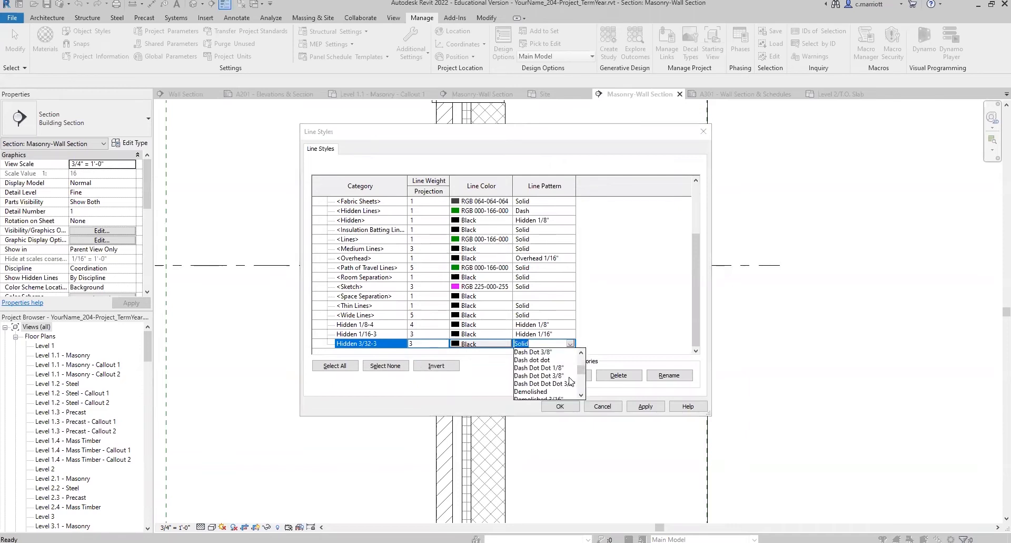
{"action": "left_click", "coordinate": [535, 391]}
{"action": "left_click", "coordinate": [458, 338]}
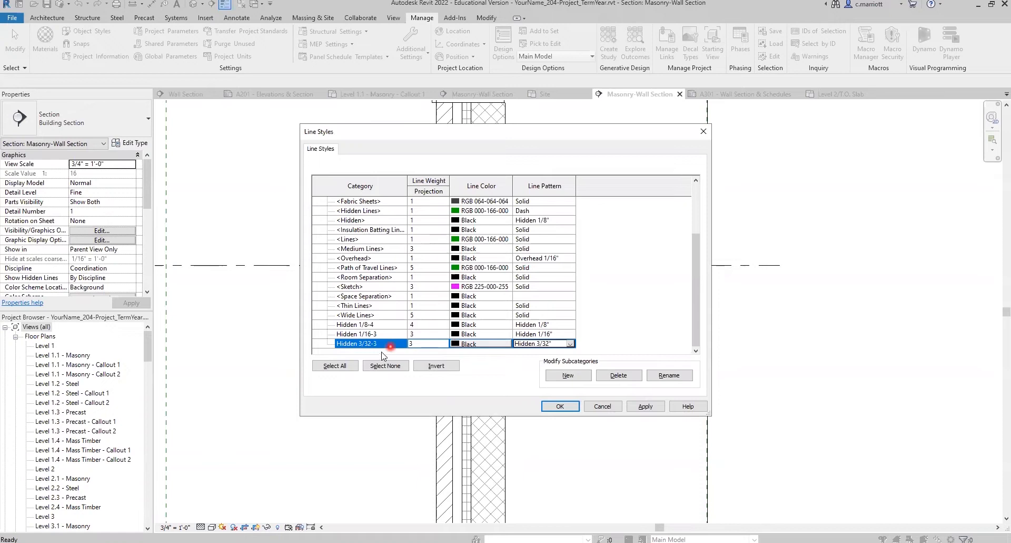
Add a Lines subcategory named Solid-3 and set its projection line weight to 3.
{"action": "left_click", "coordinate": [568, 375]}
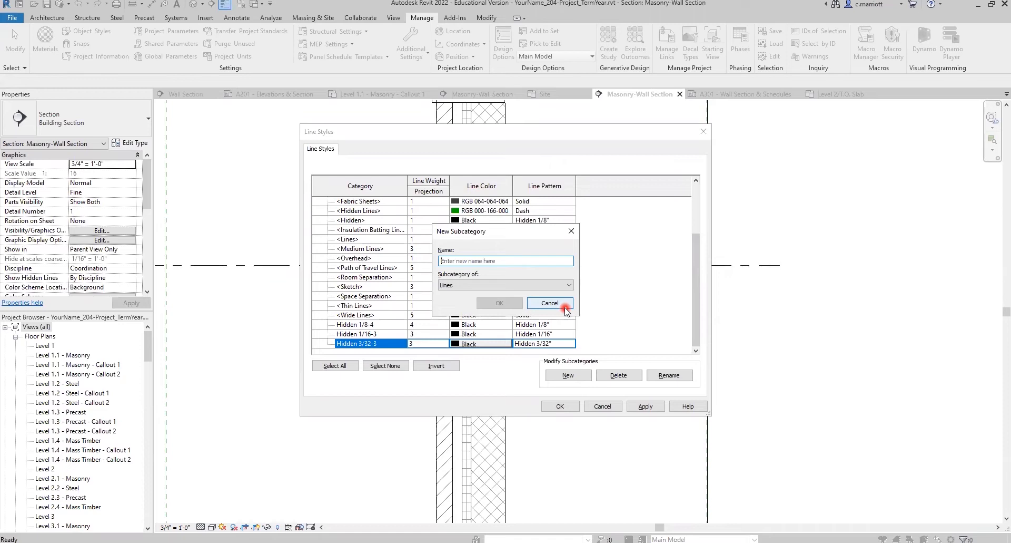
{"action": "type", "text": "Solid"}
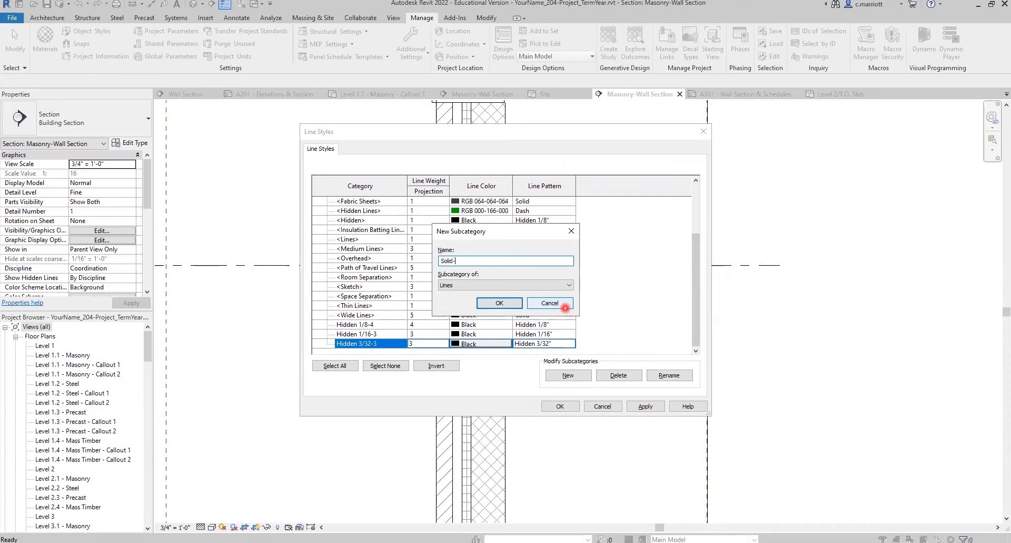
{"action": "type", "text": "-3"}
{"action": "left_click", "coordinate": [493, 303]}
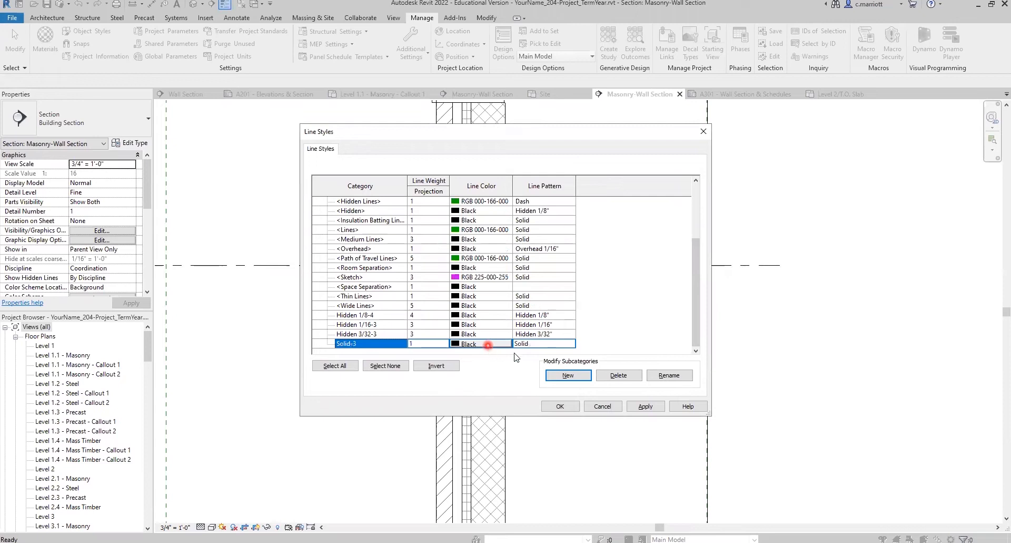
{"action": "left_click", "coordinate": [419, 343]}
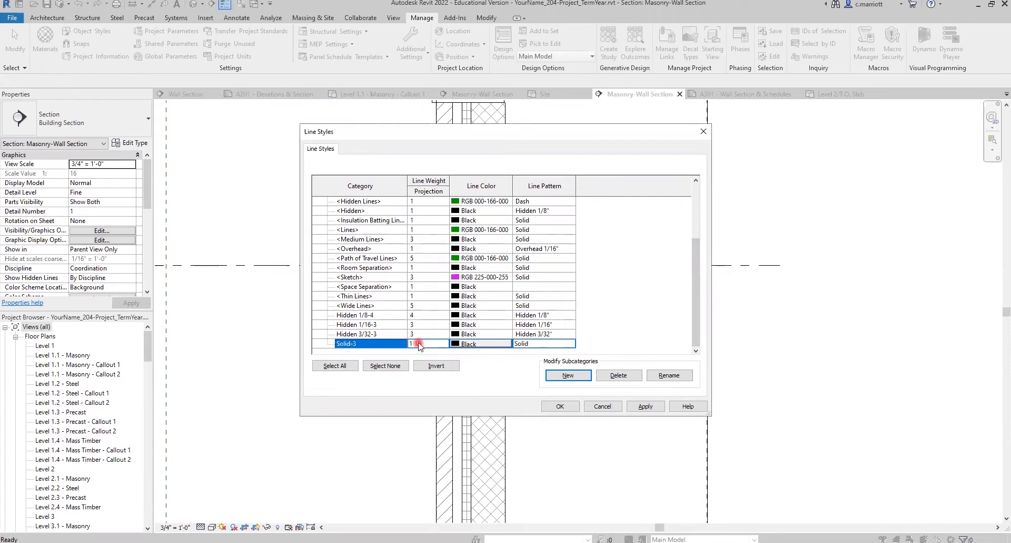
{"action": "left_click", "coordinate": [446, 344]}
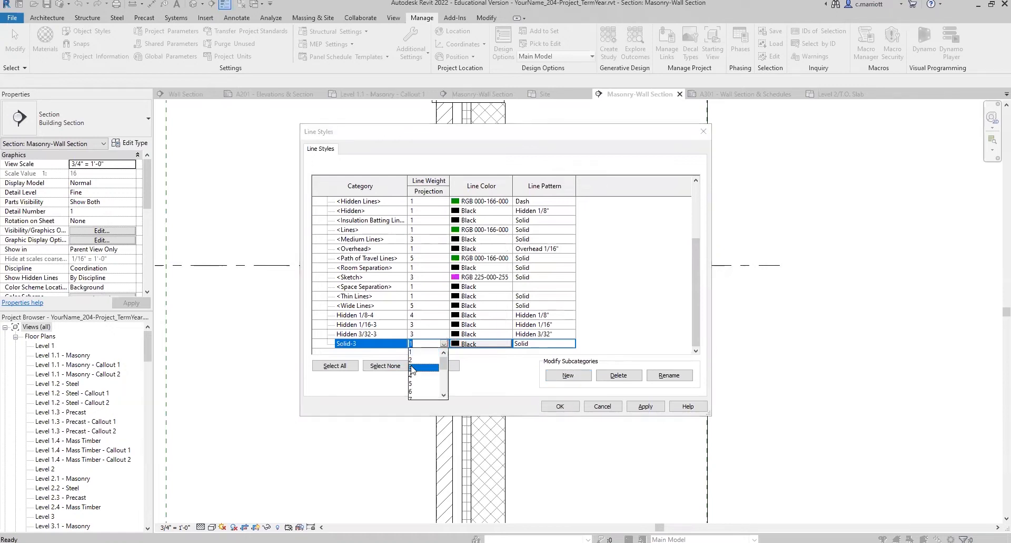
{"action": "left_click", "coordinate": [416, 367]}
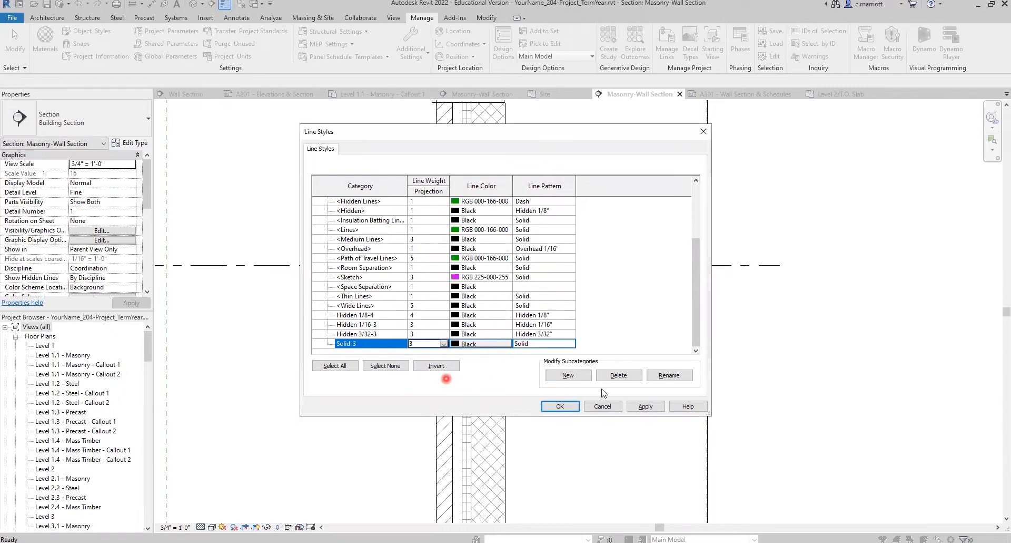
Add a Lines subcategory named Solide-2 with projection line weight 2, and apply the line style changes.
{"action": "left_click", "coordinate": [568, 374]}
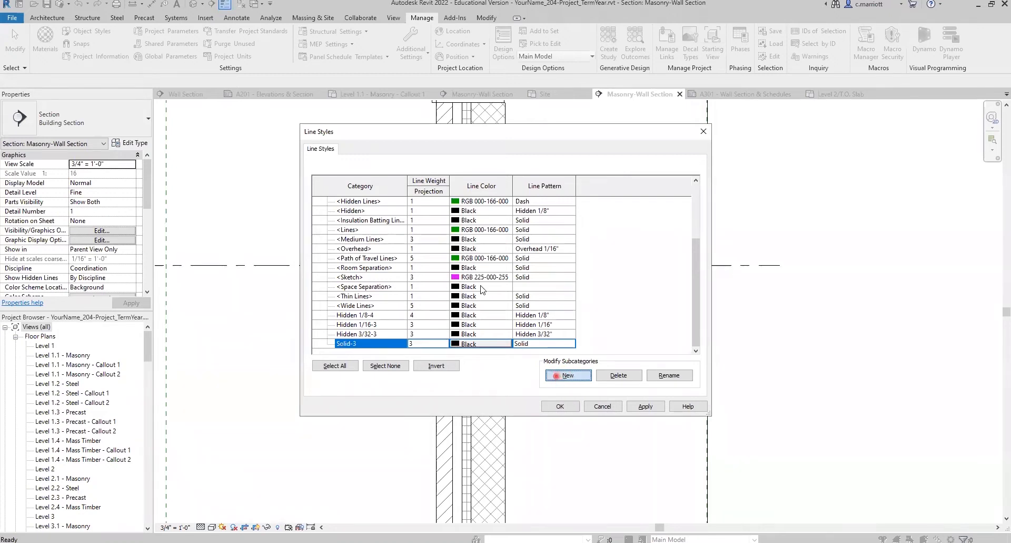
{"action": "type", "text": "Solid"}
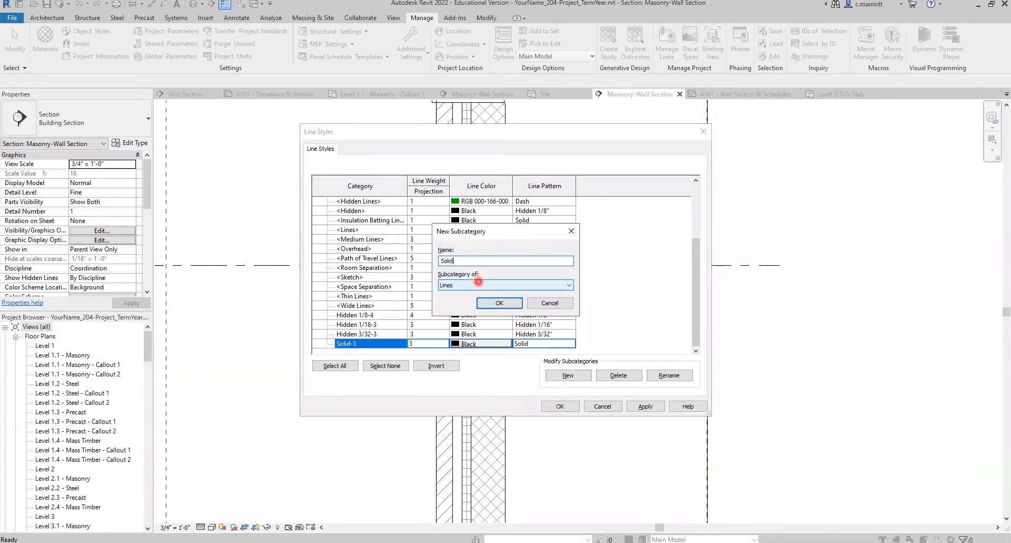
{"action": "type", "text": "e-2"}
{"action": "left_click", "coordinate": [499, 303]}
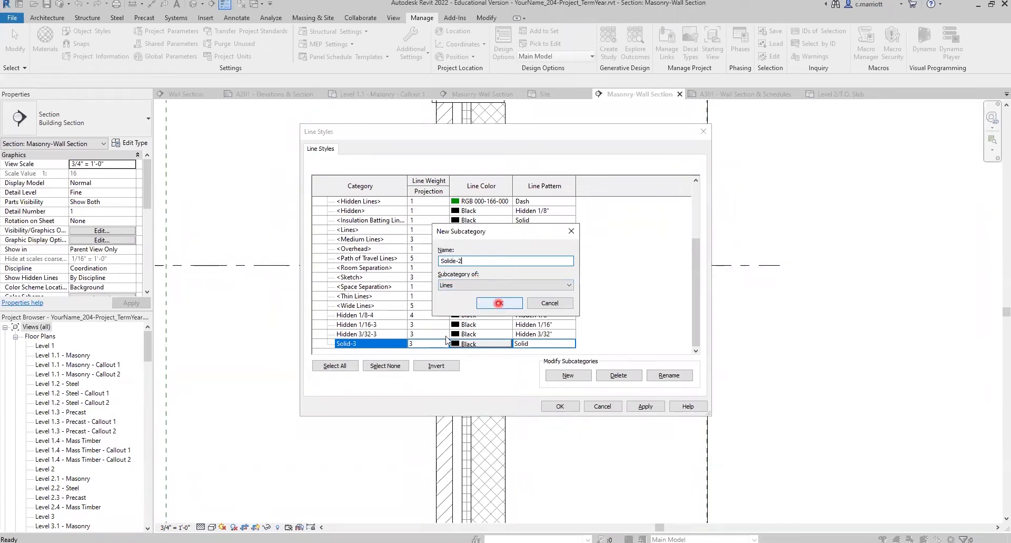
{"action": "left_click", "coordinate": [442, 343]}
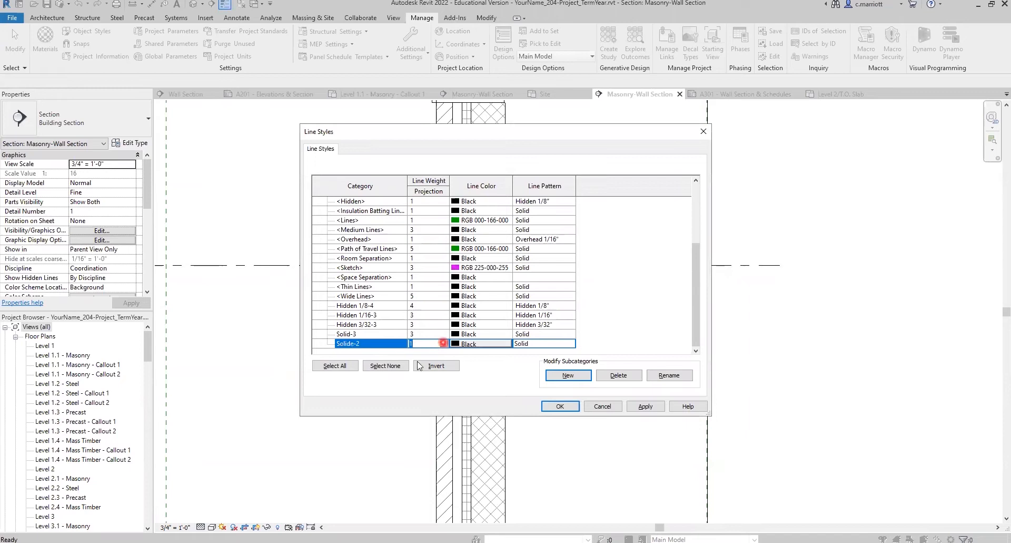
{"action": "left_click", "coordinate": [444, 344]}
{"action": "key", "text": "Down"}
{"action": "key", "text": "Return"}
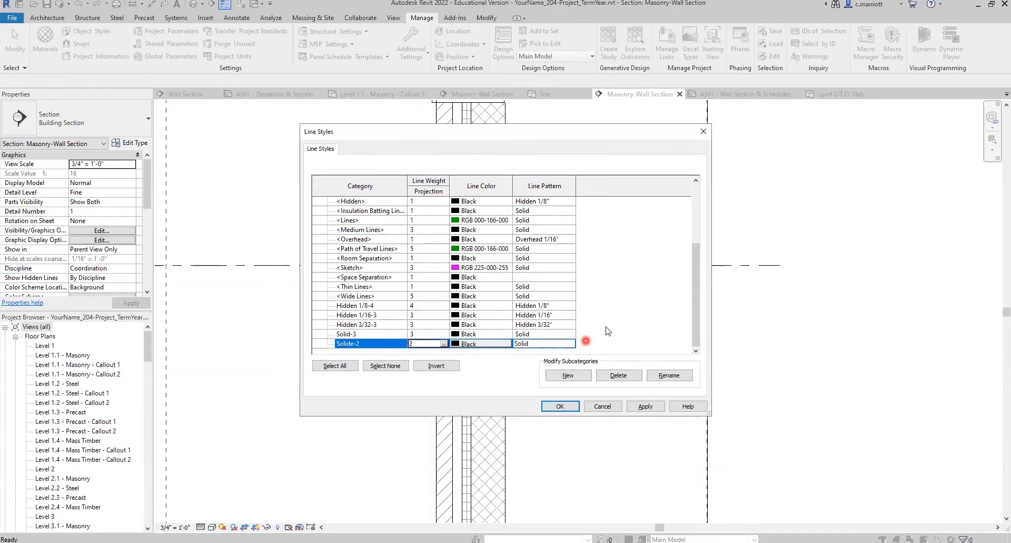
{"action": "left_click", "coordinate": [635, 407]}
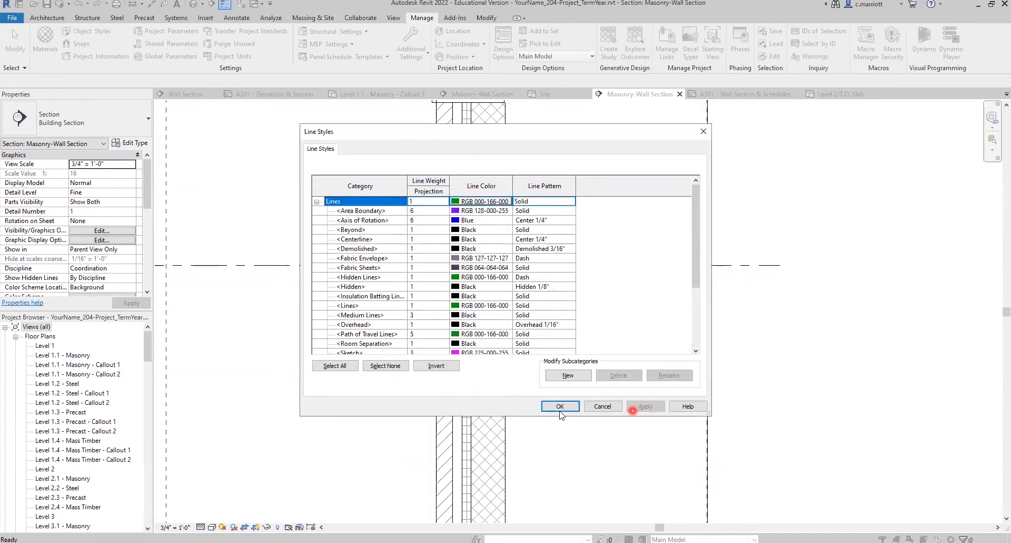
{"action": "left_click", "coordinate": [560, 406]}
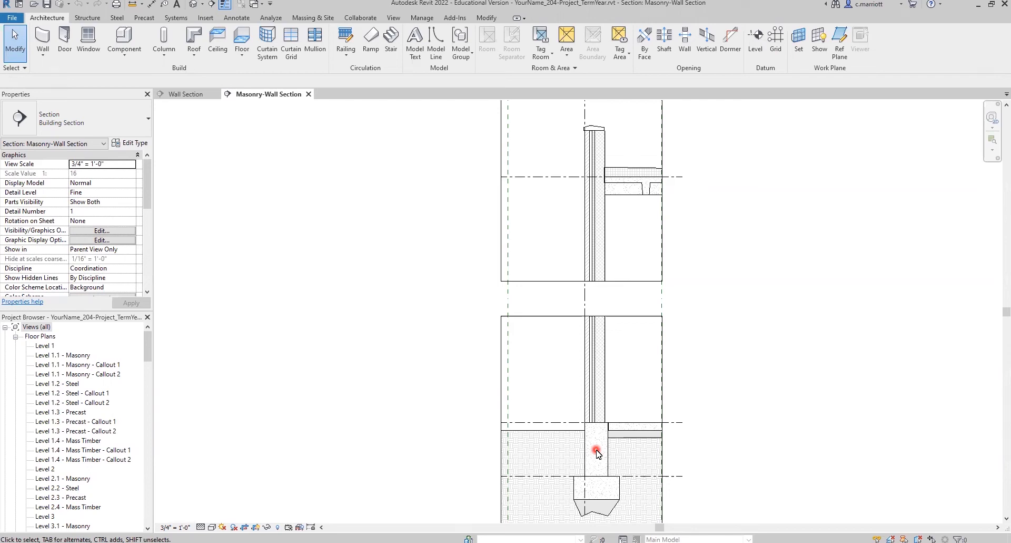
Load the CMU-2 Core-Section detail item from the concrete masonry unit results of the Autodesk family library.
{"action": "scroll", "coordinate": [598, 422], "scroll_direction": "up", "scroll_amount": 4}
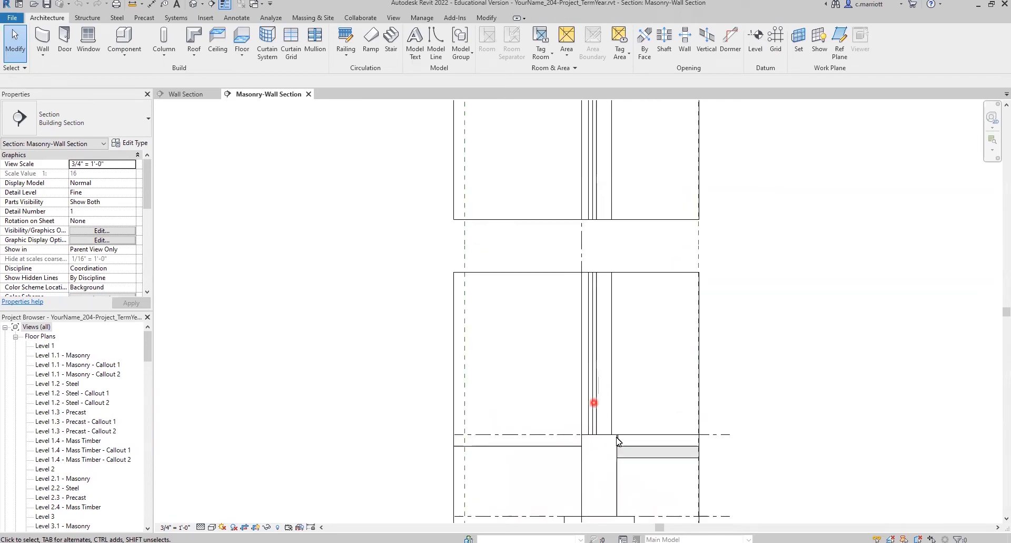
{"action": "scroll", "coordinate": [608, 415], "scroll_direction": "up", "scroll_amount": 1}
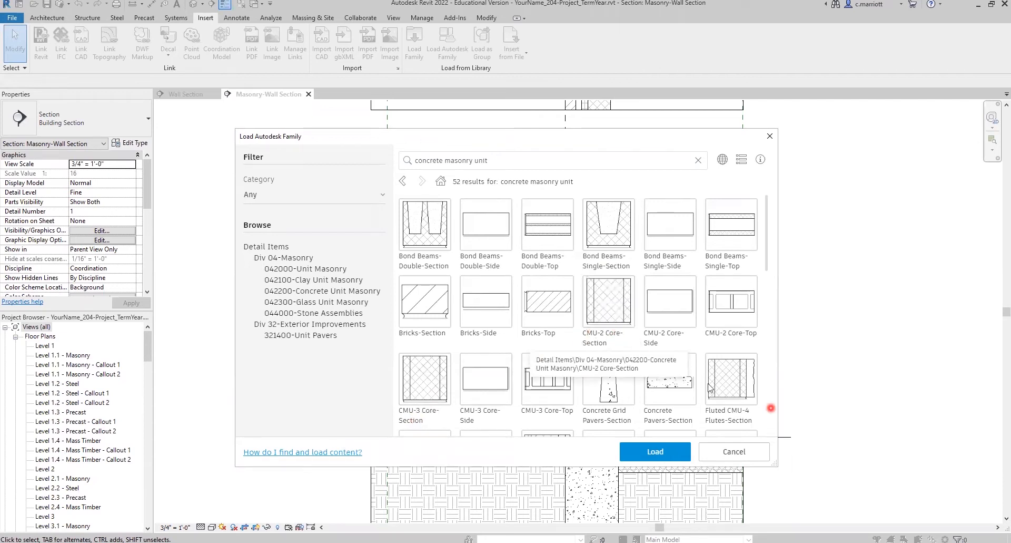
{"action": "scroll", "coordinate": [676, 360], "scroll_direction": "down", "scroll_amount": 3}
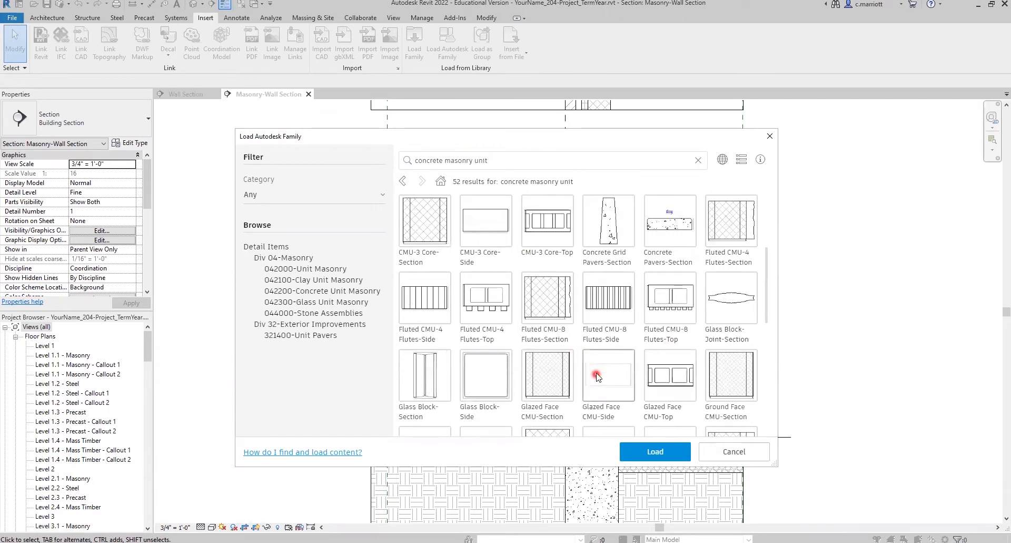
{"action": "scroll", "coordinate": [598, 375], "scroll_direction": "down", "scroll_amount": 1}
{"action": "scroll", "coordinate": [597, 375], "scroll_direction": "down", "scroll_amount": 4}
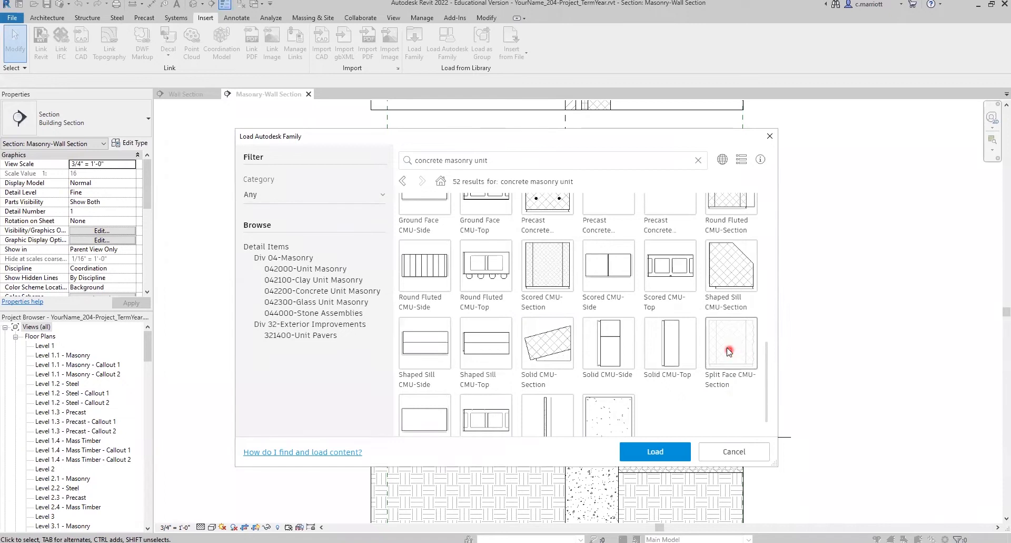
{"action": "scroll", "coordinate": [679, 337], "scroll_direction": "up", "scroll_amount": 5}
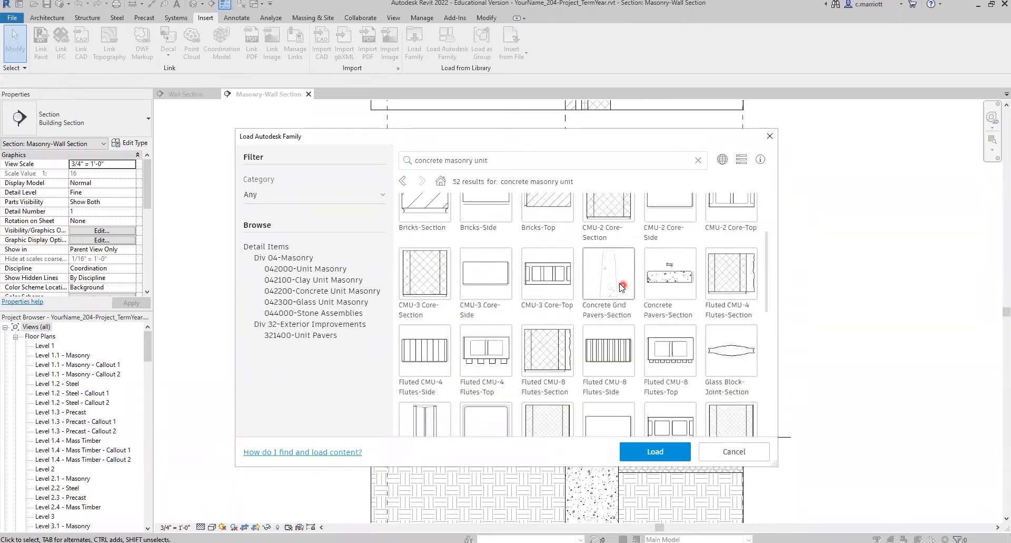
{"action": "scroll", "coordinate": [621, 286], "scroll_direction": "up", "scroll_amount": 1}
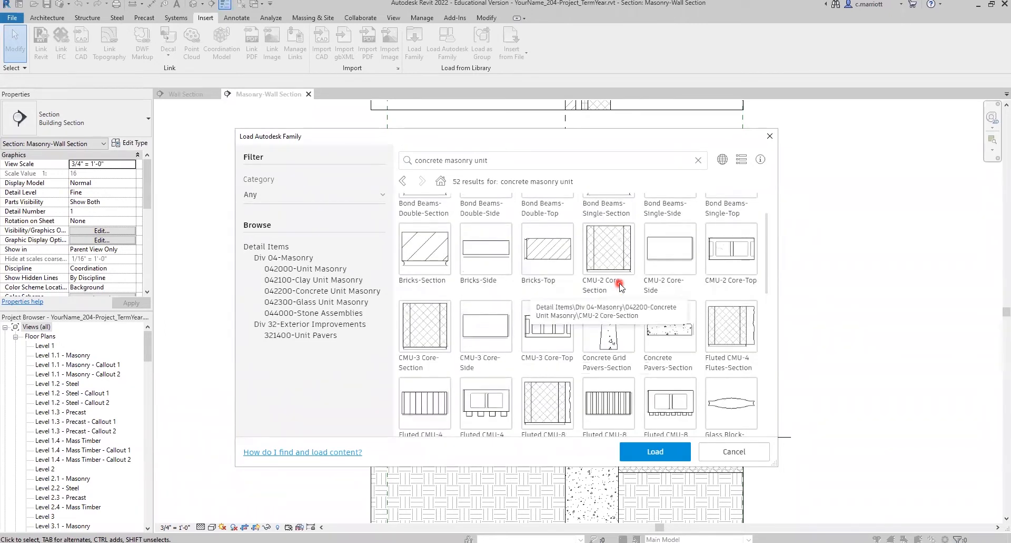
{"action": "left_click", "coordinate": [599, 255]}
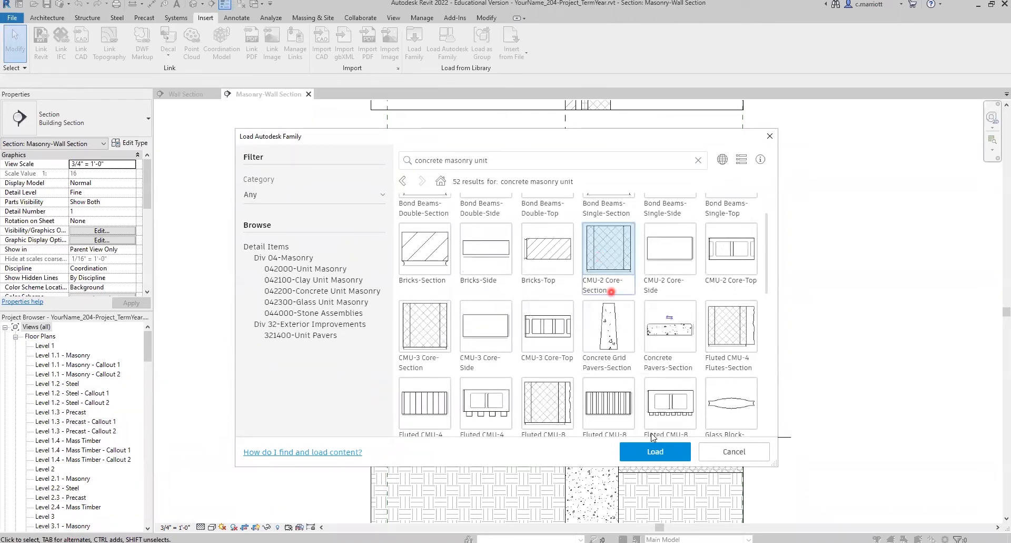
{"action": "left_click", "coordinate": [653, 453]}
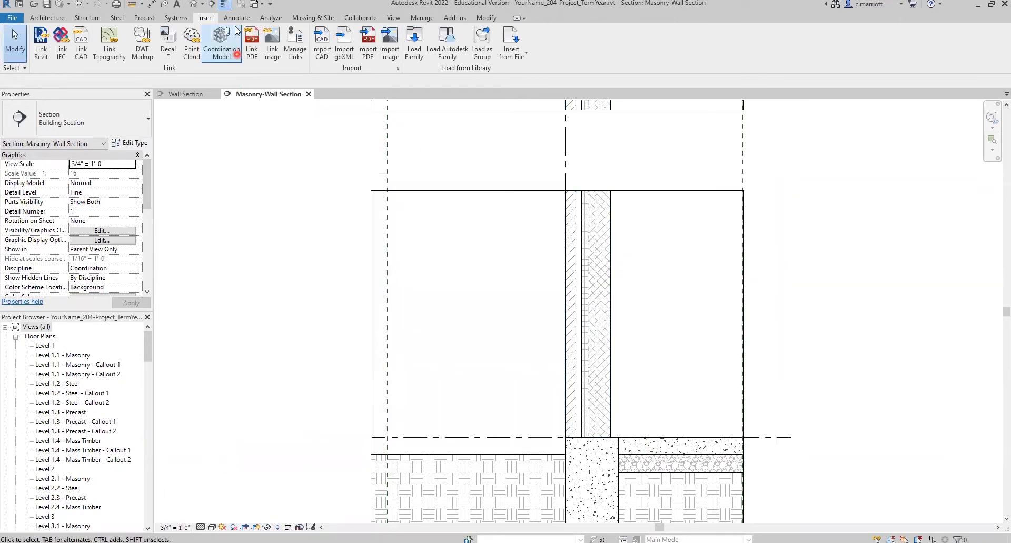
Place a CMU-2 Core-Section detail component, type 8" x 8" x 16", at the base of the wall's CMU layer on Level 1.
{"action": "left_click", "coordinate": [234, 19]}
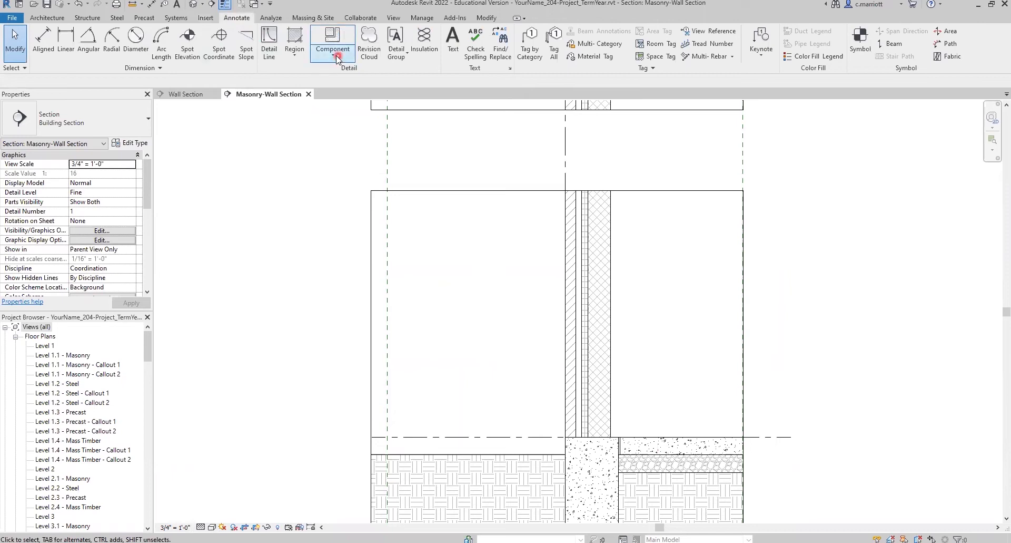
{"action": "left_click", "coordinate": [335, 55]}
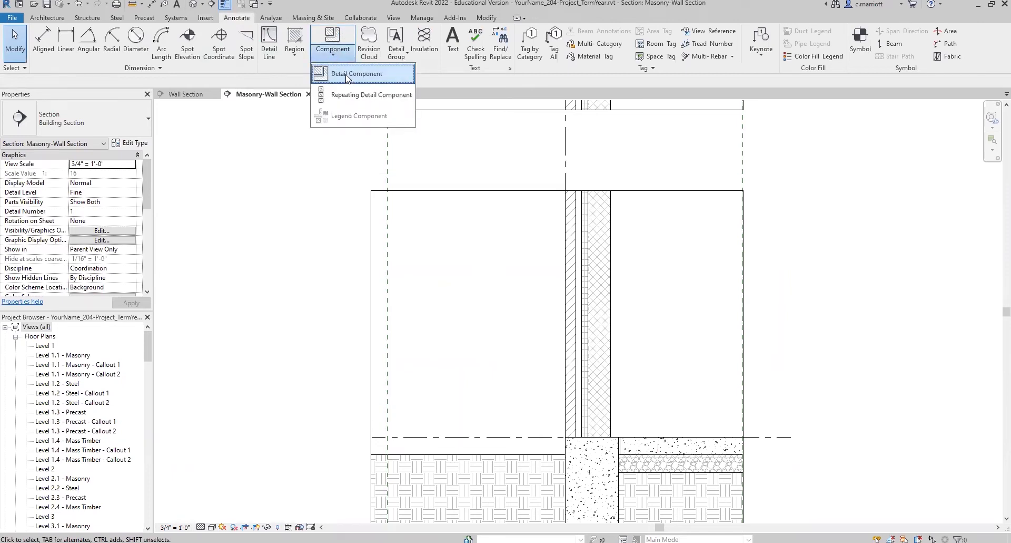
{"action": "left_click", "coordinate": [357, 74]}
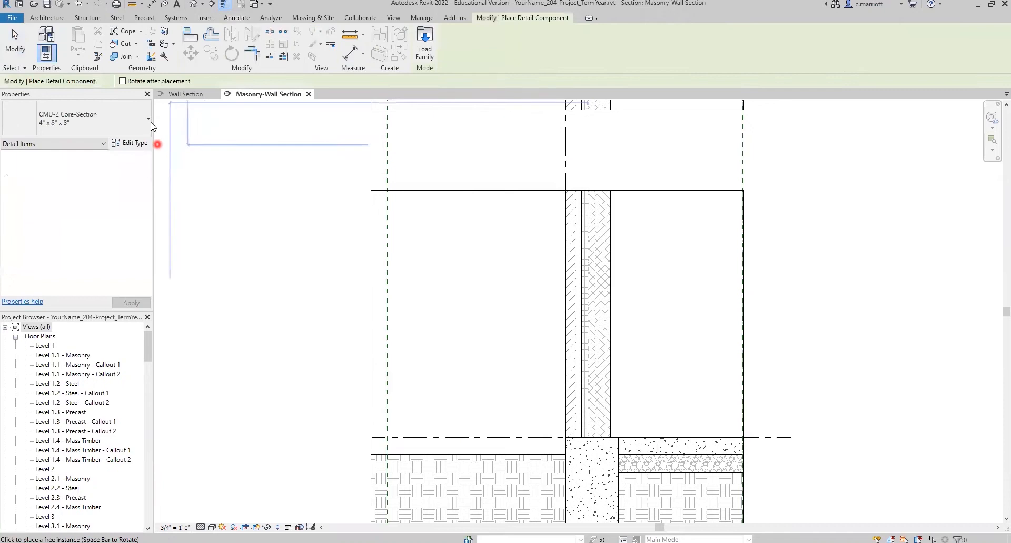
{"action": "left_click", "coordinate": [146, 121]}
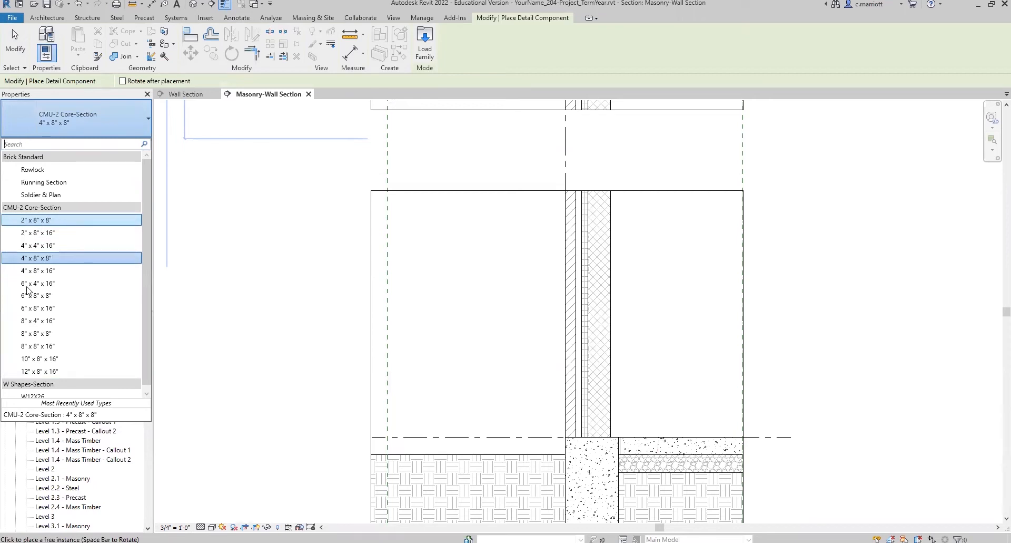
{"action": "left_click", "coordinate": [40, 346]}
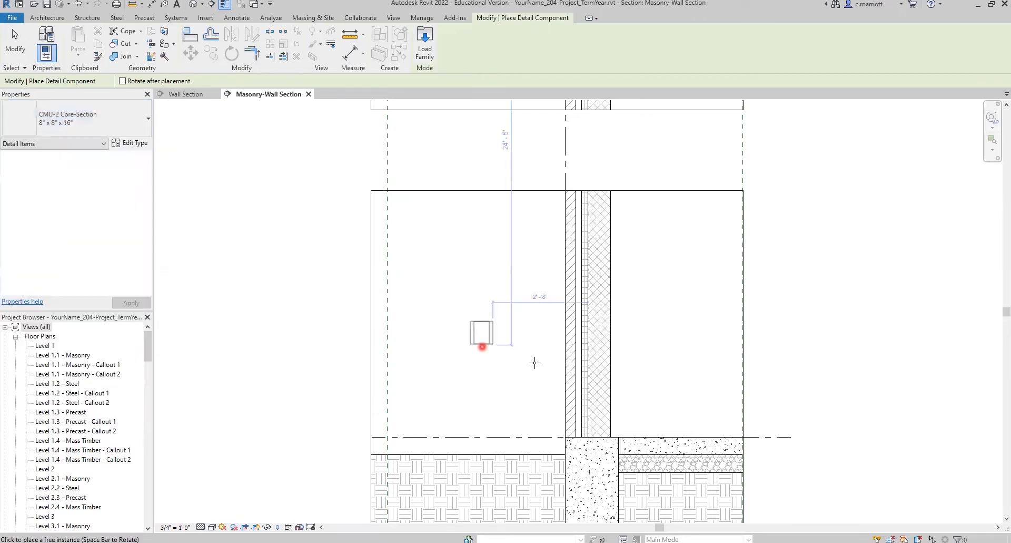
{"action": "scroll", "coordinate": [604, 441], "scroll_direction": "up", "scroll_amount": 2}
{"action": "scroll", "coordinate": [596, 447], "scroll_direction": "up", "scroll_amount": 5}
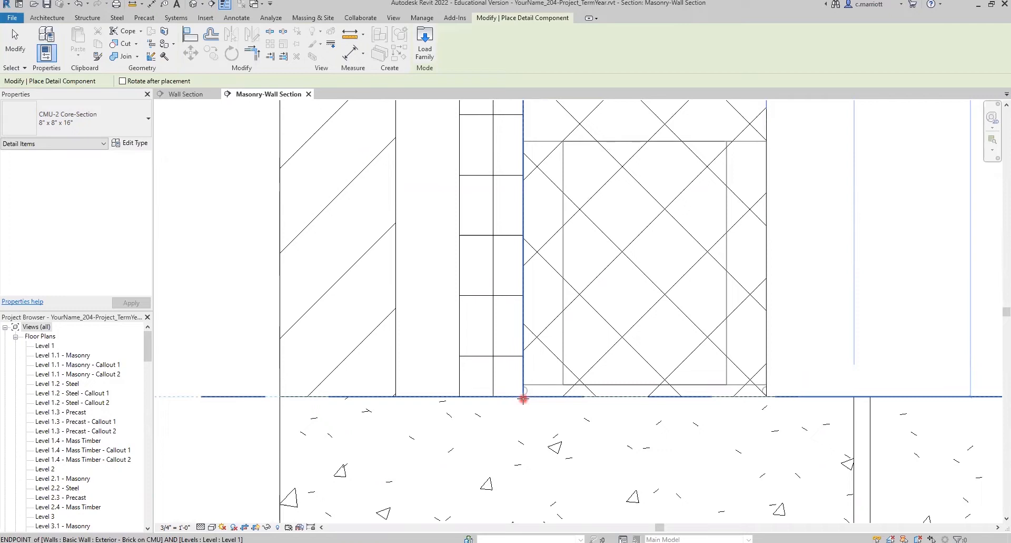
{"action": "left_click", "coordinate": [523, 398]}
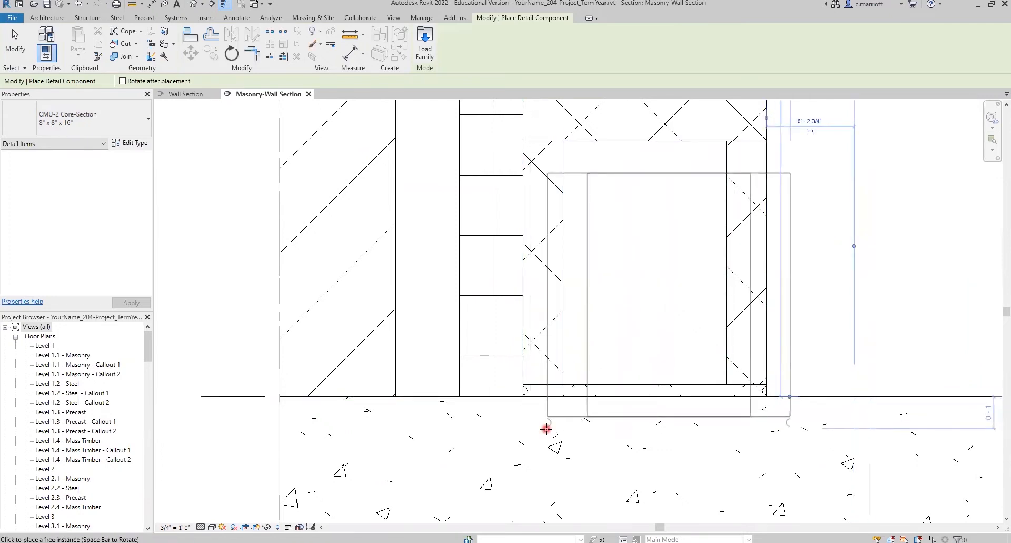
{"action": "key", "text": "Escape"}
{"action": "key", "text": "Escape"}
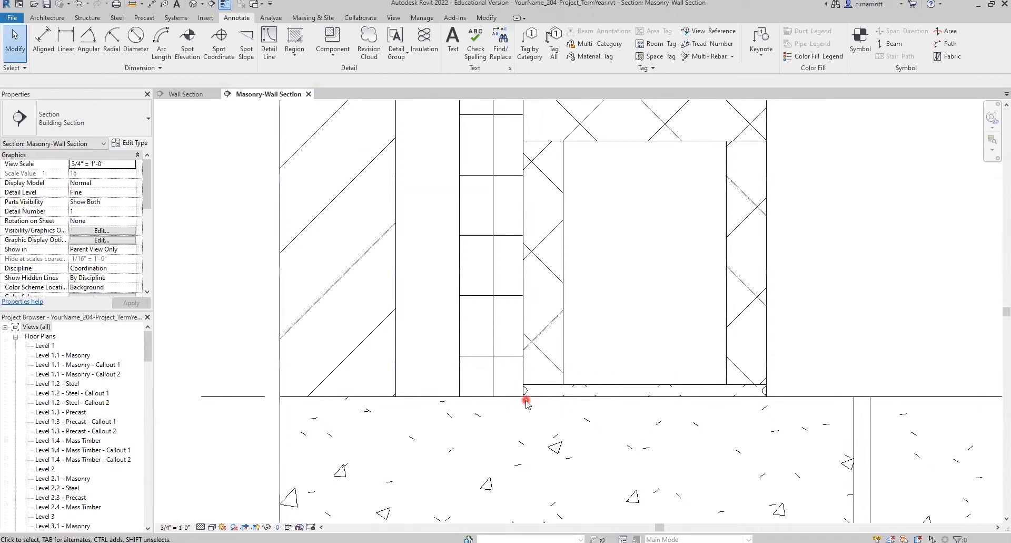
{"action": "scroll", "coordinate": [527, 403], "scroll_direction": "down", "scroll_amount": 5}
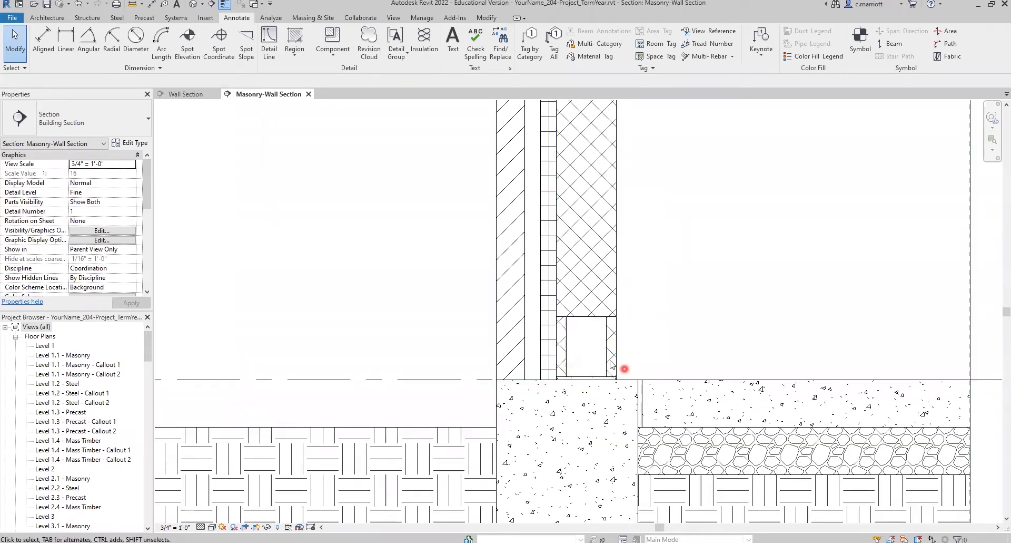
{"action": "scroll", "coordinate": [586, 311], "scroll_direction": "down", "scroll_amount": 4}
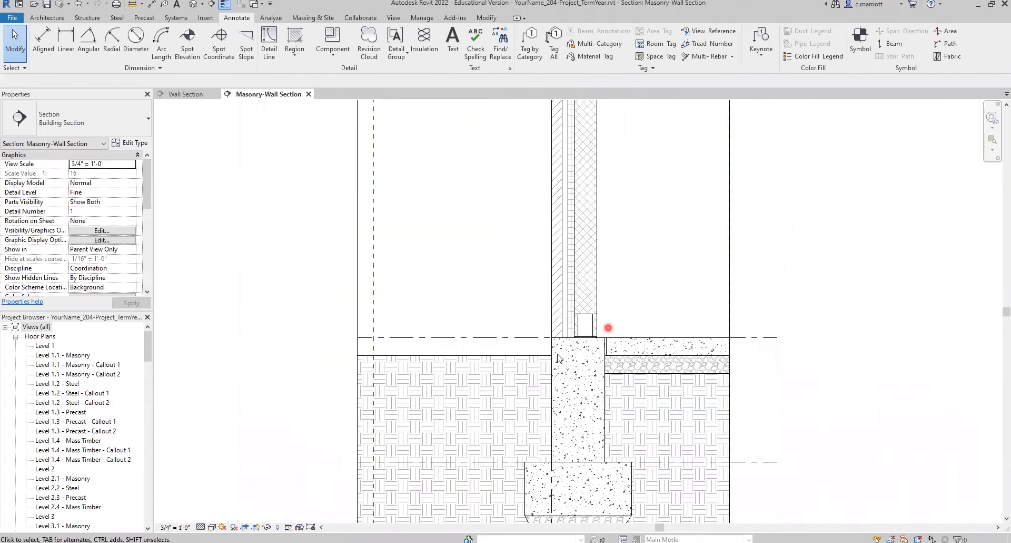
{"action": "scroll", "coordinate": [558, 358], "scroll_direction": "down", "scroll_amount": 3}
{"action": "scroll", "coordinate": [343, 377], "scroll_direction": "down", "scroll_amount": 2}
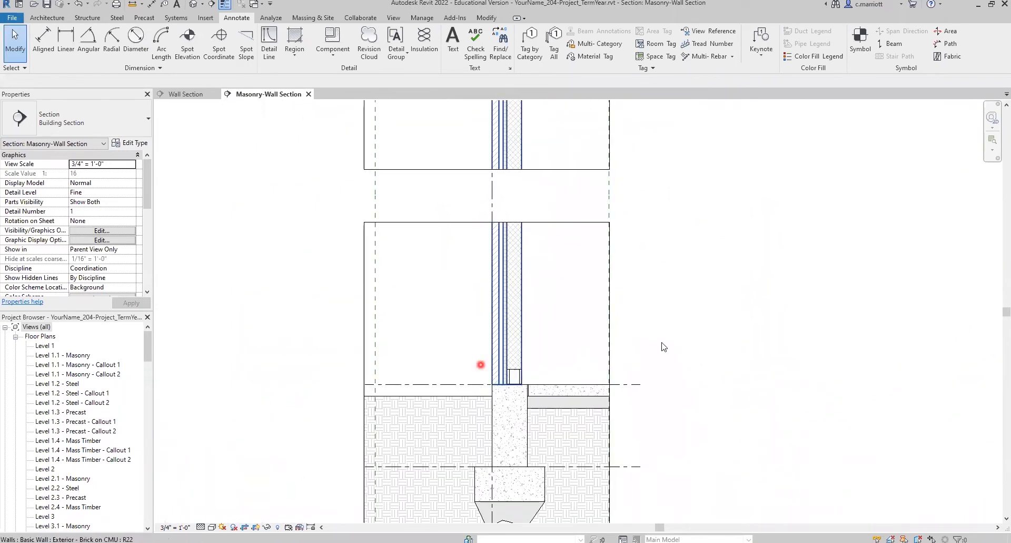
{"action": "middle_click_drag", "start_coordinate": [666, 380], "coordinate": [659, 441]}
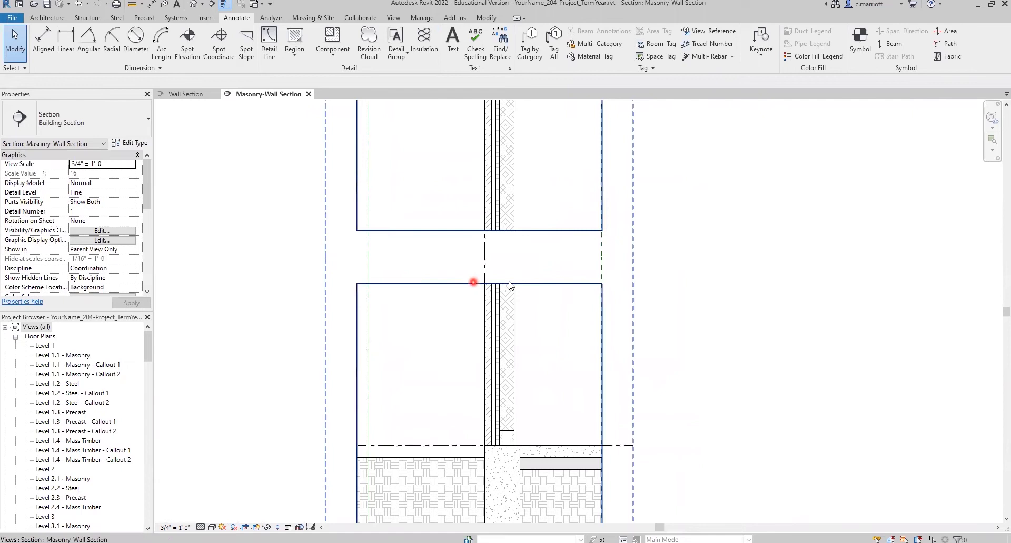
{"action": "scroll", "coordinate": [668, 371], "scroll_direction": "down", "scroll_amount": 1}
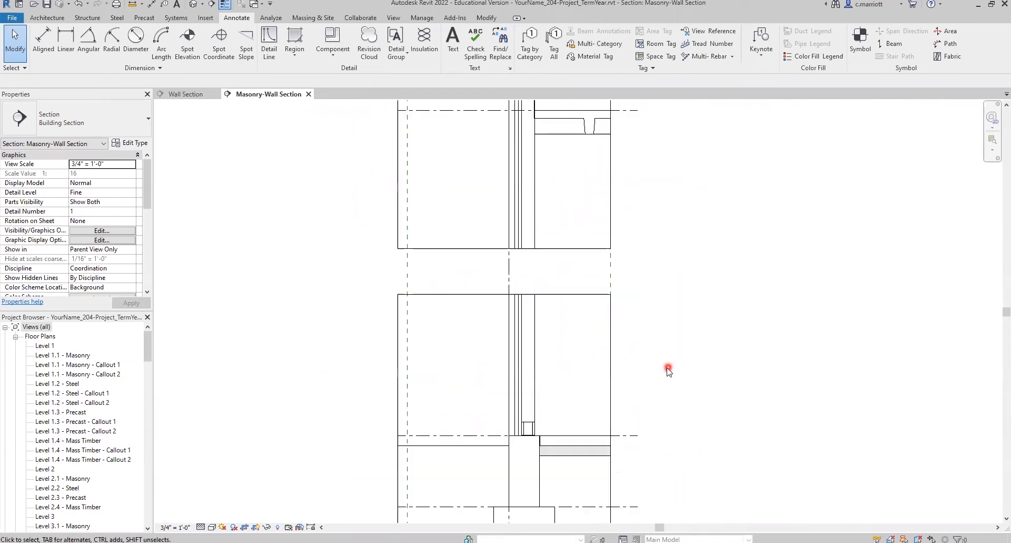
{"action": "scroll", "coordinate": [668, 371], "scroll_direction": "down", "scroll_amount": 1}
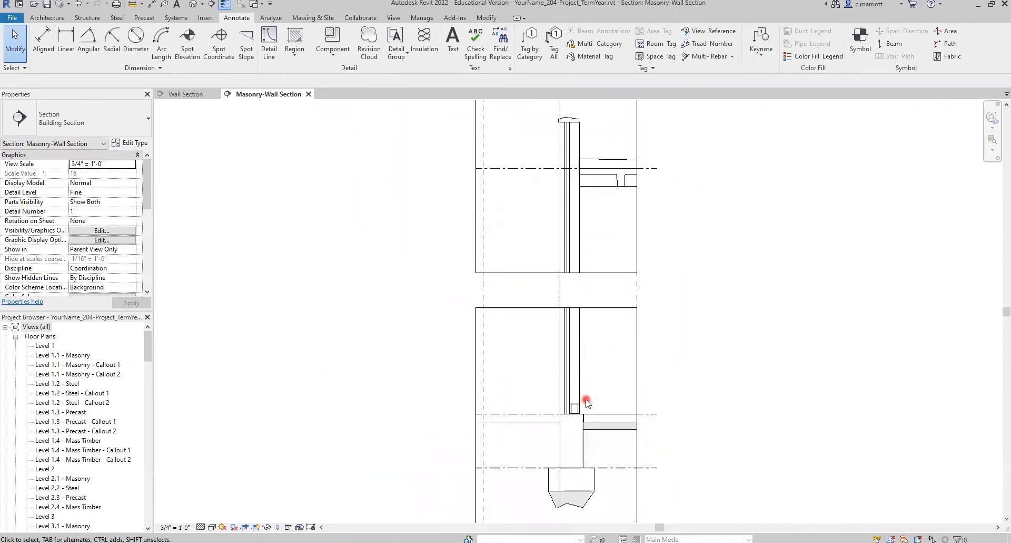
Measure the masonry wall's height from its base at Level 1 to the underside of the parapet cap.
{"action": "scroll", "coordinate": [585, 400], "scroll_direction": "up", "scroll_amount": 1}
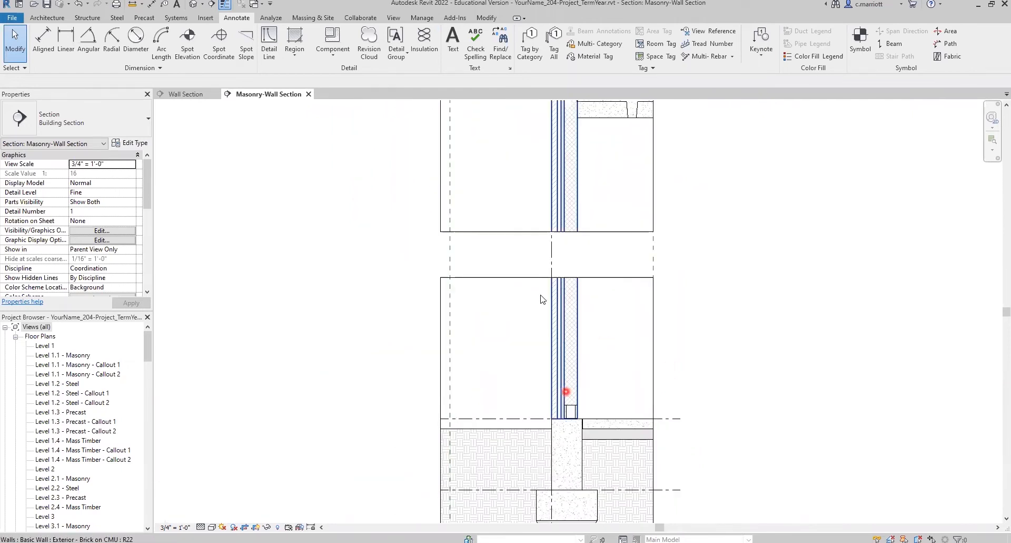
{"action": "left_click", "coordinate": [131, 5]}
{"action": "scroll", "coordinate": [566, 434], "scroll_direction": "up", "scroll_amount": 2}
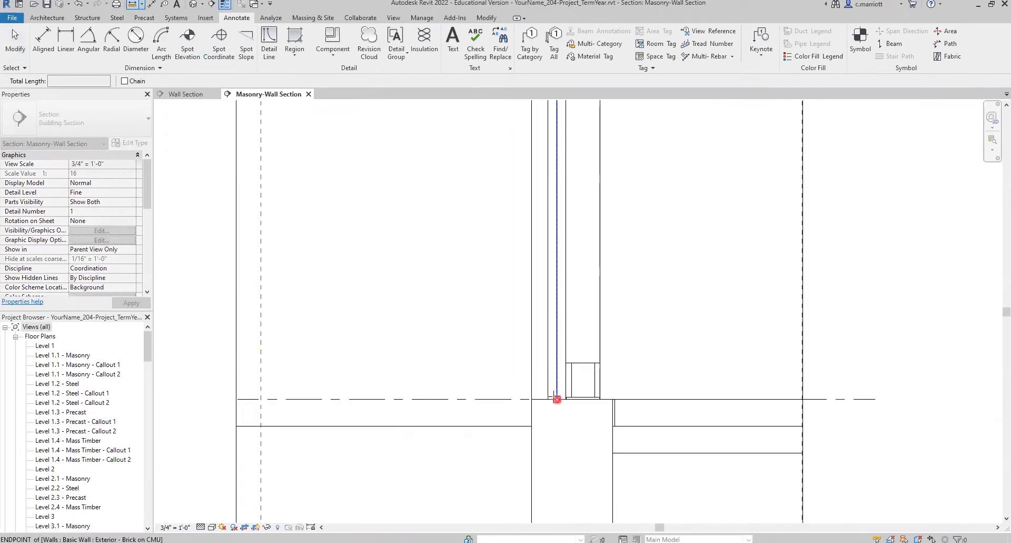
{"action": "left_click", "coordinate": [557, 399]}
{"action": "scroll", "coordinate": [557, 332], "scroll_direction": "down", "scroll_amount": 4}
{"action": "middle_click_drag", "start_coordinate": [553, 114], "coordinate": [546, 319]}
{"action": "scroll", "coordinate": [536, 331], "scroll_direction": "up", "scroll_amount": 5}
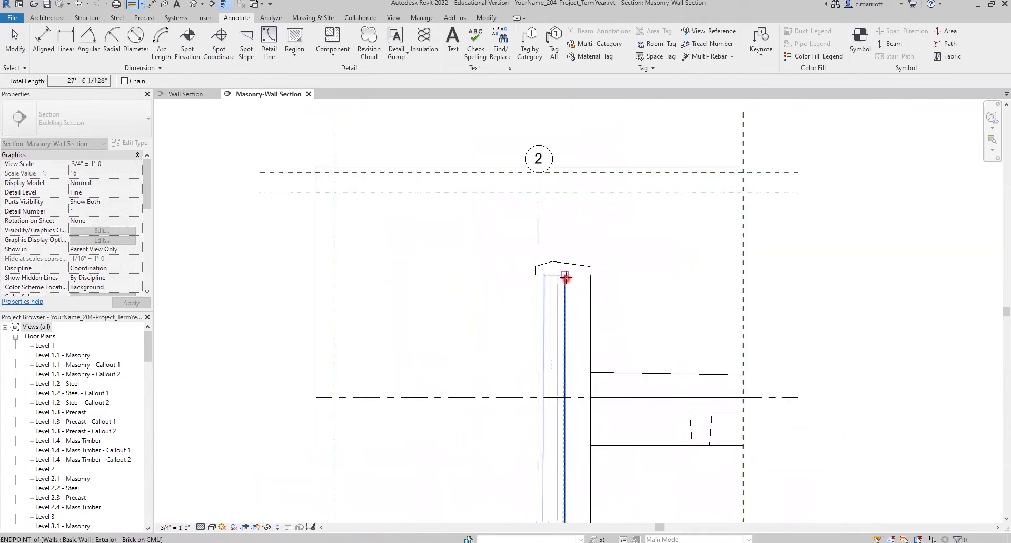
{"action": "left_click", "coordinate": [565, 276]}
{"action": "scroll", "coordinate": [581, 283], "scroll_direction": "down", "scroll_amount": 1}
{"action": "scroll", "coordinate": [581, 282], "scroll_direction": "down", "scroll_amount": 4}
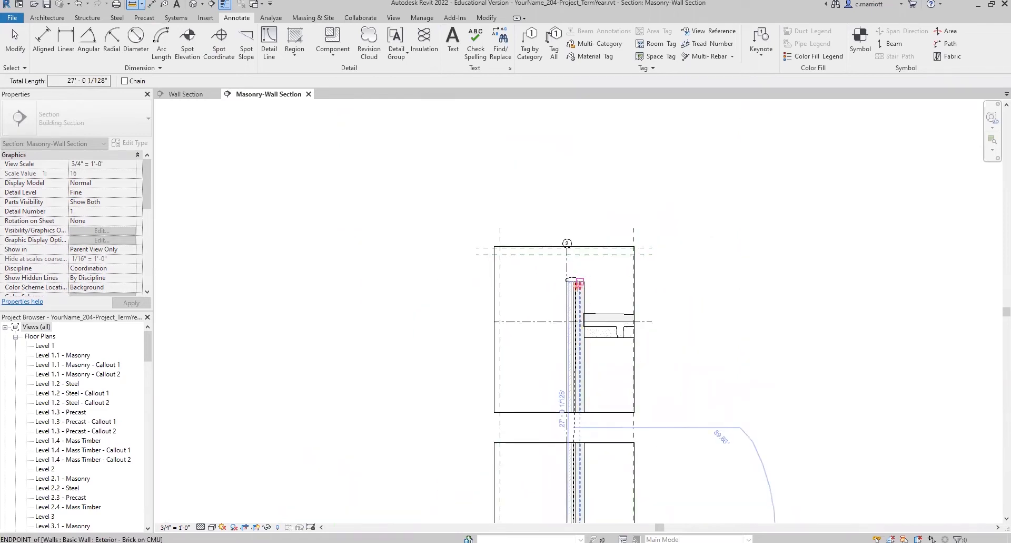
{"action": "key", "text": "Escape"}
{"action": "key", "text": "Escape"}
Array the CMU-2 Core-Section block vertically up the wall as 40 ungrouped items spaced 8" apart.
{"action": "middle_click_drag", "start_coordinate": [556, 318], "coordinate": [553, 354]}
{"action": "scroll", "coordinate": [559, 242], "scroll_direction": "up", "scroll_amount": 4}
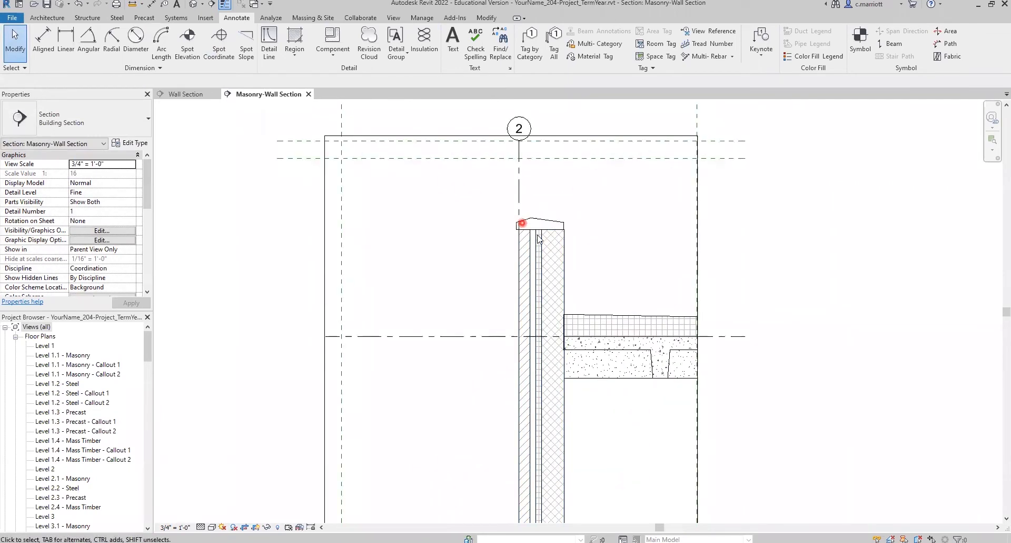
{"action": "scroll", "coordinate": [558, 229], "scroll_direction": "down", "scroll_amount": 2}
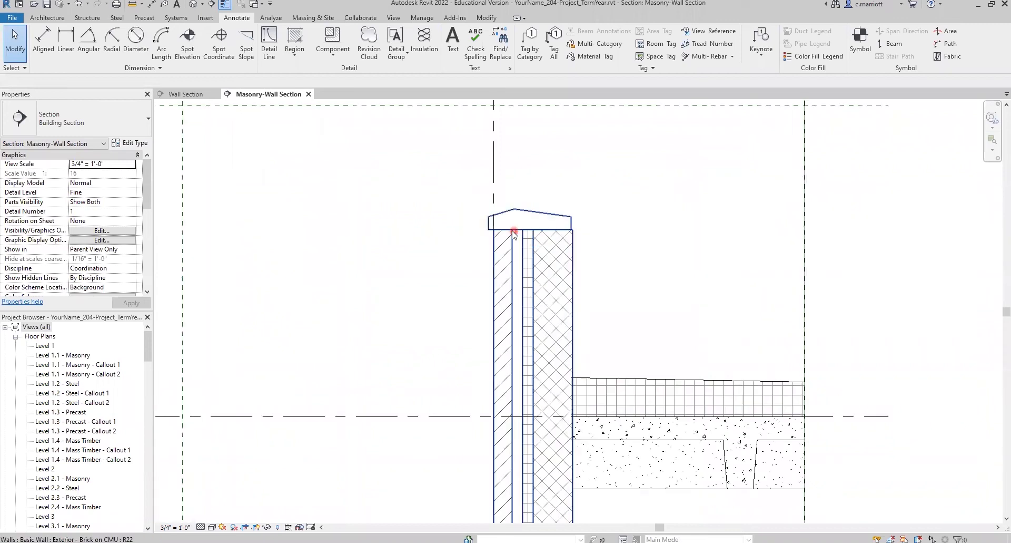
{"action": "scroll", "coordinate": [548, 389], "scroll_direction": "up", "scroll_amount": 5}
{"action": "scroll", "coordinate": [532, 404], "scroll_direction": "up", "scroll_amount": 2}
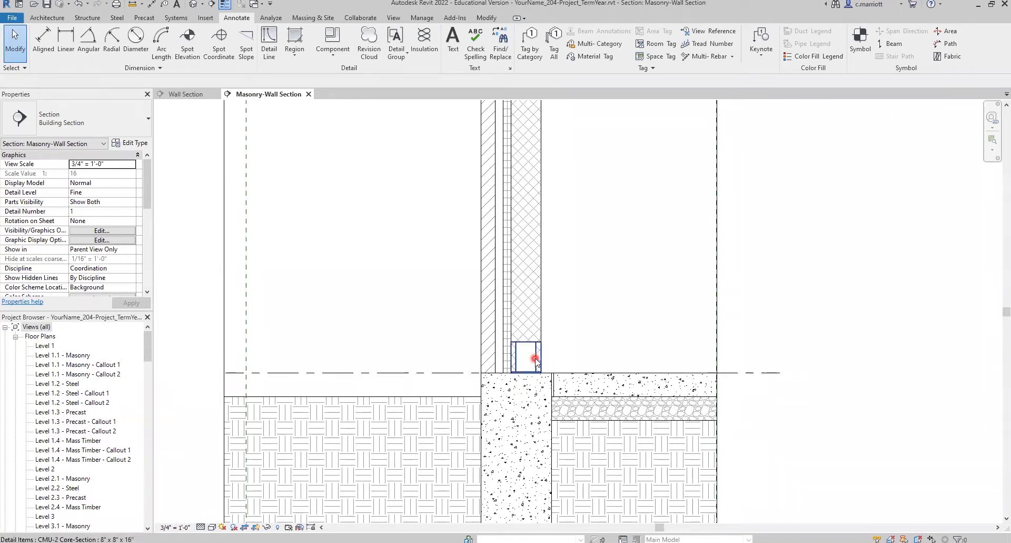
{"action": "left_click", "coordinate": [537, 359]}
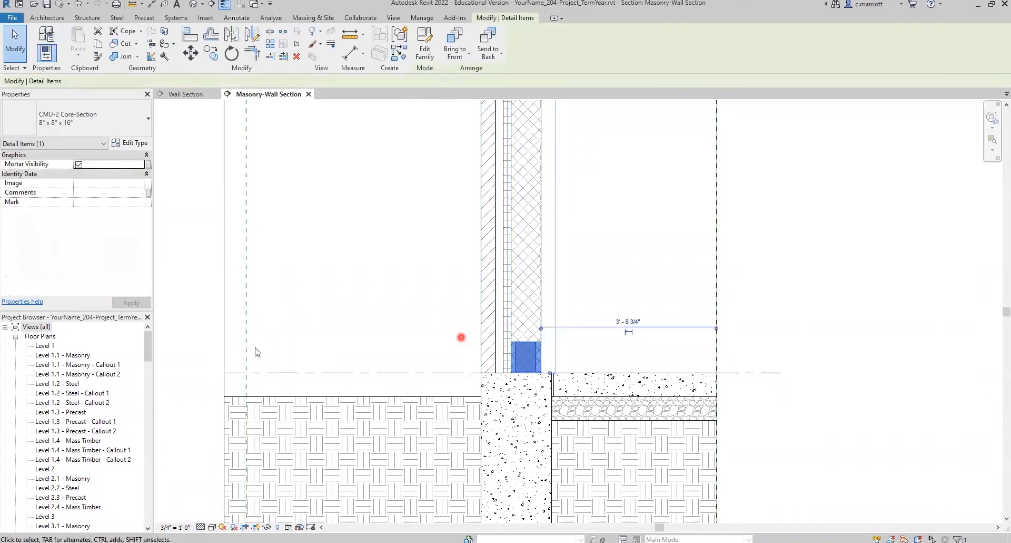
{"action": "left_click", "coordinate": [200, 60]}
{"action": "left_click", "coordinate": [272, 46]}
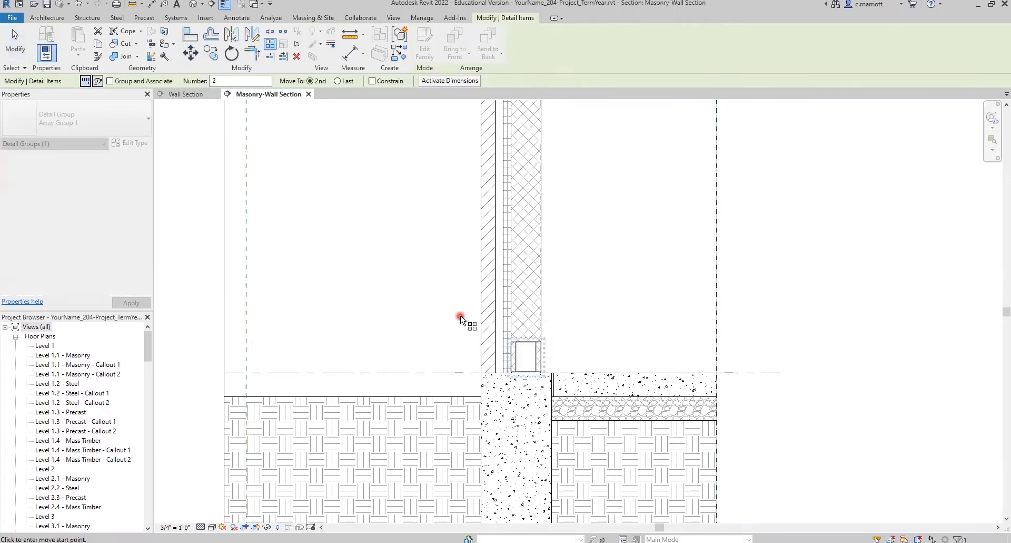
{"action": "left_click", "coordinate": [227, 81]}
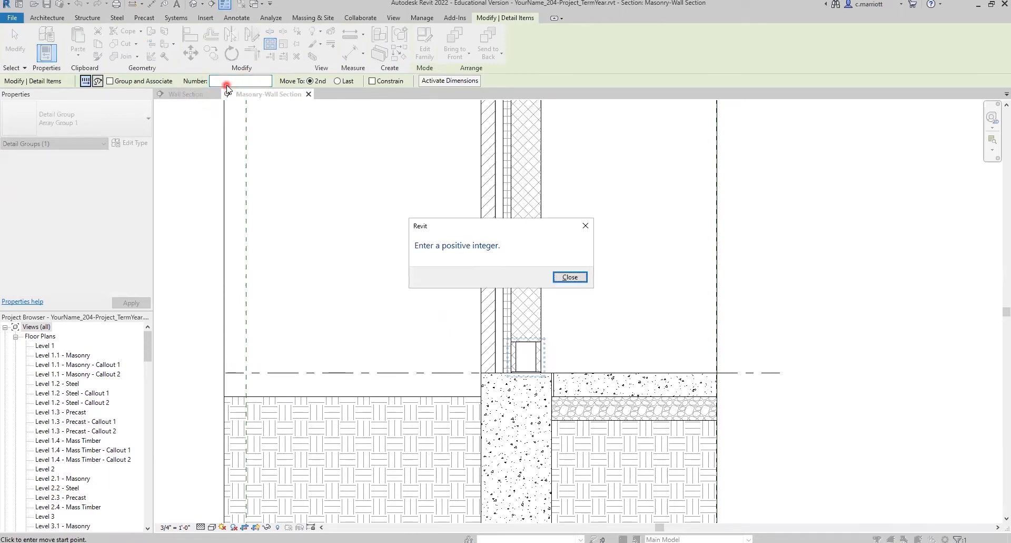
{"action": "left_click", "coordinate": [565, 277]}
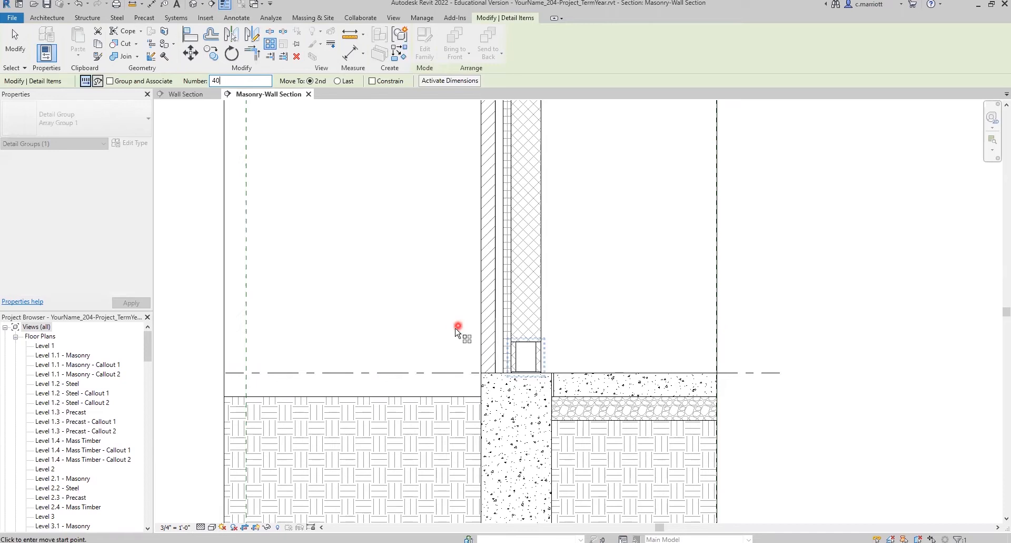
{"action": "left_click", "coordinate": [455, 327]}
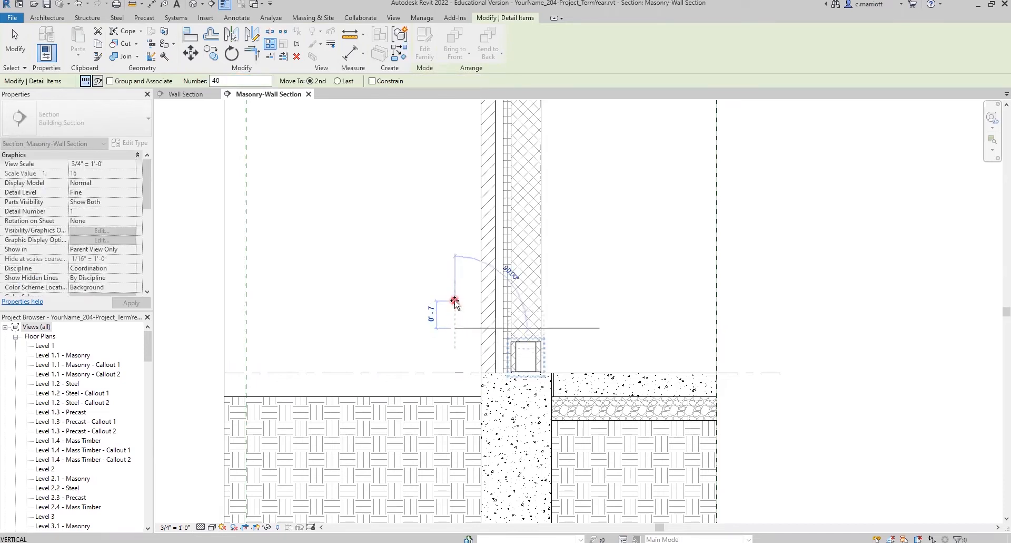
{"action": "type", "text": "8\""}
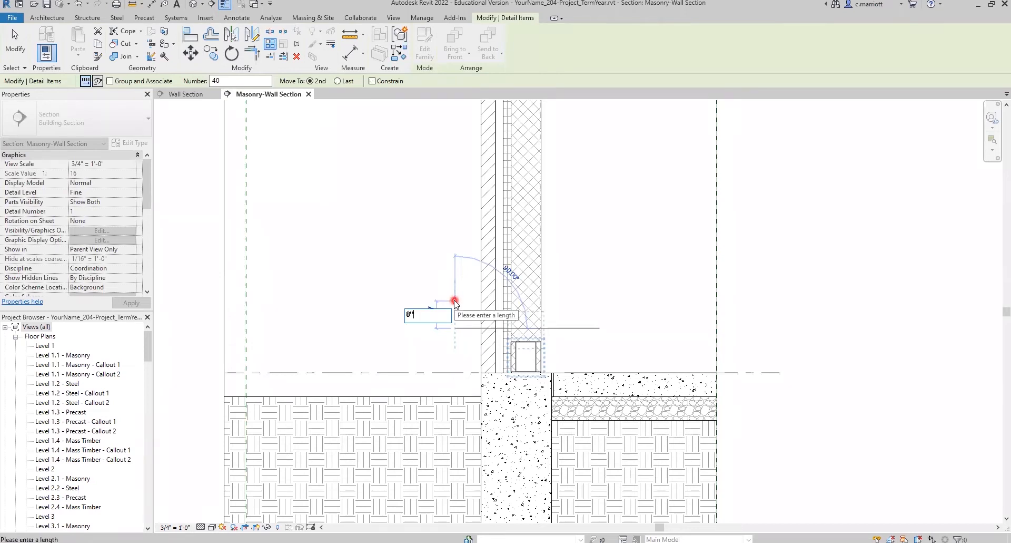
{"action": "key", "text": "Return"}
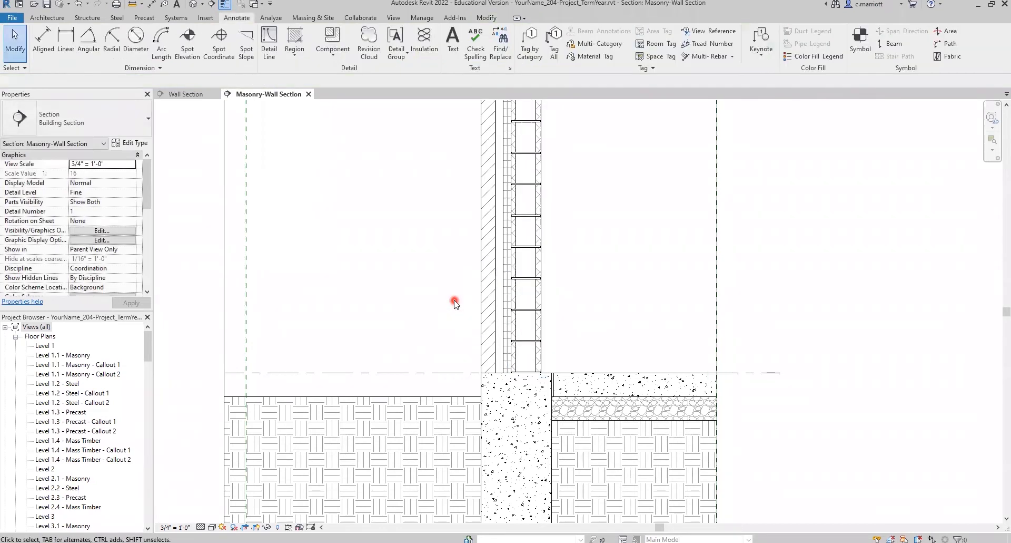
Set the Top Offset of the sectioned Exterior - Brick on CMU wall to 2' 8" so it meets the block coursing.
{"action": "scroll", "coordinate": [514, 258], "scroll_direction": "down", "scroll_amount": 5}
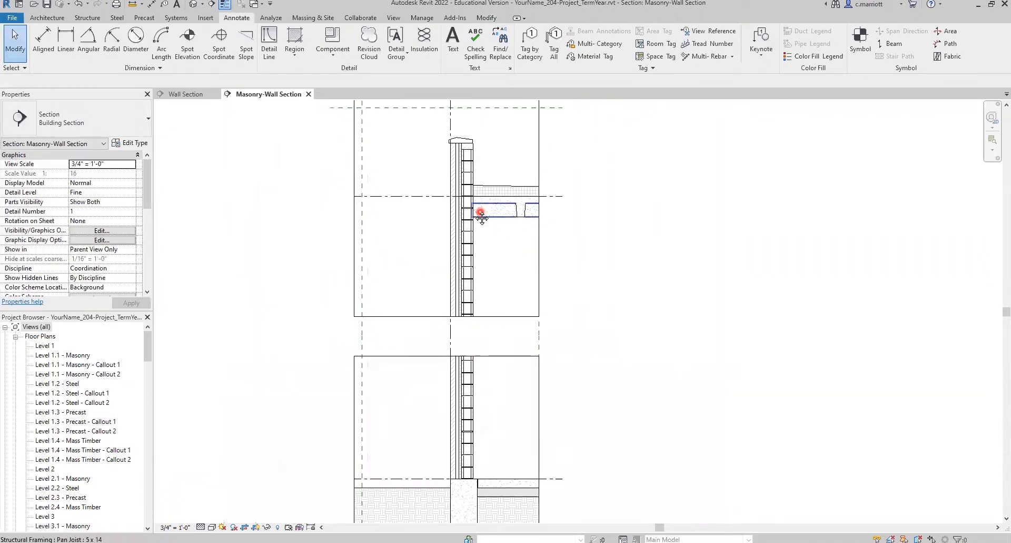
{"action": "scroll", "coordinate": [449, 205], "scroll_direction": "up", "scroll_amount": 6}
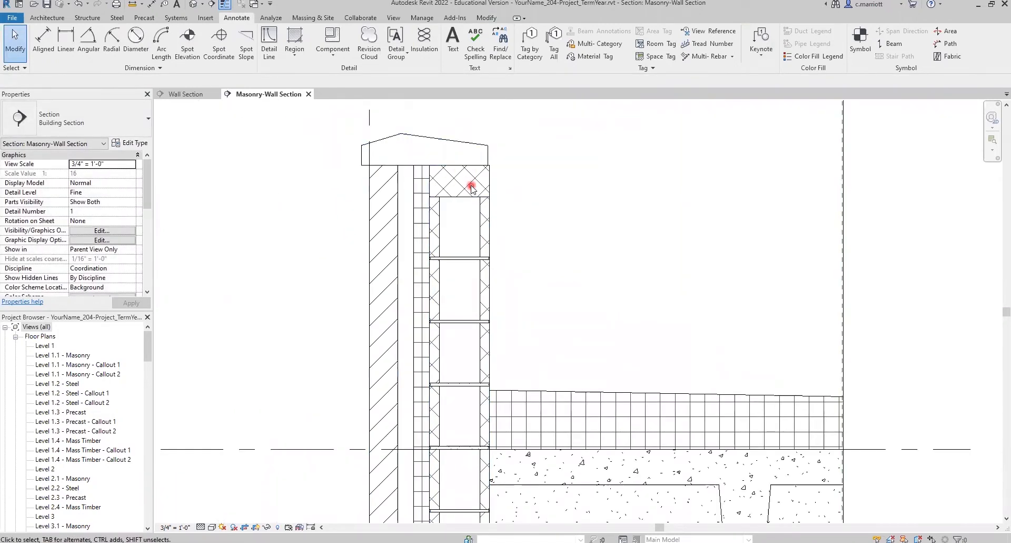
{"action": "scroll", "coordinate": [469, 211], "scroll_direction": "down", "scroll_amount": 4}
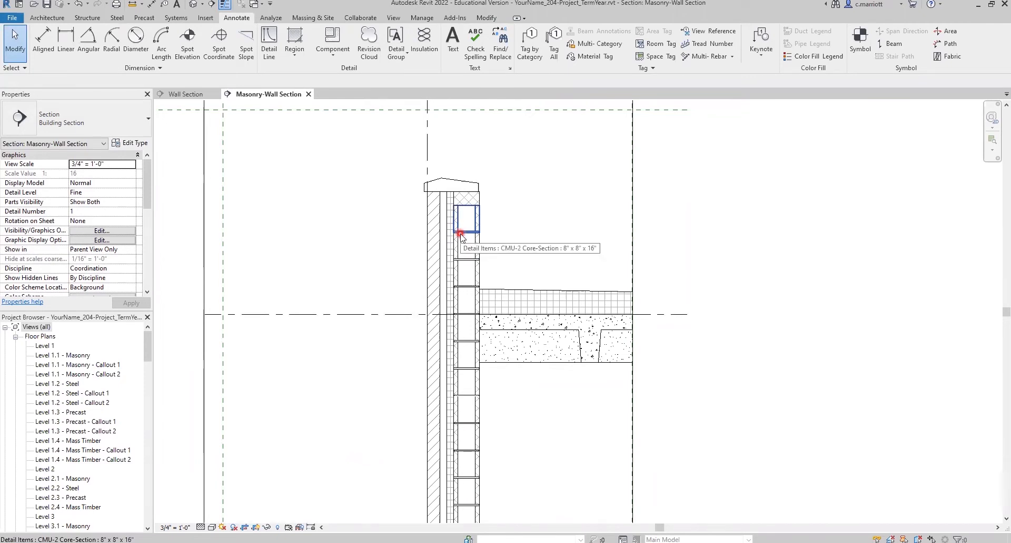
{"action": "scroll", "coordinate": [456, 224], "scroll_direction": "up", "scroll_amount": 2}
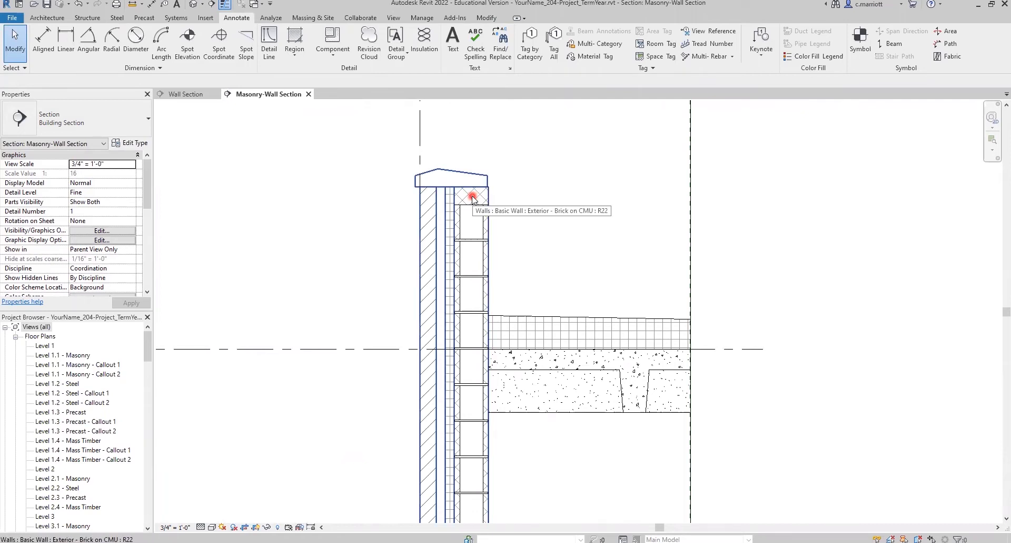
{"action": "scroll", "coordinate": [473, 197], "scroll_direction": "down", "scroll_amount": 2}
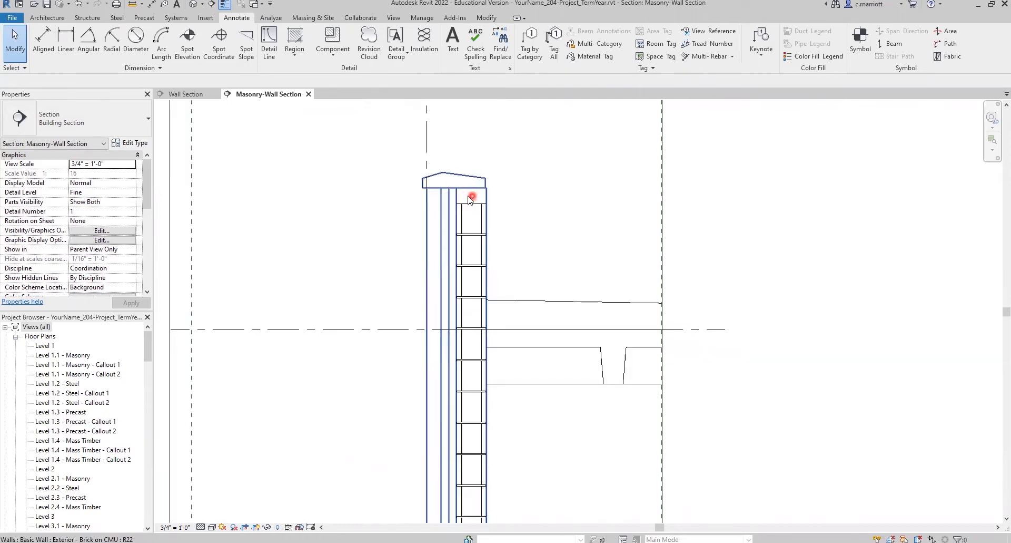
{"action": "left_click", "coordinate": [457, 203]}
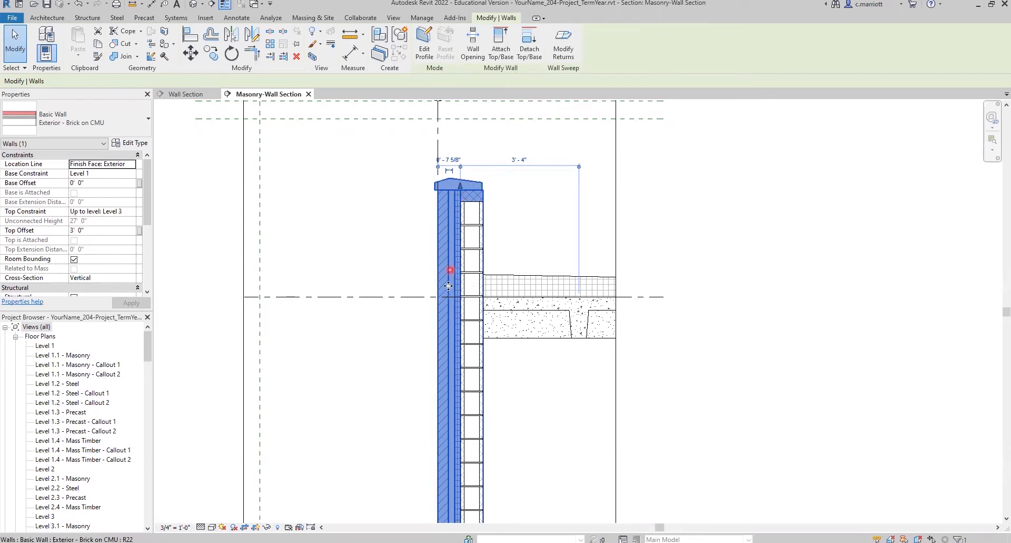
{"action": "left_click", "coordinate": [72, 230]}
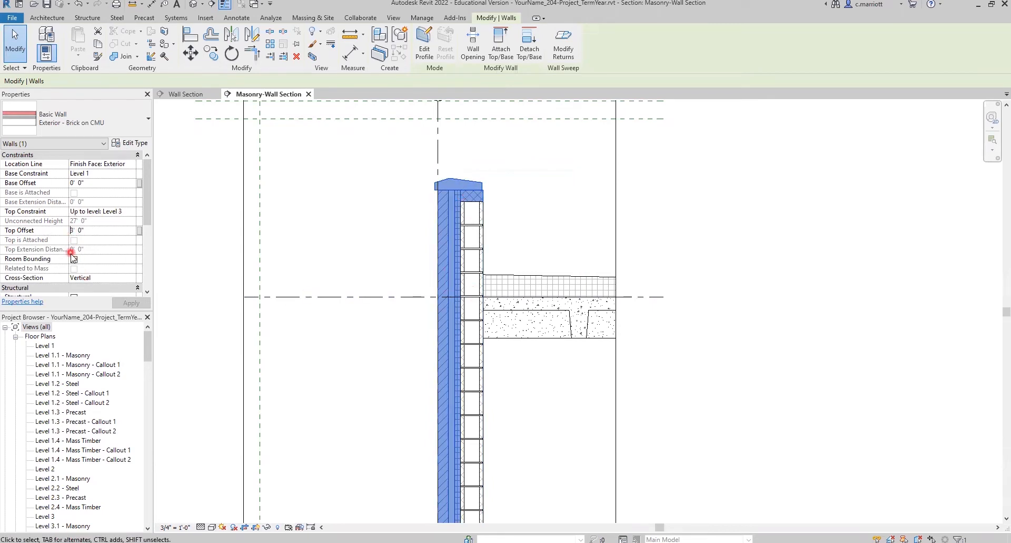
{"action": "key", "text": "BackSpace"}
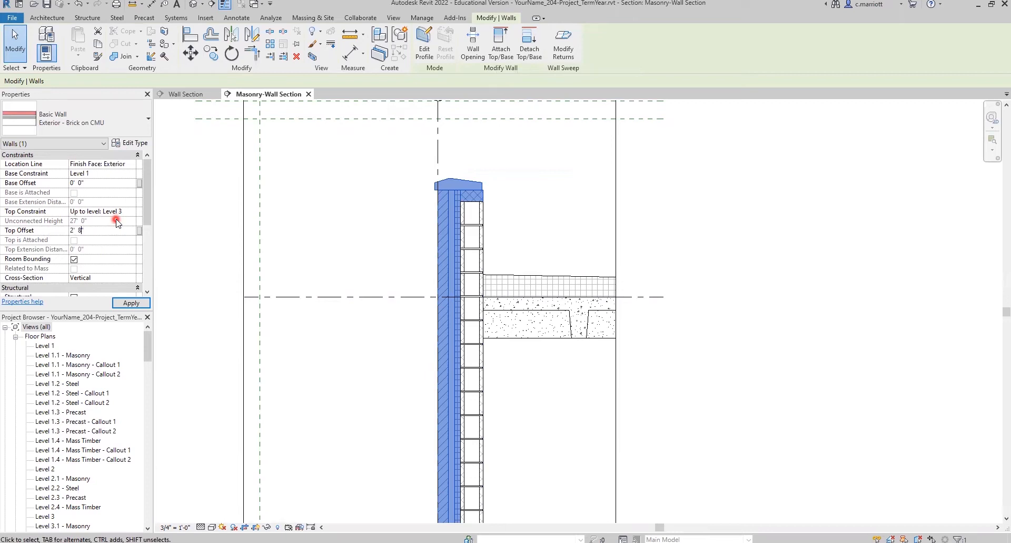
{"action": "key", "text": "Return"}
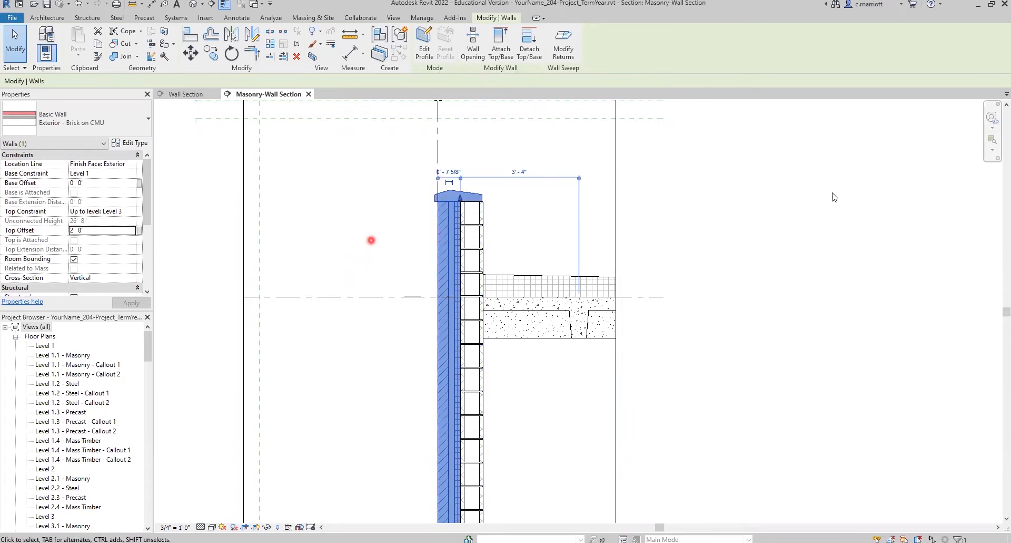
{"action": "left_click", "coordinate": [638, 237]}
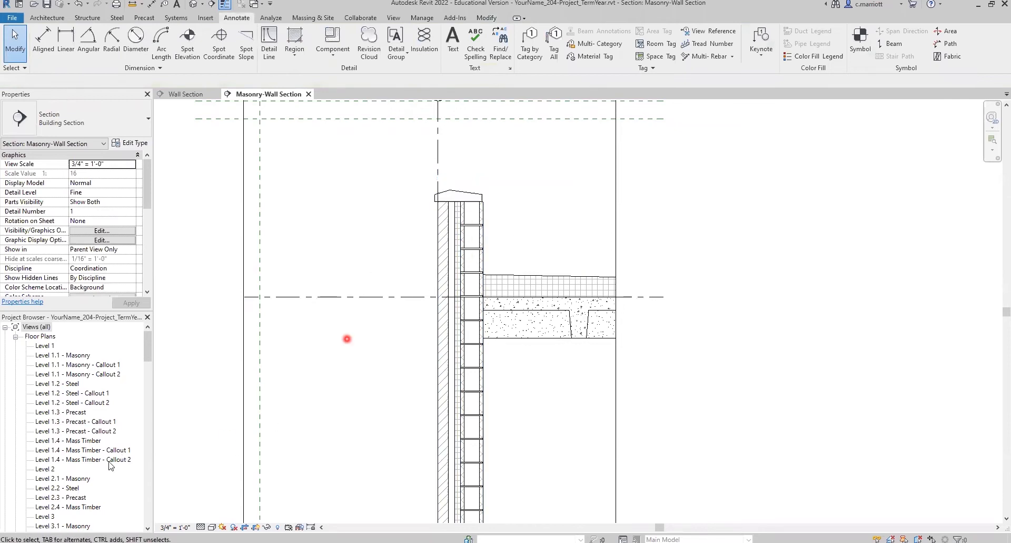
Open the {3D} view of the project.
{"action": "scroll", "coordinate": [108, 458], "scroll_direction": "down", "scroll_amount": 3}
{"action": "scroll", "coordinate": [109, 457], "scroll_direction": "down", "scroll_amount": 8}
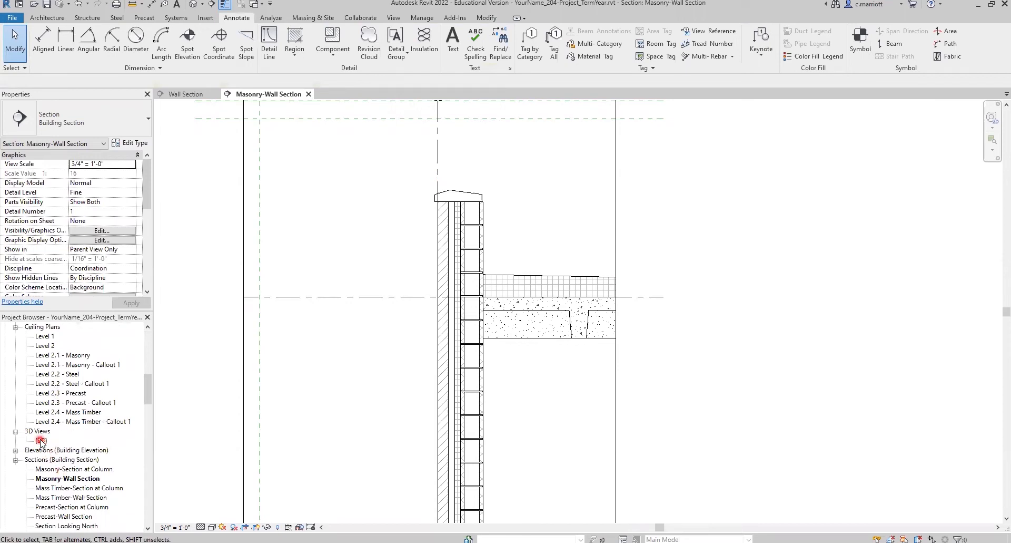
{"action": "double_click", "coordinate": [42, 441]}
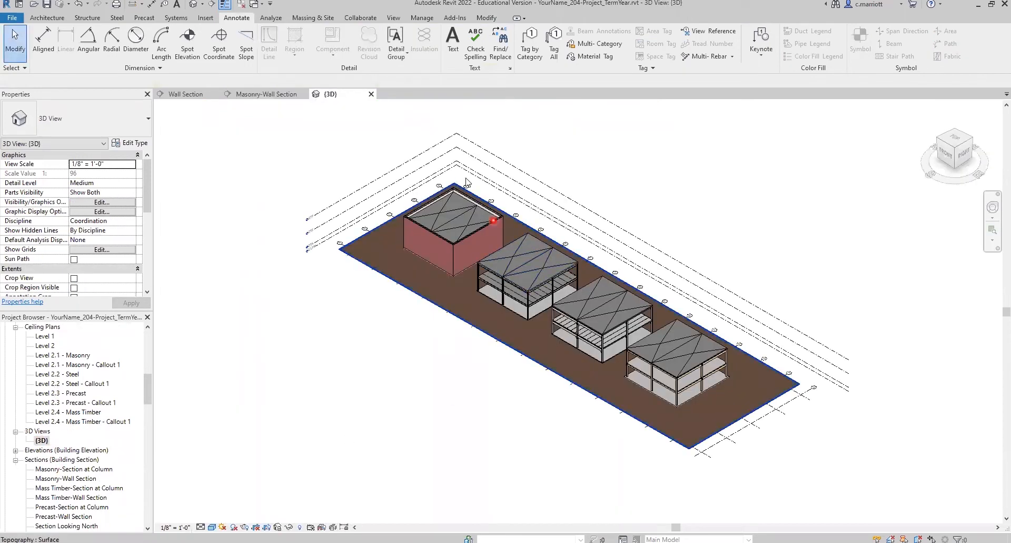
Set the Top Offset of the masonry building's other three exterior walls to 2' 8".
{"action": "scroll", "coordinate": [461, 176], "scroll_direction": "up", "scroll_amount": 6}
{"action": "middle_click_drag", "start_coordinate": [420, 188], "coordinate": [537, 182]}
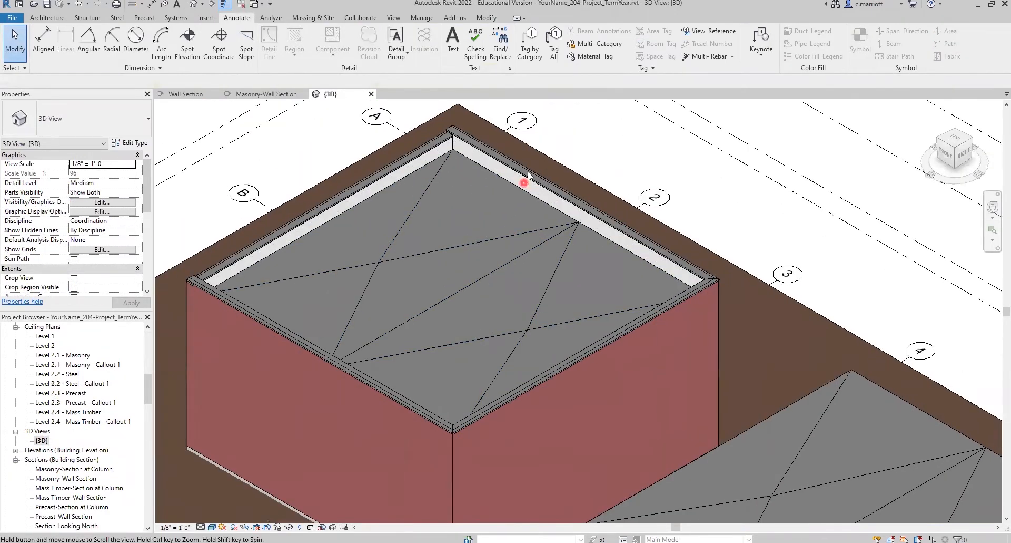
{"action": "left_click", "coordinate": [588, 165]}
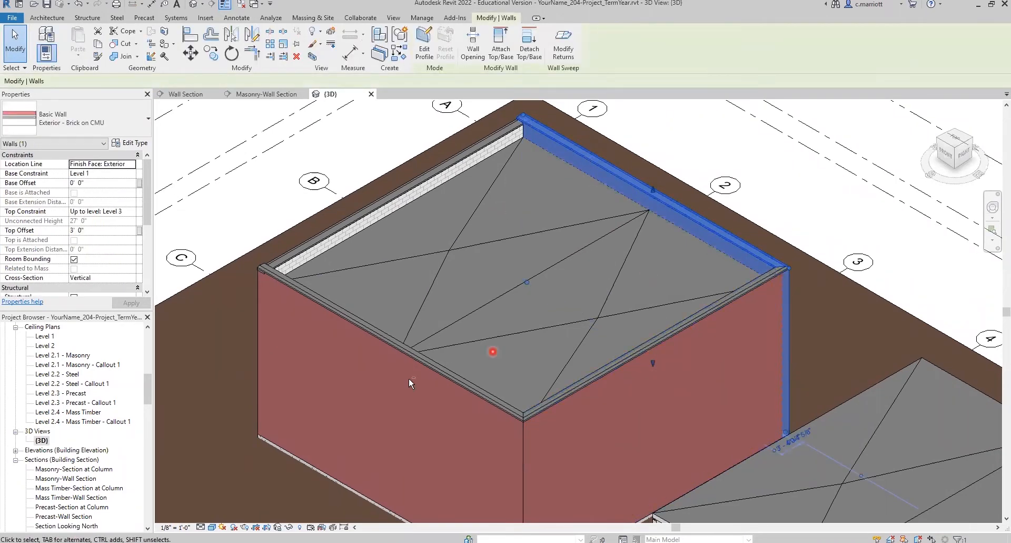
{"action": "left_click", "coordinate": [593, 382], "text": "ctrl"}
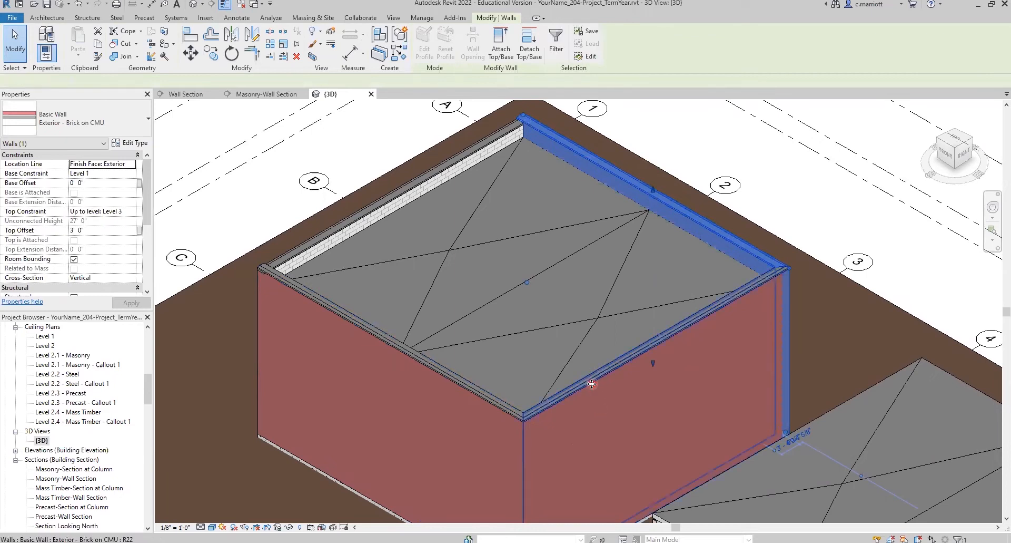
{"action": "left_click", "coordinate": [494, 409], "text": "ctrl"}
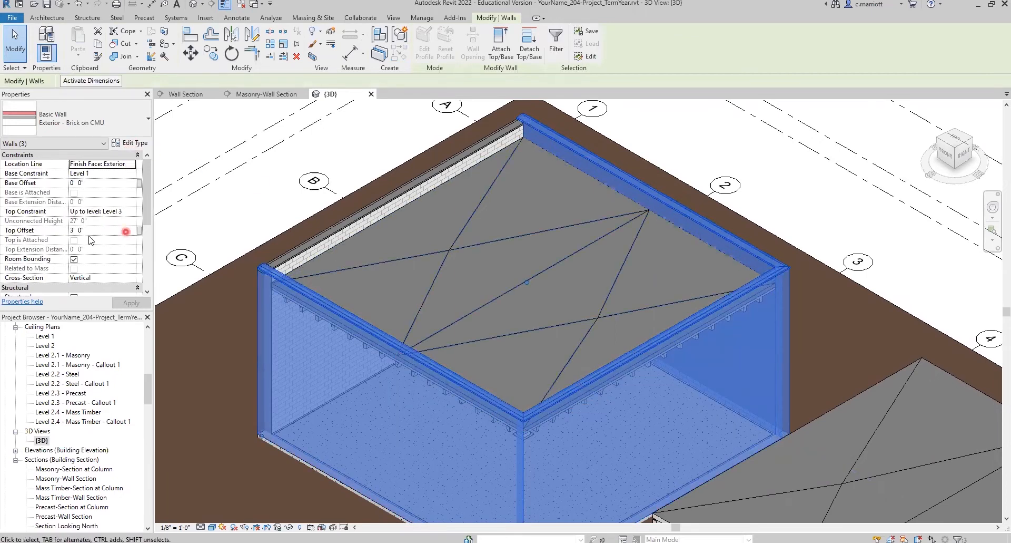
{"action": "left_click", "coordinate": [72, 230]}
{"action": "key", "text": "BackSpace"}
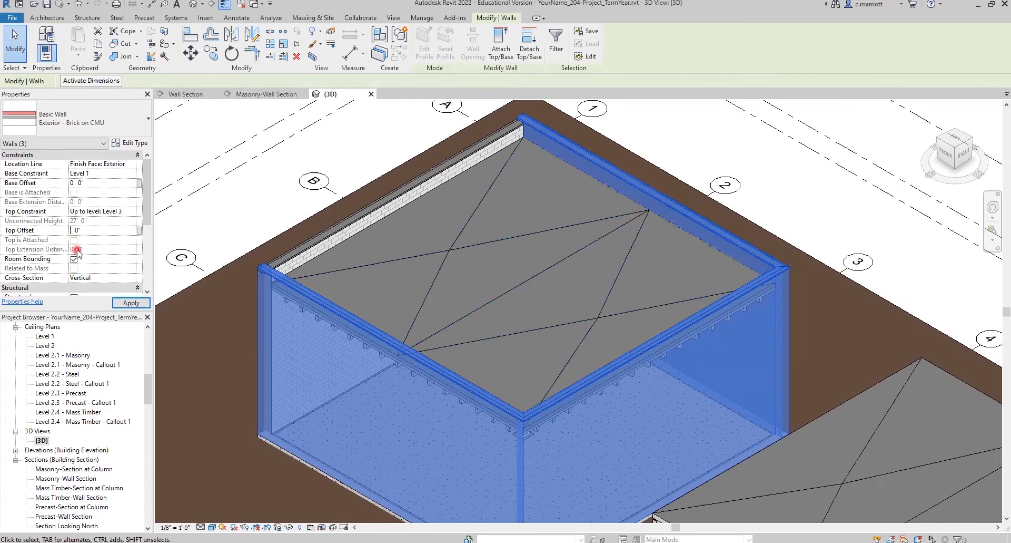
{"action": "type", "text": "2"}
{"action": "key", "text": "Return"}
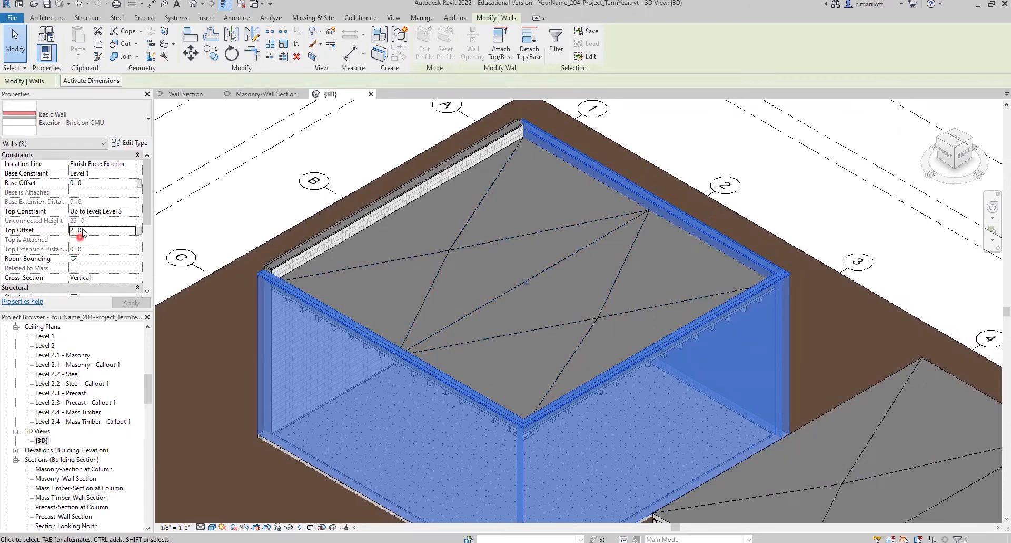
{"action": "key", "text": "BackSpace"}
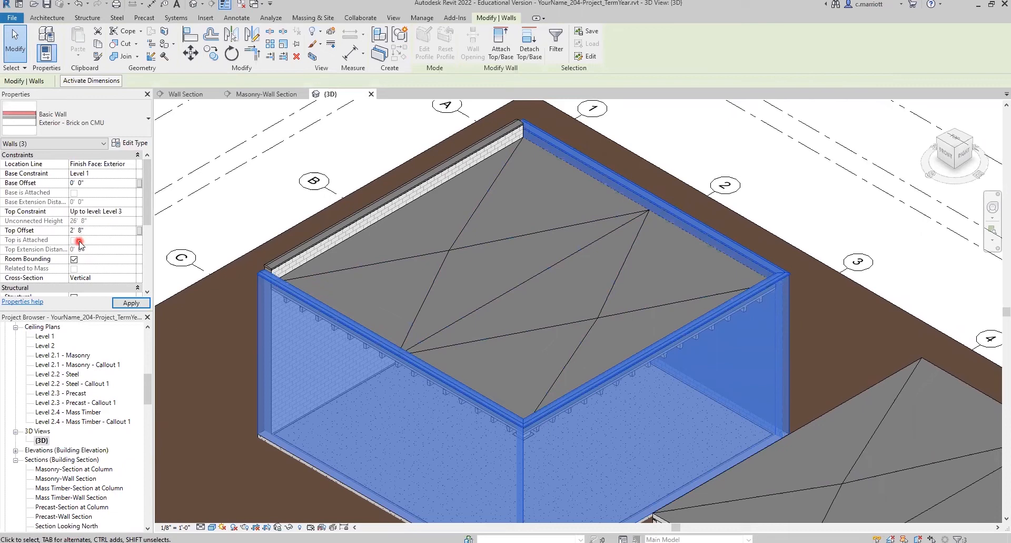
{"action": "left_click", "coordinate": [131, 303]}
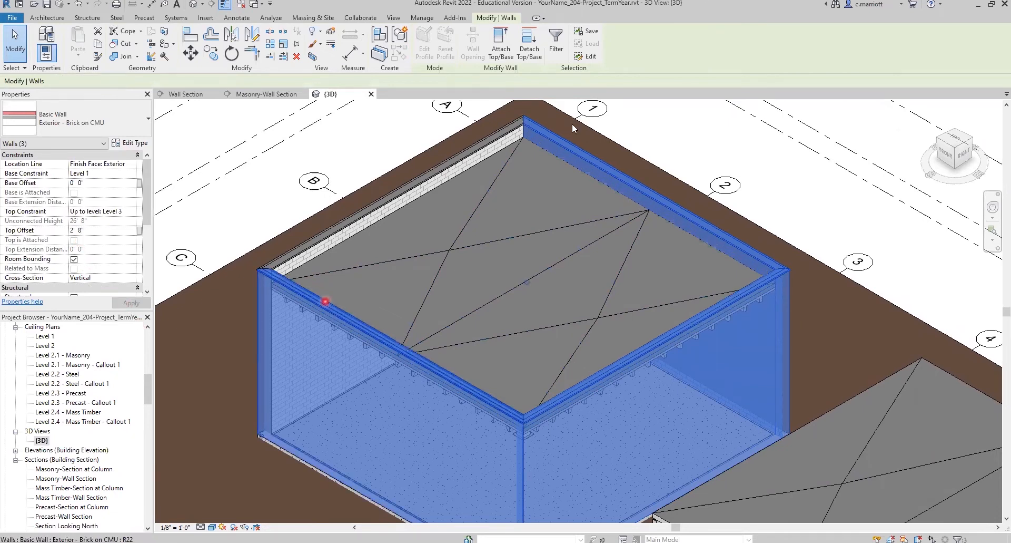
{"action": "left_click", "coordinate": [379, 158]}
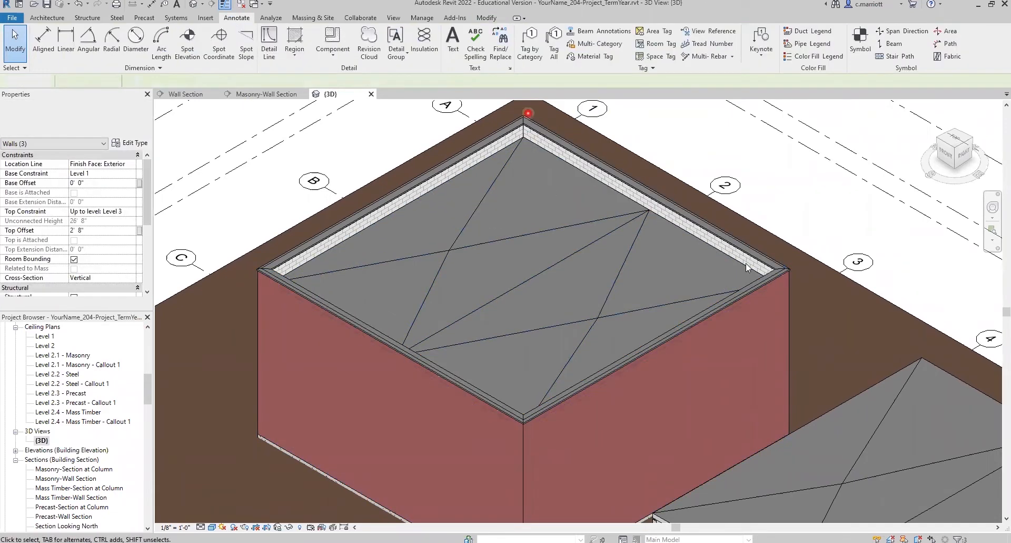
Return to the Masonry-Wall Section view and locate the 16" Wide type of the Parapet Cap-Precast profile in the project.
{"action": "left_click", "coordinate": [545, 300]}
{"action": "left_click", "coordinate": [63, 460]}
{"action": "left_click", "coordinate": [146, 405]}
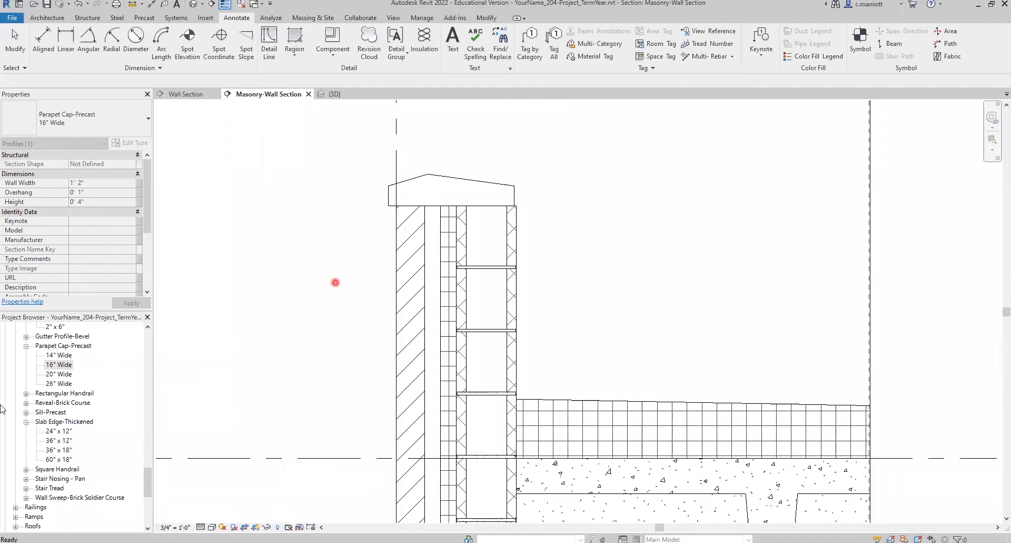
{"action": "mouse_move", "coordinate": [149, 481]}
{"action": "left_mouse_down"}
{"action": "mouse_move", "coordinate": [148, 498]}
{"action": "mouse_move", "coordinate": [147, 413]}
{"action": "mouse_move", "coordinate": [134, 471]}
{"action": "left_mouse_up"}
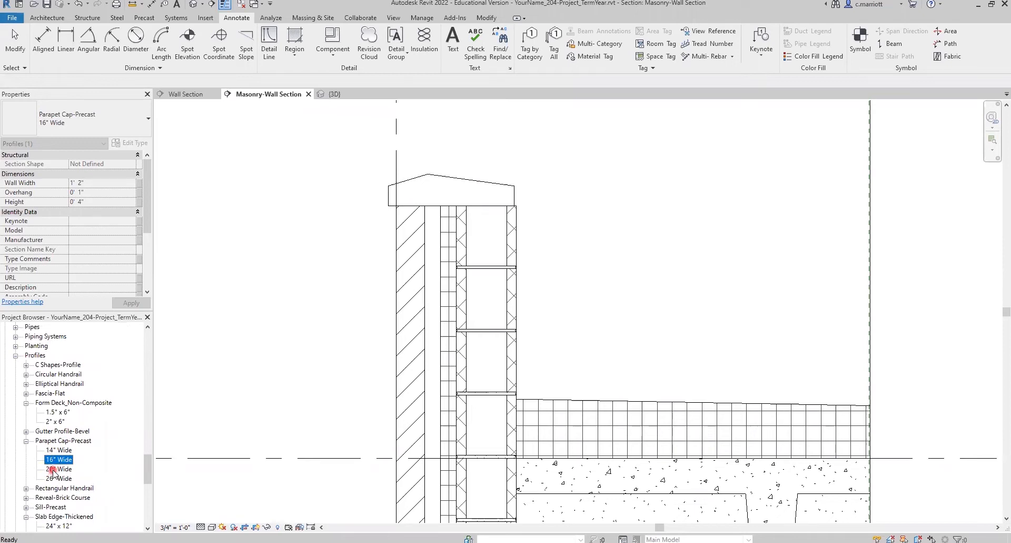
Measure the overall width of the brick and CMU wall directly beneath the parapet cap.
{"action": "left_click", "coordinate": [133, 4]}
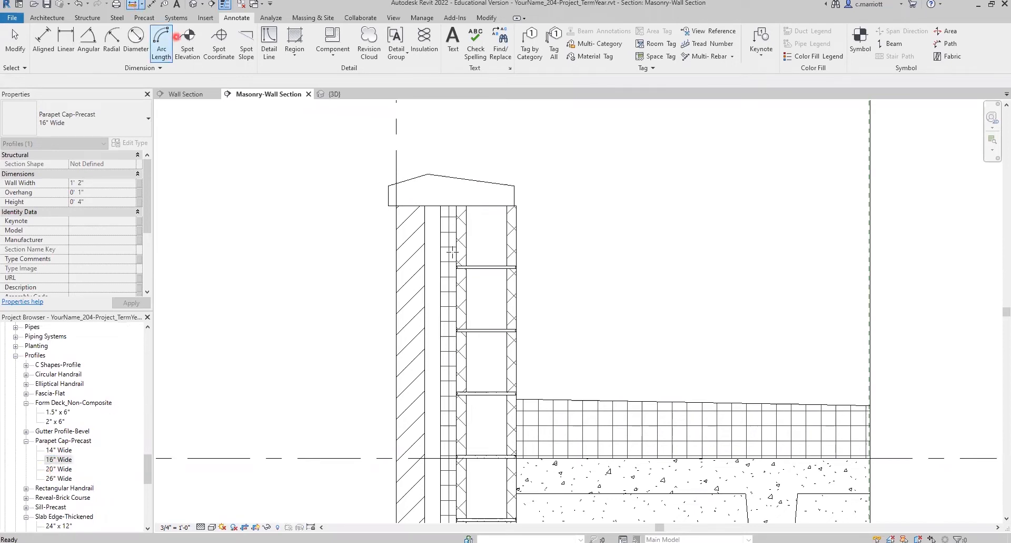
{"action": "left_click", "coordinate": [399, 206]}
{"action": "left_click", "coordinate": [517, 204]}
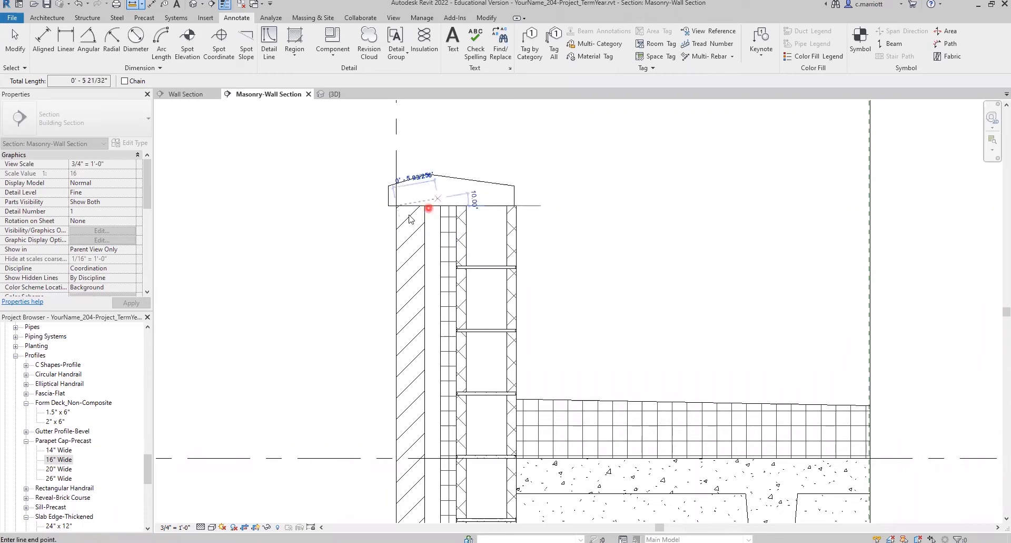
{"action": "key", "text": "Escape"}
{"action": "key", "text": "Escape"}
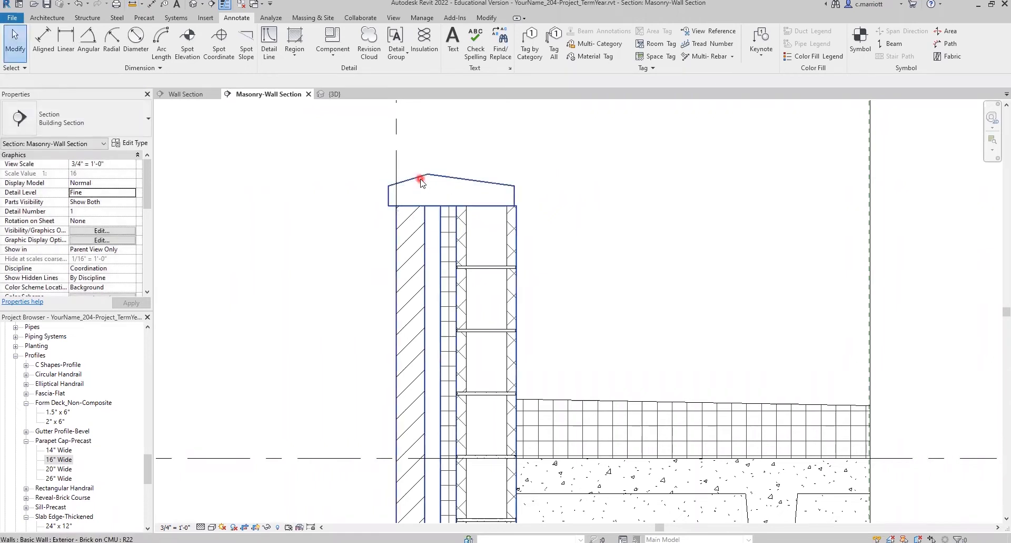
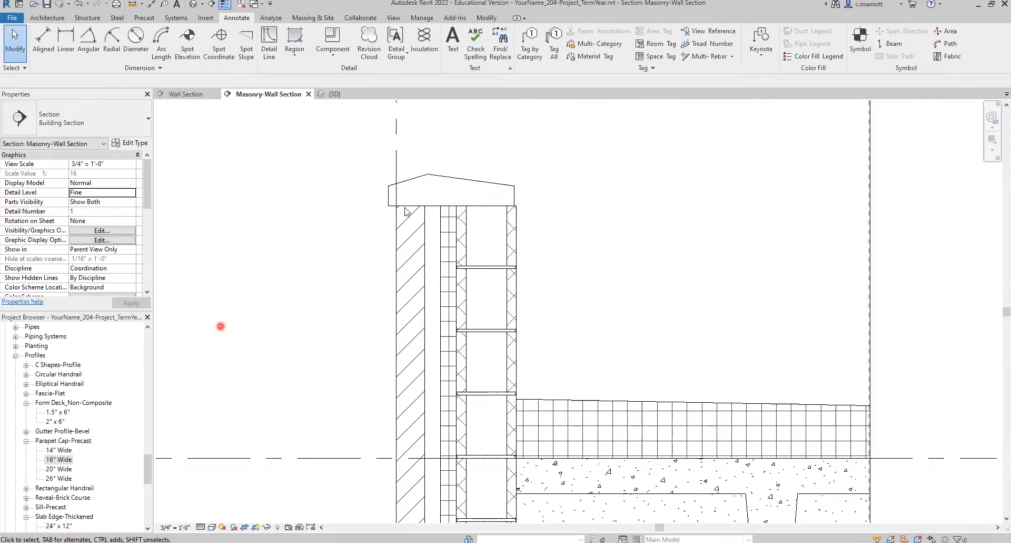
Duplicate the 16" Wide Parapet Cap-Precast profile type and name the copy 17" Wide.
{"action": "left_click", "coordinate": [55, 461]}
{"action": "right_click", "coordinate": [54, 459]}
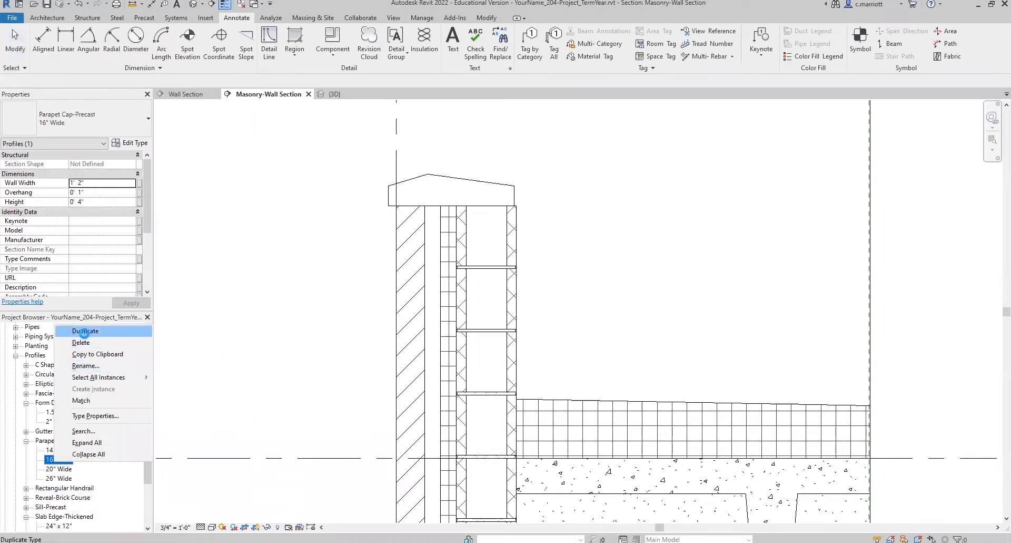
{"action": "left_click", "coordinate": [85, 331]}
{"action": "left_click", "coordinate": [54, 469]}
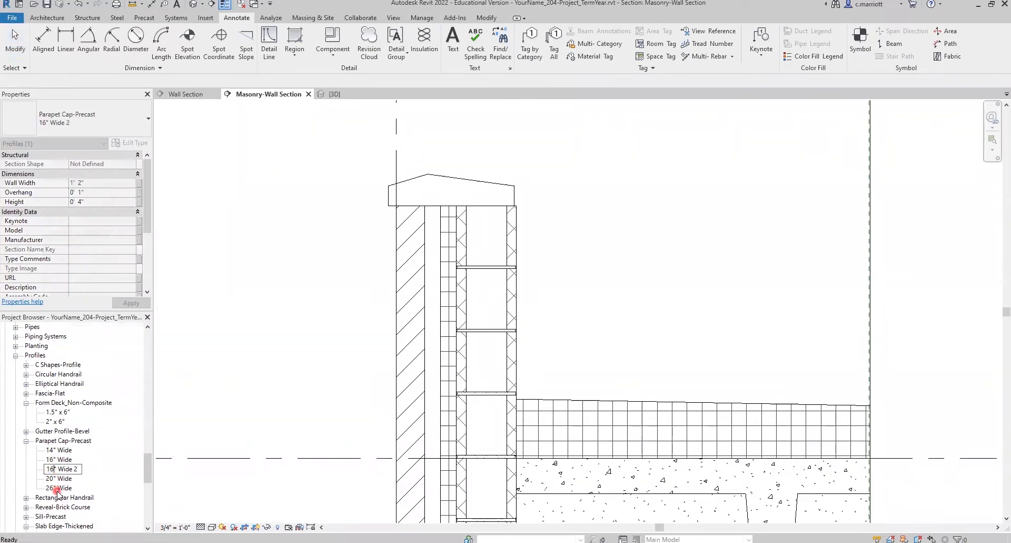
{"action": "left_click", "coordinate": [80, 471]}
{"action": "left_click", "coordinate": [59, 478]}
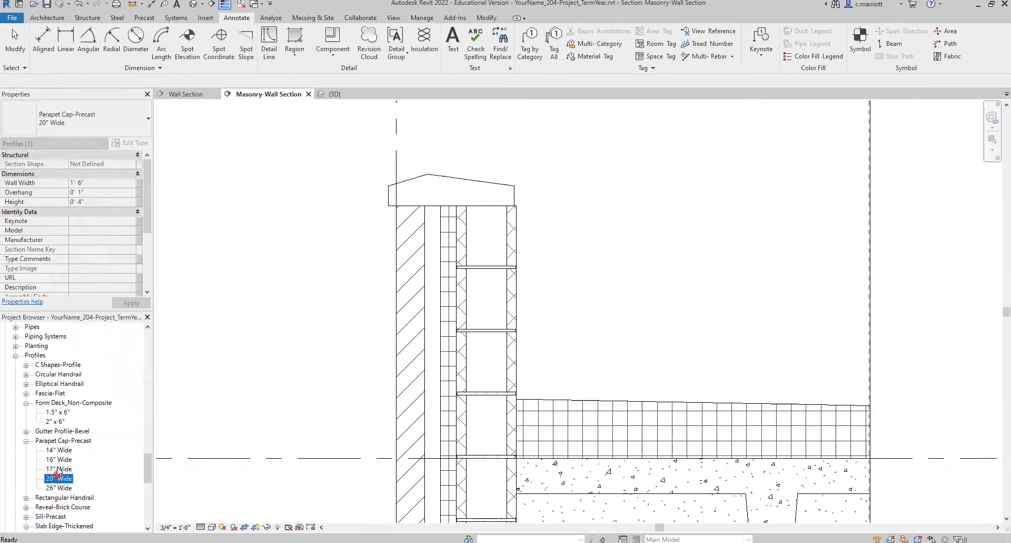
{"action": "left_click", "coordinate": [58, 469]}
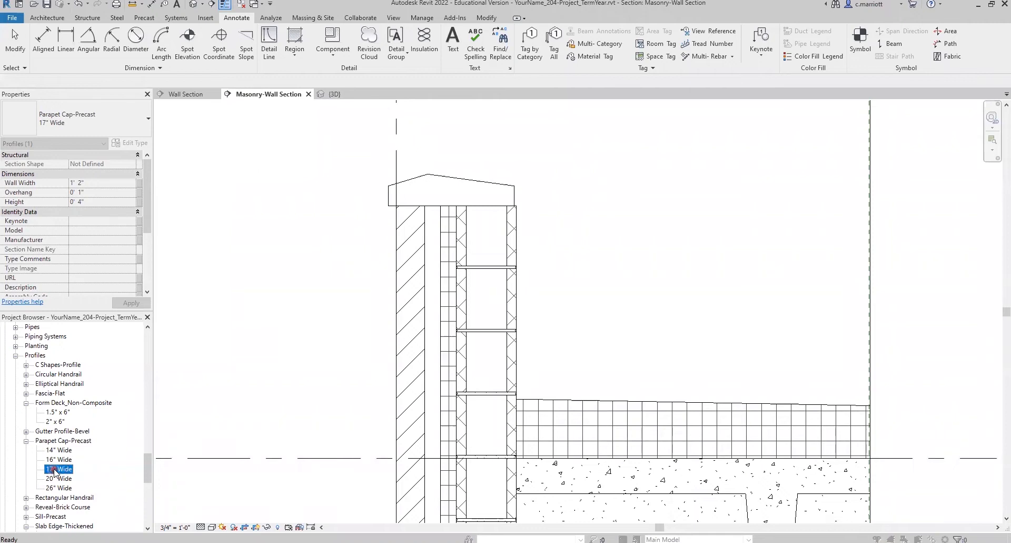
Set the 17" Wide profile type's Wall Width to 1' 3 1/4" and its Overhang to 0' 0 7/8".
{"action": "double_click", "coordinate": [55, 470]}
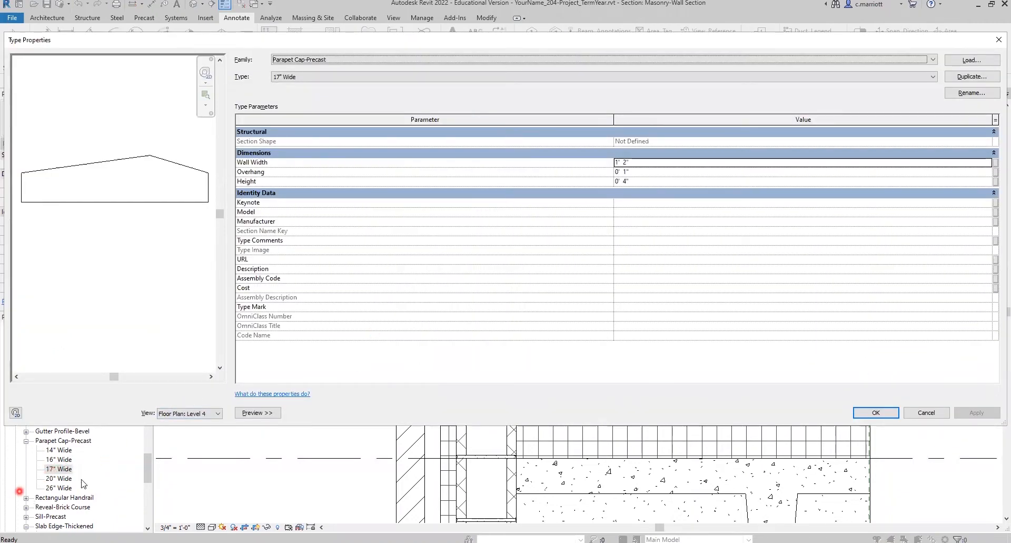
{"action": "left_click", "coordinate": [626, 159]}
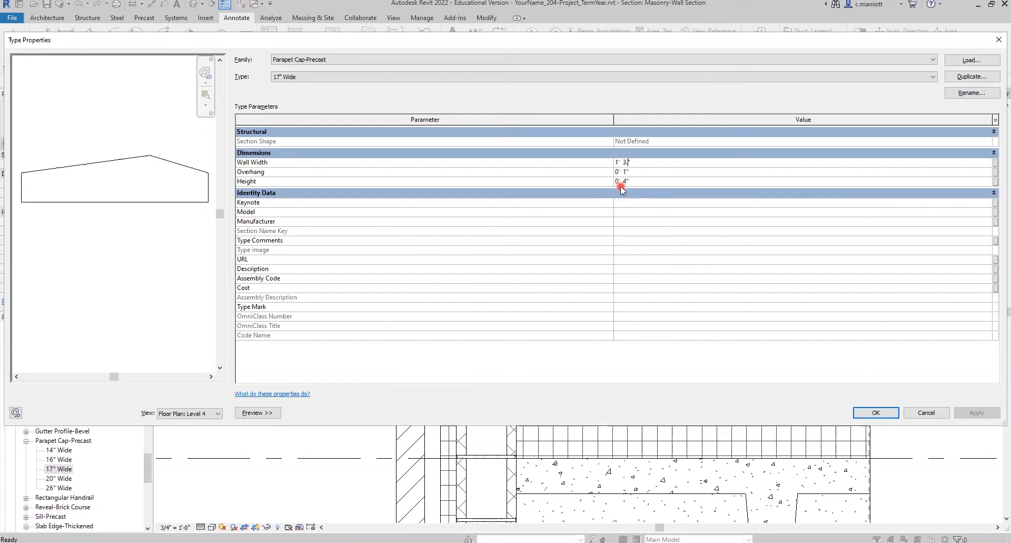
{"action": "type", "text": "5"}
{"action": "left_click", "coordinate": [627, 173]}
{"action": "type", "text": ".875"}
{"action": "left_click", "coordinate": [874, 412]}
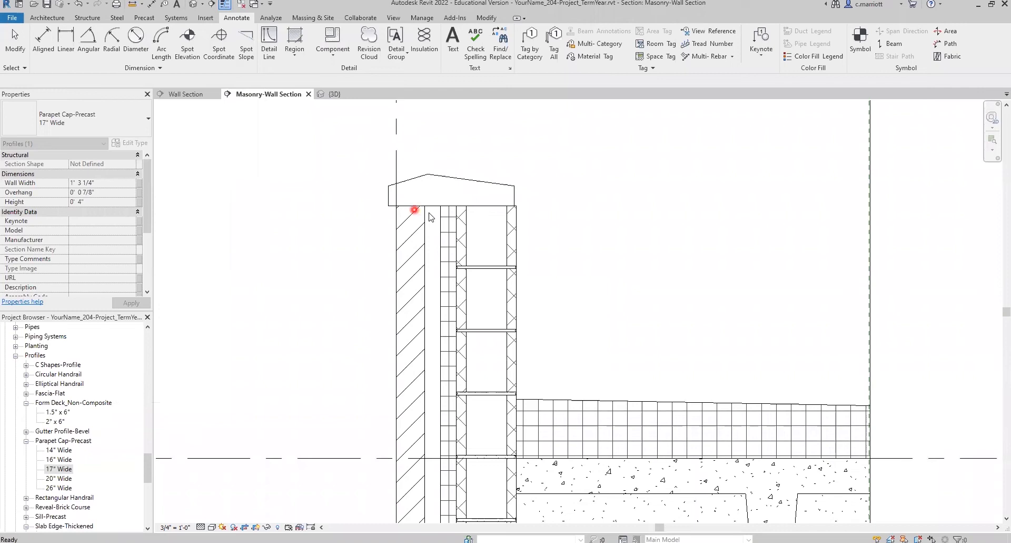
Open the layer structure of the Exterior - Brick on CMU wall type and switch its preview to section.
{"action": "left_click", "coordinate": [424, 253]}
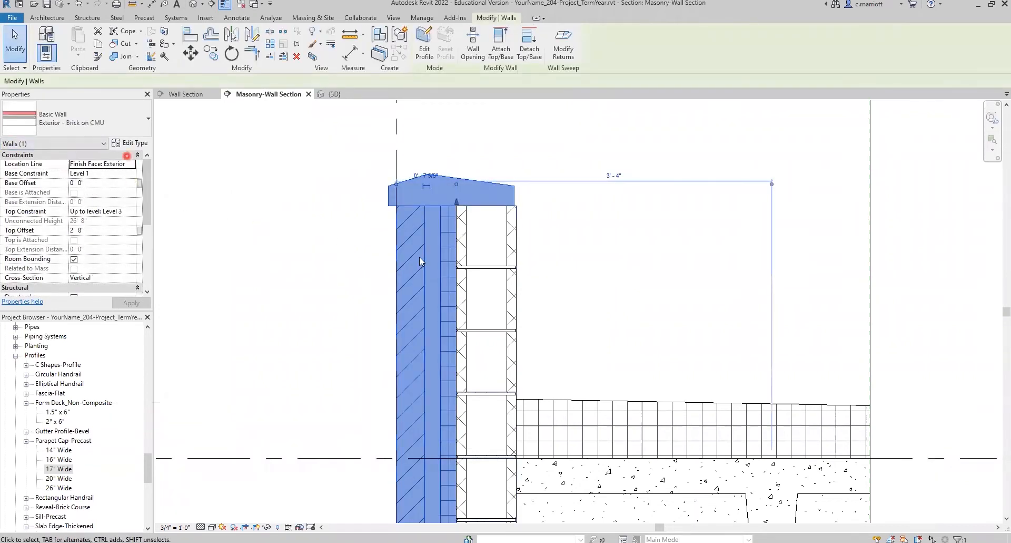
{"action": "left_click", "coordinate": [124, 144]}
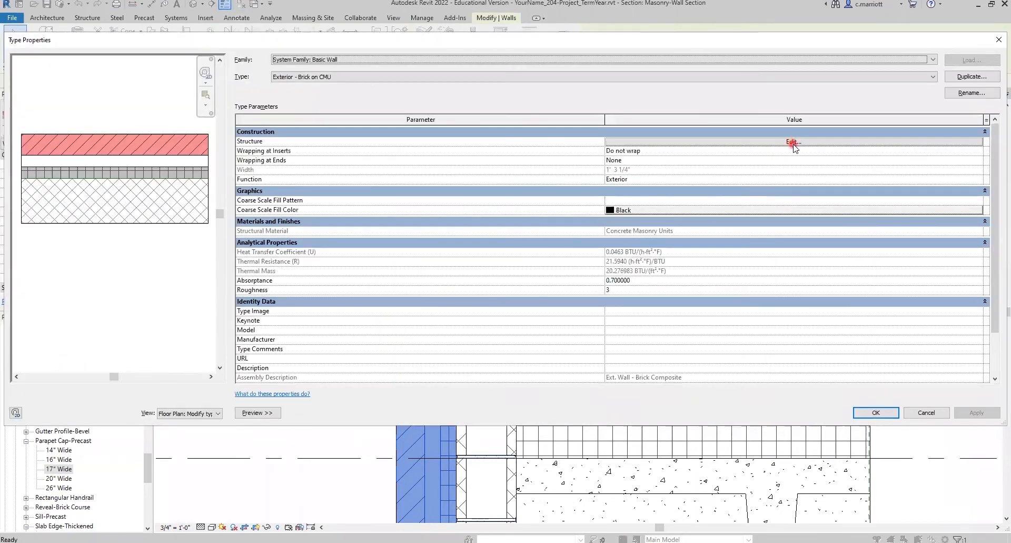
{"action": "left_click", "coordinate": [794, 143]}
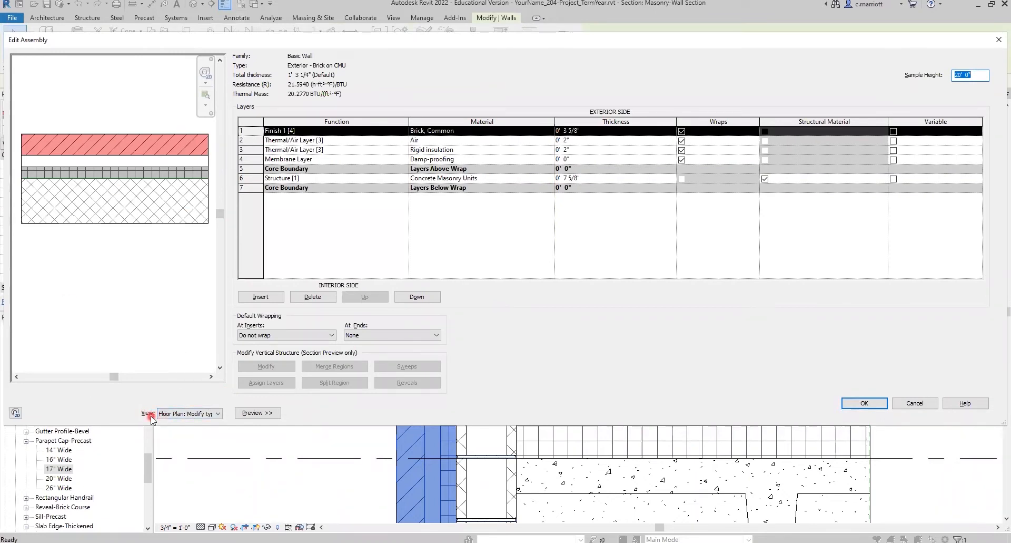
{"action": "left_click", "coordinate": [214, 413]}
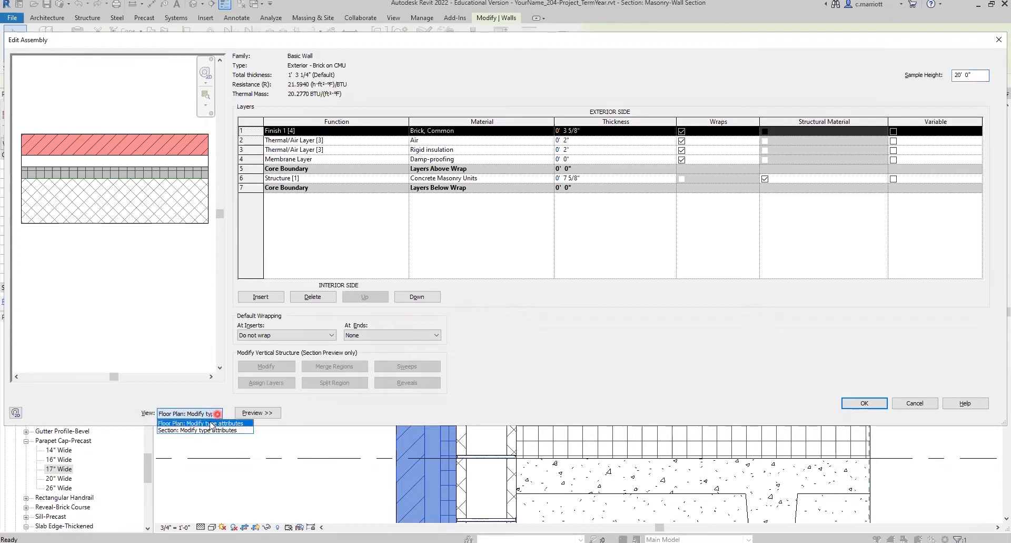
{"action": "left_click", "coordinate": [196, 430]}
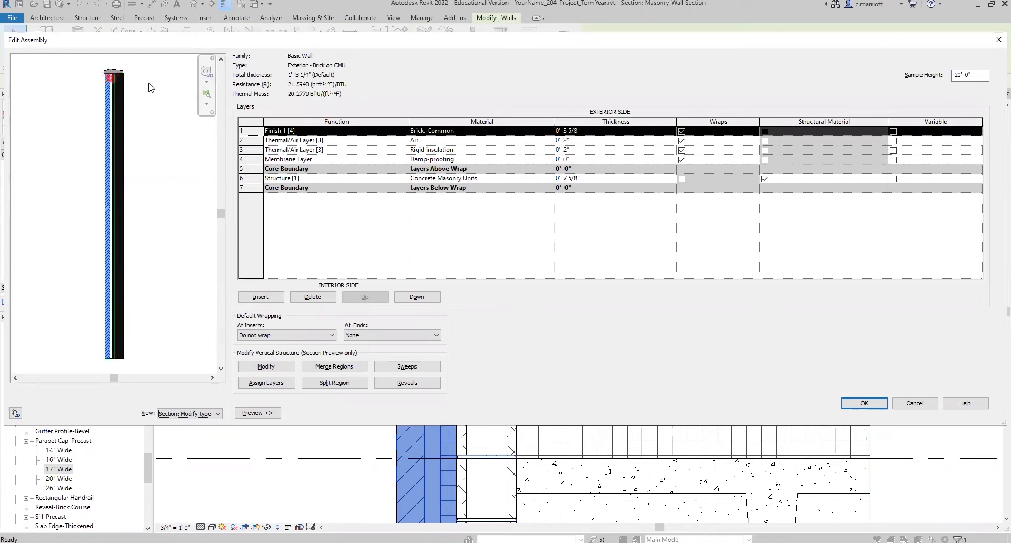
Change the wall type's top sweep profile to Parapet Cap-Precast : 17" Wide and apply it to the wall.
{"action": "left_click", "coordinate": [319, 366]}
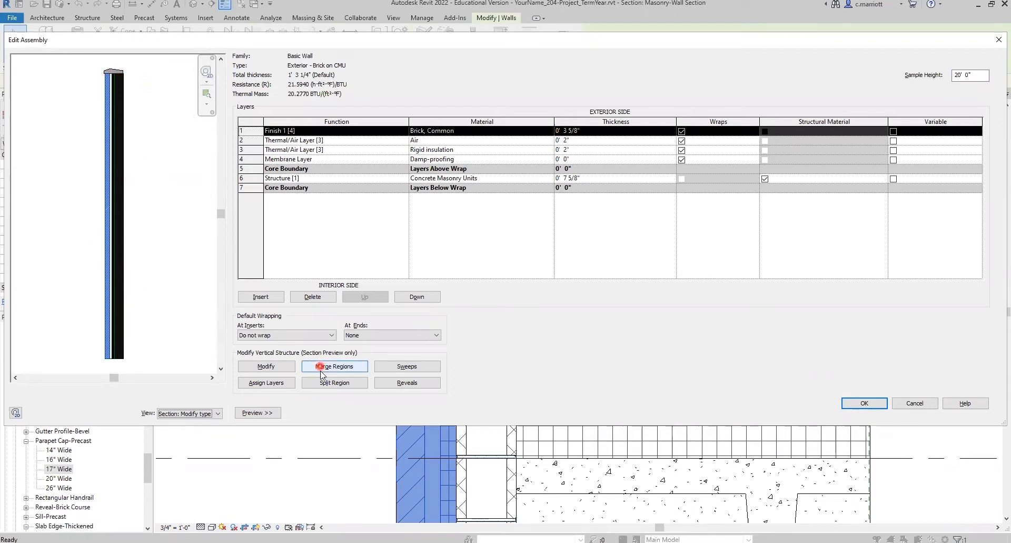
{"action": "left_click", "coordinate": [403, 366]}
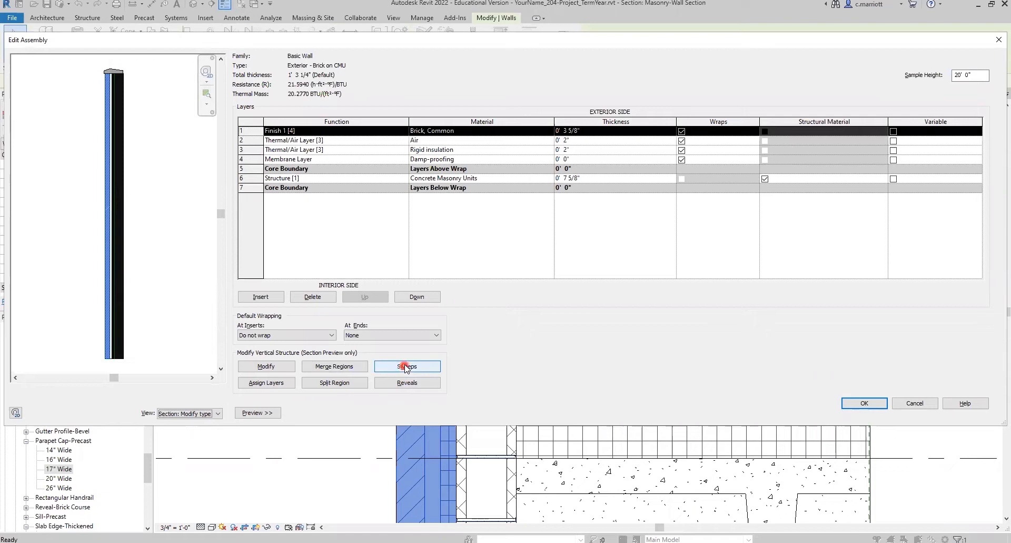
{"action": "left_click", "coordinate": [291, 168]}
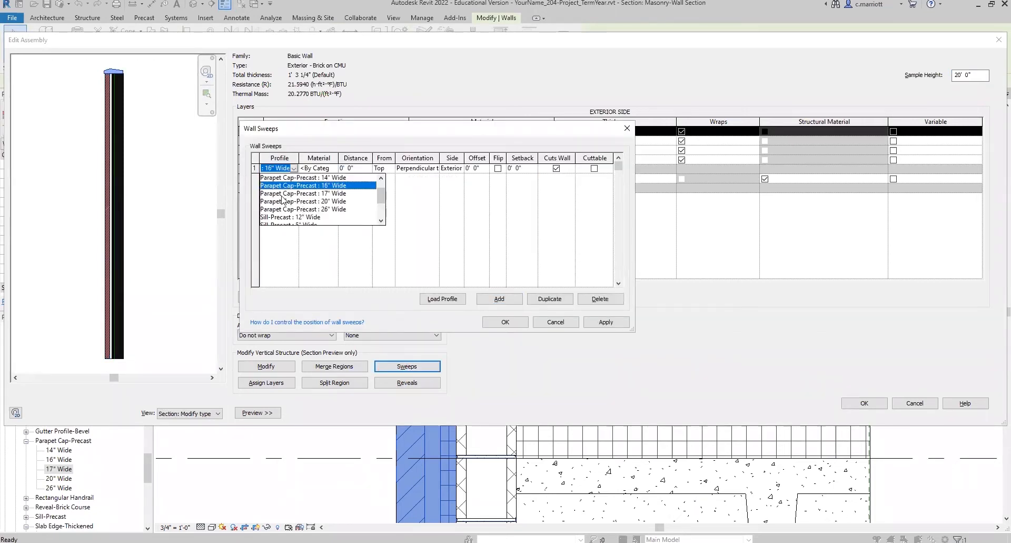
{"action": "left_click", "coordinate": [282, 196]}
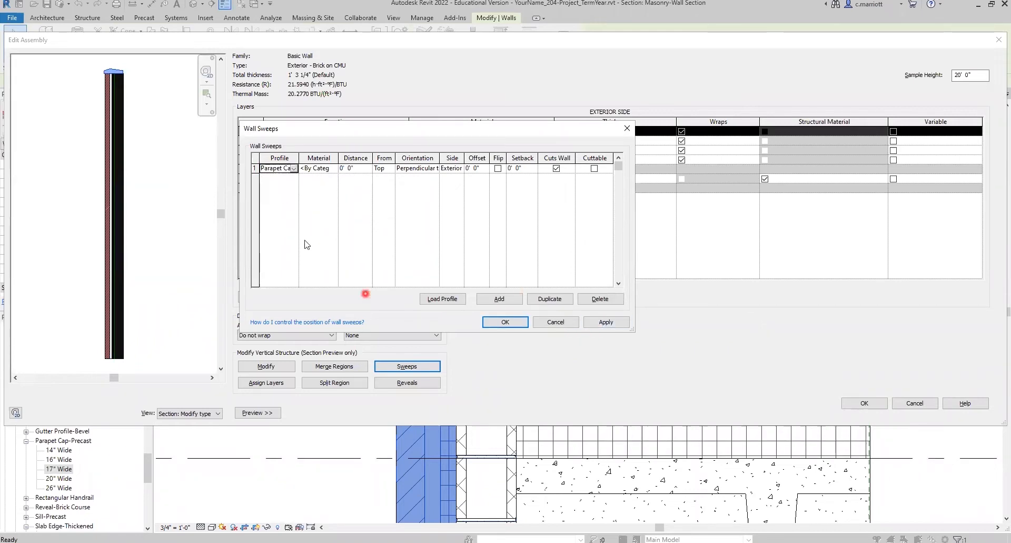
{"action": "left_click", "coordinate": [293, 168]}
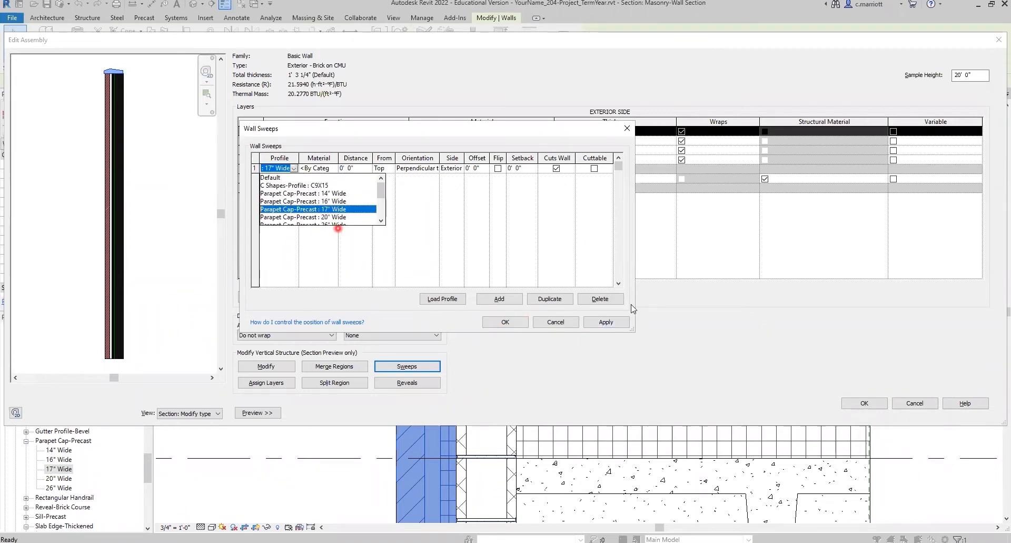
{"action": "left_click", "coordinate": [505, 321]}
{"action": "left_click", "coordinate": [606, 322]}
{"action": "left_click", "coordinate": [504, 323]}
{"action": "left_click", "coordinate": [864, 403]}
{"action": "left_click", "coordinate": [876, 411]}
{"action": "key", "text": "Escape"}
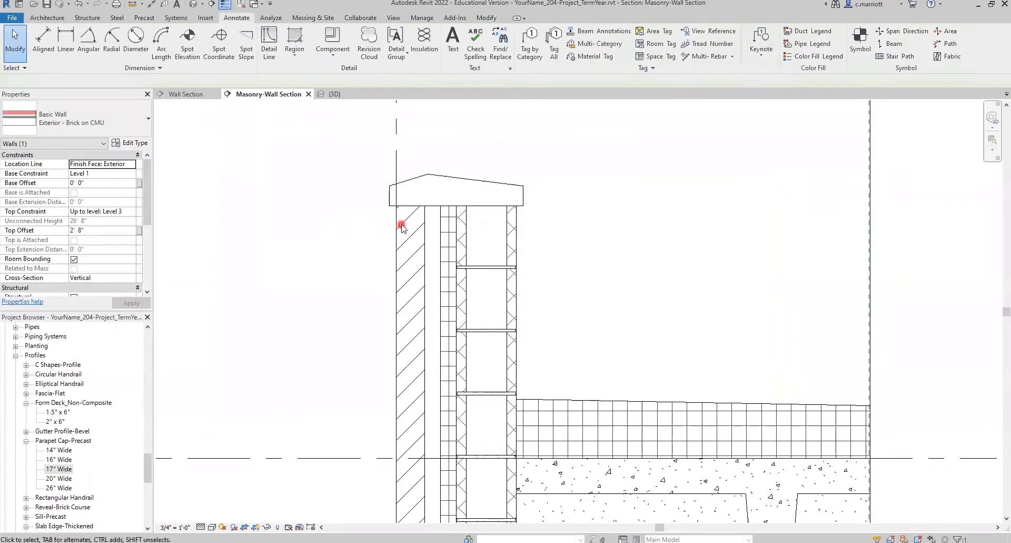
Examine the parapet cap's overhang on both wall faces and the wall section down to the foundation.
{"action": "scroll", "coordinate": [403, 220], "scroll_direction": "up", "scroll_amount": 2}
{"action": "left_click", "coordinate": [564, 199]}
{"action": "left_click", "coordinate": [385, 244]}
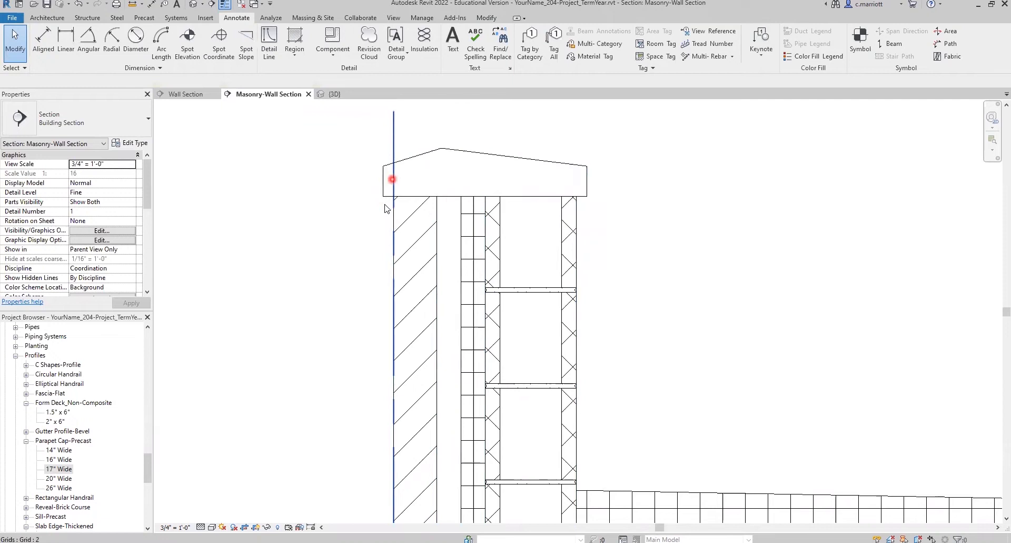
{"action": "scroll", "coordinate": [388, 195], "scroll_direction": "up", "scroll_amount": 2}
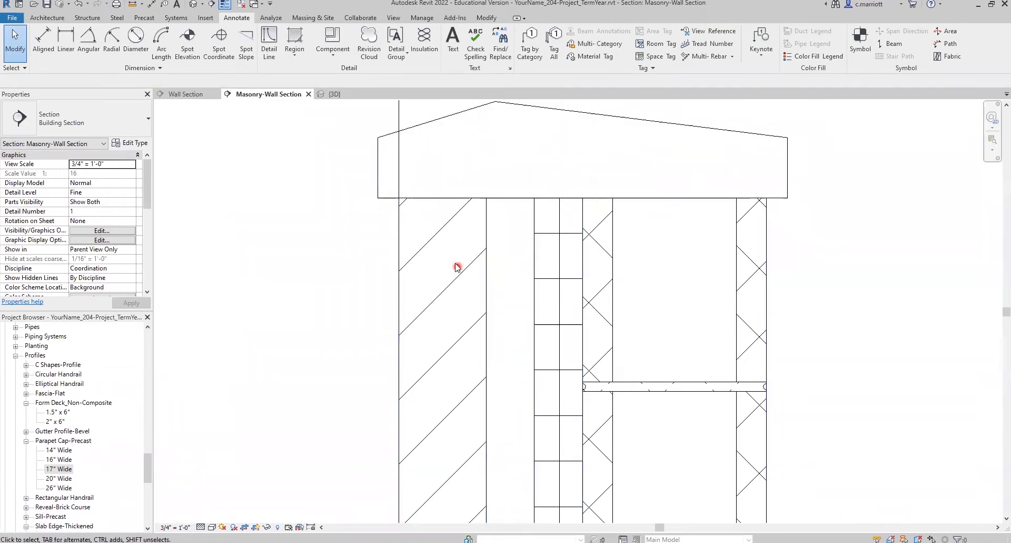
{"action": "scroll", "coordinate": [457, 271], "scroll_direction": "down", "scroll_amount": 8}
{"action": "scroll", "coordinate": [459, 293], "scroll_direction": "down", "scroll_amount": 2}
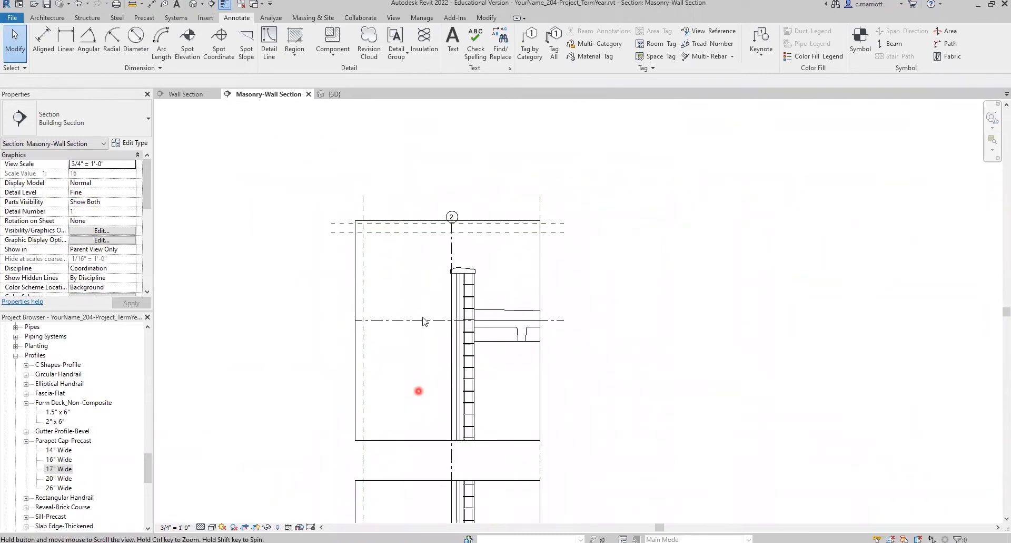
{"action": "scroll", "coordinate": [461, 380], "scroll_direction": "up", "scroll_amount": 3}
{"action": "scroll", "coordinate": [527, 404], "scroll_direction": "up", "scroll_amount": 3}
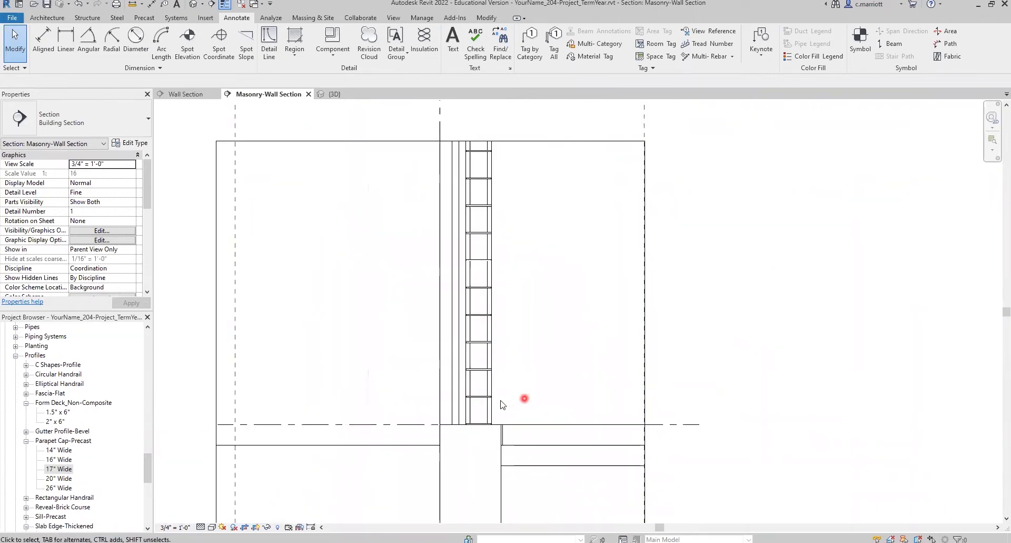
Search the Autodesk family library for brick and load the Bricks-Section detail family into the project.
{"action": "left_click", "coordinate": [554, 351]}
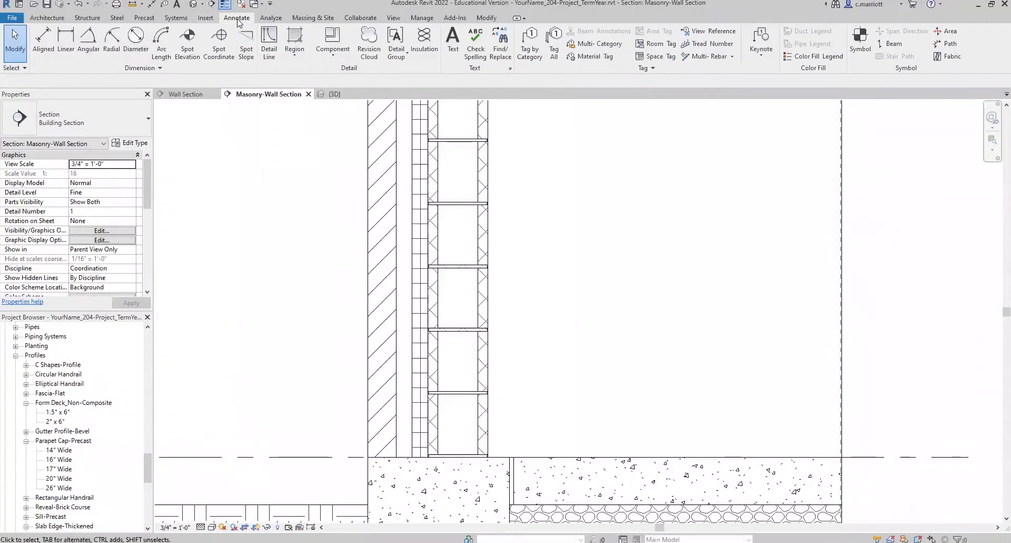
{"action": "left_click", "coordinate": [204, 19]}
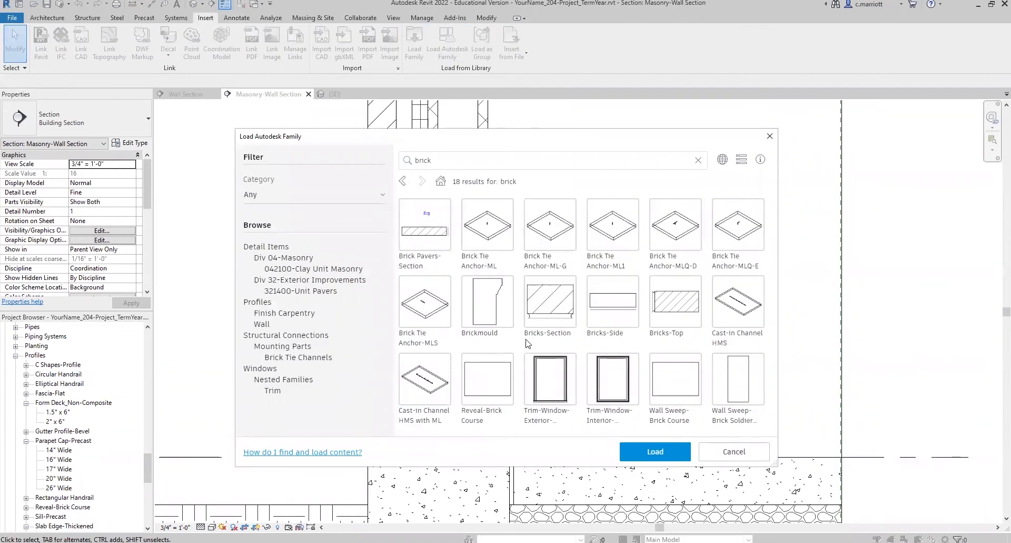
{"action": "left_click", "coordinate": [539, 316]}
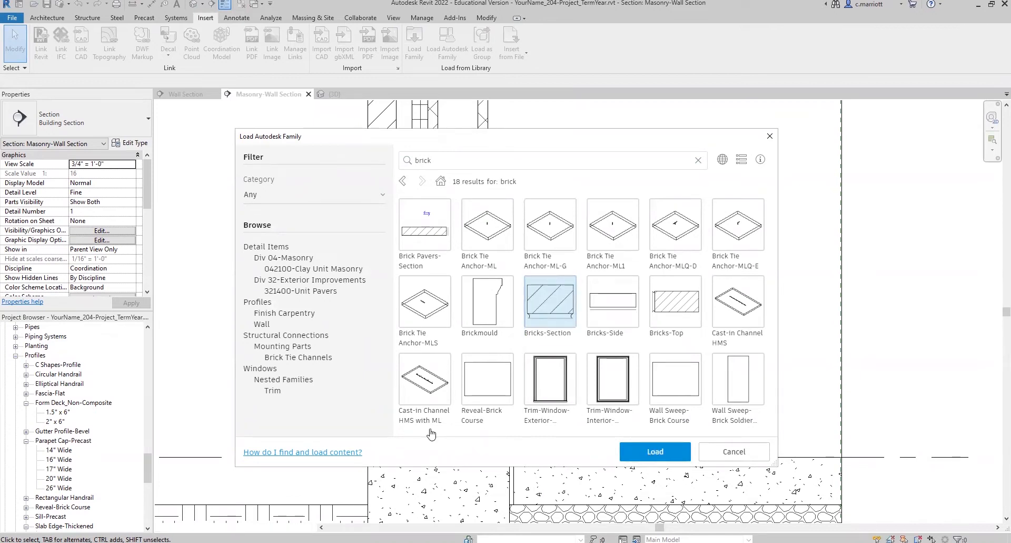
{"action": "left_click", "coordinate": [648, 452]}
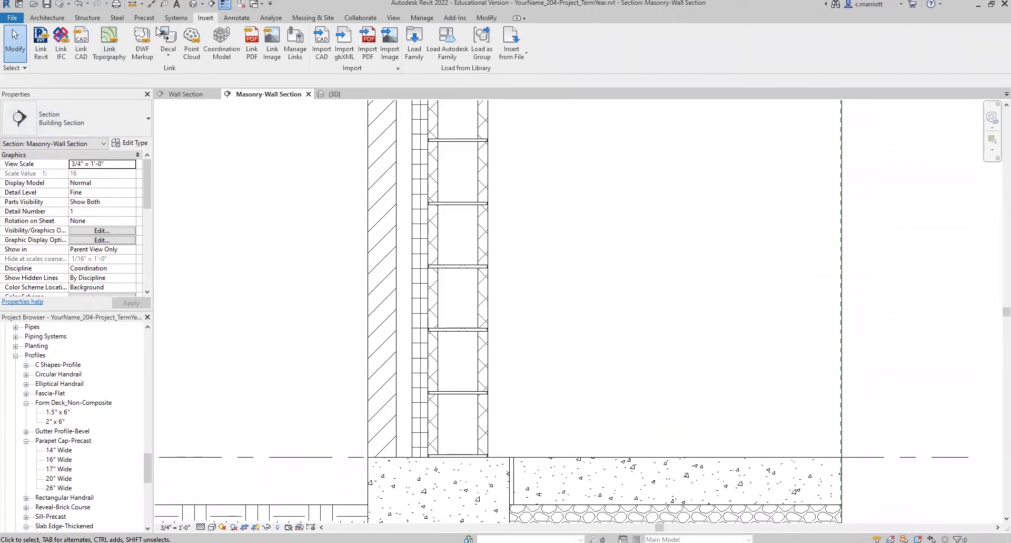
Place one Bricks-Section : Standard - 3/8" Joint detail component at the brick wythe's outer base corner on top of the foundation wall.
{"action": "left_click", "coordinate": [236, 18]}
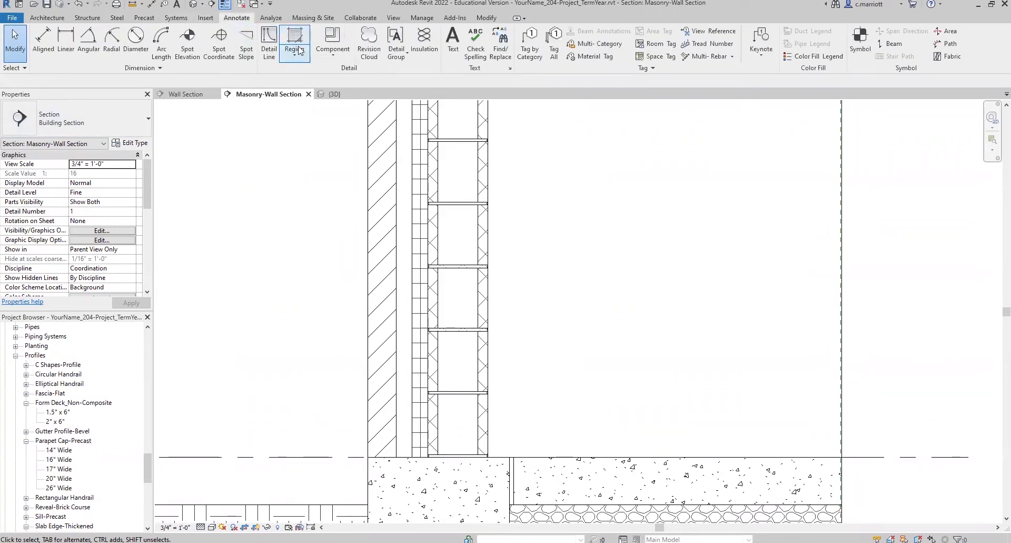
{"action": "left_click", "coordinate": [332, 38]}
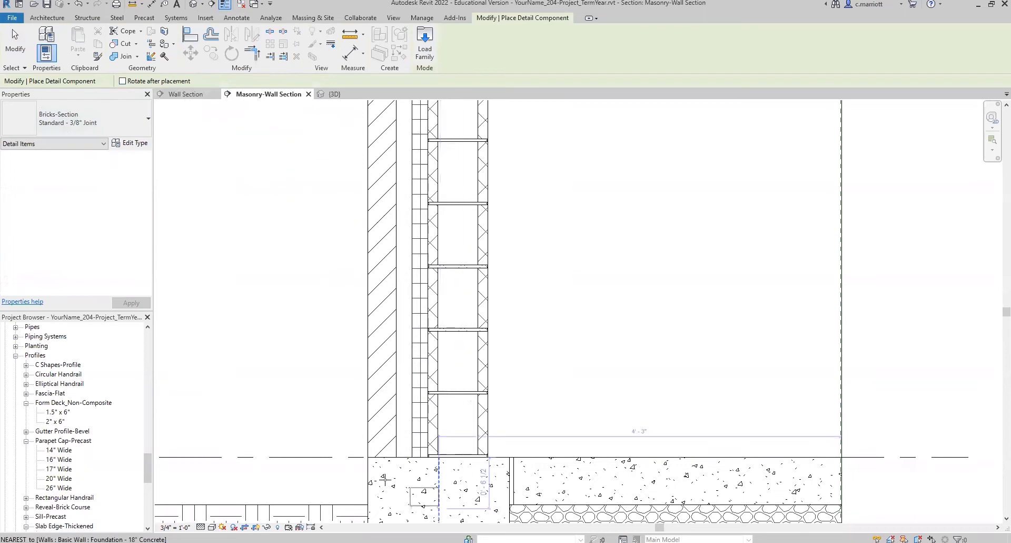
{"action": "scroll", "coordinate": [364, 453], "scroll_direction": "up", "scroll_amount": 3}
{"action": "scroll", "coordinate": [360, 425], "scroll_direction": "up", "scroll_amount": 3}
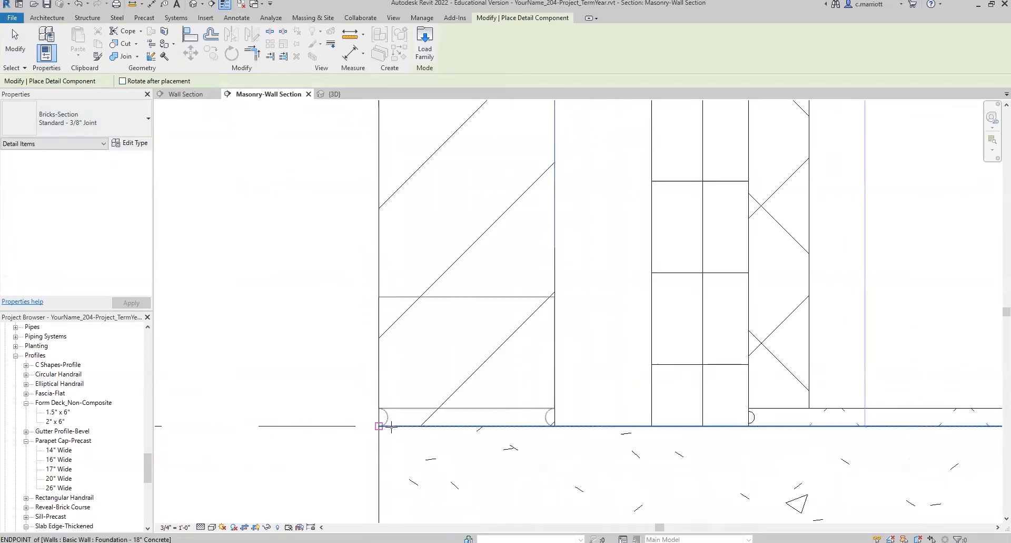
{"action": "left_click", "coordinate": [380, 425]}
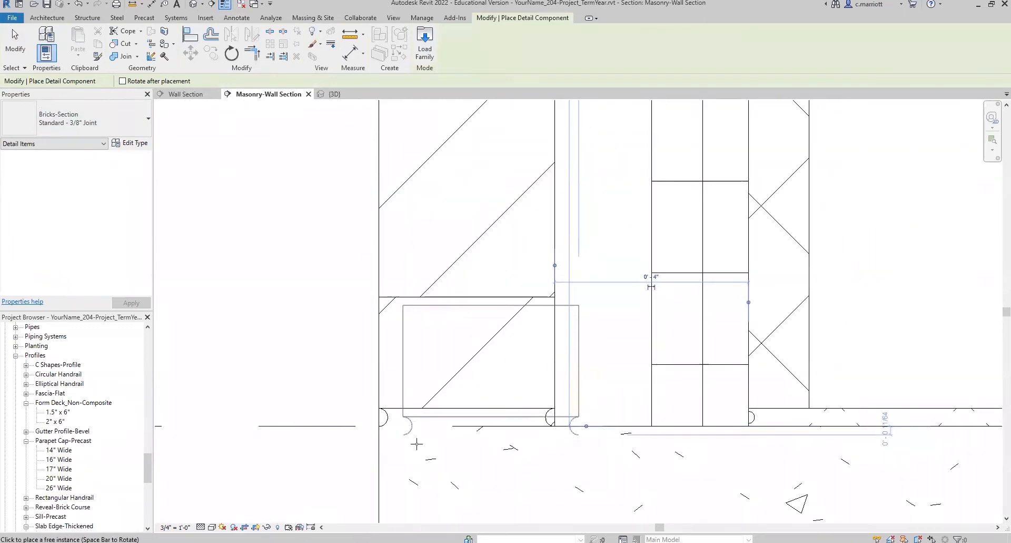
{"action": "key", "text": "Escape"}
{"action": "key", "text": "Escape"}
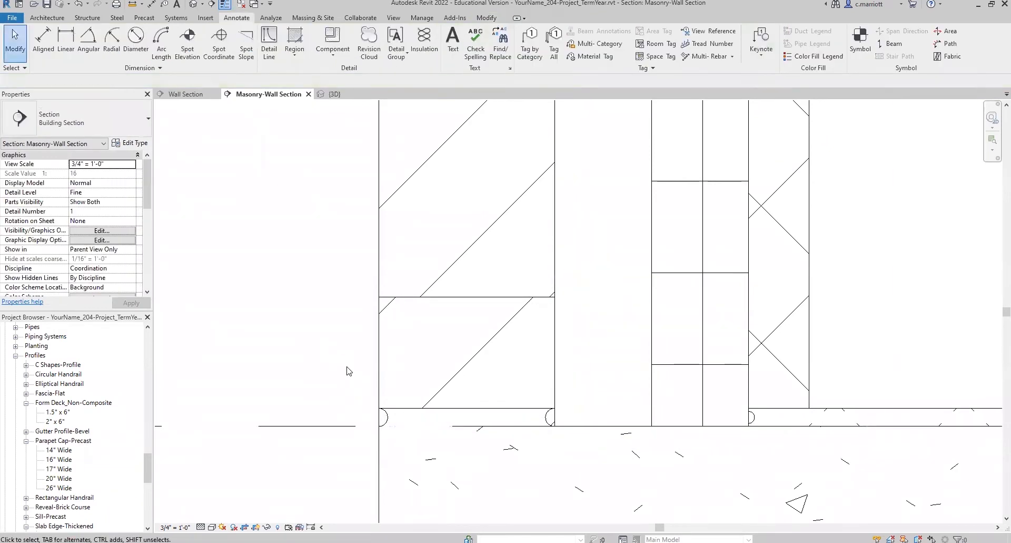
Copy the base brick detail upward twice with multiple copying, stacking each copy directly on the course below.
{"action": "scroll", "coordinate": [369, 372], "scroll_direction": "down", "scroll_amount": 3}
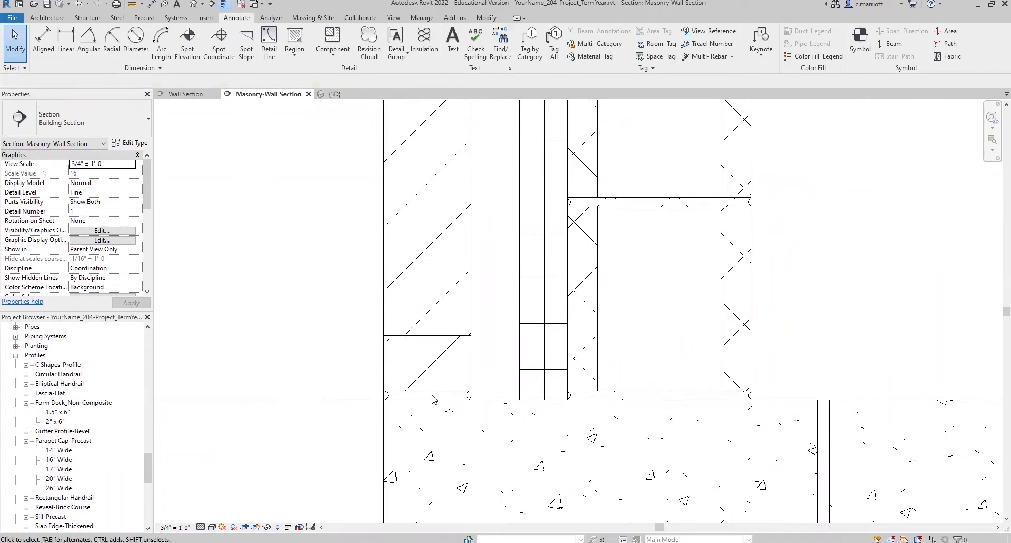
{"action": "scroll", "coordinate": [411, 371], "scroll_direction": "down", "scroll_amount": 3}
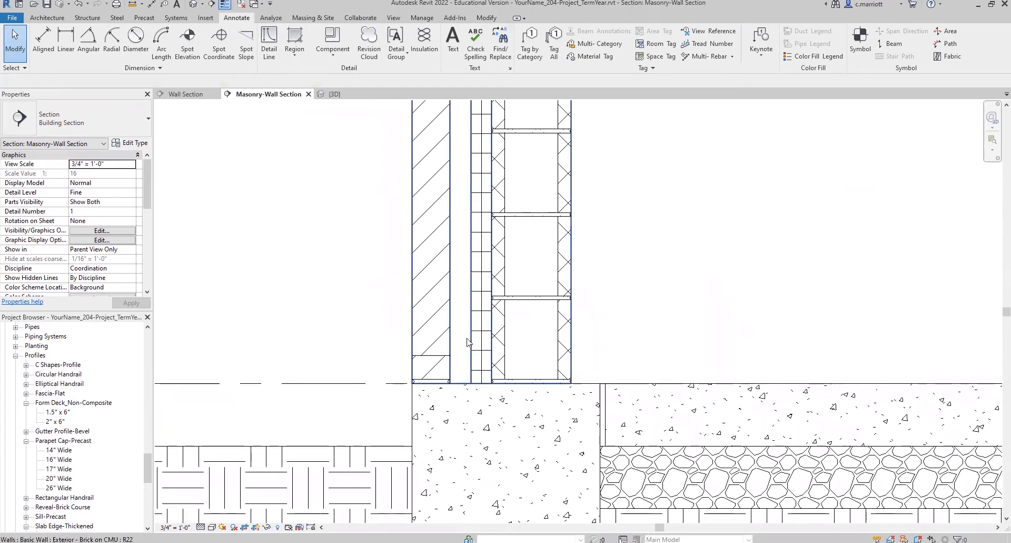
{"action": "scroll", "coordinate": [442, 369], "scroll_direction": "up", "scroll_amount": 2}
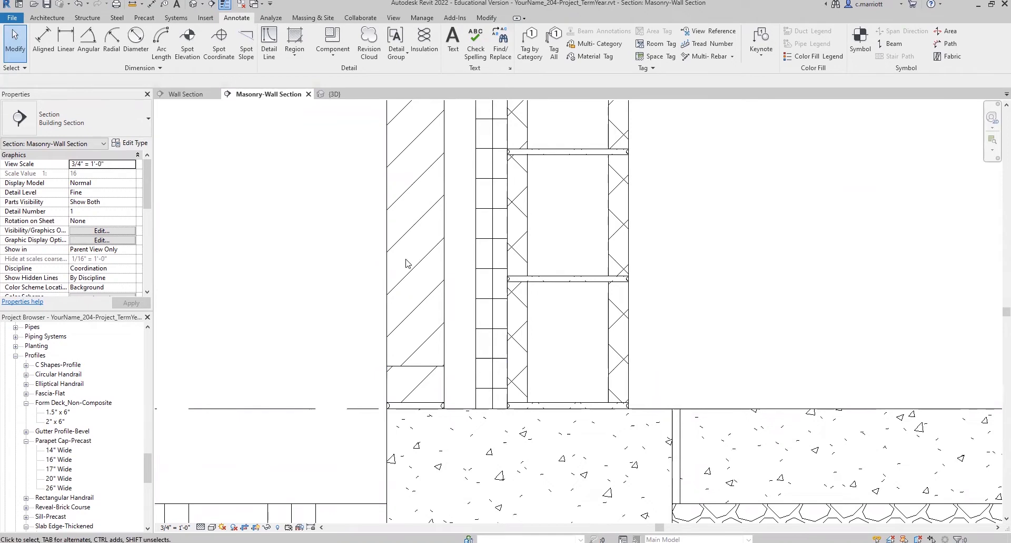
{"action": "scroll", "coordinate": [432, 421], "scroll_direction": "up", "scroll_amount": 2}
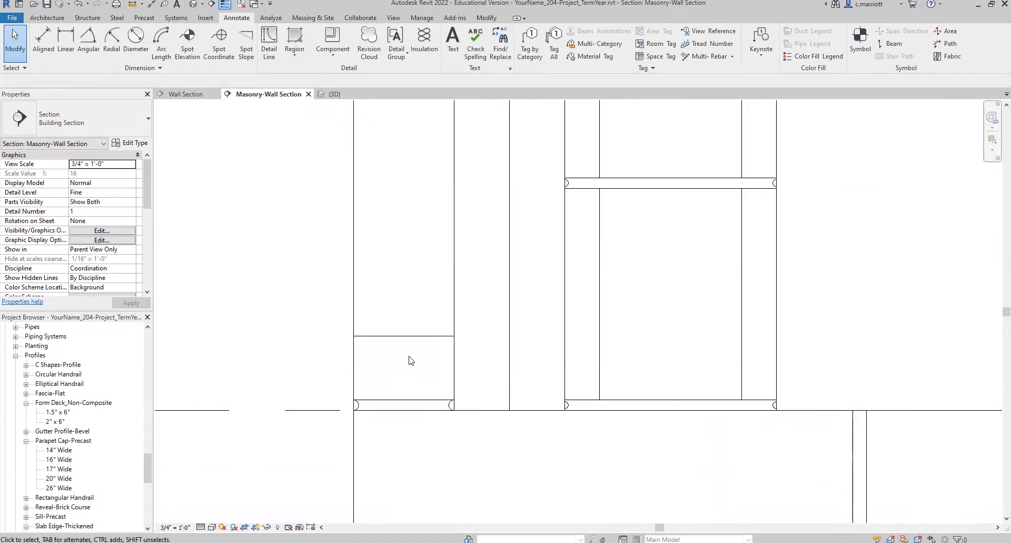
{"action": "left_click", "coordinate": [397, 340]}
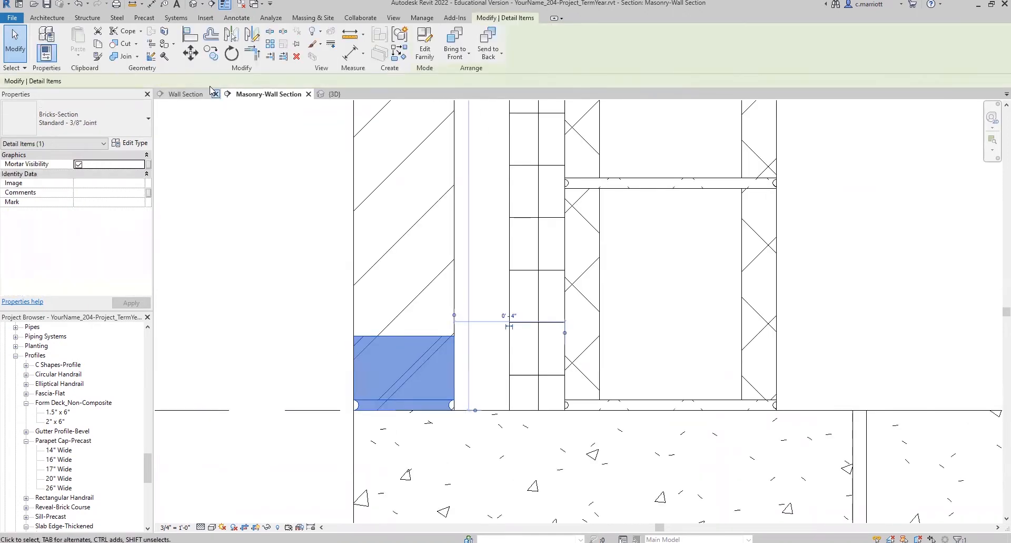
{"action": "left_click", "coordinate": [210, 55]}
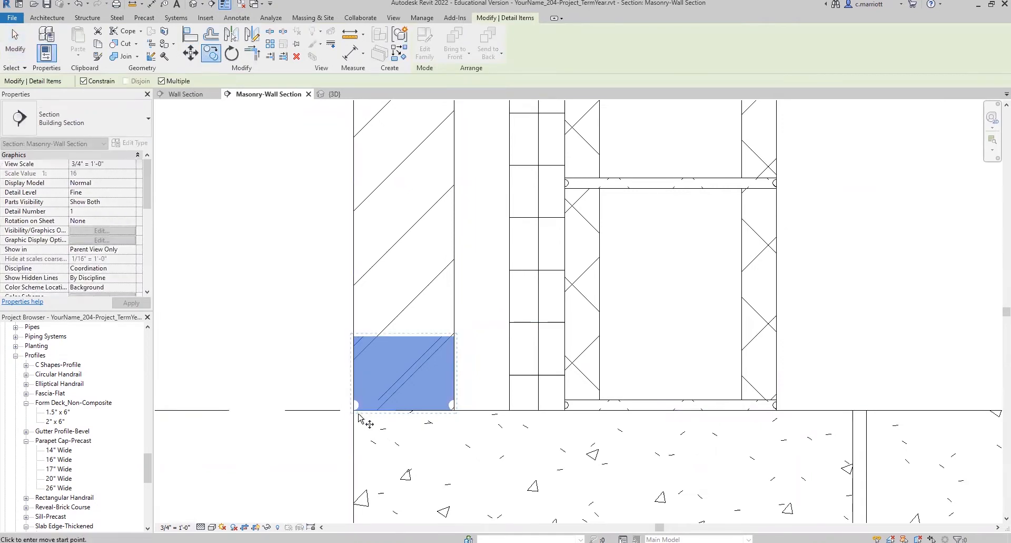
{"action": "left_click", "coordinate": [354, 409]}
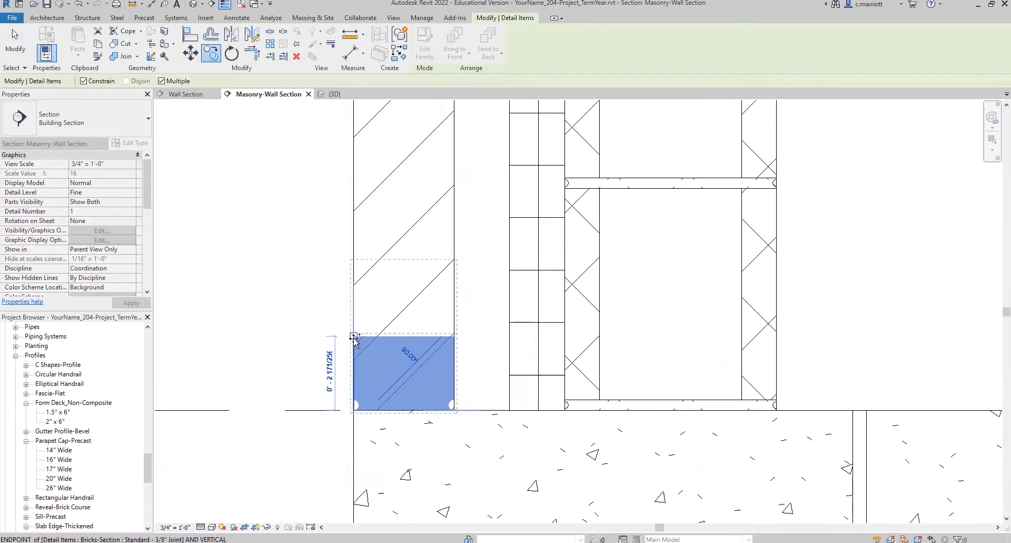
{"action": "left_click", "coordinate": [354, 335]}
{"action": "left_click", "coordinate": [355, 262]}
{"action": "key", "text": "Escape"}
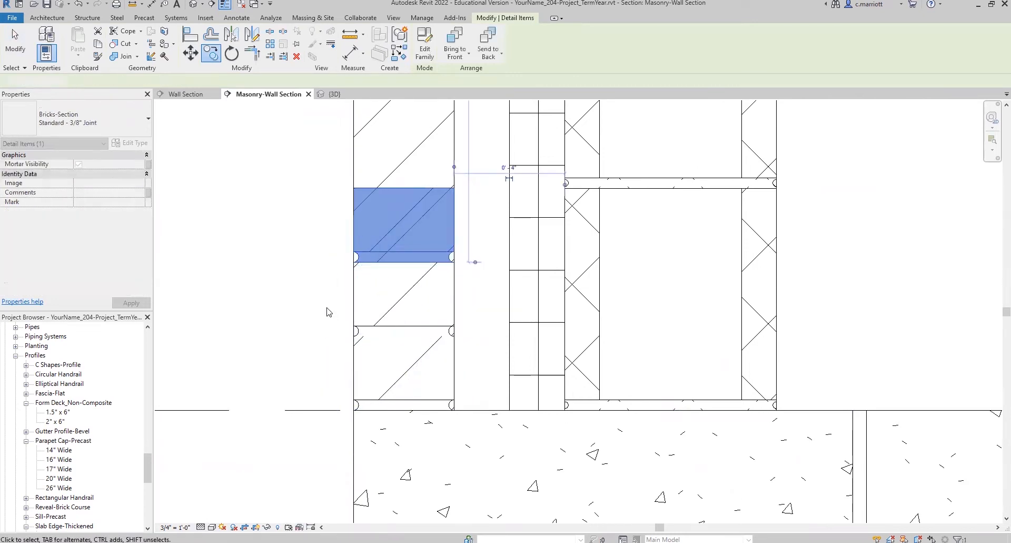
{"action": "key", "text": "Escape"}
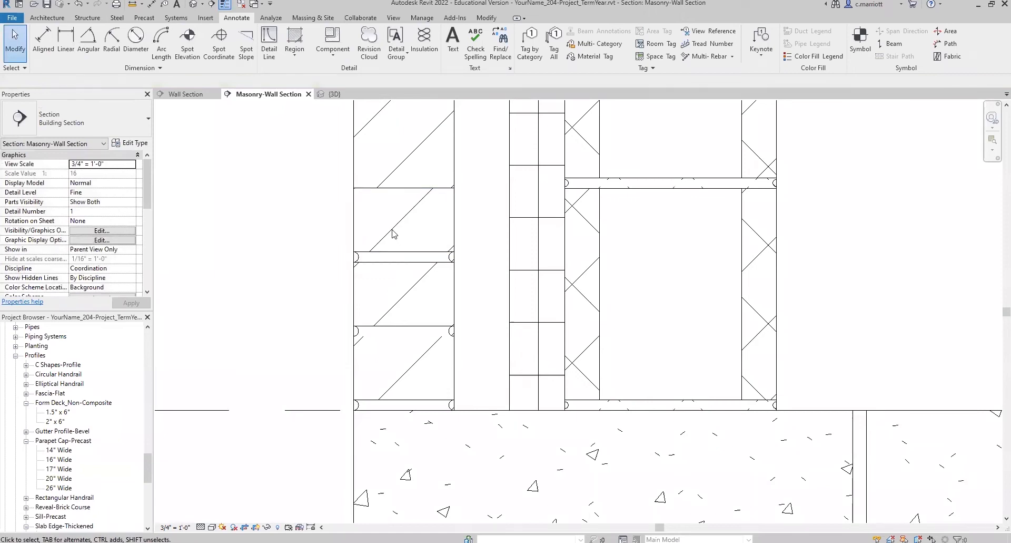
Combine the three stacked brick details into a detail group named "3 bricks".
{"action": "left_click", "coordinate": [396, 255]}
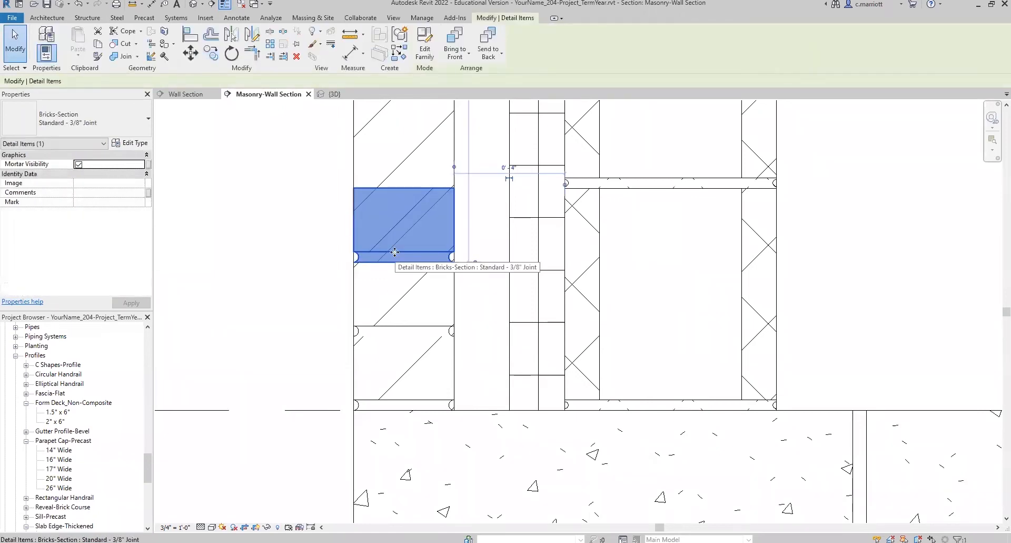
{"action": "left_click", "coordinate": [403, 331], "text": "ctrl"}
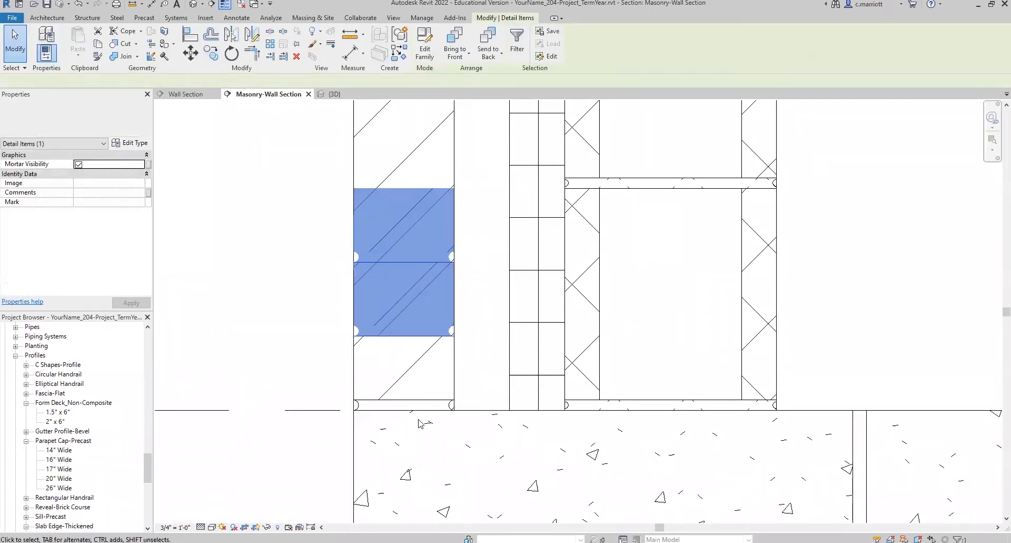
{"action": "left_click", "coordinate": [407, 399], "text": "ctrl"}
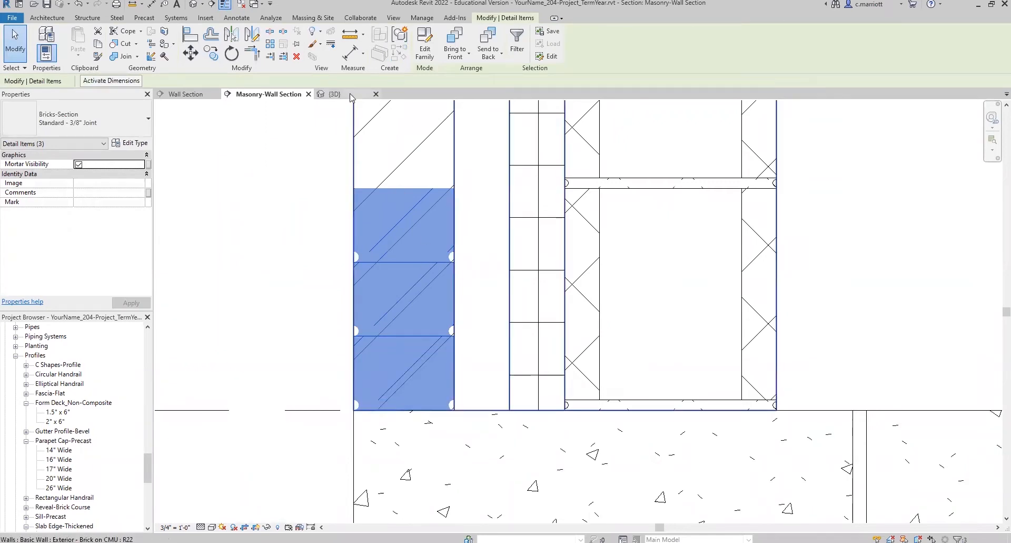
{"action": "left_click", "coordinate": [237, 17]}
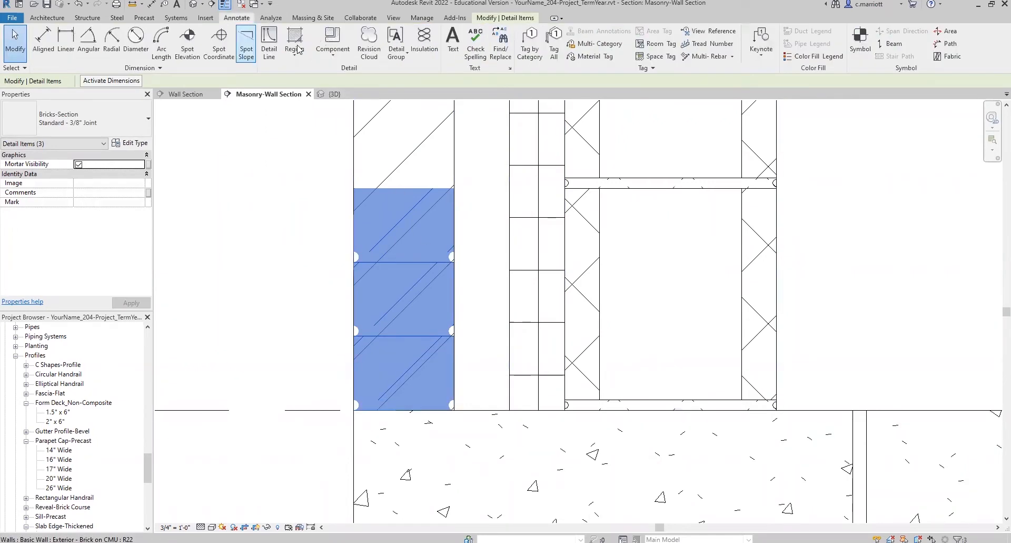
{"action": "left_click", "coordinate": [407, 65]}
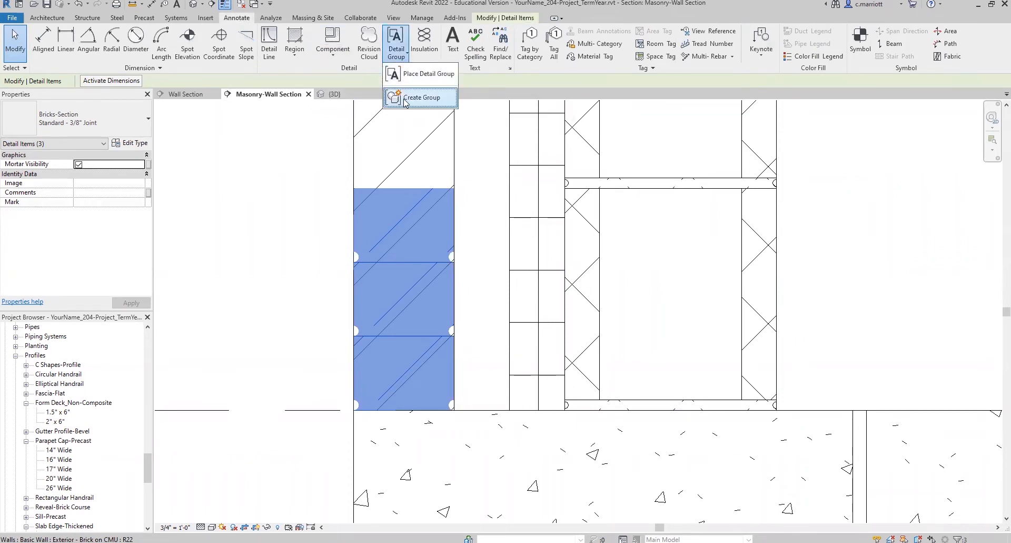
{"action": "left_click", "coordinate": [406, 102]}
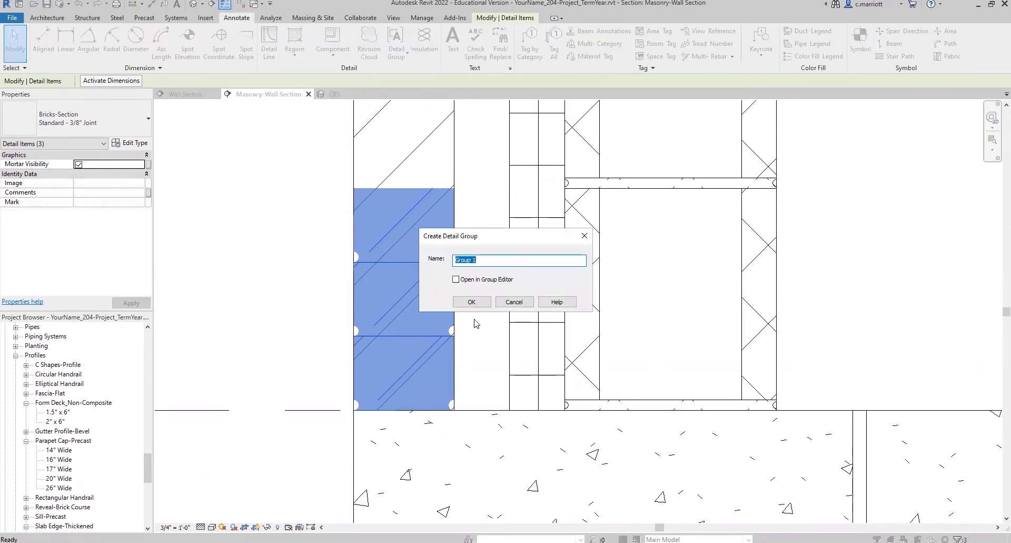
{"action": "type", "text": "3 bricks"}
{"action": "left_click", "coordinate": [472, 302]}
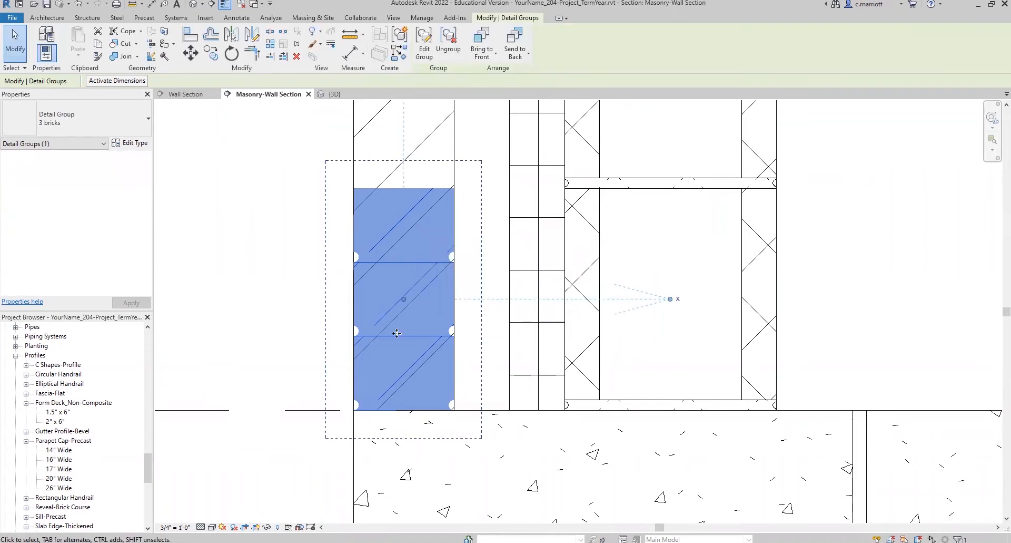
{"action": "left_click", "coordinate": [301, 296]}
{"action": "left_click", "coordinate": [391, 252]}
{"action": "left_click", "coordinate": [263, 339]}
{"action": "scroll", "coordinate": [254, 334], "scroll_direction": "down", "scroll_amount": 3}
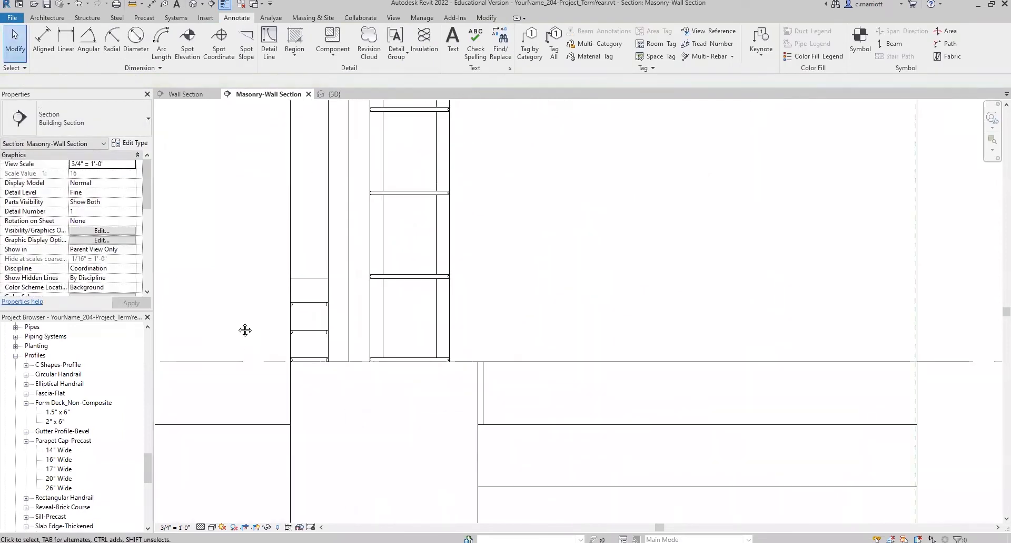
{"action": "middle_click_drag", "start_coordinate": [241, 325], "coordinate": [315, 356]}
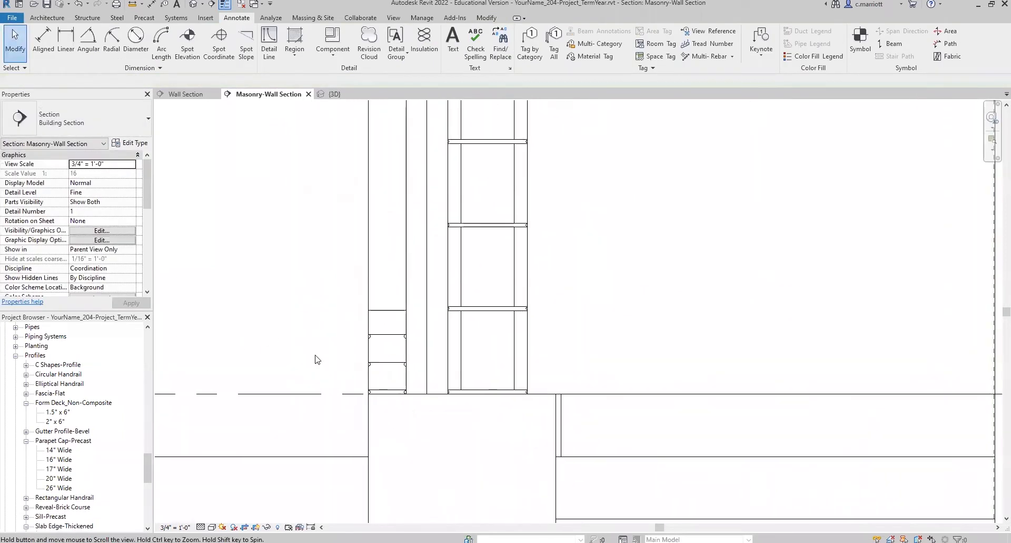
{"action": "scroll", "coordinate": [388, 342], "scroll_direction": "up", "scroll_amount": 2}
{"action": "left_click", "coordinate": [389, 350]}
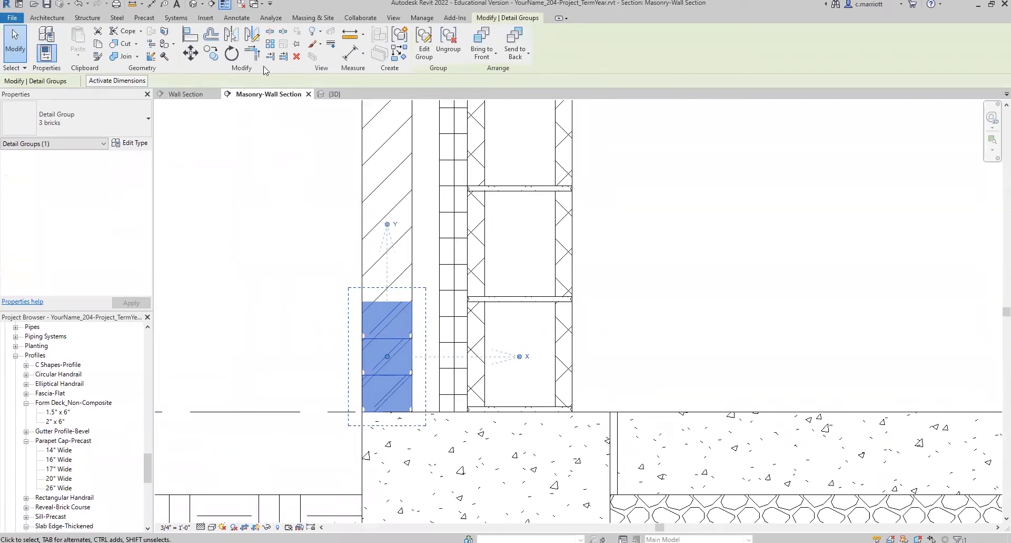
{"action": "left_click", "coordinate": [270, 43]}
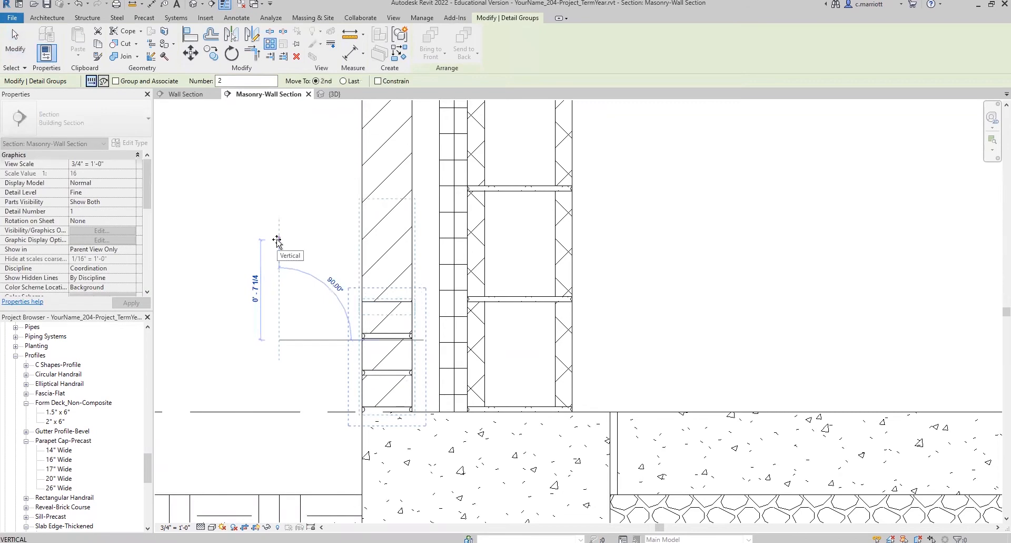
{"action": "key", "text": "Escape"}
{"action": "key", "text": "Escape"}
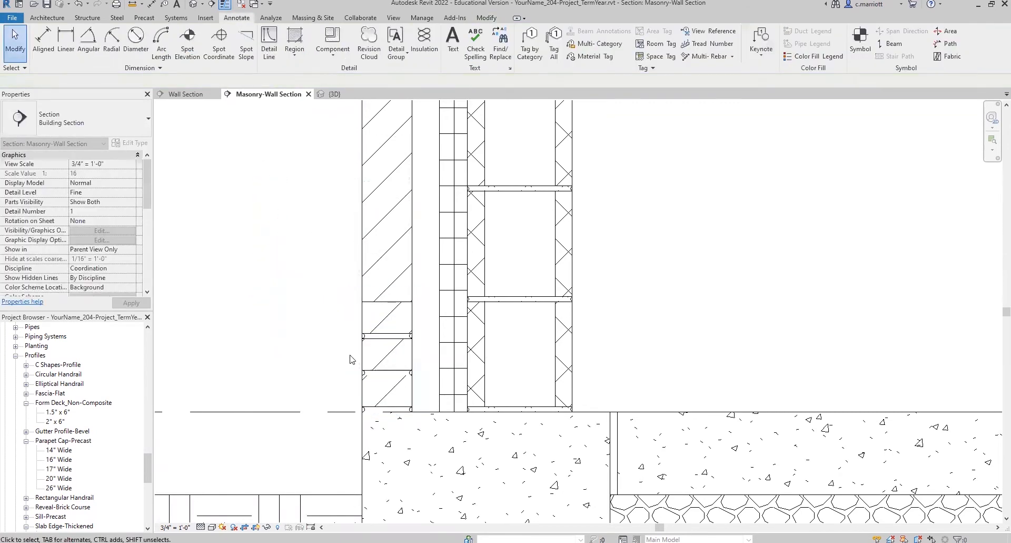
Array the "3 bricks" detail group vertically up the wall with 40 items, ungrouped, at 8" spacing to the second item.
{"action": "left_click", "coordinate": [390, 345]}
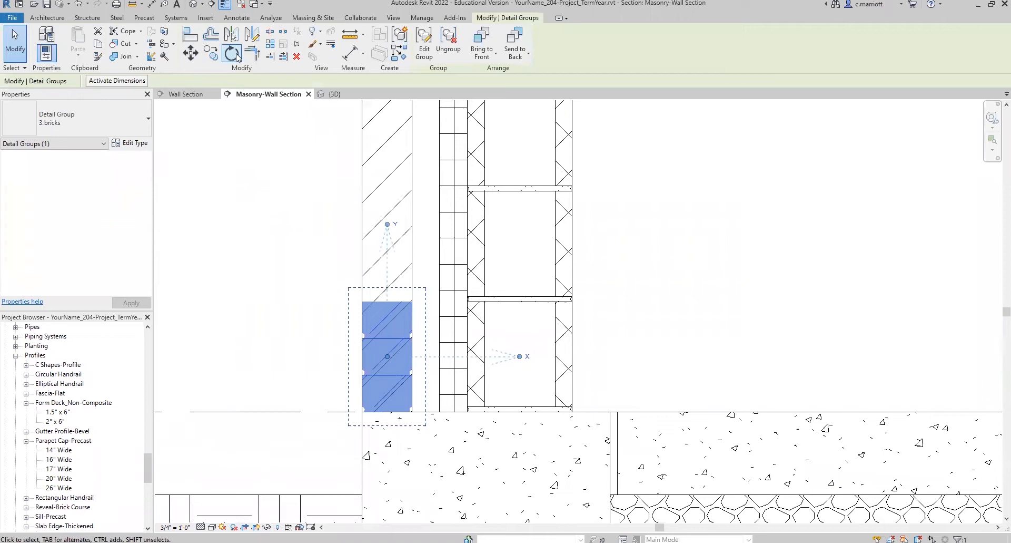
{"action": "left_click", "coordinate": [270, 44]}
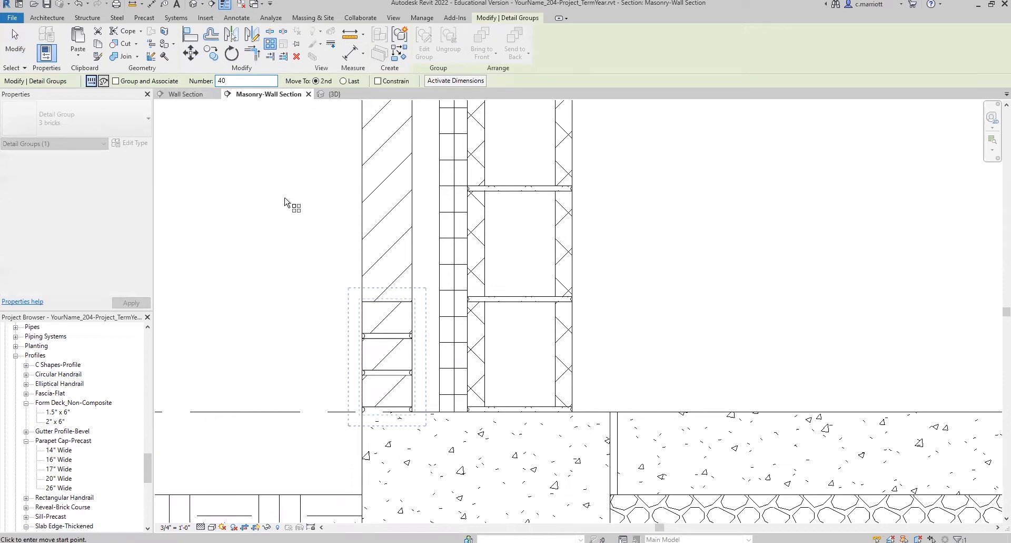
{"action": "scroll", "coordinate": [368, 294], "scroll_direction": "up", "scroll_amount": 2}
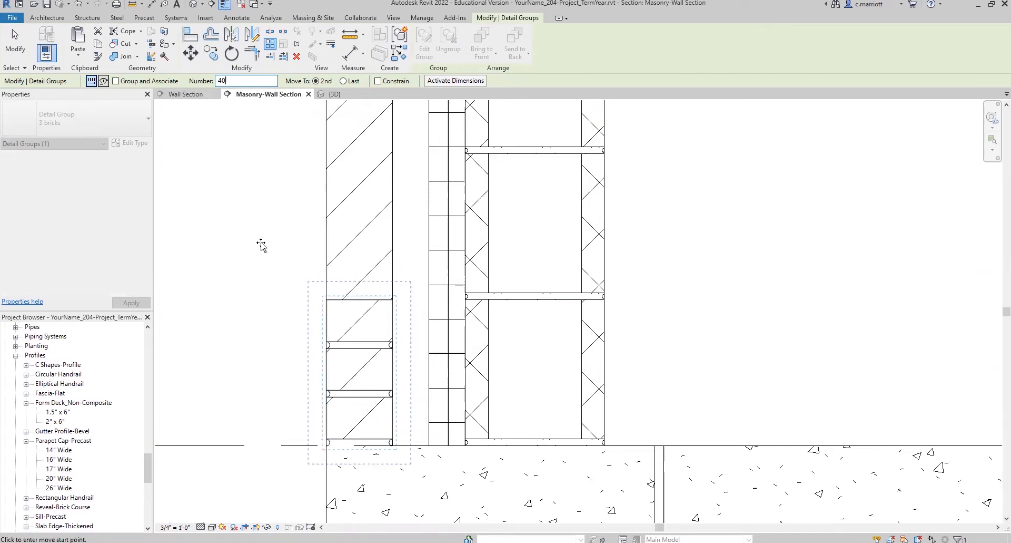
{"action": "left_click", "coordinate": [264, 288]}
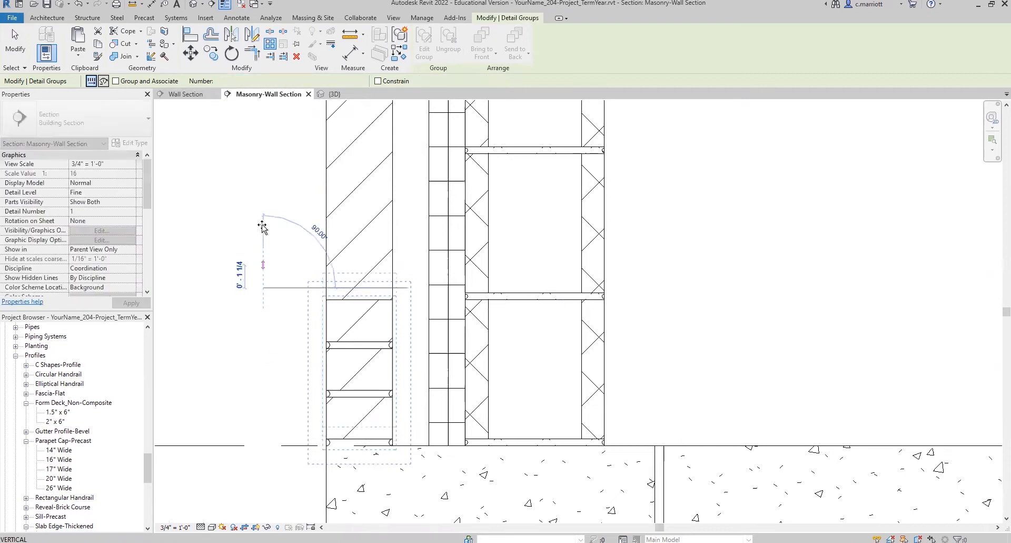
{"action": "type", "text": "8"}
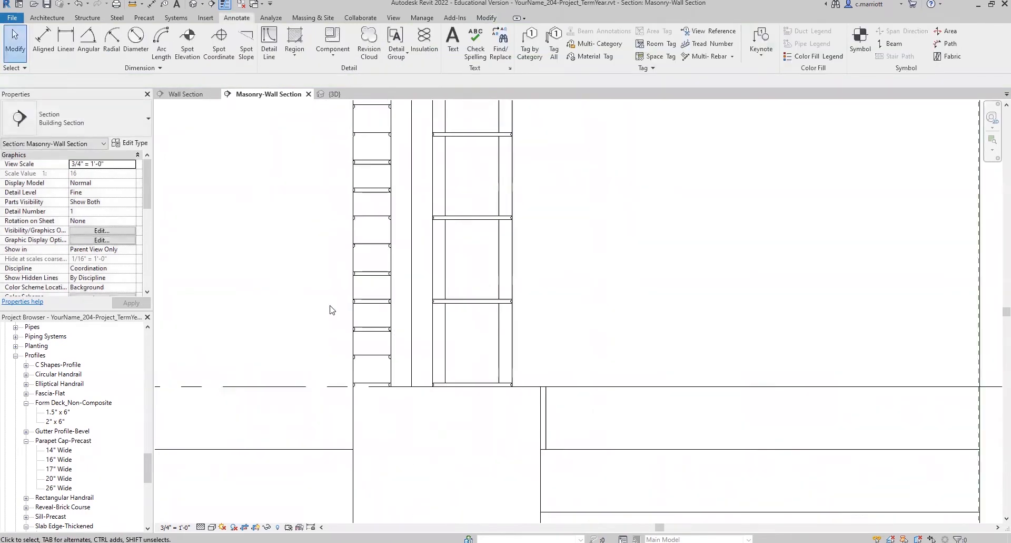
Examine the arrayed brick coursing from the foundation up to the underside of the parapet cap.
{"action": "scroll", "coordinate": [330, 306], "scroll_direction": "down", "scroll_amount": 3}
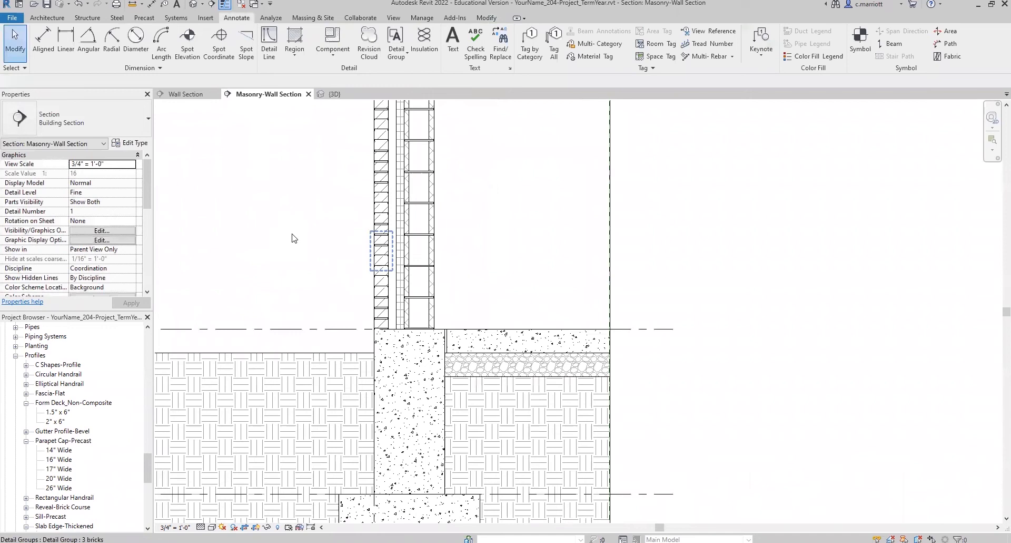
{"action": "scroll", "coordinate": [294, 238], "scroll_direction": "down", "scroll_amount": 4}
{"action": "scroll", "coordinate": [342, 154], "scroll_direction": "up", "scroll_amount": 7}
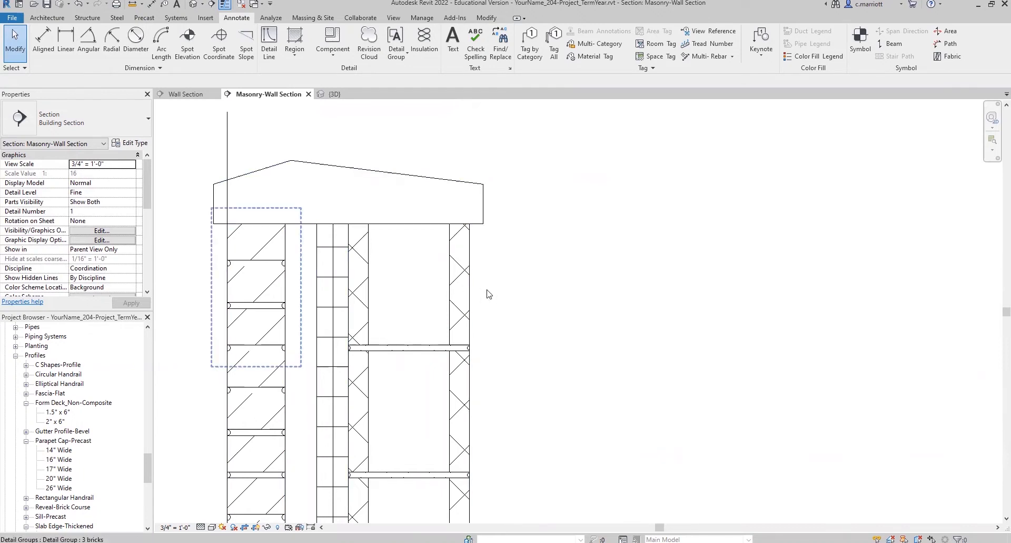
{"action": "scroll", "coordinate": [463, 286], "scroll_direction": "down", "scroll_amount": 1}
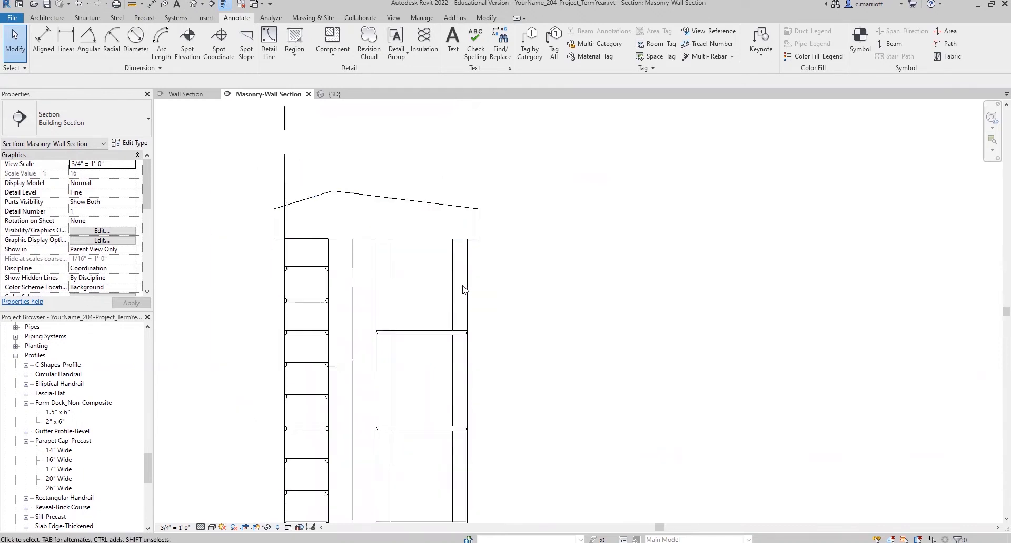
{"action": "scroll", "coordinate": [463, 288], "scroll_direction": "down", "scroll_amount": 1}
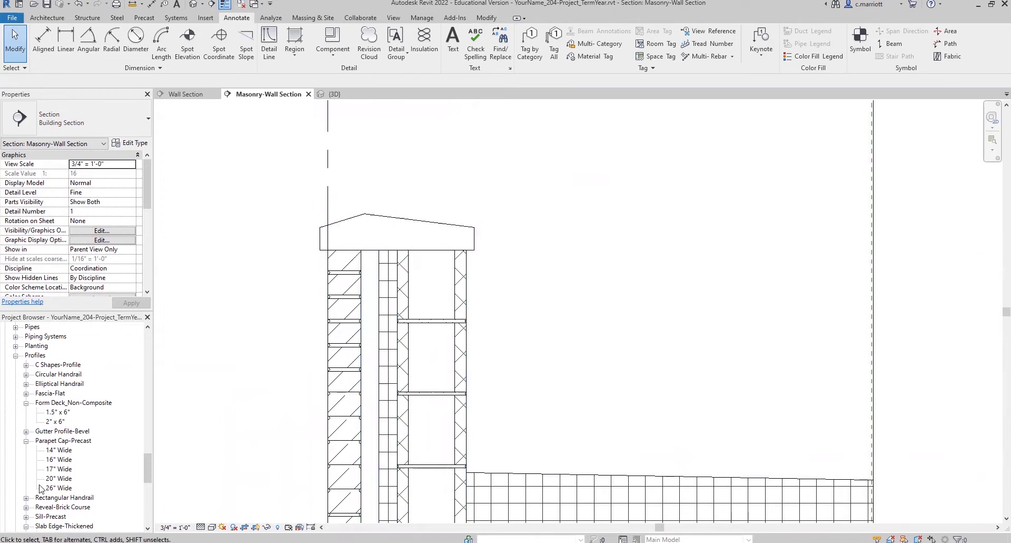
In the 3D view, set the top offset of all four Exterior - Brick on CMU walls to 2' 8.37".
{"action": "key", "text": "ctrl+Tab"}
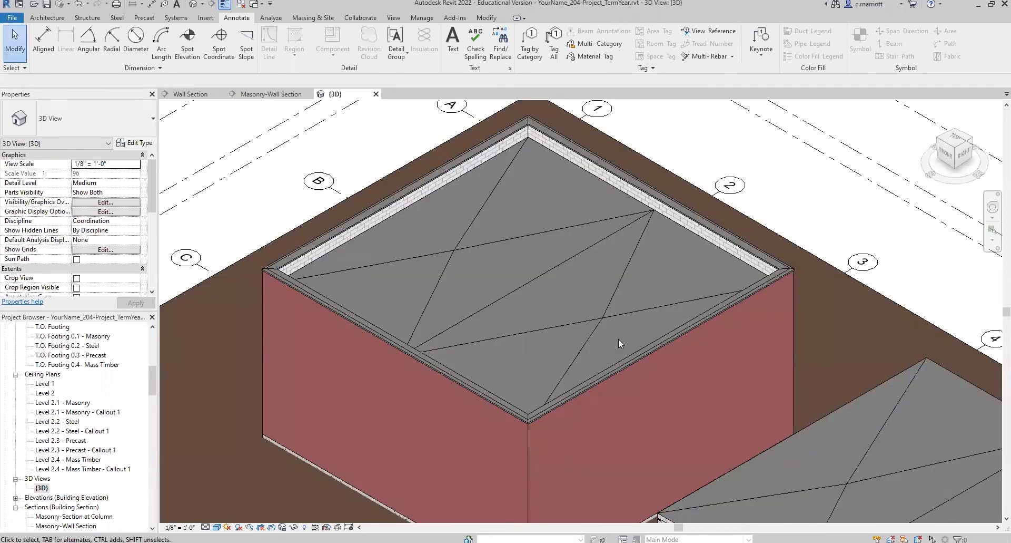
{"action": "left_click", "coordinate": [735, 315]}
{"action": "left_click", "coordinate": [85, 230]}
{"action": "type", "text": ".37"}
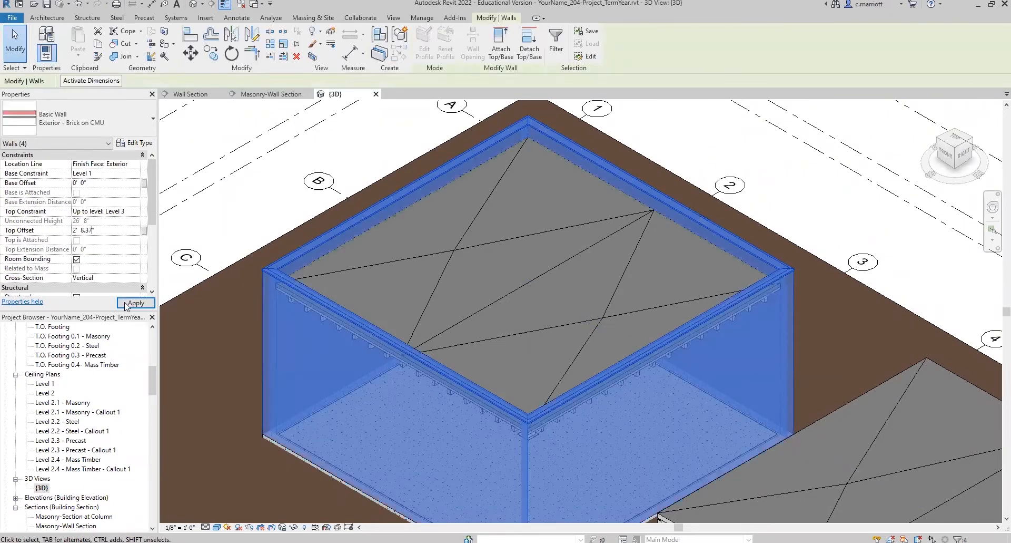
{"action": "left_click", "coordinate": [132, 303]}
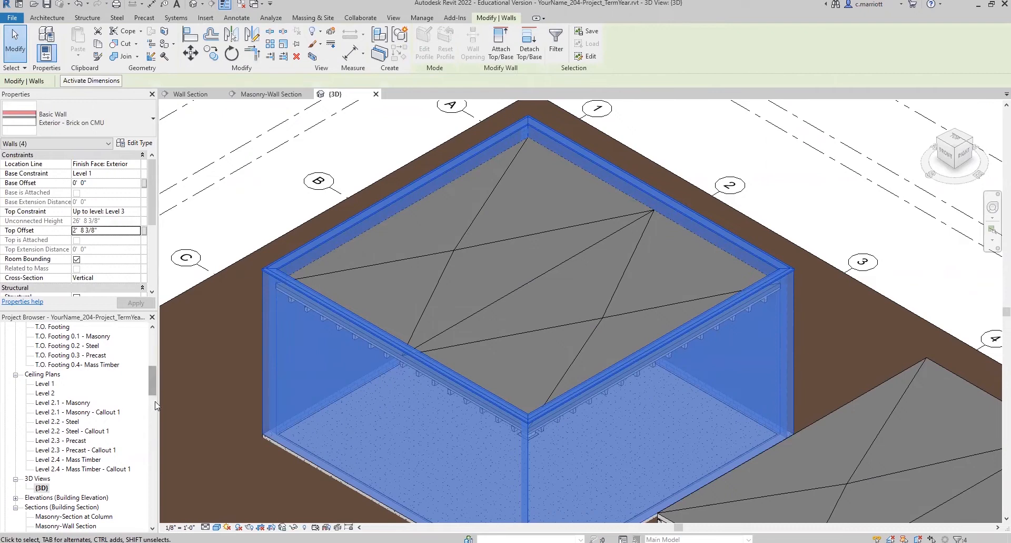
Reopen the Masonry-Wall Section view with the walls deselected and inspect the top course beneath the parapet cap.
{"action": "key", "text": "Escape"}
{"action": "scroll", "coordinate": [81, 396], "scroll_direction": "down", "scroll_amount": 5}
{"action": "double_click", "coordinate": [80, 393]}
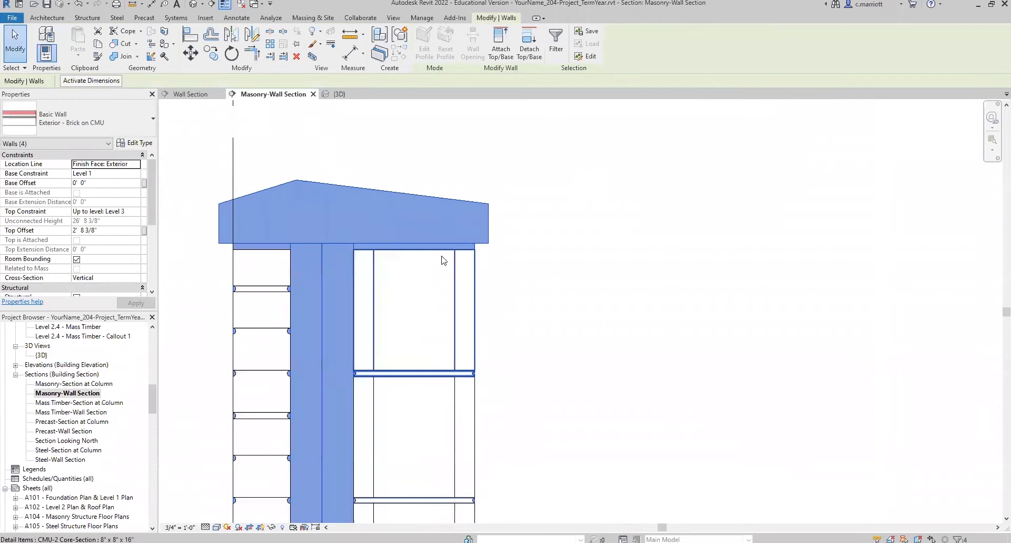
{"action": "key", "text": "Escape"}
{"action": "scroll", "coordinate": [422, 257], "scroll_direction": "up", "scroll_amount": 1}
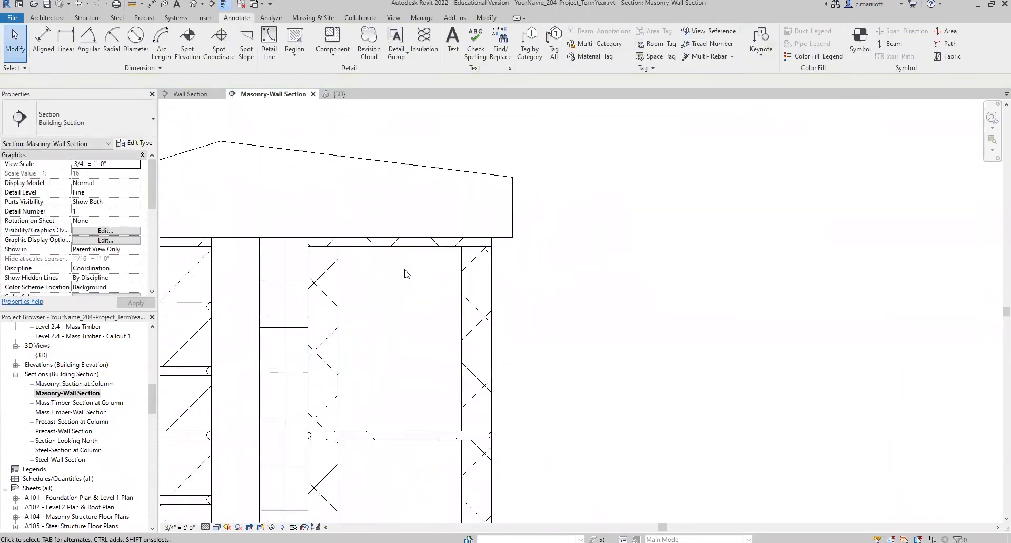
Review the project's custom line styles for a suitable hidden line to show the slab reinforcement.
{"action": "scroll", "coordinate": [406, 274], "scroll_direction": "down", "scroll_amount": 4}
{"action": "middle_click_drag", "start_coordinate": [460, 320], "coordinate": [483, 309]}
{"action": "scroll", "coordinate": [484, 307], "scroll_direction": "down", "scroll_amount": 2}
{"action": "mouse_move", "coordinate": [478, 444]}
{"action": "middle_mouse_down"}
{"action": "mouse_move", "coordinate": [476, 361]}
{"action": "mouse_move", "coordinate": [457, 338]}
{"action": "mouse_move", "coordinate": [418, 331]}
{"action": "middle_mouse_up"}
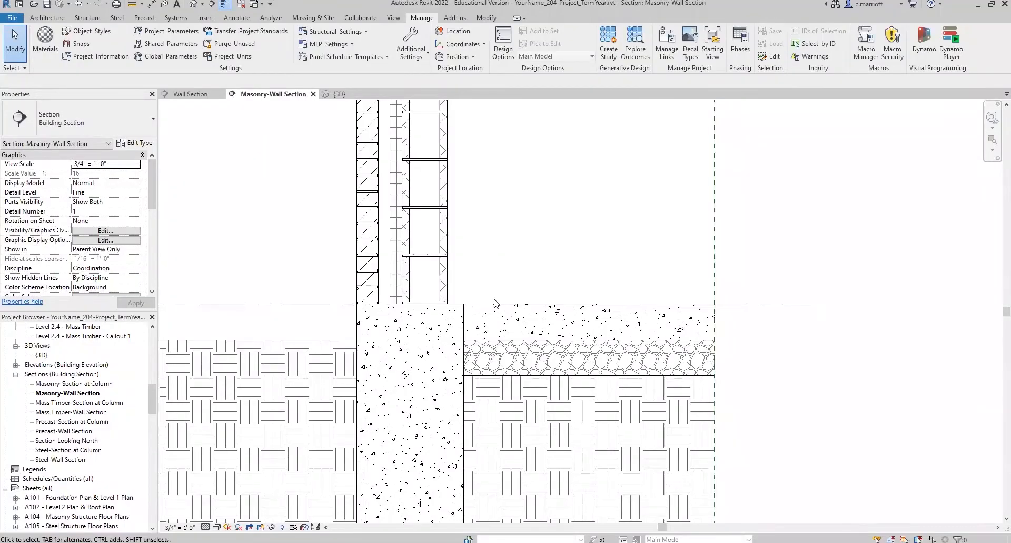
{"action": "scroll", "coordinate": [496, 316], "scroll_direction": "up", "scroll_amount": 1}
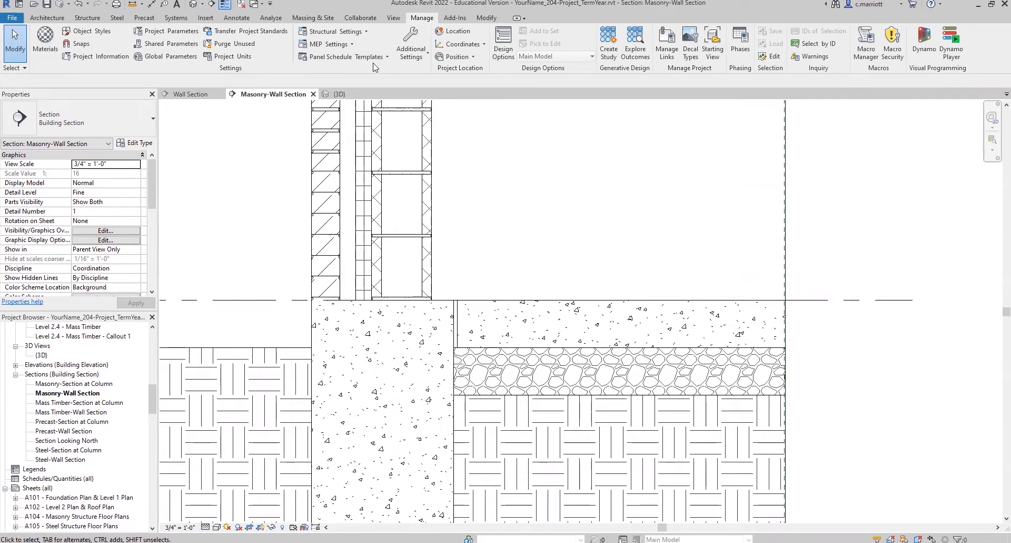
{"action": "left_click", "coordinate": [411, 55]}
{"action": "left_click", "coordinate": [403, 78]}
{"action": "scroll", "coordinate": [384, 328], "scroll_direction": "down", "scroll_amount": 5}
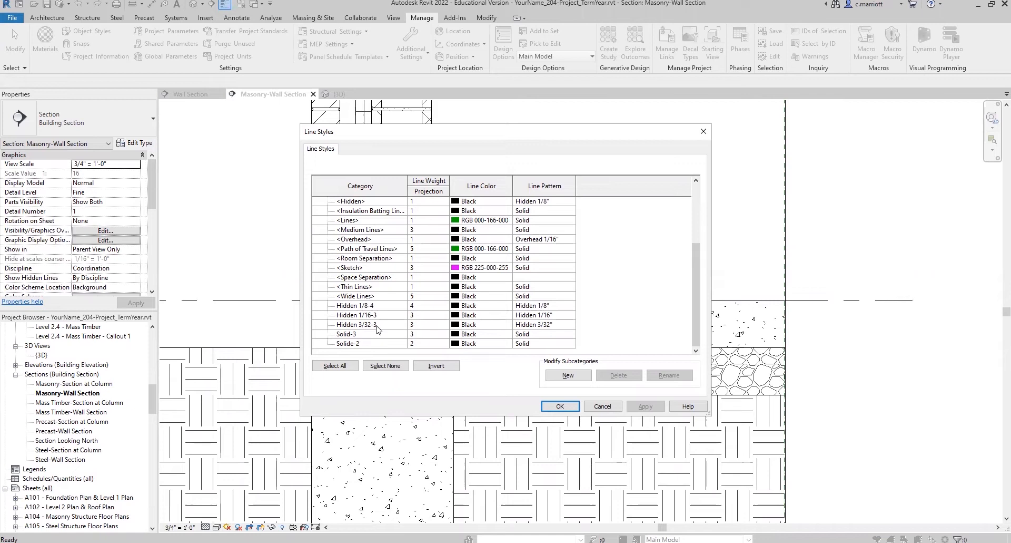
{"action": "left_click", "coordinate": [603, 407]}
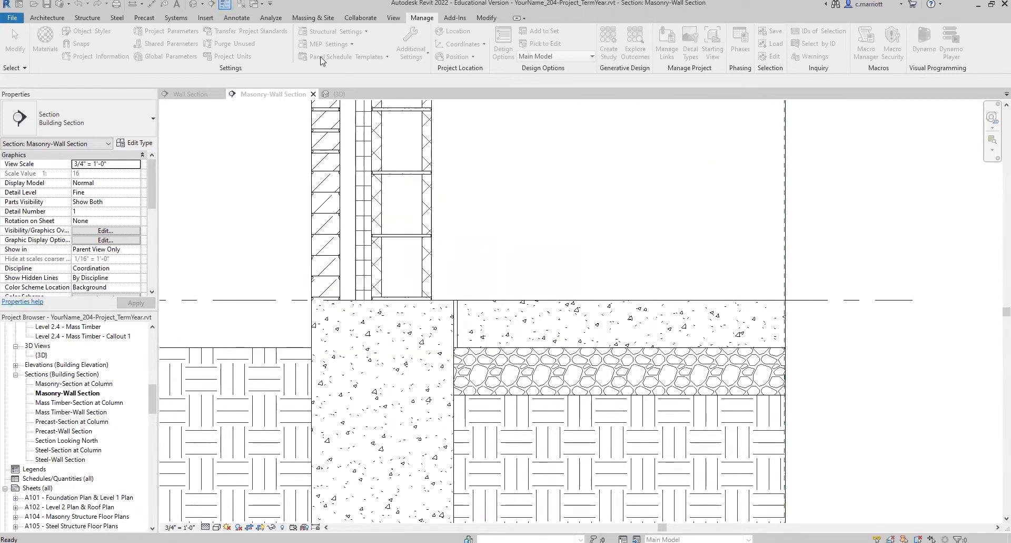
Draw a horizontal Hidden 3/32-3 detail line about 3' 10 3/4" long along the slab's underside, from the expansion joint past the view's crop edge.
{"action": "left_click", "coordinate": [234, 19]}
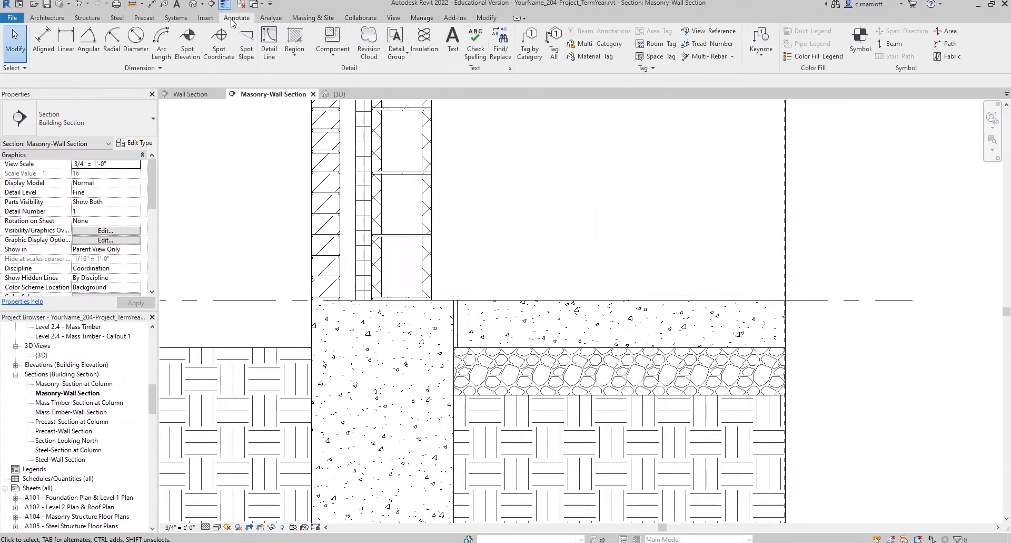
{"action": "left_click", "coordinate": [269, 49]}
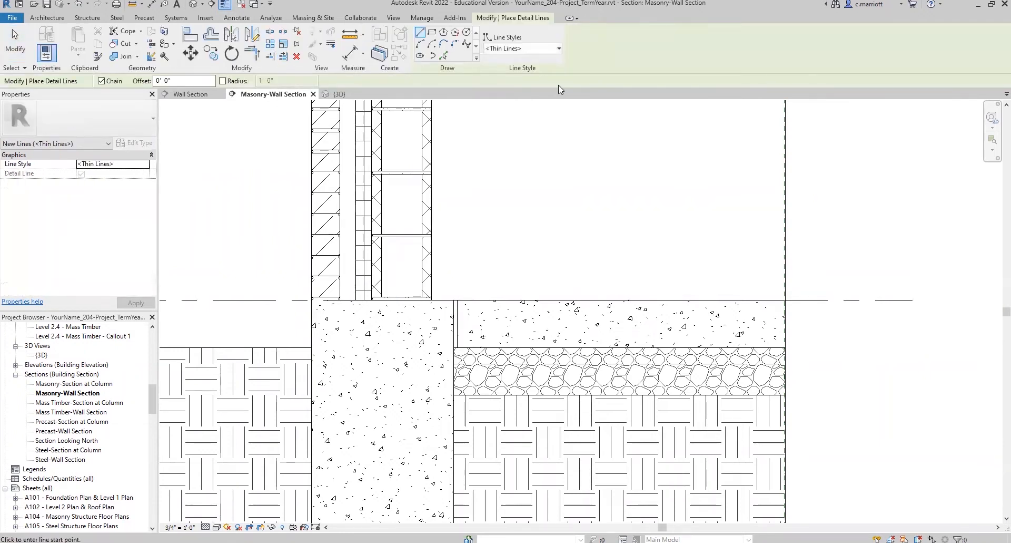
{"action": "left_click", "coordinate": [558, 48]}
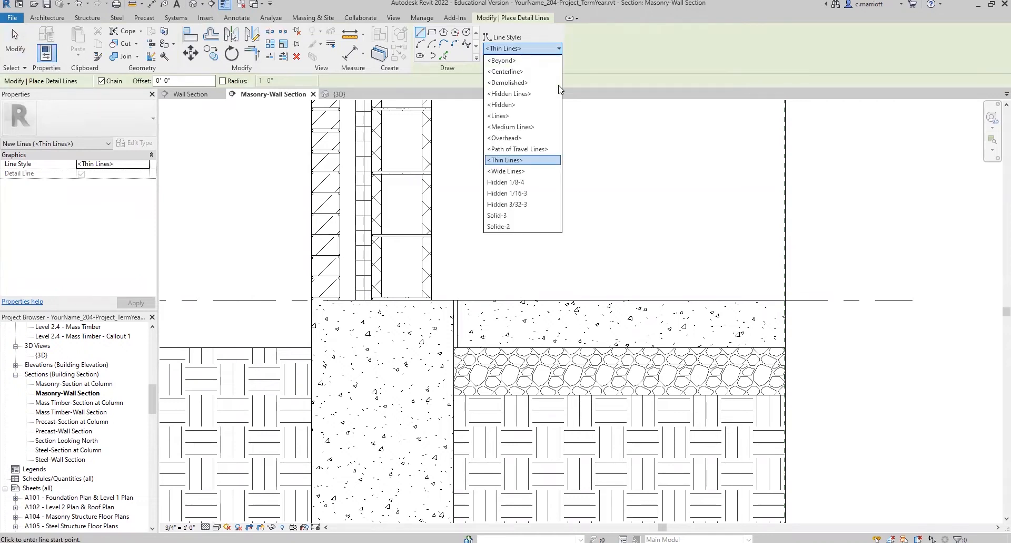
{"action": "left_click", "coordinate": [511, 206]}
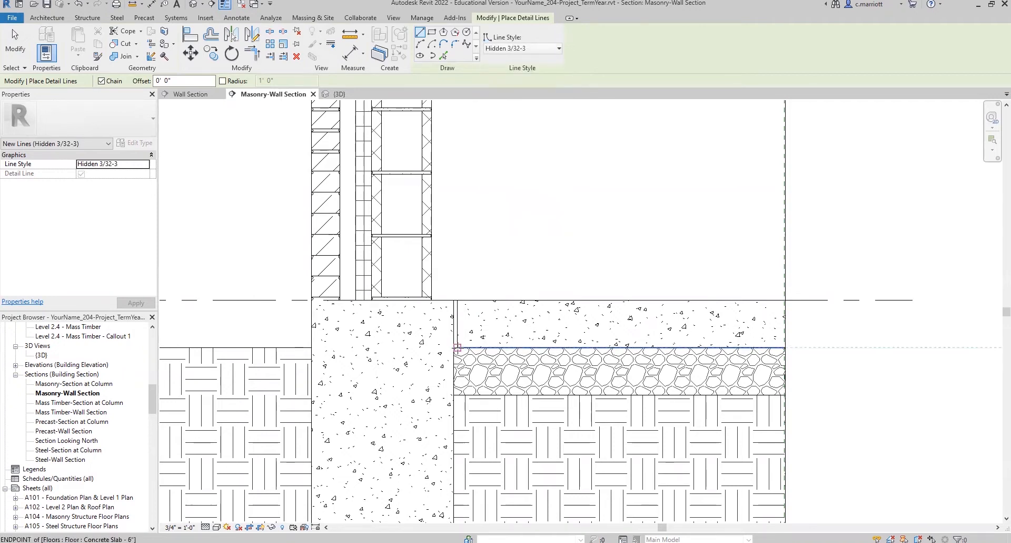
{"action": "left_click", "coordinate": [458, 347]}
{"action": "left_click", "coordinate": [826, 347]}
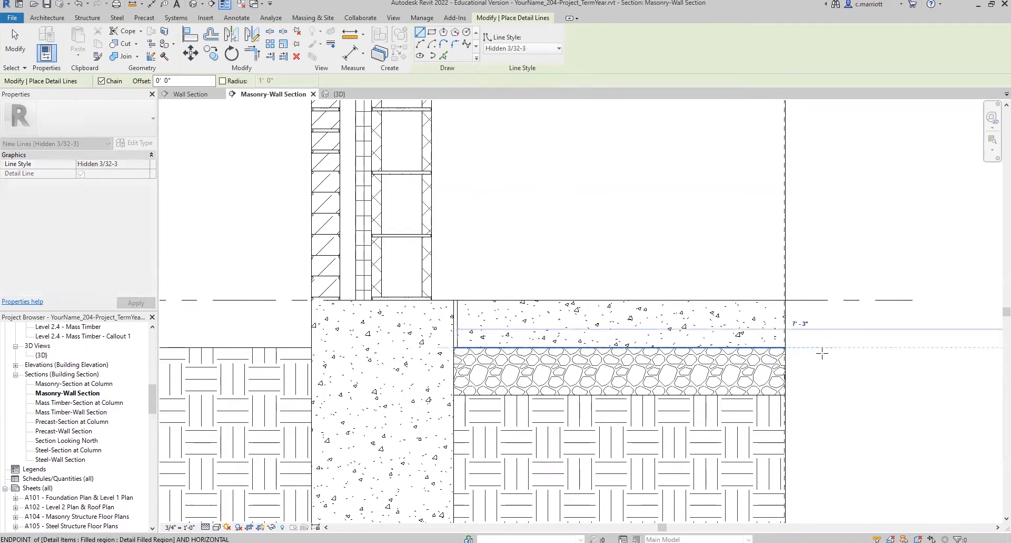
{"action": "key", "text": "Escape"}
{"action": "key", "text": "Escape"}
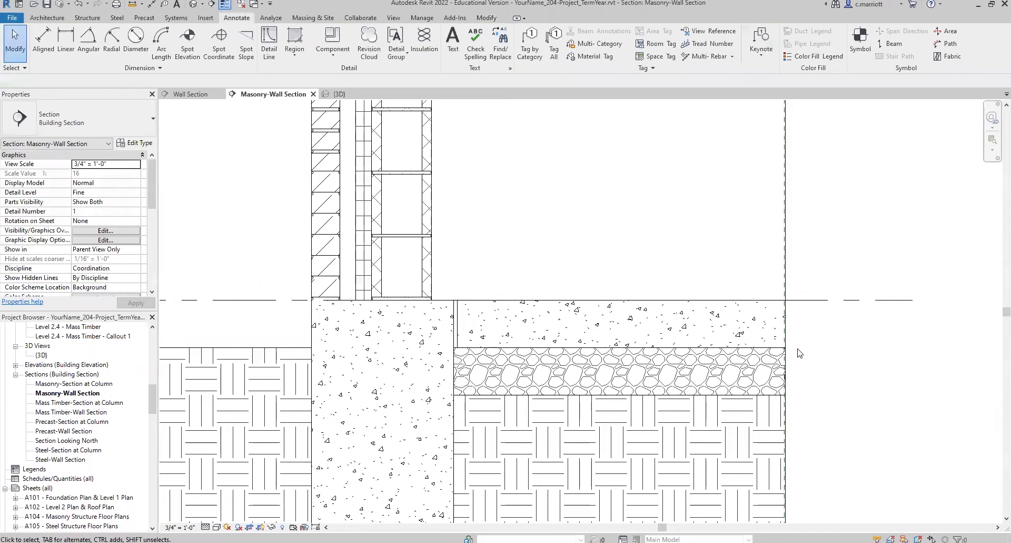
Move the hidden detail line up 2" from the underside of the slab.
{"action": "left_click", "coordinate": [801, 349]}
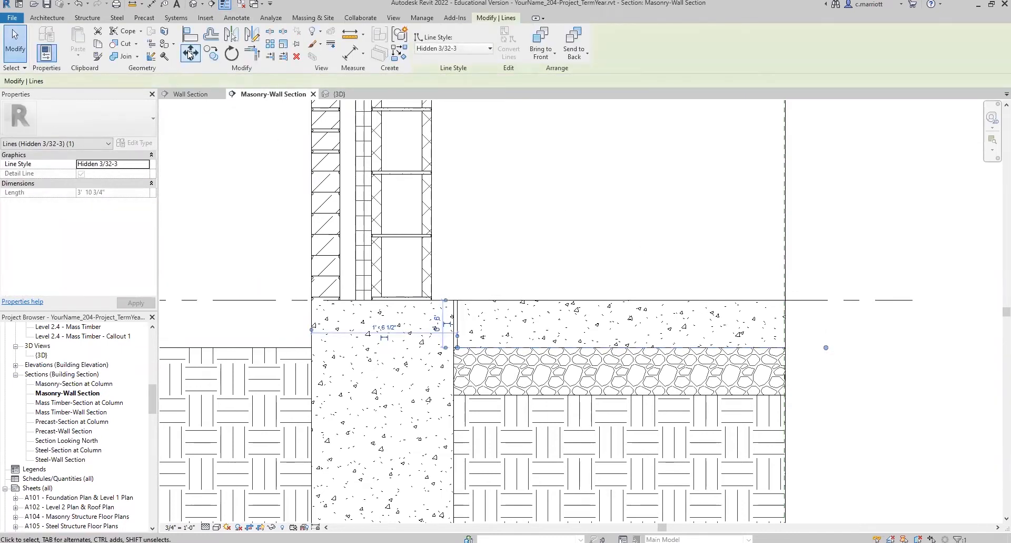
{"action": "left_click", "coordinate": [190, 54]}
{"action": "left_click", "coordinate": [604, 256]}
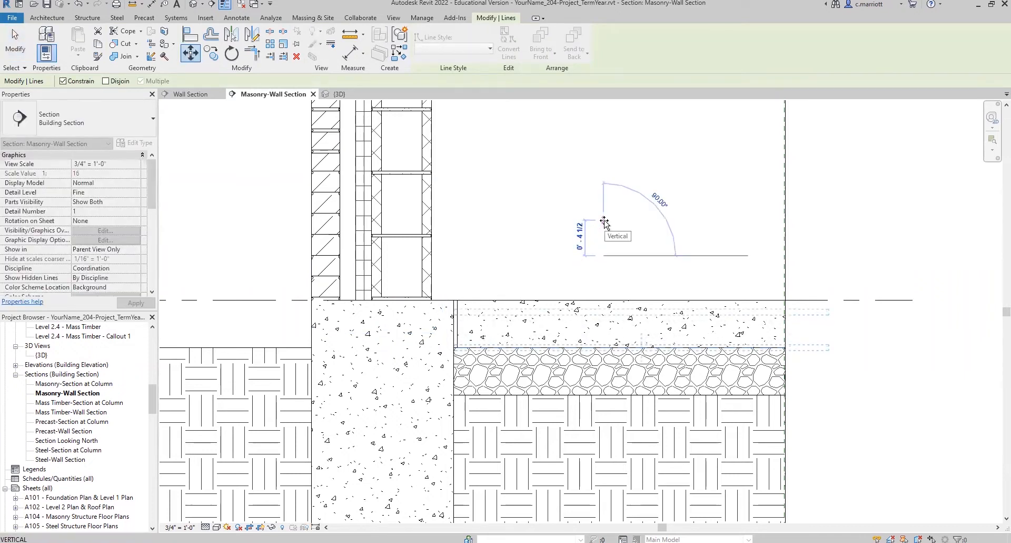
{"action": "type", "text": "2"}
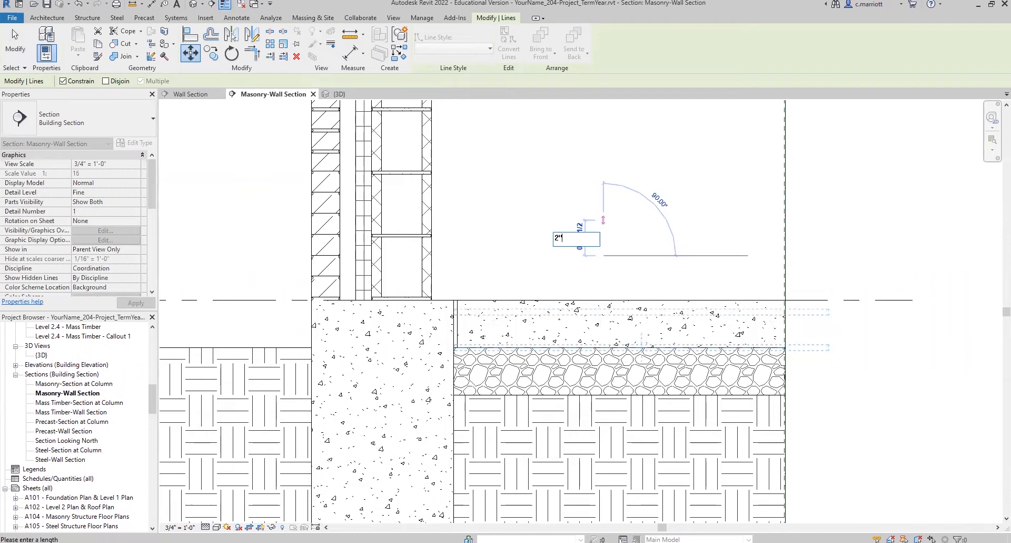
{"action": "key", "text": "Return"}
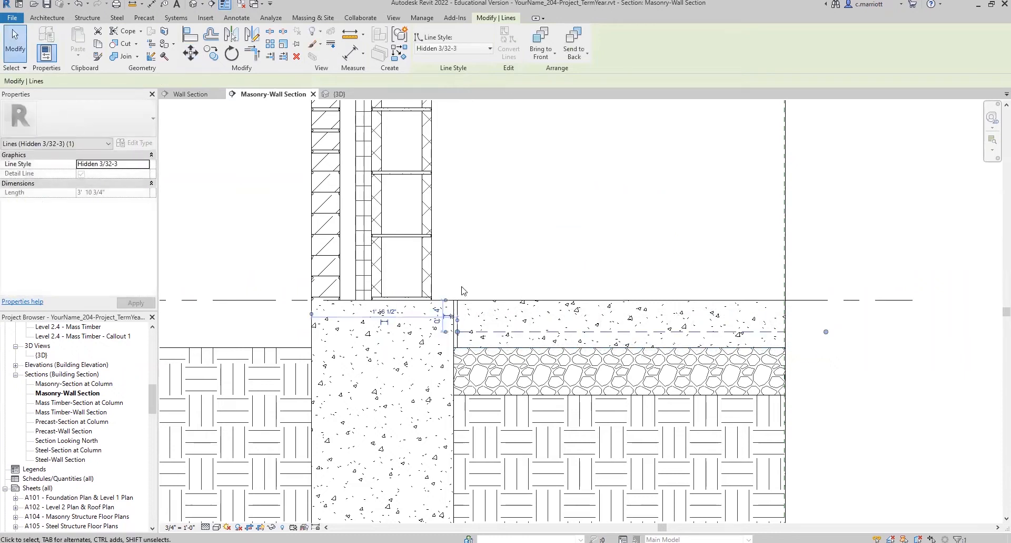
Move the hidden detail line 2" horizontally away from the expansion joint into the slab.
{"action": "scroll", "coordinate": [462, 291], "scroll_direction": "up", "scroll_amount": 4}
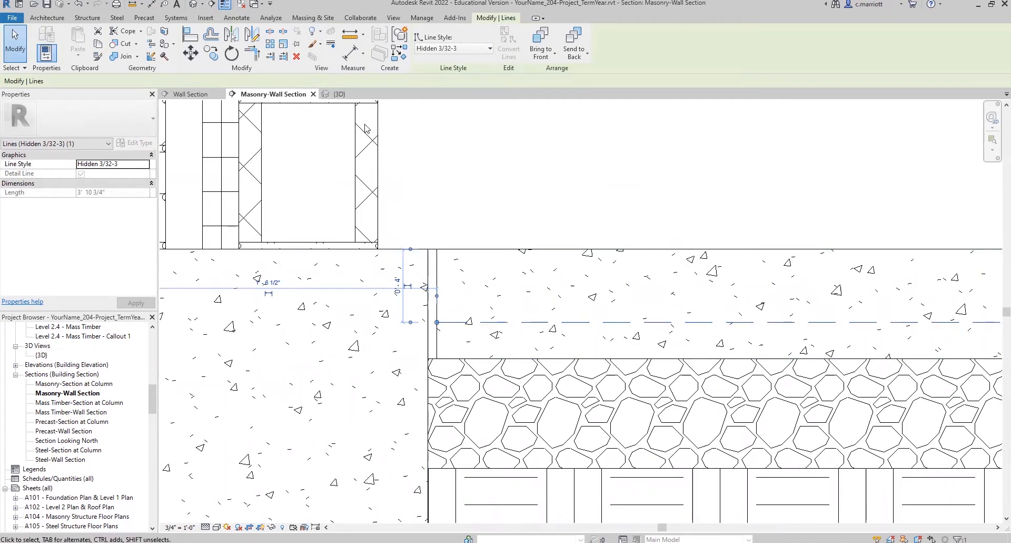
{"action": "key", "text": "m"}
{"action": "key", "text": "v"}
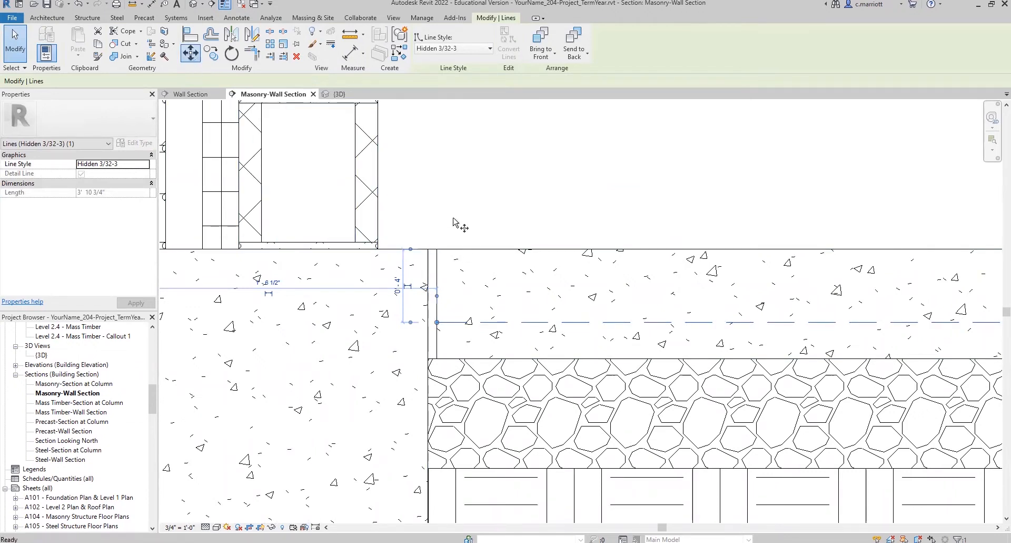
{"action": "left_click", "coordinate": [446, 178]}
{"action": "type", "text": "2\""}
{"action": "key", "text": "Return"}
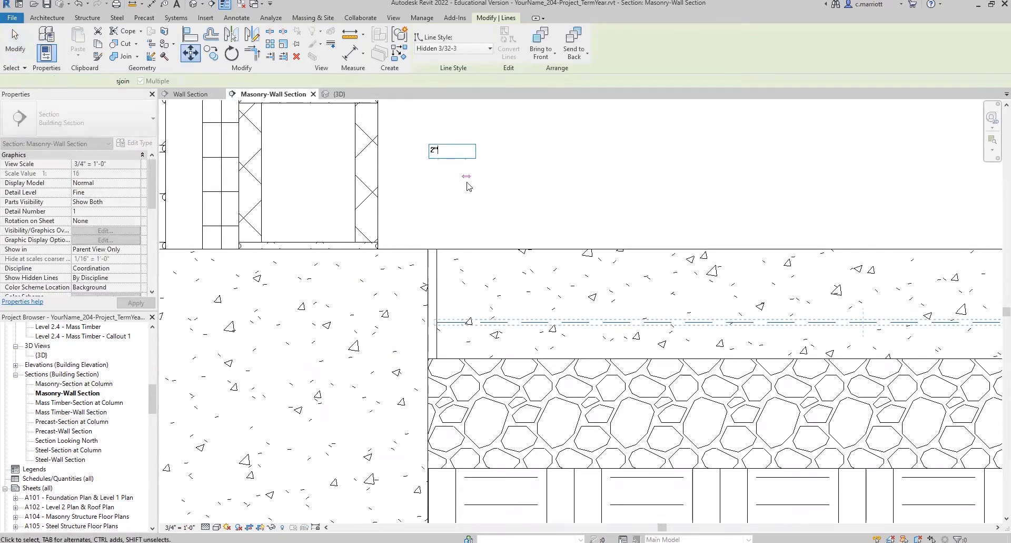
{"action": "key", "text": "Escape"}
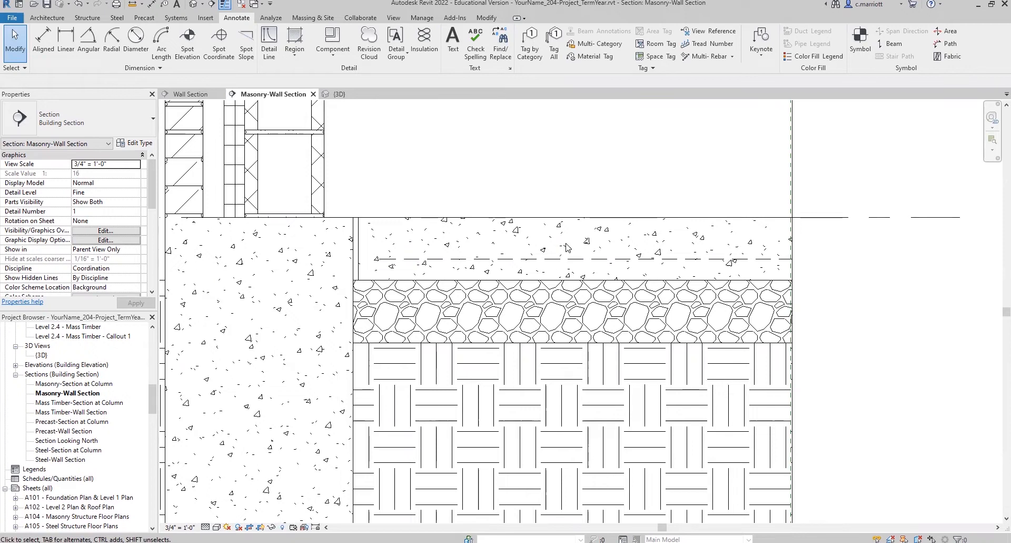
Switch to the A.6 Wall Section drawing in AutoCAD and examine the reinforcement layout in the concrete footing.
{"action": "scroll", "coordinate": [442, 233], "scroll_direction": "down", "scroll_amount": 4}
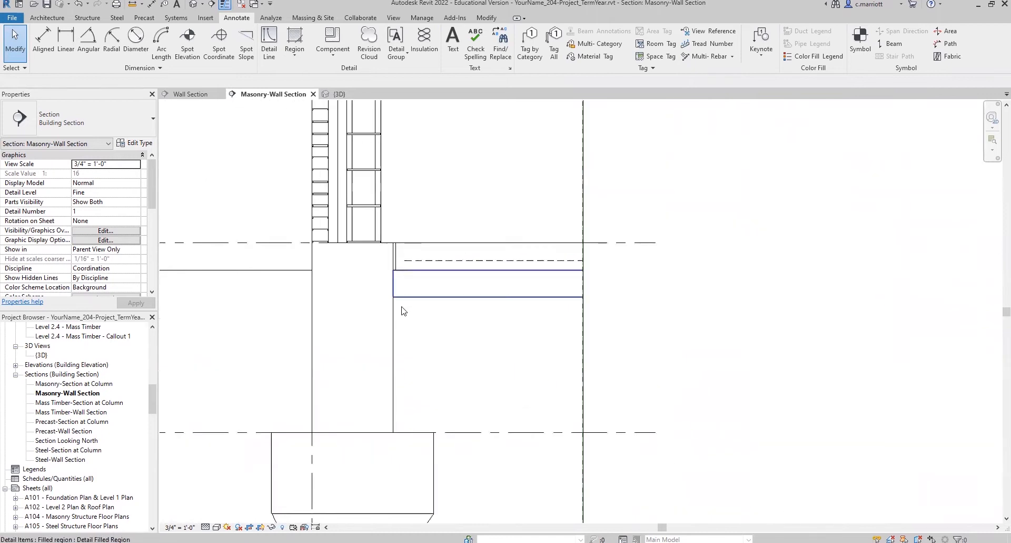
{"action": "middle_click_drag", "start_coordinate": [404, 329], "coordinate": [460, 339]}
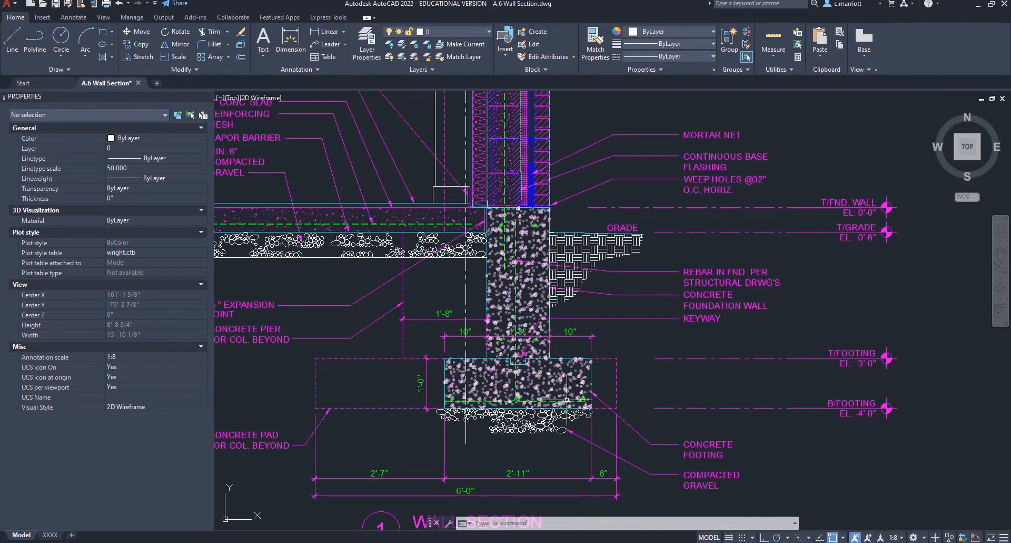
{"action": "scroll", "coordinate": [584, 397], "scroll_direction": "up", "scroll_amount": 6}
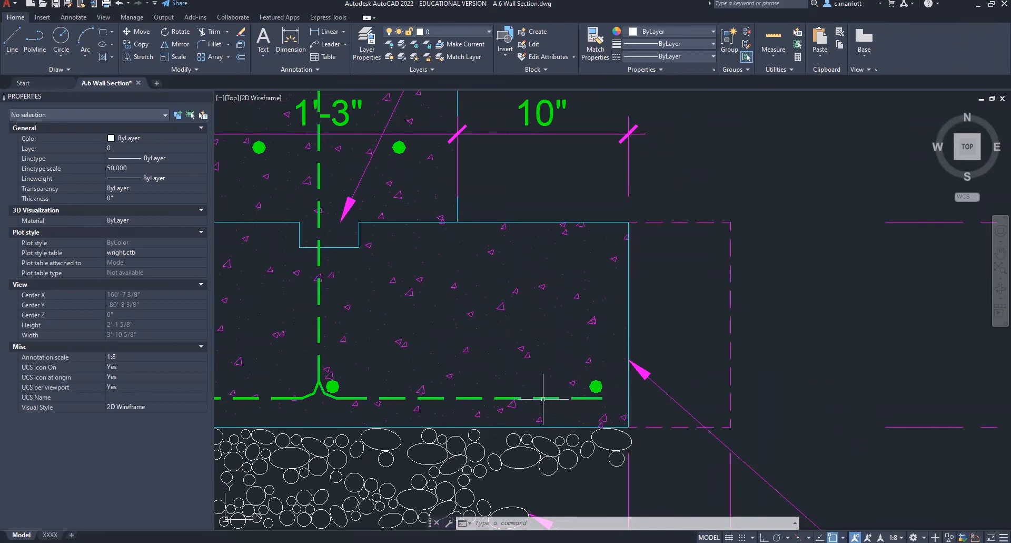
{"action": "scroll", "coordinate": [451, 384], "scroll_direction": "down", "scroll_amount": 2}
{"action": "scroll", "coordinate": [421, 380], "scroll_direction": "down", "scroll_amount": 5}
{"action": "scroll", "coordinate": [440, 363], "scroll_direction": "up", "scroll_amount": 7}
{"action": "scroll", "coordinate": [450, 371], "scroll_direction": "down", "scroll_amount": 2}
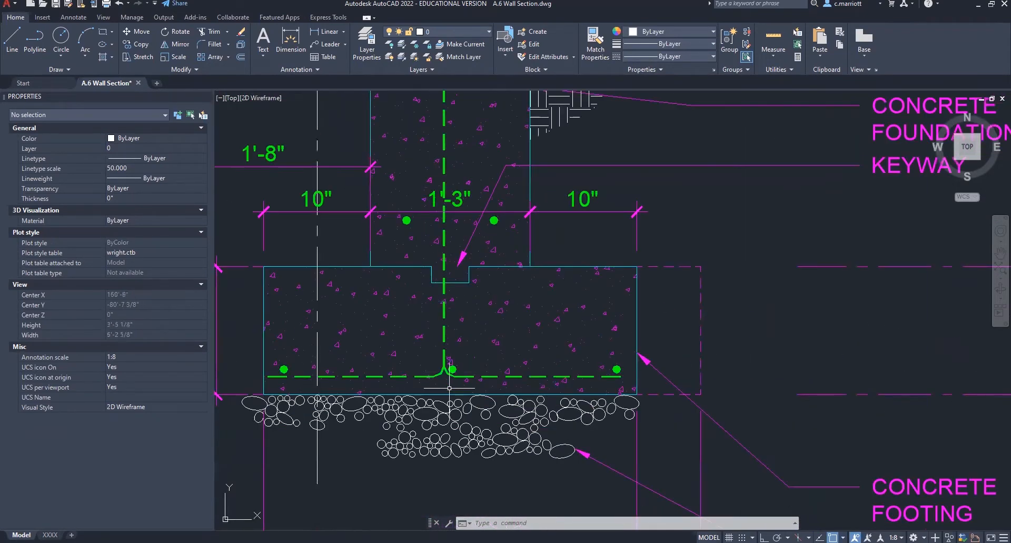
{"action": "middle_click_drag", "start_coordinate": [594, 376], "coordinate": [550, 350]}
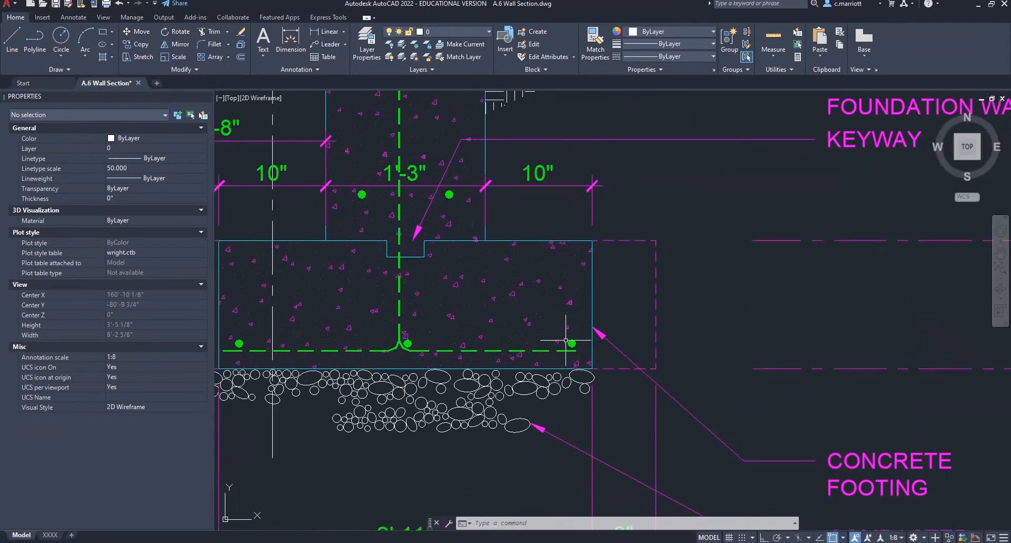
{"action": "scroll", "coordinate": [566, 340], "scroll_direction": "down", "scroll_amount": 2}
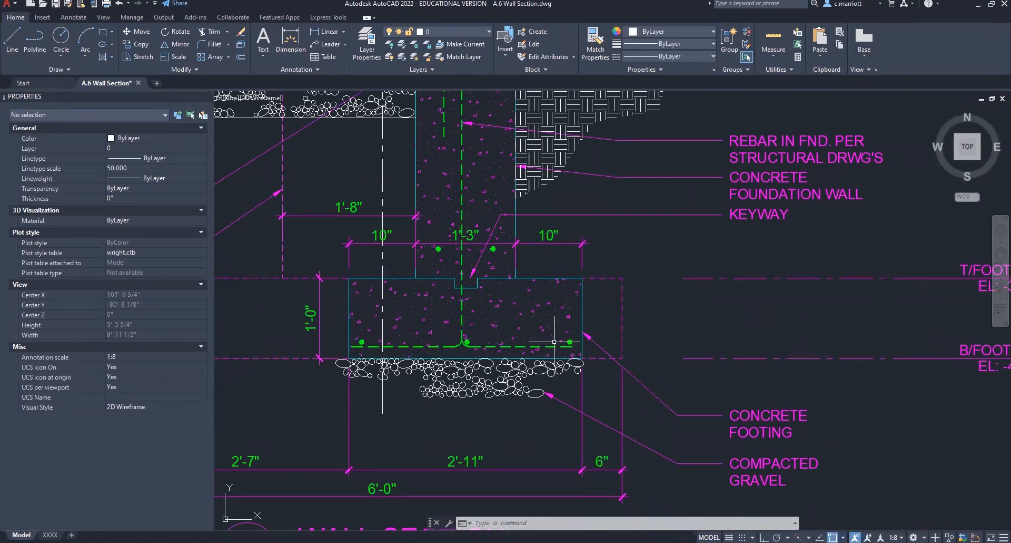
{"action": "scroll", "coordinate": [548, 342], "scroll_direction": "up", "scroll_amount": 2}
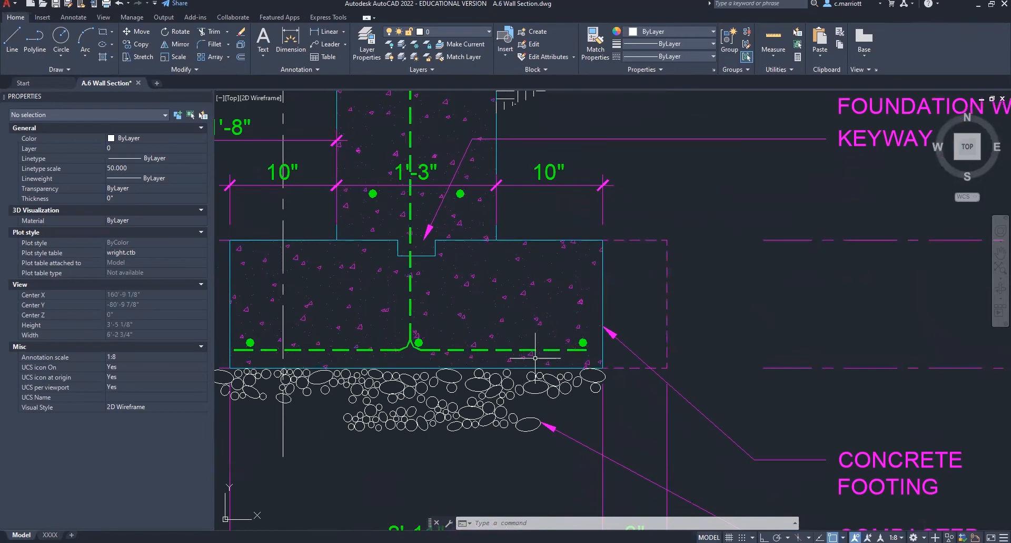
Check the properties of the round rebar polyline near the footing's outer edge, and examine the vertical rebar in the foundation wall.
{"action": "scroll", "coordinate": [587, 350], "scroll_direction": "up", "scroll_amount": 2}
{"action": "left_click", "coordinate": [579, 338]}
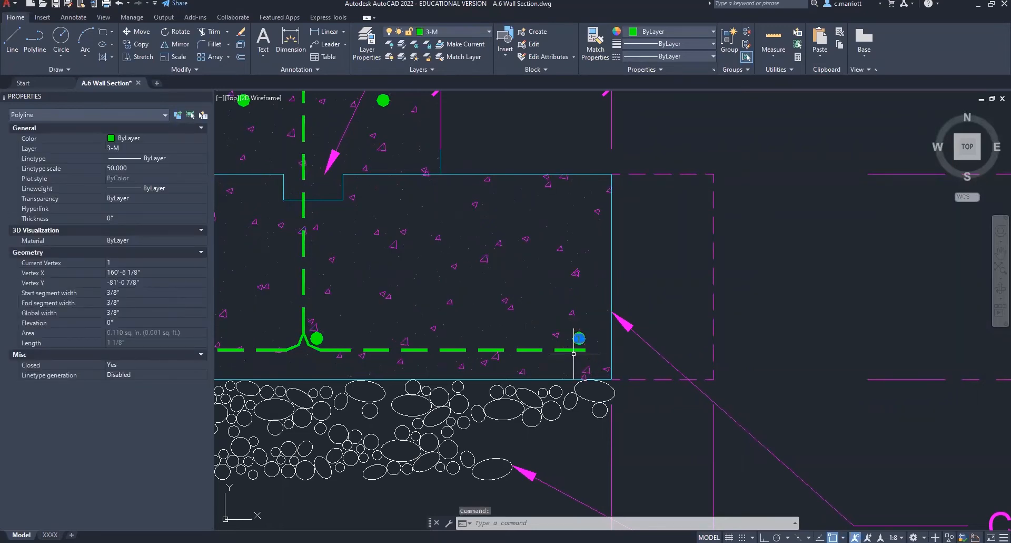
{"action": "key", "text": "Escape"}
{"action": "key", "text": "Escape"}
{"action": "key", "text": "Escape"}
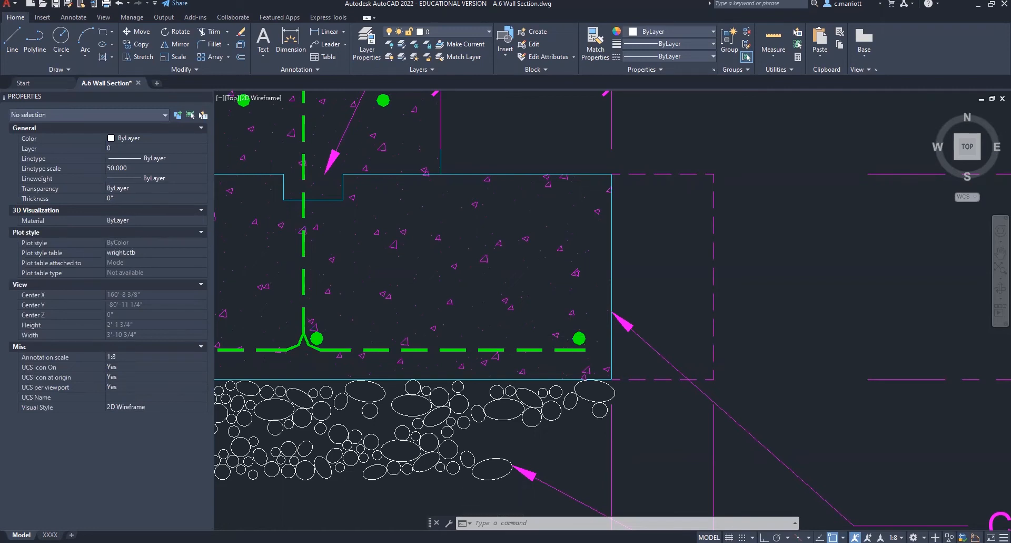
{"action": "scroll", "coordinate": [570, 335], "scroll_direction": "down", "scroll_amount": 5}
{"action": "middle_click_drag", "start_coordinate": [513, 335], "coordinate": [587, 420]}
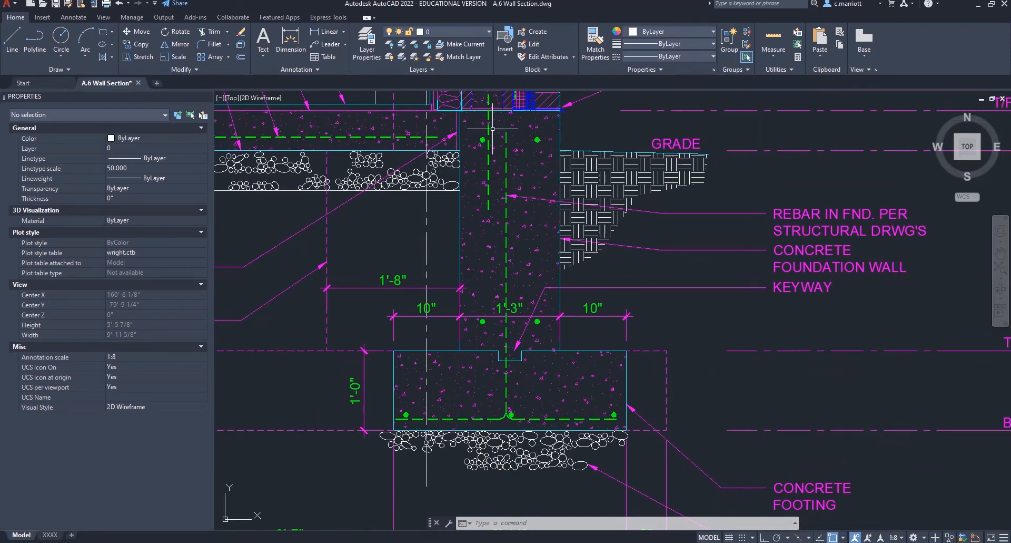
{"action": "scroll", "coordinate": [569, 391], "scroll_direction": "up", "scroll_amount": 2}
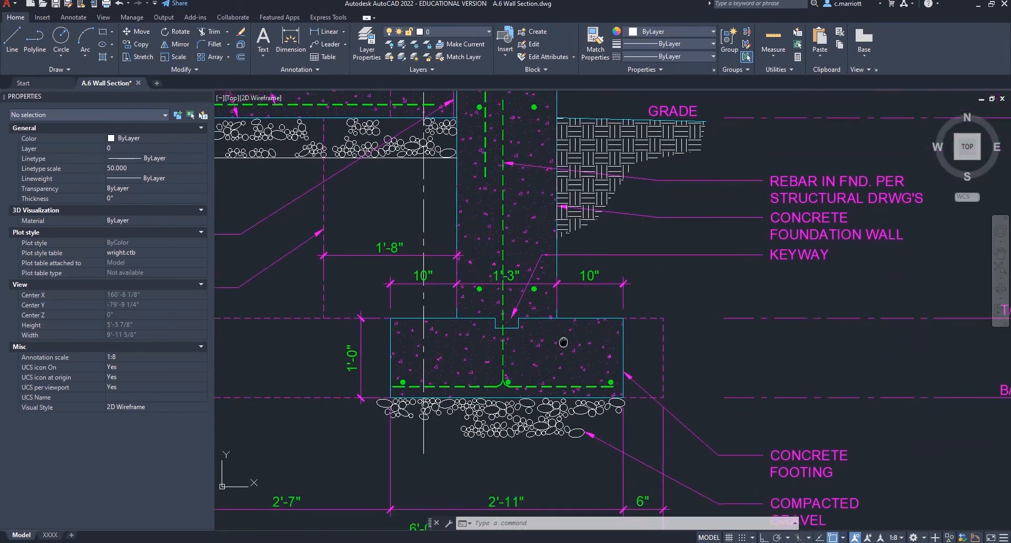
{"action": "scroll", "coordinate": [527, 374], "scroll_direction": "up", "scroll_amount": 1}
{"action": "scroll", "coordinate": [528, 374], "scroll_direction": "down", "scroll_amount": 2}
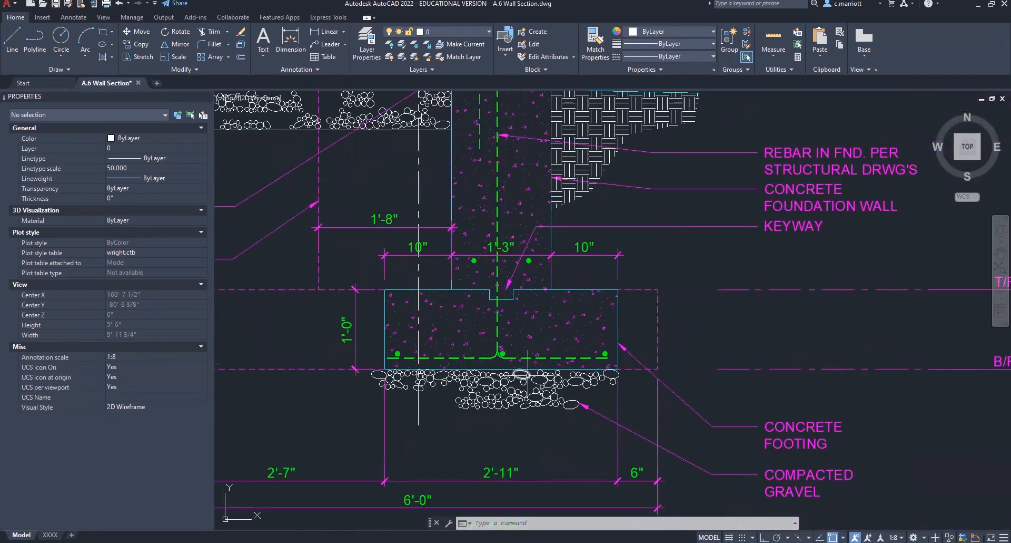
Return to the Revit Masonry-Wall Section and draw a Hidden 1/8-4 detail line about 5'-1" long from the footing's lower left corner along its underside.
{"action": "scroll", "coordinate": [527, 374], "scroll_direction": "up", "scroll_amount": 1}
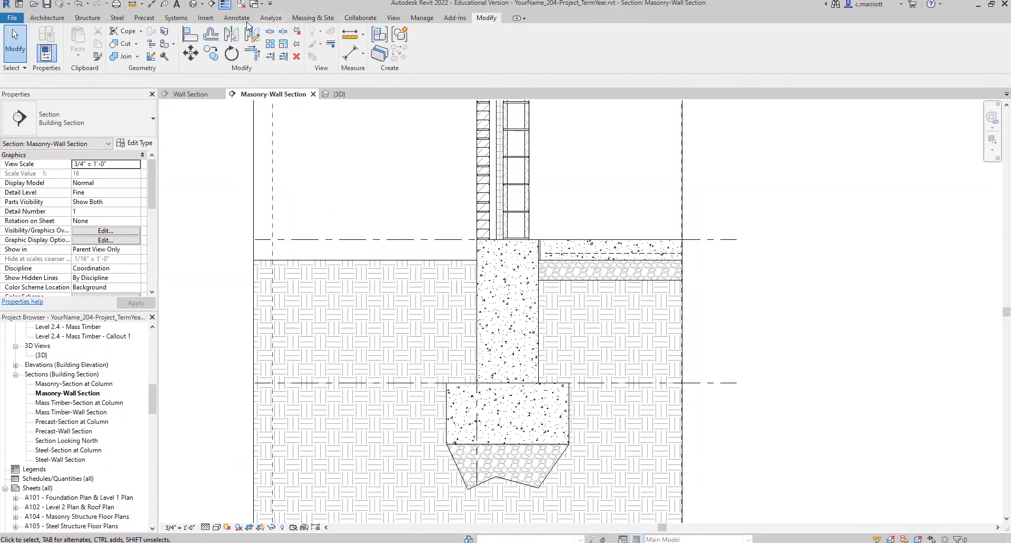
{"action": "left_click", "coordinate": [233, 21]}
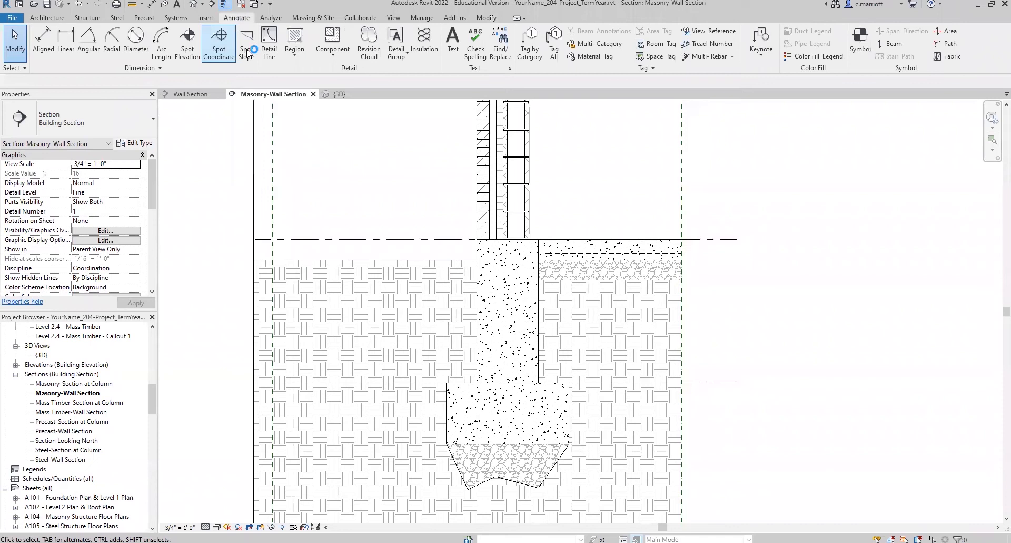
{"action": "left_click", "coordinate": [269, 42]}
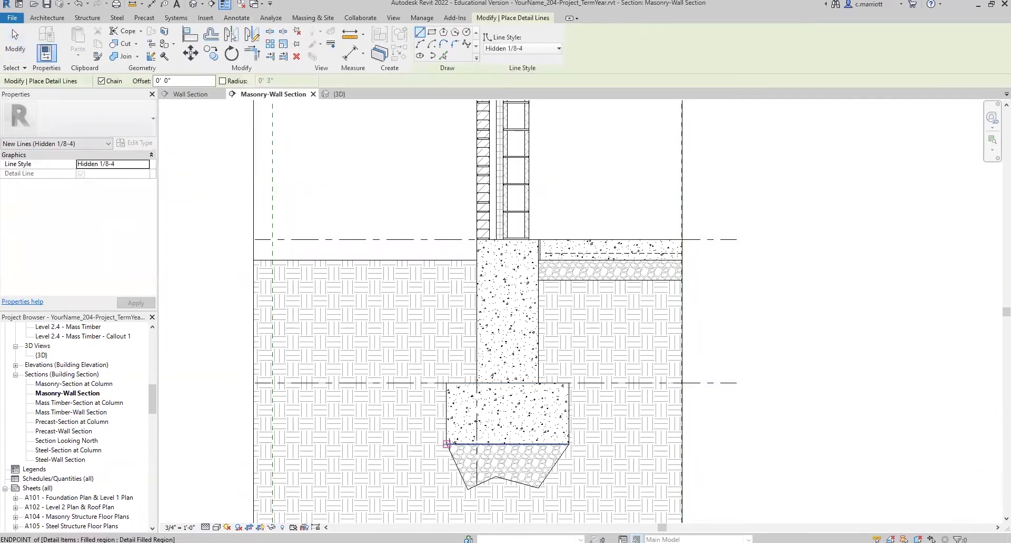
{"action": "scroll", "coordinate": [447, 444], "scroll_direction": "up", "scroll_amount": 3}
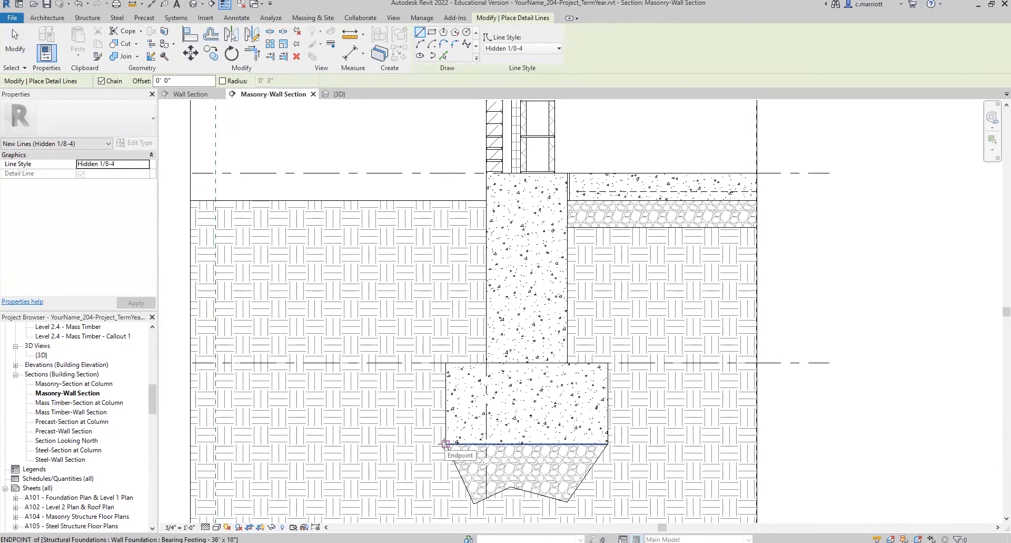
{"action": "left_click", "coordinate": [446, 444]}
{"action": "left_click", "coordinate": [720, 444]}
{"action": "key", "text": "Escape"}
{"action": "key", "text": "Escape"}
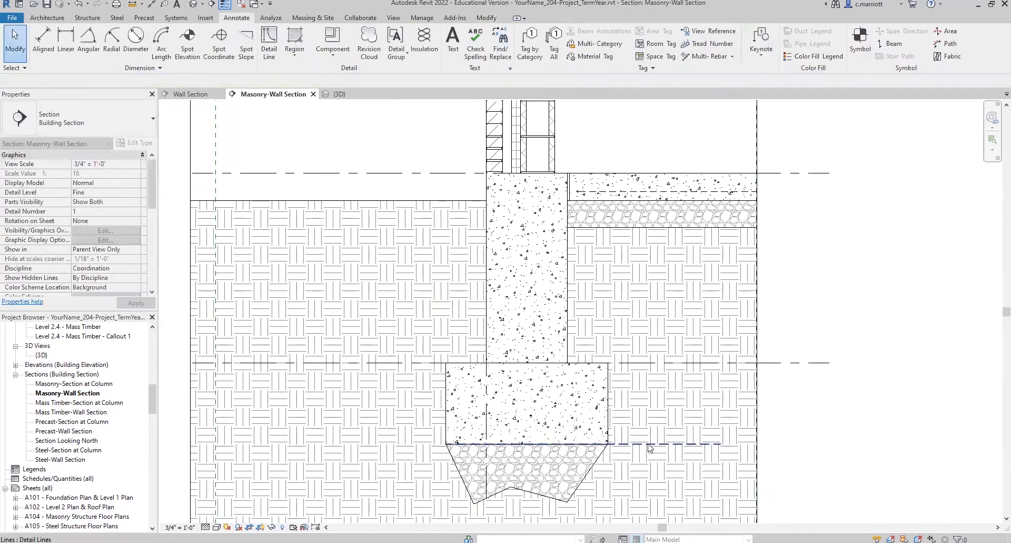
Try to move the footing's hidden detail line 6" up from the underside of the footing.
{"action": "left_click", "coordinate": [649, 445]}
{"action": "key", "text": "Escape"}
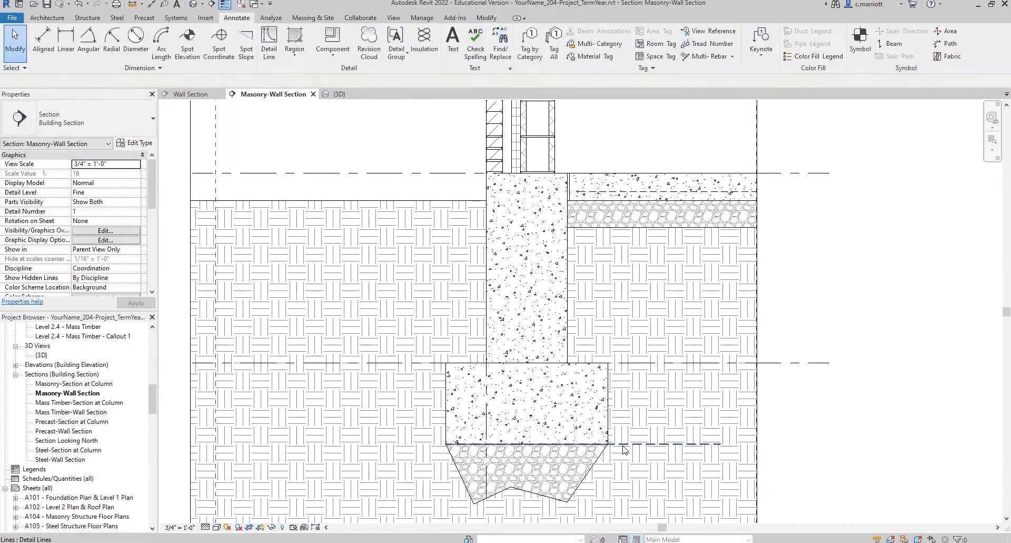
{"action": "left_click", "coordinate": [624, 445]}
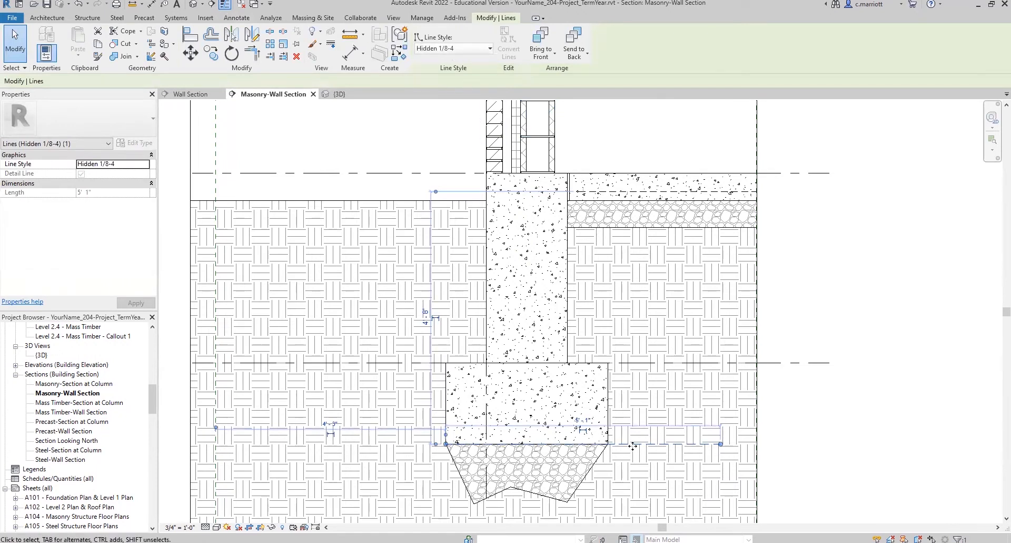
{"action": "left_click", "coordinate": [190, 52]}
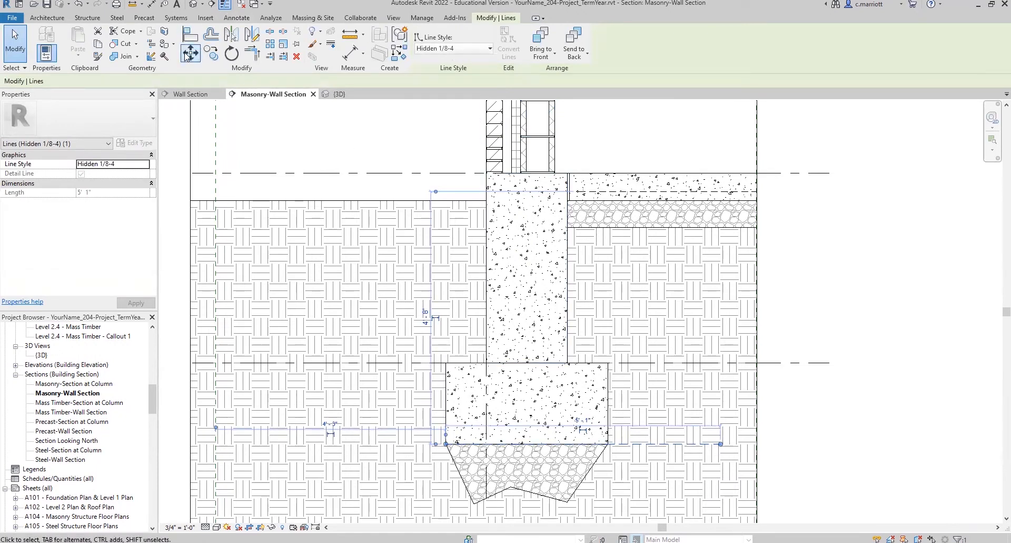
{"action": "left_click", "coordinate": [603, 443]}
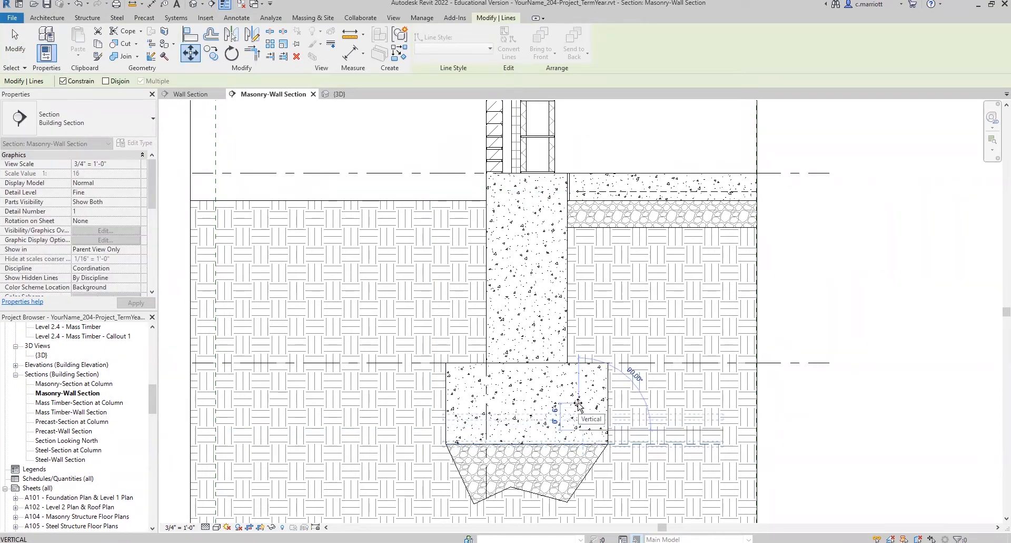
{"action": "left_click", "coordinate": [578, 404]}
{"action": "key", "text": "Escape"}
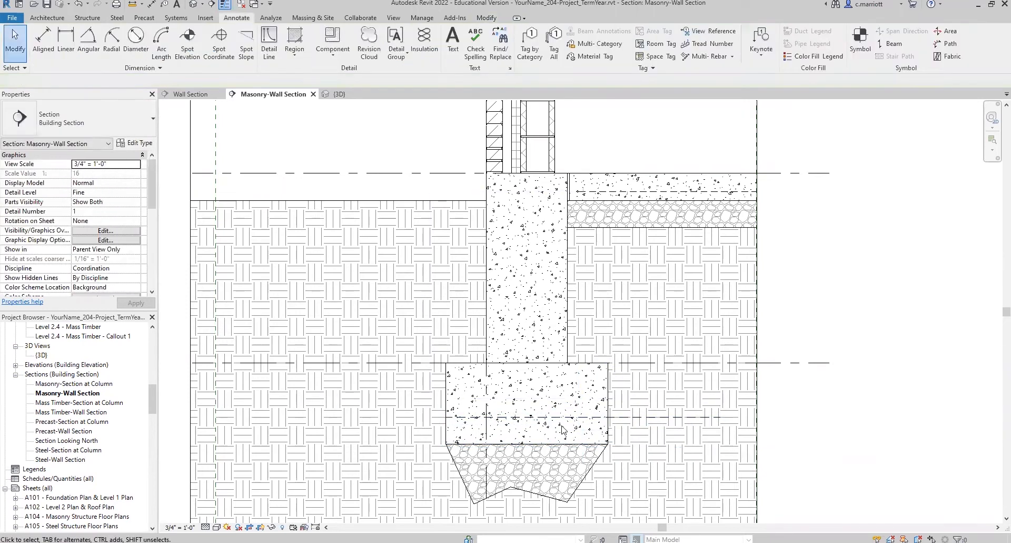
Undo the last move of the footing's hidden detail line.
{"action": "key", "text": "u"}
{"action": "key", "text": "n"}
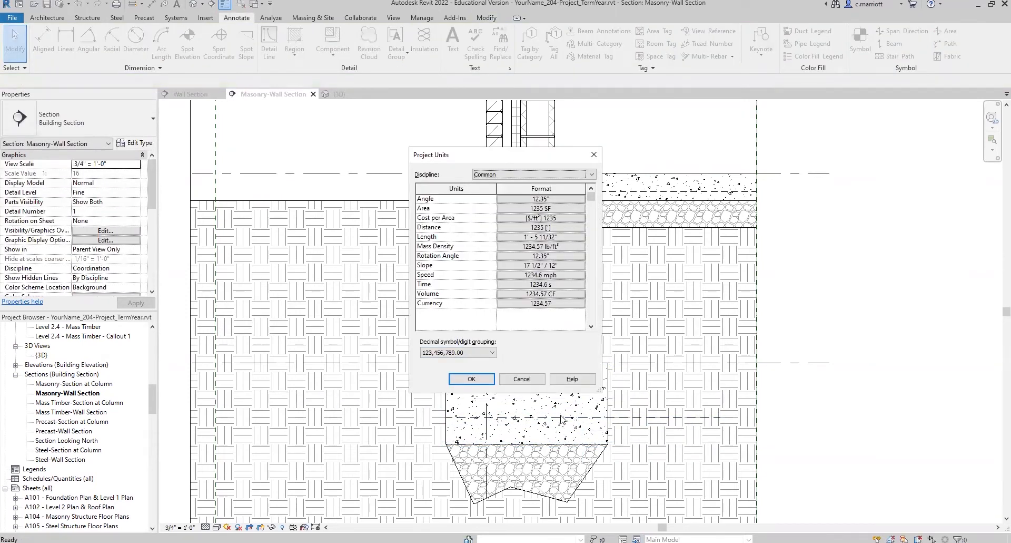
{"action": "key", "text": "Escape"}
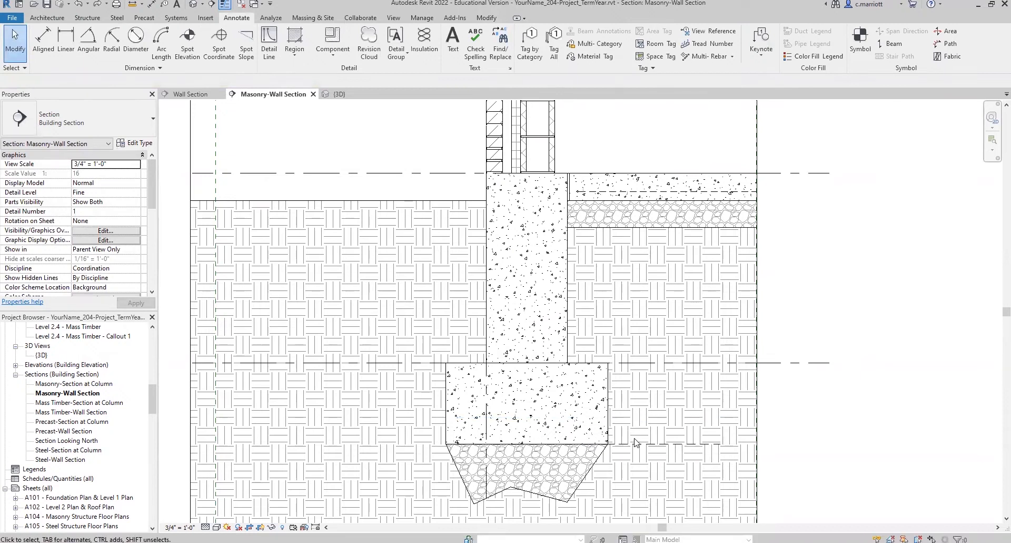
Move the hidden detail line 3" up from the underside of the footing.
{"action": "left_click", "coordinate": [637, 444]}
{"action": "left_click", "coordinate": [191, 52]}
{"action": "left_click", "coordinate": [577, 416]}
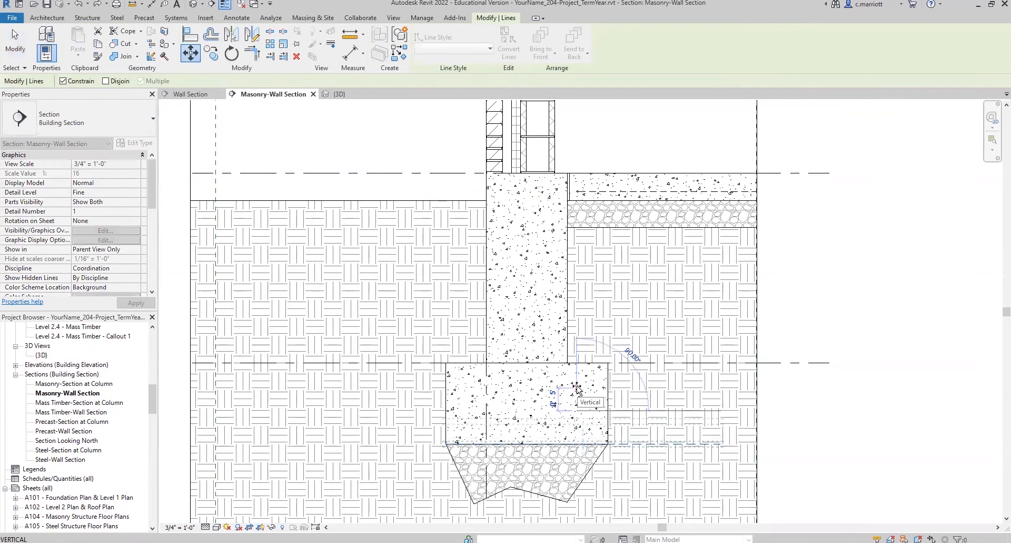
{"action": "left_click", "coordinate": [577, 402]}
{"action": "key", "text": "Escape"}
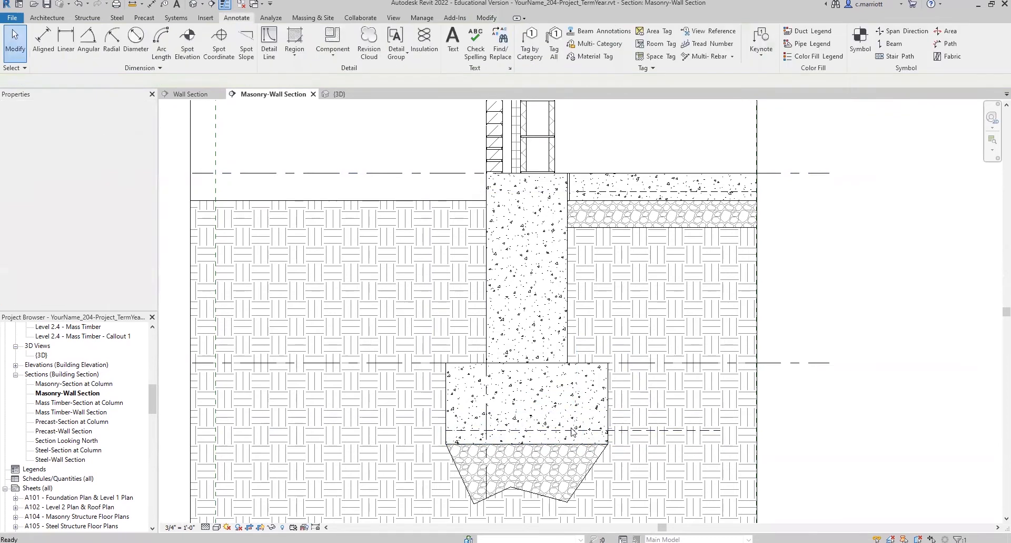
{"action": "scroll", "coordinate": [523, 187], "scroll_direction": "up", "scroll_amount": 1}
{"action": "scroll", "coordinate": [525, 194], "scroll_direction": "down", "scroll_amount": 2}
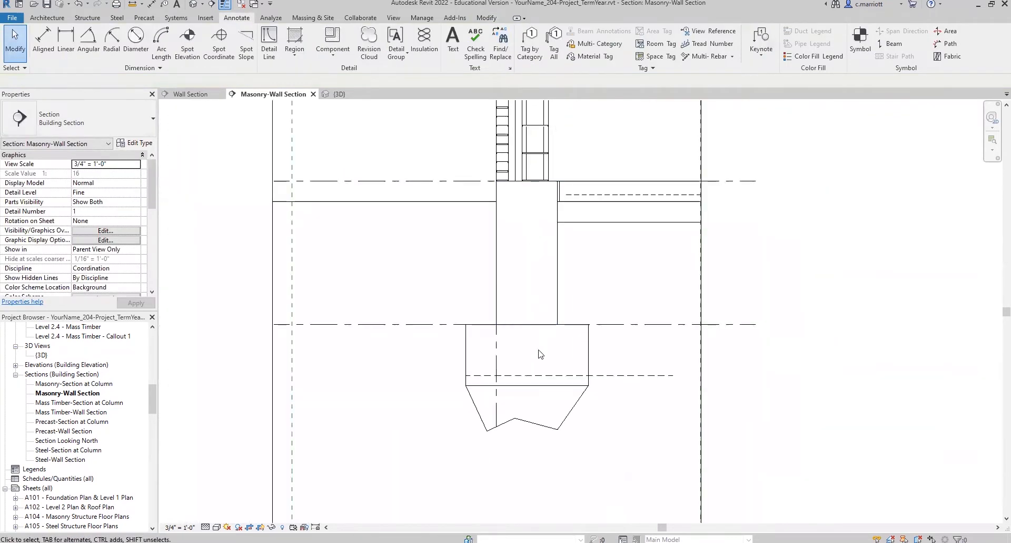
{"action": "scroll", "coordinate": [514, 375], "scroll_direction": "up", "scroll_amount": 2}
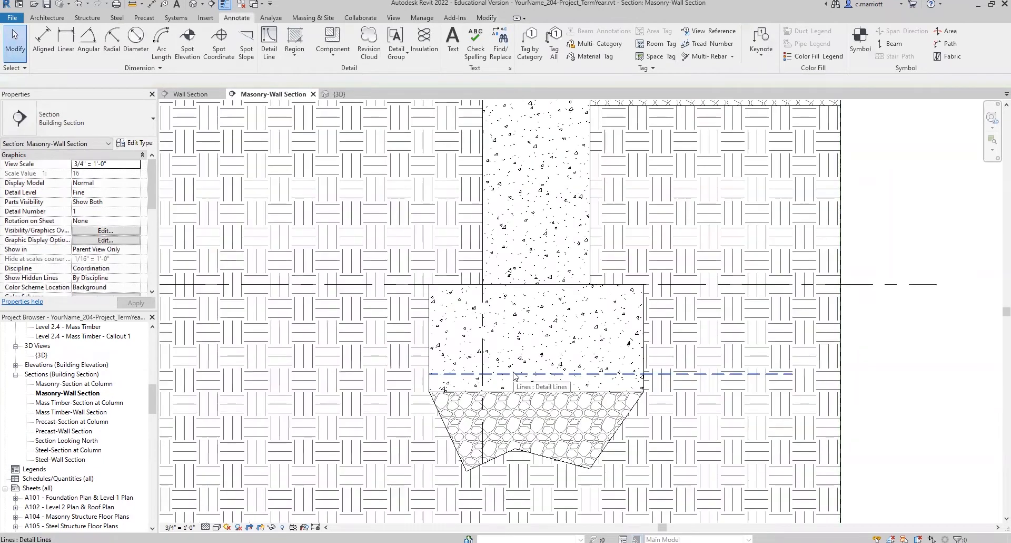
{"action": "key", "text": "m"}
{"action": "key", "text": "a"}
{"action": "left_click", "coordinate": [515, 375]}
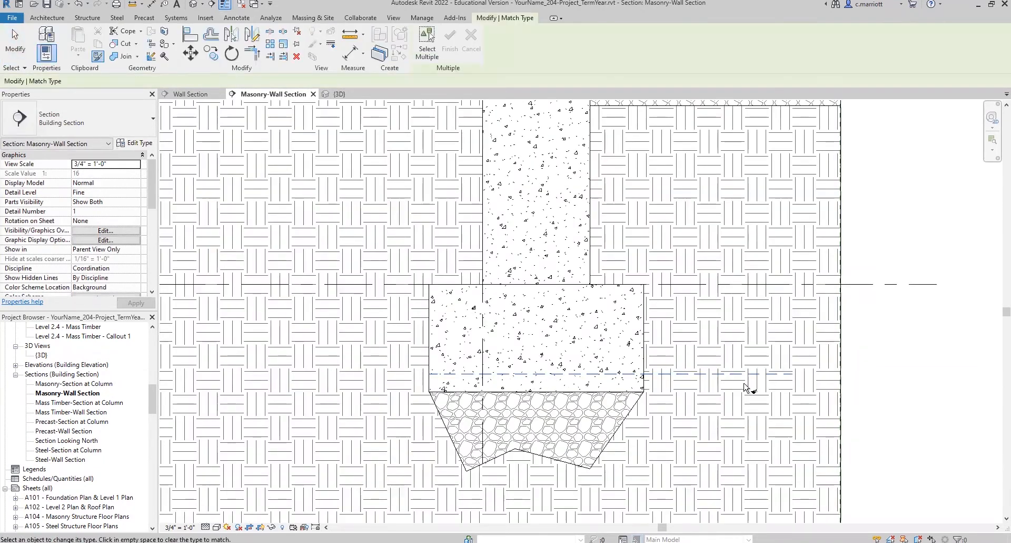
{"action": "left_click", "coordinate": [191, 53]}
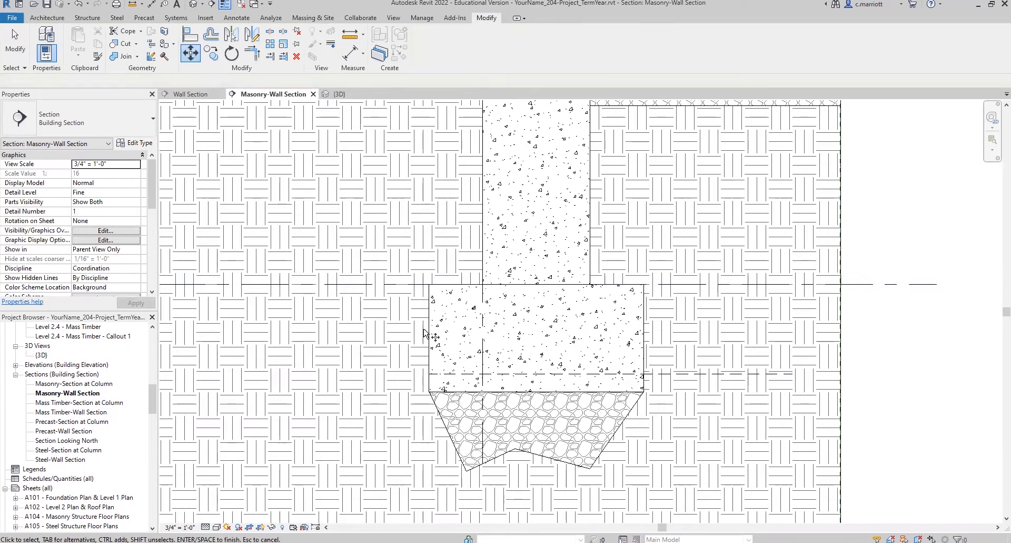
{"action": "key", "text": "Escape"}
Move the hidden detail line 2" horizontally into the footing, away from its left face.
{"action": "left_click", "coordinate": [505, 373]}
{"action": "left_click", "coordinate": [190, 53]}
{"action": "left_click", "coordinate": [502, 348]}
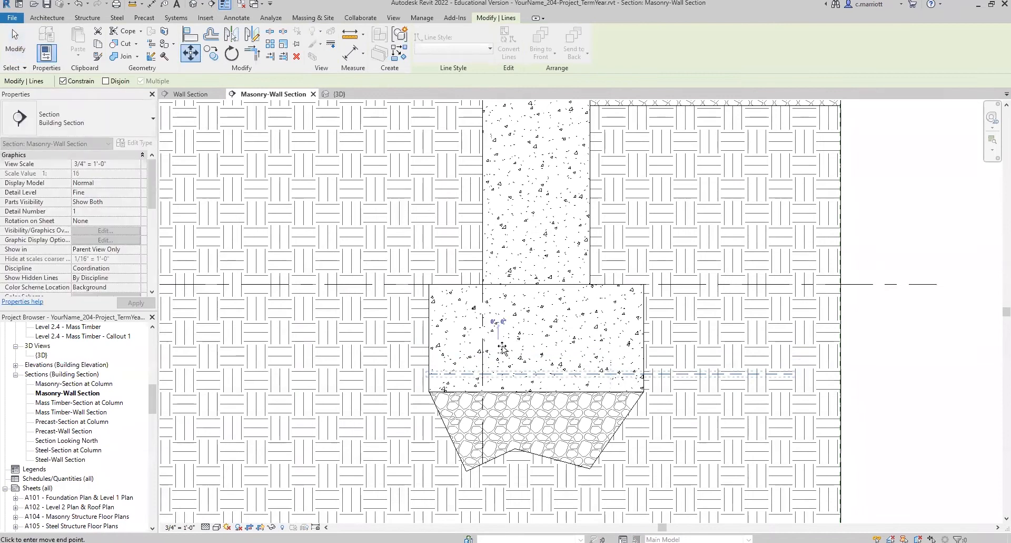
{"action": "left_click", "coordinate": [524, 348]}
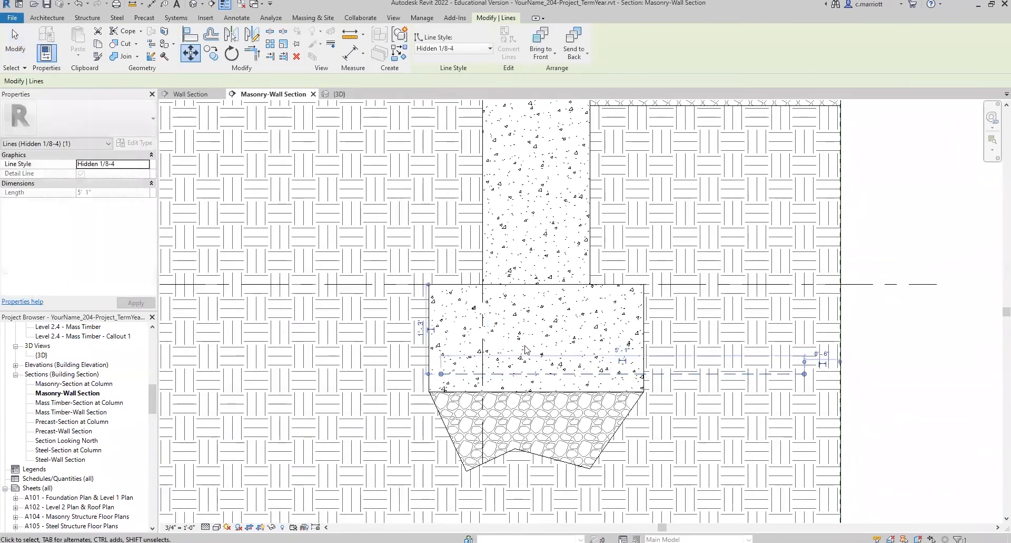
{"action": "key", "text": "Escape"}
{"action": "key", "text": "Escape"}
{"action": "scroll", "coordinate": [524, 390], "scroll_direction": "down", "scroll_amount": 2}
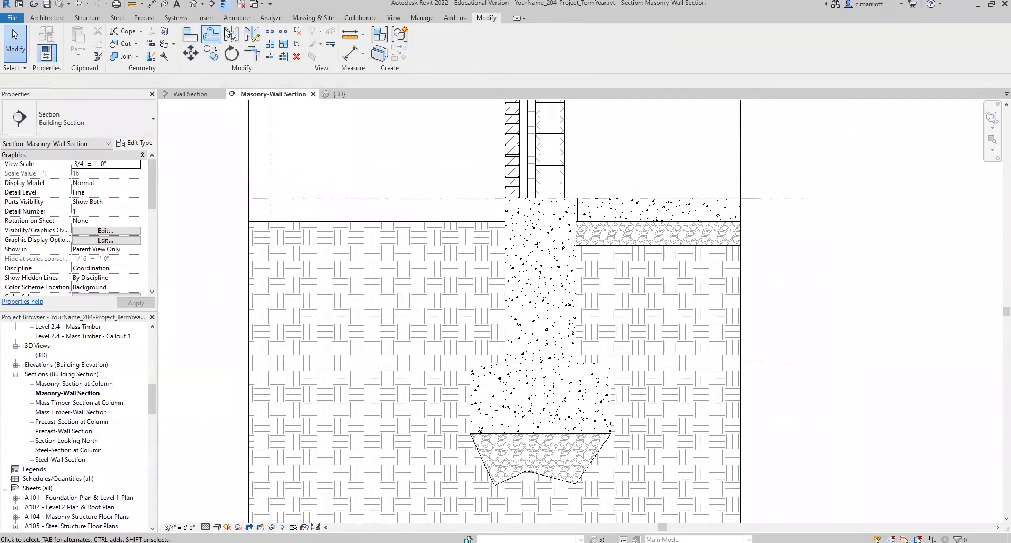
Draw a vertical Hidden 1/8-4 detail line down the foundation wall's center, from its top to the horizontal bar line in the footing.
{"action": "left_click", "coordinate": [237, 17]}
{"action": "left_click", "coordinate": [266, 42]}
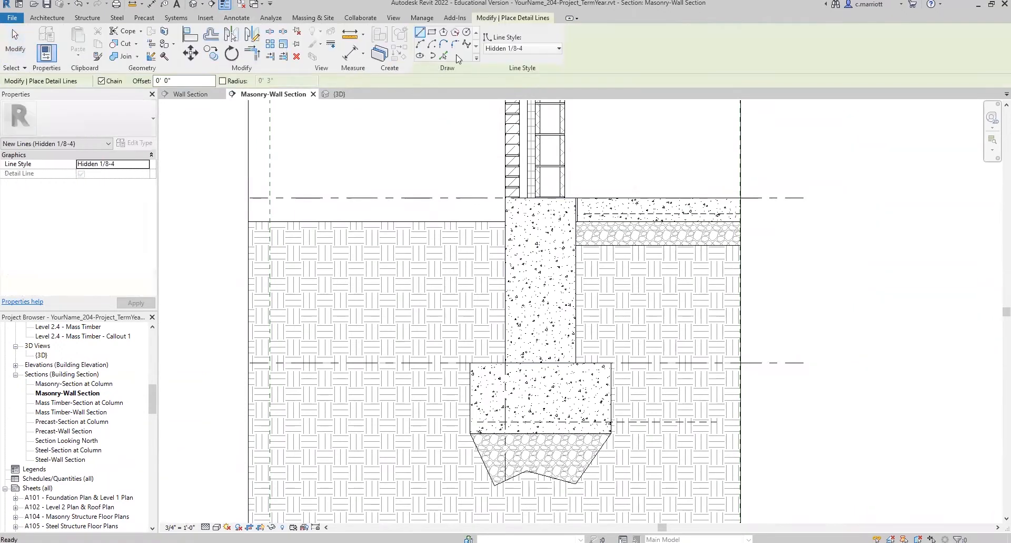
{"action": "left_click", "coordinate": [541, 198]}
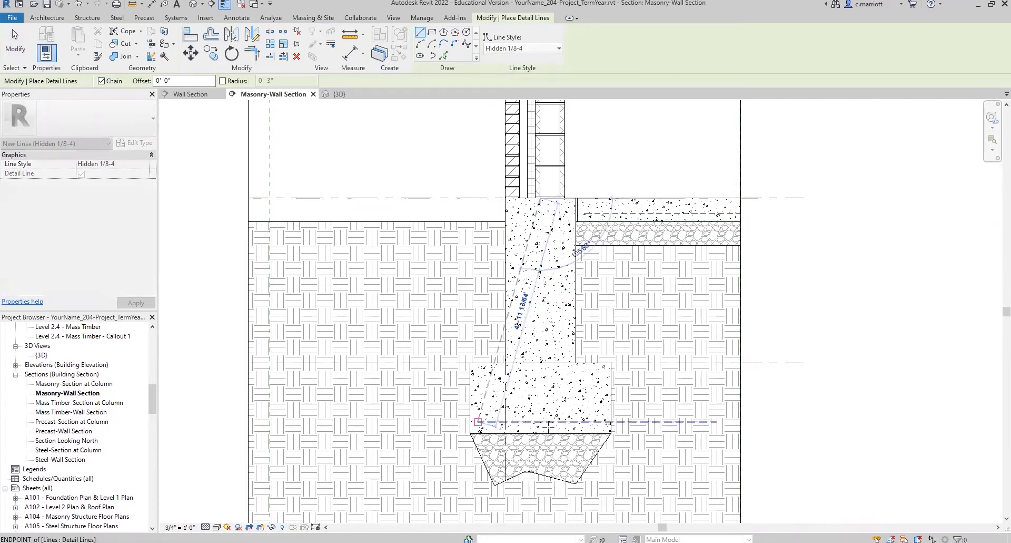
{"action": "left_click", "coordinate": [539, 419]}
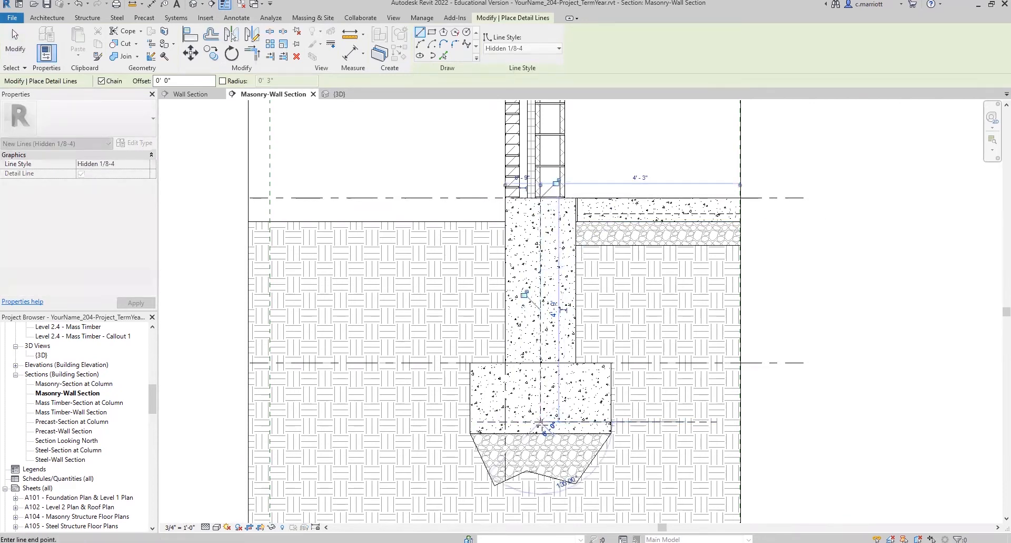
{"action": "key", "text": "Escape"}
{"action": "key", "text": "Escape"}
Fillet the vertical detail line with the left part of the footing's horizontal line using a fixed 3" radius.
{"action": "scroll", "coordinate": [535, 429], "scroll_direction": "up", "scroll_amount": 3}
{"action": "scroll", "coordinate": [534, 427], "scroll_direction": "up", "scroll_amount": 1}
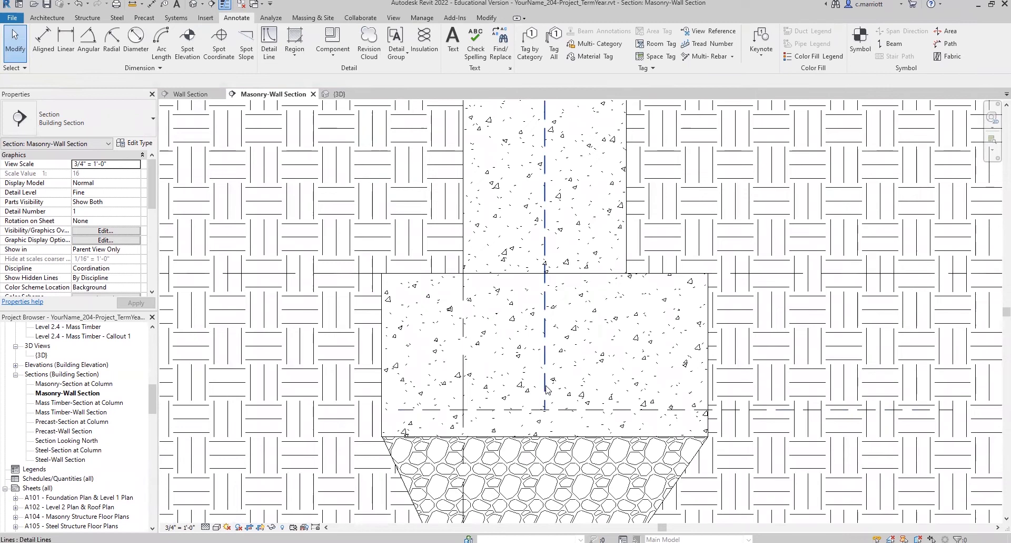
{"action": "left_click", "coordinate": [271, 42]}
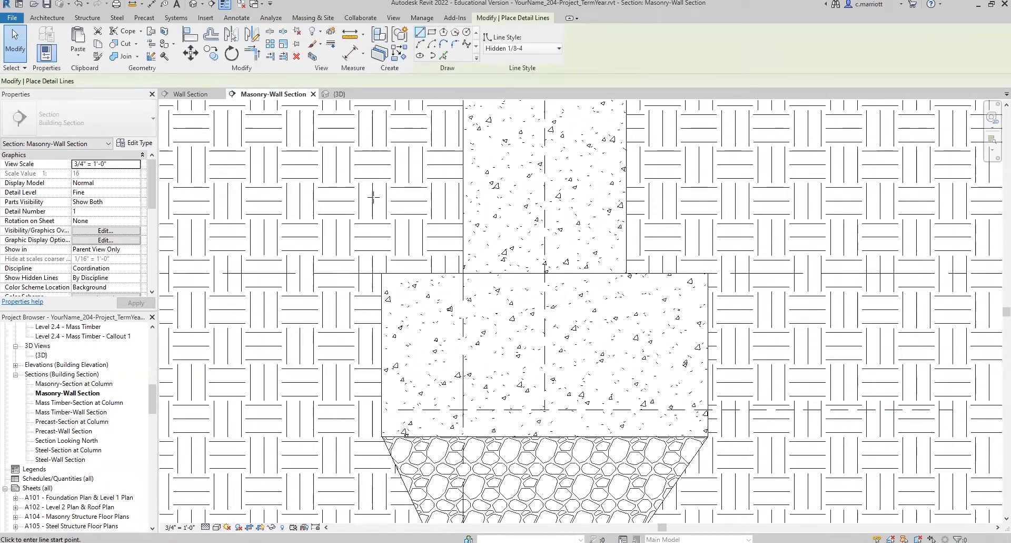
{"action": "left_click", "coordinate": [455, 44]}
{"action": "left_click", "coordinate": [544, 374]}
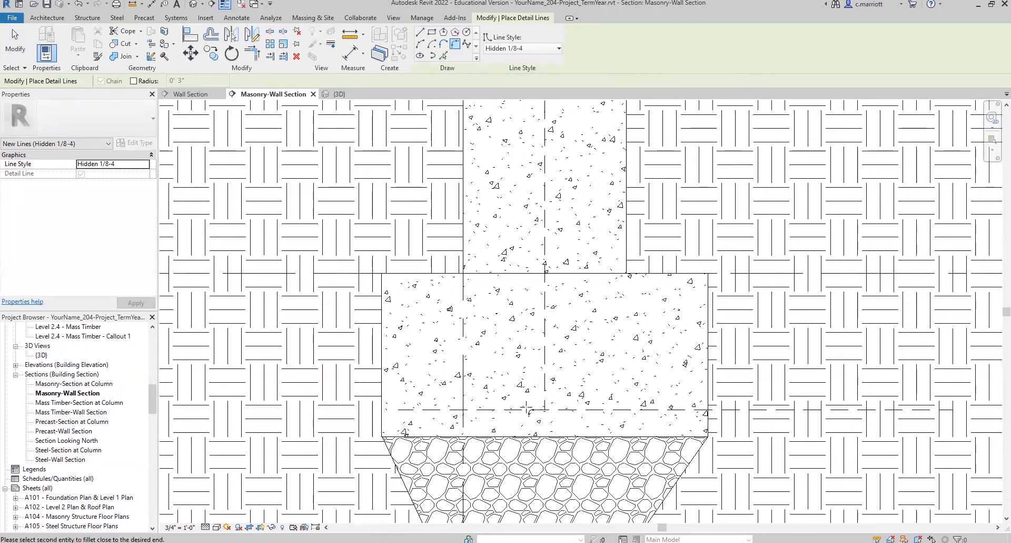
{"action": "left_click", "coordinate": [514, 410]}
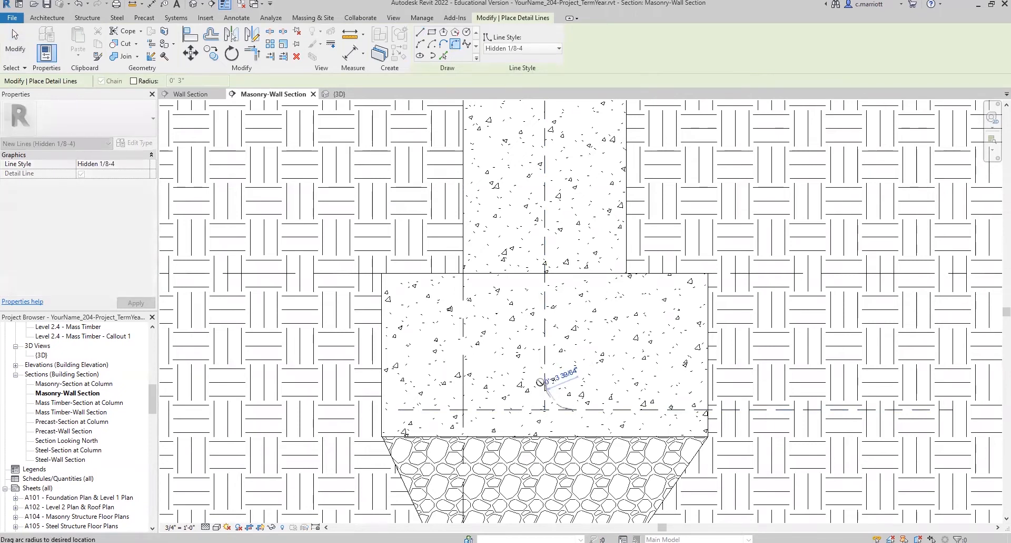
{"action": "left_click", "coordinate": [133, 81]}
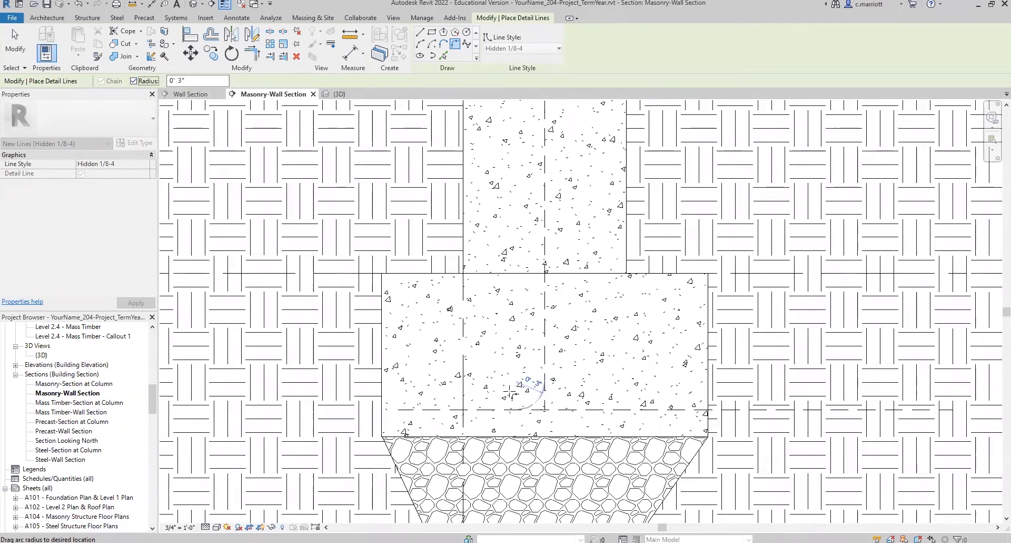
{"action": "left_click", "coordinate": [530, 395]}
{"action": "key", "text": "Escape"}
{"action": "key", "text": "Escape"}
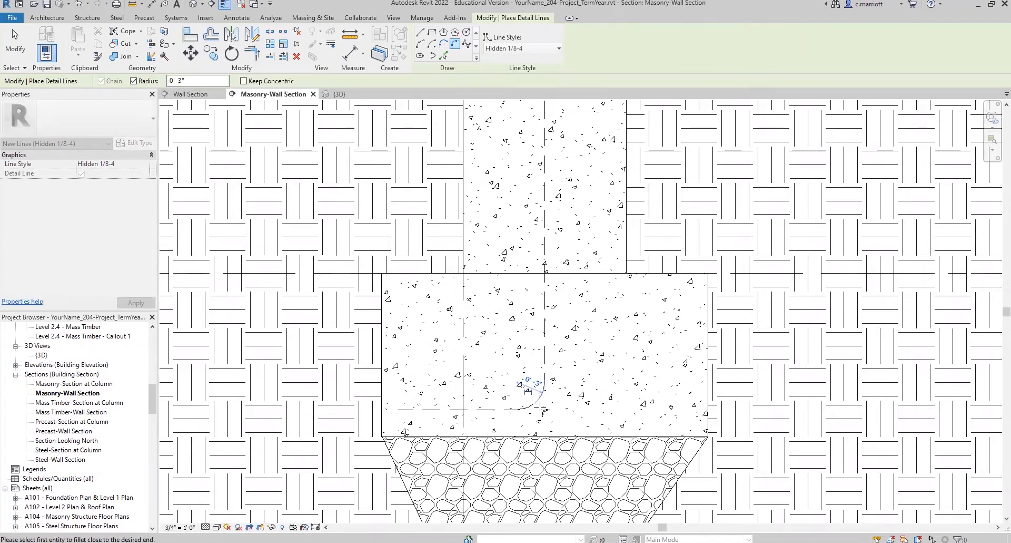
Mirror the bend arc and the horizontal bar line about the vertical bar line to the footing's other side.
{"action": "scroll", "coordinate": [542, 387], "scroll_direction": "up", "scroll_amount": 2}
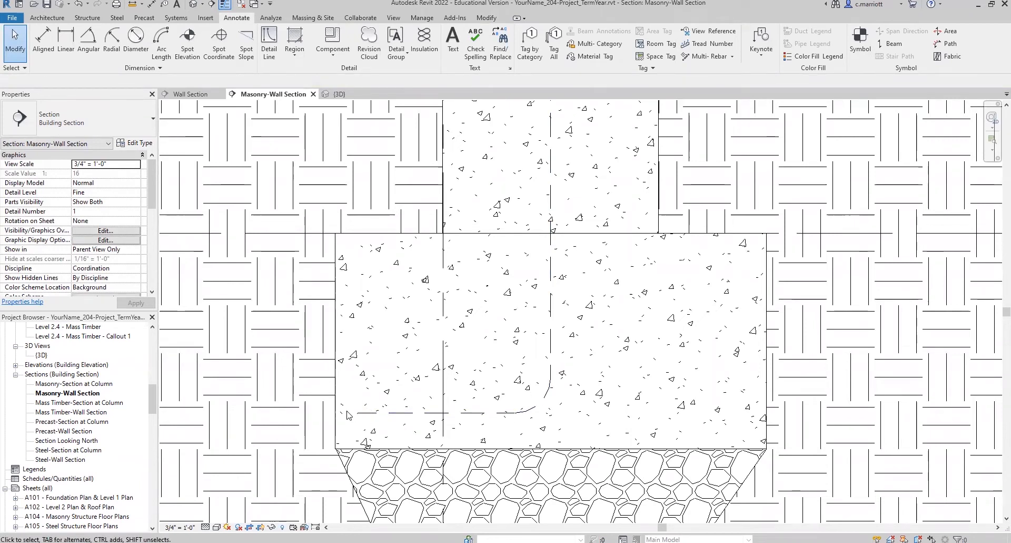
{"action": "scroll", "coordinate": [390, 406], "scroll_direction": "down", "scroll_amount": 1}
{"action": "middle_click_drag", "start_coordinate": [473, 400], "coordinate": [393, 371]}
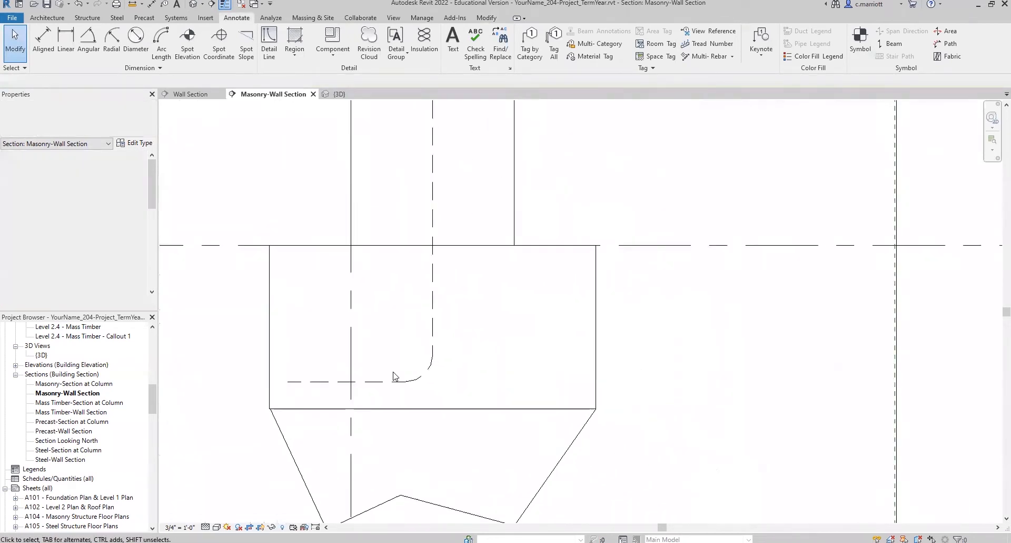
{"action": "left_click", "coordinate": [421, 377]}
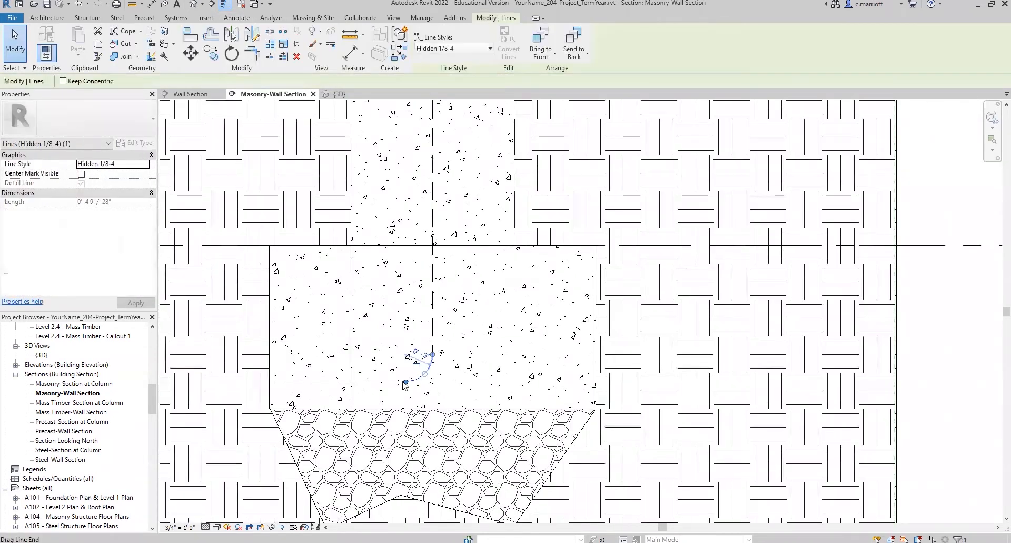
{"action": "left_click", "coordinate": [373, 382], "text": "ctrl"}
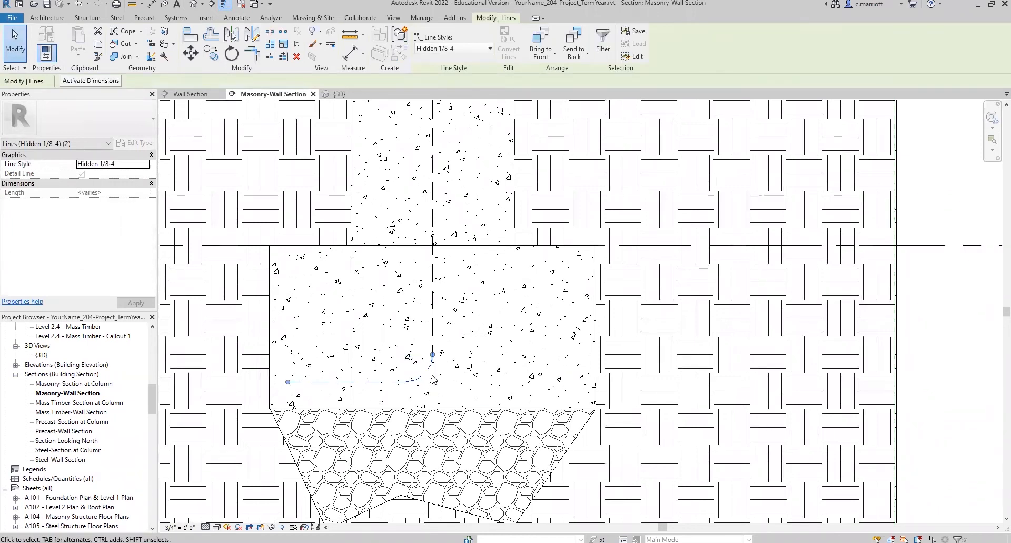
{"action": "left_click", "coordinate": [235, 37]}
{"action": "left_click", "coordinate": [434, 270]}
{"action": "key", "text": "Escape"}
{"action": "key", "text": "Escape"}
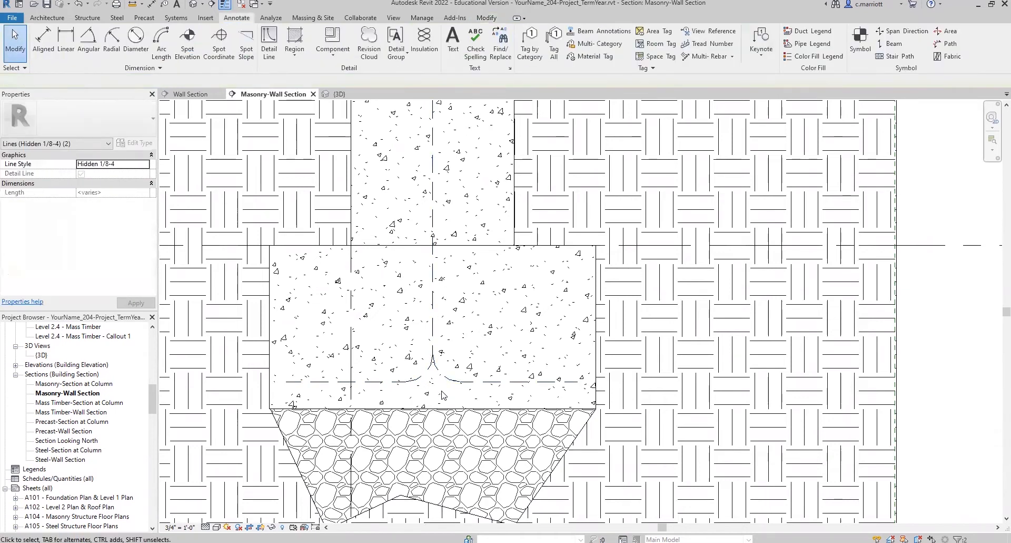
Shorten the vertical bar line in the foundation wall from its upper end to a length of 4'-4".
{"action": "scroll", "coordinate": [478, 367], "scroll_direction": "down", "scroll_amount": 3}
{"action": "middle_click_drag", "start_coordinate": [478, 368], "coordinate": [484, 404]}
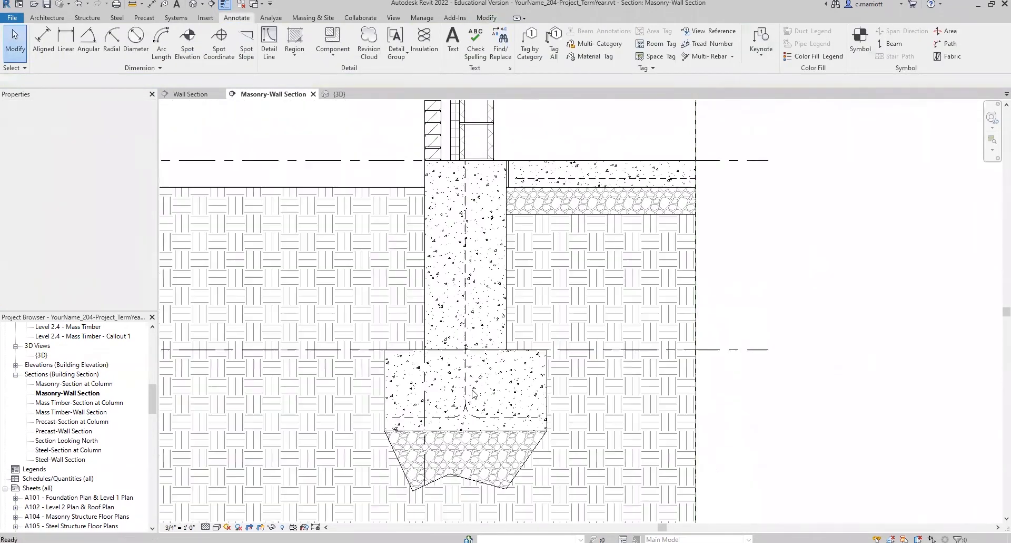
{"action": "scroll", "coordinate": [465, 188], "scroll_direction": "up", "scroll_amount": 2}
{"action": "left_click", "coordinate": [465, 186]}
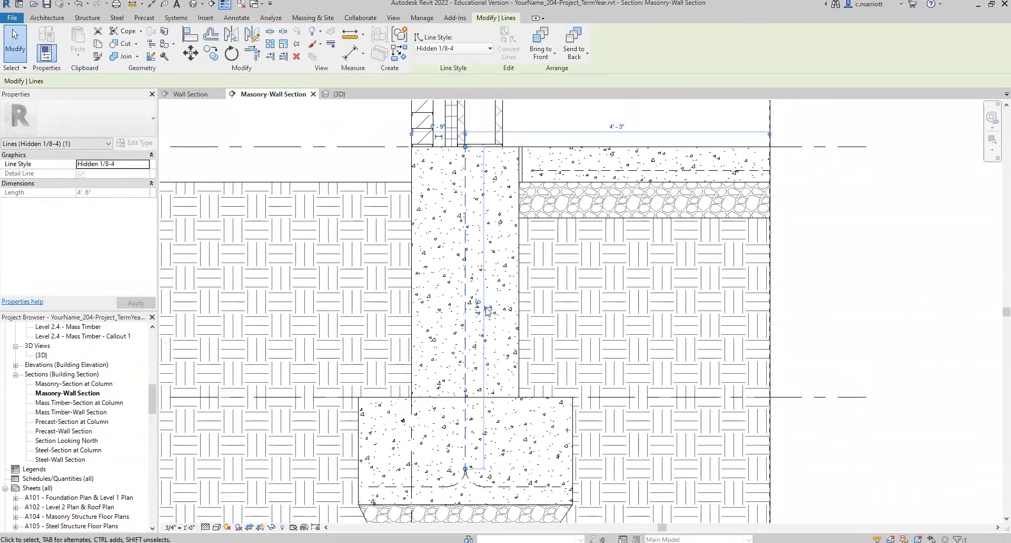
{"action": "left_click", "coordinate": [477, 304]}
{"action": "left_click", "coordinate": [486, 308]}
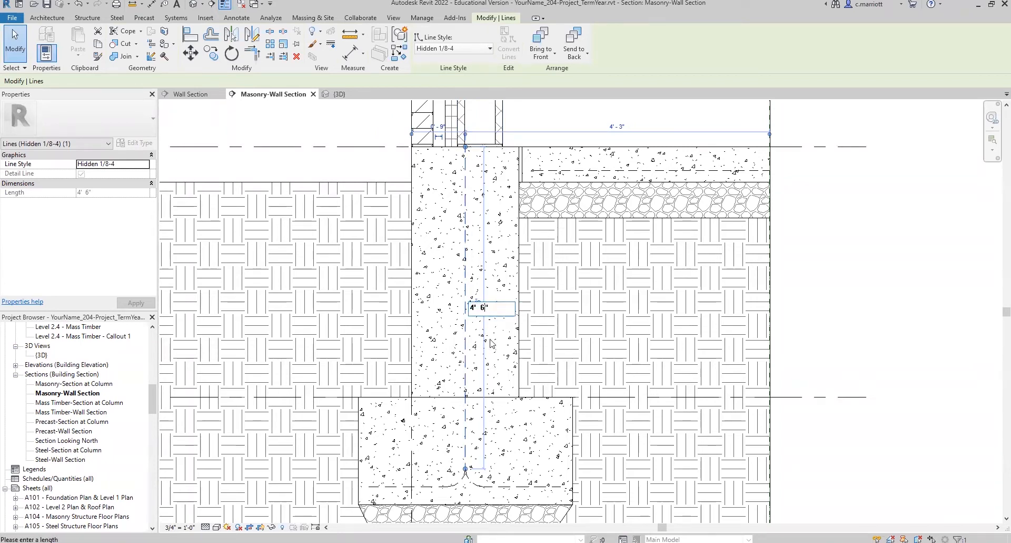
{"action": "type", "text": "4"}
{"action": "key", "text": "Return"}
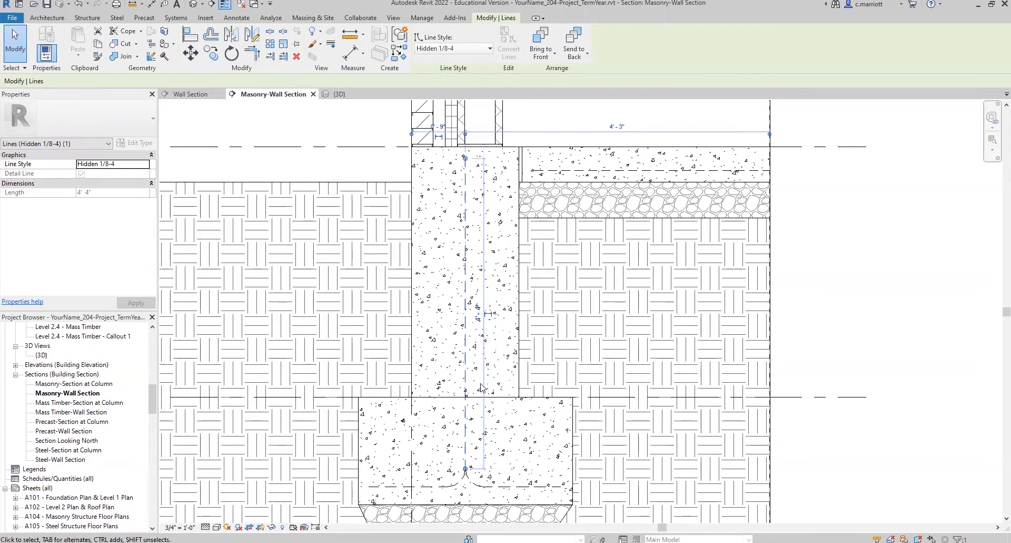
{"action": "key", "text": "Escape"}
Examine the bent bars and horizontal bar lines inside the footing below the foundation wall.
{"action": "scroll", "coordinate": [485, 402], "scroll_direction": "down", "scroll_amount": 2}
{"action": "scroll", "coordinate": [476, 434], "scroll_direction": "up", "scroll_amount": 2}
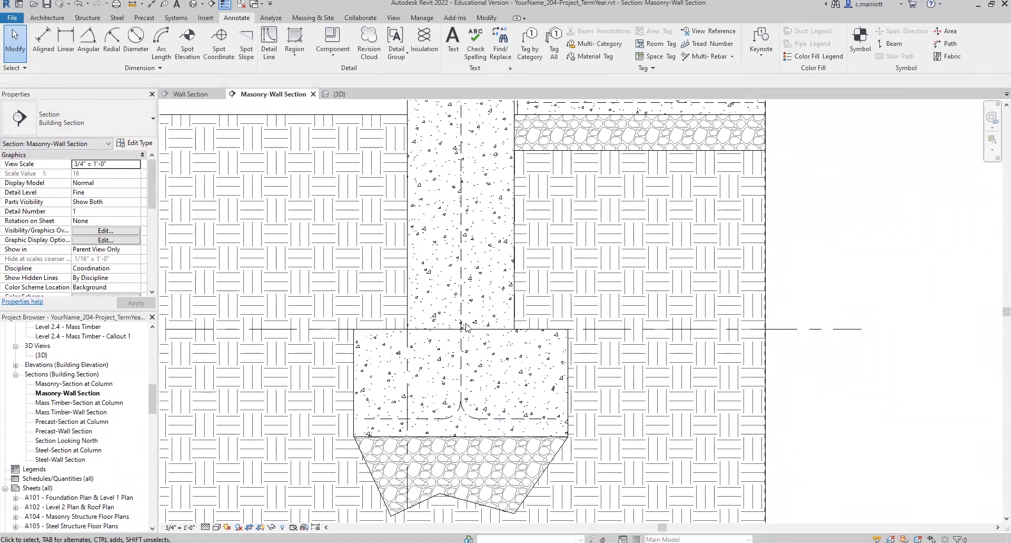
{"action": "scroll", "coordinate": [429, 392], "scroll_direction": "down", "scroll_amount": 1}
{"action": "scroll", "coordinate": [442, 408], "scroll_direction": "up", "scroll_amount": 1}
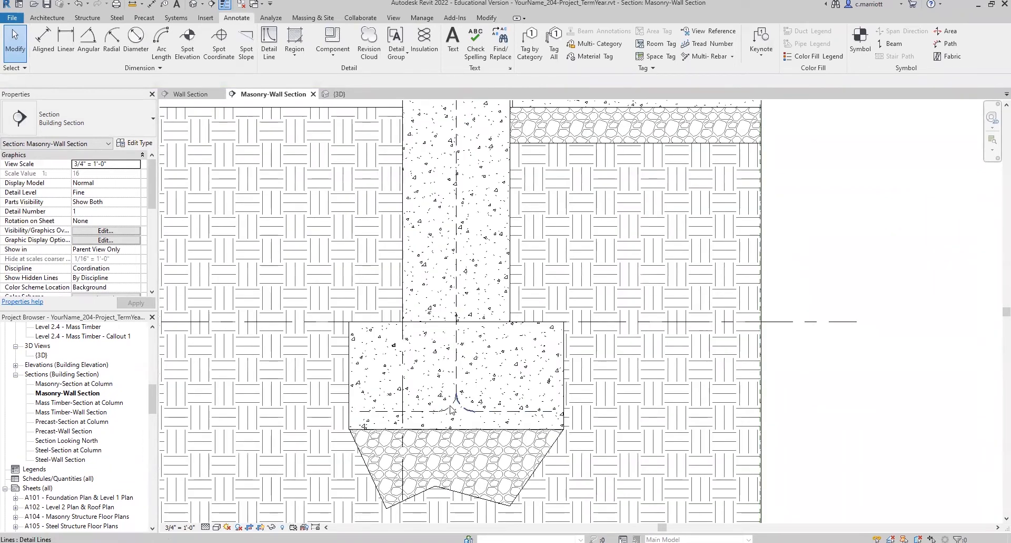
{"action": "scroll", "coordinate": [461, 395], "scroll_direction": "down", "scroll_amount": 1}
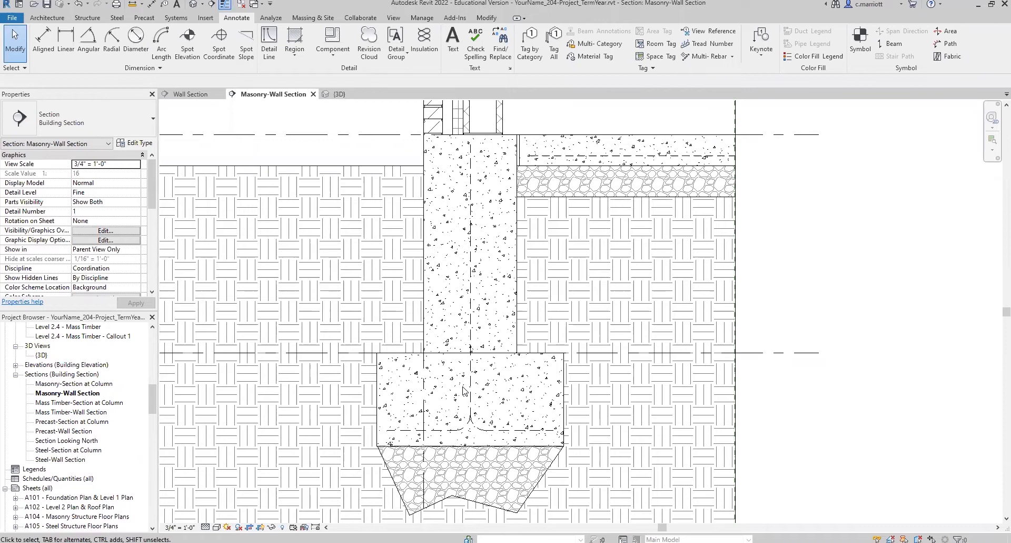
{"action": "scroll", "coordinate": [487, 386], "scroll_direction": "up", "scroll_amount": 1}
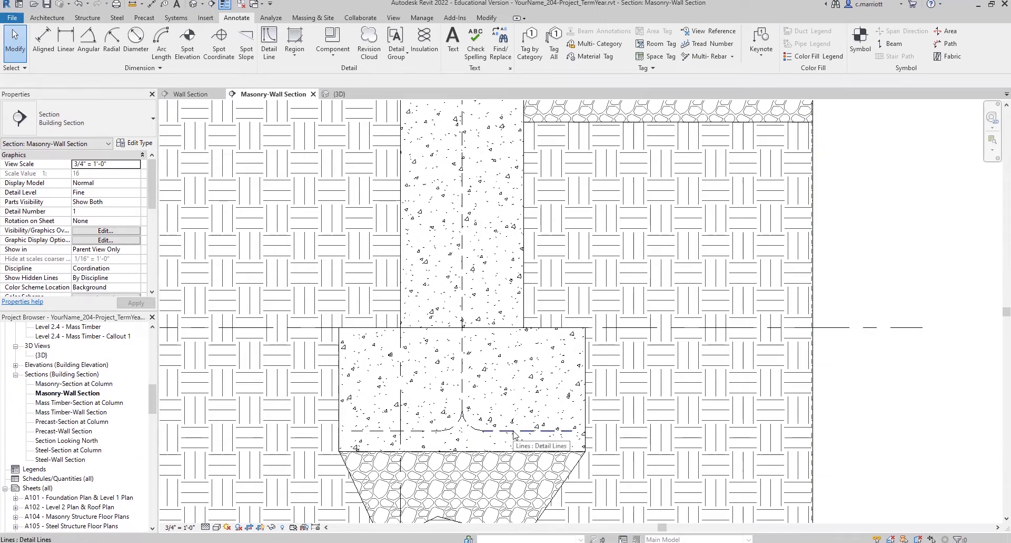
{"action": "scroll", "coordinate": [508, 431], "scroll_direction": "up", "scroll_amount": 1}
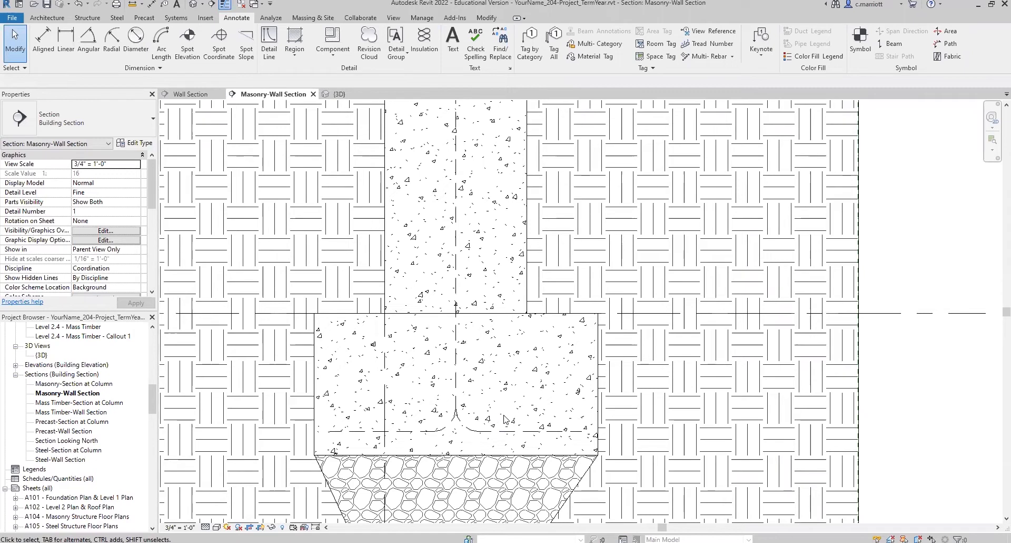
{"action": "scroll", "coordinate": [512, 419], "scroll_direction": "up", "scroll_amount": 1}
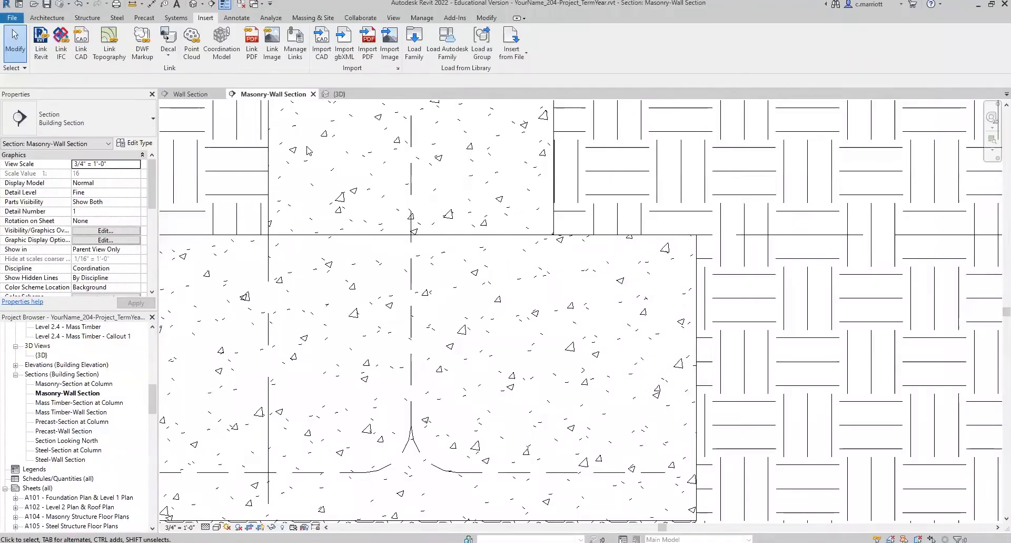
Search the Autodesk family library for "reinforcing" and load the Reinf Bar Section family.
{"action": "left_click", "coordinate": [445, 50]}
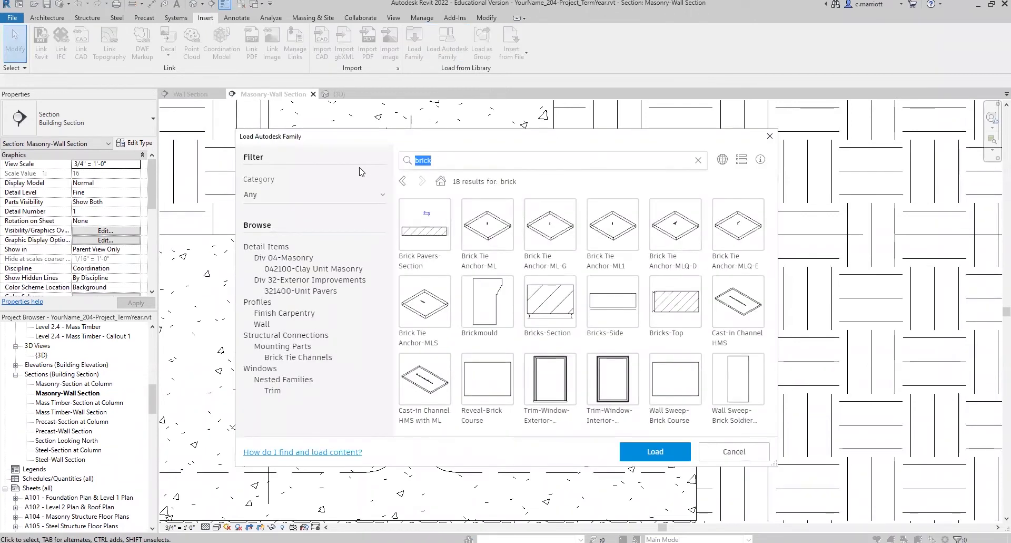
{"action": "key", "text": "Return"}
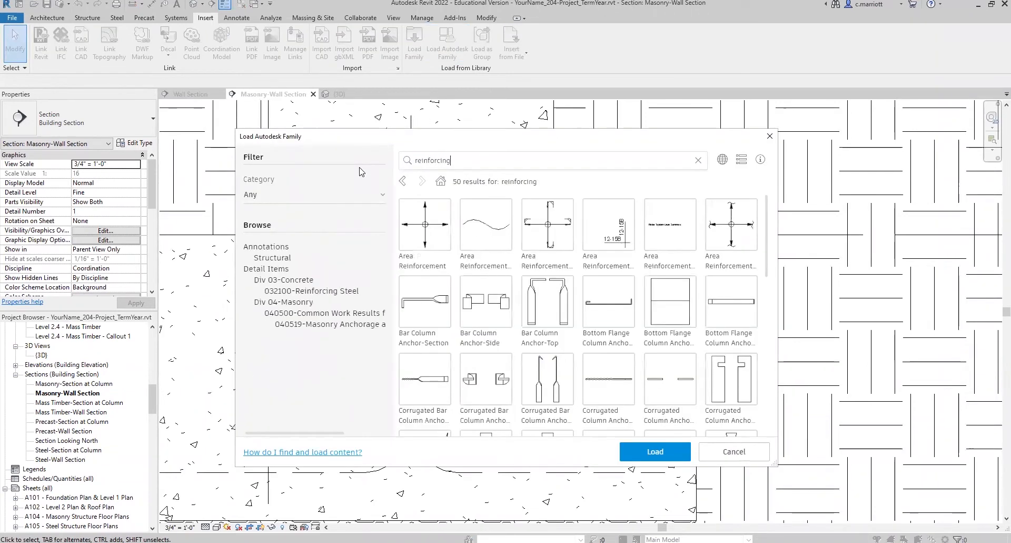
{"action": "scroll", "coordinate": [500, 362], "scroll_direction": "down", "scroll_amount": 10}
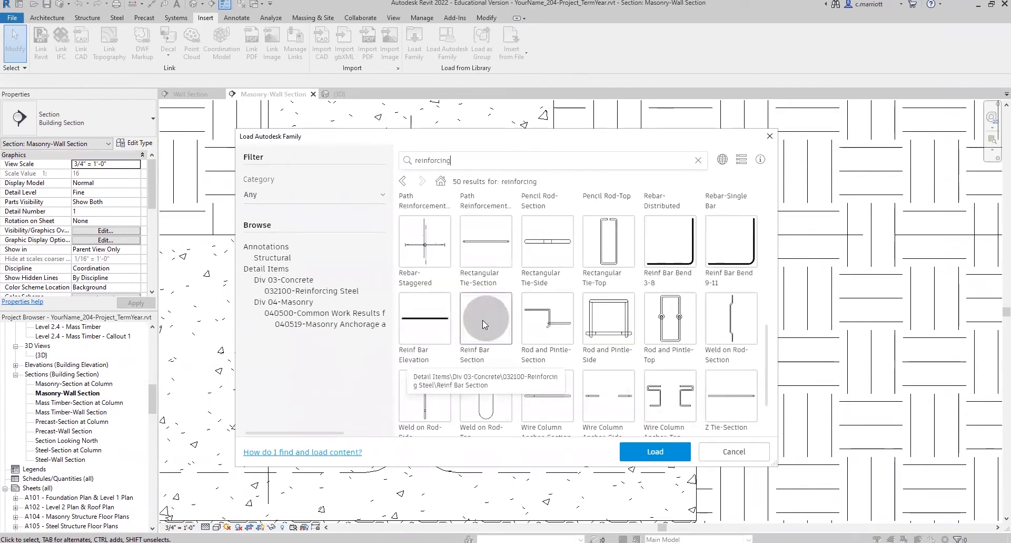
{"action": "left_click", "coordinate": [484, 337]}
{"action": "left_click", "coordinate": [658, 453]}
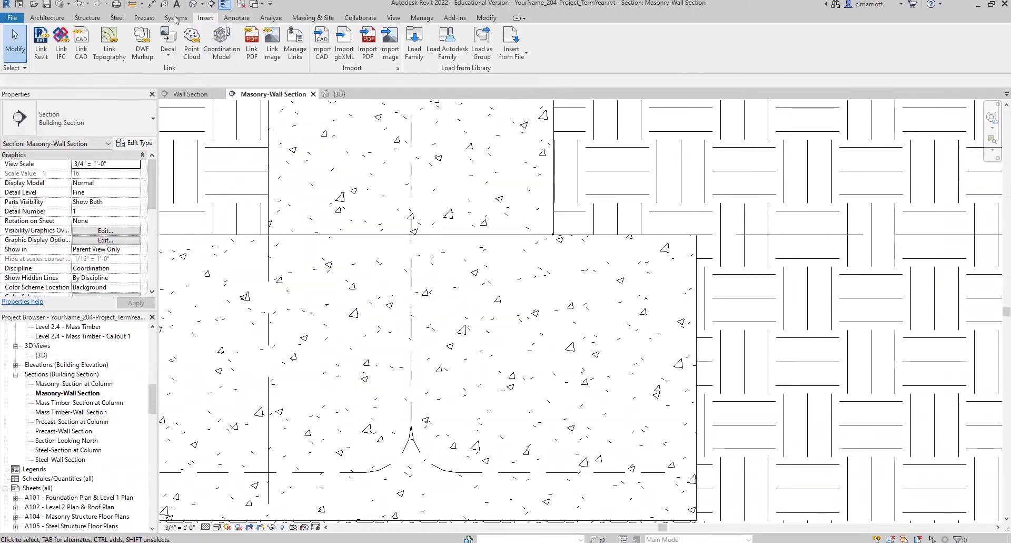
Place a Reinf Bar Section detail component of type #_6 at the right endpoint of the footing's horizontal bar line.
{"action": "left_click", "coordinate": [236, 17]}
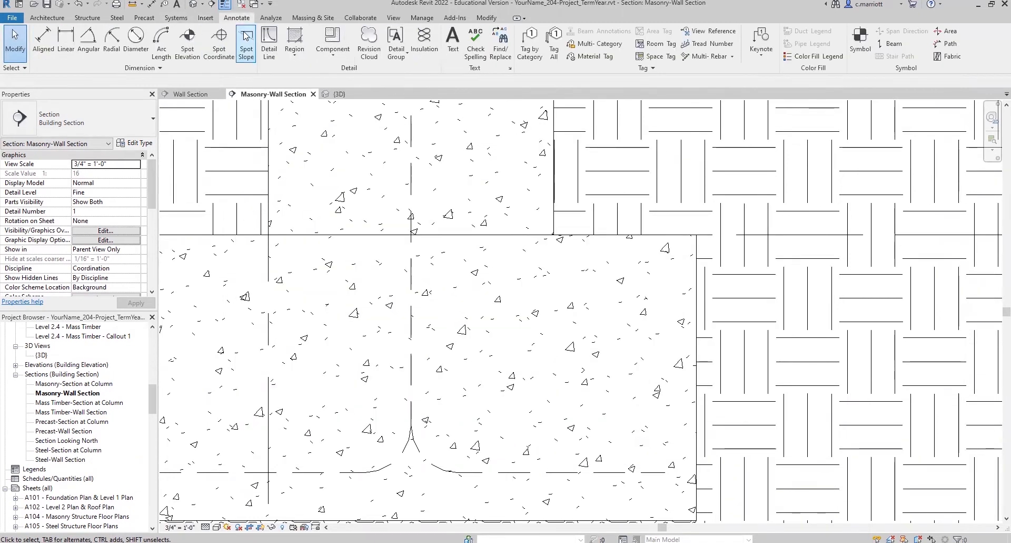
{"action": "left_click", "coordinate": [332, 49]}
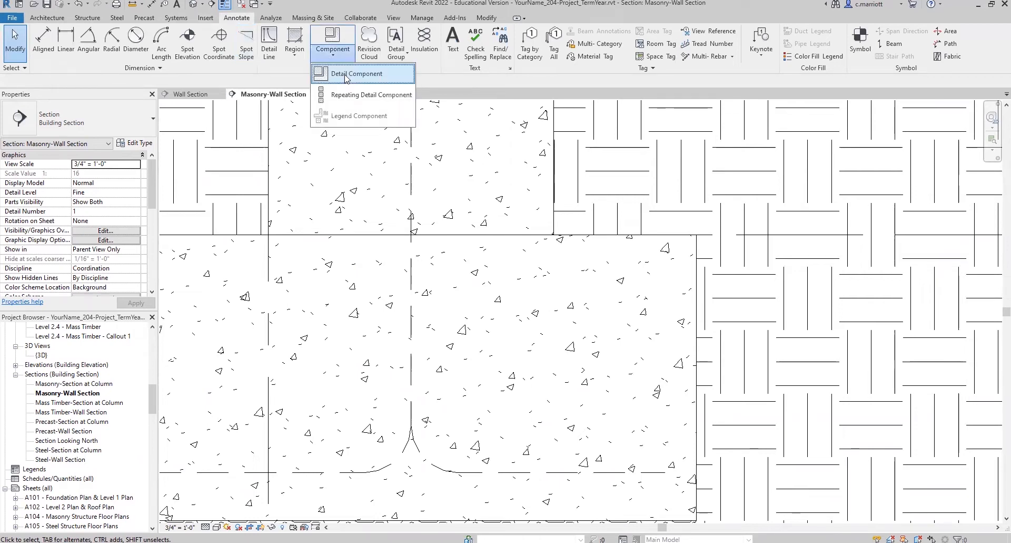
{"action": "left_click", "coordinate": [345, 75]}
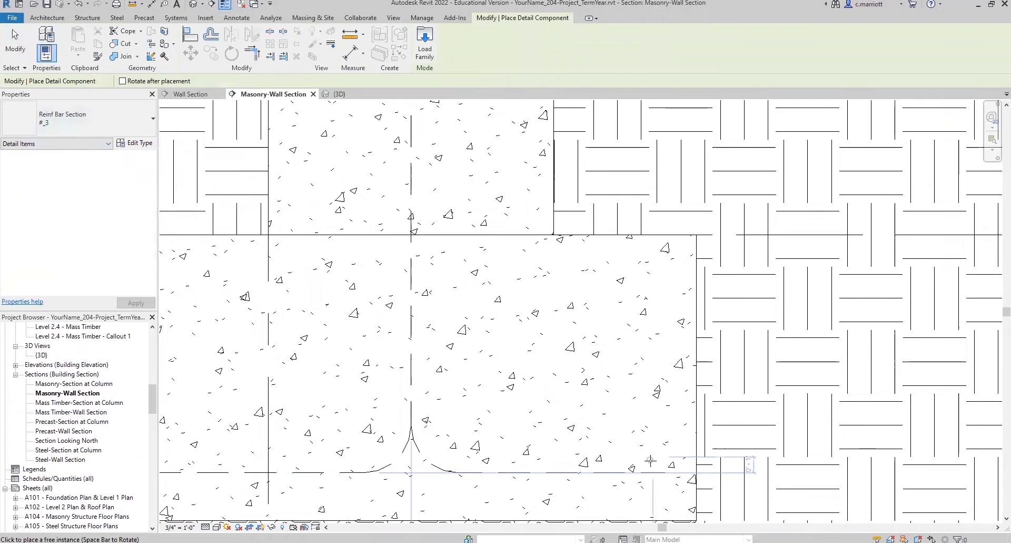
{"action": "left_click", "coordinate": [148, 124]}
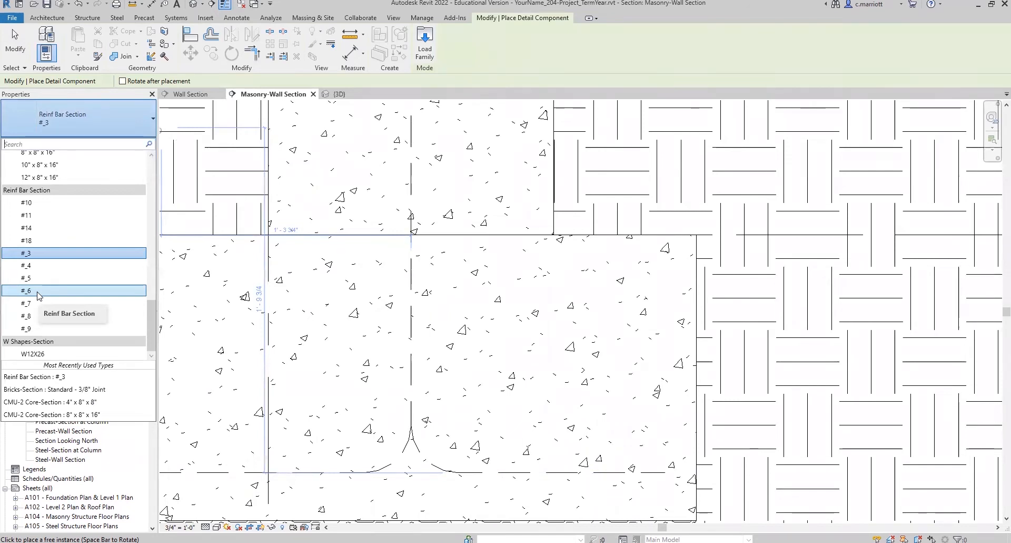
{"action": "left_click", "coordinate": [37, 292]}
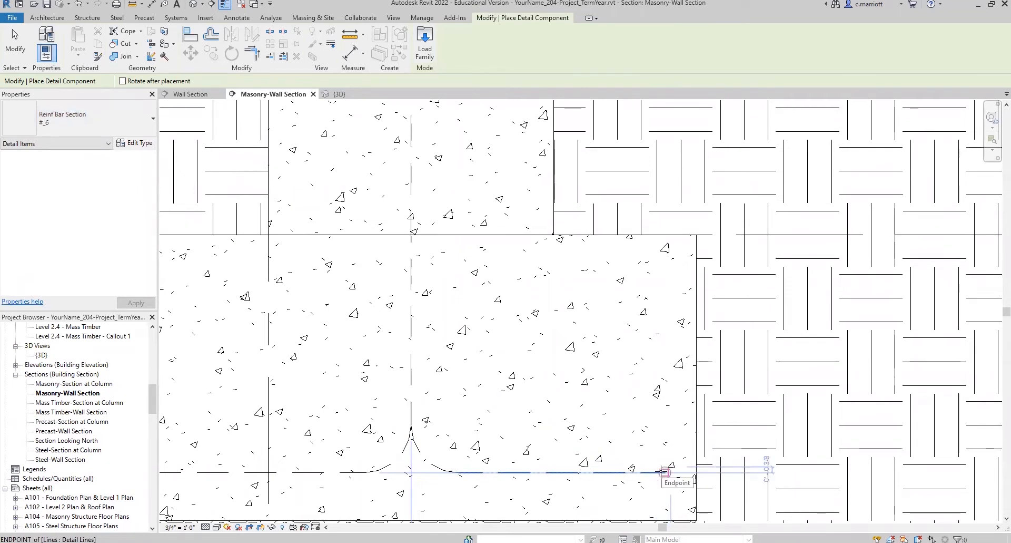
{"action": "left_click", "coordinate": [665, 471]}
{"action": "key", "text": "Escape"}
{"action": "key", "text": "Escape"}
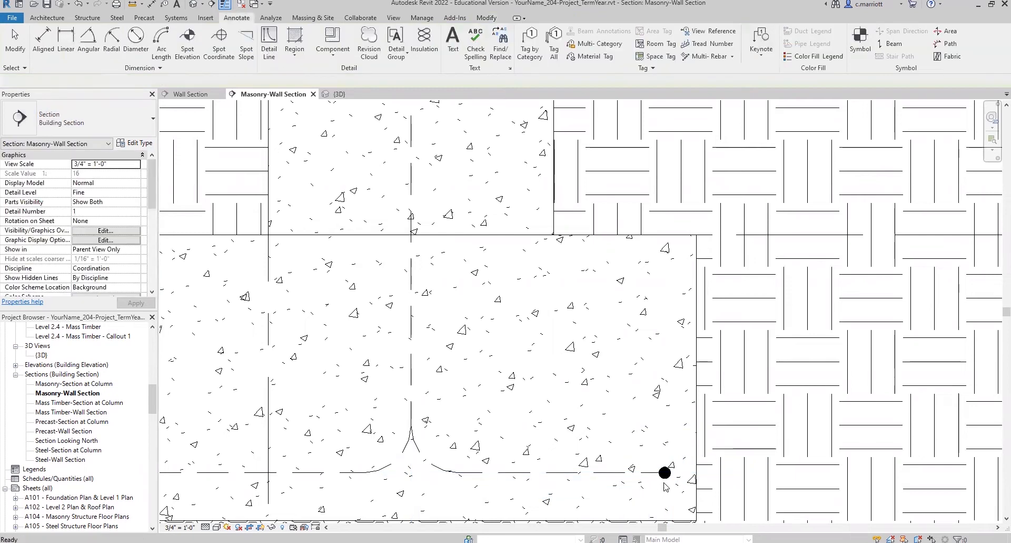
Move the bar section at the right end of the footing's horizontal bar 1" up and 1" to the left.
{"action": "left_click", "coordinate": [665, 473]}
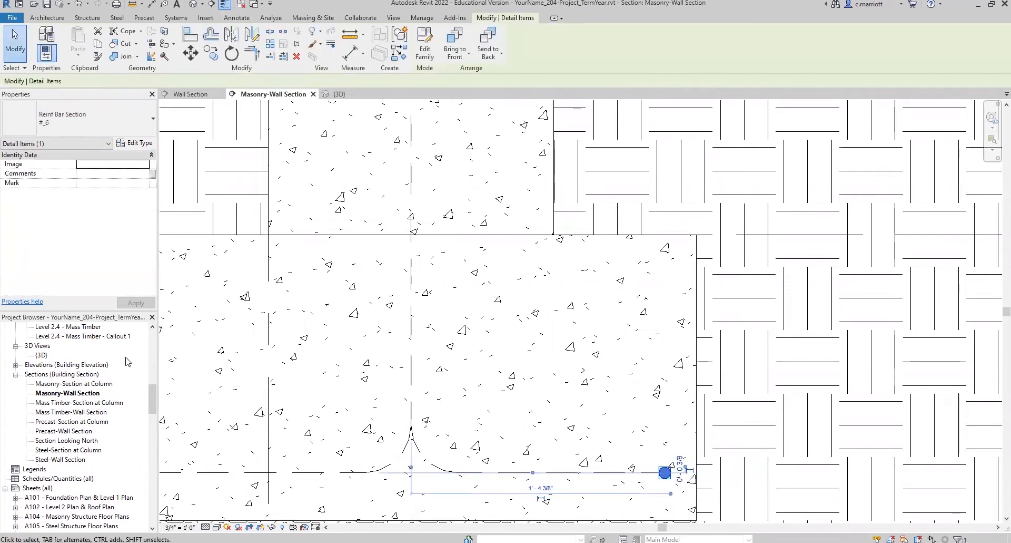
{"action": "left_click", "coordinate": [190, 52]}
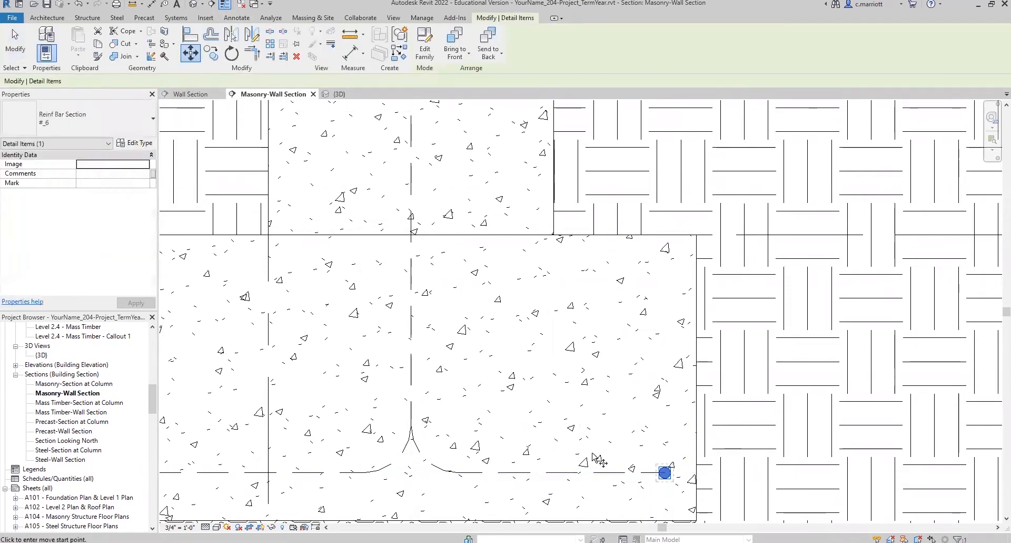
{"action": "left_click", "coordinate": [605, 451]}
{"action": "type", "text": "1"}
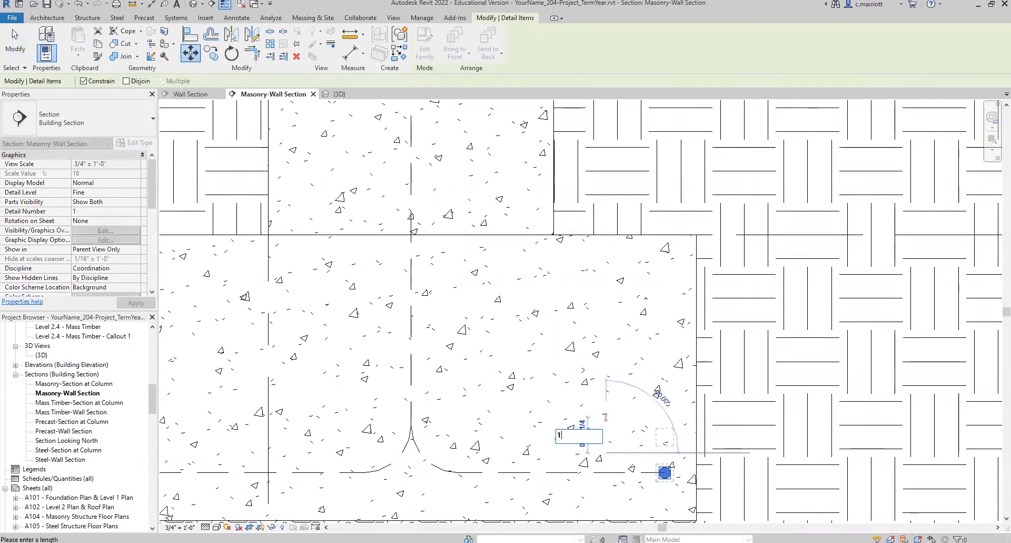
{"action": "key", "text": "Return"}
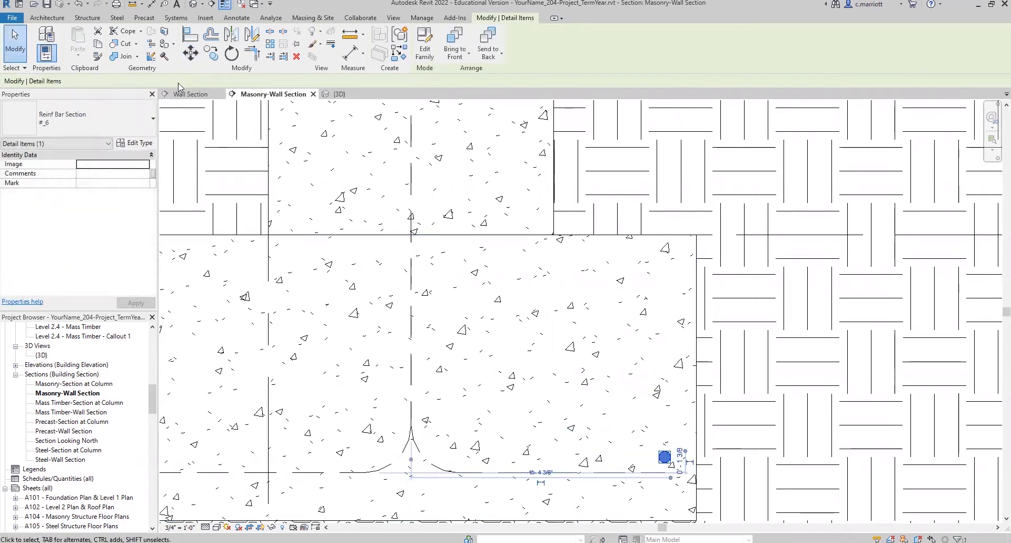
{"action": "left_click", "coordinate": [190, 52]}
{"action": "left_click", "coordinate": [619, 404]}
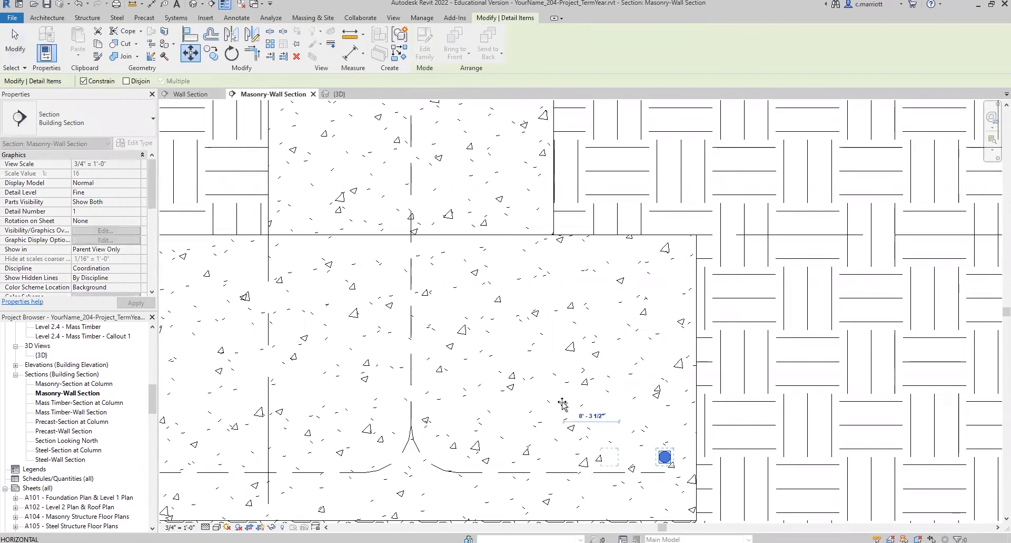
{"action": "type", "text": "1\""}
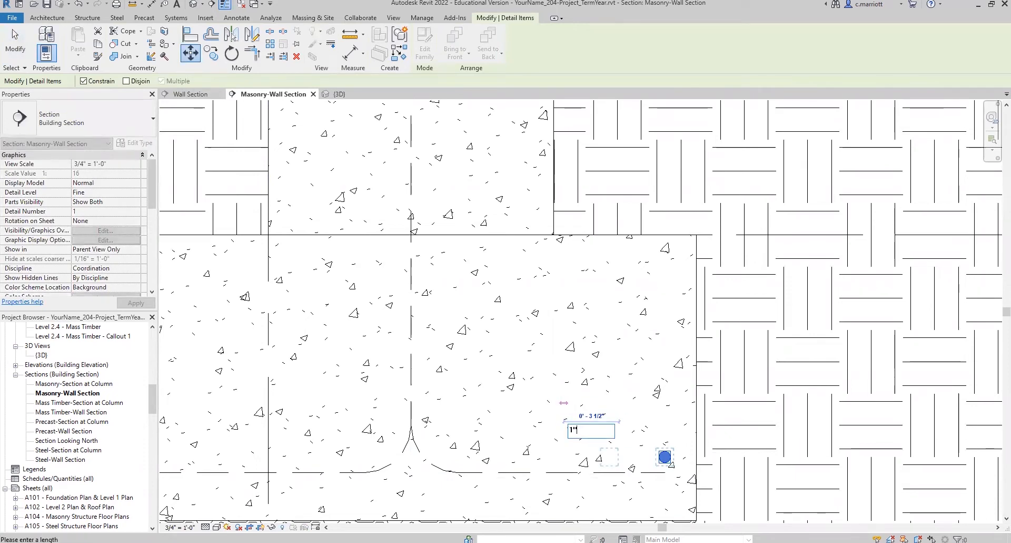
{"action": "key", "text": "Return"}
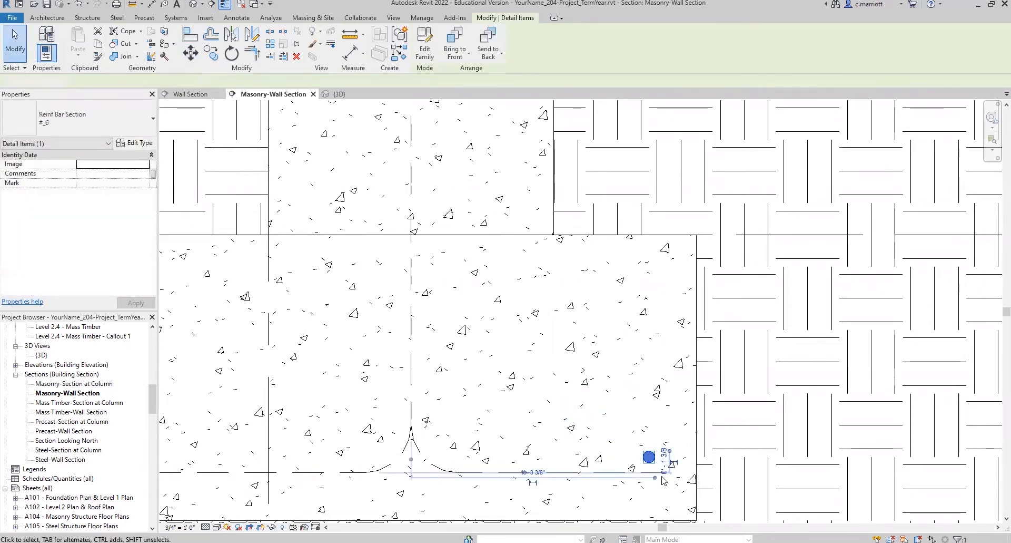
{"action": "key", "text": "Escape"}
Copy the footing's bar section horizontally to just right of the vertical bar line at the footing's center.
{"action": "scroll", "coordinate": [553, 442], "scroll_direction": "down", "scroll_amount": 4}
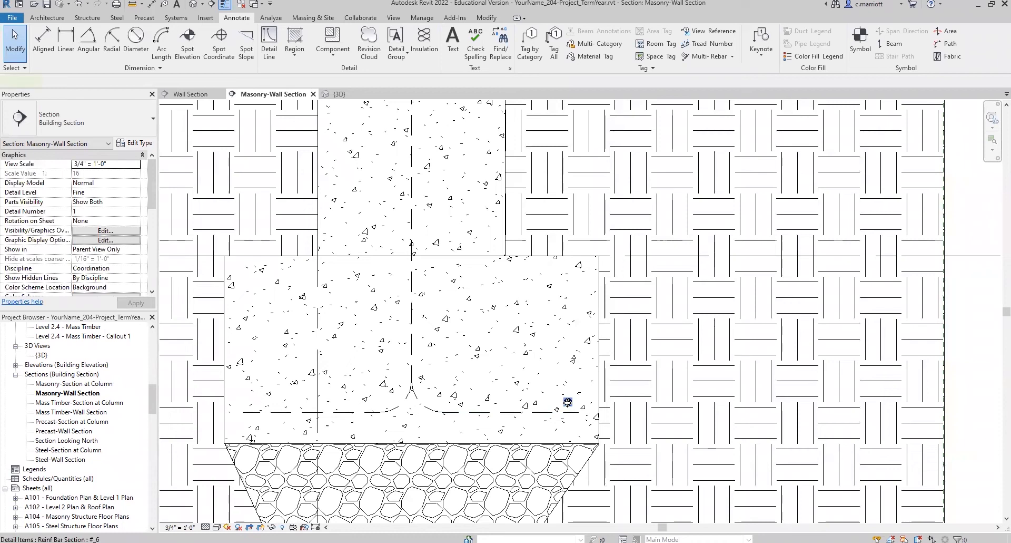
{"action": "left_click", "coordinate": [568, 402]}
{"action": "left_click", "coordinate": [212, 58]}
{"action": "left_click", "coordinate": [567, 387]}
{"action": "left_click", "coordinate": [432, 387]}
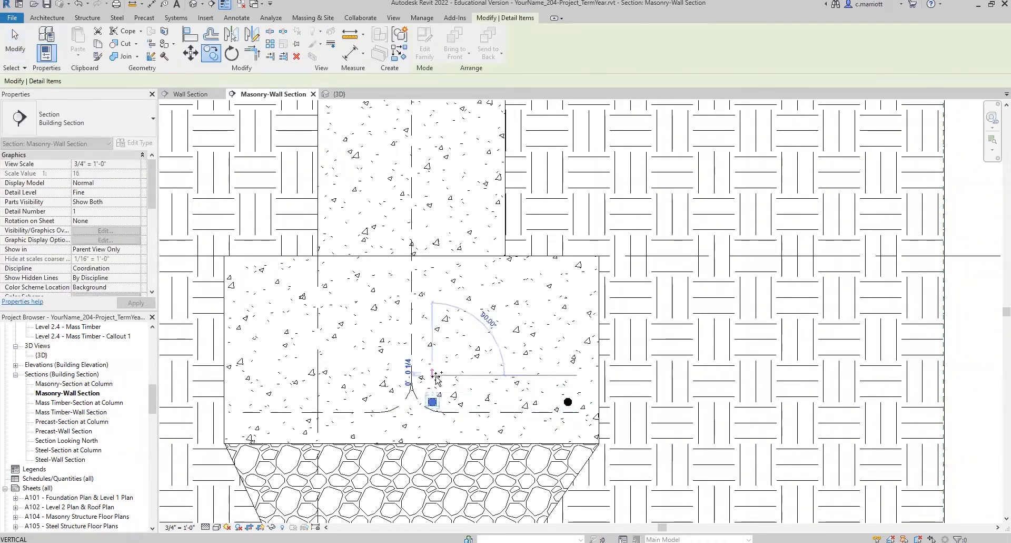
{"action": "key", "text": "Escape"}
Mirror the footing's far-right bar section about the central vertical bar line to the left side of the footing.
{"action": "scroll", "coordinate": [427, 434], "scroll_direction": "up", "scroll_amount": 2}
{"action": "scroll", "coordinate": [434, 423], "scroll_direction": "down", "scroll_amount": 1}
{"action": "middle_click_drag", "start_coordinate": [429, 410], "coordinate": [550, 409]}
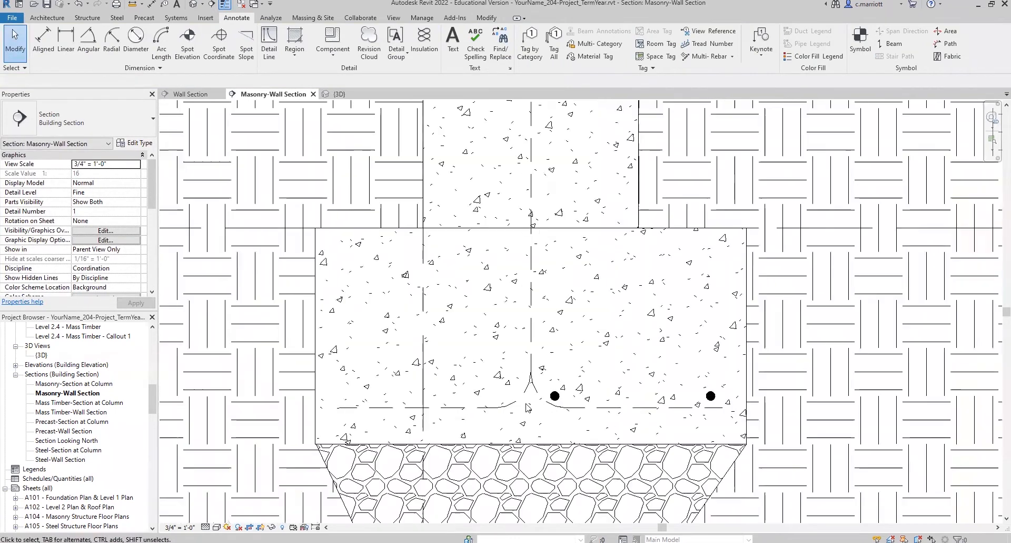
{"action": "left_click", "coordinate": [711, 395]}
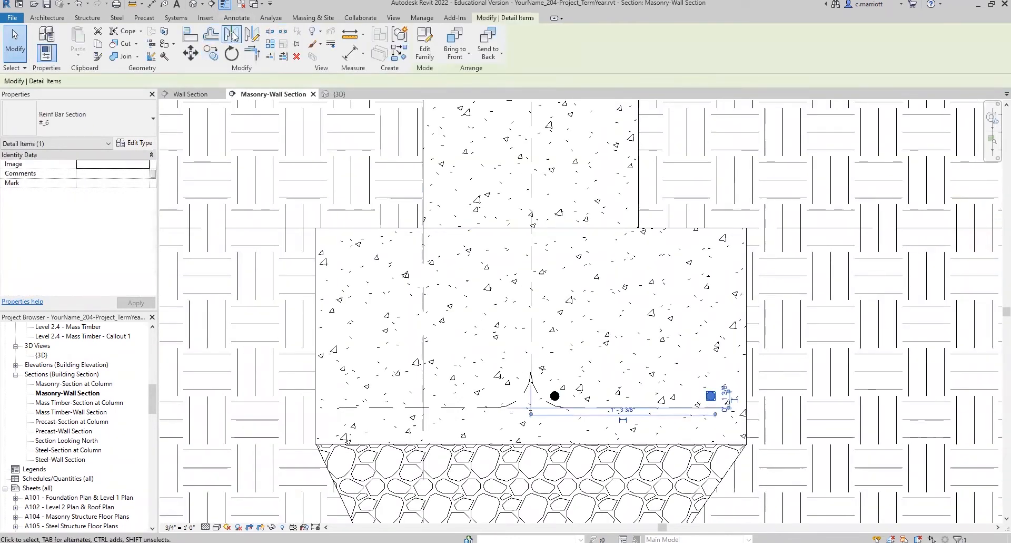
{"action": "left_click", "coordinate": [234, 36]}
{"action": "left_click", "coordinate": [531, 371]}
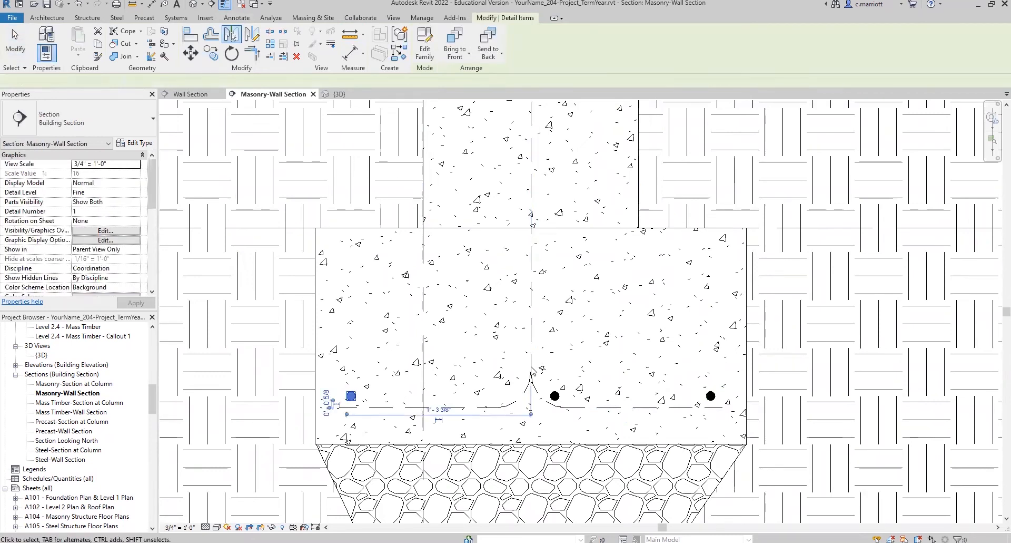
{"action": "key", "text": "Escape"}
{"action": "key", "text": "Escape"}
Copy the footing's left bar section 1'-2" straight up to the top edge of the footing.
{"action": "scroll", "coordinate": [513, 370], "scroll_direction": "down", "scroll_amount": 1}
{"action": "middle_click_drag", "start_coordinate": [488, 357], "coordinate": [458, 403]}
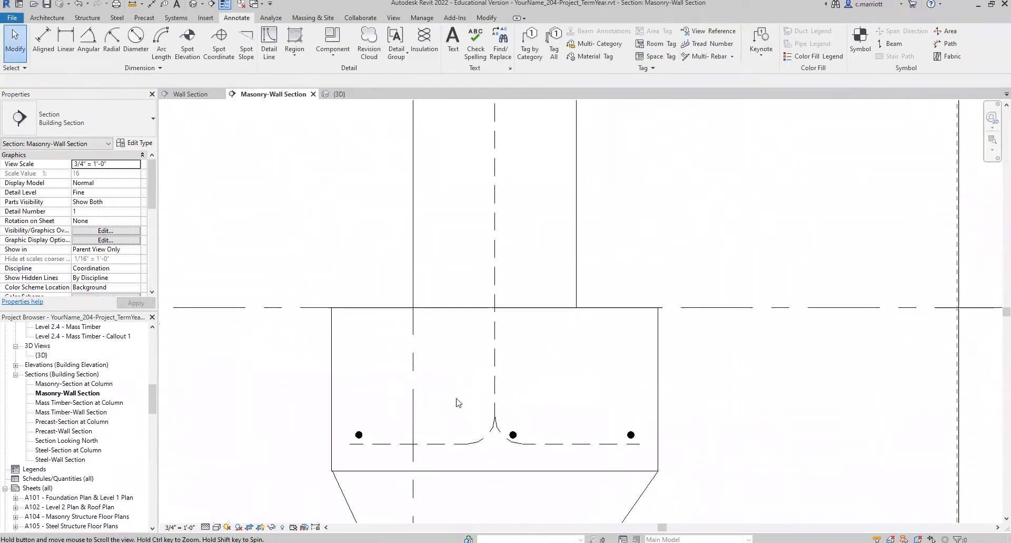
{"action": "scroll", "coordinate": [411, 324], "scroll_direction": "up", "scroll_amount": 1}
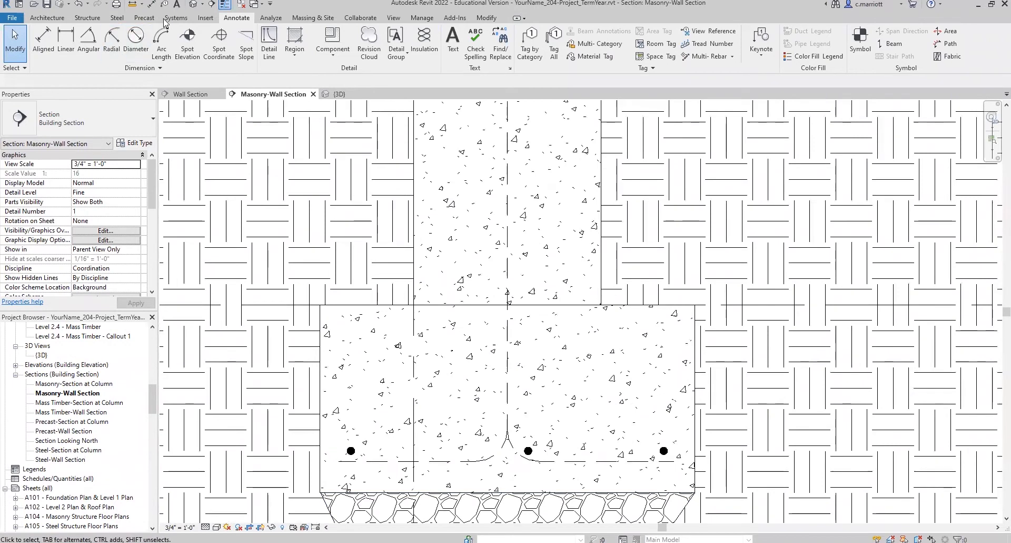
{"action": "left_click", "coordinate": [351, 450]}
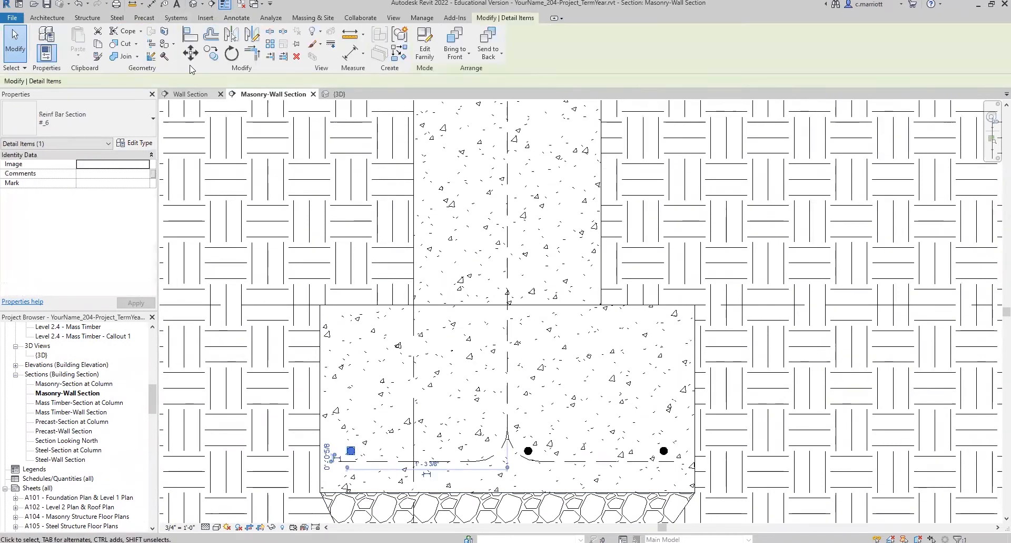
{"action": "left_click", "coordinate": [210, 54]}
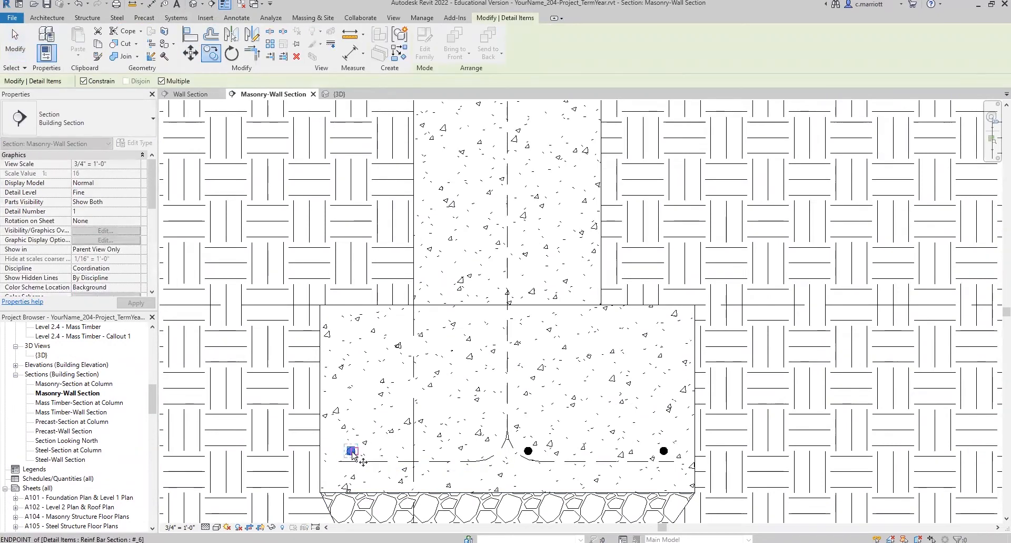
{"action": "left_click", "coordinate": [352, 454]}
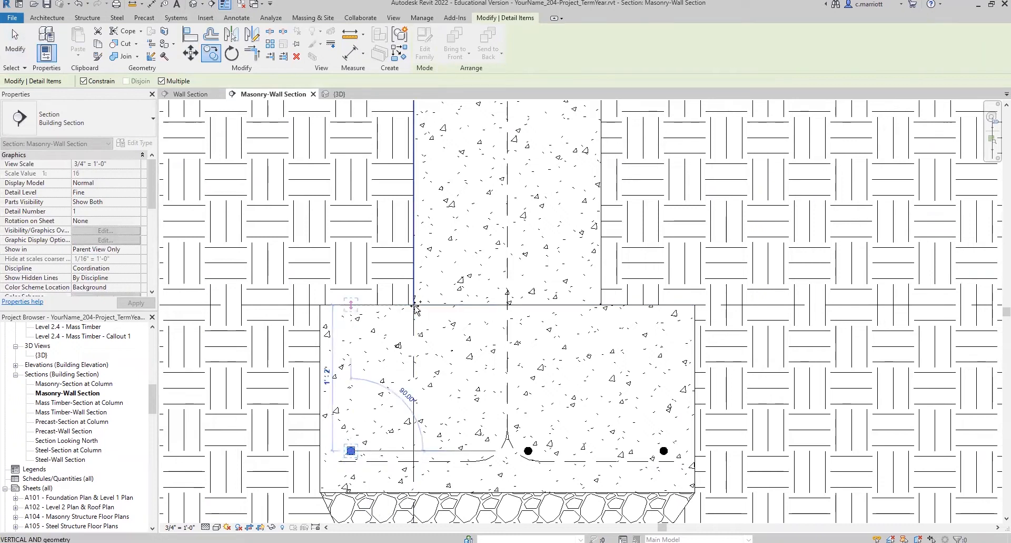
{"action": "left_click", "coordinate": [414, 305]}
{"action": "key", "text": "Escape"}
{"action": "key", "text": "Escape"}
Move the copied bar section 6" horizontally to the corner where the foundation wall's left face meets the footing.
{"action": "scroll", "coordinate": [358, 306], "scroll_direction": "up", "scroll_amount": 2}
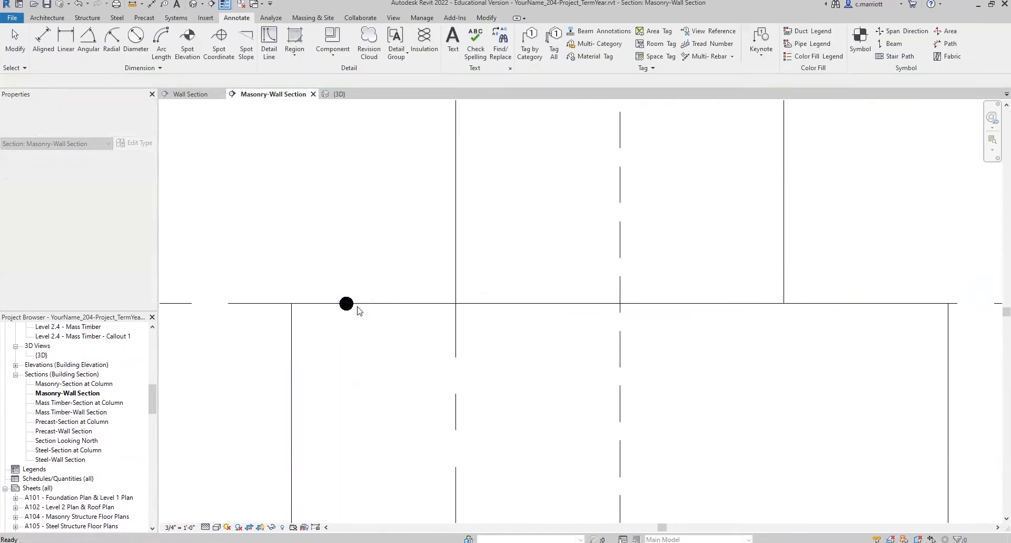
{"action": "scroll", "coordinate": [358, 311], "scroll_direction": "up", "scroll_amount": 1}
{"action": "left_click", "coordinate": [344, 303]}
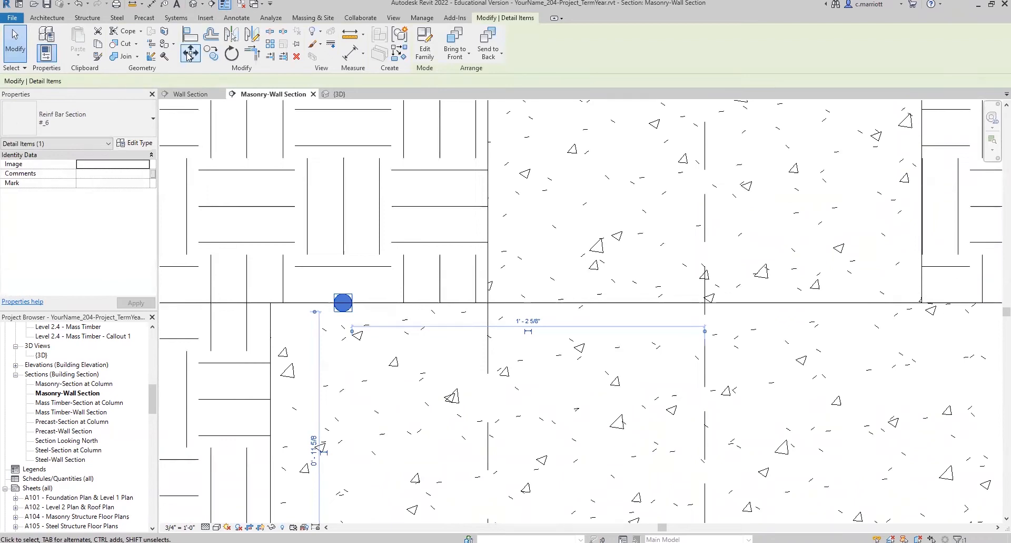
{"action": "left_click", "coordinate": [189, 53]}
{"action": "left_click", "coordinate": [343, 302]}
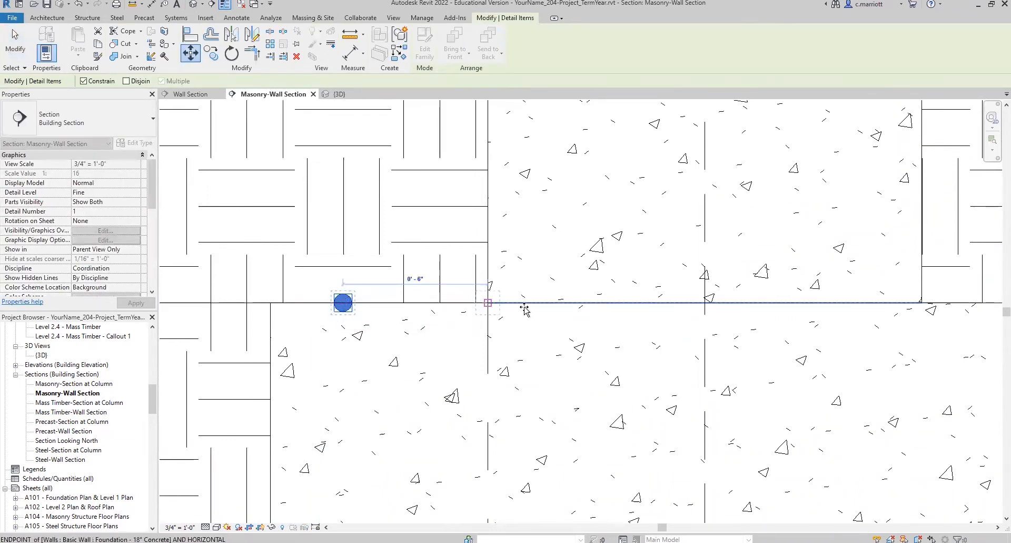
{"action": "left_click", "coordinate": [488, 302]}
{"action": "key", "text": "Escape"}
{"action": "middle_click_drag", "start_coordinate": [428, 361], "coordinate": [325, 431]}
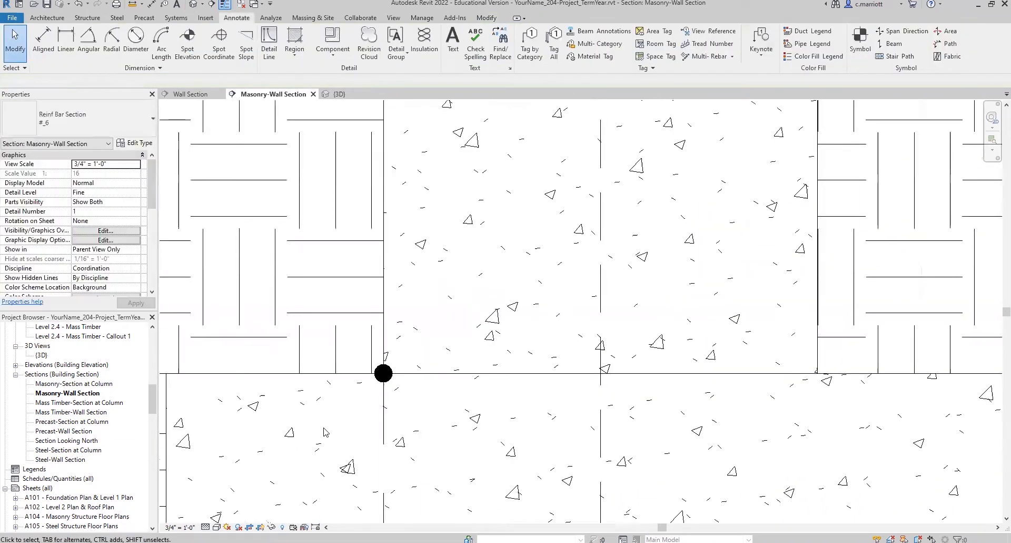
{"action": "key", "text": "m"}
{"action": "key", "text": "a"}
{"action": "left_click", "coordinate": [385, 374]}
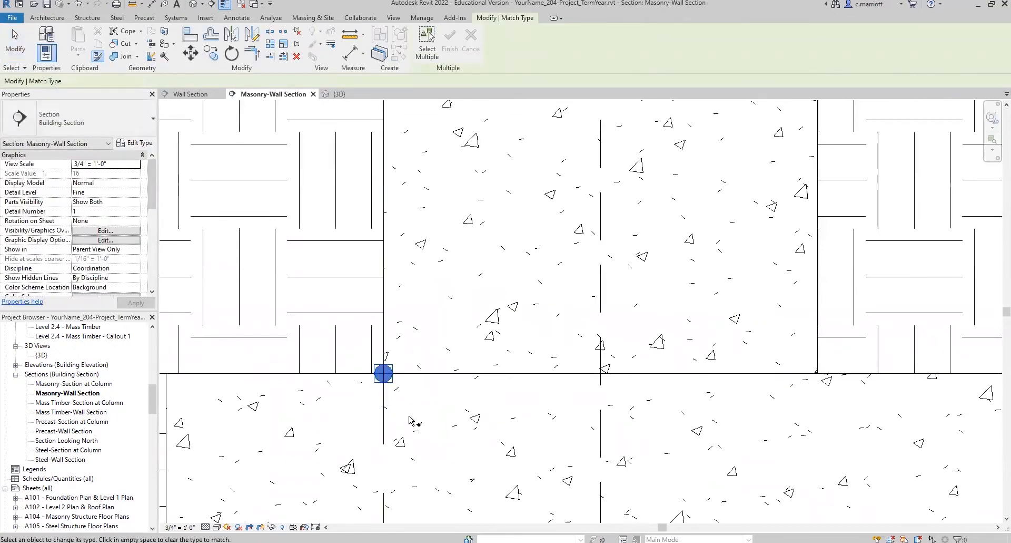
{"action": "key", "text": "Escape"}
{"action": "key", "text": "Escape"}
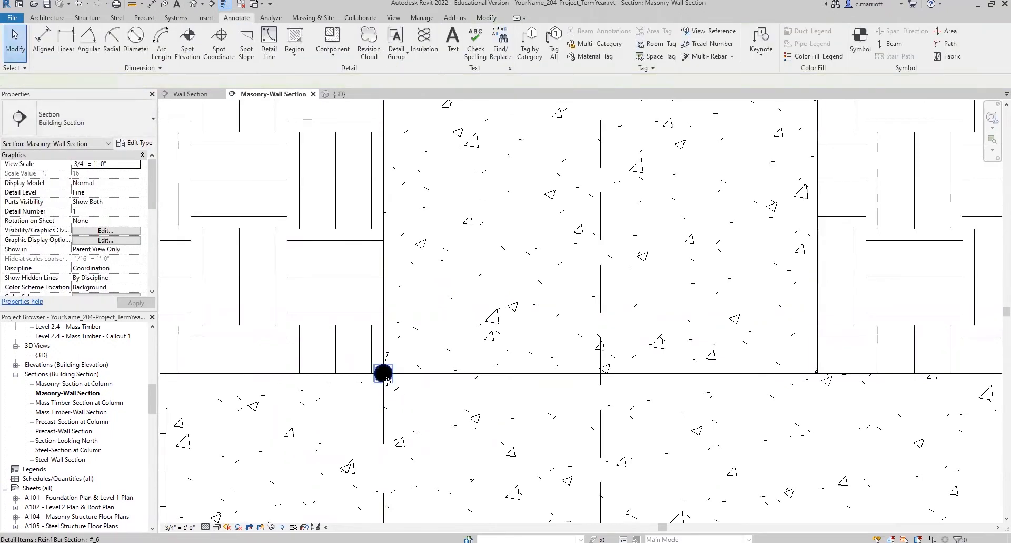
Move the bar section at the wall's lower-left corner 3" to the right and 3" up into the foundation wall.
{"action": "left_click", "coordinate": [385, 375]}
{"action": "left_click", "coordinate": [191, 52]}
{"action": "left_click", "coordinate": [420, 315]}
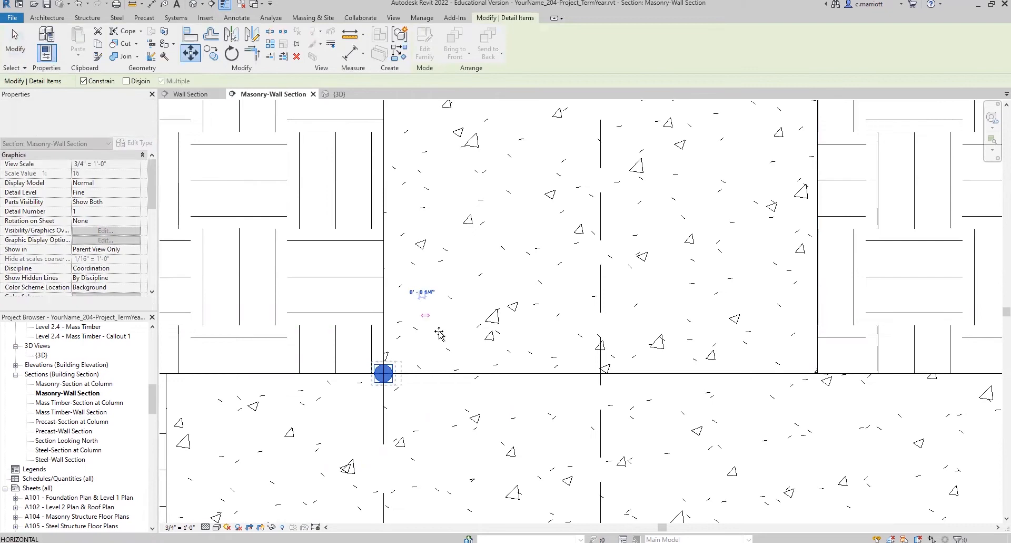
{"action": "type", "text": "3"}
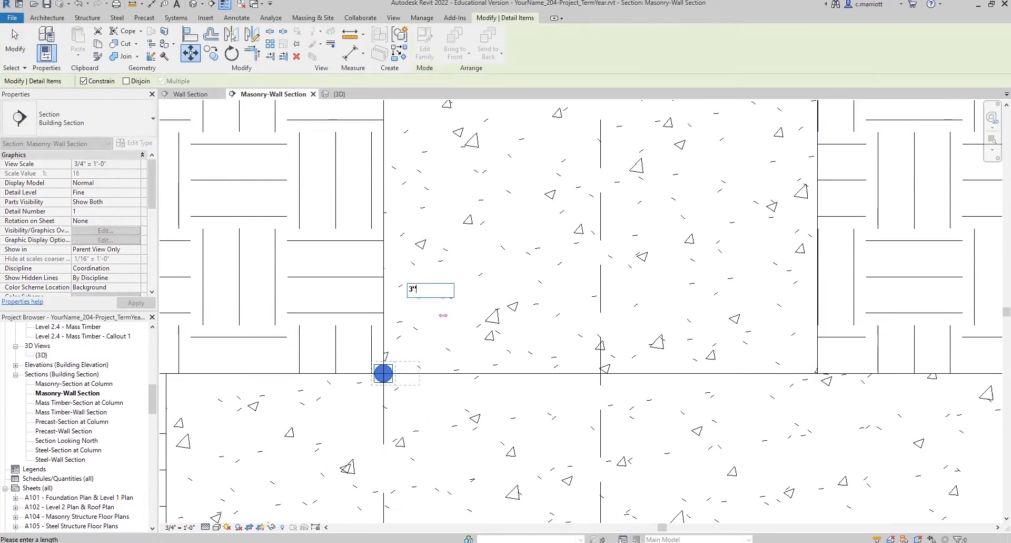
{"action": "key", "text": "Return"}
{"action": "left_click", "coordinate": [191, 53]}
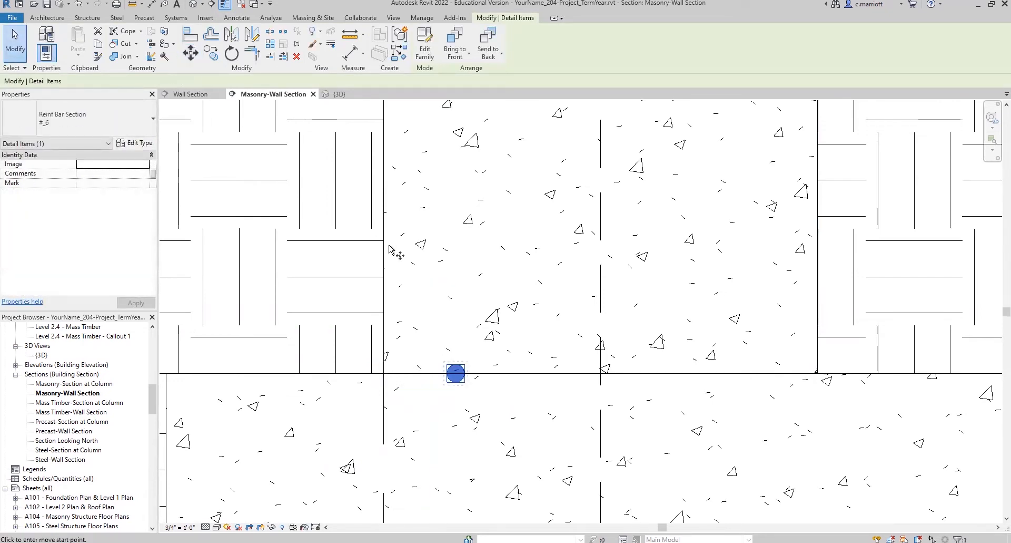
{"action": "left_click", "coordinate": [413, 319]}
{"action": "type", "text": "3"}
{"action": "key", "text": "Return"}
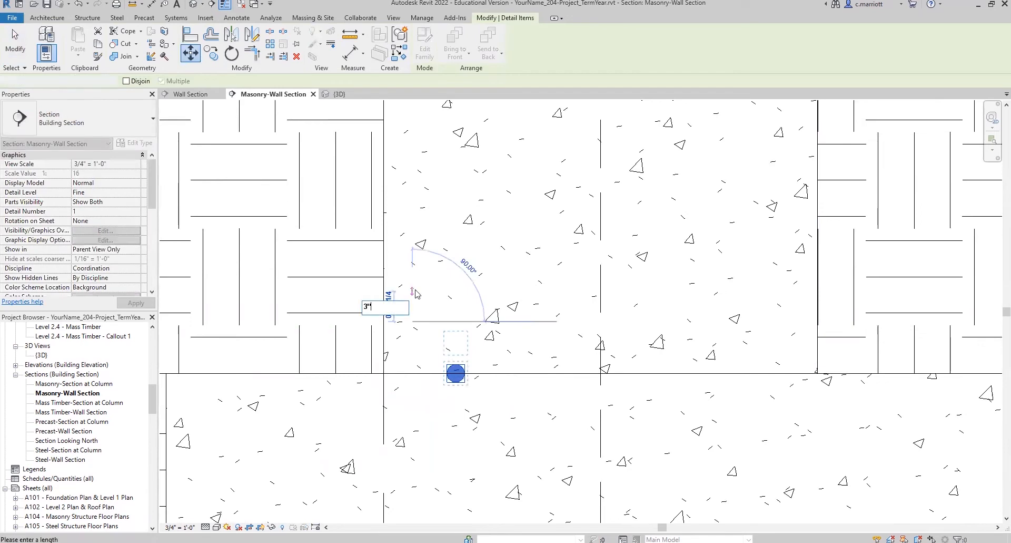
{"action": "scroll", "coordinate": [252, 372], "scroll_direction": "down", "scroll_amount": 2}
{"action": "scroll", "coordinate": [351, 469], "scroll_direction": "up", "scroll_amount": 4}
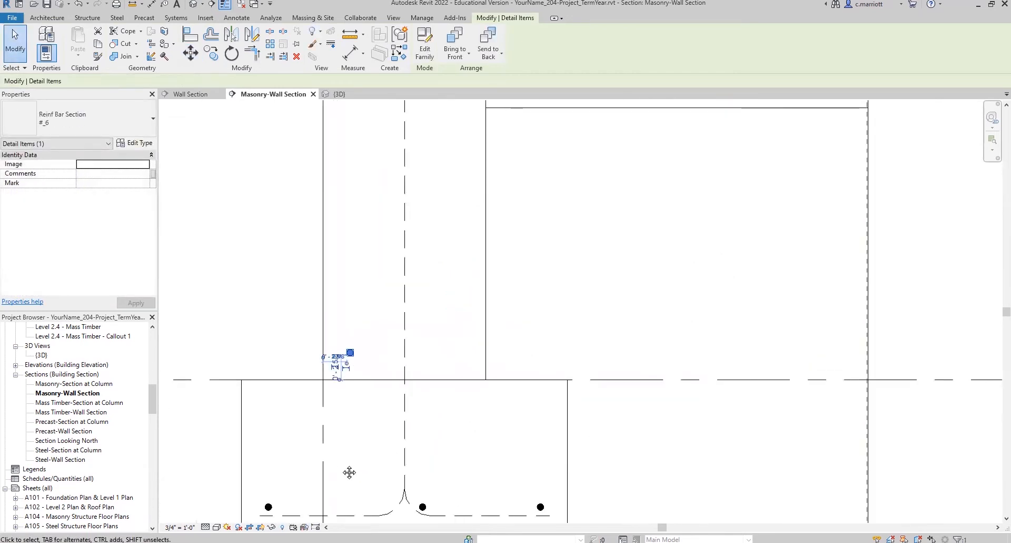
{"action": "key", "text": "Escape"}
Mirror the foundation wall's bar section about the central vertical bar line to the right side of the wall.
{"action": "left_click", "coordinate": [383, 418]}
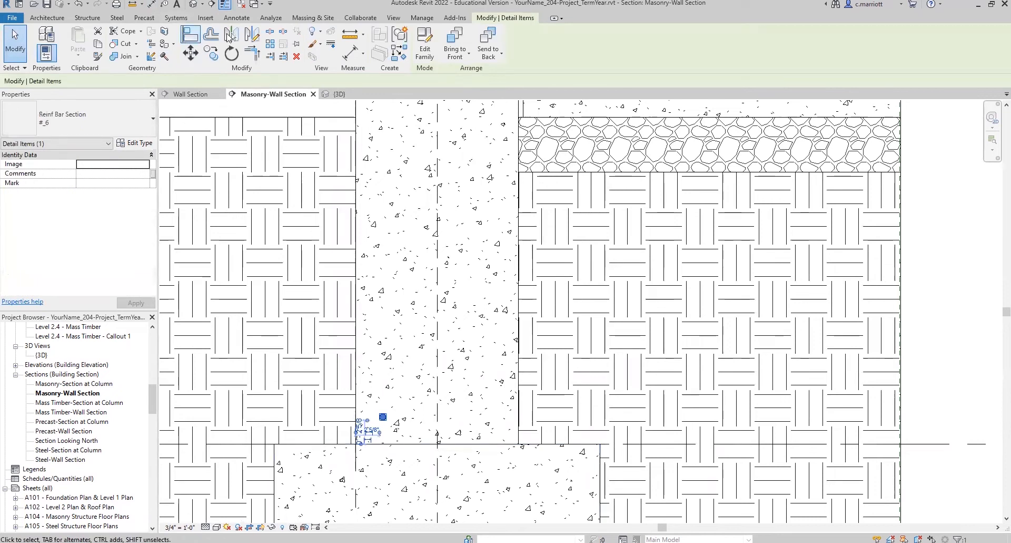
{"action": "left_click", "coordinate": [437, 298]}
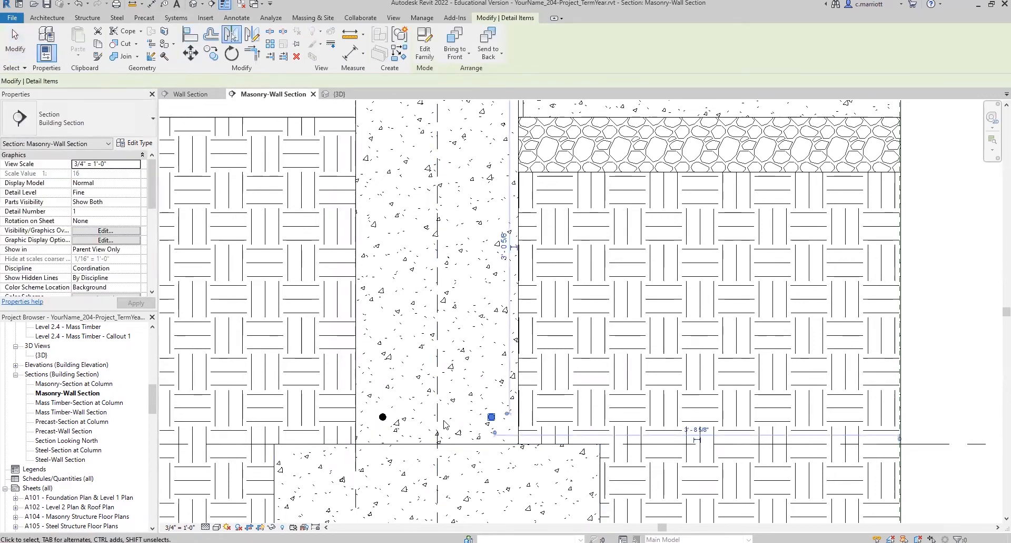
{"action": "key", "text": "Escape"}
Copy both bar sections near the base of the foundation wall 30" straight up within the wall.
{"action": "scroll", "coordinate": [450, 420], "scroll_direction": "down", "scroll_amount": 2}
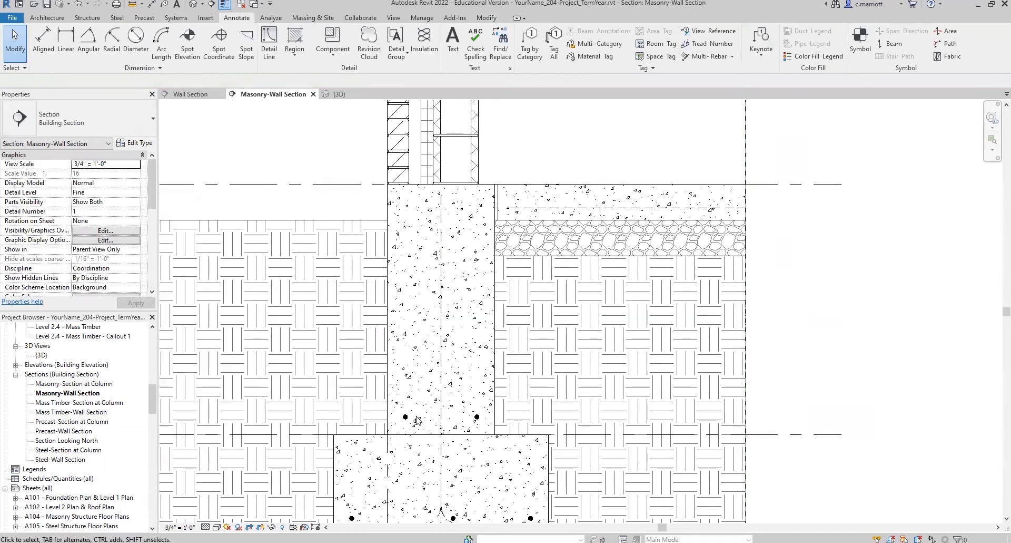
{"action": "left_click", "coordinate": [405, 417]}
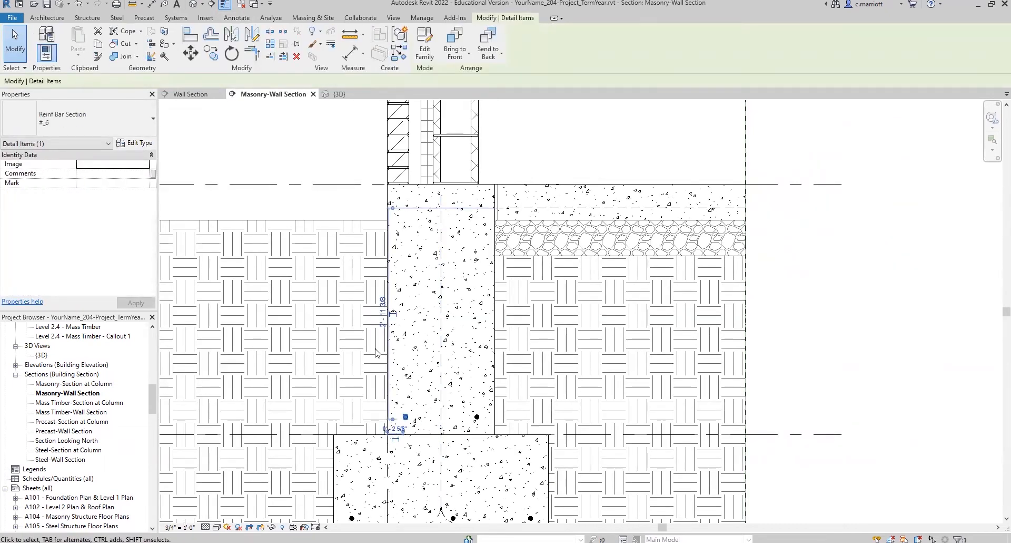
{"action": "key", "text": "Escape"}
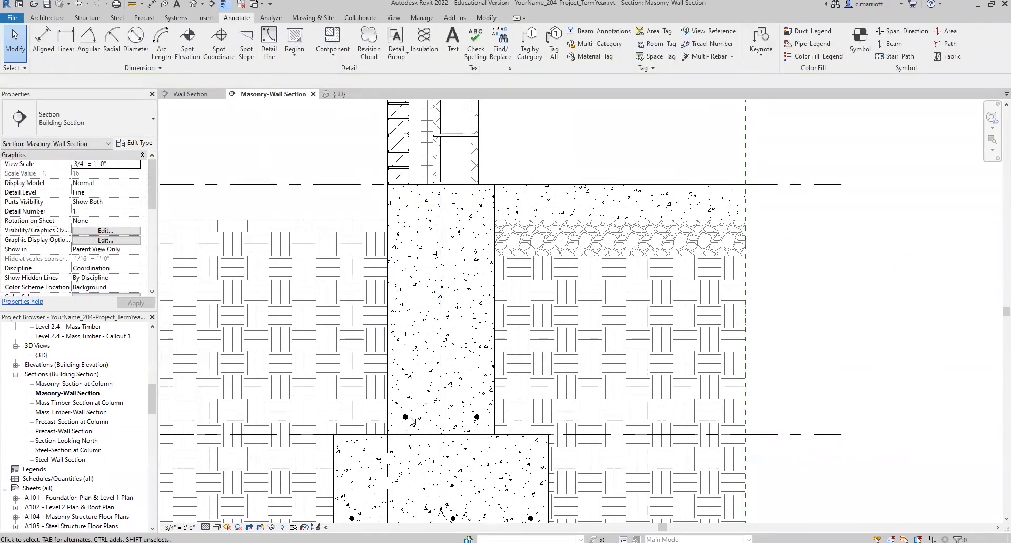
{"action": "left_click", "coordinate": [406, 416]}
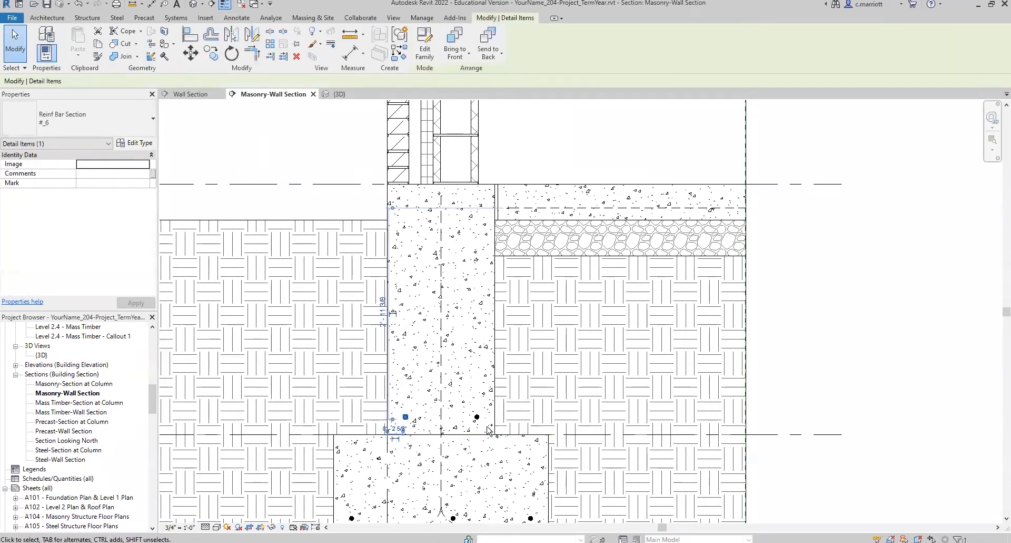
{"action": "left_click", "coordinate": [476, 416], "text": "ctrl"}
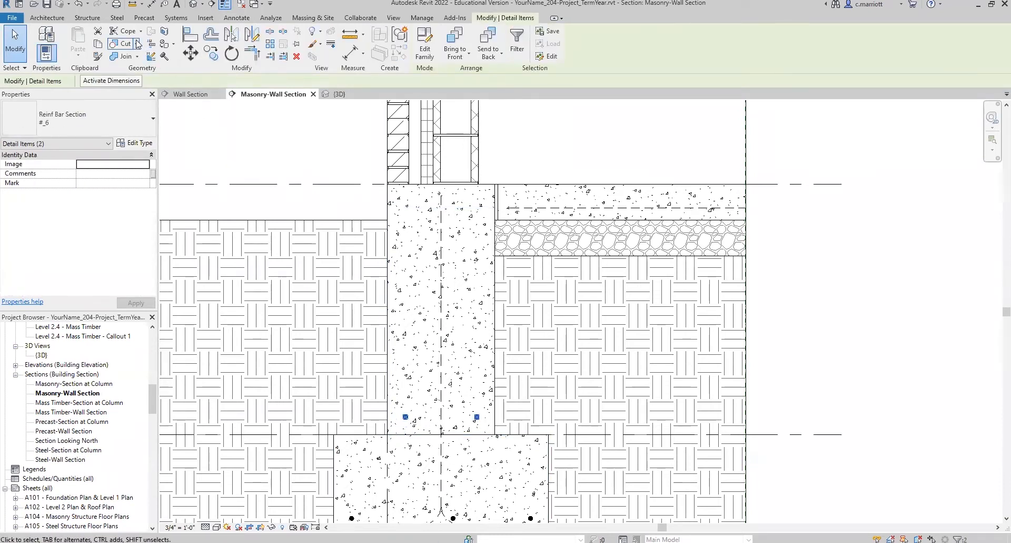
{"action": "left_click", "coordinate": [232, 35]}
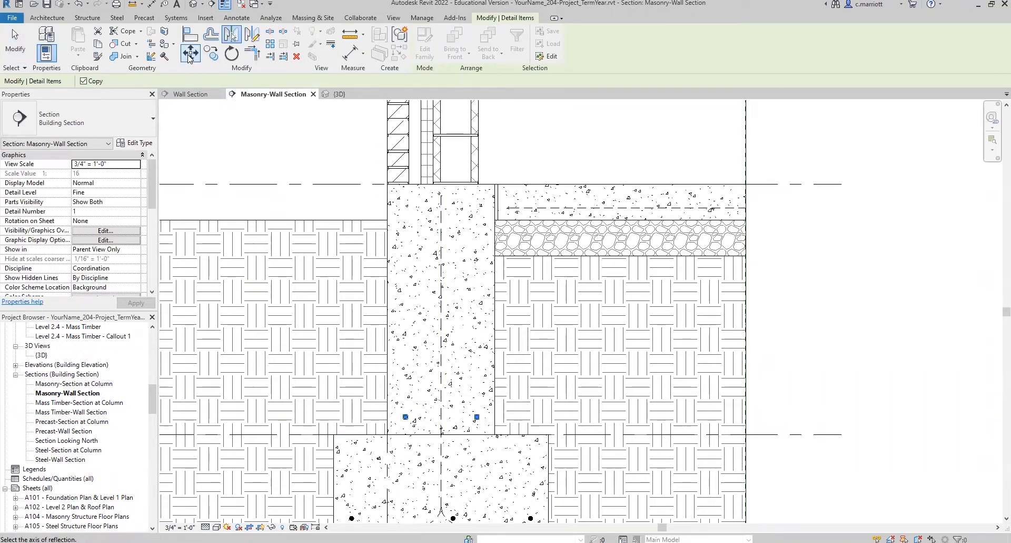
{"action": "left_click", "coordinate": [211, 52]}
{"action": "left_click", "coordinate": [406, 395]}
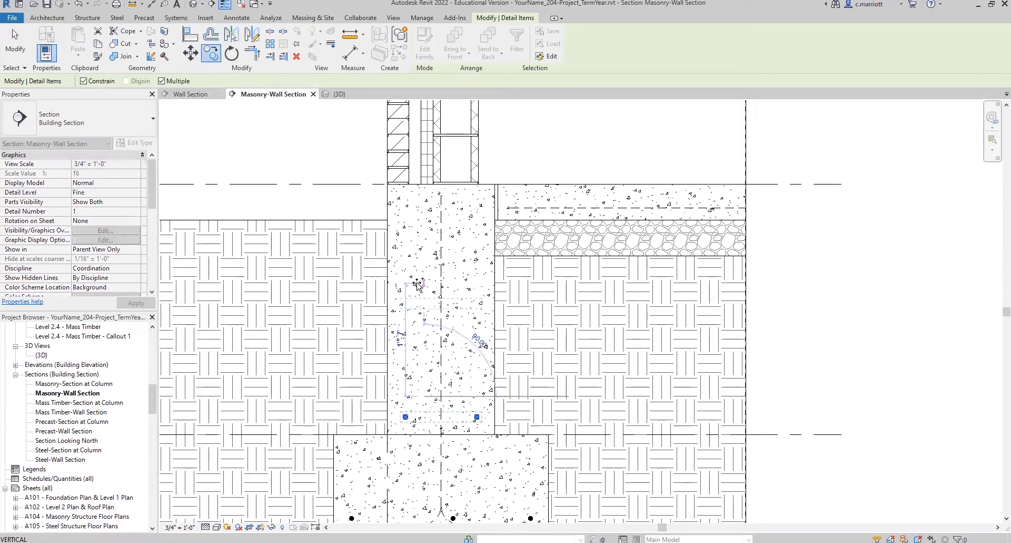
{"action": "type", "text": "3"}
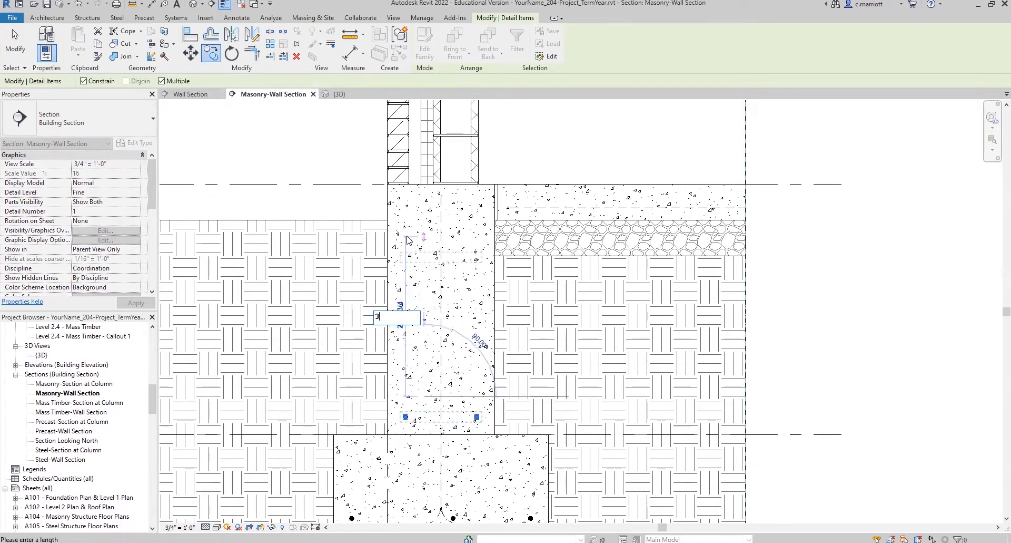
{"action": "type", "text": "0"}
{"action": "key", "text": "Return"}
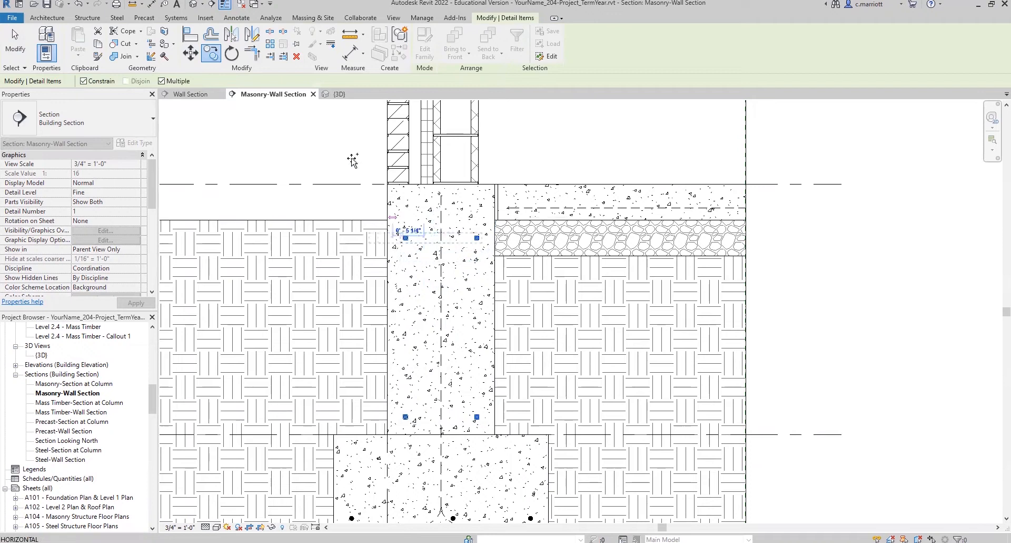
Move the copied pair of bar sections straight up, closer to the top of the foundation wall.
{"action": "scroll", "coordinate": [339, 192], "scroll_direction": "up", "scroll_amount": 3}
{"action": "key", "text": "Escape"}
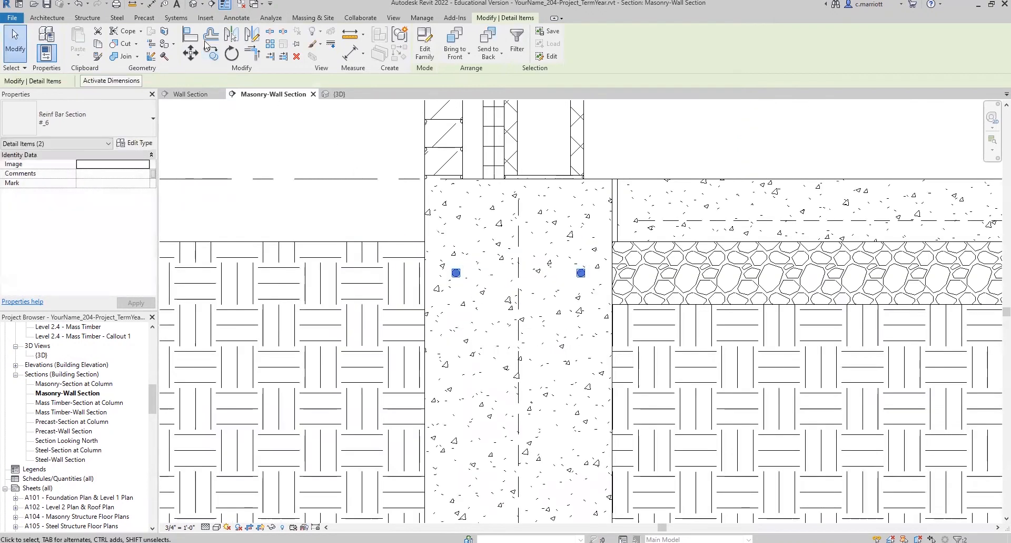
{"action": "left_click", "coordinate": [191, 56]}
{"action": "left_click", "coordinate": [459, 388]}
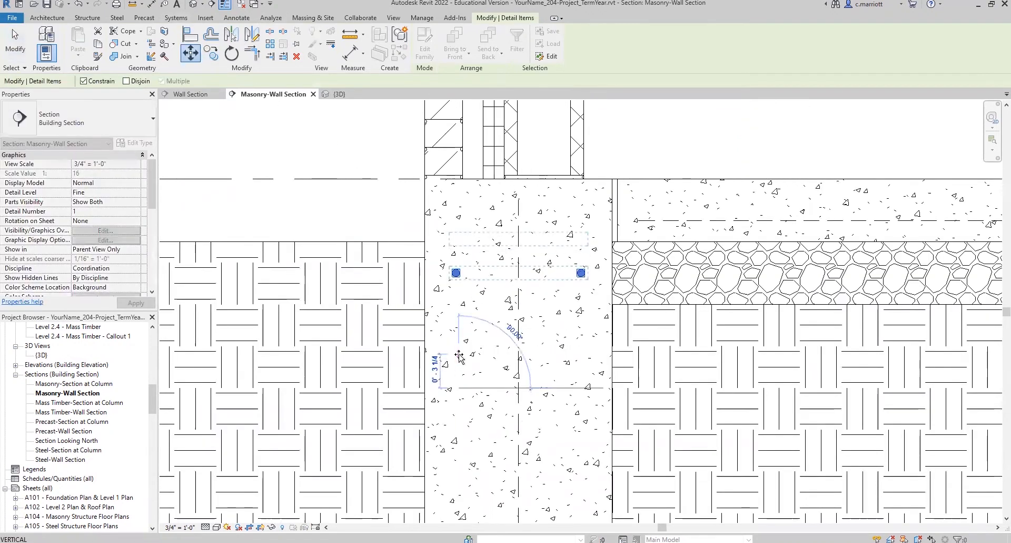
{"action": "left_click", "coordinate": [460, 355]}
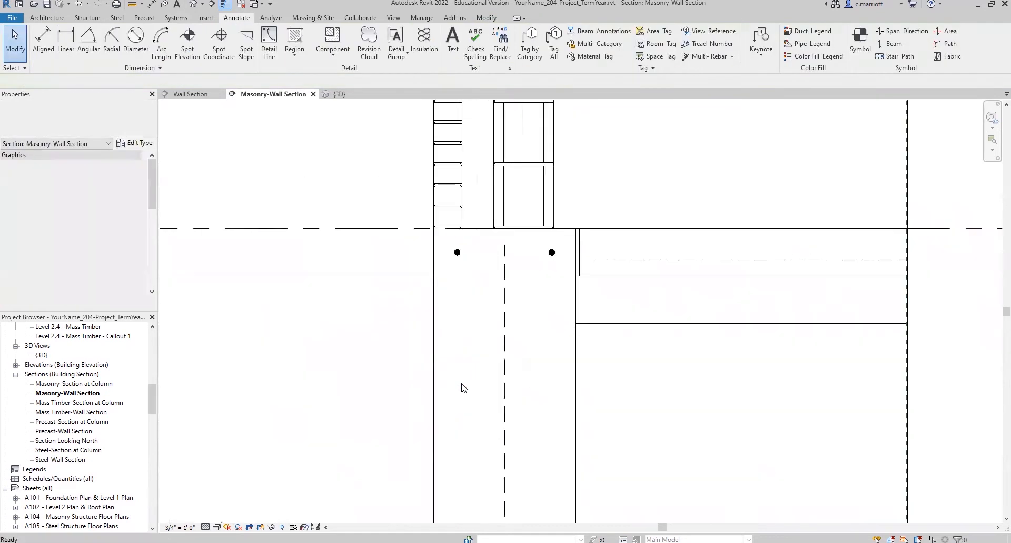
Draw a 27'-0" vertical detail line in the Hidden 1/8-4 style up the CMU core's center from the foundation wall's top.
{"action": "scroll", "coordinate": [461, 387], "scroll_direction": "down", "scroll_amount": 3}
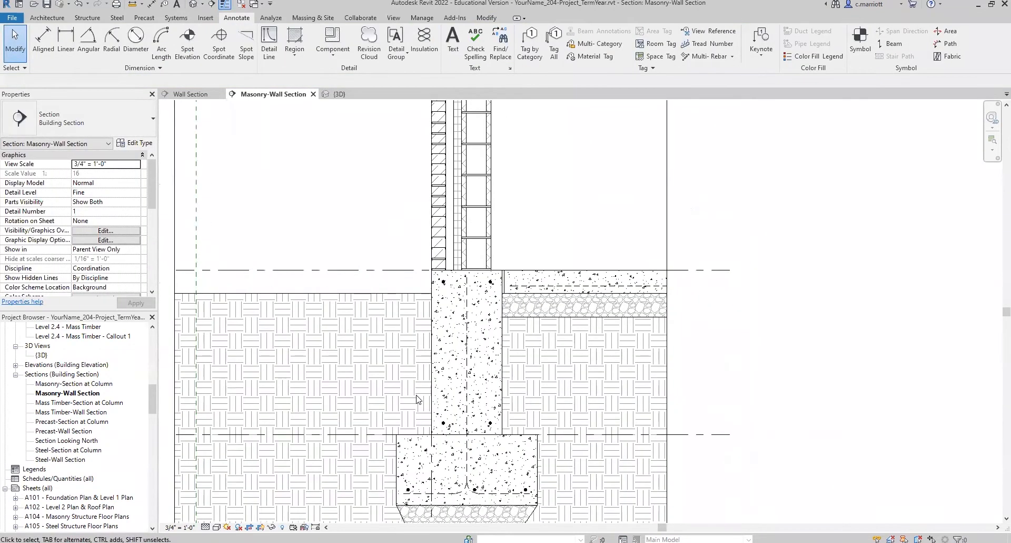
{"action": "middle_click_drag", "start_coordinate": [441, 444], "coordinate": [368, 431]}
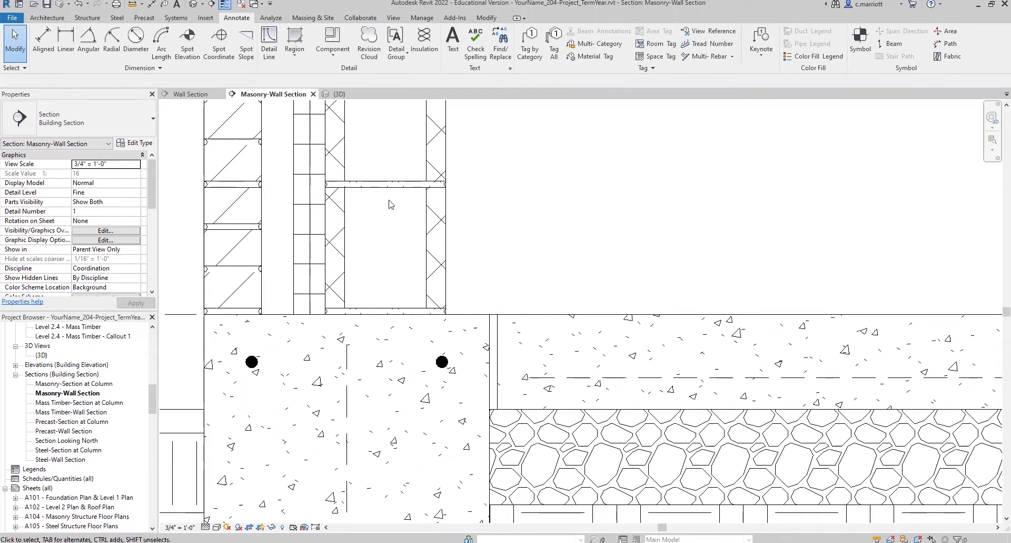
{"action": "left_click", "coordinate": [270, 43]}
{"action": "left_click", "coordinate": [526, 47]}
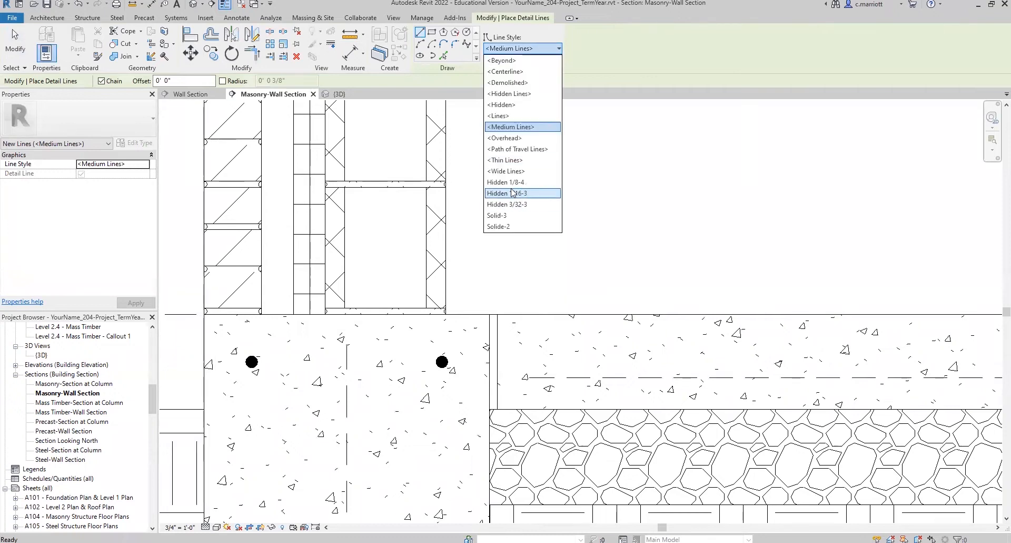
{"action": "left_click", "coordinate": [509, 183]}
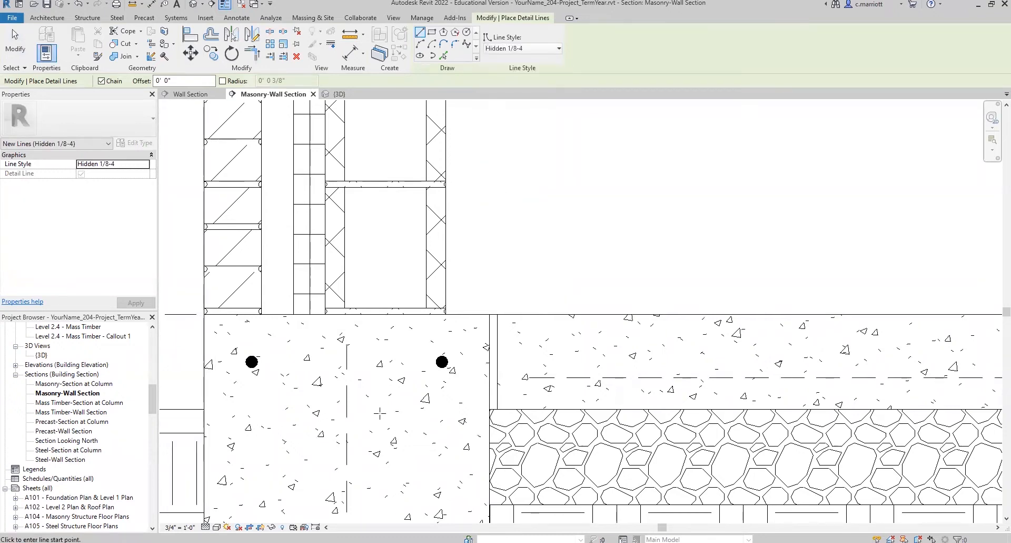
{"action": "scroll", "coordinate": [376, 308], "scroll_direction": "down", "scroll_amount": 3}
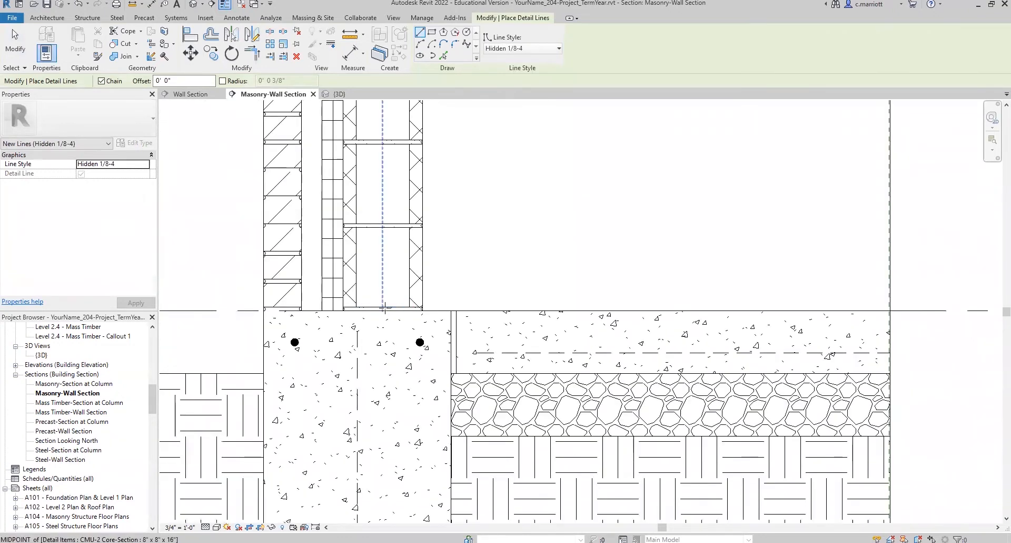
{"action": "scroll", "coordinate": [384, 308], "scroll_direction": "up", "scroll_amount": 4}
{"action": "left_click", "coordinate": [381, 312]}
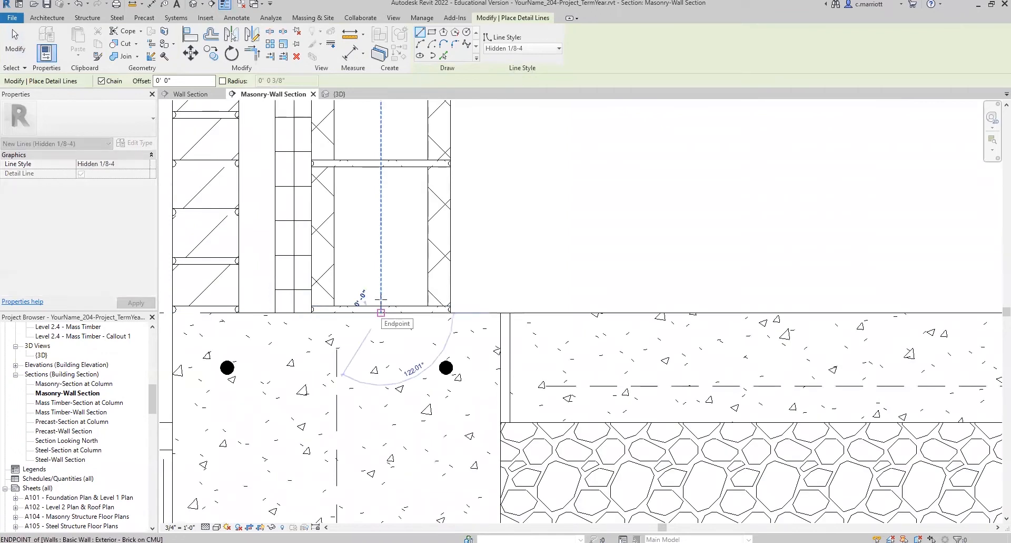
{"action": "scroll", "coordinate": [379, 290], "scroll_direction": "down", "scroll_amount": 2}
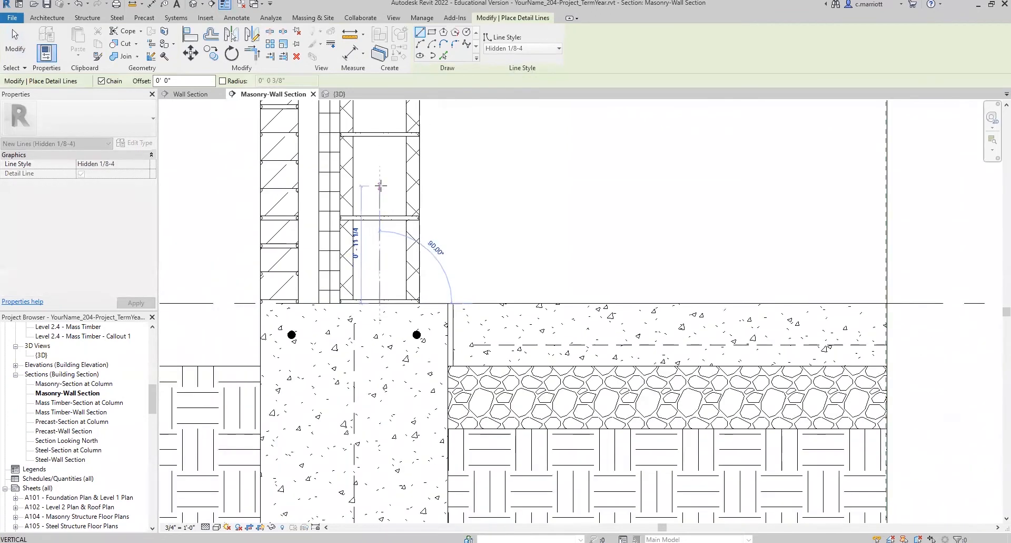
{"action": "left_click", "coordinate": [379, 185]}
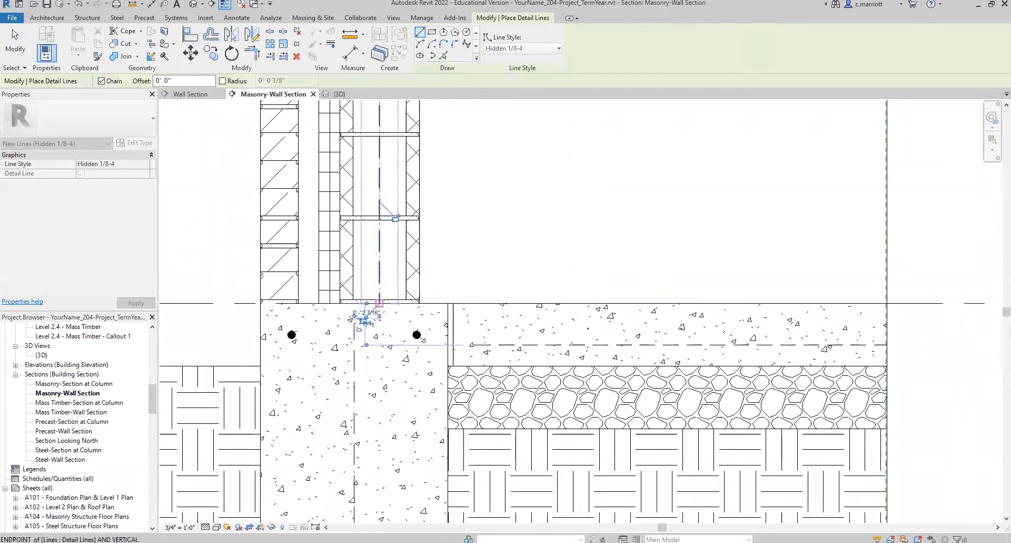
{"action": "key", "text": "Escape"}
{"action": "key", "text": "Escape"}
Set the distance between the CMU bar line's upper end and the dashed horizontal line above the parapet to 2'-6".
{"action": "scroll", "coordinate": [435, 306], "scroll_direction": "down", "scroll_amount": 5}
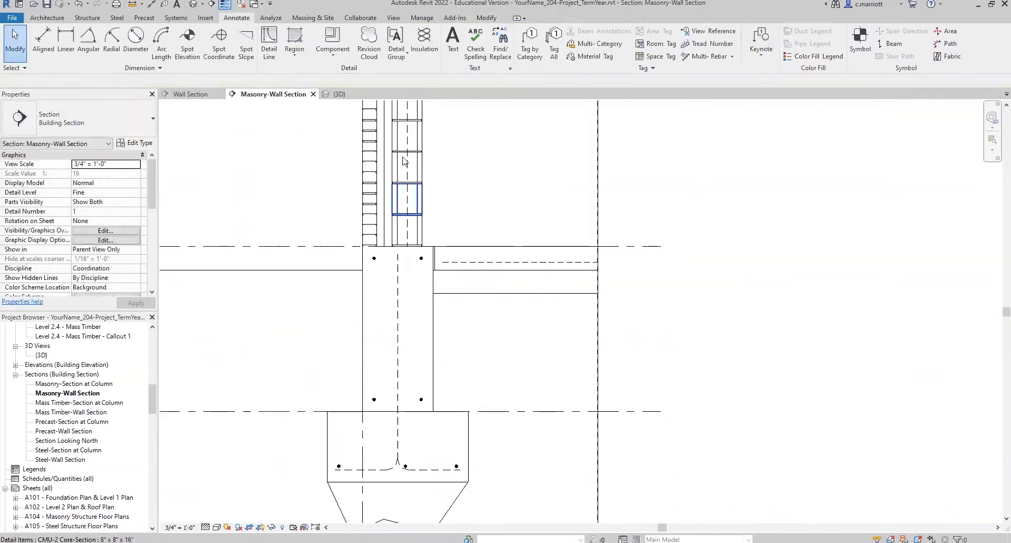
{"action": "scroll", "coordinate": [433, 305], "scroll_direction": "down", "scroll_amount": 3}
{"action": "middle_click_drag", "start_coordinate": [446, 105], "coordinate": [447, 357]}
{"action": "scroll", "coordinate": [434, 185], "scroll_direction": "up", "scroll_amount": 1}
{"action": "middle_click_drag", "start_coordinate": [477, 250], "coordinate": [477, 311]}
{"action": "scroll", "coordinate": [463, 185], "scroll_direction": "up", "scroll_amount": 5}
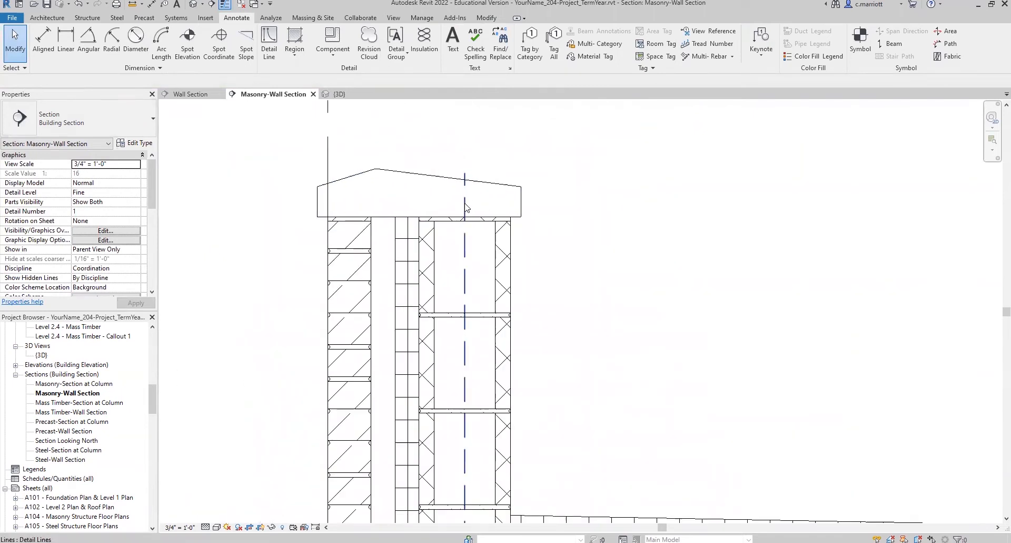
{"action": "left_click", "coordinate": [463, 180]}
{"action": "key", "text": "Escape"}
{"action": "scroll", "coordinate": [443, 185], "scroll_direction": "down", "scroll_amount": 4}
{"action": "left_click", "coordinate": [437, 167]}
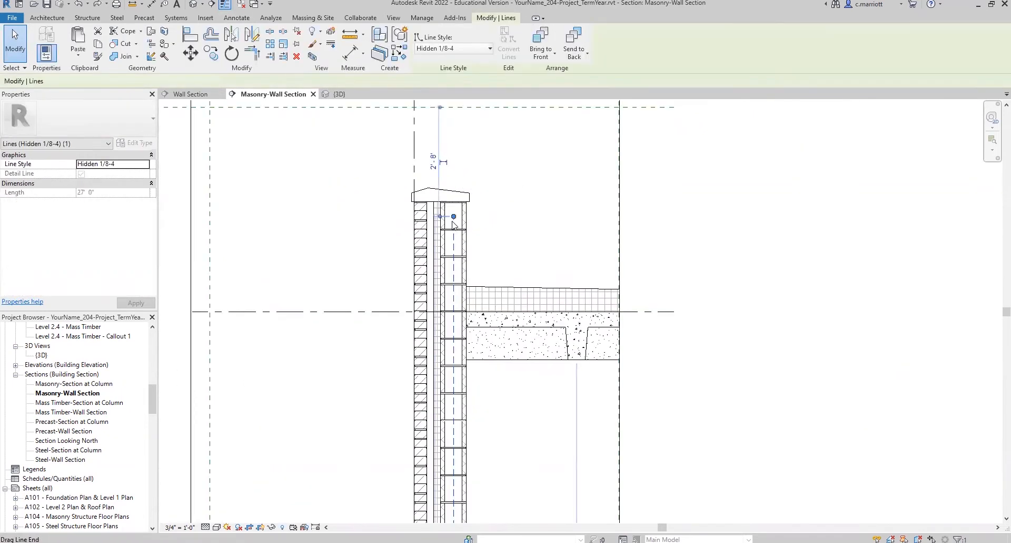
{"action": "left_click", "coordinate": [435, 166]}
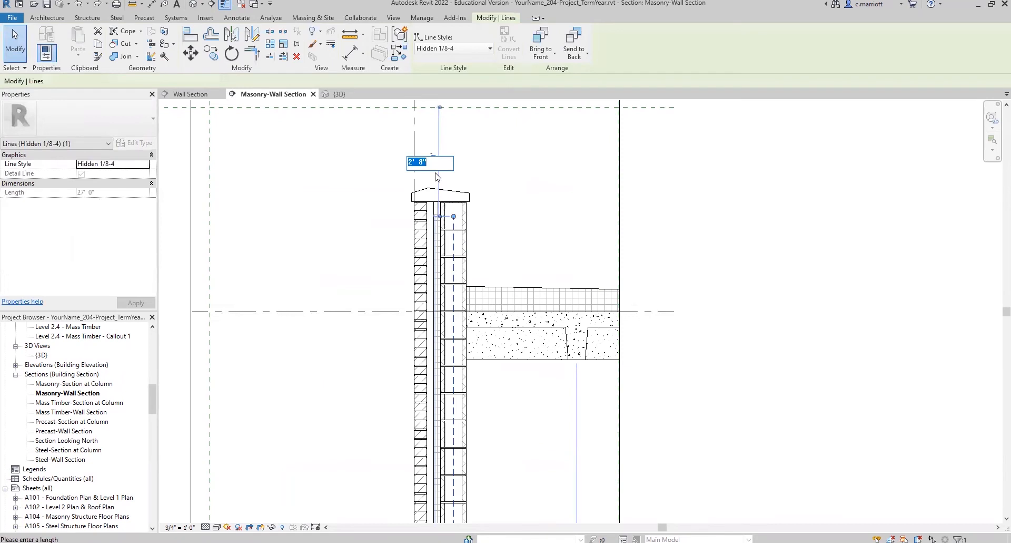
{"action": "type", "text": "2'6"}
{"action": "key", "text": "Return"}
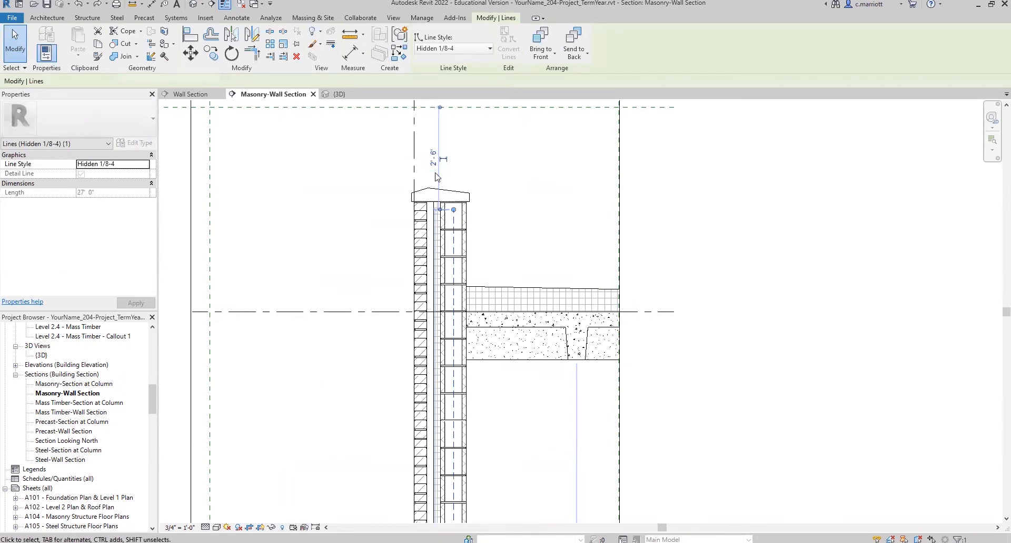
{"action": "key", "text": "Escape"}
Switch to the browser's Fine Homebuilding article on foundation drain installation and dismiss the newsletter sign-up prompt.
{"action": "scroll", "coordinate": [457, 285], "scroll_direction": "down", "scroll_amount": 2}
{"action": "middle_click_drag", "start_coordinate": [448, 248], "coordinate": [458, 140]}
{"action": "middle_click_drag", "start_coordinate": [447, 406], "coordinate": [457, 385]}
{"action": "scroll", "coordinate": [427, 354], "scroll_direction": "up", "scroll_amount": 1}
{"action": "middle_click_drag", "start_coordinate": [427, 353], "coordinate": [413, 303]}
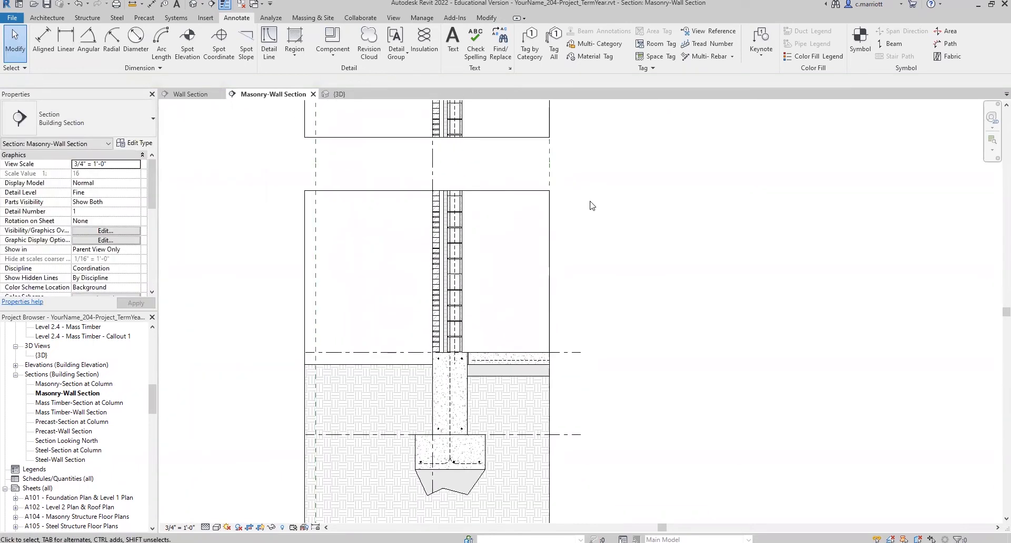
{"action": "key", "text": "alt+Tab"}
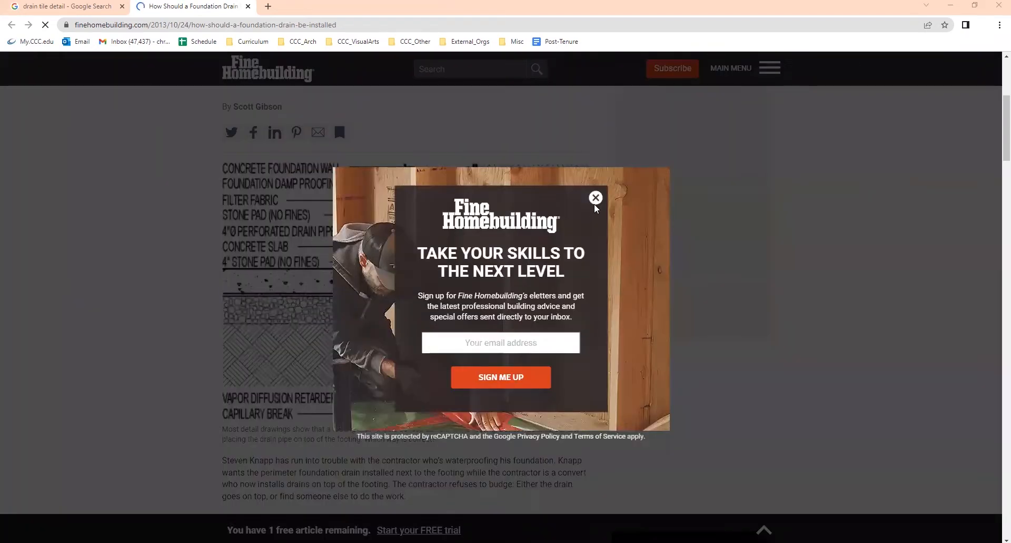
{"action": "left_click", "coordinate": [596, 199]}
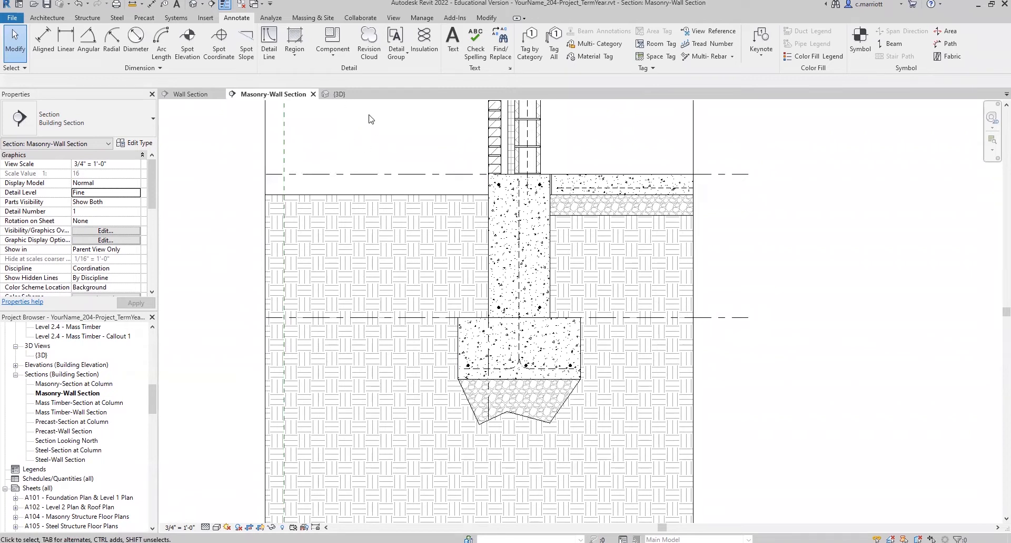
Start a Gravel filled region in Revit, tracing its thin-line boundary down the foundation wall's left face and around the footing's left side.
{"action": "left_click", "coordinate": [294, 38]}
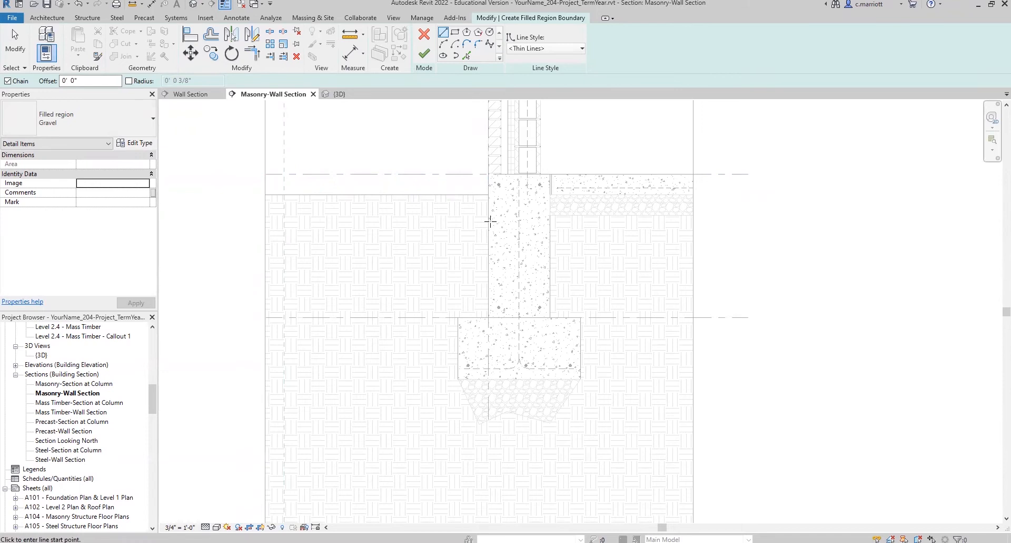
{"action": "left_click", "coordinate": [488, 174]}
{"action": "left_click", "coordinate": [488, 317]}
{"action": "left_click", "coordinate": [458, 317]}
{"action": "left_click", "coordinate": [457, 379]}
Close the gravel boundary with angled outer segments from the footing's lower-left corner back to the foundation wall's upper-left corner.
{"action": "left_click", "coordinate": [390, 367]}
{"action": "left_click", "coordinate": [401, 311]}
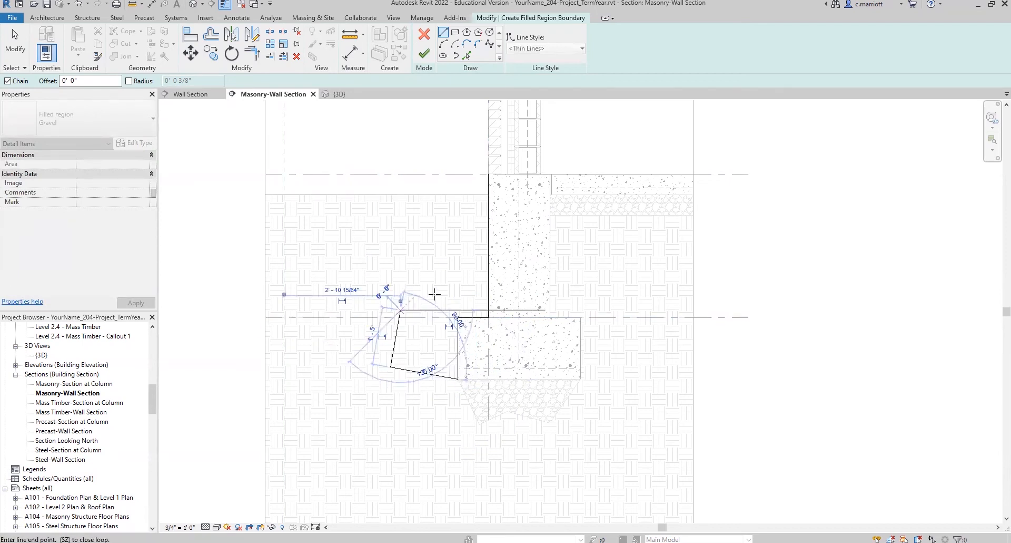
{"action": "left_click", "coordinate": [445, 272]}
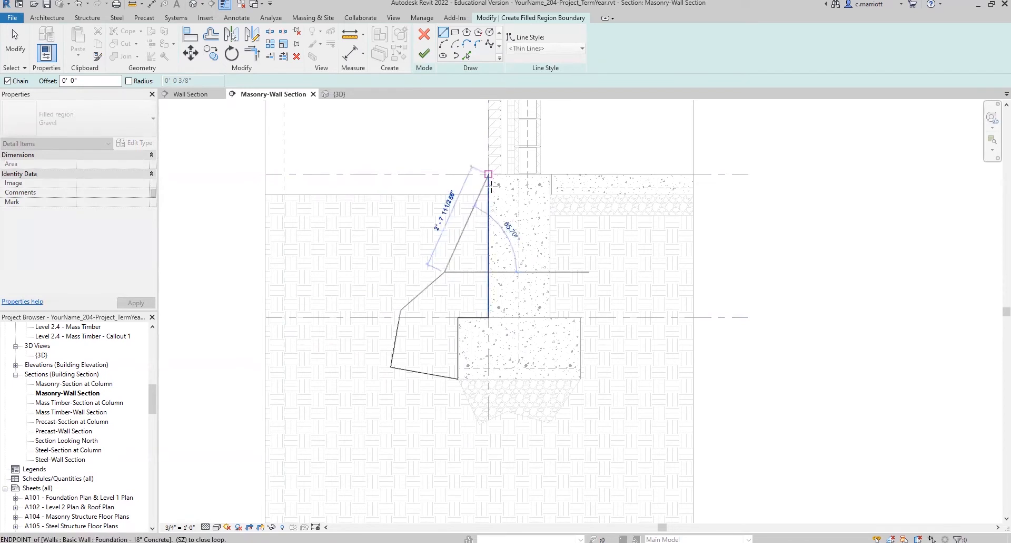
{"action": "left_click", "coordinate": [488, 175]}
{"action": "key", "text": "Escape"}
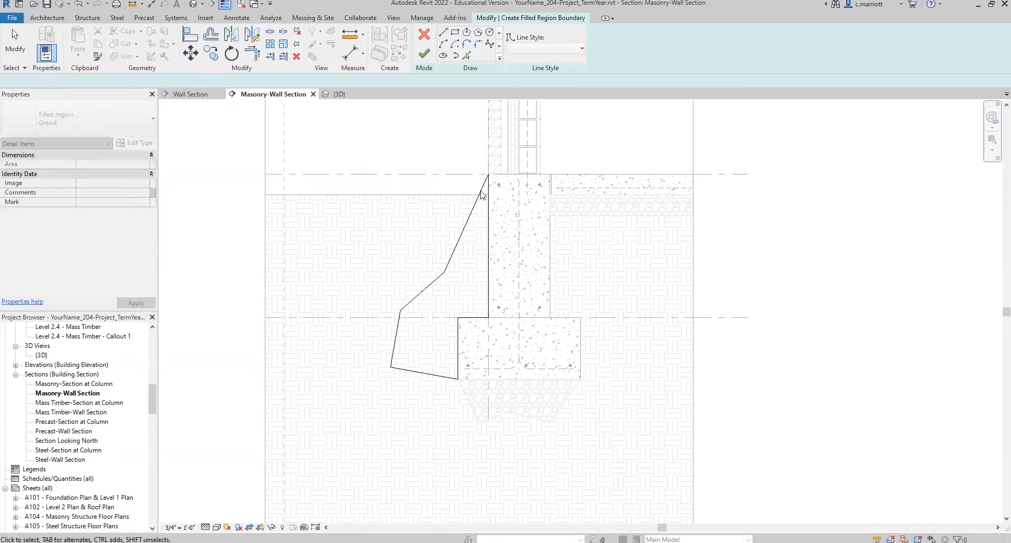
{"action": "key", "text": "Escape"}
Lower the gravel boundary's upper corner along the foundation wall face to about 2'-2 1/2" above the footing and finish the region.
{"action": "left_click", "coordinate": [483, 194]}
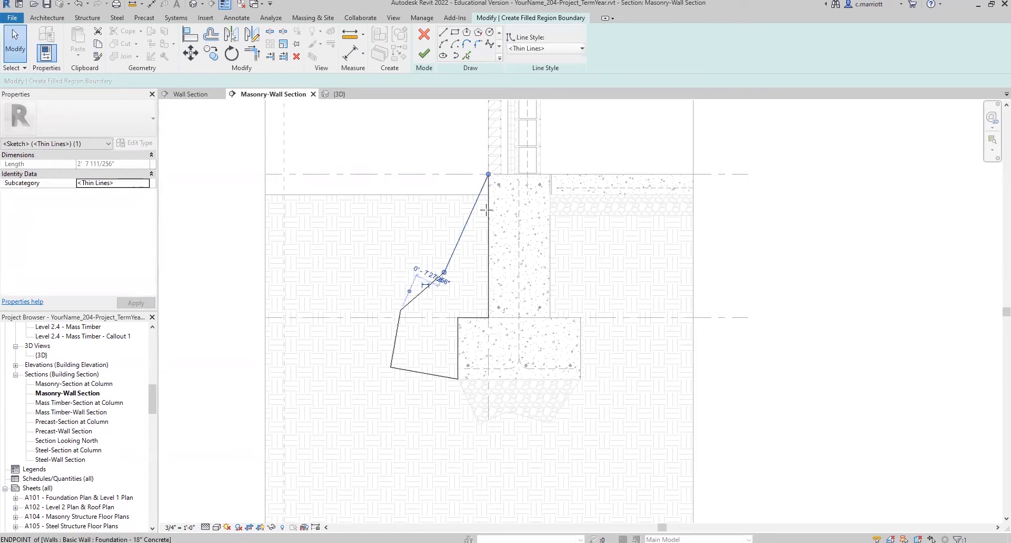
{"action": "left_click_drag", "start_coordinate": [489, 219], "coordinate": [489, 219]}
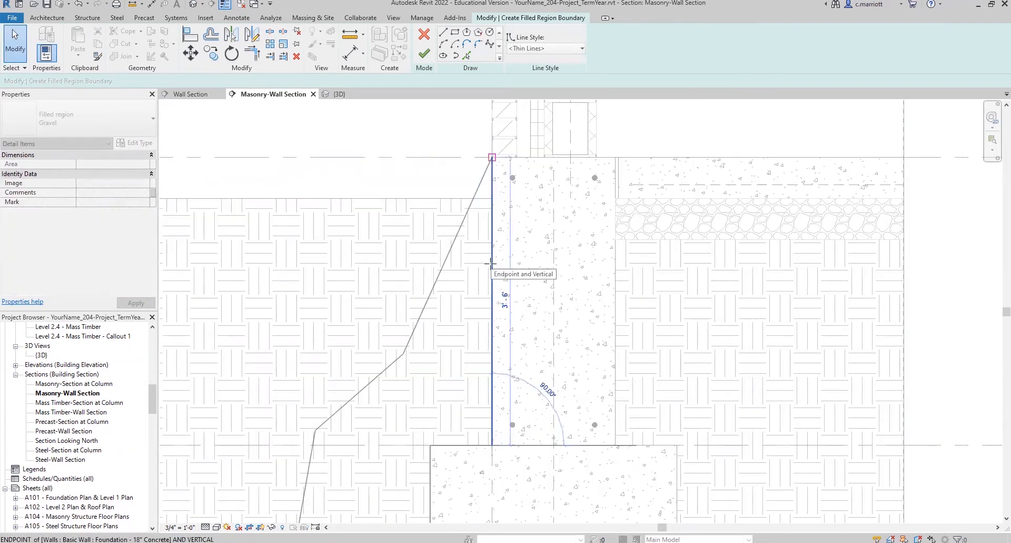
{"action": "left_click_drag", "start_coordinate": [490, 262], "coordinate": [490, 262]}
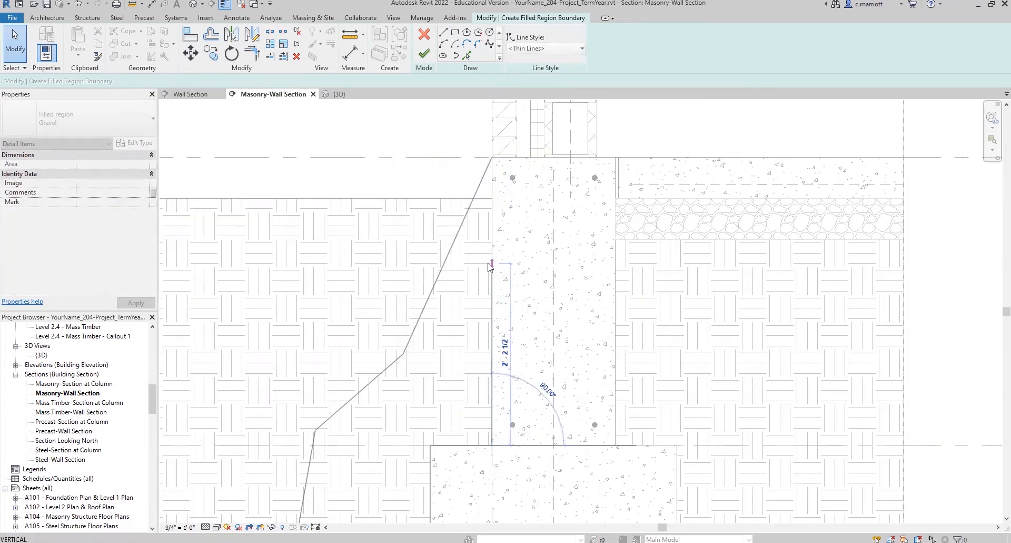
{"action": "left_click", "coordinate": [491, 158]}
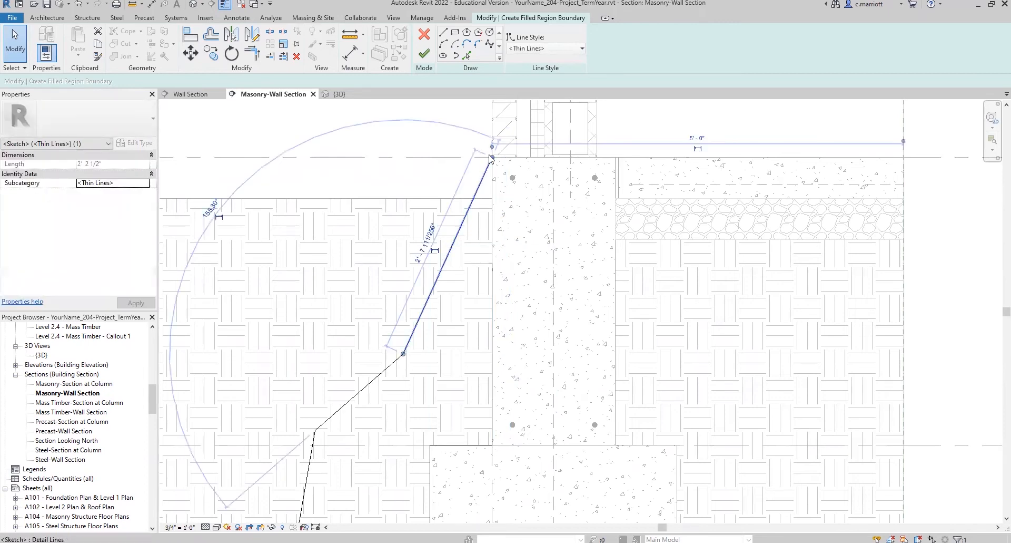
{"action": "left_click_drag", "start_coordinate": [491, 158], "coordinate": [490, 267]}
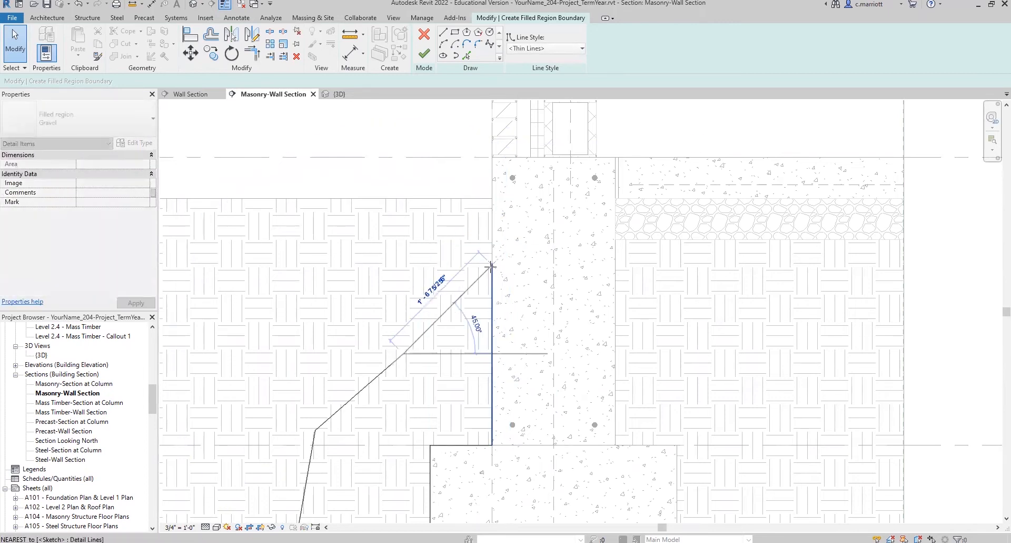
{"action": "left_click", "coordinate": [428, 365]}
{"action": "scroll", "coordinate": [428, 358], "scroll_direction": "down", "scroll_amount": 3}
{"action": "scroll", "coordinate": [419, 371], "scroll_direction": "down", "scroll_amount": 1}
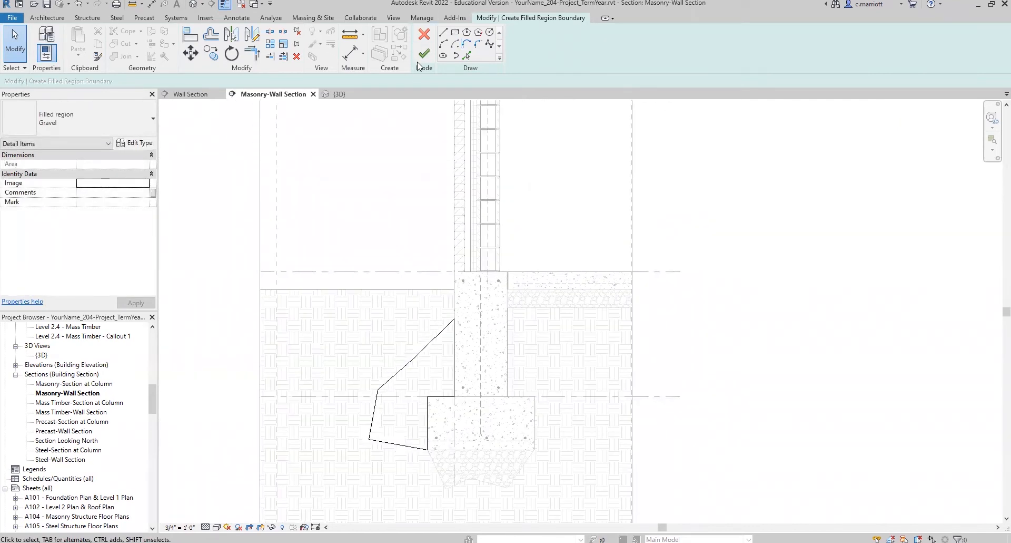
{"action": "key", "text": "Escape"}
{"action": "scroll", "coordinate": [394, 405], "scroll_direction": "up", "scroll_amount": 1}
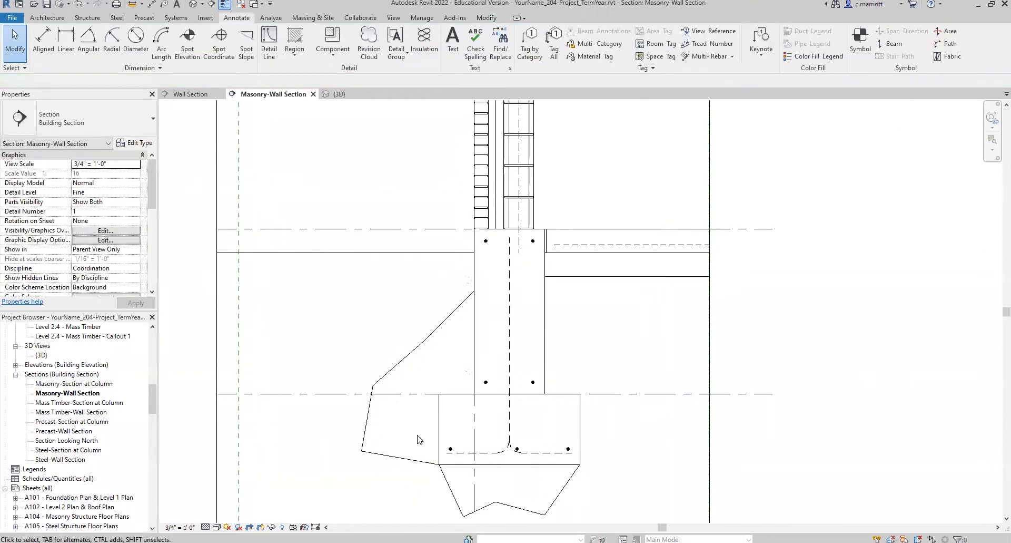
{"action": "scroll", "coordinate": [316, 346], "scroll_direction": "down", "scroll_amount": 2}
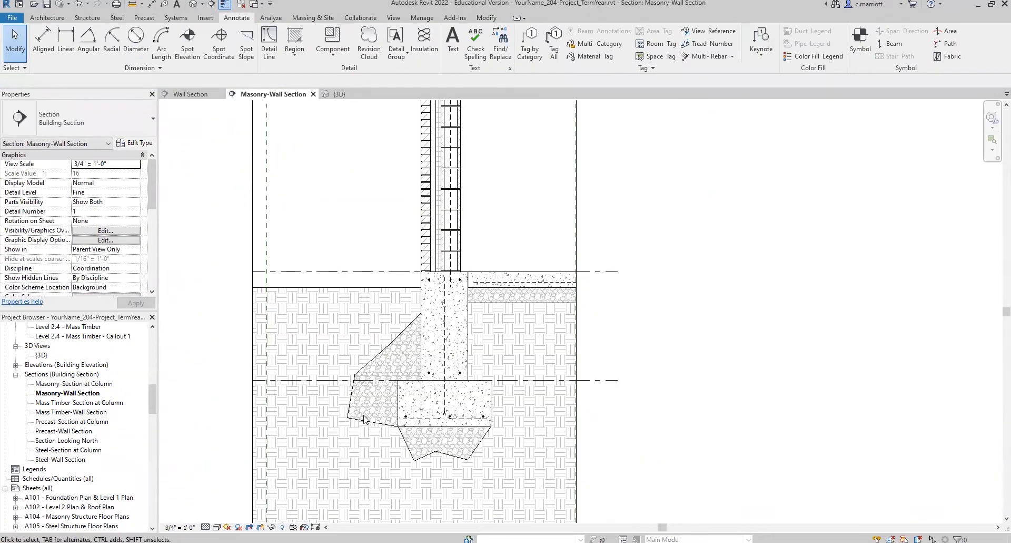
{"action": "scroll", "coordinate": [389, 408], "scroll_direction": "up", "scroll_amount": 1}
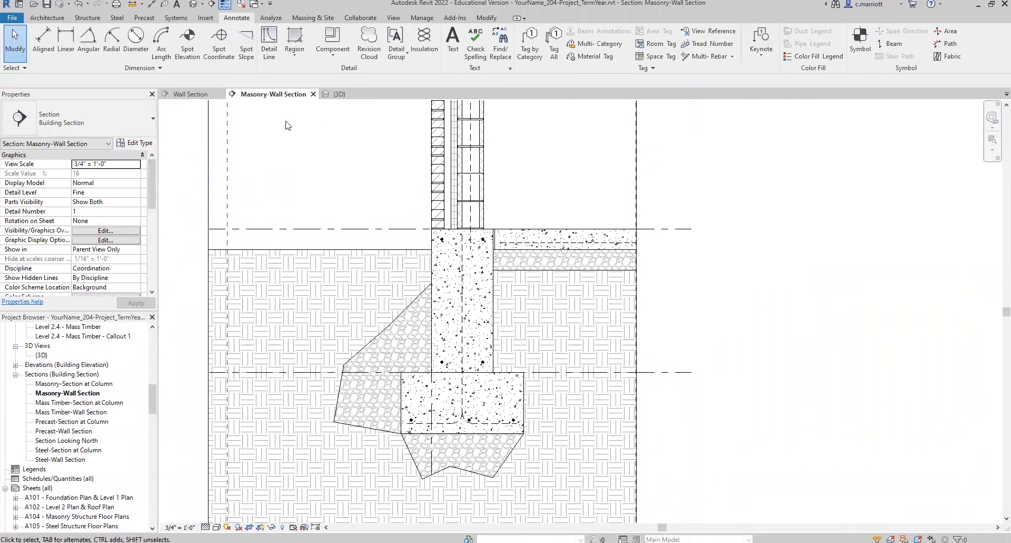
Start a new filled region and duplicate its Solid Black type as Solid White.
{"action": "left_click", "coordinate": [292, 42]}
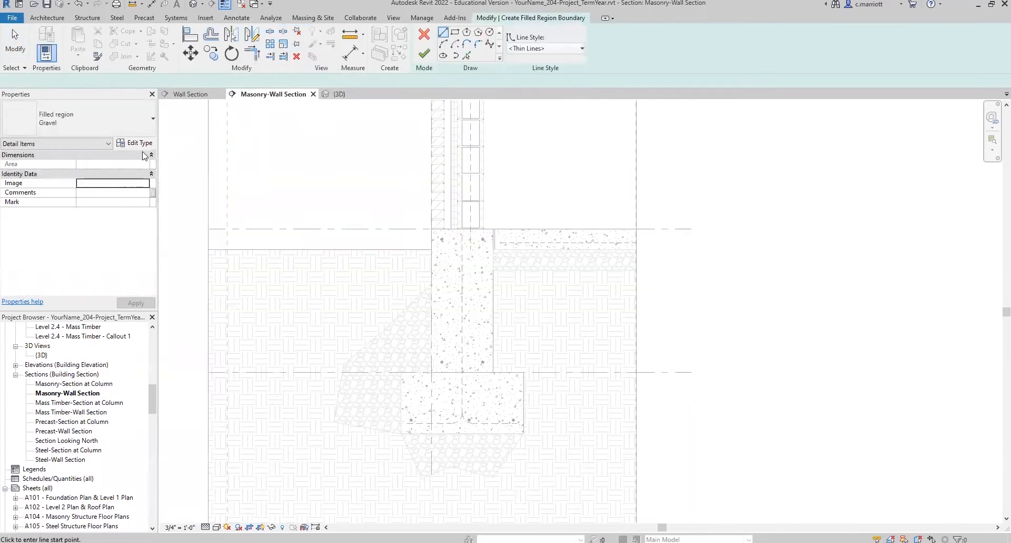
{"action": "left_click", "coordinate": [146, 130]}
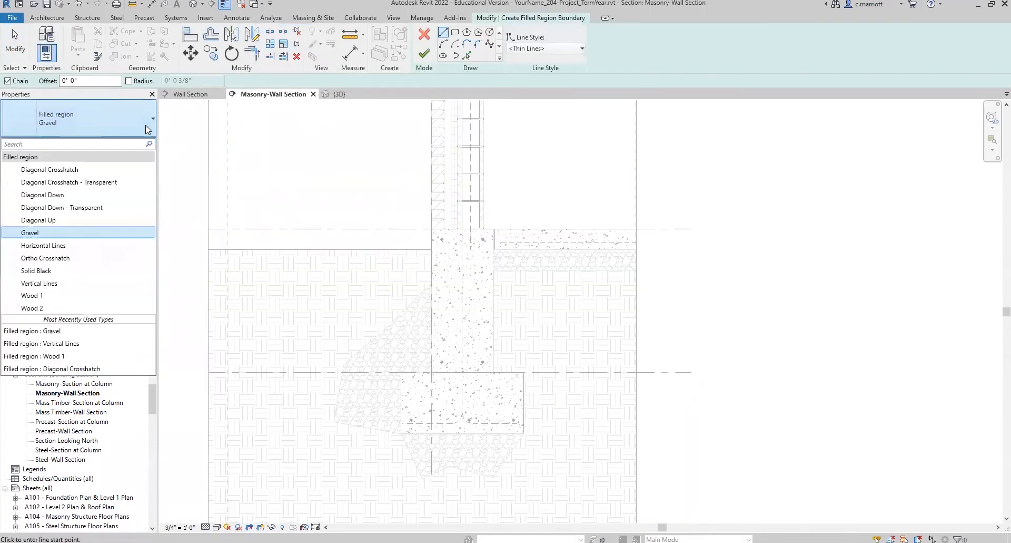
{"action": "left_click", "coordinate": [36, 271]}
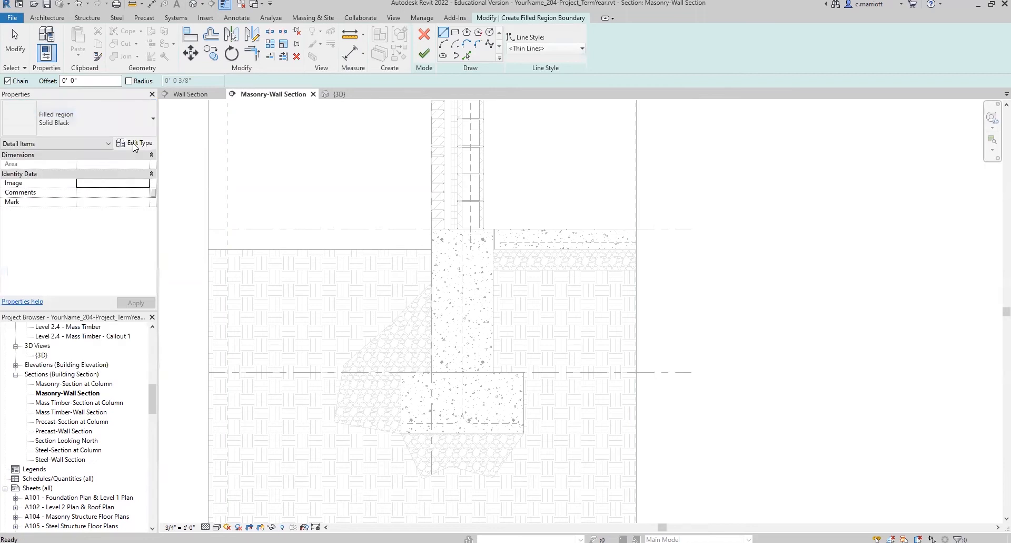
{"action": "left_click", "coordinate": [134, 143]}
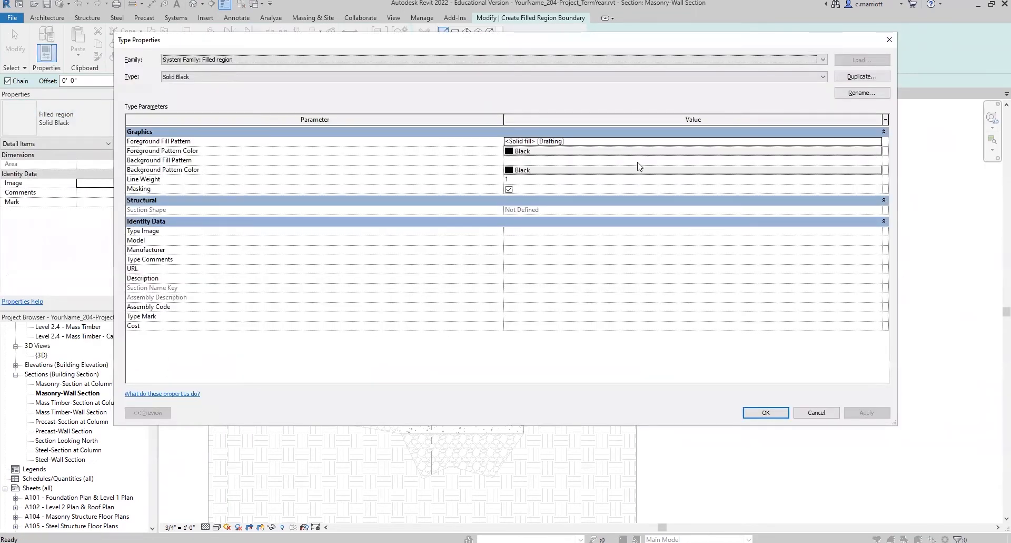
{"action": "left_click", "coordinate": [854, 78]}
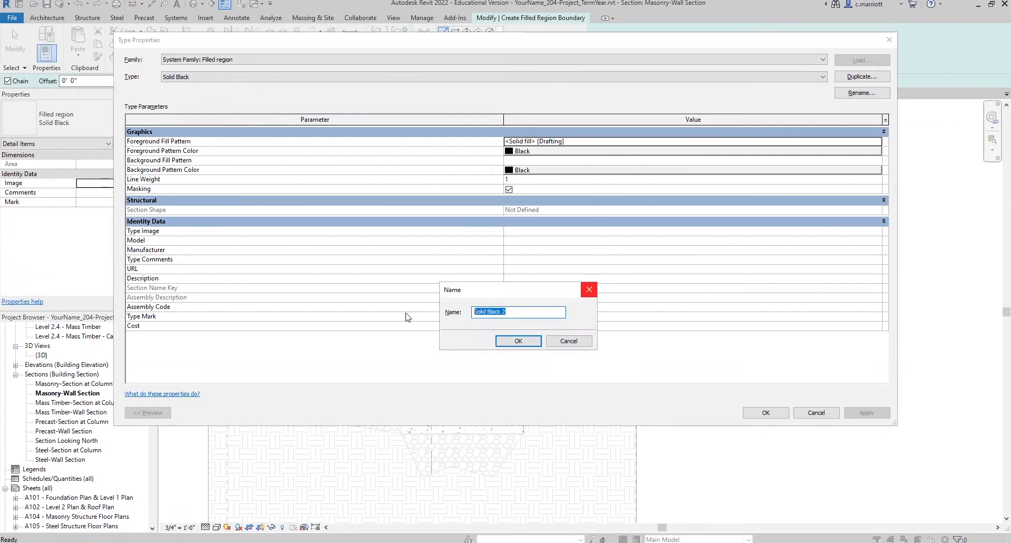
{"action": "type", "text": "Solid White"}
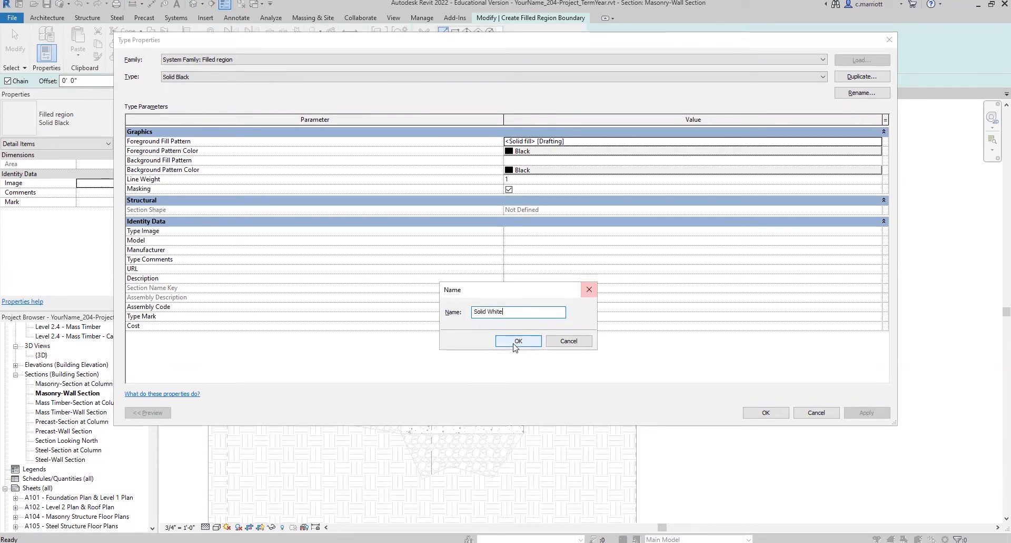
{"action": "left_click", "coordinate": [519, 341]}
Set the Solid White type's foreground fill pattern to <No pattern> and apply the type changes.
{"action": "left_click", "coordinate": [533, 146]}
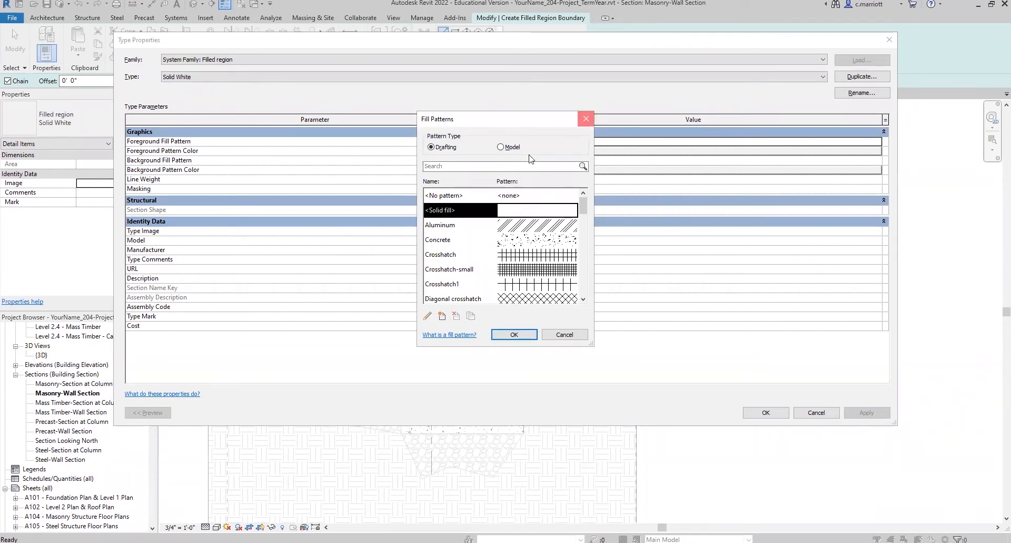
{"action": "left_click", "coordinate": [586, 118]}
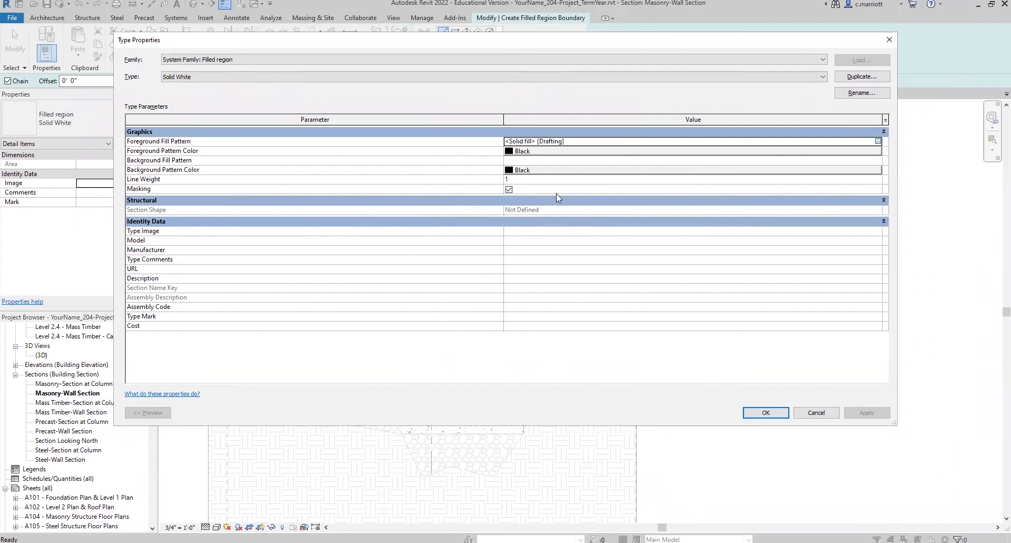
{"action": "left_click", "coordinate": [445, 195]}
{"action": "left_click", "coordinate": [501, 335]}
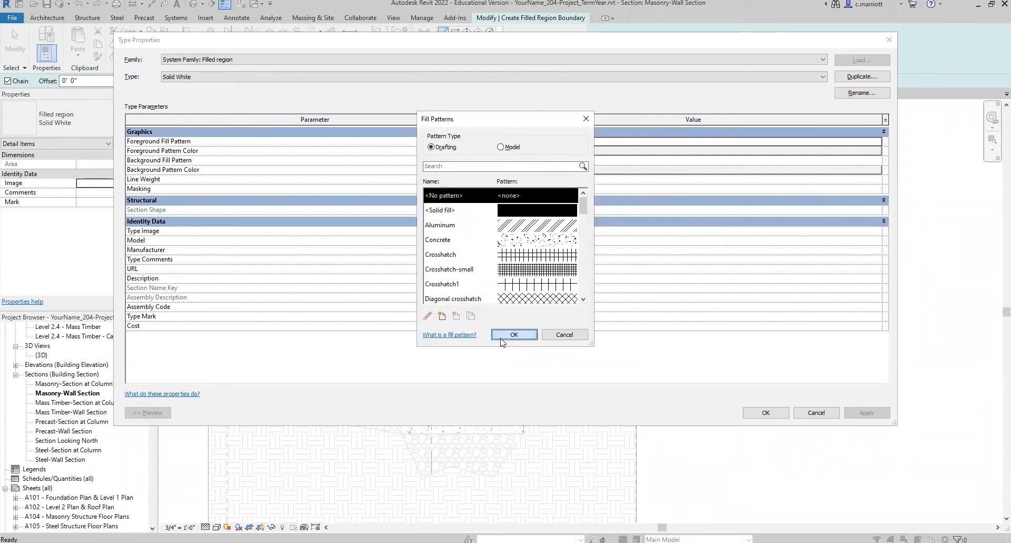
{"action": "left_click", "coordinate": [768, 415]}
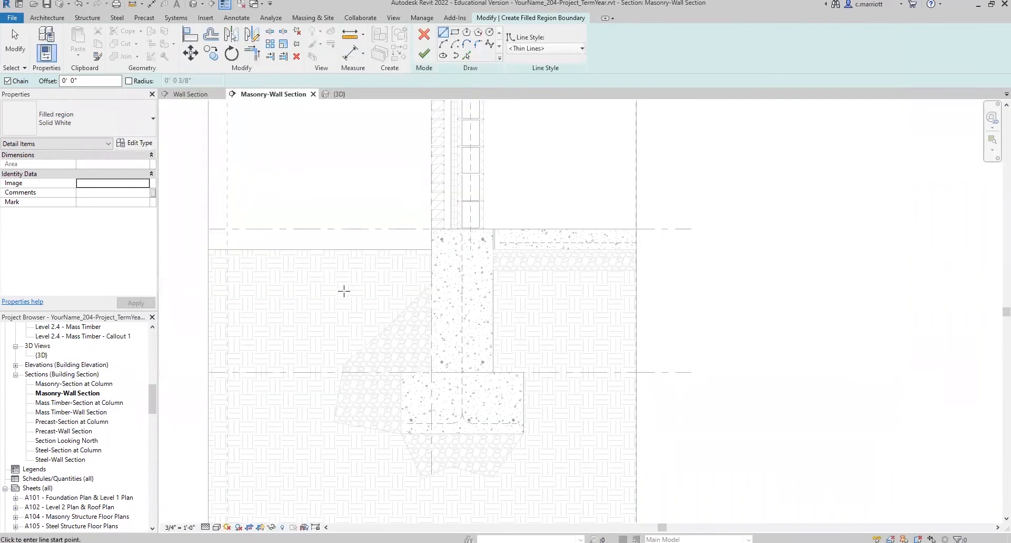
Draw a Solid White circular region of 2" radius in the earth left of the gravel and finish it.
{"action": "left_click", "coordinate": [490, 31]}
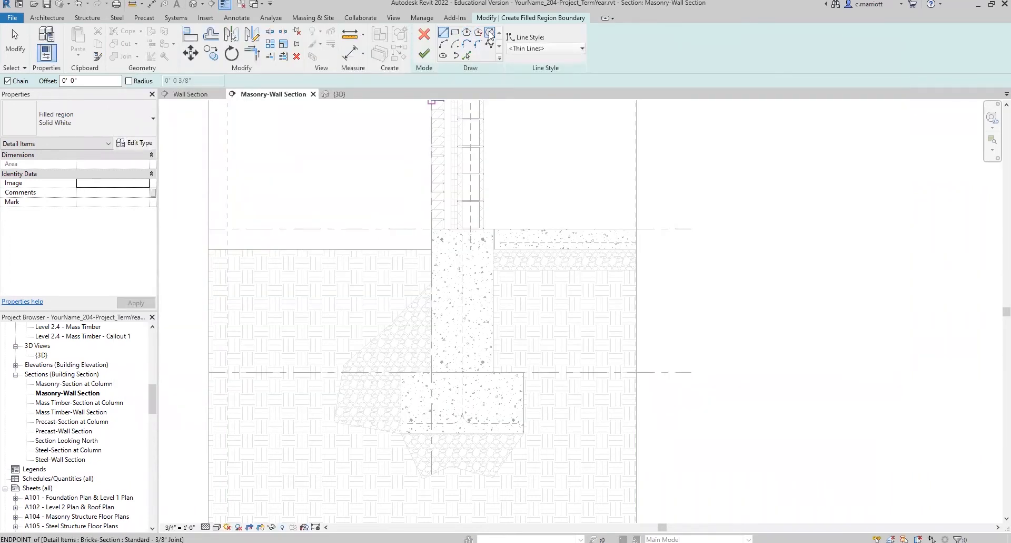
{"action": "left_click", "coordinate": [318, 305]}
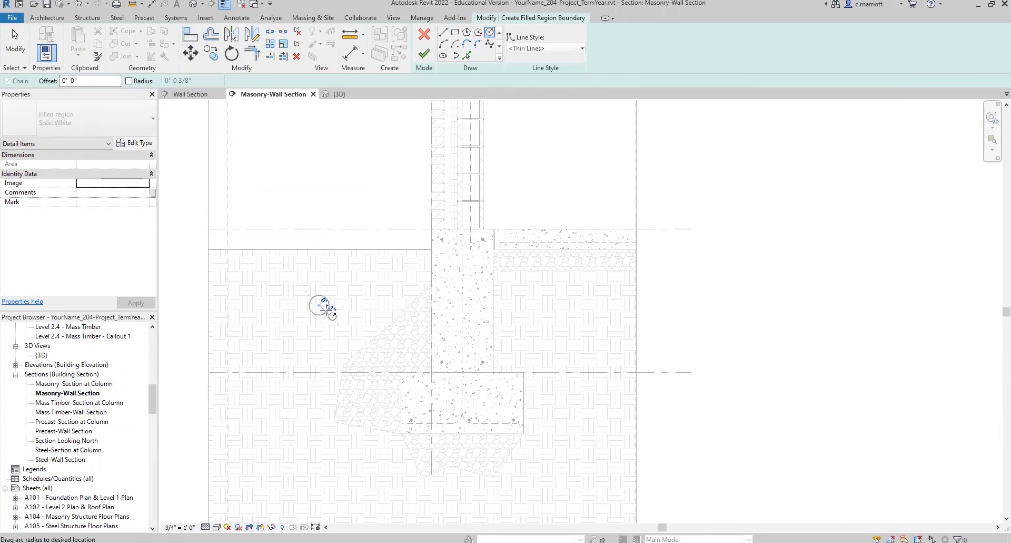
{"action": "left_click", "coordinate": [129, 81]}
{"action": "left_click_drag", "start_coordinate": [191, 80], "coordinate": [125, 86]}
{"action": "type", "text": "2\""}
{"action": "left_click", "coordinate": [319, 305]}
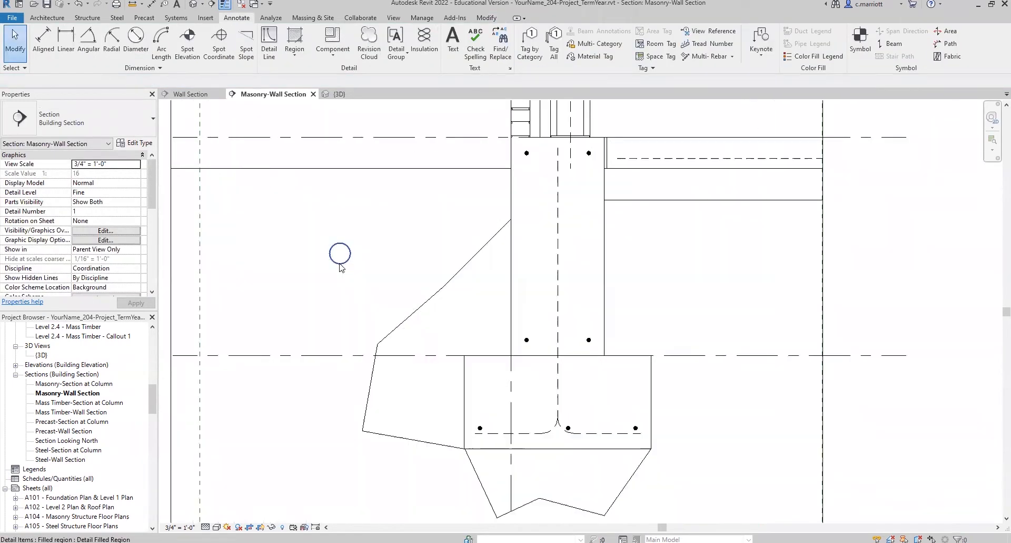
{"action": "scroll", "coordinate": [340, 263], "scroll_direction": "up", "scroll_amount": 2}
{"action": "left_click", "coordinate": [356, 255]}
{"action": "key", "text": "Escape"}
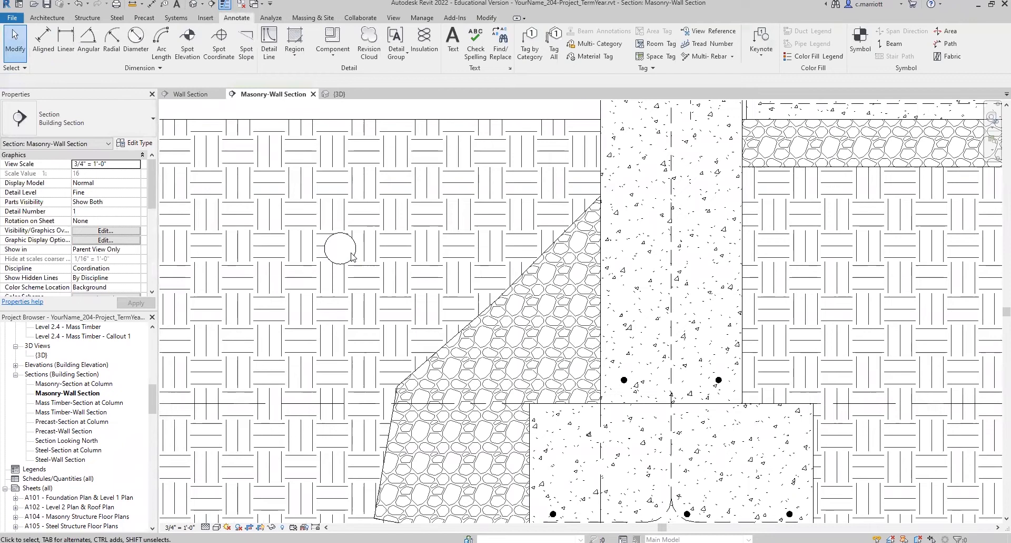
Start another Solid White filled region with a circle centred on the existing drain pipe circle, using the Centers snap override.
{"action": "scroll", "coordinate": [354, 256], "scroll_direction": "down", "scroll_amount": 2}
{"action": "scroll", "coordinate": [355, 256], "scroll_direction": "up", "scroll_amount": 4}
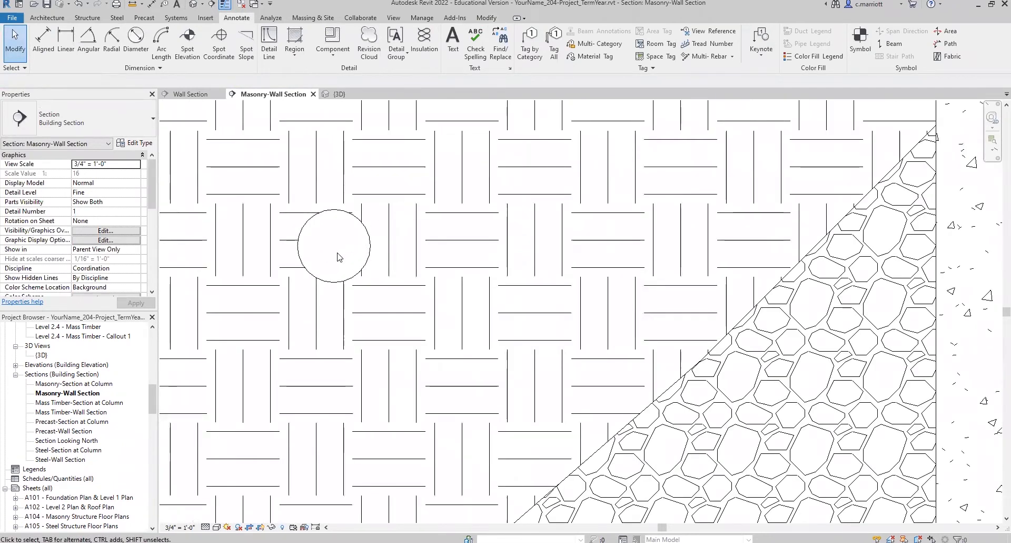
{"action": "left_click", "coordinate": [371, 252]}
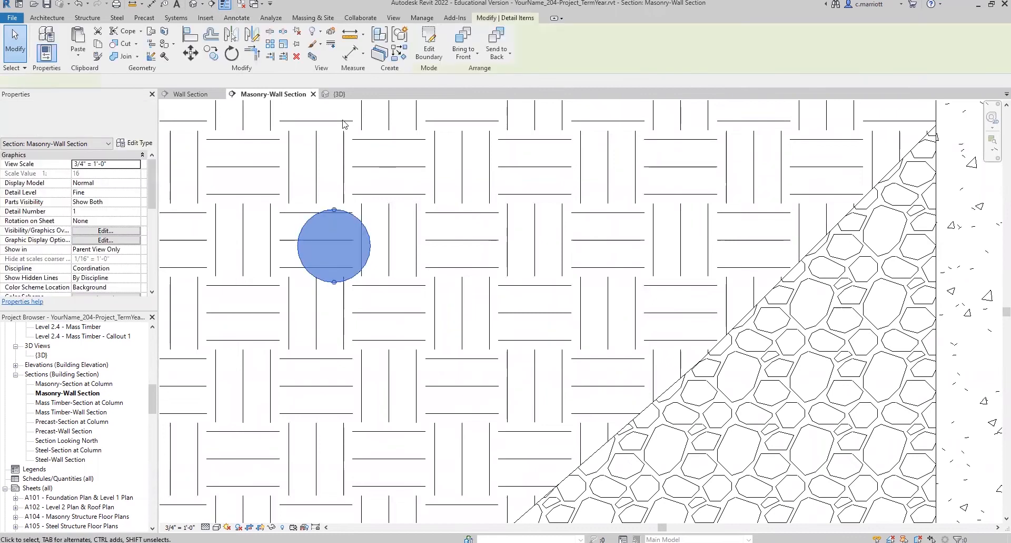
{"action": "double_click", "coordinate": [345, 271]}
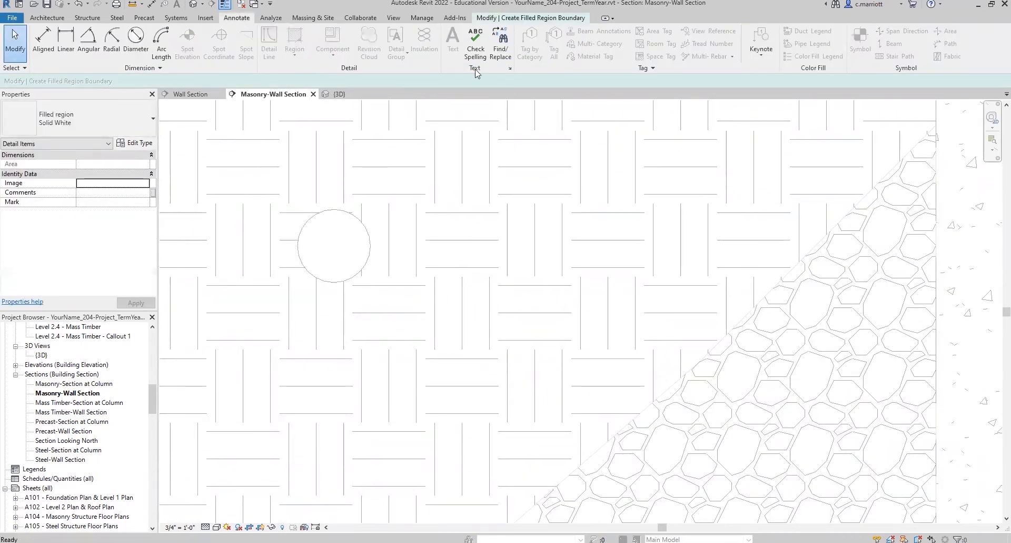
{"action": "left_click", "coordinate": [545, 19]}
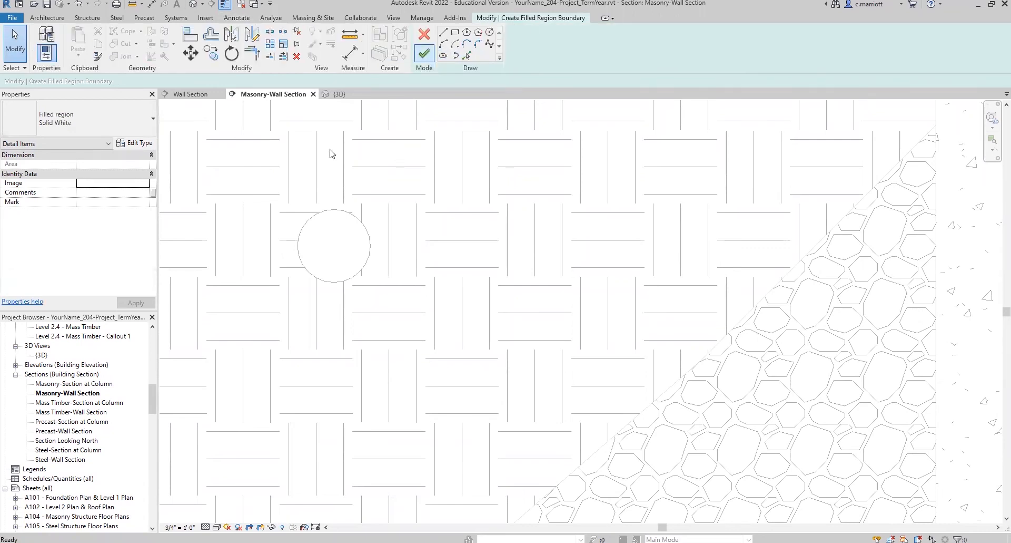
{"action": "left_click", "coordinate": [489, 34]}
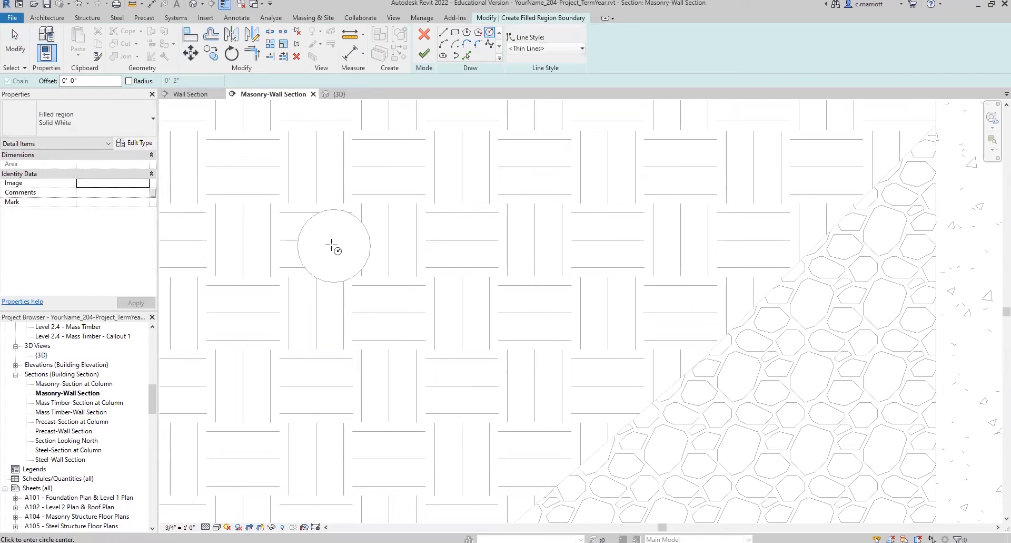
{"action": "right_click", "coordinate": [333, 252]}
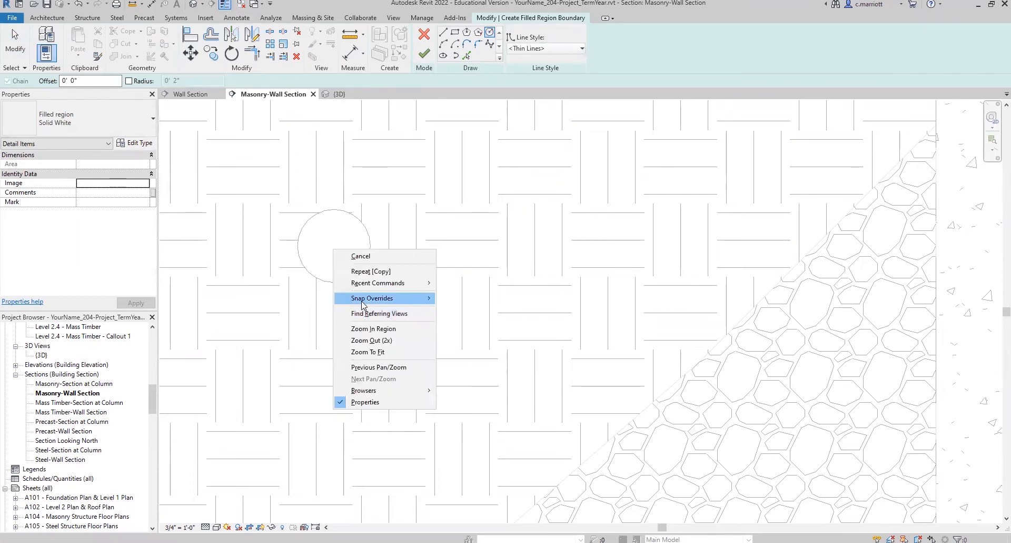
{"action": "mouse_move", "coordinate": [369, 298]}
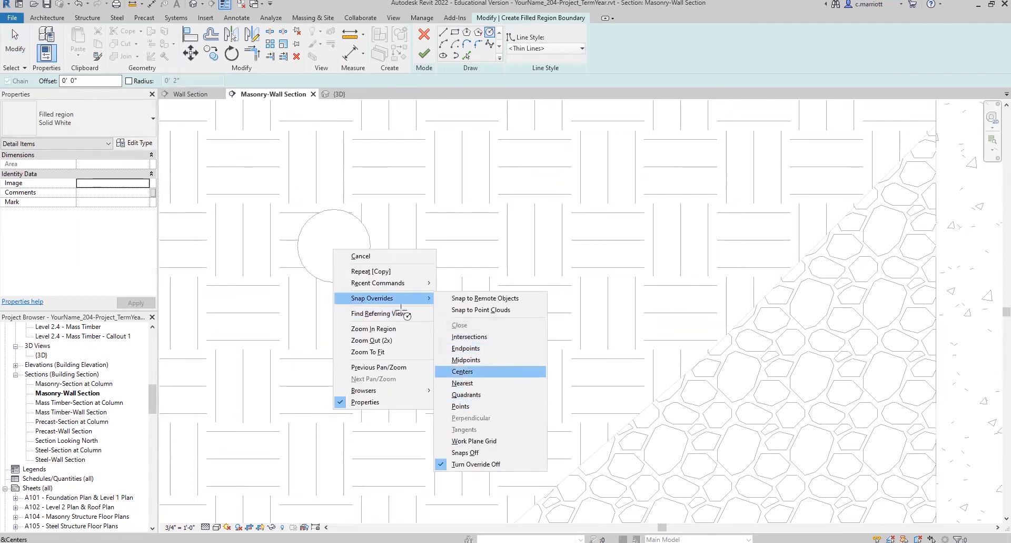
{"action": "left_click", "coordinate": [466, 382]}
{"action": "left_click", "coordinate": [334, 245]}
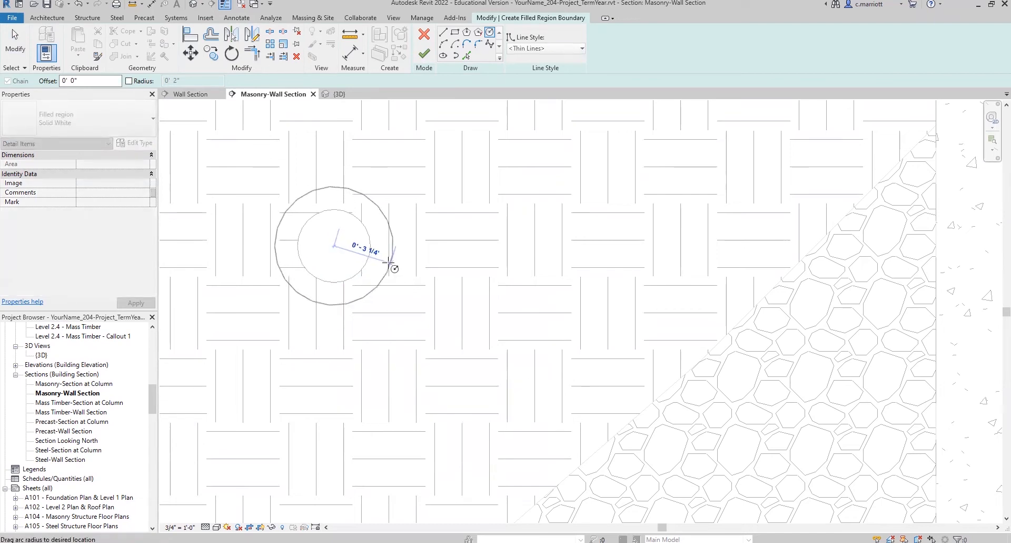
Give the concentric circle a fixed radius of 2 1/4" and finish the filled region.
{"action": "left_click", "coordinate": [128, 80]}
{"action": "left_click", "coordinate": [178, 81]}
{"action": "type", "text": "0'  2\""}
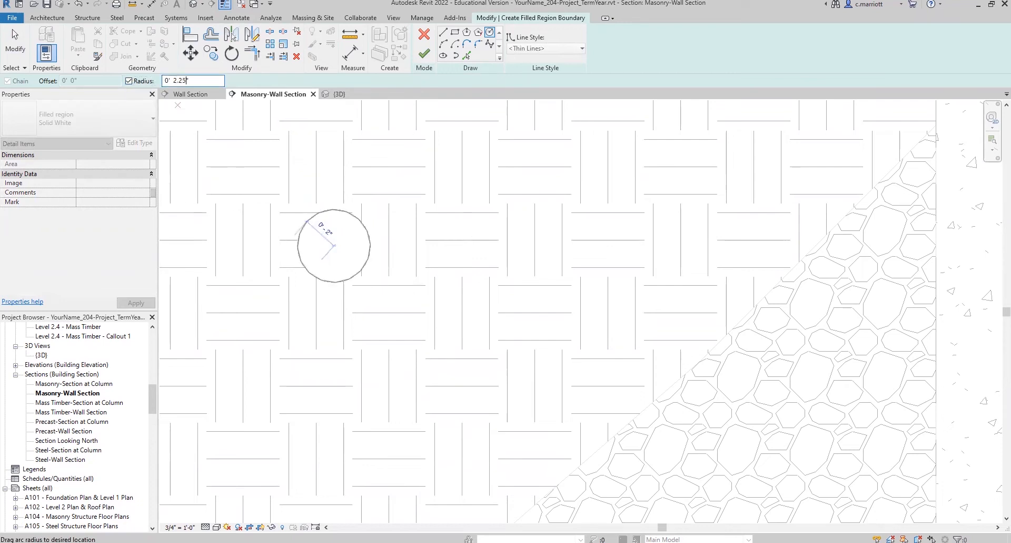
{"action": "left_click", "coordinate": [334, 244]}
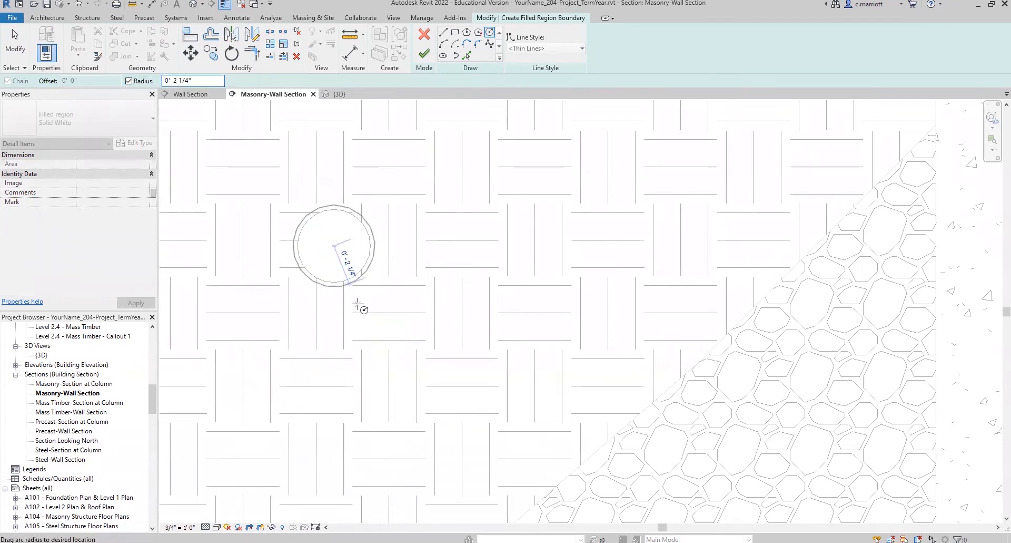
{"action": "key", "text": "Escape"}
{"action": "left_click", "coordinate": [424, 53]}
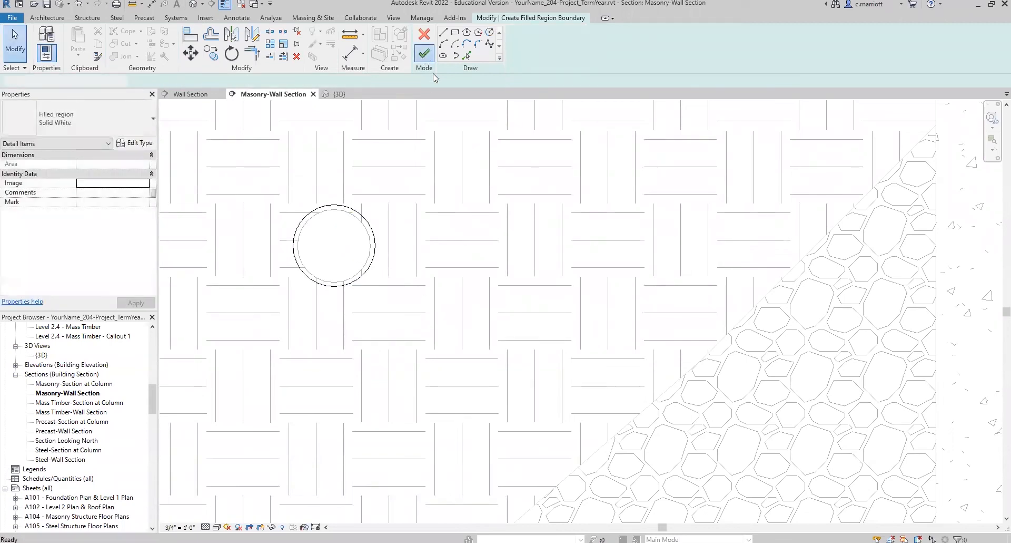
{"action": "key", "text": "Escape"}
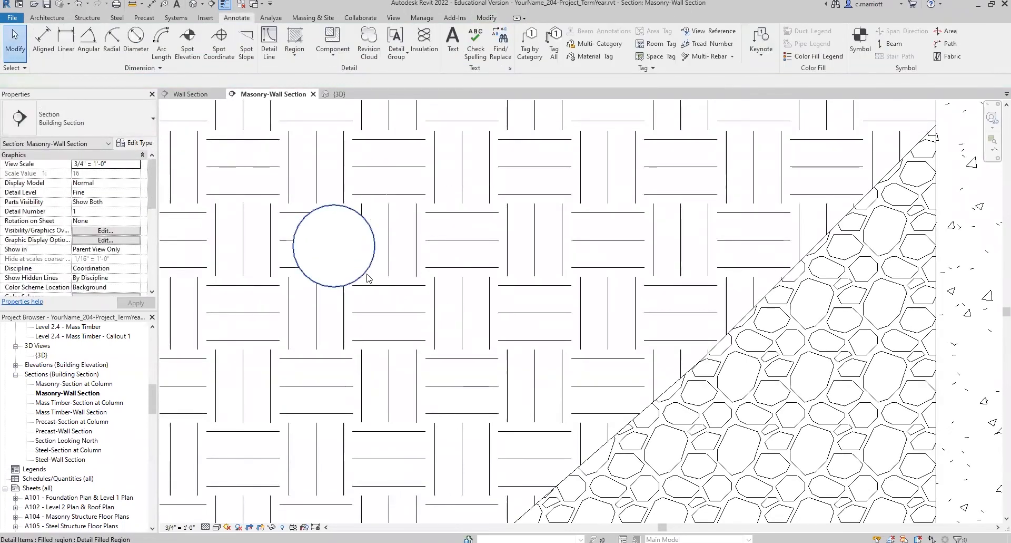
Bring the 2" radius Solid White circle in front of the larger concentric drain pipe circle.
{"action": "left_click", "coordinate": [363, 274]}
{"action": "left_click", "coordinate": [362, 265]}
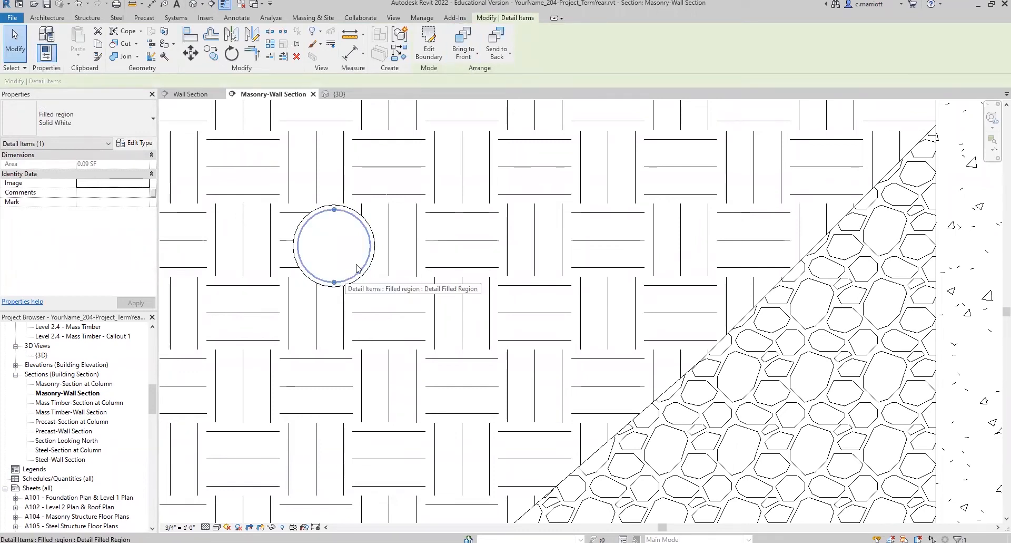
{"action": "left_click", "coordinate": [472, 56]}
{"action": "left_click", "coordinate": [472, 74]}
{"action": "left_click", "coordinate": [395, 299]}
{"action": "scroll", "coordinate": [390, 290], "scroll_direction": "down", "scroll_amount": 2}
{"action": "middle_click_drag", "start_coordinate": [392, 264], "coordinate": [398, 218]}
{"action": "scroll", "coordinate": [388, 235], "scroll_direction": "down", "scroll_amount": 2}
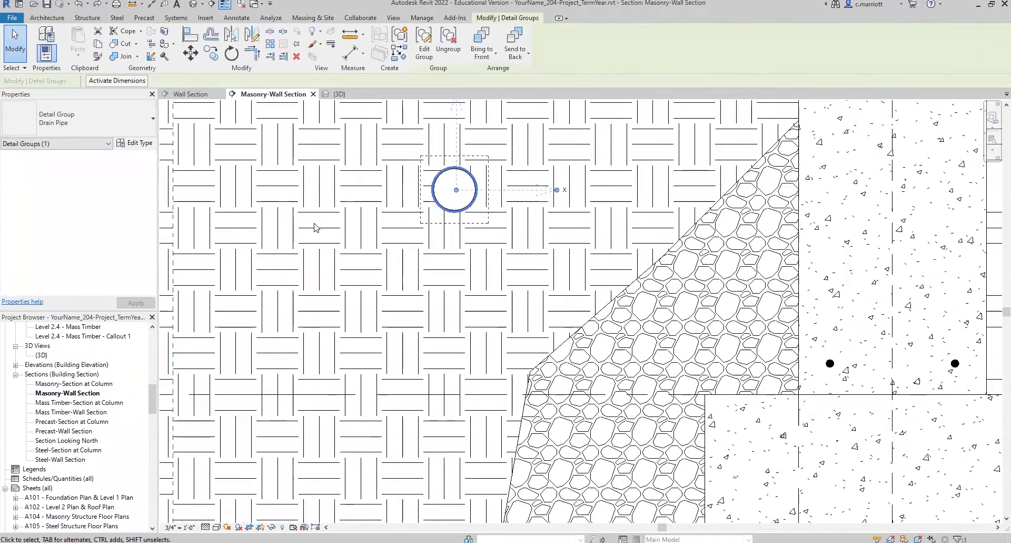
{"action": "left_click", "coordinate": [315, 222]}
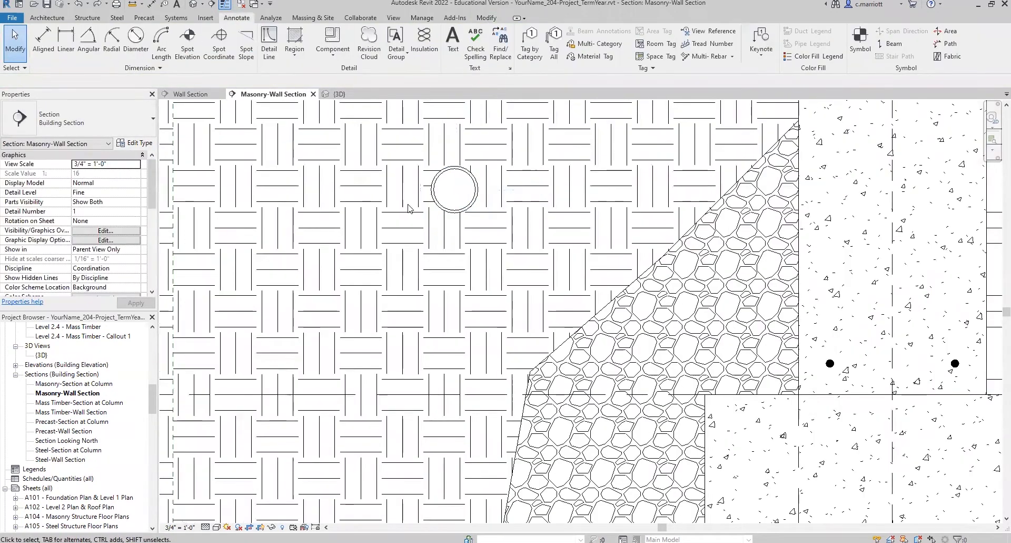
Move the 2" Solid White circle together with the Drain Pipe detail group straight down to footing level, outside the gravel.
{"action": "left_click", "coordinate": [435, 195]}
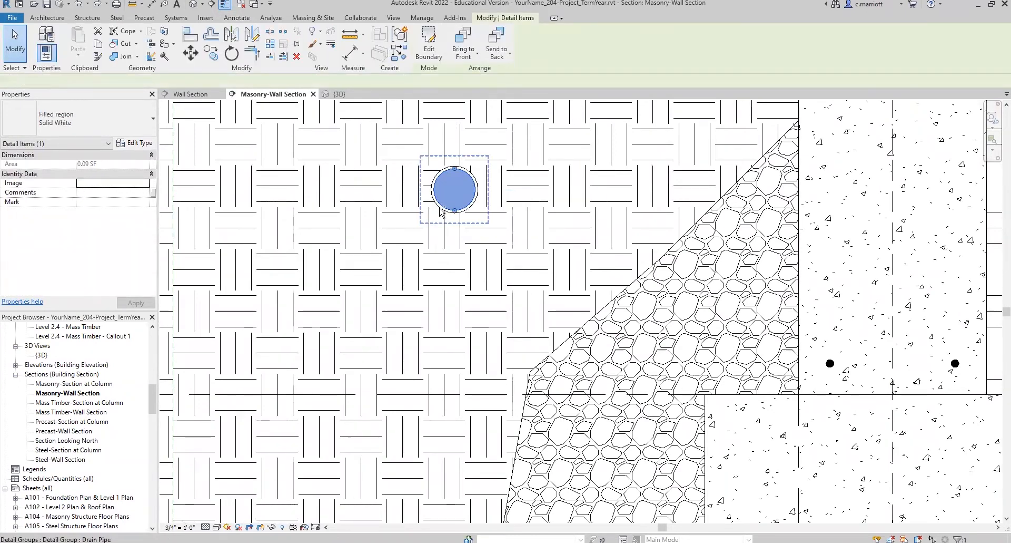
{"action": "left_click", "coordinate": [441, 210], "text": "ctrl"}
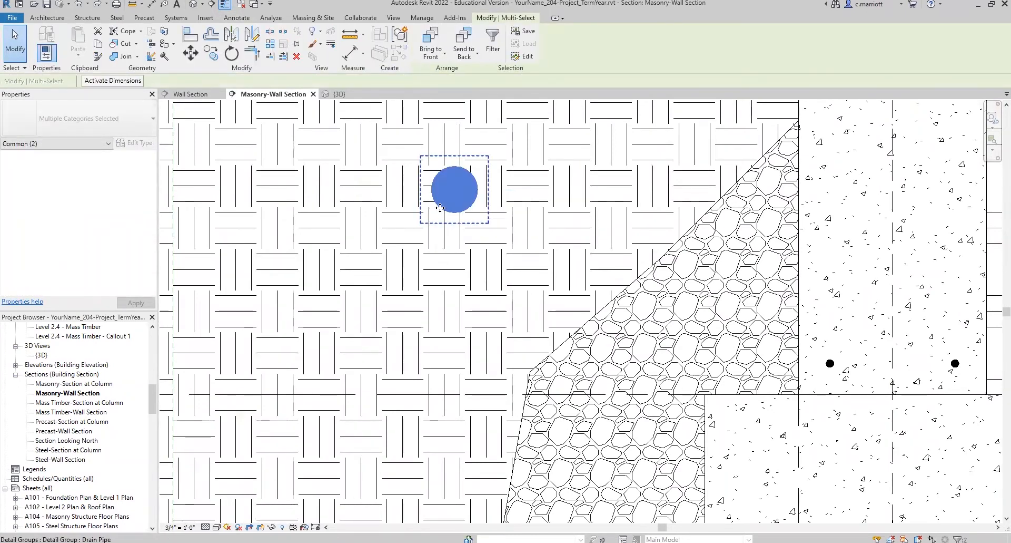
{"action": "left_click", "coordinate": [190, 52]}
{"action": "scroll", "coordinate": [349, 215], "scroll_direction": "down", "scroll_amount": 2}
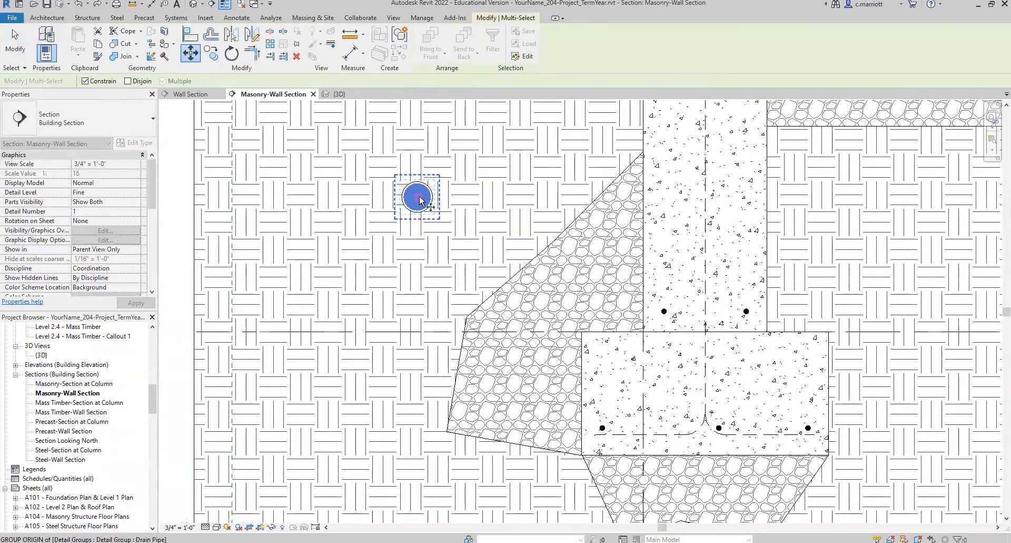
{"action": "left_click", "coordinate": [417, 197]}
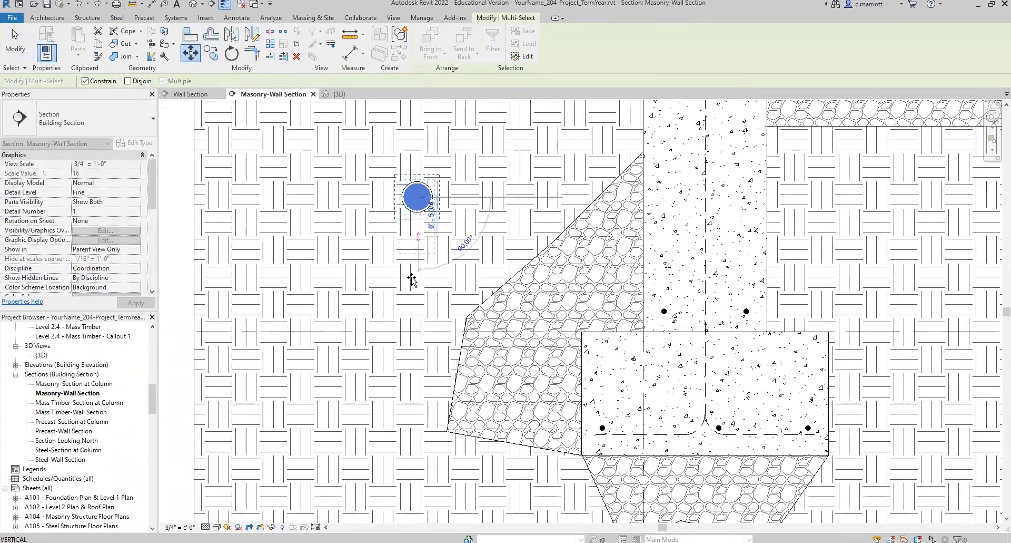
{"action": "left_click", "coordinate": [425, 390]}
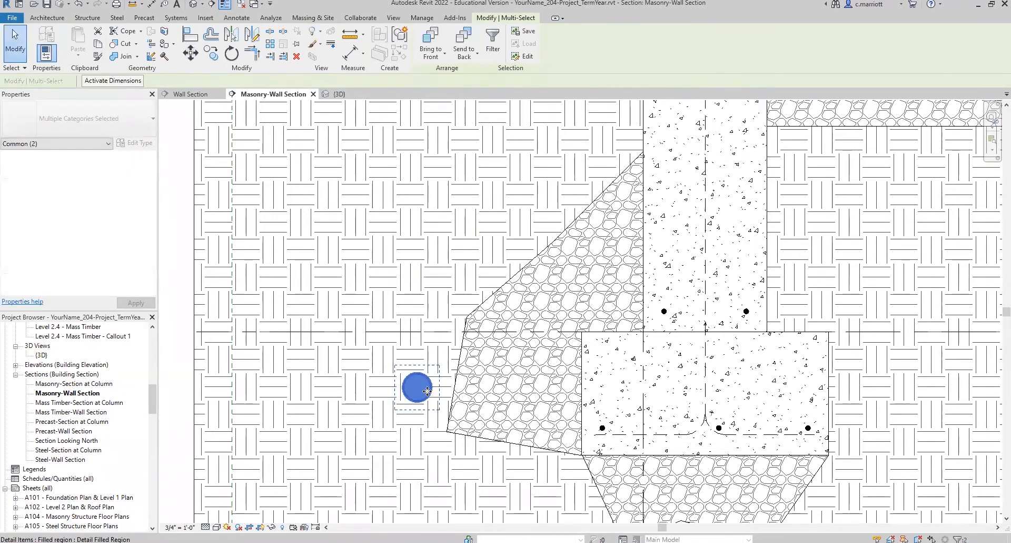
Move both selected drain pipe circles horizontally into the gravel, close to the footing's left face.
{"action": "scroll", "coordinate": [425, 396], "scroll_direction": "up", "scroll_amount": 2}
{"action": "left_click", "coordinate": [191, 53]}
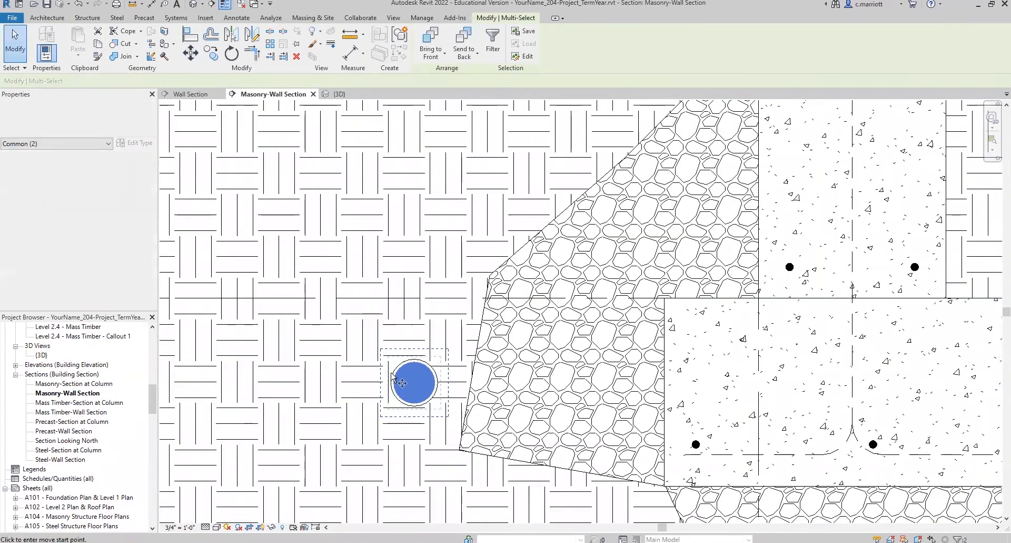
{"action": "left_click", "coordinate": [600, 402]}
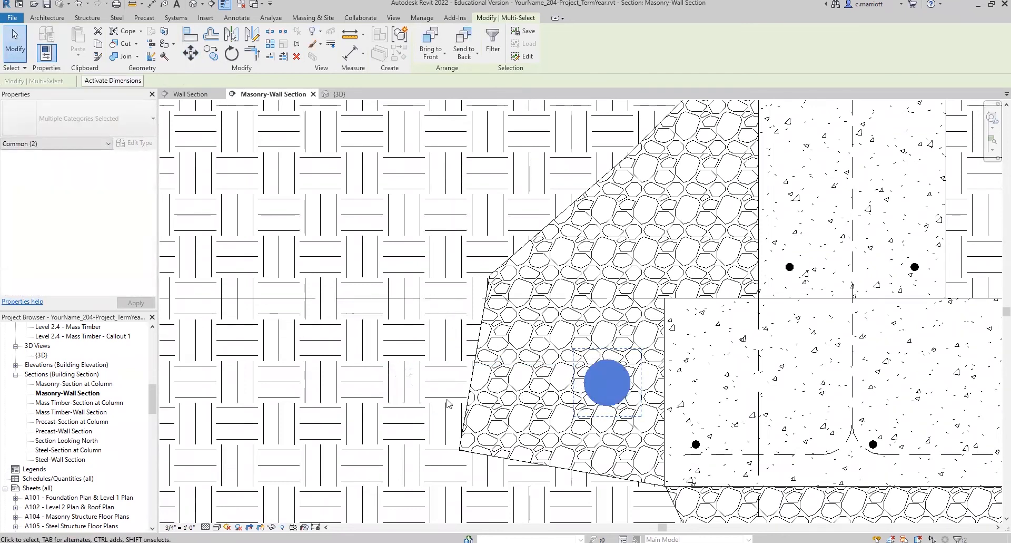
{"action": "key", "text": "Escape"}
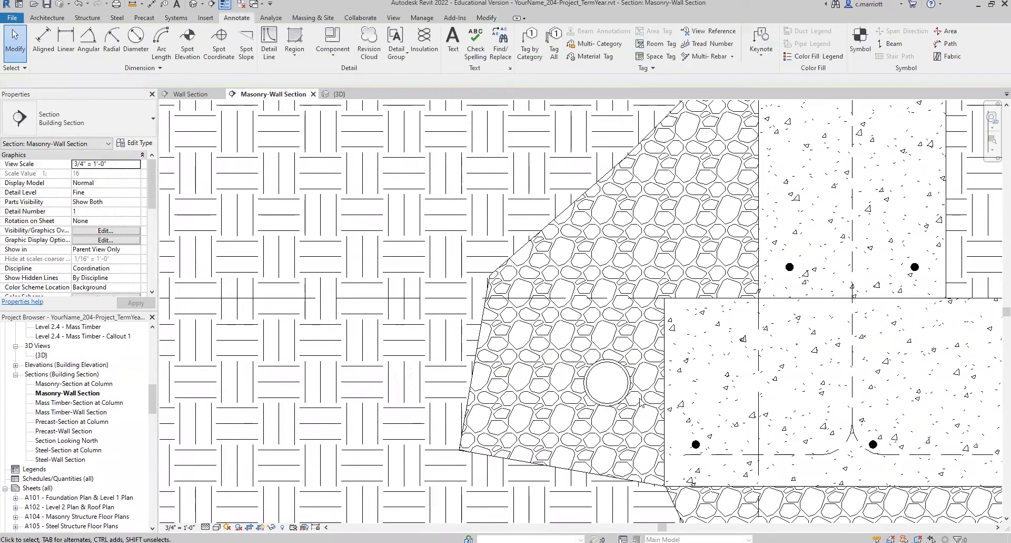
Measure the clearance from the drain pipe's outer edge to the footing's vertical face, using the Perpendicular snap override.
{"action": "scroll", "coordinate": [445, 250], "scroll_direction": "down", "scroll_amount": 2}
{"action": "scroll", "coordinate": [579, 390], "scroll_direction": "up", "scroll_amount": 2}
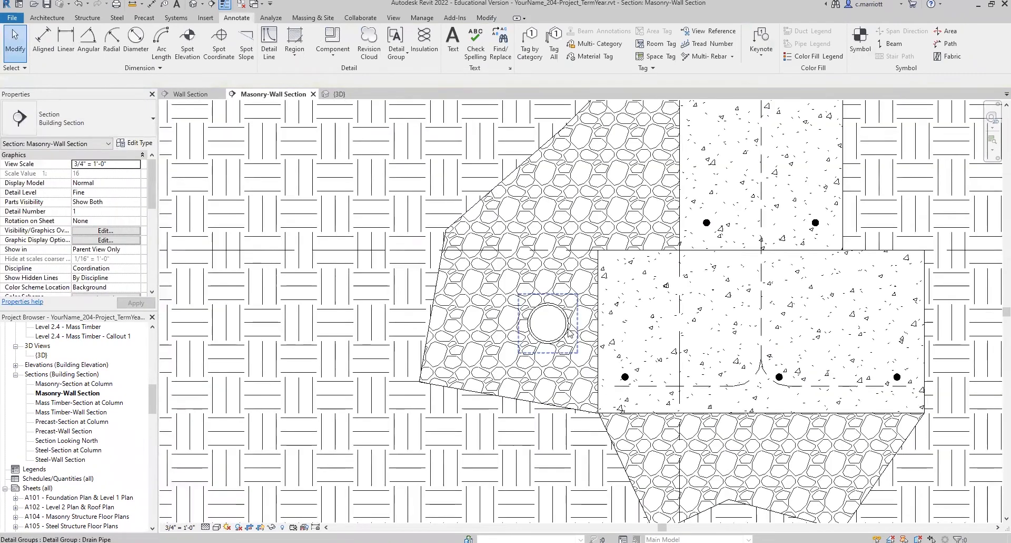
{"action": "scroll", "coordinate": [579, 332], "scroll_direction": "down", "scroll_amount": 1}
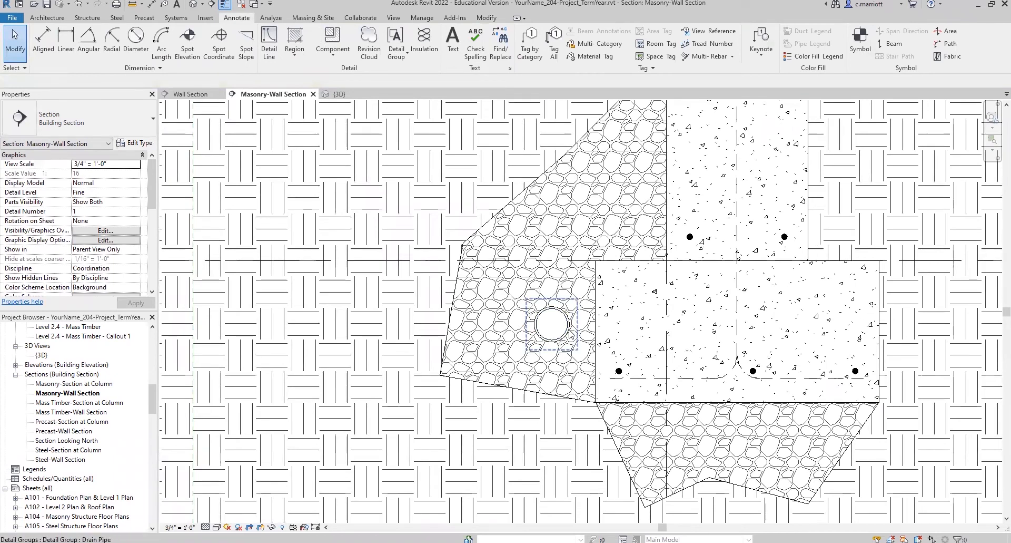
{"action": "scroll", "coordinate": [570, 333], "scroll_direction": "down", "scroll_amount": 1}
{"action": "scroll", "coordinate": [571, 333], "scroll_direction": "up", "scroll_amount": 3}
{"action": "left_click", "coordinate": [133, 5]}
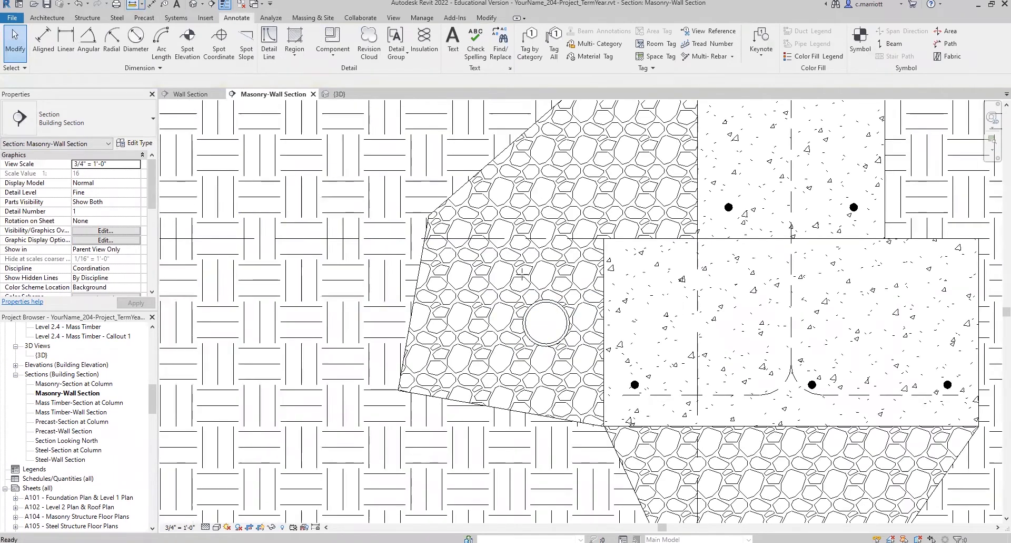
{"action": "scroll", "coordinate": [575, 328], "scroll_direction": "up", "scroll_amount": 2}
{"action": "scroll", "coordinate": [575, 327], "scroll_direction": "up", "scroll_amount": 1}
{"action": "left_click", "coordinate": [565, 320]}
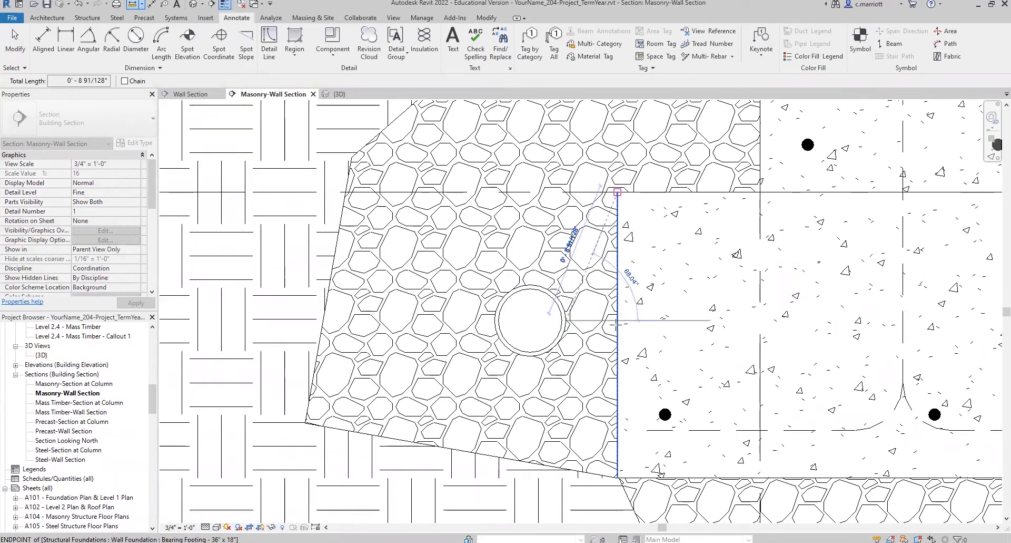
{"action": "right_click", "coordinate": [616, 323]}
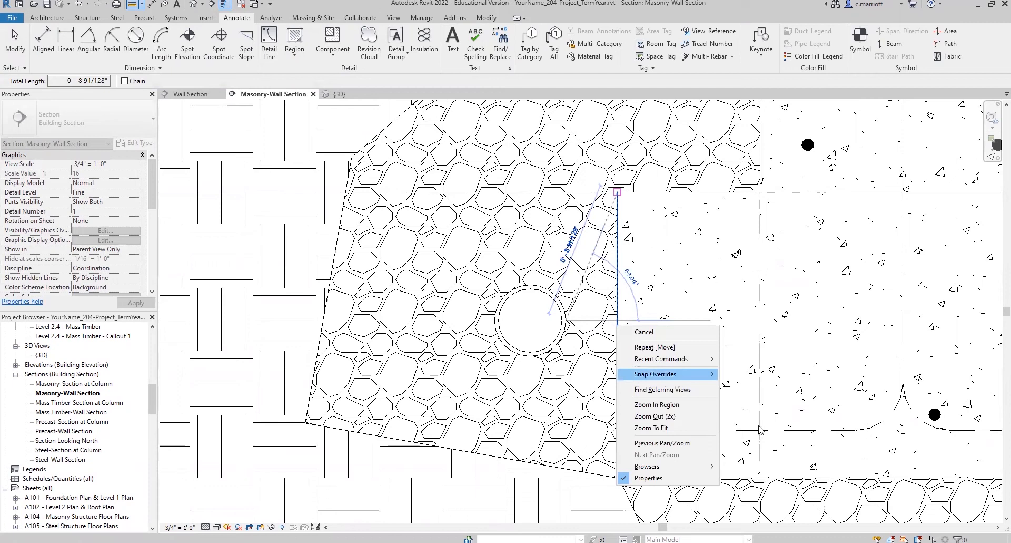
{"action": "mouse_move", "coordinate": [680, 373]}
{"action": "left_click", "coordinate": [753, 494]}
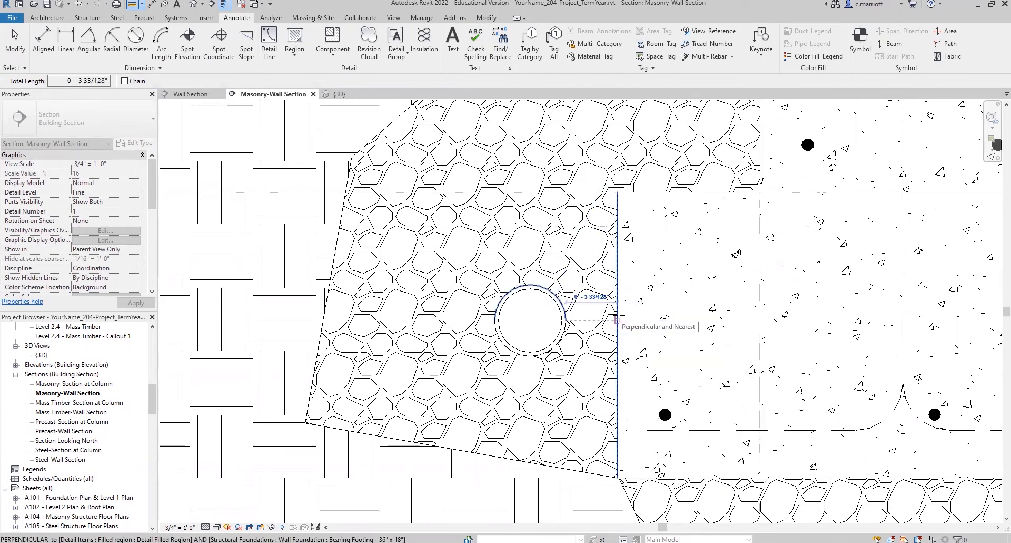
{"action": "key", "text": "Escape"}
{"action": "scroll", "coordinate": [558, 337], "scroll_direction": "down", "scroll_amount": 5}
{"action": "scroll", "coordinate": [474, 365], "scroll_direction": "down", "scroll_amount": 3}
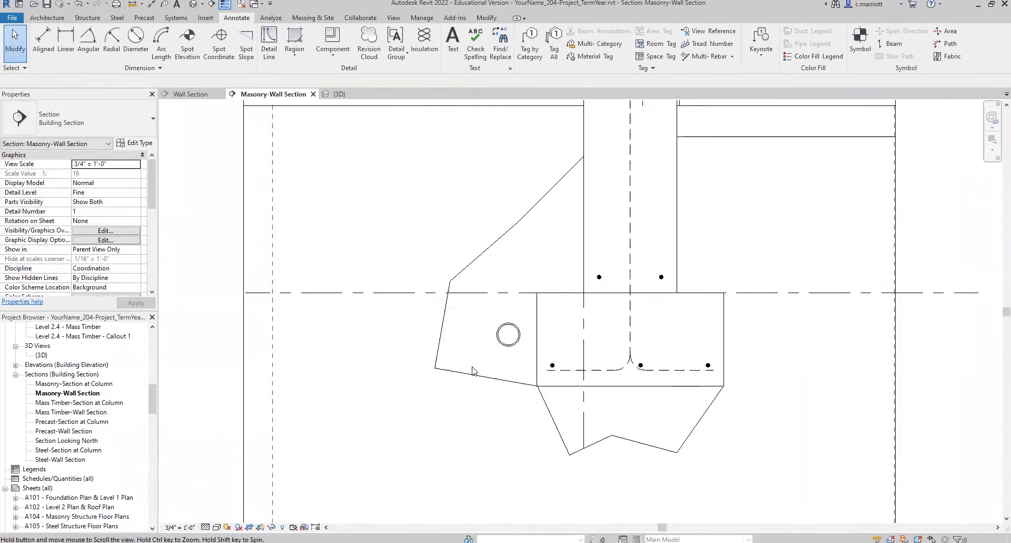
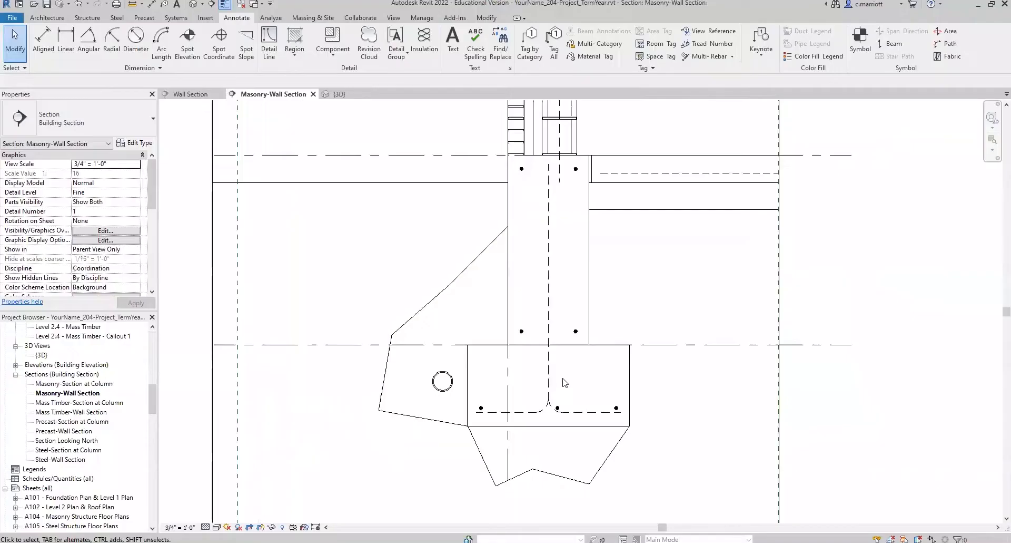
Start a filled region and duplicate the Solid White type as Concrete.
{"action": "scroll", "coordinate": [538, 342], "scroll_direction": "up", "scroll_amount": 5}
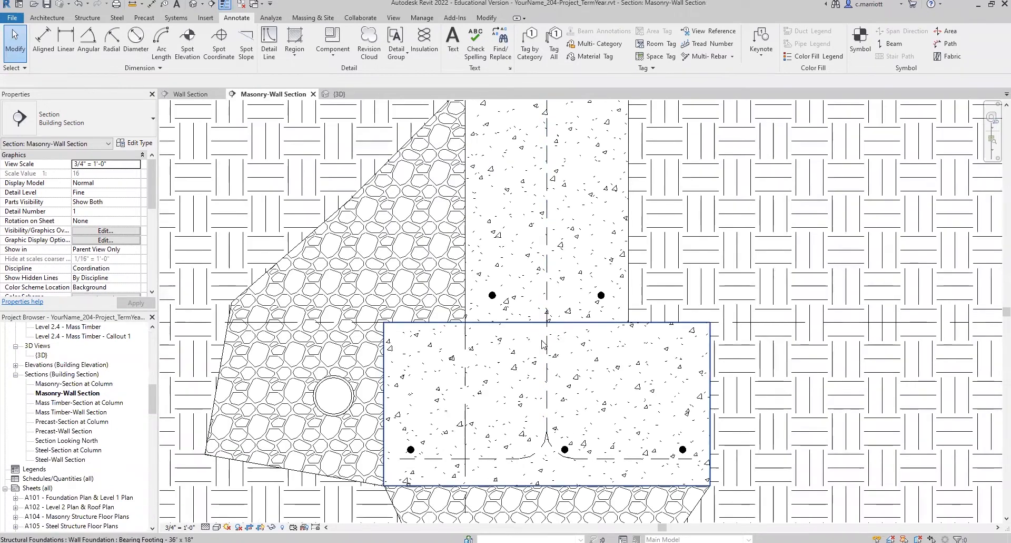
{"action": "scroll", "coordinate": [544, 342], "scroll_direction": "up", "scroll_amount": 2}
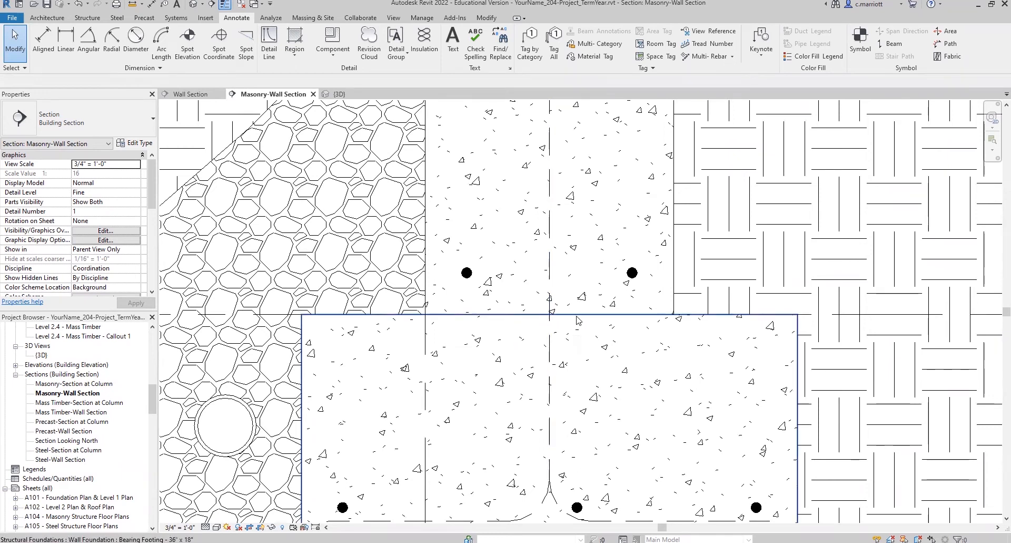
{"action": "left_click", "coordinate": [131, 145]}
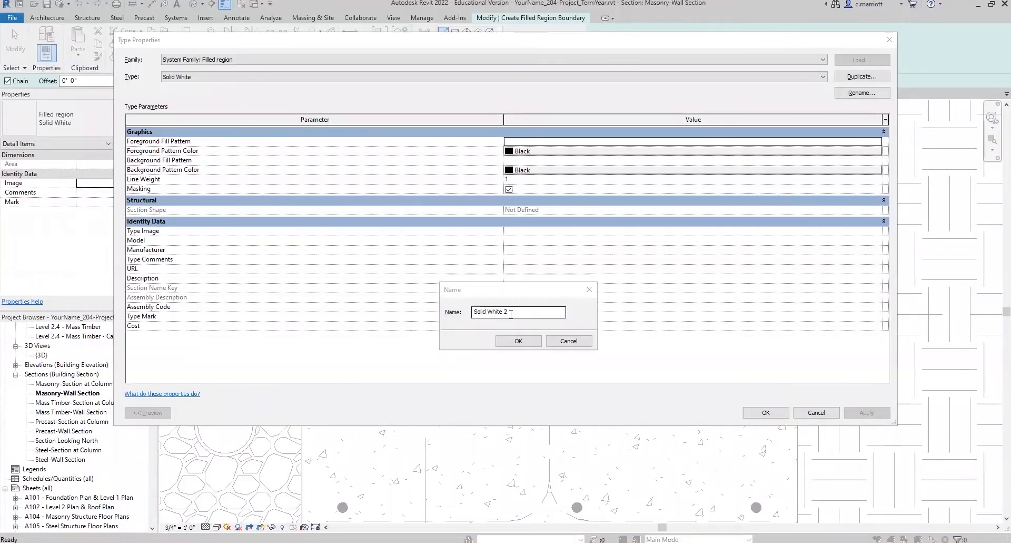
{"action": "type", "text": "Concrete"}
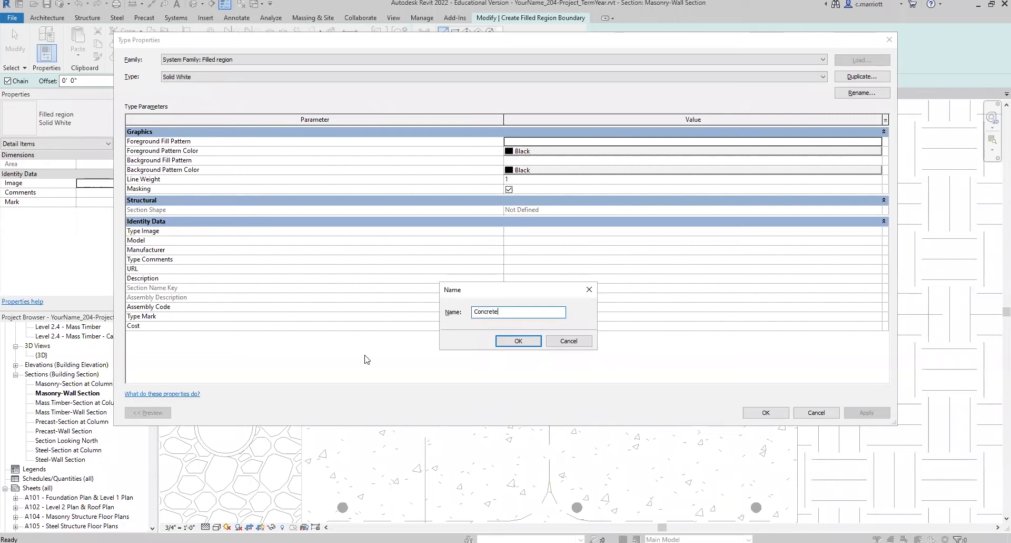
{"action": "left_click", "coordinate": [517, 341]}
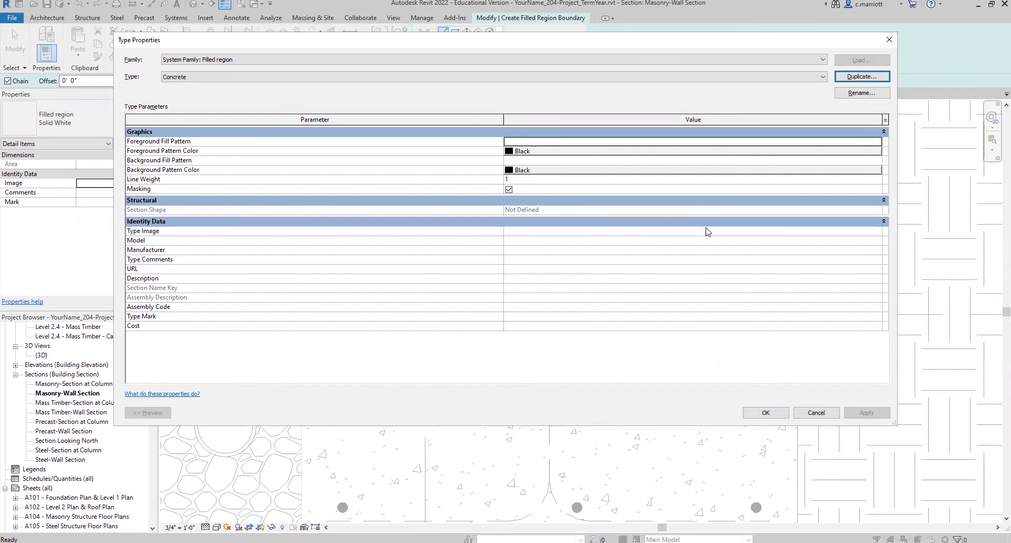
Set the Concrete type's foreground fill pattern to the Concrete drafting pattern and accept the type properties.
{"action": "left_click", "coordinate": [878, 147]}
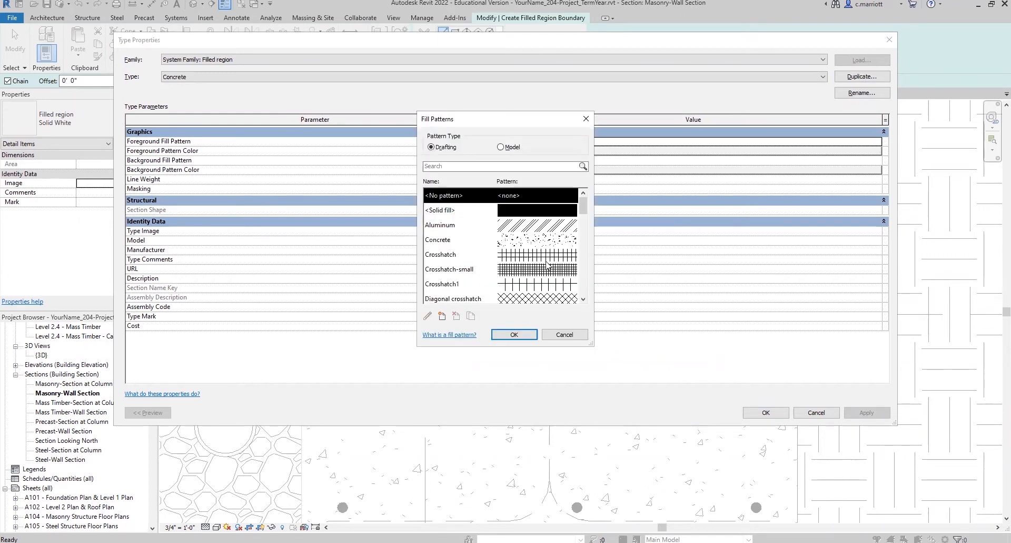
{"action": "left_click", "coordinate": [527, 244]}
{"action": "left_click", "coordinate": [509, 335]}
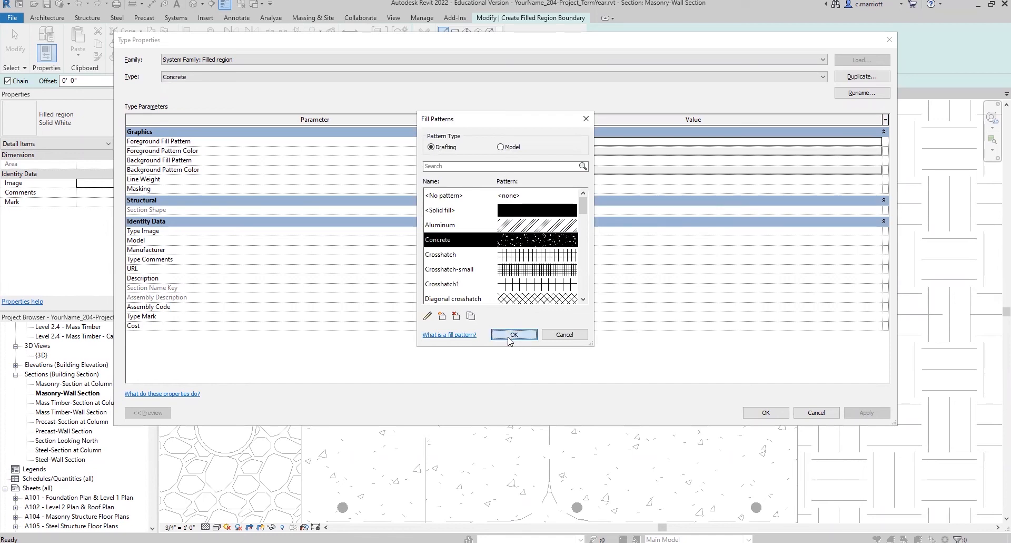
{"action": "left_click", "coordinate": [761, 412]}
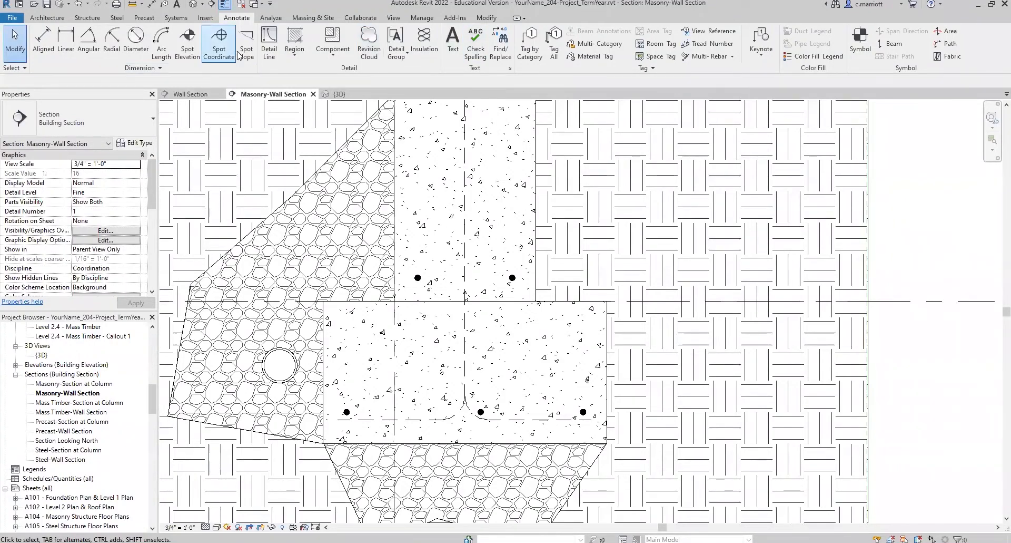
Draw a Concrete rectangular filled region 4" wide by 2" deep, starting where the wall's centreline meets the footing top, and finish it.
{"action": "left_click", "coordinate": [295, 40]}
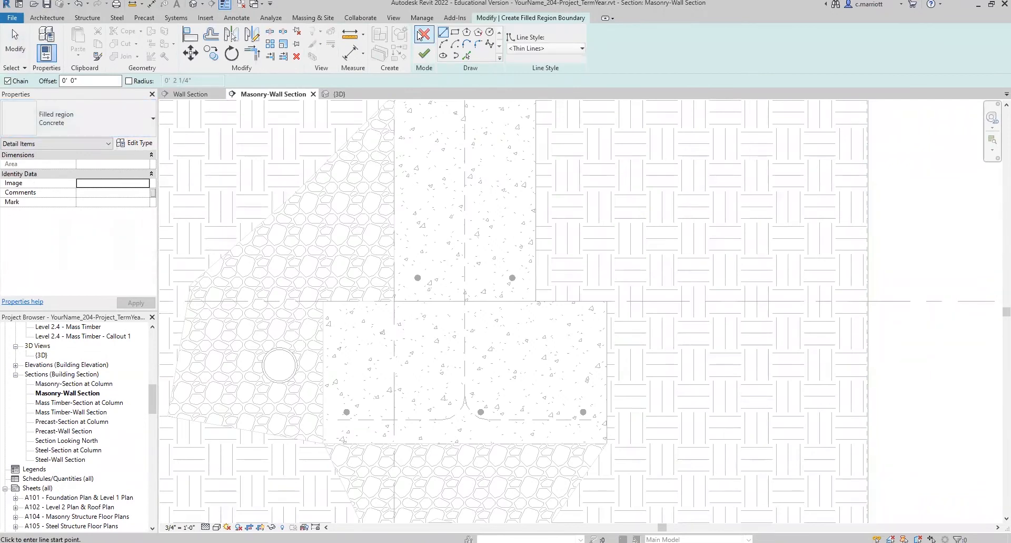
{"action": "left_click", "coordinate": [455, 32]}
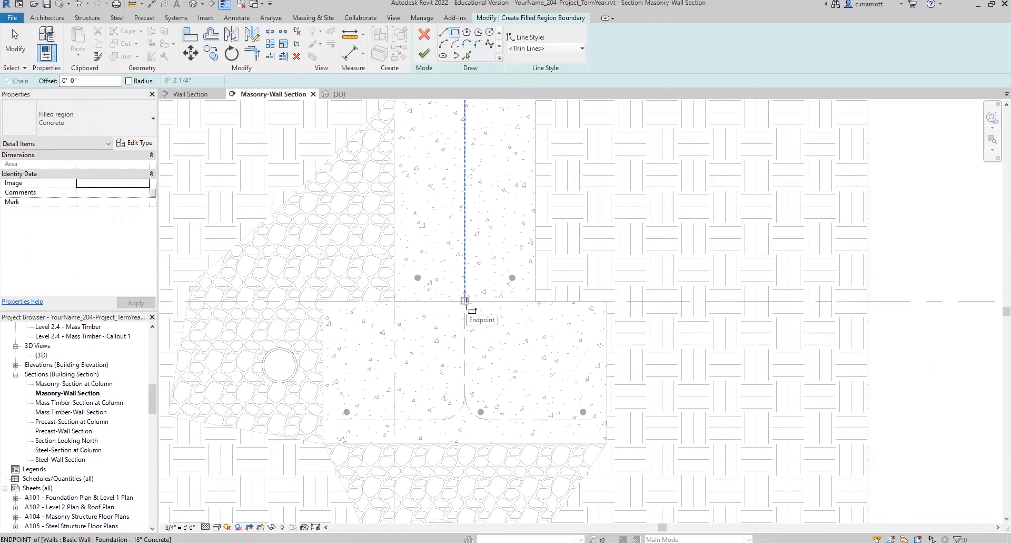
{"action": "left_click", "coordinate": [464, 300]}
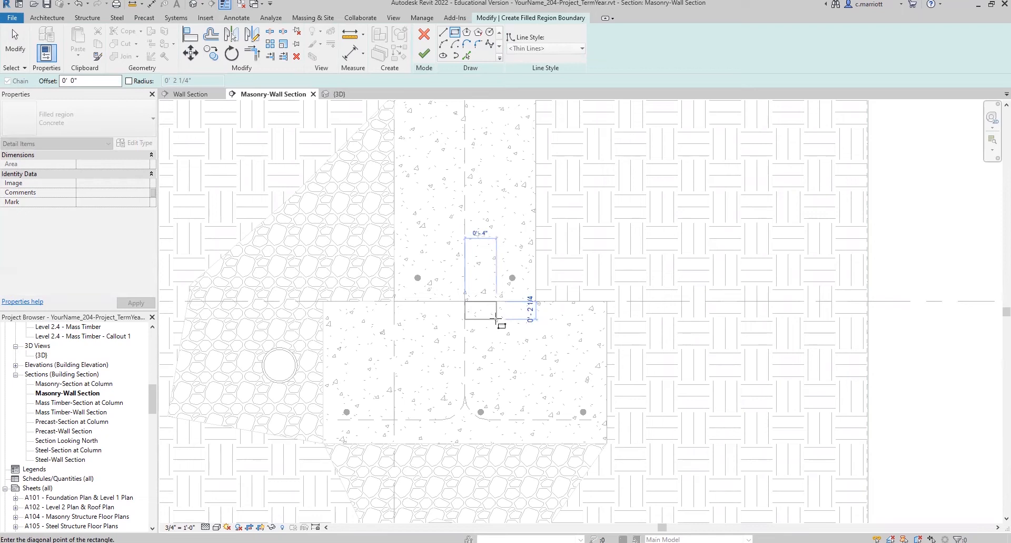
{"action": "left_click", "coordinate": [496, 316]}
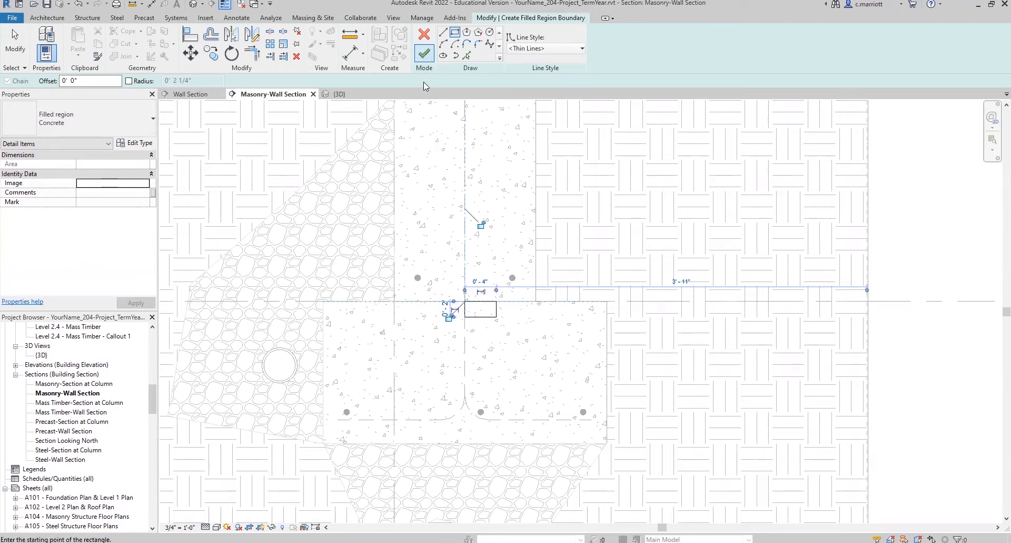
{"action": "left_click", "coordinate": [424, 53]}
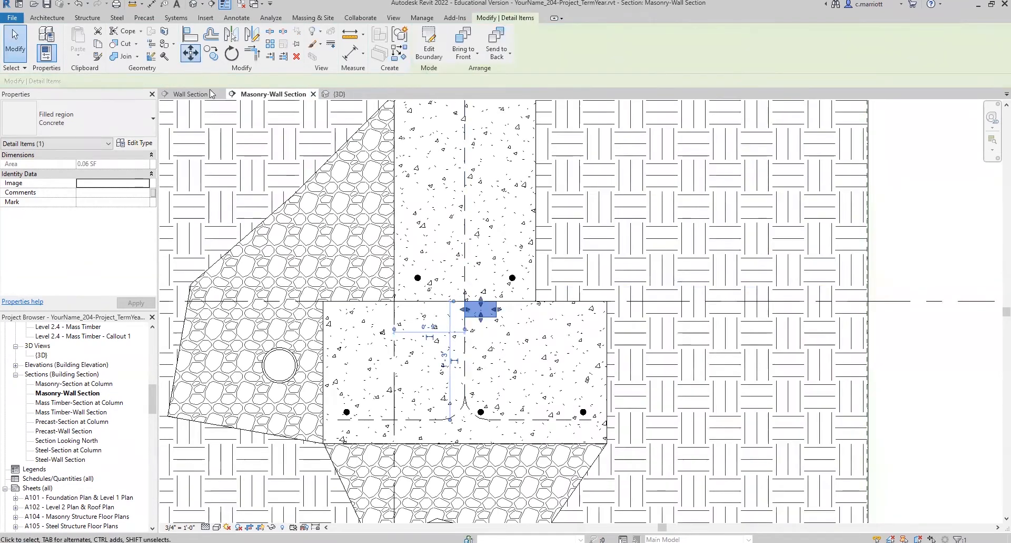
Move the Concrete rectangle 2" horizontally to the left to centre it on the foundation wall's centreline.
{"action": "left_click", "coordinate": [487, 249]}
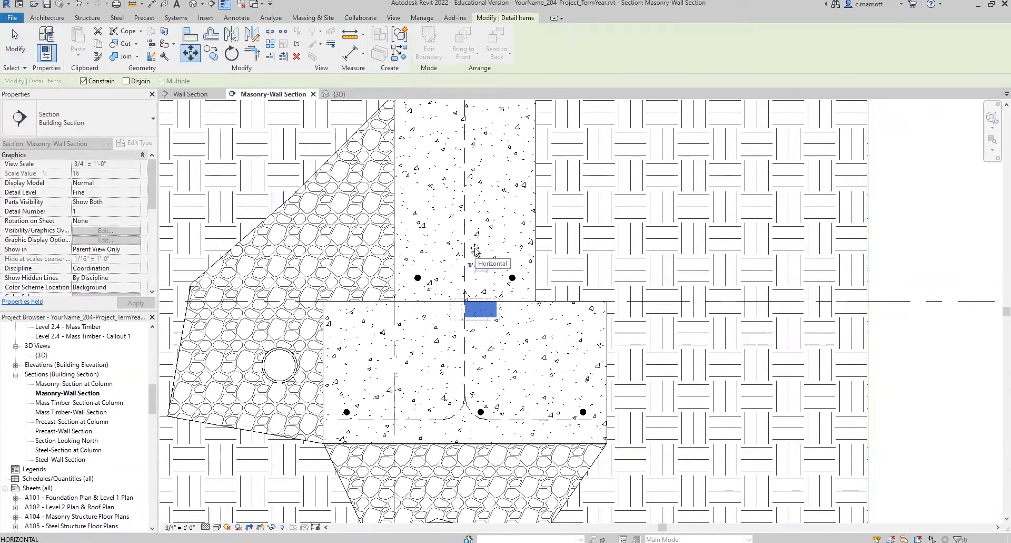
{"action": "type", "text": "2\""}
{"action": "key", "text": "Return"}
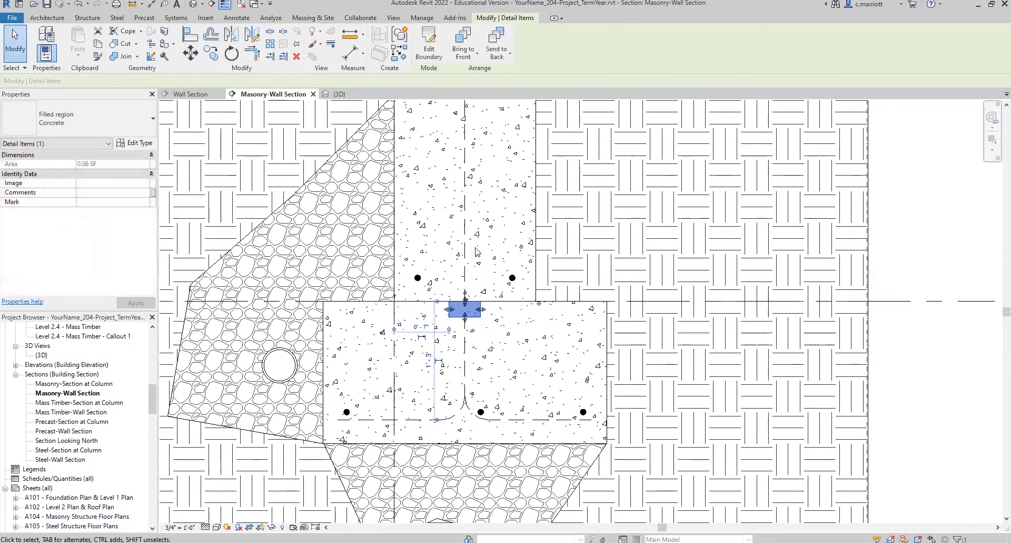
{"action": "scroll", "coordinate": [465, 292], "scroll_direction": "up", "scroll_amount": 4}
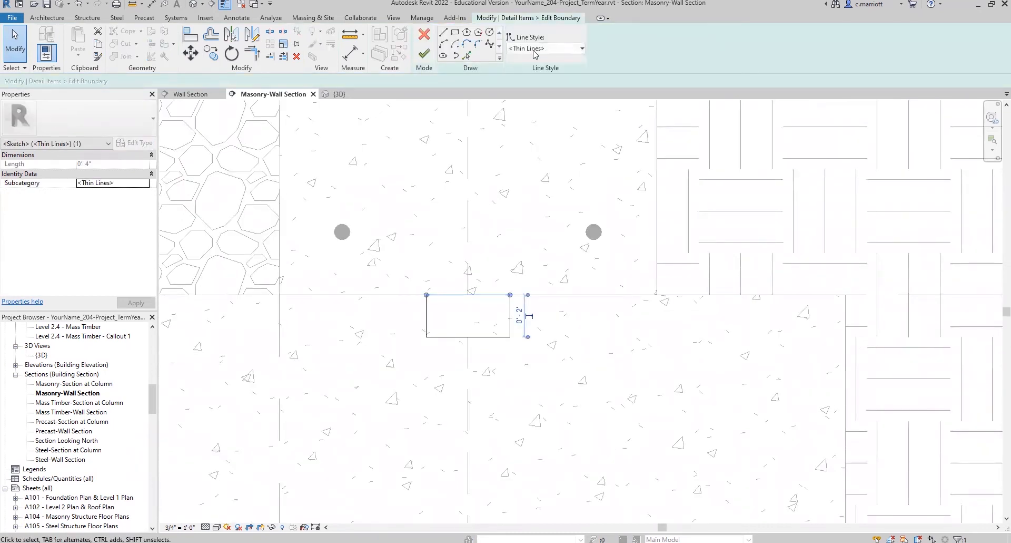
Change the top edge of the keyway's Concrete region boundary to <Invisible lines> and finish the region.
{"action": "left_click", "coordinate": [535, 51]}
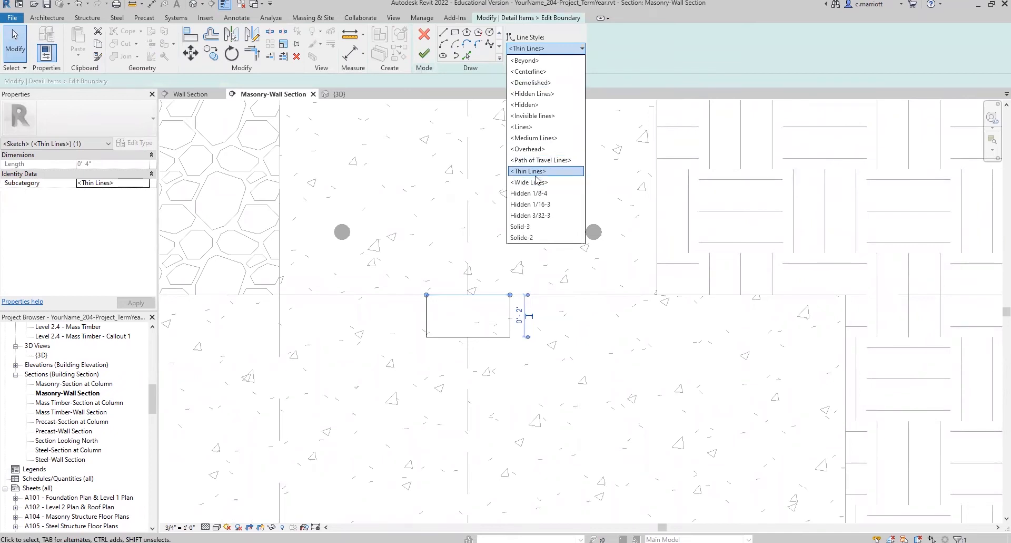
{"action": "left_click", "coordinate": [533, 116]}
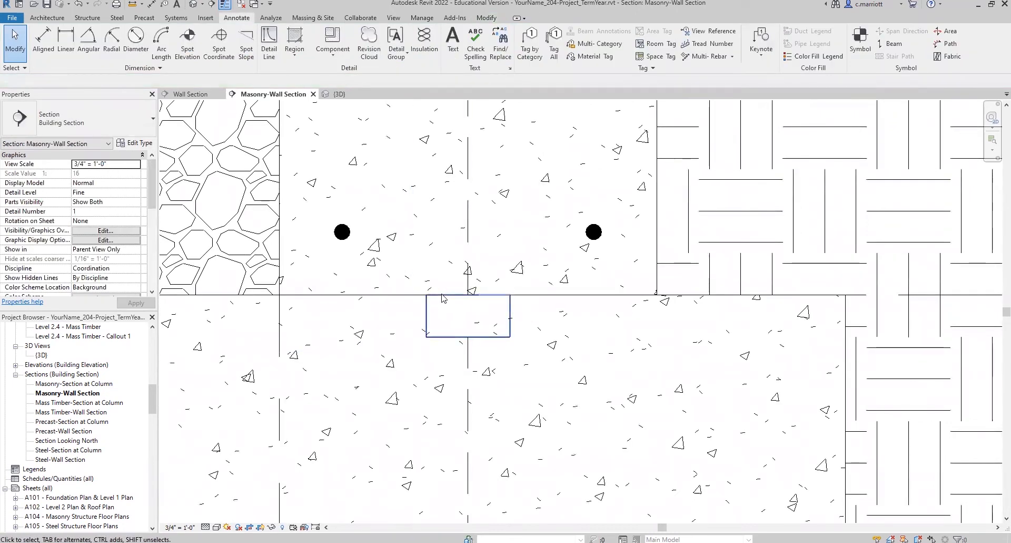
{"action": "scroll", "coordinate": [574, 307], "scroll_direction": "down", "scroll_amount": 3}
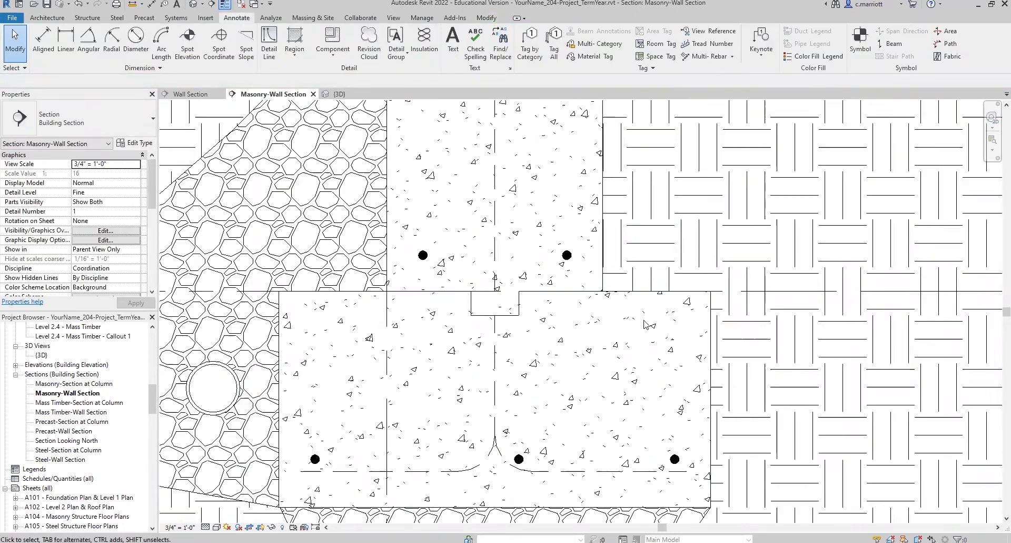
Examine the T.O. Footing level line and the finished keyway where the foundation wall meets the footing.
{"action": "left_click", "coordinate": [777, 292]}
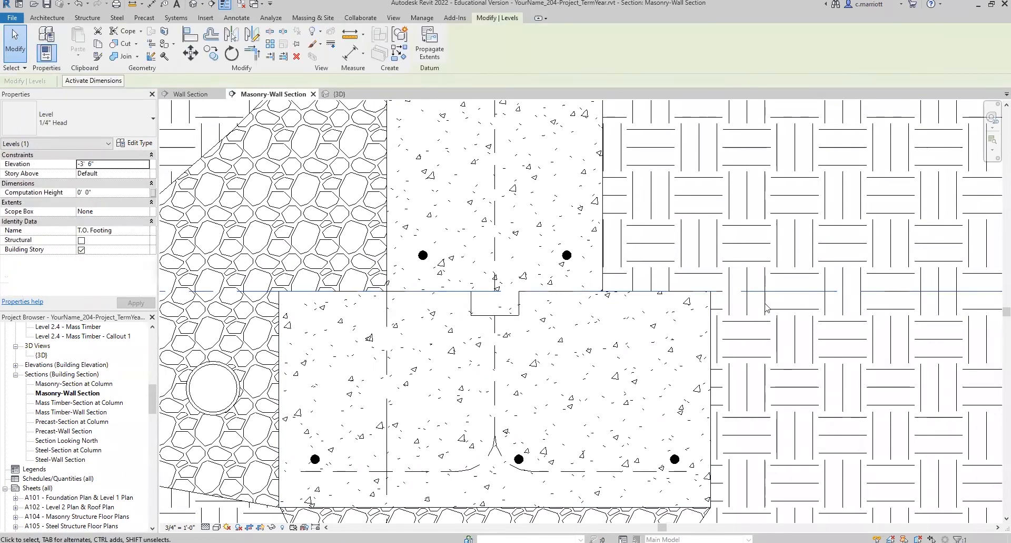
{"action": "scroll", "coordinate": [764, 307], "scroll_direction": "down", "scroll_amount": 4}
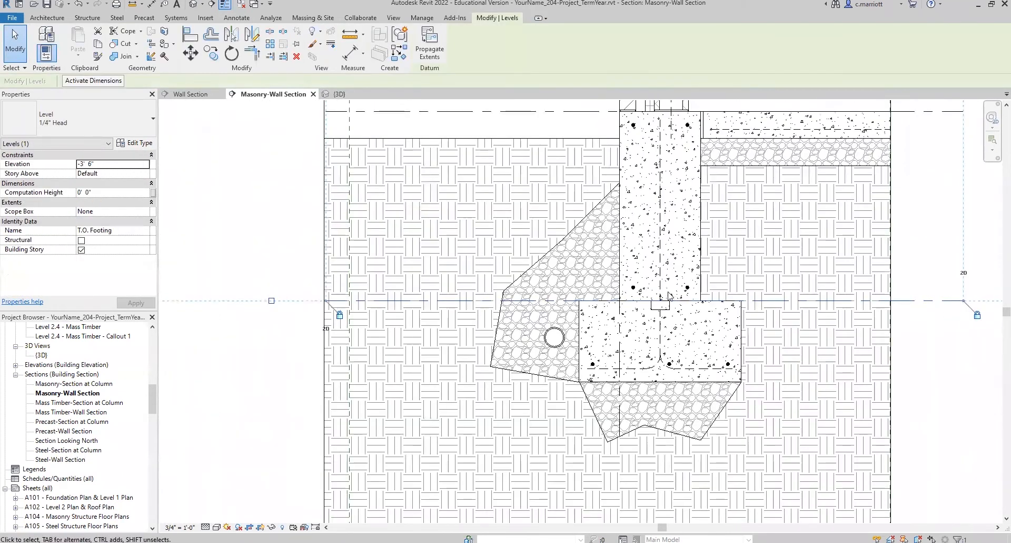
{"action": "key", "text": "Escape"}
{"action": "scroll", "coordinate": [669, 295], "scroll_direction": "up", "scroll_amount": 8}
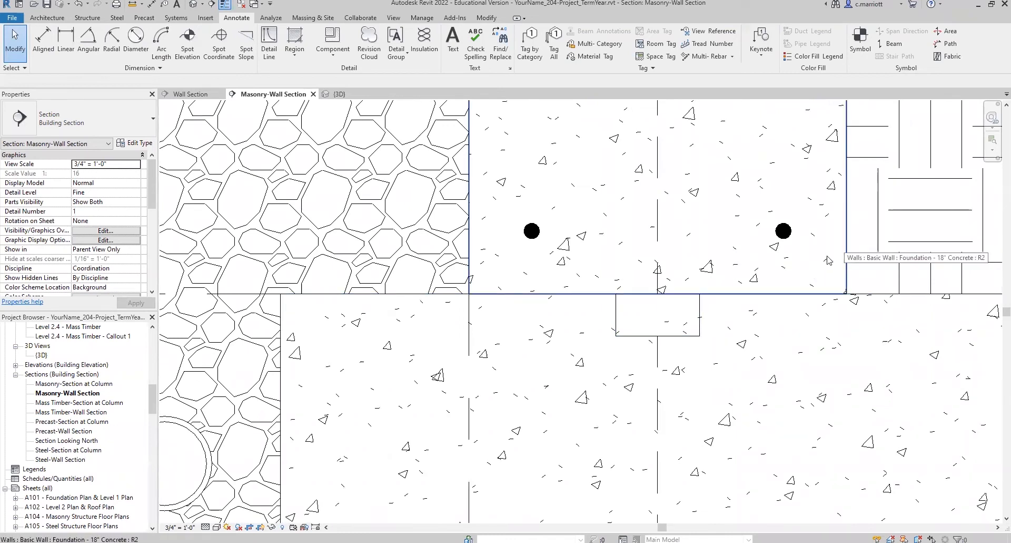
{"action": "scroll", "coordinate": [650, 311], "scroll_direction": "up", "scroll_amount": 3}
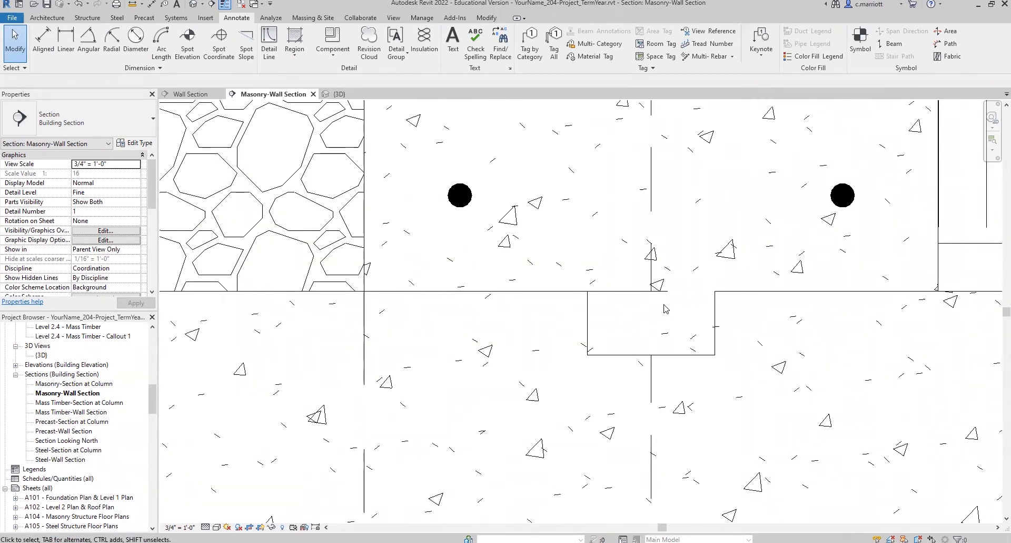
{"action": "scroll", "coordinate": [665, 308], "scroll_direction": "down", "scroll_amount": 5}
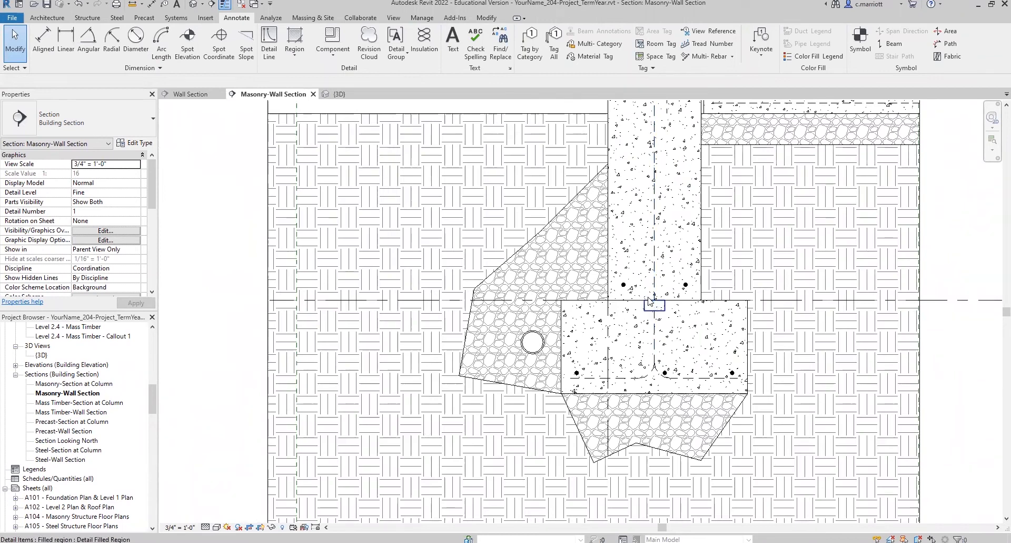
{"action": "scroll", "coordinate": [655, 305], "scroll_direction": "up", "scroll_amount": 2}
{"action": "middle_click_drag", "start_coordinate": [606, 427], "coordinate": [518, 366]}
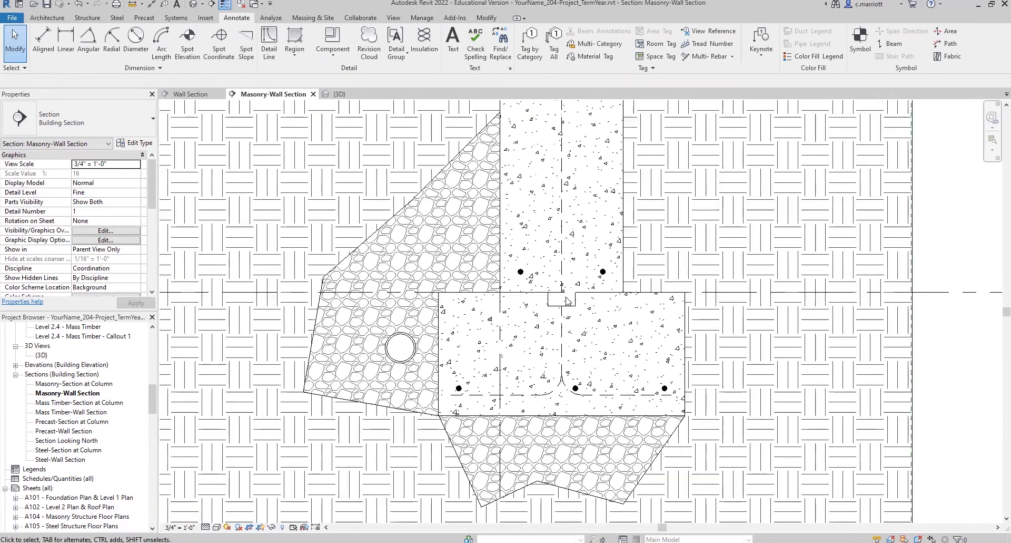
{"action": "scroll", "coordinate": [562, 321], "scroll_direction": "up", "scroll_amount": 2}
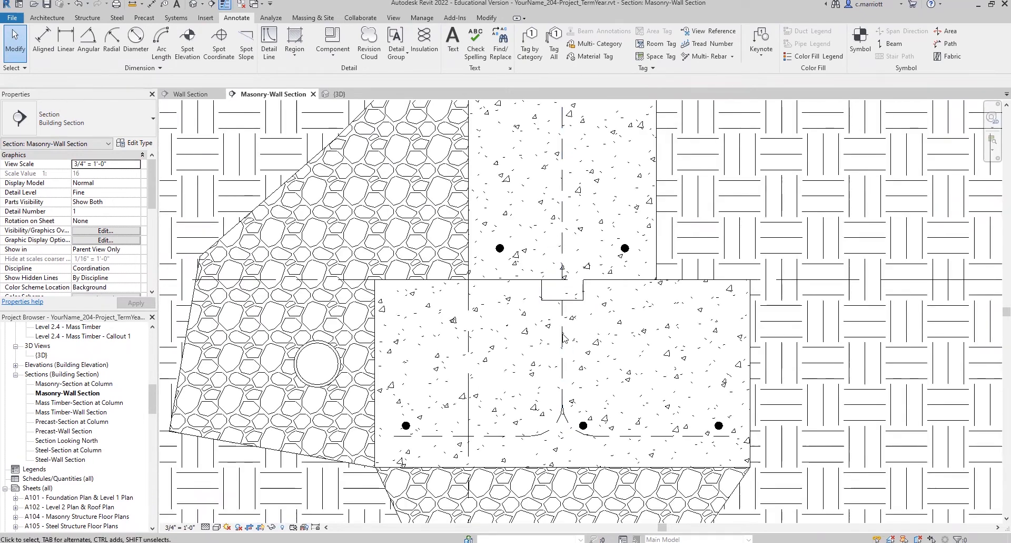
{"action": "scroll", "coordinate": [469, 370], "scroll_direction": "down", "scroll_amount": 3}
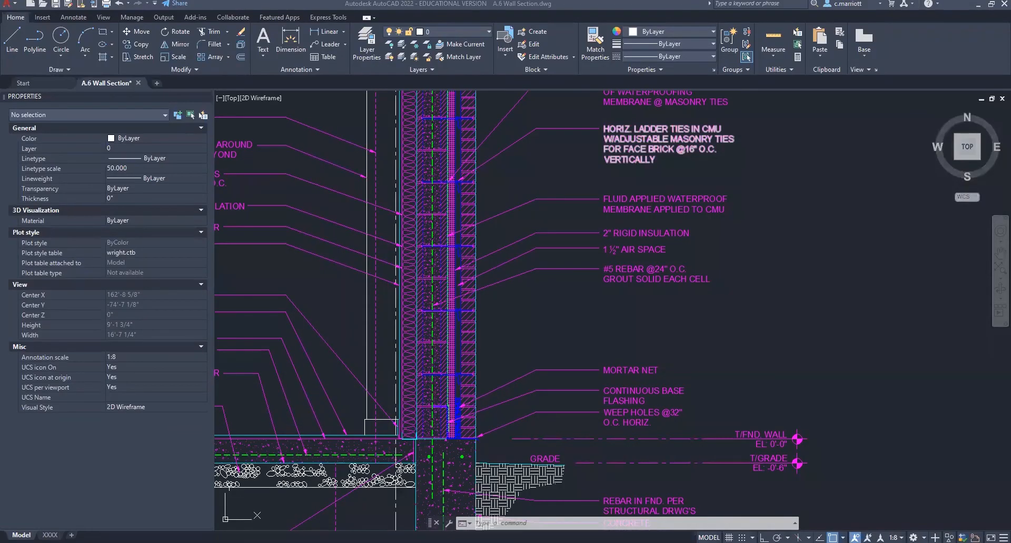
Switch to the AutoCAD A.6 Wall Section drawing and examine the horizontal ladder tie spanning the CMU, insulation, air space and face brick.
{"action": "scroll", "coordinate": [426, 412], "scroll_direction": "up", "scroll_amount": 4}
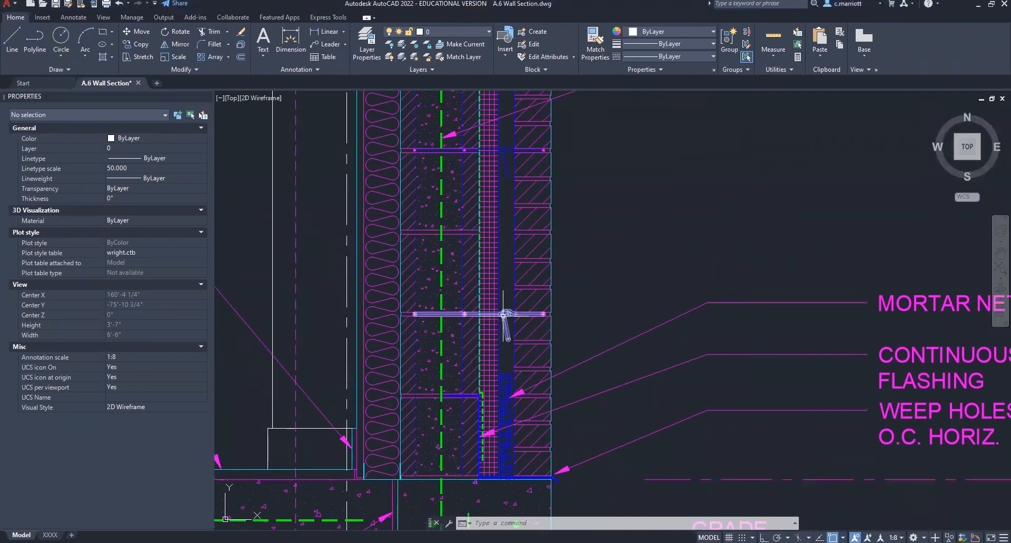
{"action": "scroll", "coordinate": [506, 324], "scroll_direction": "up", "scroll_amount": 6}
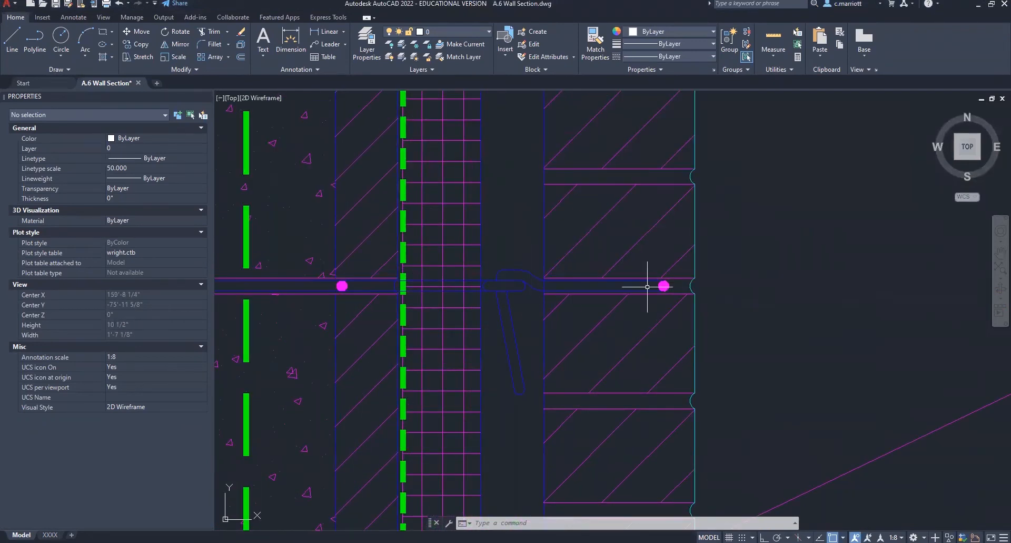
{"action": "scroll", "coordinate": [516, 275], "scroll_direction": "down", "scroll_amount": 4}
{"action": "middle_click_drag", "start_coordinate": [451, 350], "coordinate": [517, 357]}
{"action": "scroll", "coordinate": [558, 298], "scroll_direction": "up", "scroll_amount": 4}
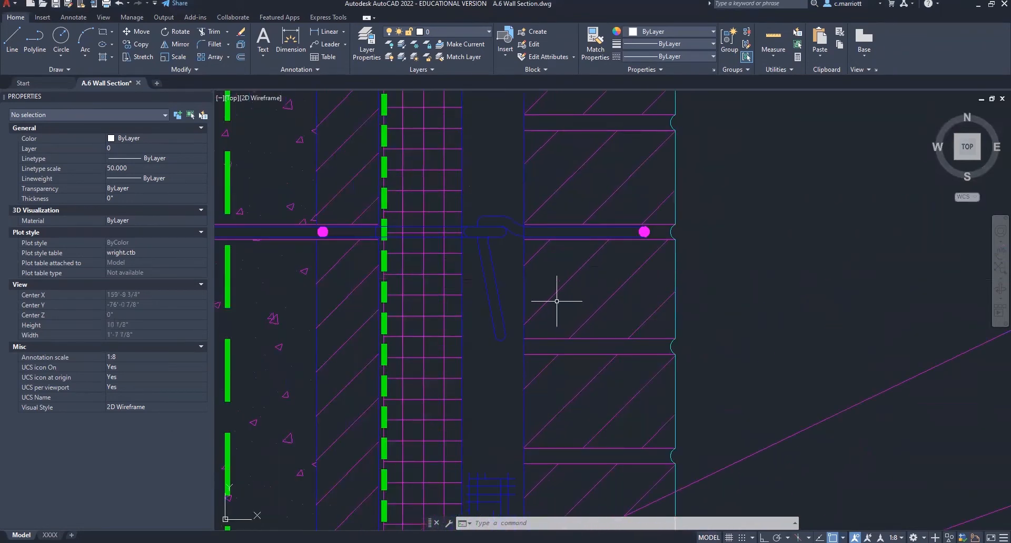
{"action": "scroll", "coordinate": [557, 301], "scroll_direction": "down", "scroll_amount": 4}
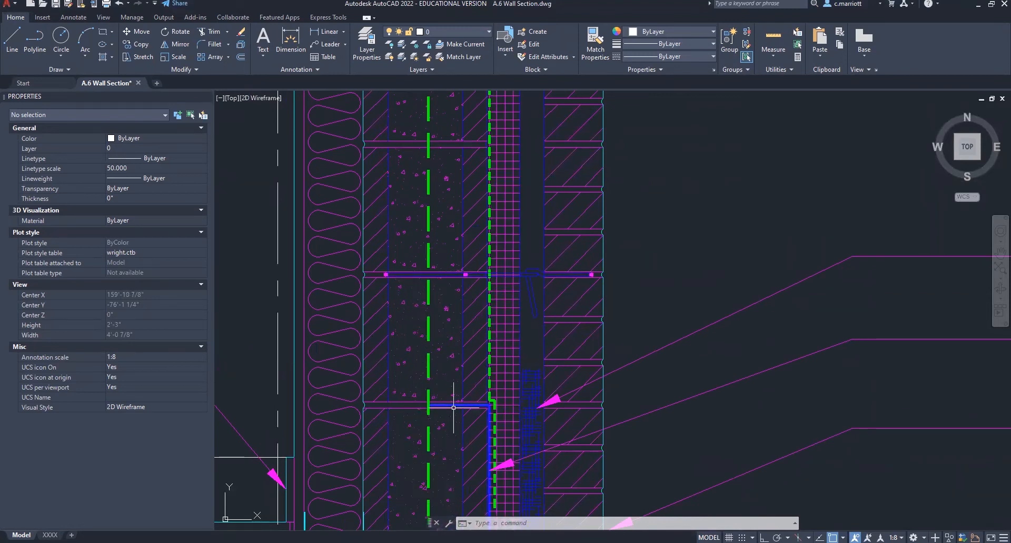
{"action": "scroll", "coordinate": [459, 406], "scroll_direction": "up", "scroll_amount": 2}
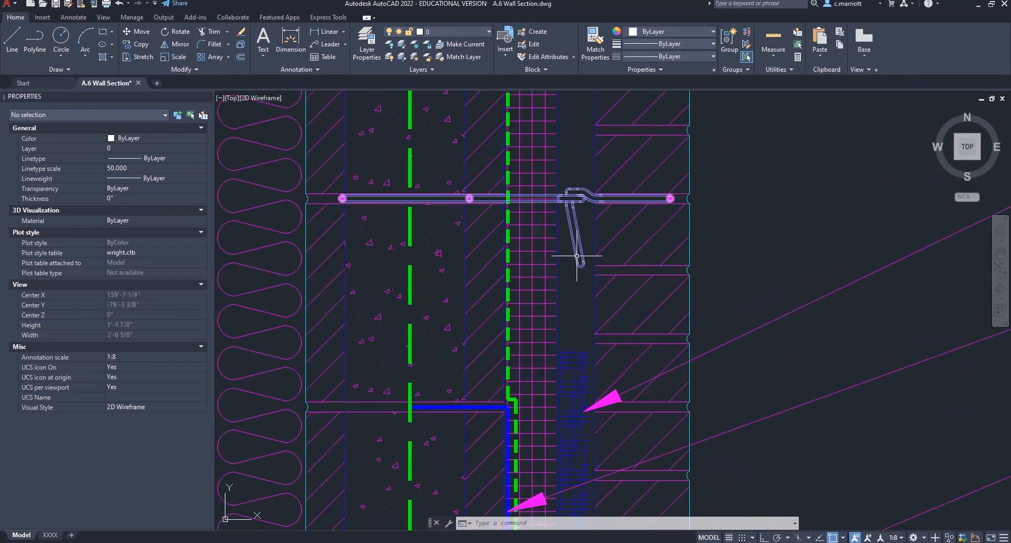
{"action": "scroll", "coordinate": [577, 257], "scroll_direction": "down", "scroll_amount": 4}
{"action": "scroll", "coordinate": [544, 305], "scroll_direction": "up", "scroll_amount": 1}
{"action": "middle_click_drag", "start_coordinate": [527, 349], "coordinate": [490, 400]}
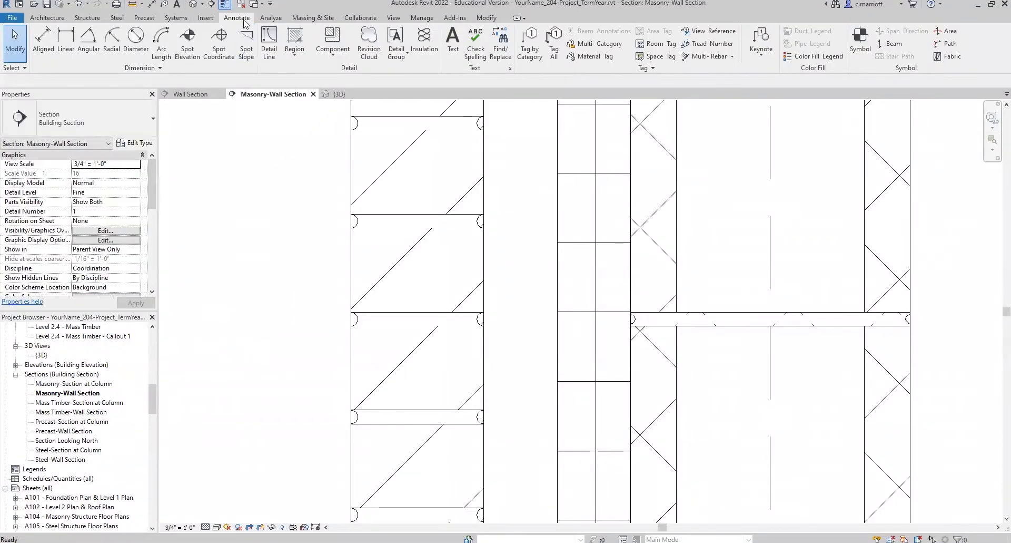
Back in Revit's Masonry-Wall Section, draw a horizontal <Medium Lines> detail line about 1'-3 1/4" long from the brick's outer face to the CMU's inner face.
{"action": "left_click", "coordinate": [270, 36]}
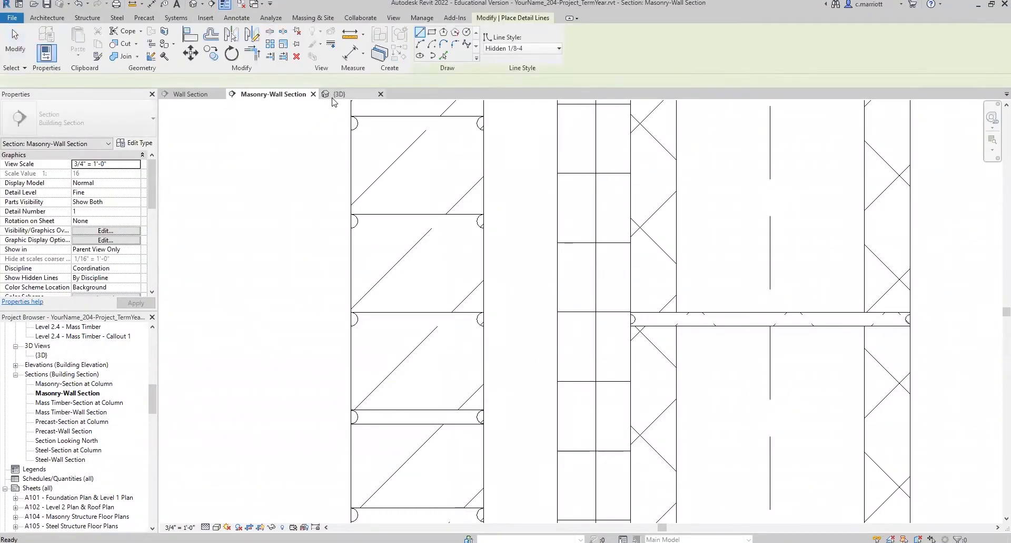
{"action": "left_click", "coordinate": [557, 49]}
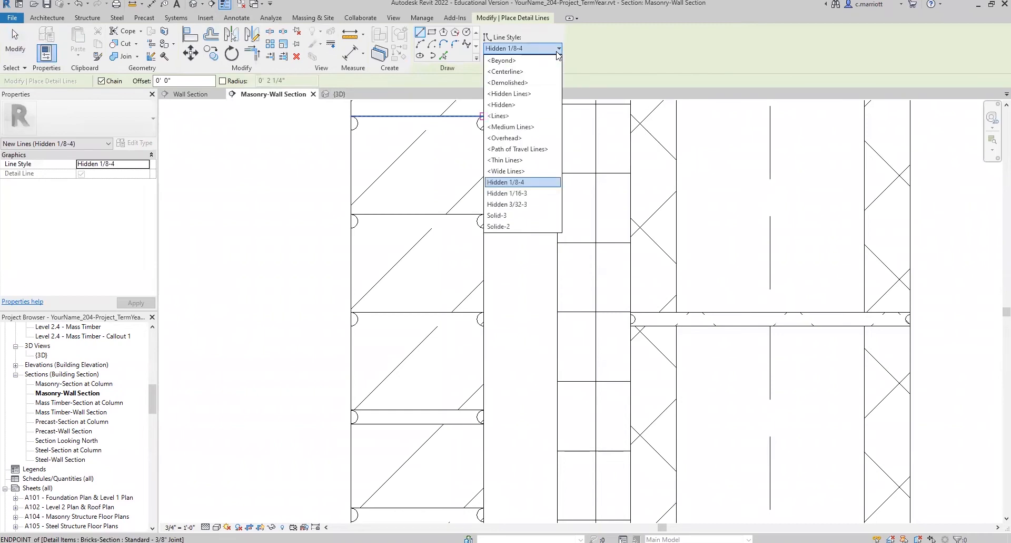
{"action": "left_click", "coordinate": [529, 127]}
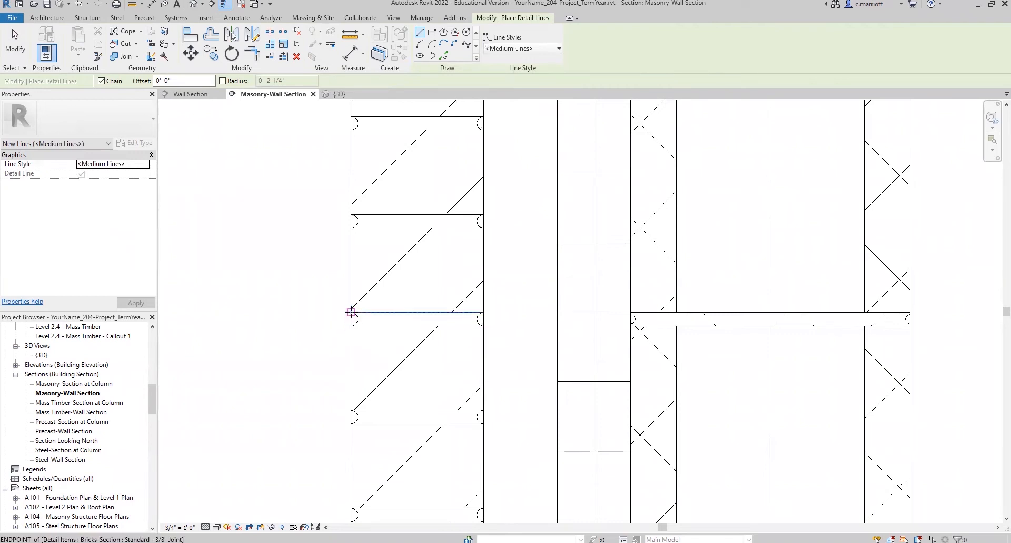
{"action": "left_click", "coordinate": [351, 311]}
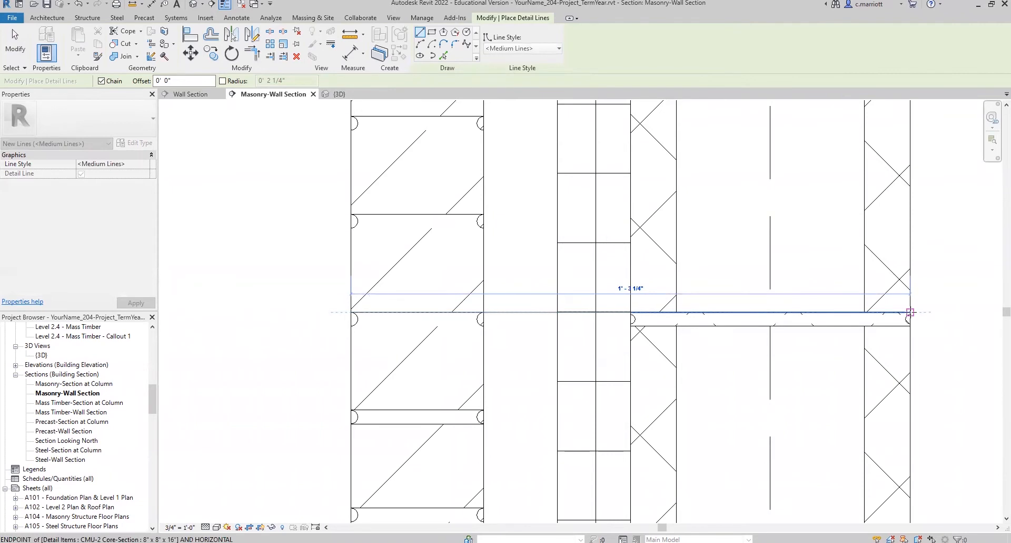
{"action": "left_click", "coordinate": [911, 312]}
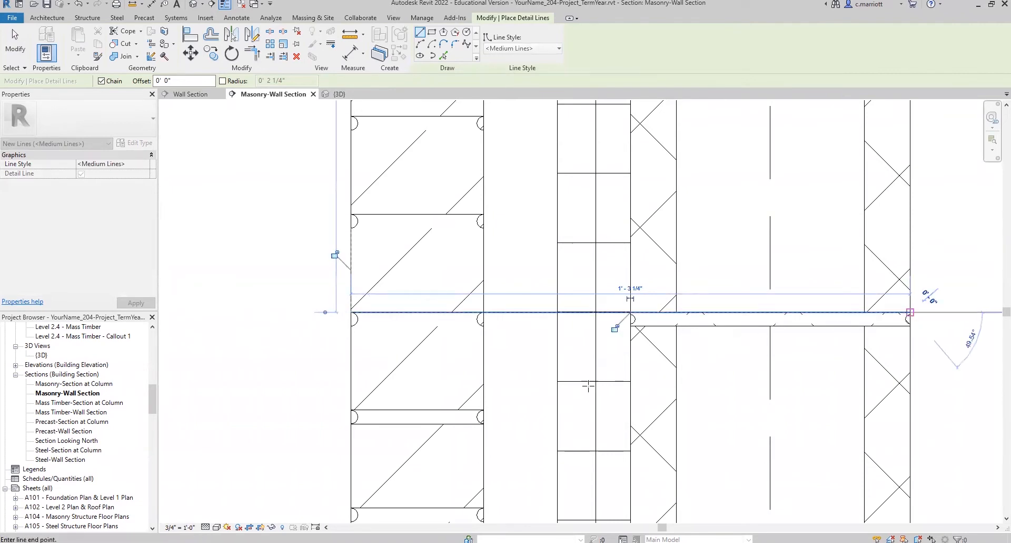
{"action": "key", "text": "Escape"}
{"action": "key", "text": "Escape"}
Move the horizontal detail line 3/16" down to centre it in the mortar joint.
{"action": "left_click", "coordinate": [522, 315]}
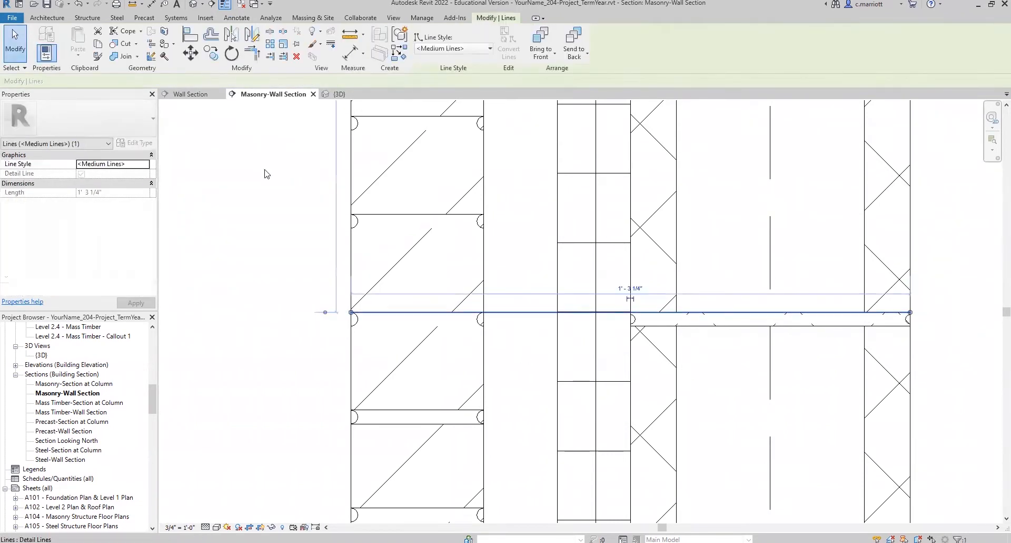
{"action": "left_click", "coordinate": [190, 53]}
{"action": "left_click", "coordinate": [217, 228]}
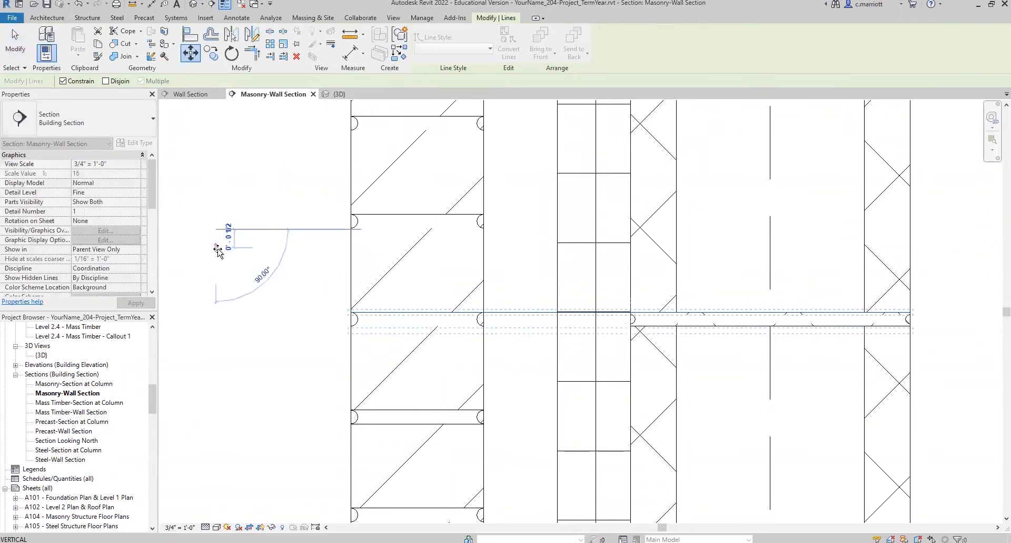
{"action": "type", "text": "3/1"}
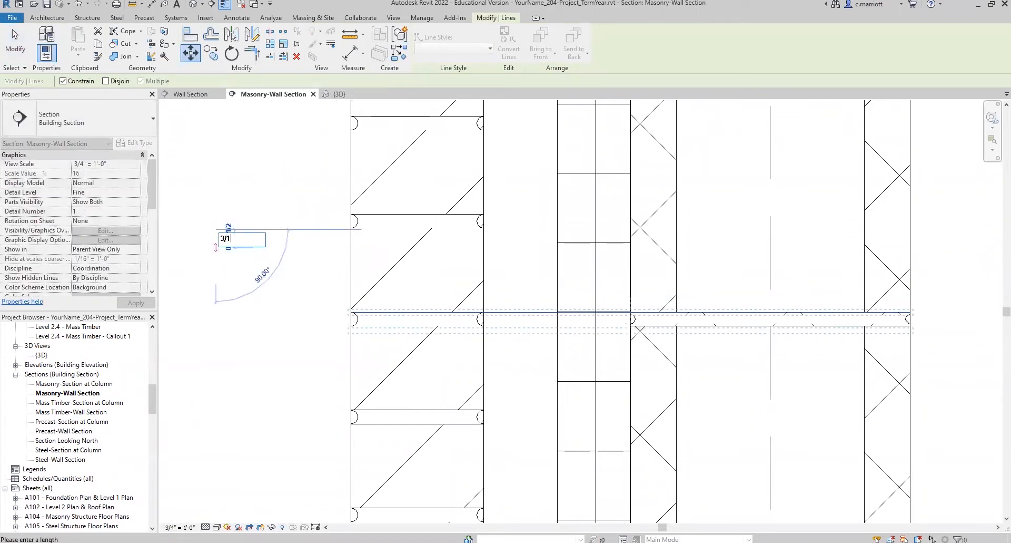
{"action": "type", "text": "6\""}
{"action": "key", "text": "Return"}
Shorten the tie line to start about 3/4" inside the brick's outer face and end at the CMU core's interior-side edge.
{"action": "scroll", "coordinate": [351, 326], "scroll_direction": "up", "scroll_amount": 2}
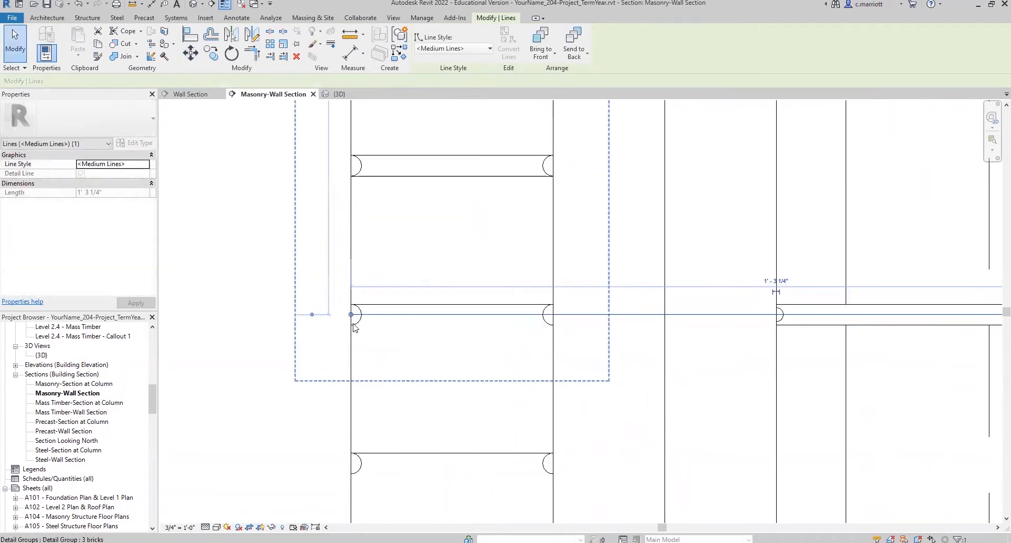
{"action": "left_click_drag", "start_coordinate": [350, 314], "coordinate": [390, 322]}
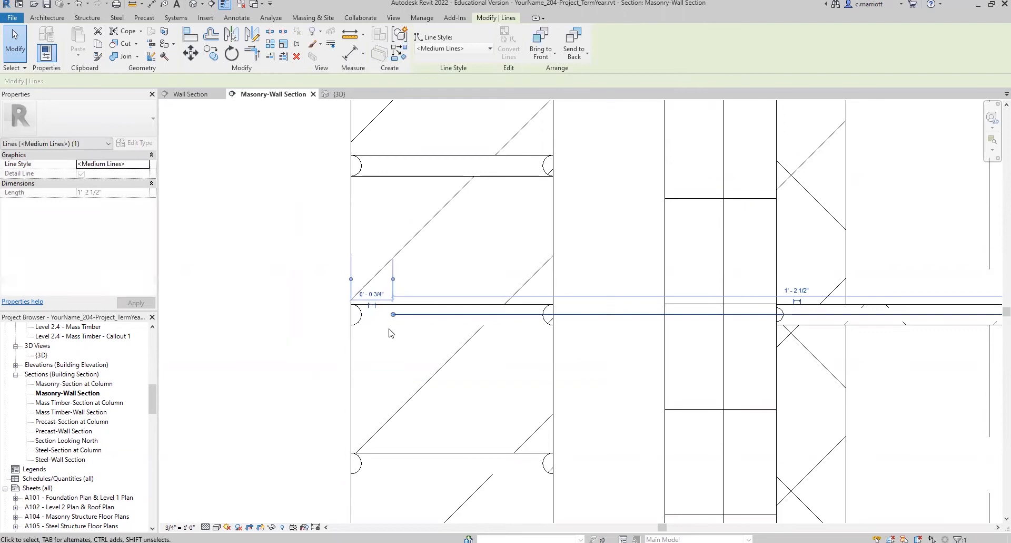
{"action": "left_click", "coordinate": [390, 331]}
{"action": "scroll", "coordinate": [395, 329], "scroll_direction": "down", "scroll_amount": 2}
{"action": "scroll", "coordinate": [418, 344], "scroll_direction": "up", "scroll_amount": 1}
{"action": "middle_click_drag", "start_coordinate": [476, 353], "coordinate": [342, 375]}
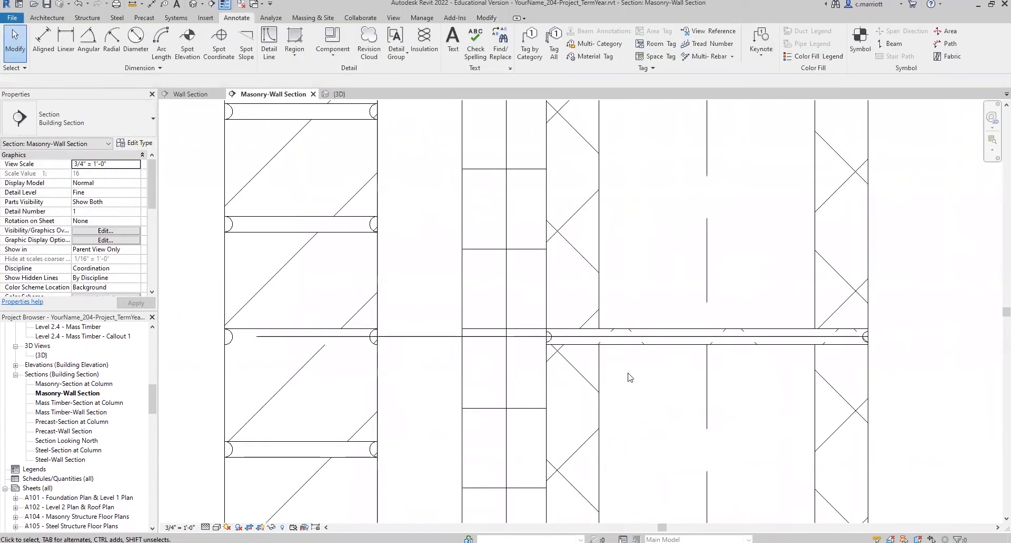
{"action": "left_click", "coordinate": [452, 336]}
{"action": "left_click_drag", "start_coordinate": [868, 339], "coordinate": [820, 337]}
{"action": "left_click", "coordinate": [745, 398]}
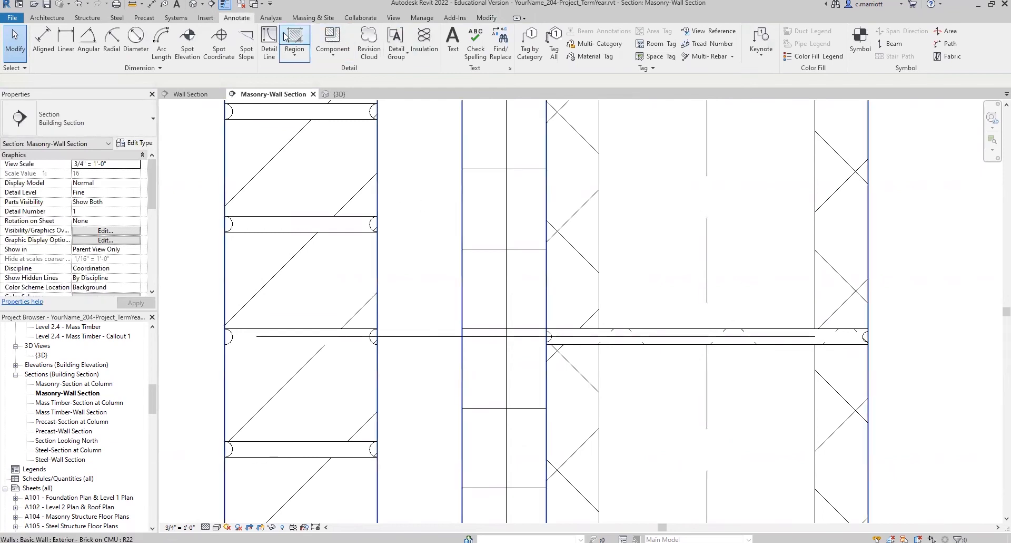
Draw a <Medium Lines> detail circle with a 3/32" radius centred on the tie line's CMU end, and select it.
{"action": "left_click", "coordinate": [268, 45]}
{"action": "left_click", "coordinate": [466, 32]}
{"action": "scroll", "coordinate": [838, 352], "scroll_direction": "up", "scroll_amount": 3}
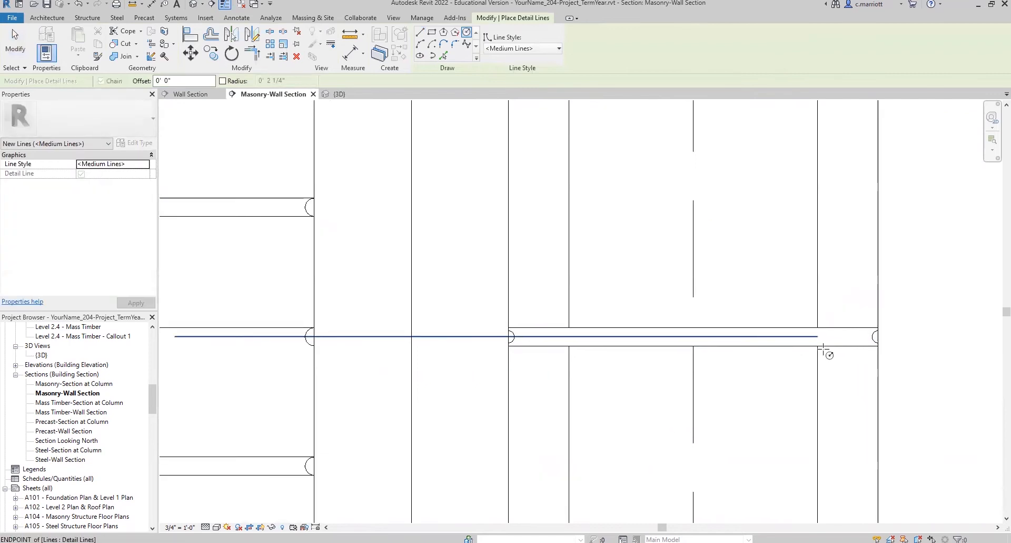
{"action": "left_click", "coordinate": [821, 333]}
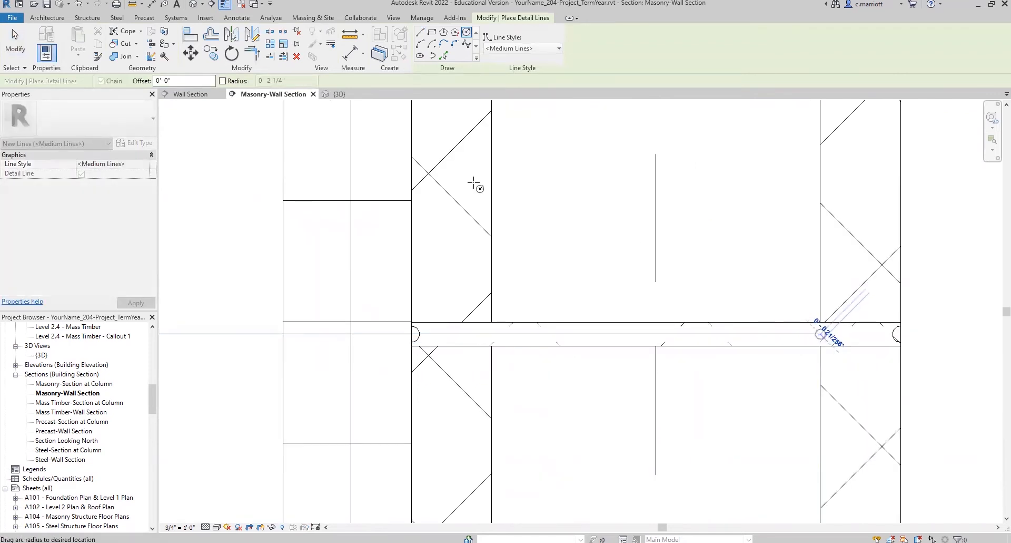
{"action": "left_click", "coordinate": [230, 82]}
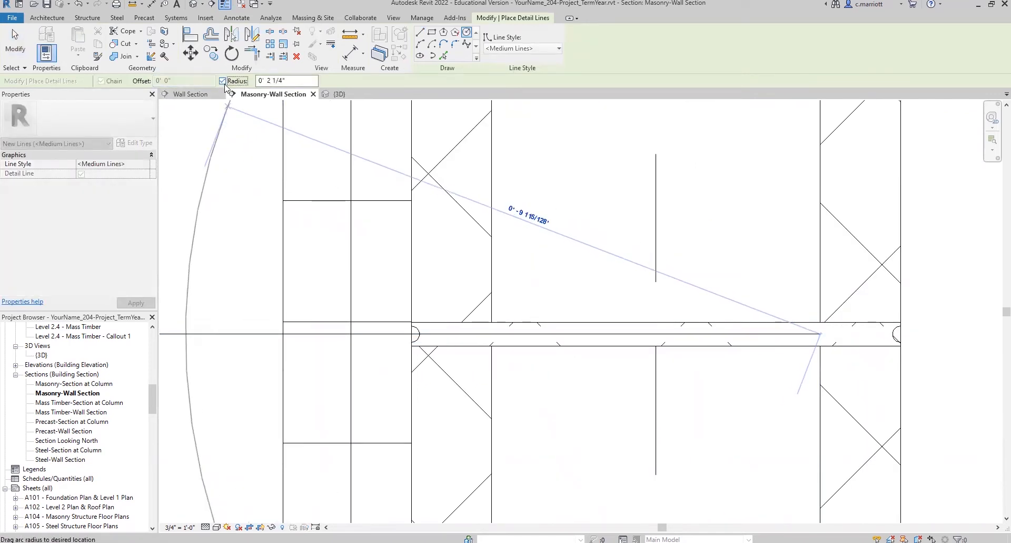
{"action": "left_click_drag", "start_coordinate": [284, 81], "coordinate": [248, 79]}
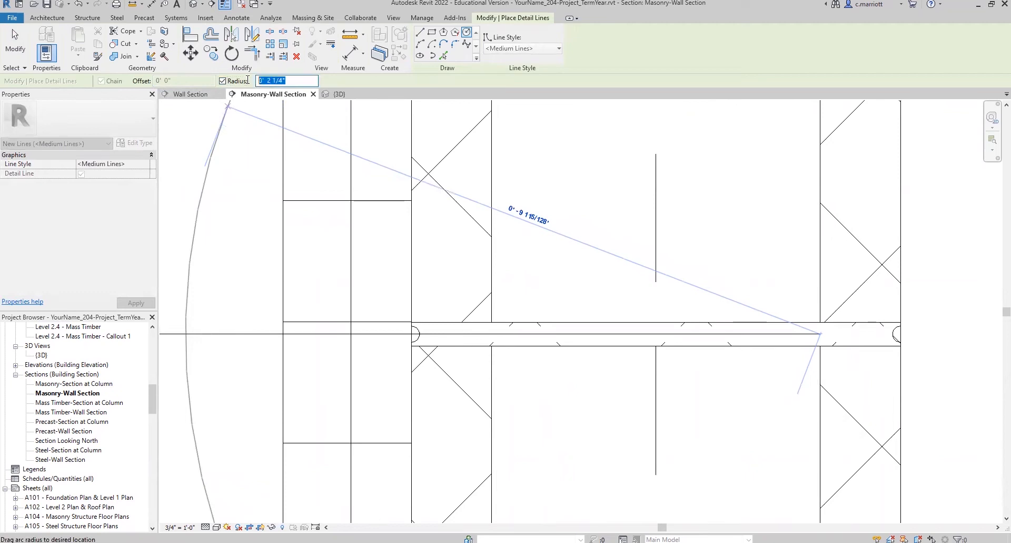
{"action": "key", "text": "BackSpace"}
{"action": "key", "text": "Return"}
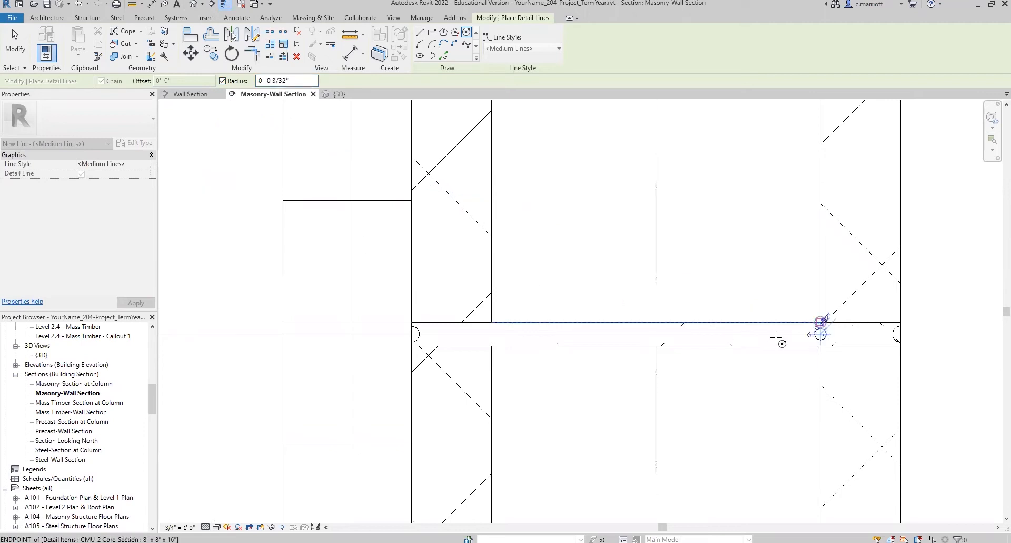
{"action": "key", "text": "Escape"}
{"action": "key", "text": "Escape"}
{"action": "left_click", "coordinate": [821, 339]}
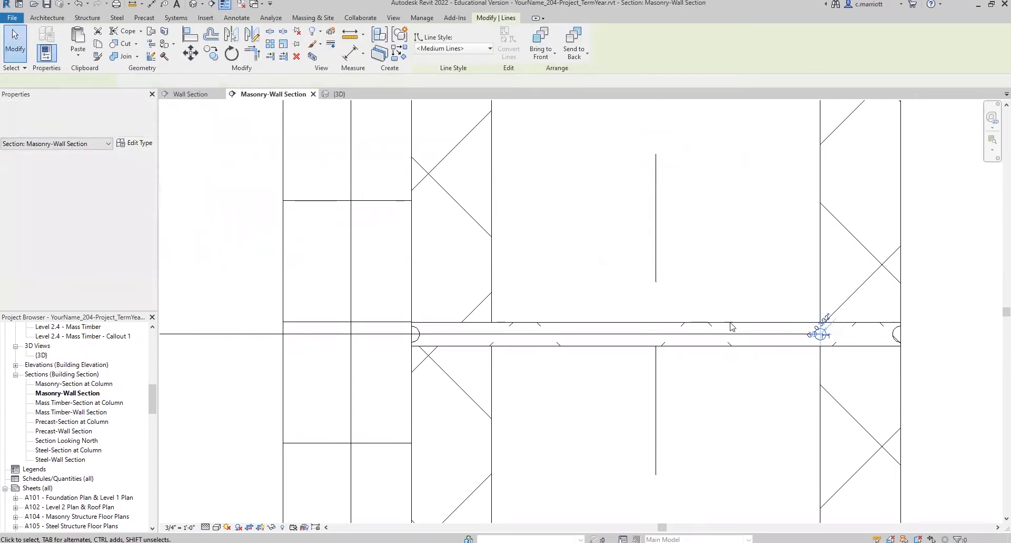
Copy the detail circle along the tie line to the CMU core's exterior-side edge.
{"action": "scroll", "coordinate": [732, 411], "scroll_direction": "down", "scroll_amount": 1}
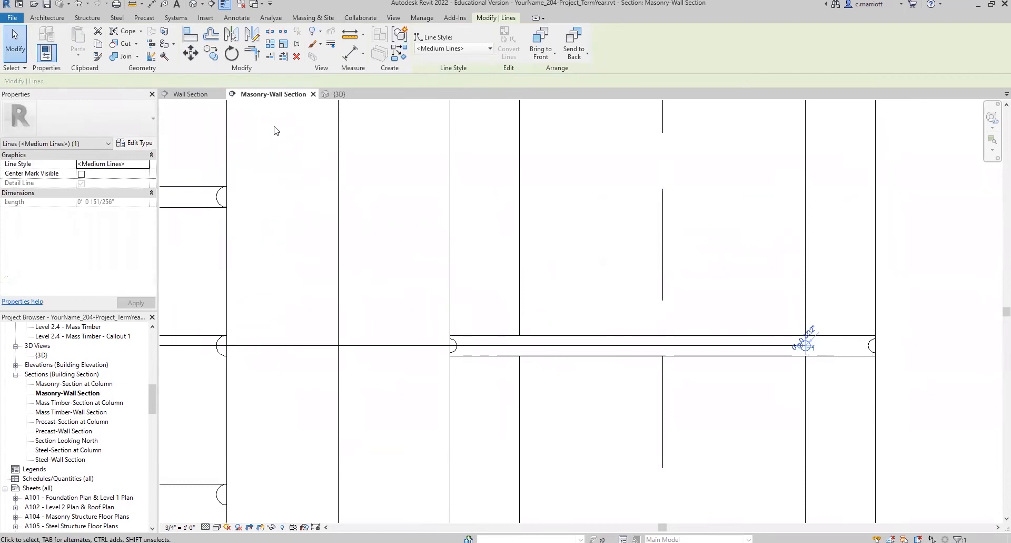
{"action": "left_click", "coordinate": [211, 53]}
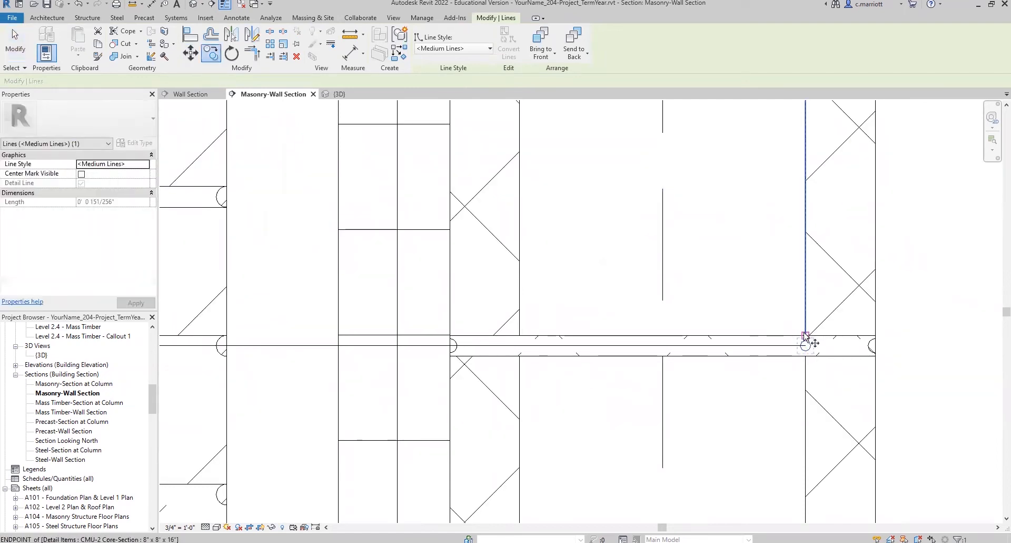
{"action": "left_click", "coordinate": [805, 335]}
{"action": "left_click", "coordinate": [519, 335]}
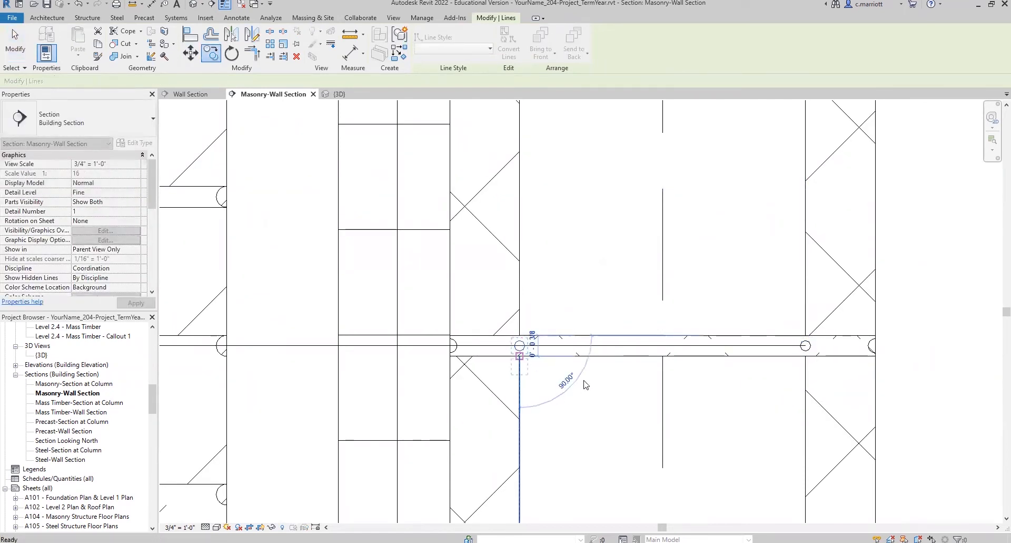
{"action": "key", "text": "Escape"}
{"action": "key", "text": "Escape"}
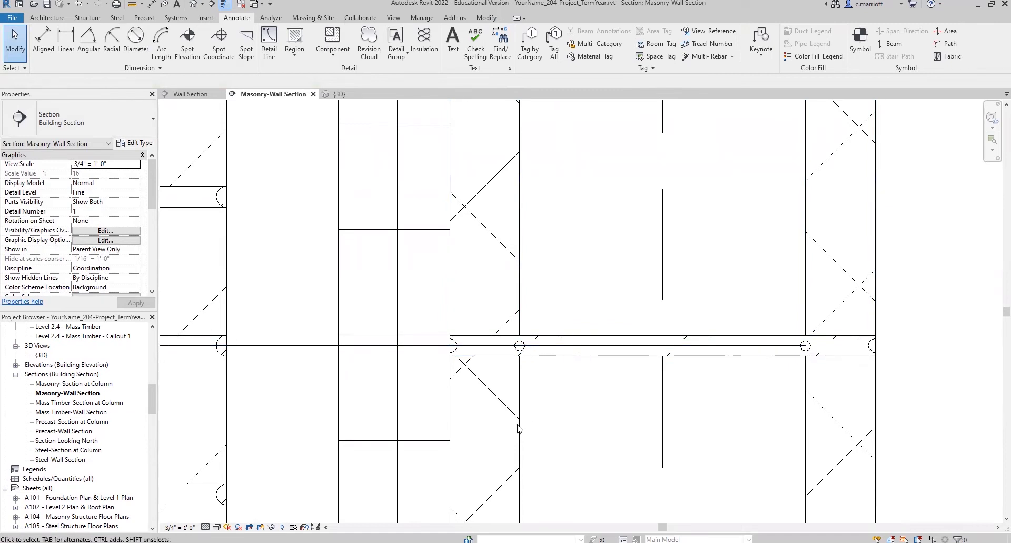
Draw a <Medium Lines> drip on the tie in the air cavity: a short upward diagonal starting on the tie, then a vertical about 1 1/2" down.
{"action": "middle_click_drag", "start_coordinate": [531, 422], "coordinate": [629, 391]}
{"action": "scroll", "coordinate": [638, 385], "scroll_direction": "down", "scroll_amount": 2}
{"action": "middle_click_drag", "start_coordinate": [517, 412], "coordinate": [544, 430]}
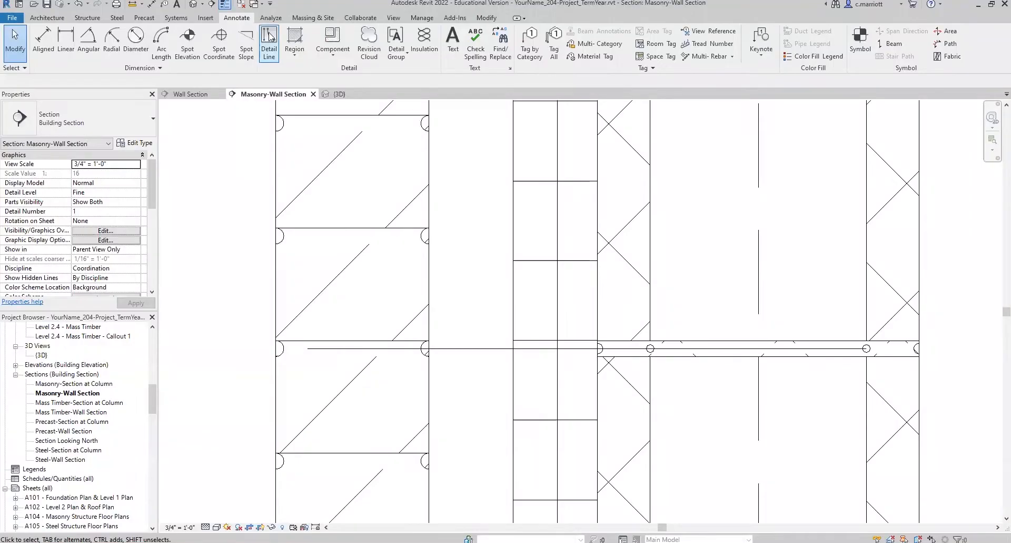
{"action": "left_click", "coordinate": [268, 42]}
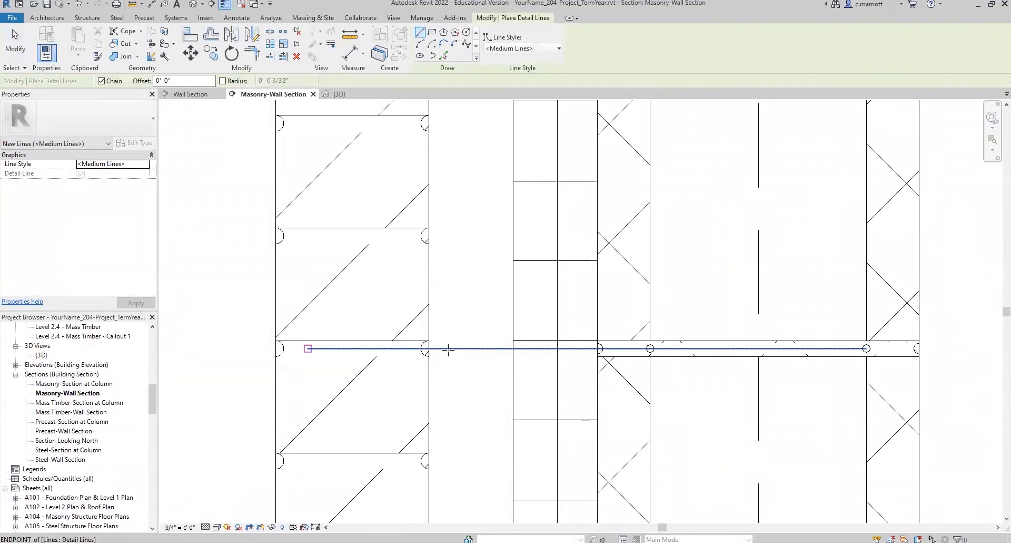
{"action": "scroll", "coordinate": [445, 349], "scroll_direction": "up", "scroll_amount": 2}
{"action": "right_click", "coordinate": [445, 360]}
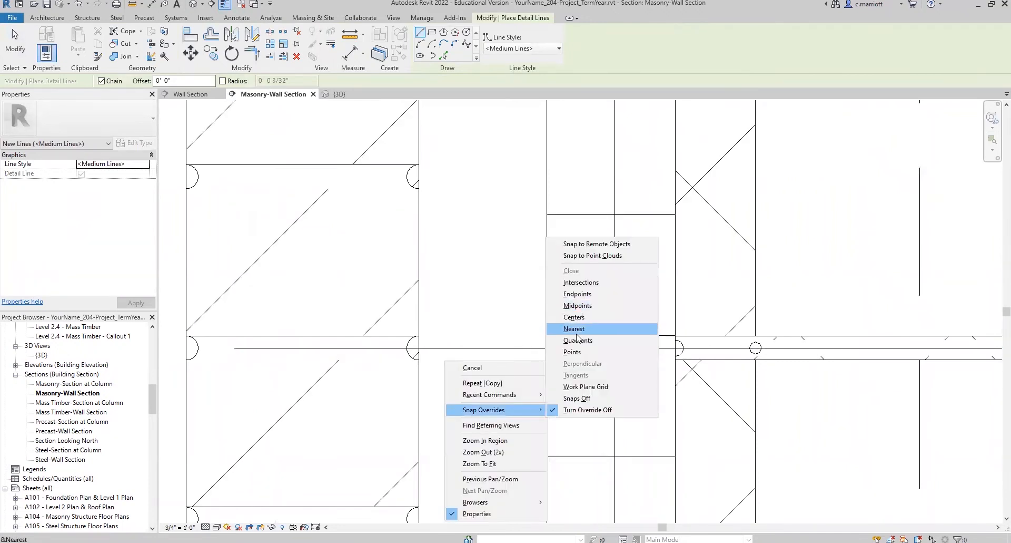
{"action": "left_click", "coordinate": [577, 335]}
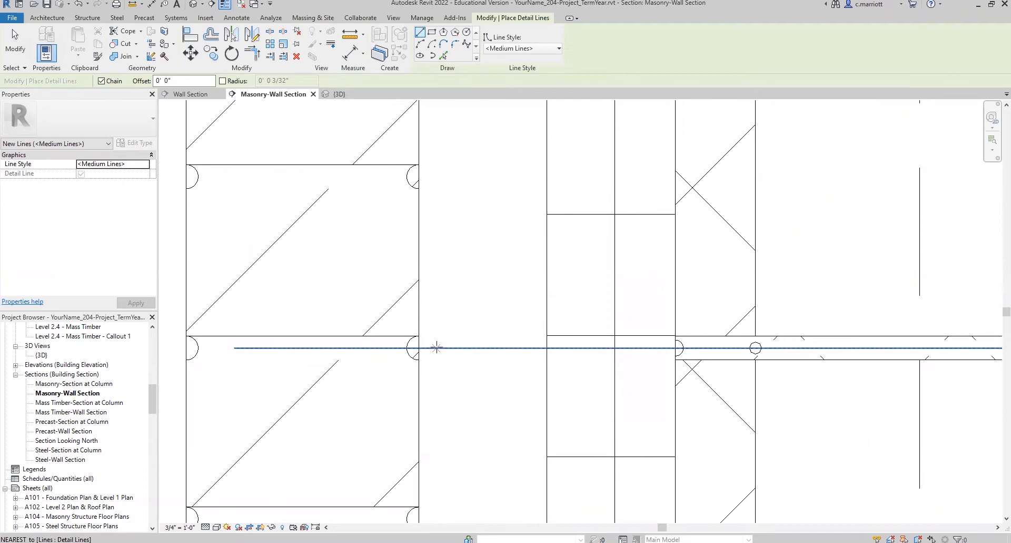
{"action": "left_click", "coordinate": [437, 347]}
{"action": "left_click", "coordinate": [483, 317]}
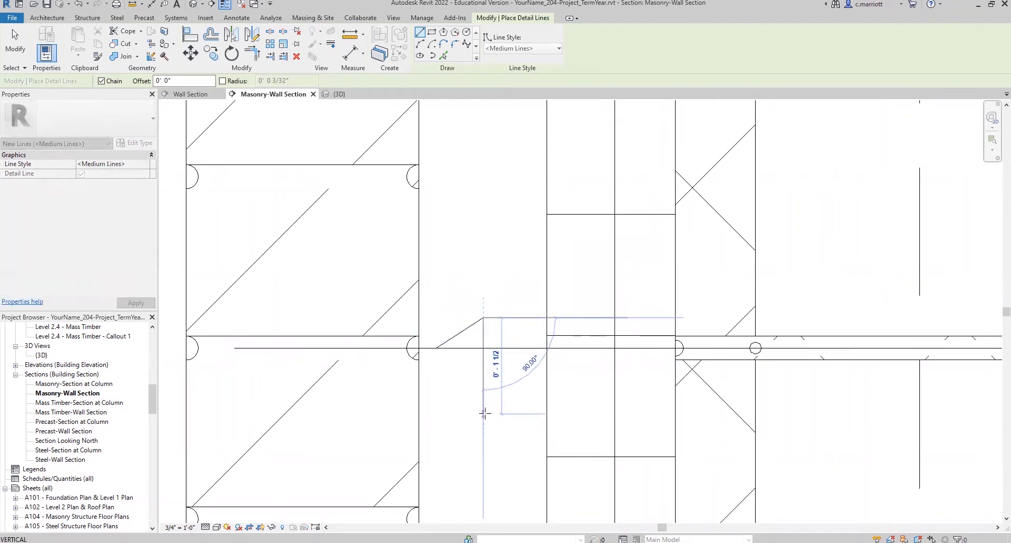
{"action": "left_click", "coordinate": [483, 413]}
{"action": "key", "text": "Escape"}
{"action": "key", "text": "Escape"}
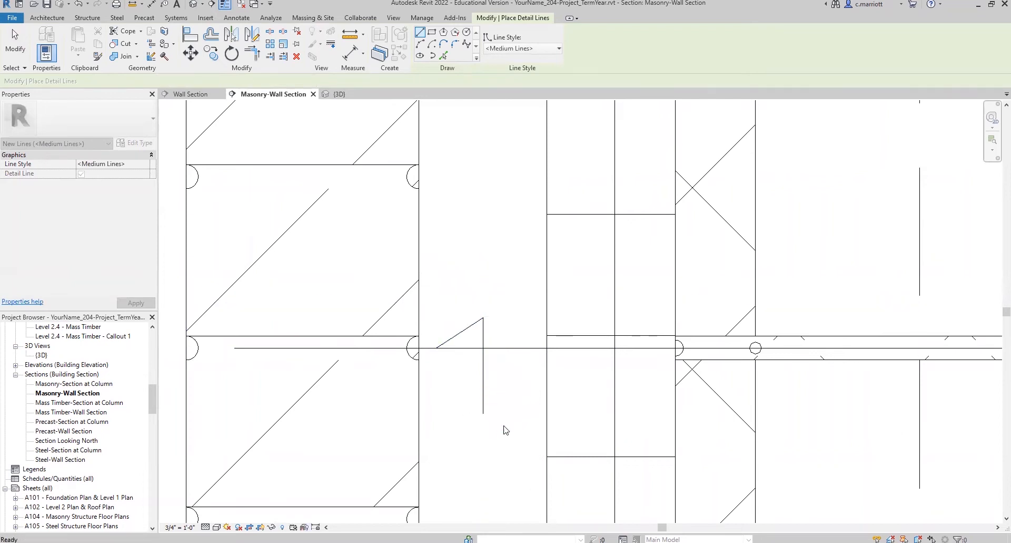
Group the tie line, both drip lines and both circles into a detail group named Horizontal Tie.
{"action": "scroll", "coordinate": [478, 411], "scroll_direction": "down", "scroll_amount": 4}
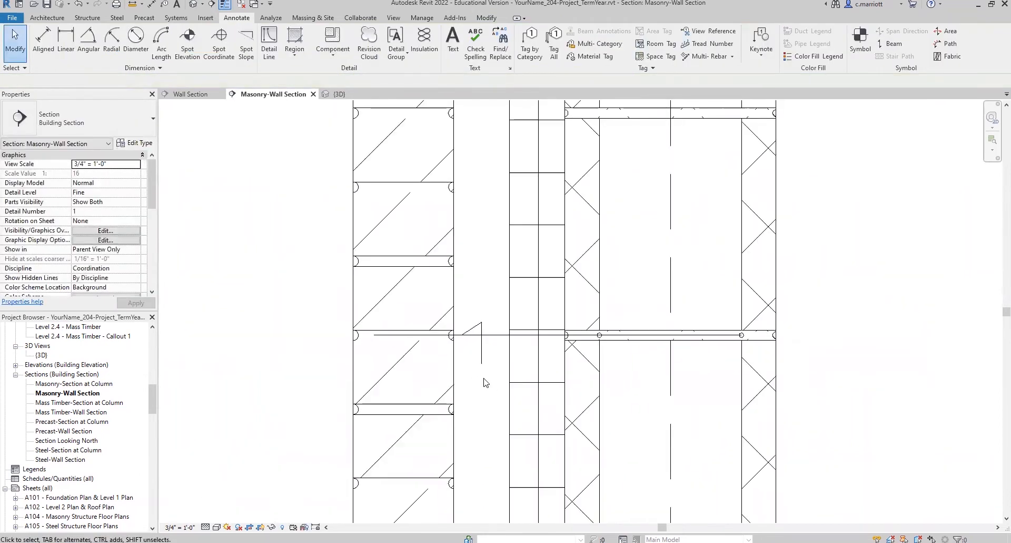
{"action": "scroll", "coordinate": [495, 353], "scroll_direction": "up", "scroll_amount": 3}
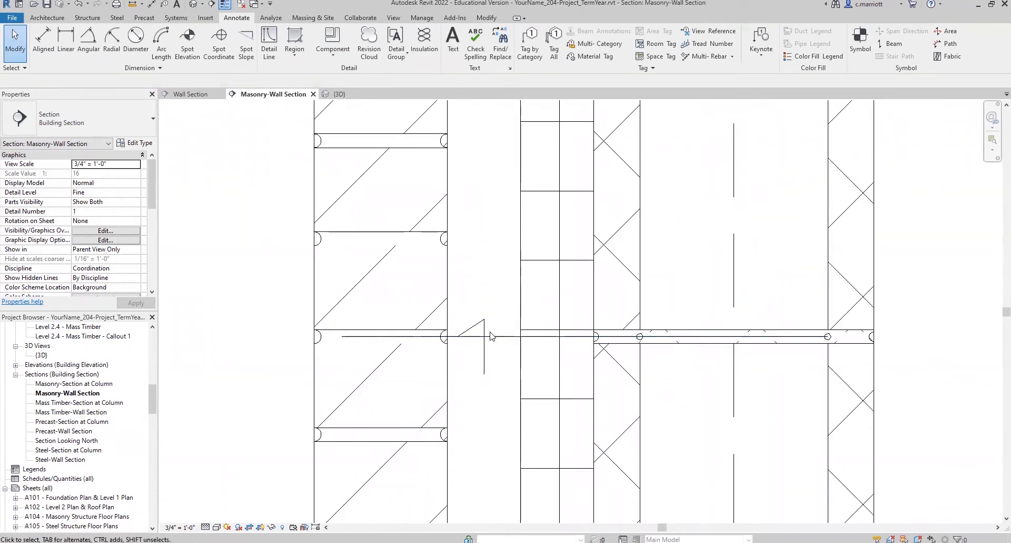
{"action": "left_click", "coordinate": [472, 337]}
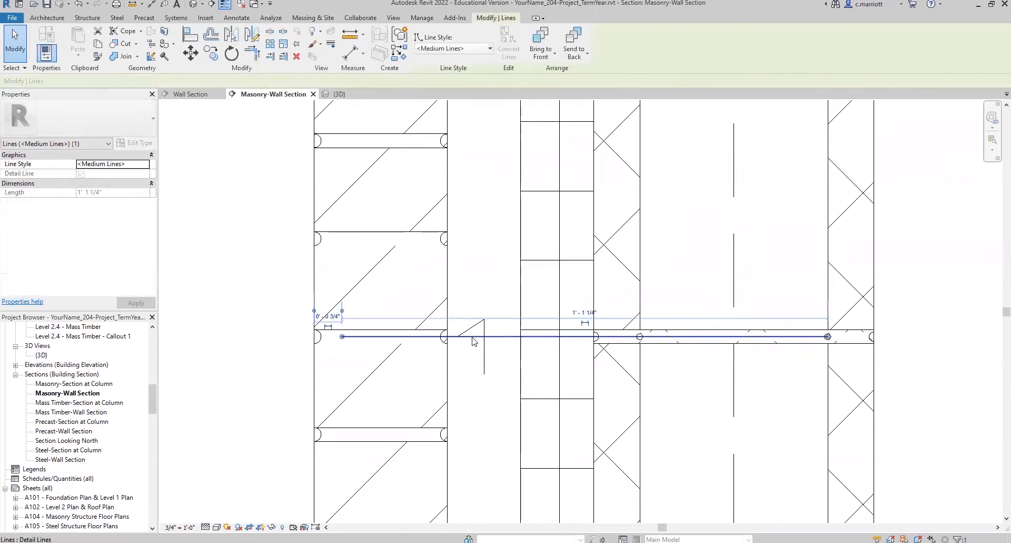
{"action": "left_click", "coordinate": [470, 328], "text": "ctrl"}
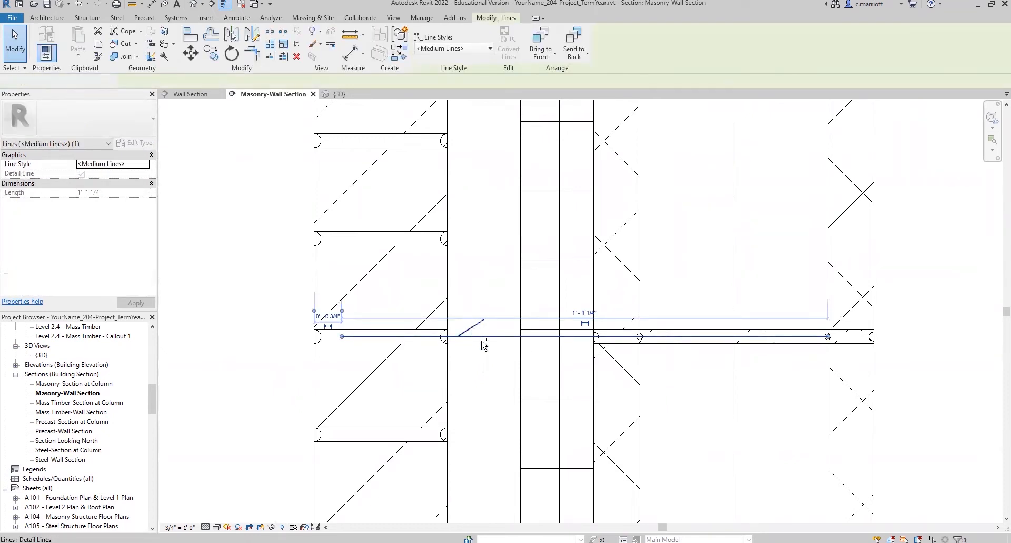
{"action": "left_click", "coordinate": [484, 346], "text": "ctrl"}
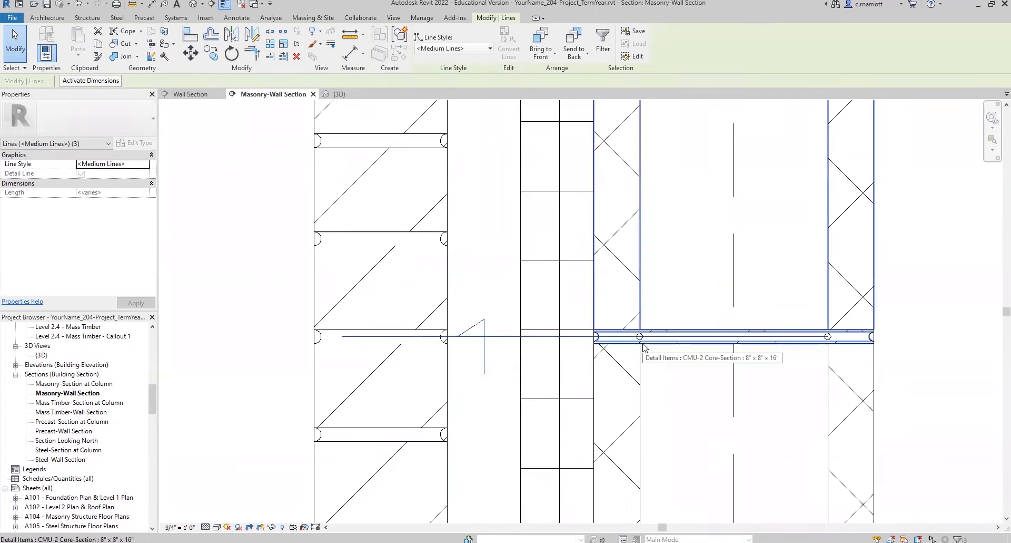
{"action": "scroll", "coordinate": [644, 348], "scroll_direction": "up", "scroll_amount": 3}
{"action": "left_click", "coordinate": [963, 341], "text": "ctrl"}
{"action": "left_click", "coordinate": [963, 342], "text": "ctrl"}
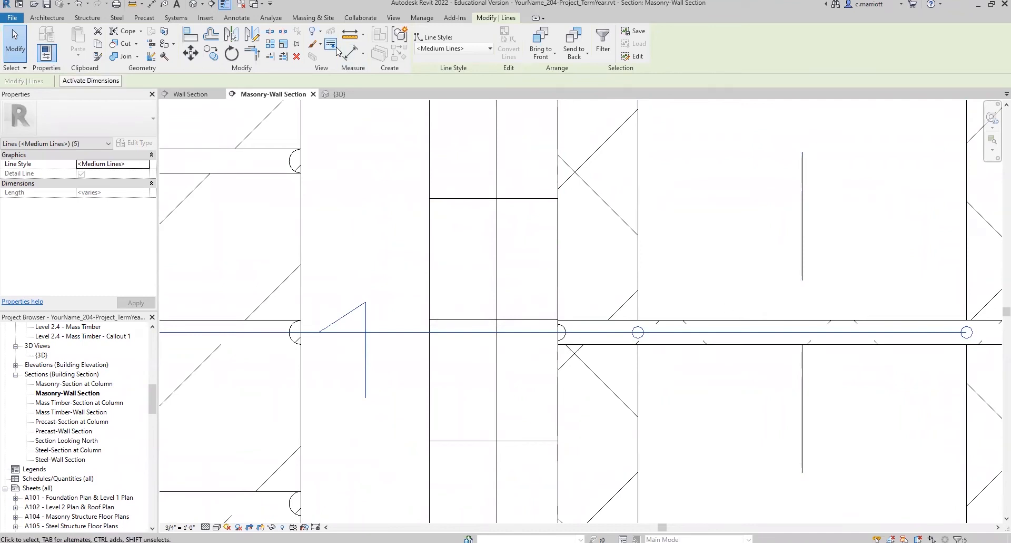
{"action": "left_click", "coordinate": [235, 19]}
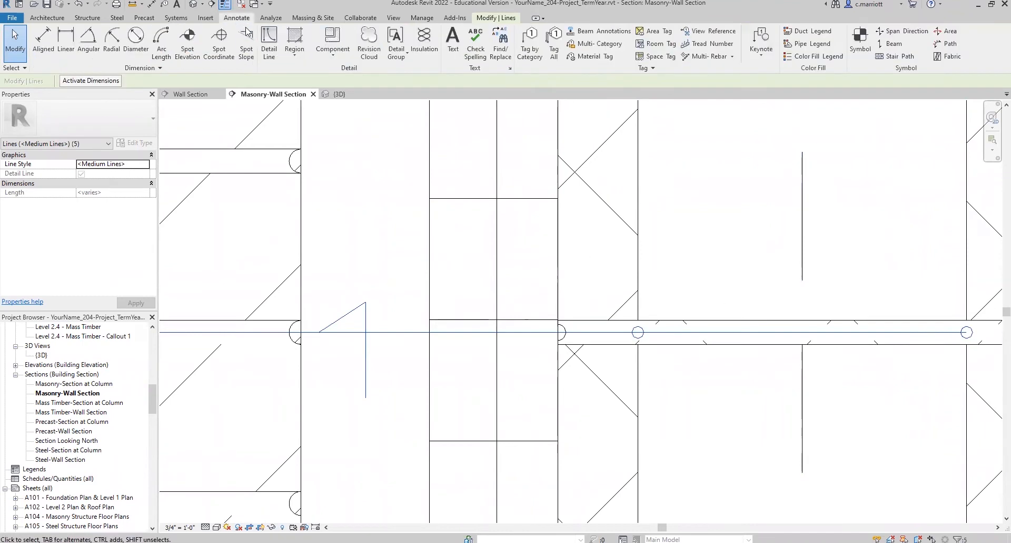
{"action": "left_click", "coordinate": [396, 52]}
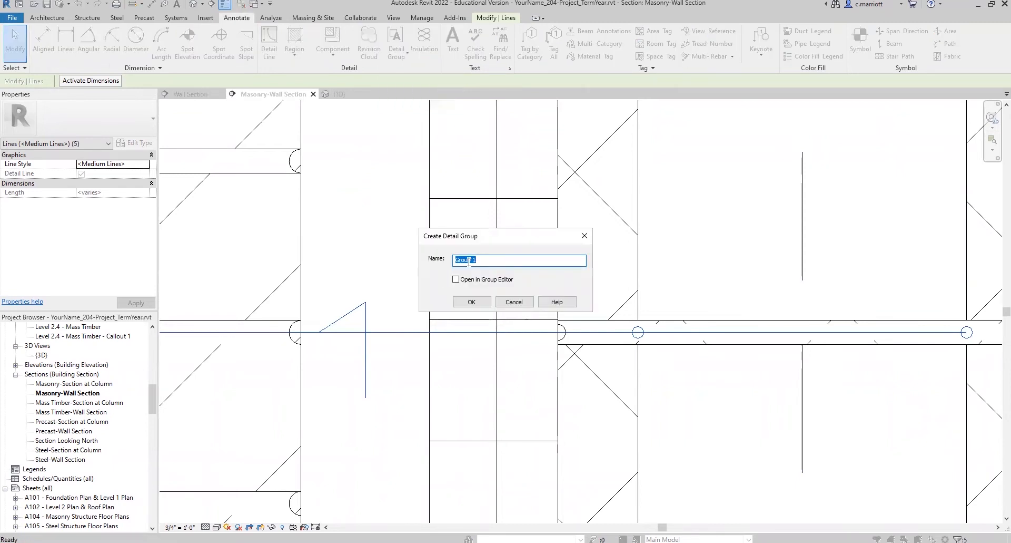
{"action": "key", "text": "BackSpace"}
{"action": "type", "text": "HOr"}
{"action": "left_click", "coordinate": [471, 301]}
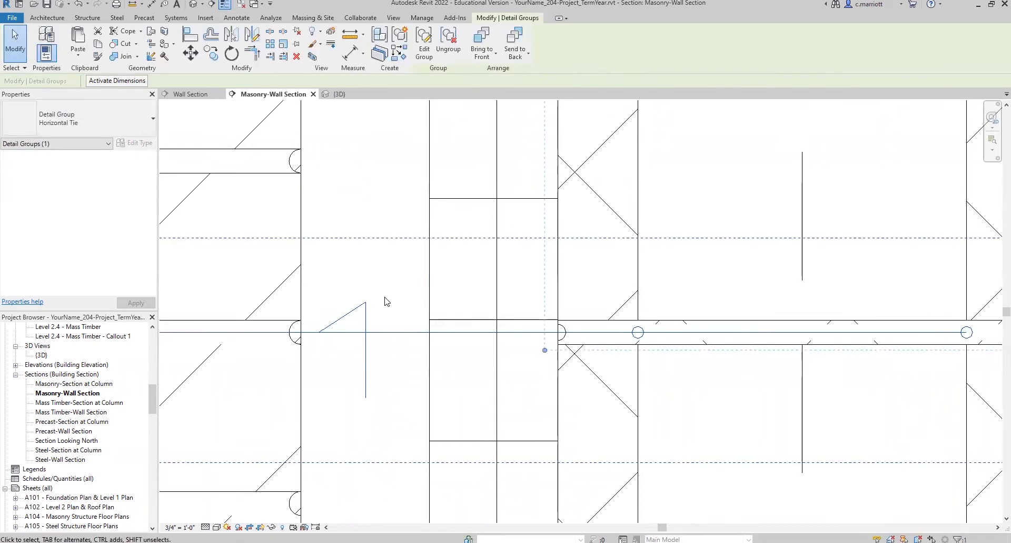
{"action": "left_click", "coordinate": [416, 333]}
{"action": "scroll", "coordinate": [476, 373], "scroll_direction": "down", "scroll_amount": 2}
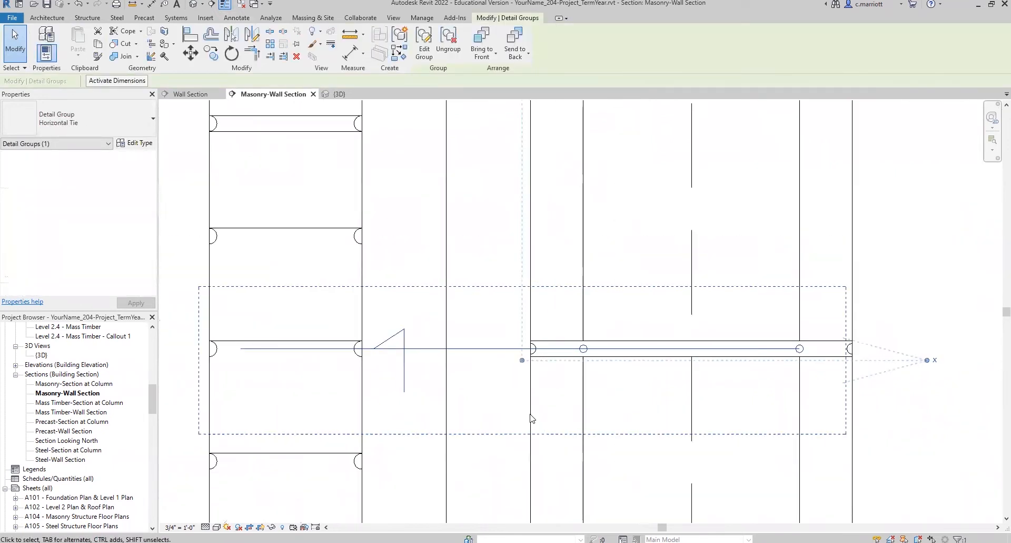
{"action": "scroll", "coordinate": [581, 410], "scroll_direction": "down", "scroll_amount": 5}
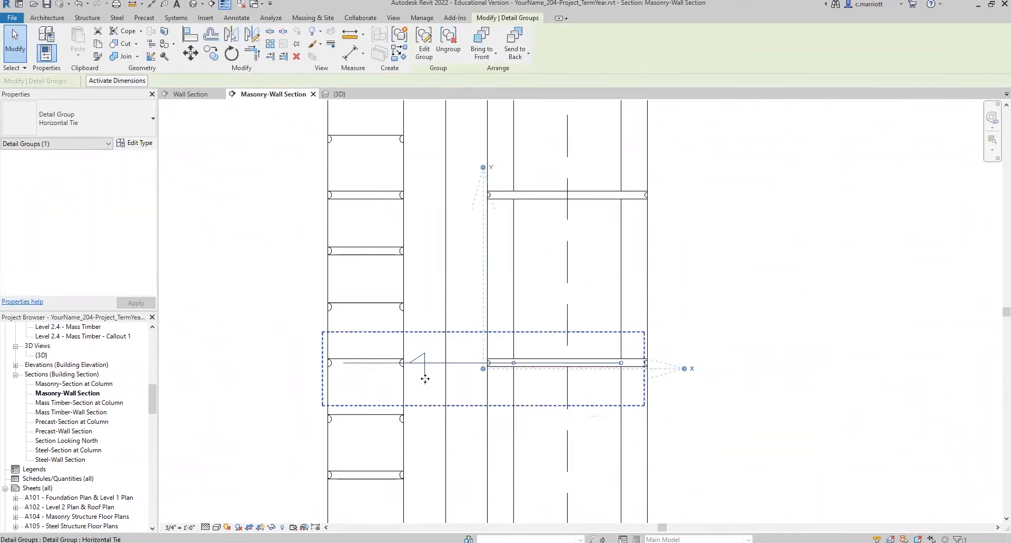
{"action": "key", "text": "Escape"}
{"action": "scroll", "coordinate": [514, 400], "scroll_direction": "down", "scroll_amount": 4}
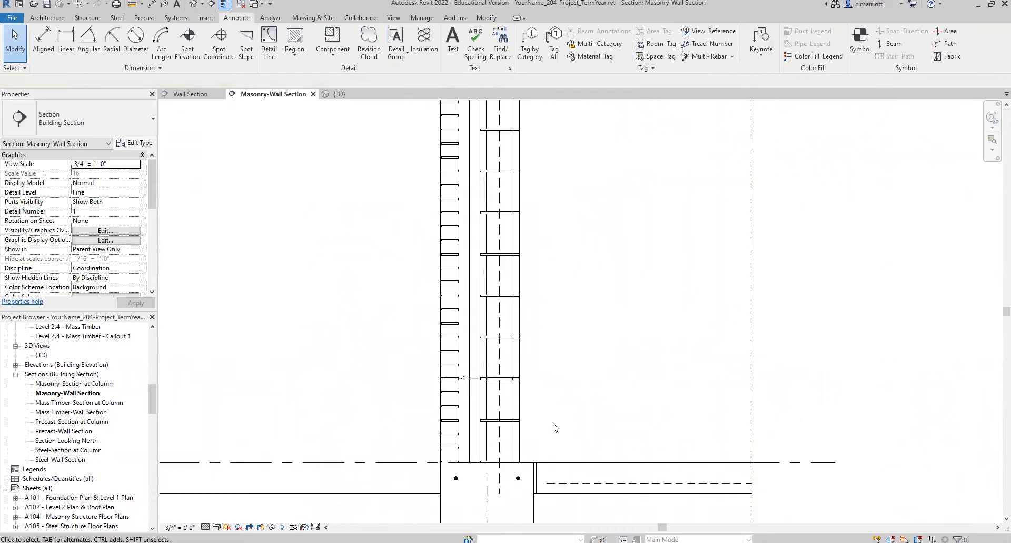
{"action": "scroll", "coordinate": [470, 333], "scroll_direction": "up", "scroll_amount": 2}
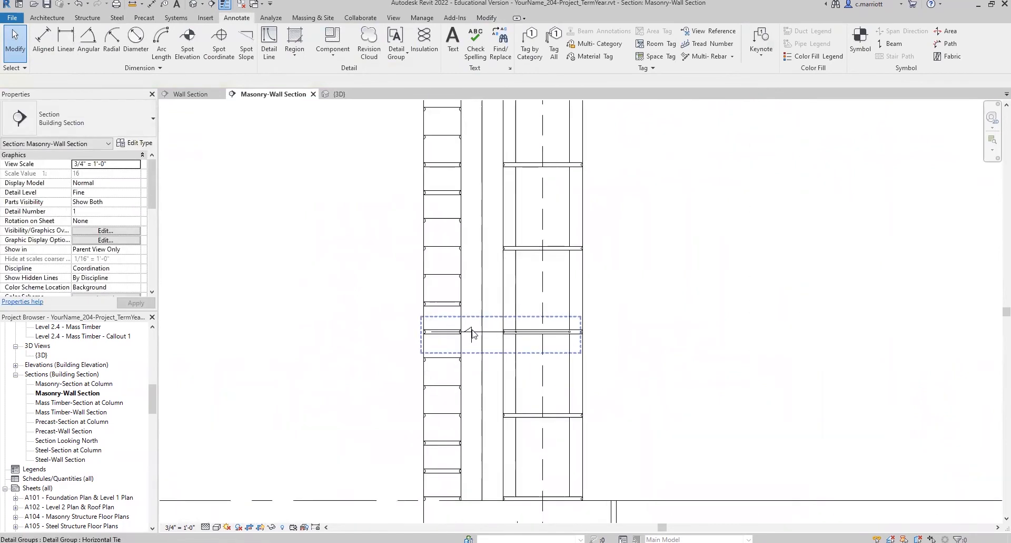
{"action": "left_click", "coordinate": [472, 349]}
{"action": "left_click", "coordinate": [211, 53]}
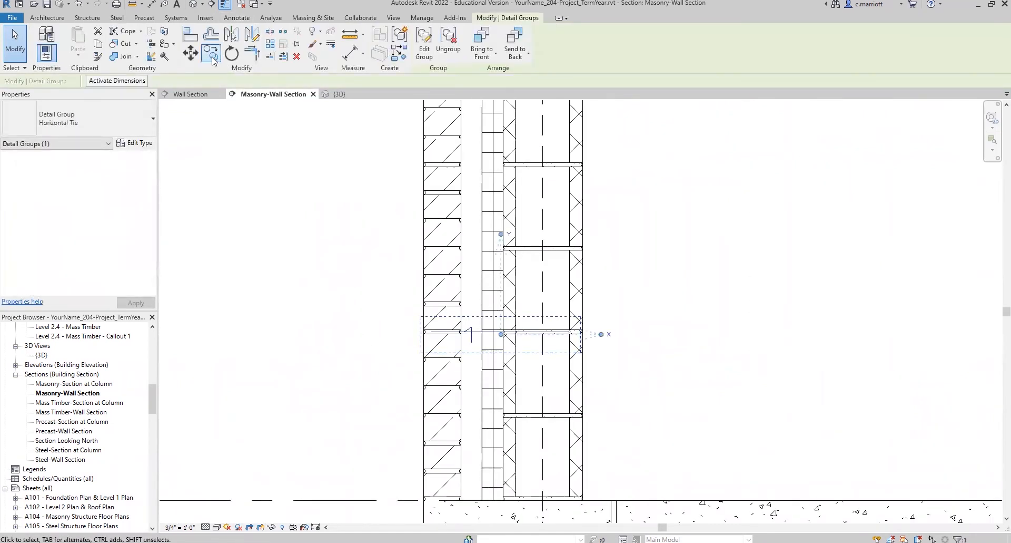
{"action": "left_click", "coordinate": [309, 325]}
{"action": "type", "text": "1"}
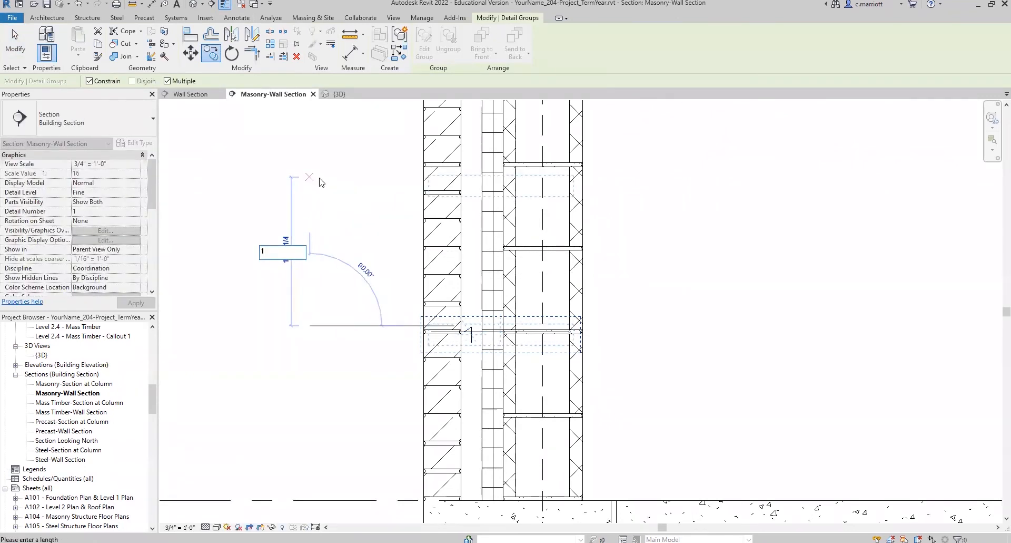
{"action": "key", "text": "Escape"}
{"action": "key", "text": "Escape"}
Array the Horizontal Tie group linearly upward with 20 items at 16" spacing to the 2nd, without Group and Associate.
{"action": "scroll", "coordinate": [375, 288], "scroll_direction": "down", "scroll_amount": 2}
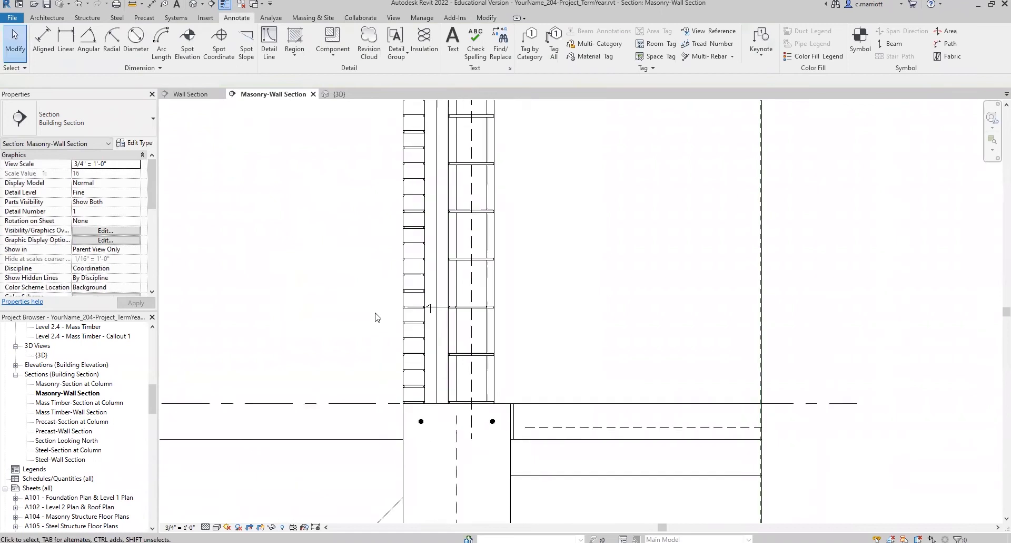
{"action": "scroll", "coordinate": [377, 314], "scroll_direction": "up", "scroll_amount": 3}
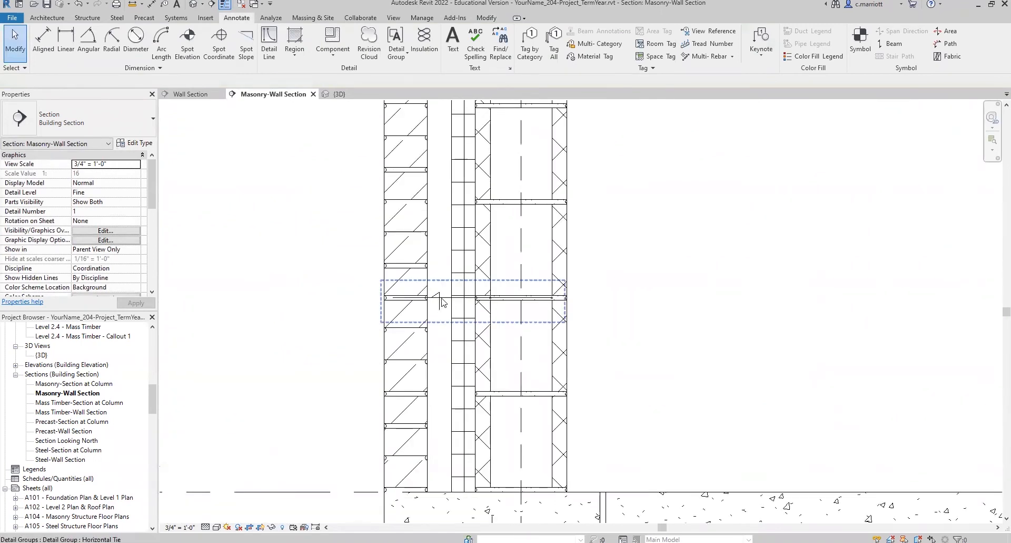
{"action": "left_click", "coordinate": [442, 317]}
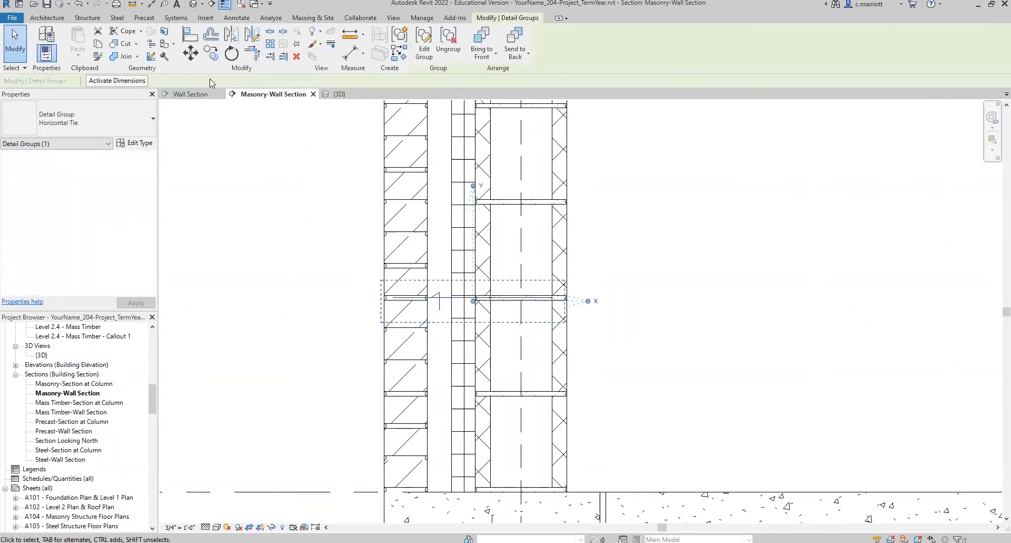
{"action": "left_click", "coordinate": [270, 43]}
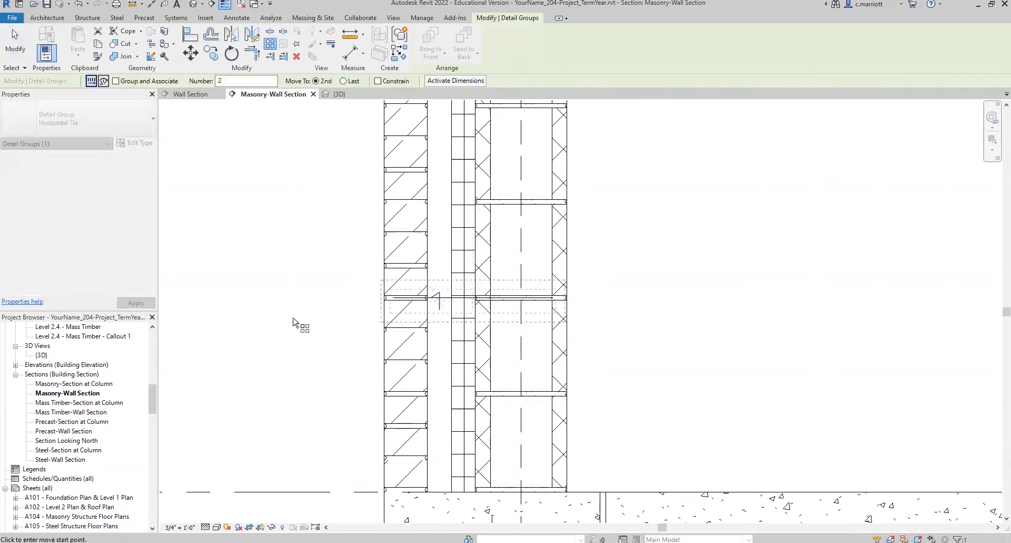
{"action": "left_click", "coordinate": [248, 81]}
{"action": "left_click", "coordinate": [304, 275]}
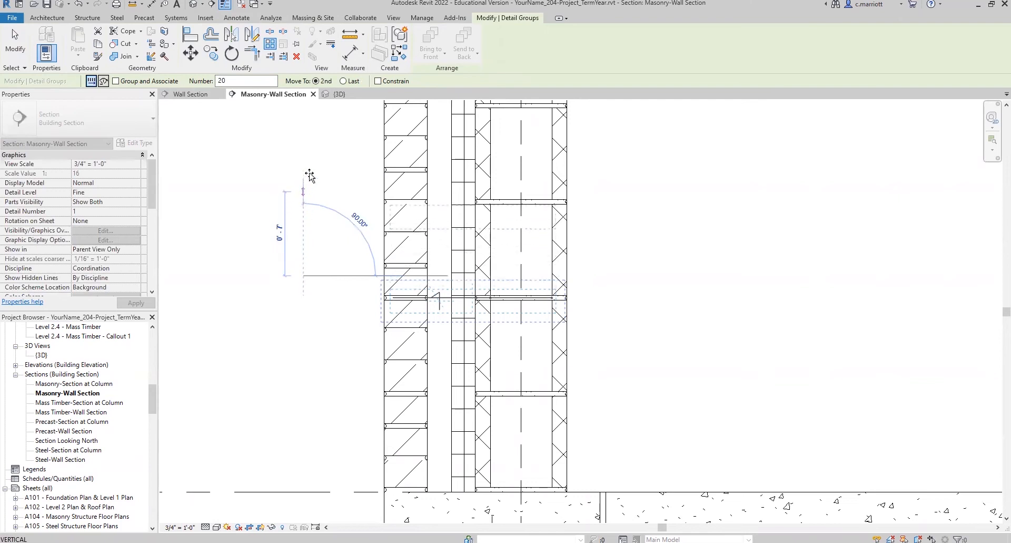
{"action": "type", "text": "16"}
{"action": "key", "text": "Return"}
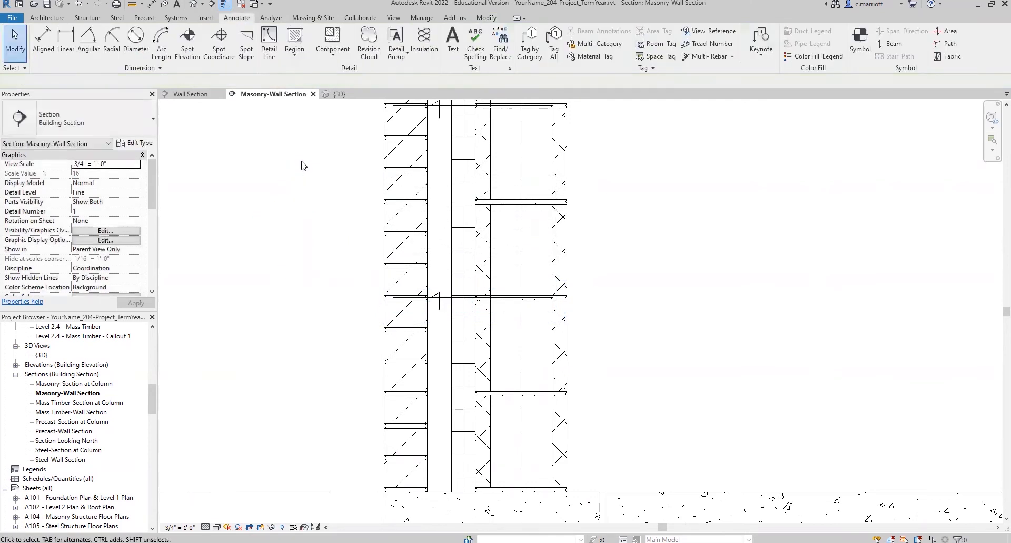
Delete the topmost Horizontal Tie directly beneath the parapet coping.
{"action": "scroll", "coordinate": [309, 177], "scroll_direction": "down", "scroll_amount": 5}
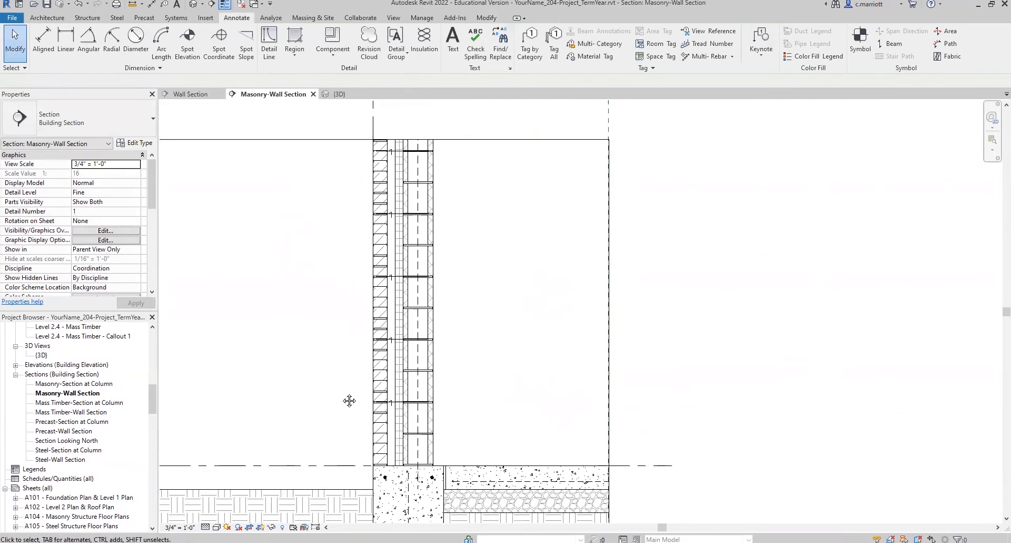
{"action": "scroll", "coordinate": [334, 343], "scroll_direction": "down", "scroll_amount": 2}
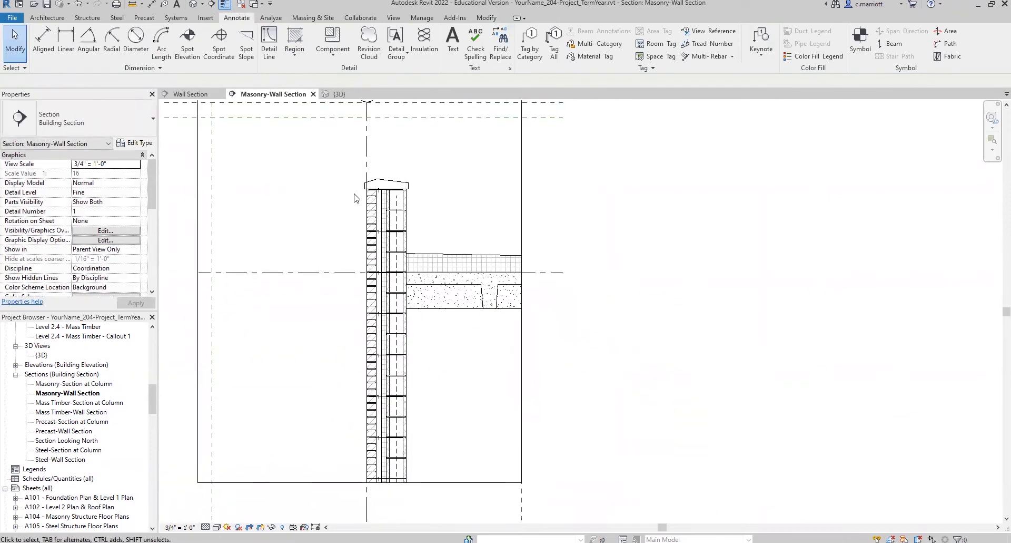
{"action": "scroll", "coordinate": [354, 196], "scroll_direction": "up", "scroll_amount": 3}
{"action": "scroll", "coordinate": [436, 172], "scroll_direction": "up", "scroll_amount": 3}
{"action": "left_click", "coordinate": [437, 174]}
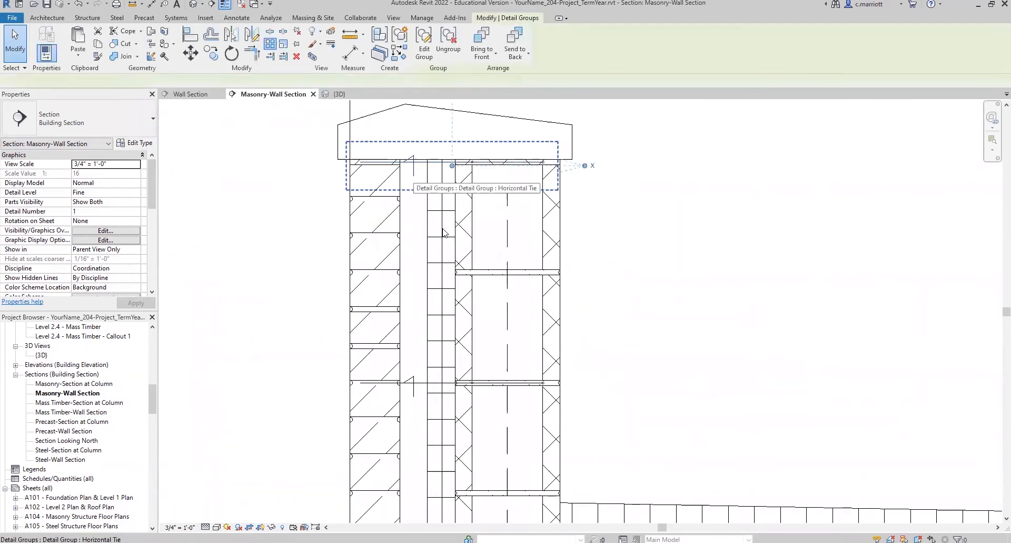
{"action": "key", "text": "Escape"}
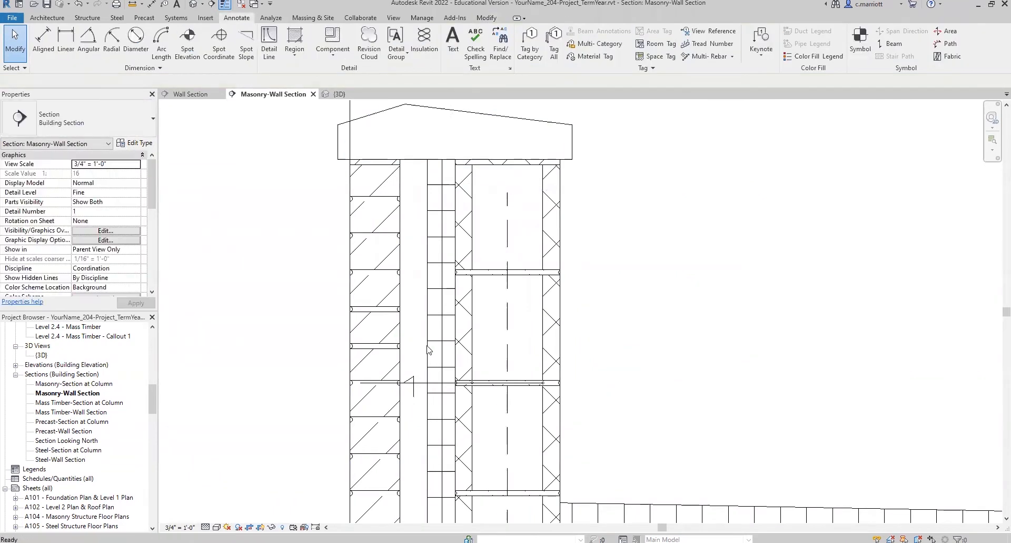
Examine the masonry wall section from the parapet coping down to the footing, keyway and surrounding gravel.
{"action": "scroll", "coordinate": [414, 300], "scroll_direction": "down", "scroll_amount": 2}
{"action": "scroll", "coordinate": [321, 268], "scroll_direction": "down", "scroll_amount": 4}
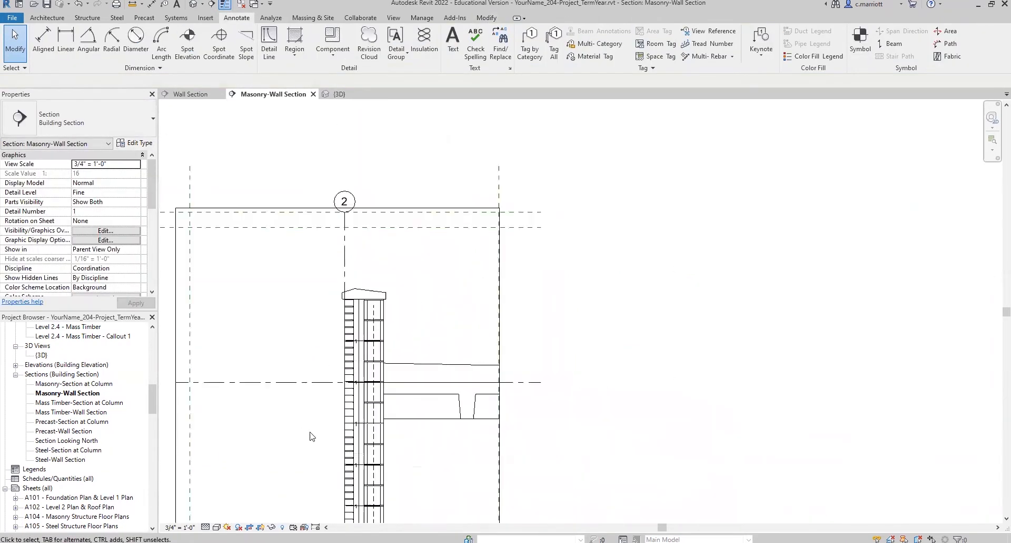
{"action": "middle_click_drag", "start_coordinate": [323, 381], "coordinate": [344, 309]}
{"action": "middle_click_drag", "start_coordinate": [315, 403], "coordinate": [327, 369]}
{"action": "middle_click_drag", "start_coordinate": [348, 400], "coordinate": [409, 181]}
{"action": "scroll", "coordinate": [419, 346], "scroll_direction": "down", "scroll_amount": 1}
{"action": "mouse_move", "coordinate": [420, 343]}
{"action": "middle_mouse_down"}
{"action": "mouse_move", "coordinate": [436, 313]}
{"action": "mouse_move", "coordinate": [447, 323]}
{"action": "middle_mouse_up"}
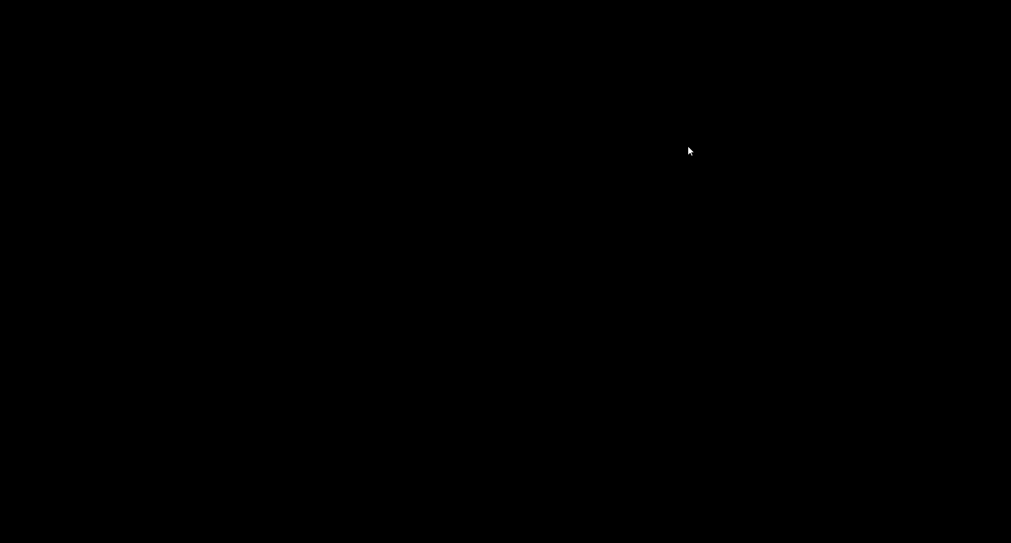
{"action": "scroll", "coordinate": [623, 234], "scroll_direction": "up", "scroll_amount": 1}
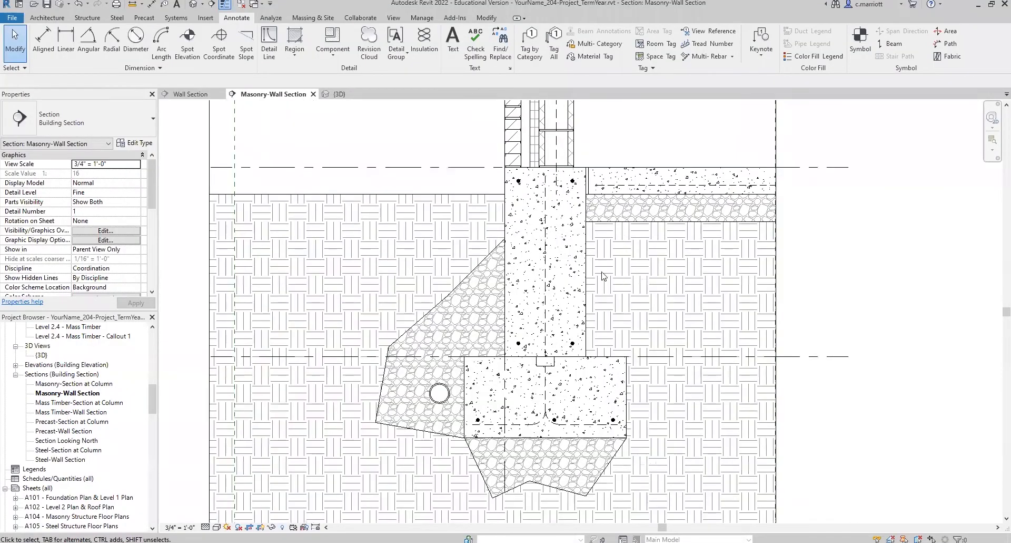
{"action": "scroll", "coordinate": [548, 371], "scroll_direction": "up", "scroll_amount": 2}
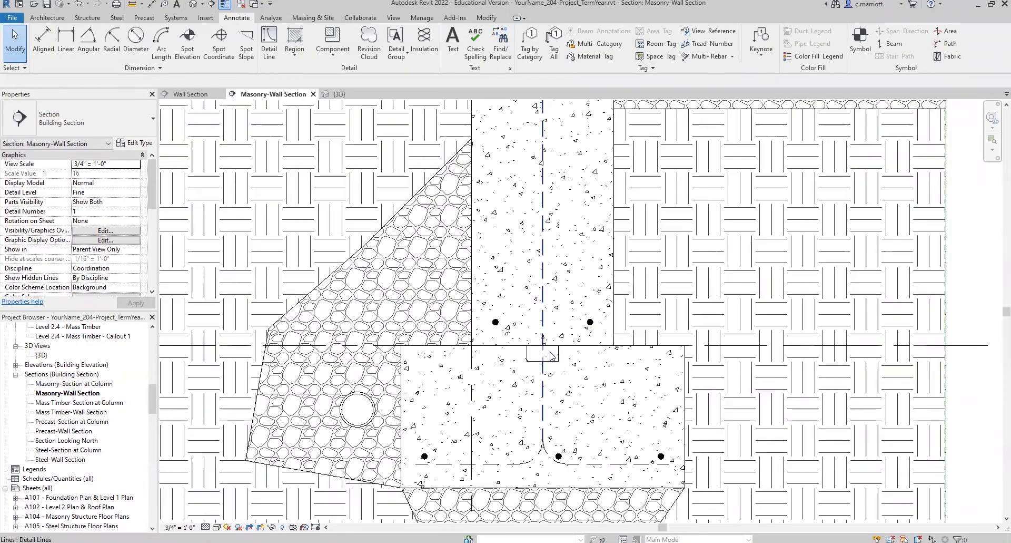
{"action": "scroll", "coordinate": [551, 355], "scroll_direction": "up", "scroll_amount": 1}
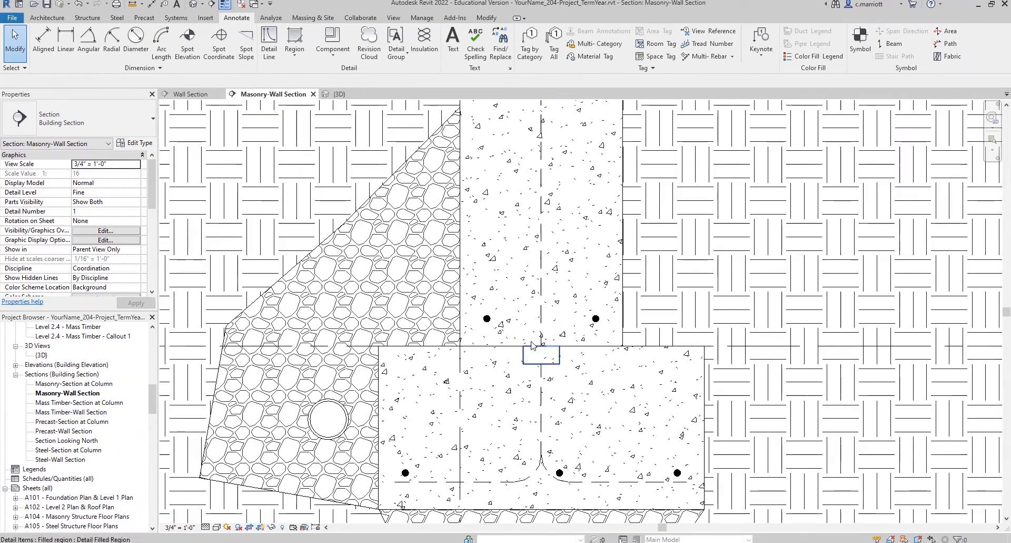
{"action": "scroll", "coordinate": [537, 351], "scroll_direction": "down", "scroll_amount": 4}
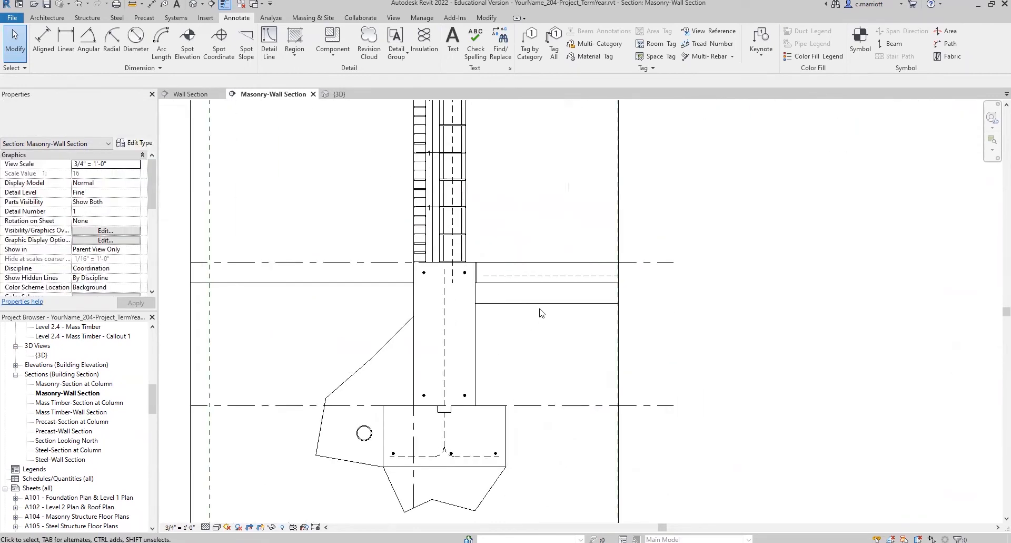
Change the bottom boundary line of the gravel filled region under the floor slab to <Invisible lines>.
{"action": "left_click", "coordinate": [541, 303]}
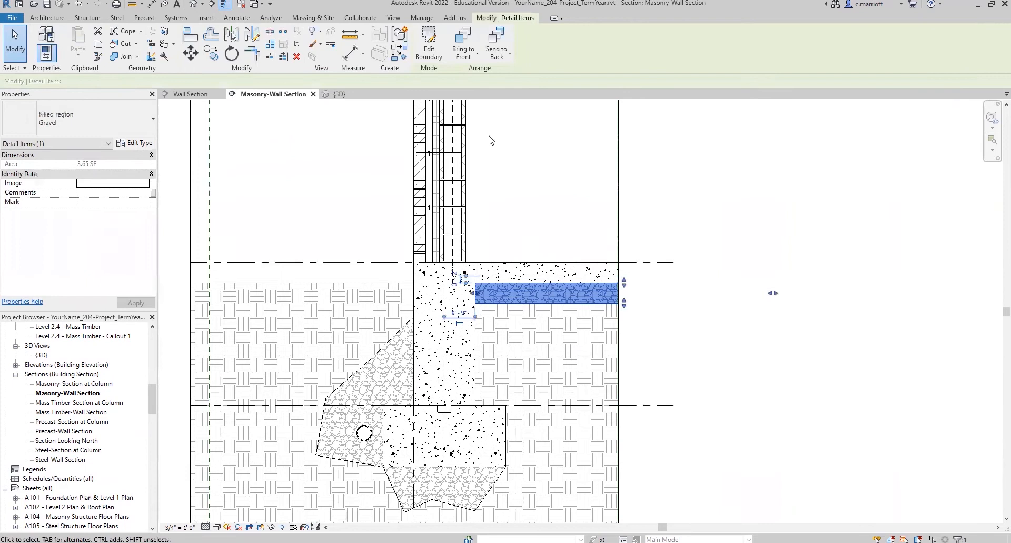
{"action": "left_click", "coordinate": [426, 51]}
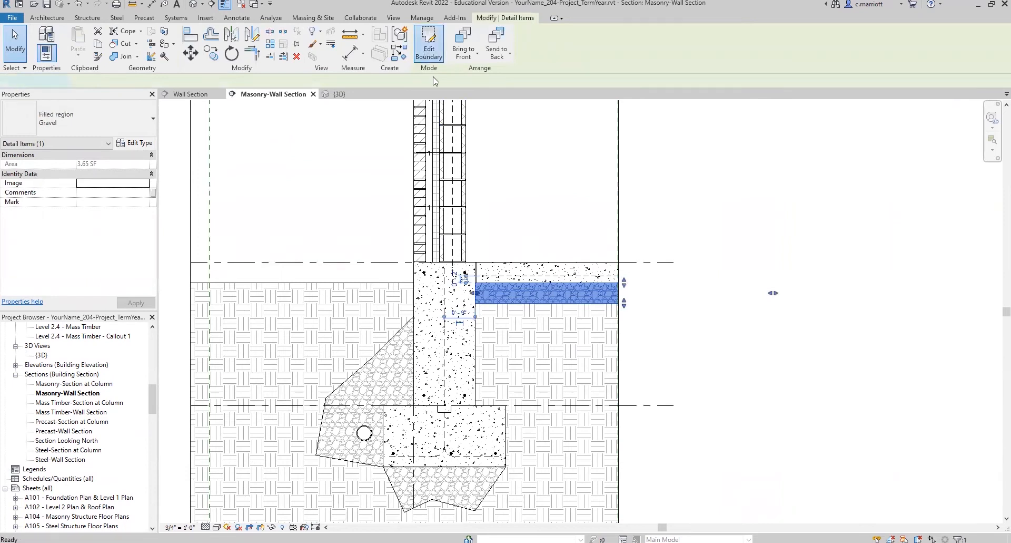
{"action": "left_click", "coordinate": [530, 303]}
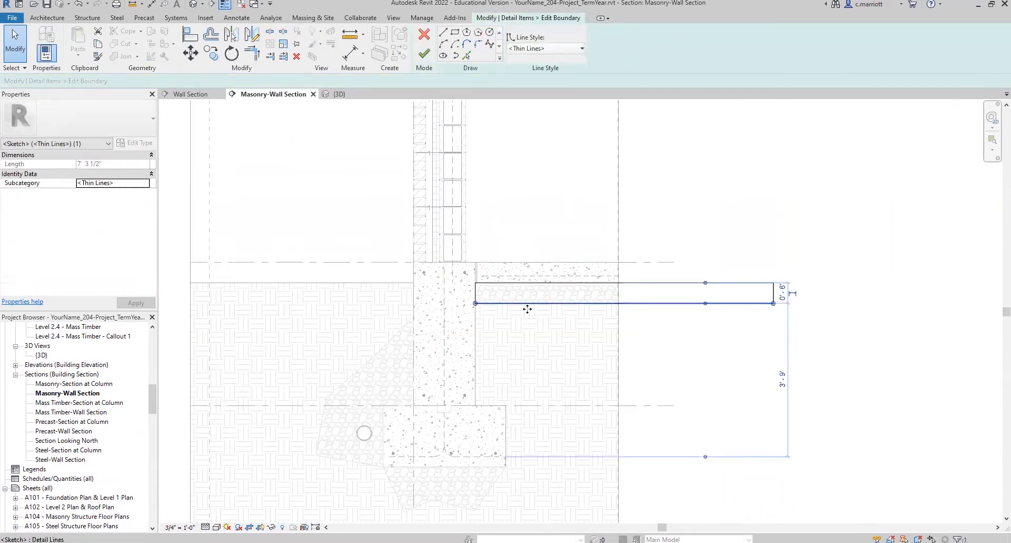
{"action": "left_click", "coordinate": [547, 48]}
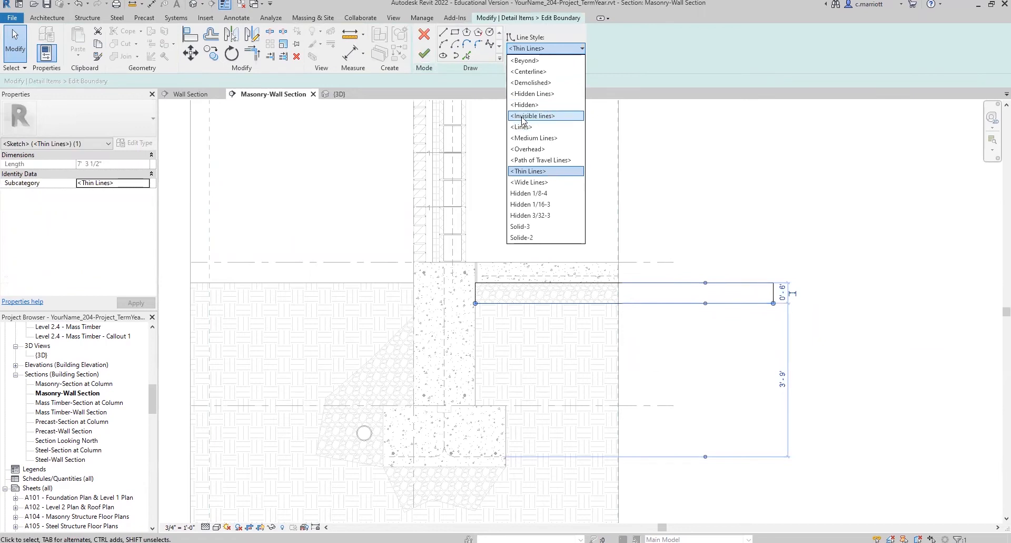
{"action": "left_click", "coordinate": [532, 115]}
{"action": "left_click", "coordinate": [424, 53]}
{"action": "left_click", "coordinate": [516, 222]}
Set the sloped side and bottom boundary lines of the gravel region beneath the footing to <Invisible lines>.
{"action": "middle_click_drag", "start_coordinate": [535, 363], "coordinate": [575, 308]}
{"action": "middle_click_drag", "start_coordinate": [472, 453], "coordinate": [543, 350]}
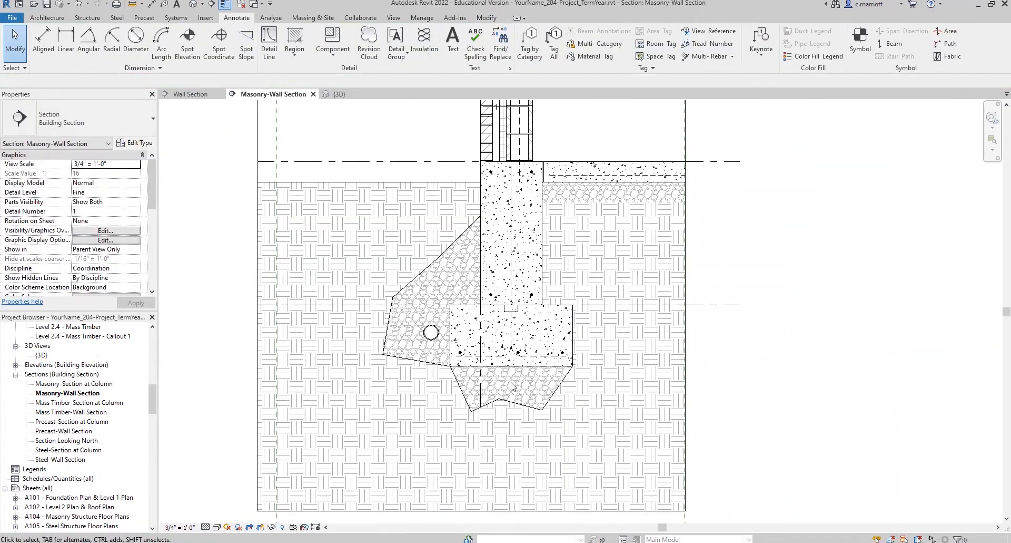
{"action": "scroll", "coordinate": [514, 385], "scroll_direction": "up", "scroll_amount": 1}
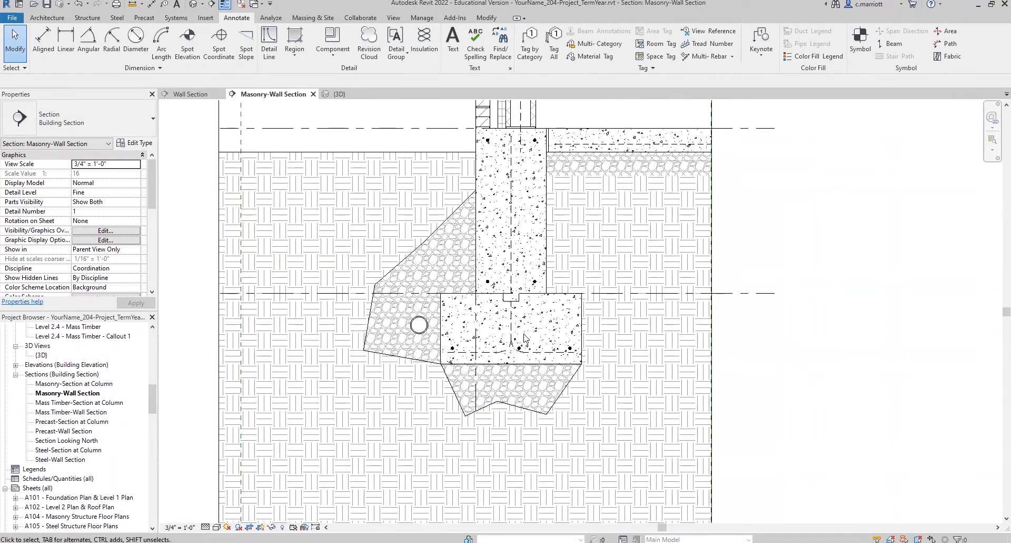
{"action": "scroll", "coordinate": [507, 430], "scroll_direction": "up", "scroll_amount": 2}
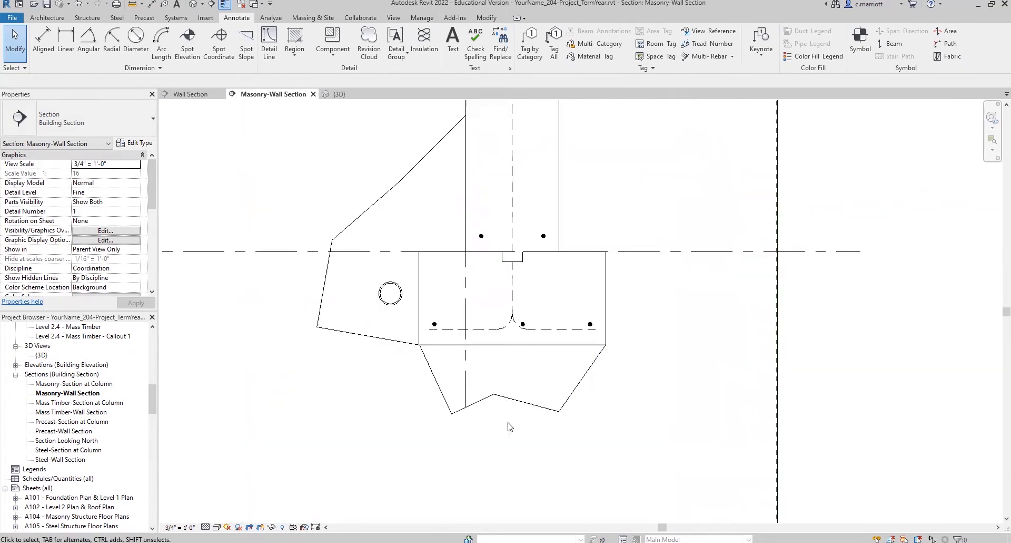
{"action": "left_click", "coordinate": [506, 402]}
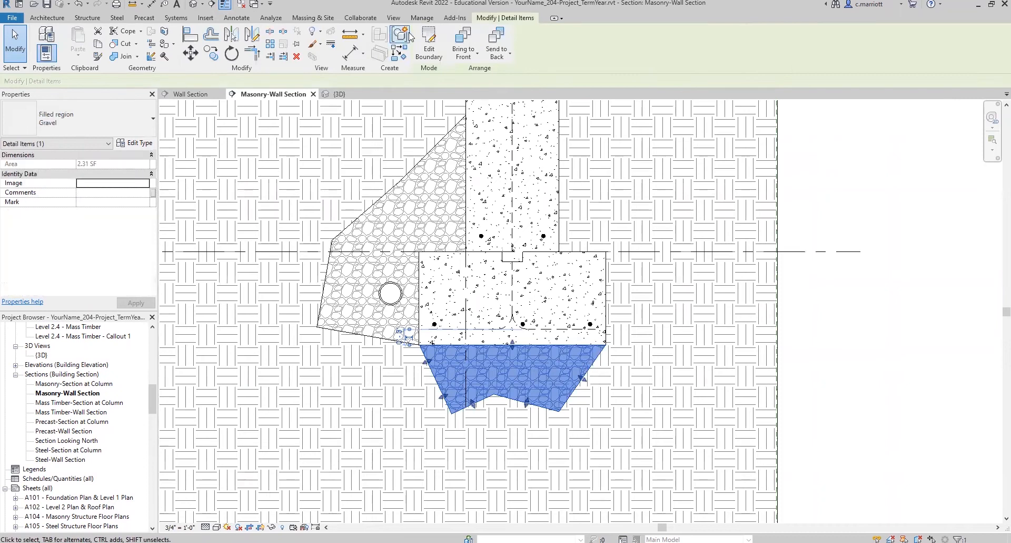
{"action": "left_click", "coordinate": [429, 43]}
{"action": "left_click", "coordinate": [578, 388]}
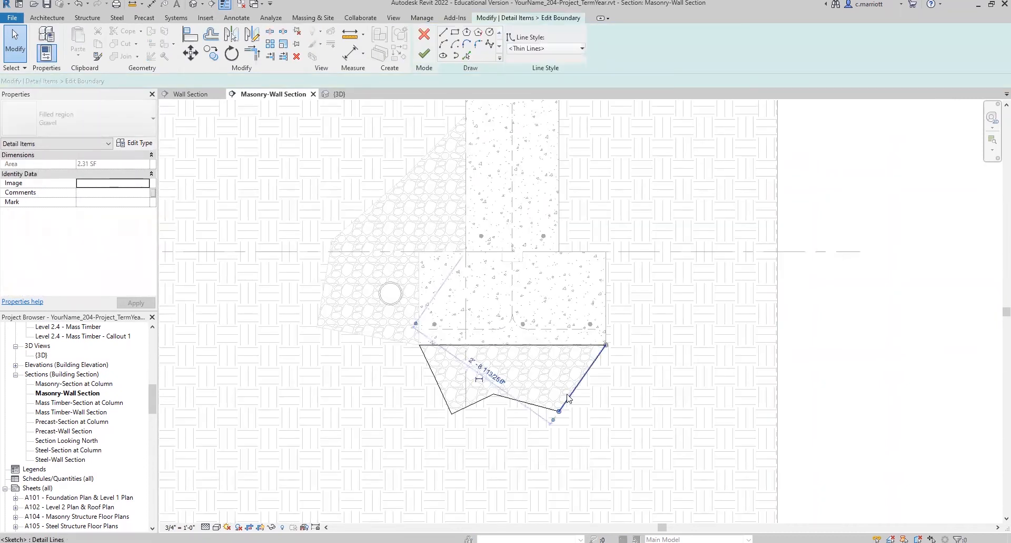
{"action": "left_click", "coordinate": [528, 404], "text": "ctrl"}
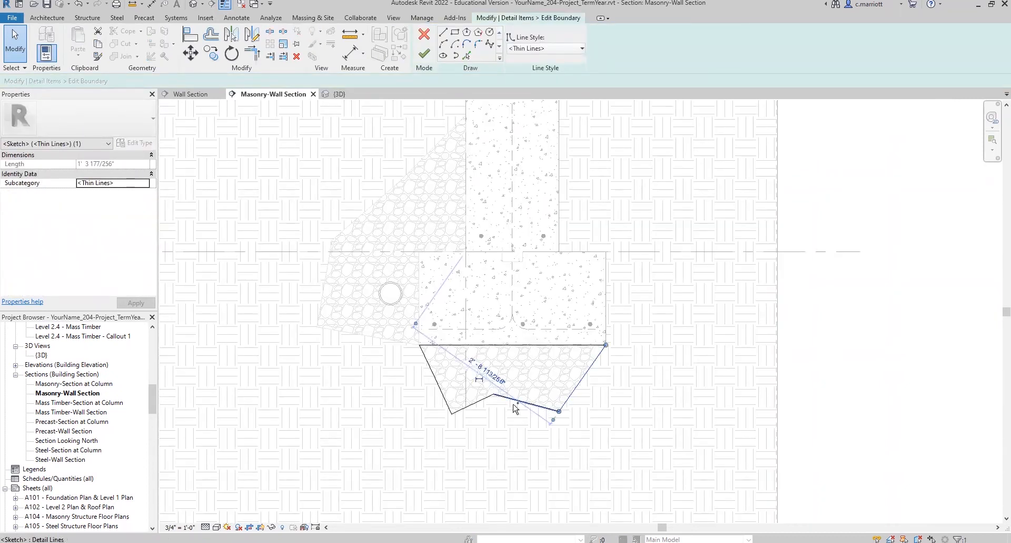
{"action": "left_click", "coordinate": [463, 402], "text": "ctrl"}
{"action": "left_click", "coordinate": [437, 384], "text": "ctrl"}
{"action": "left_click", "coordinate": [426, 361], "text": "ctrl"}
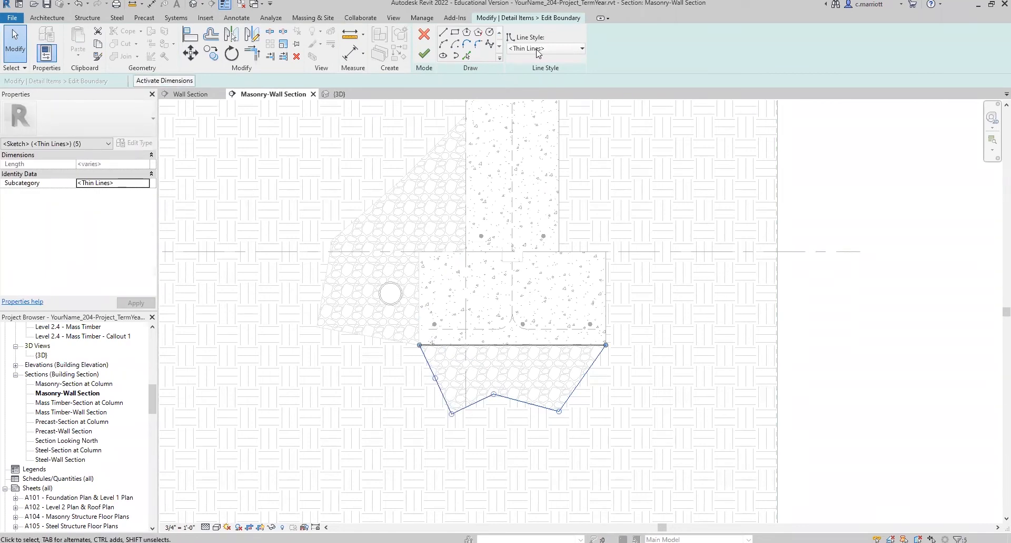
{"action": "left_click", "coordinate": [539, 53]}
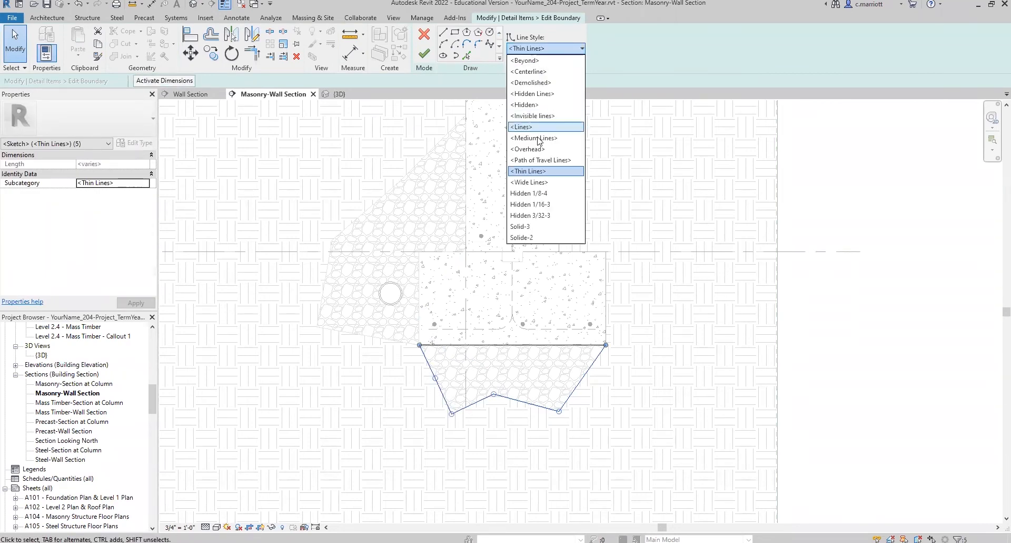
{"action": "left_click", "coordinate": [317, 417]}
{"action": "left_click", "coordinate": [424, 54]}
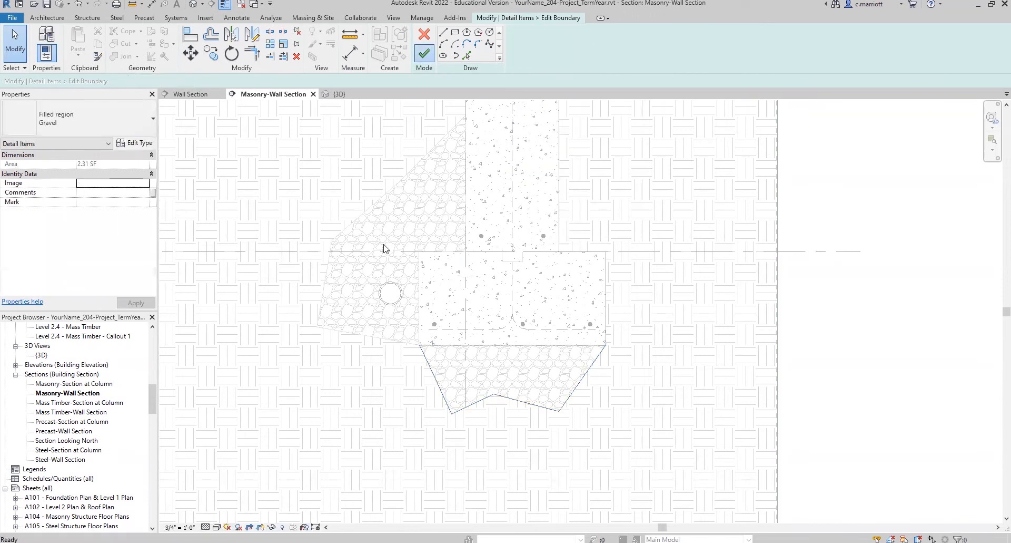
{"action": "left_click", "coordinate": [356, 392]}
Set the four outer boundary lines of the gravel region around the drain pipe to <Invisible lines>.
{"action": "scroll", "coordinate": [355, 353], "scroll_direction": "down", "scroll_amount": 2}
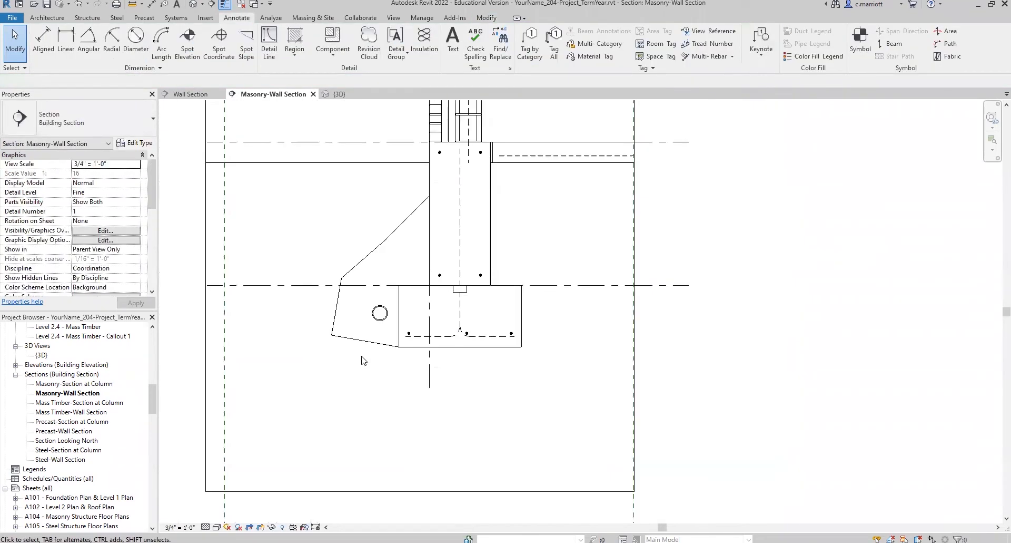
{"action": "double_click", "coordinate": [356, 219]}
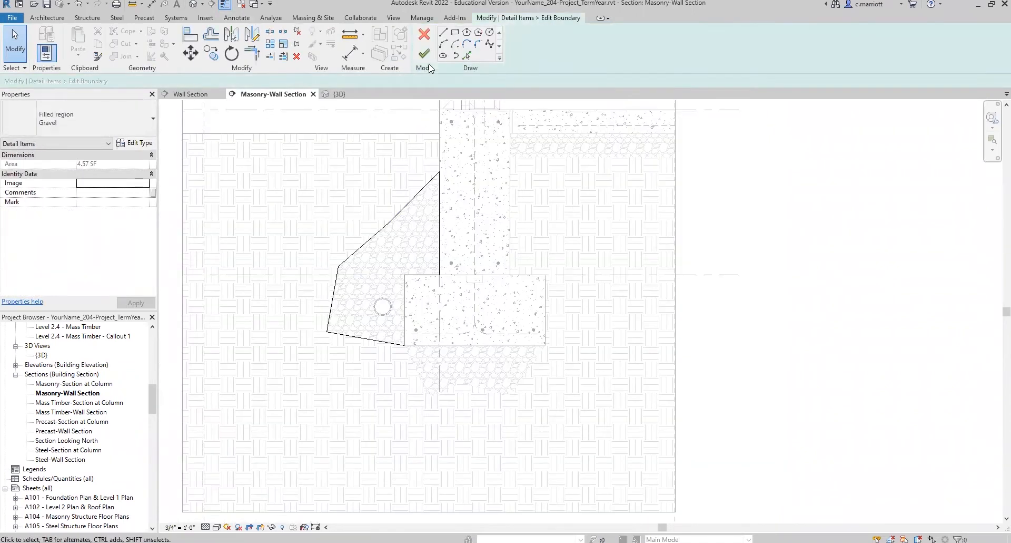
{"action": "left_click", "coordinate": [379, 237]}
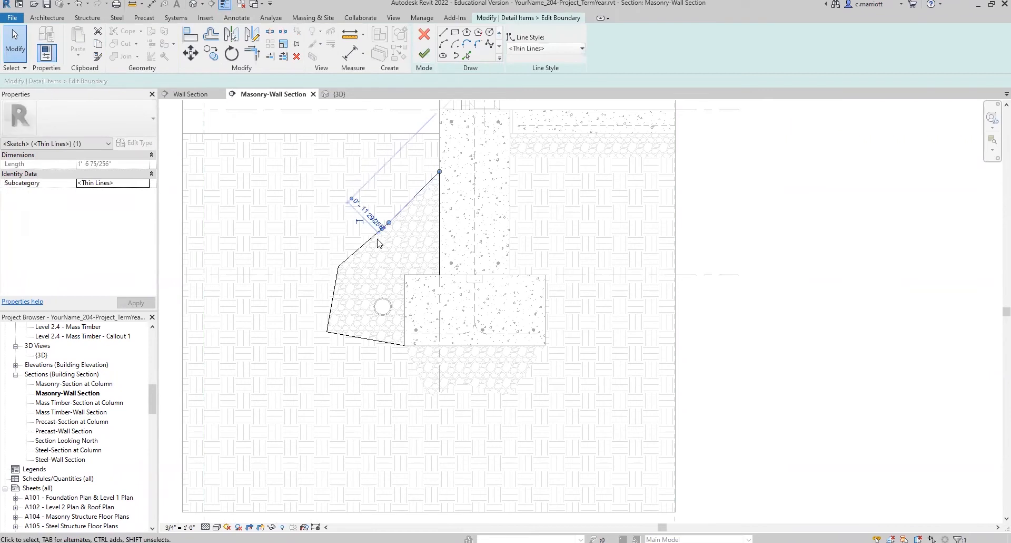
{"action": "left_click", "coordinate": [332, 306], "text": "ctrl"}
{"action": "left_click", "coordinate": [346, 335], "text": "ctrl"}
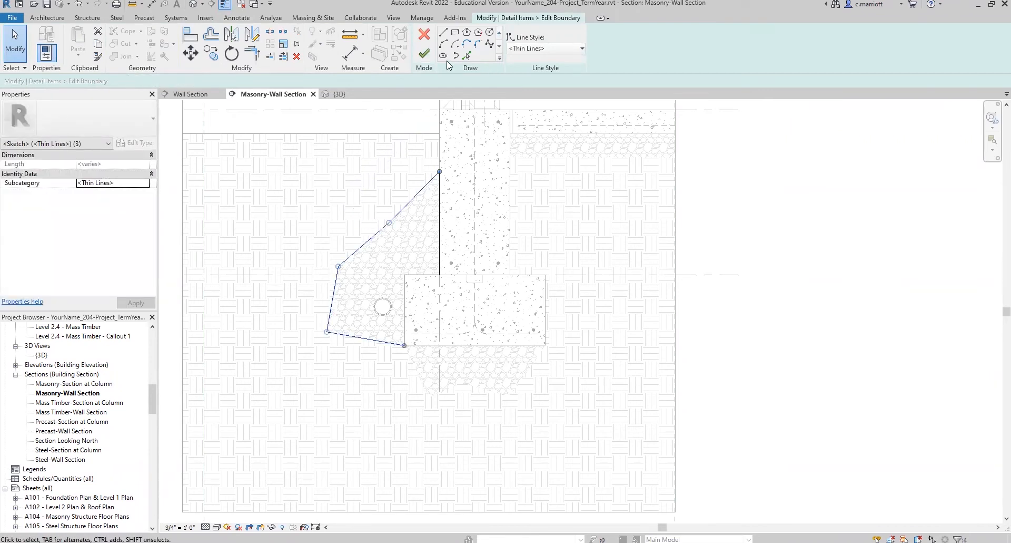
{"action": "left_click", "coordinate": [569, 48]}
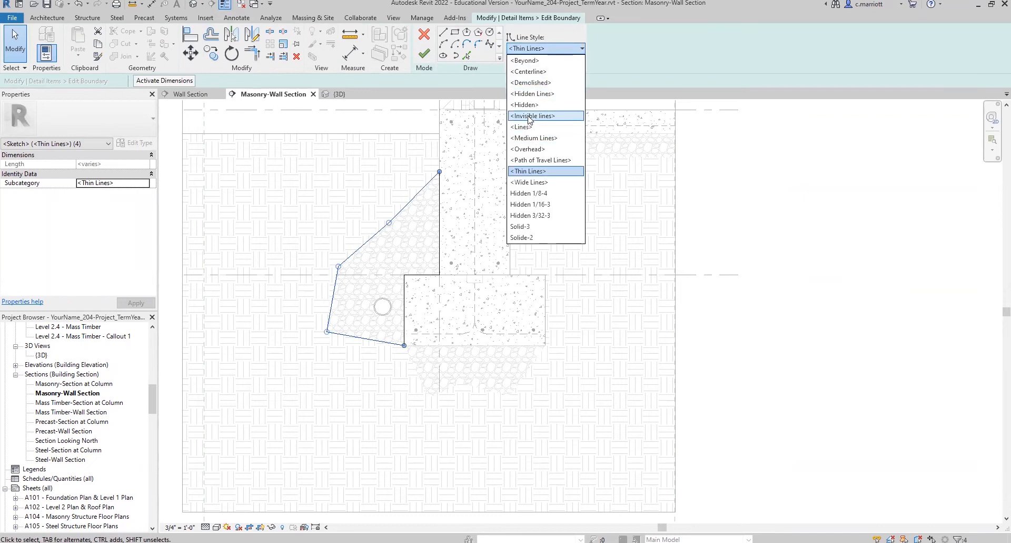
{"action": "left_click", "coordinate": [530, 116]}
{"action": "left_click", "coordinate": [424, 53]}
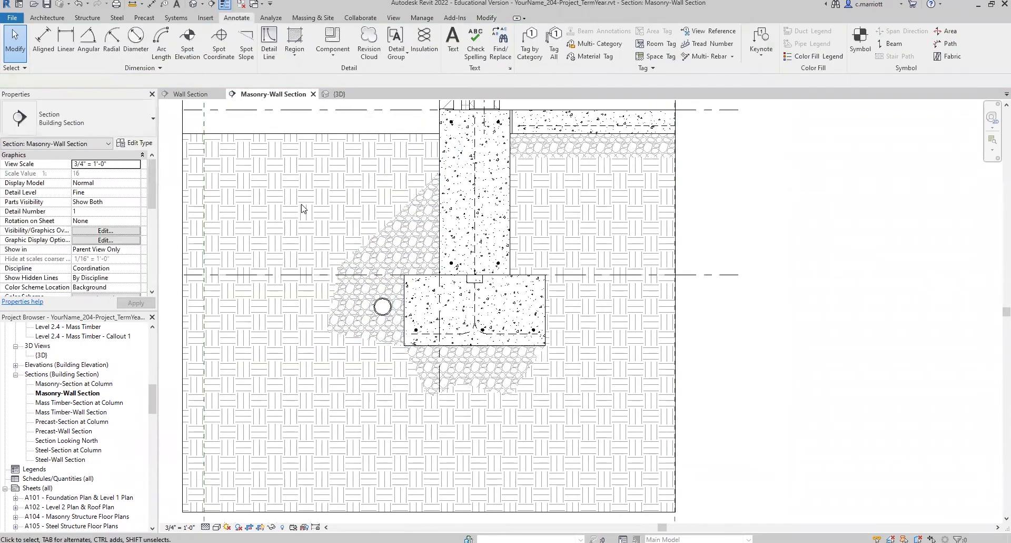
Switch to the Fundamentals Of Building Construction PDF in Acrobat Reader and examine the brick veneer and CMU backup wall illustrations on page 761.
{"action": "scroll", "coordinate": [361, 253], "scroll_direction": "down", "scroll_amount": 2}
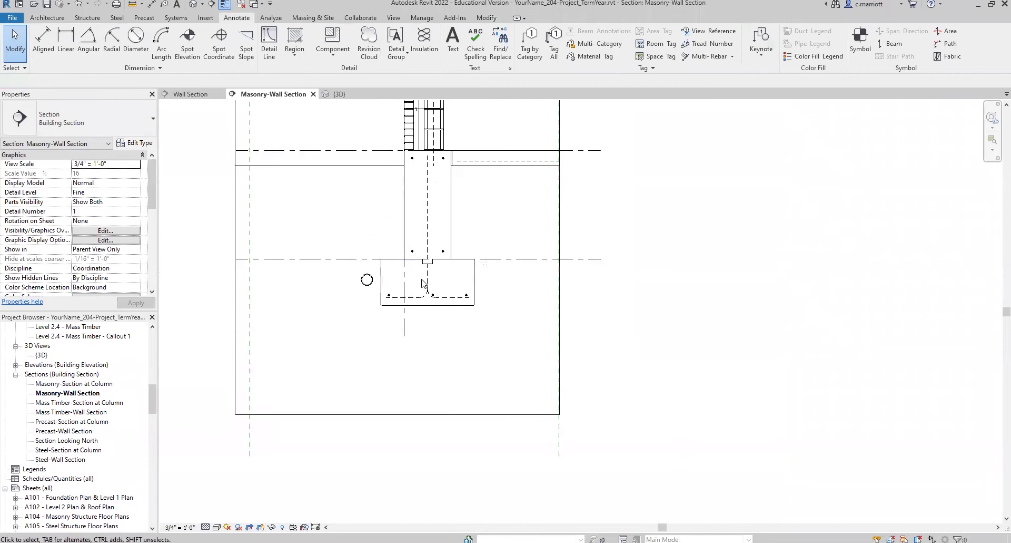
{"action": "scroll", "coordinate": [405, 286], "scroll_direction": "down", "scroll_amount": 3}
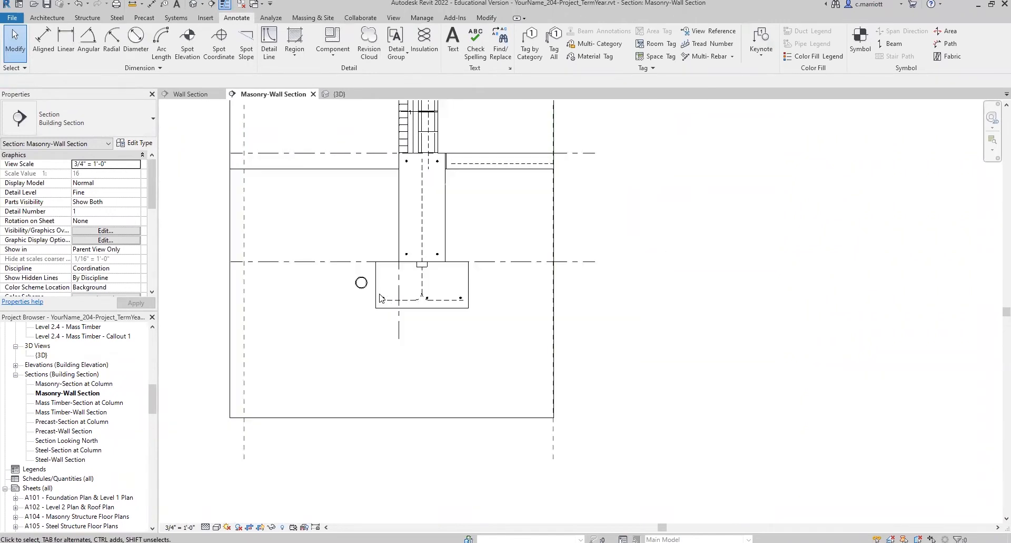
{"action": "scroll", "coordinate": [393, 348], "scroll_direction": "up", "scroll_amount": 1}
{"action": "mouse_move", "coordinate": [391, 352]}
{"action": "middle_mouse_down"}
{"action": "mouse_move", "coordinate": [409, 373]}
{"action": "mouse_move", "coordinate": [416, 417]}
{"action": "middle_mouse_up"}
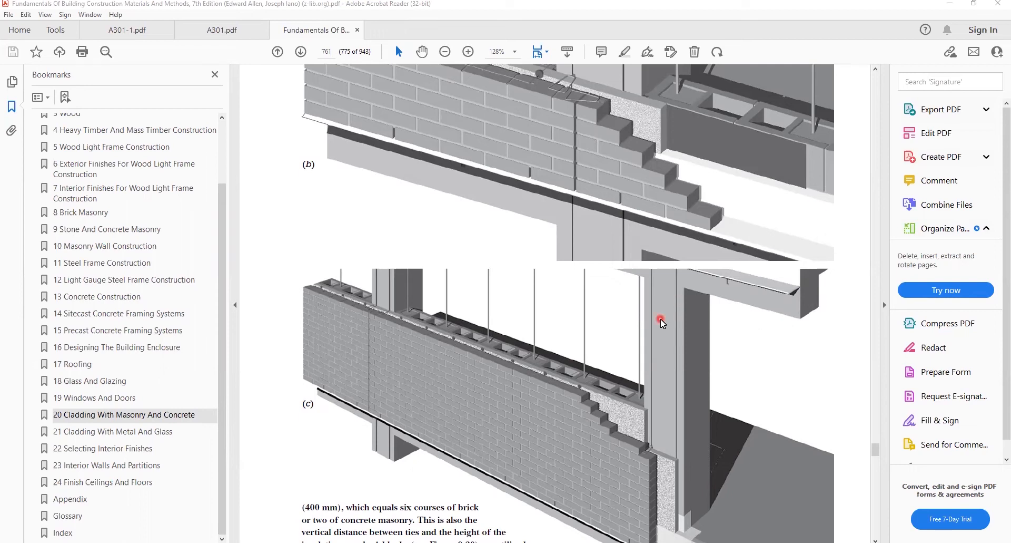
{"action": "scroll", "coordinate": [658, 448], "scroll_direction": "down", "scroll_amount": 2}
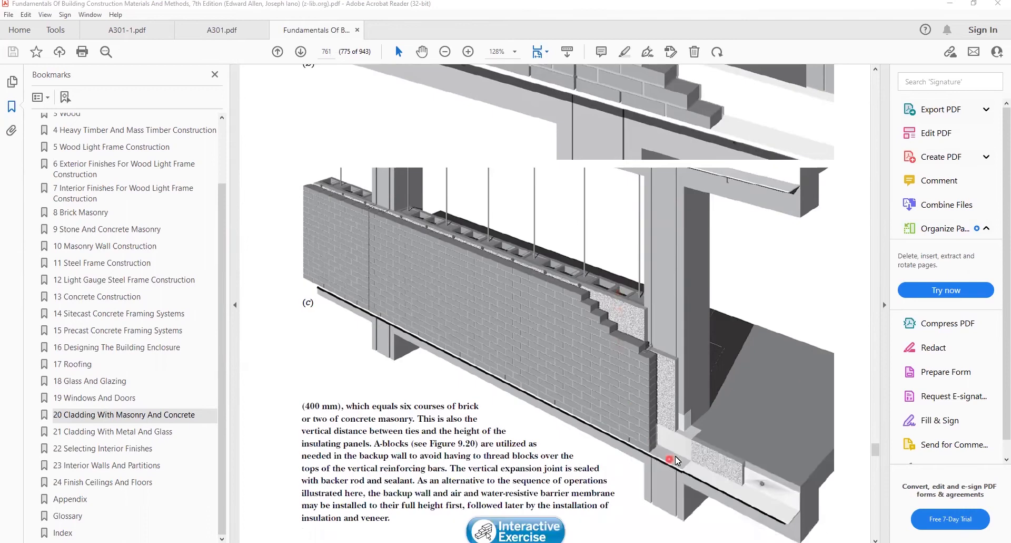
{"action": "scroll", "coordinate": [705, 316], "scroll_direction": "up", "scroll_amount": 10}
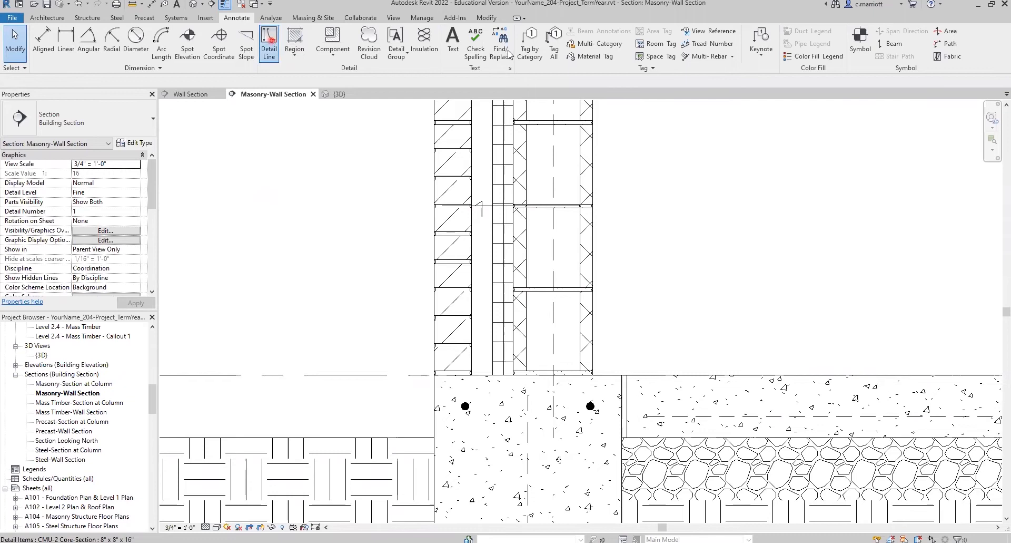
Draw a horizontal <Medium Lines> detail line about 9" long from the CMU's cavity face along the top of the first mortar joint above the foundation.
{"action": "scroll", "coordinate": [524, 305], "scroll_direction": "up", "scroll_amount": 3}
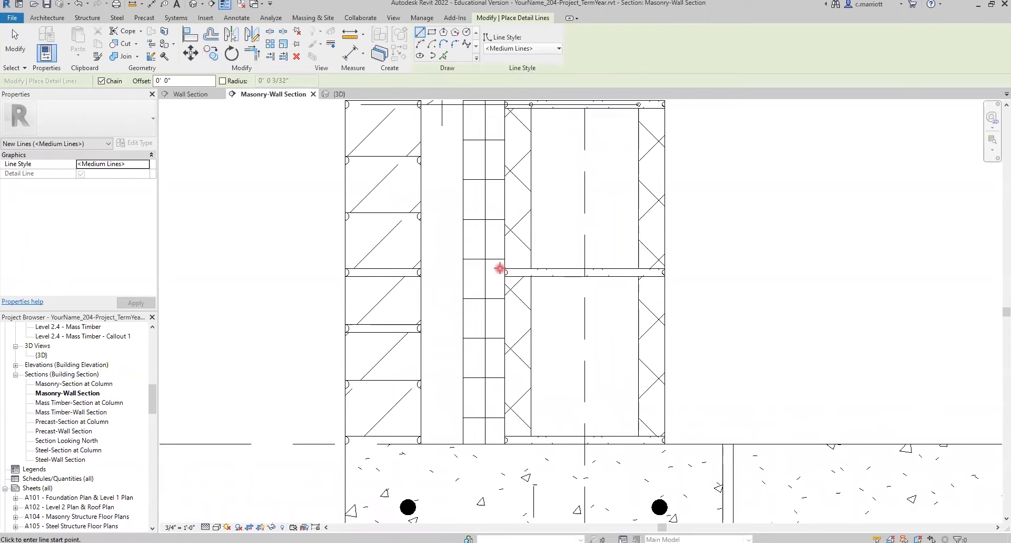
{"action": "left_click", "coordinate": [506, 270]}
{"action": "left_click", "coordinate": [693, 265]}
{"action": "key", "text": "Escape"}
{"action": "key", "text": "Escape"}
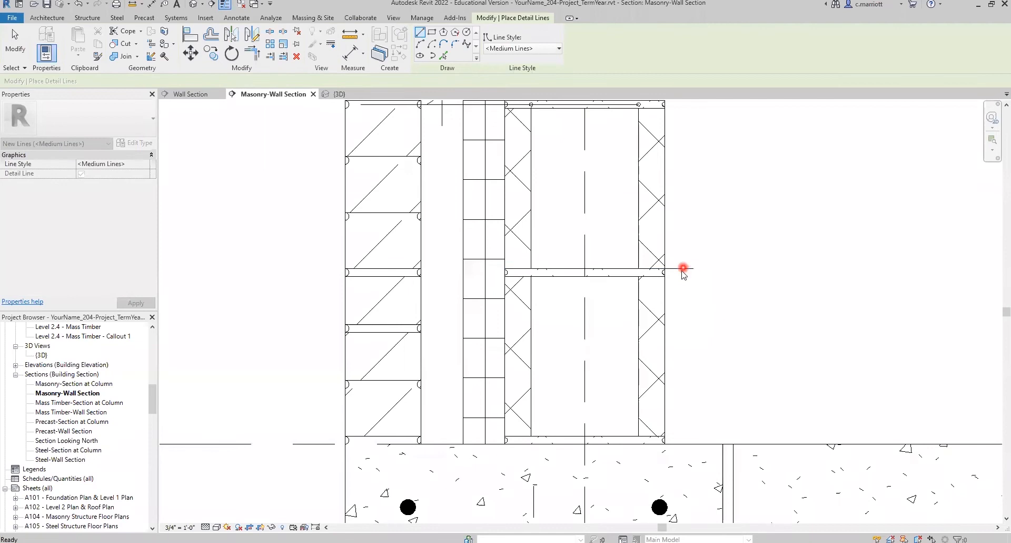
Move the horizontal detail line in the first CMU mortar joint above the foundation down 3/16" into the joint.
{"action": "left_click", "coordinate": [679, 269]}
{"action": "left_click", "coordinate": [191, 52]}
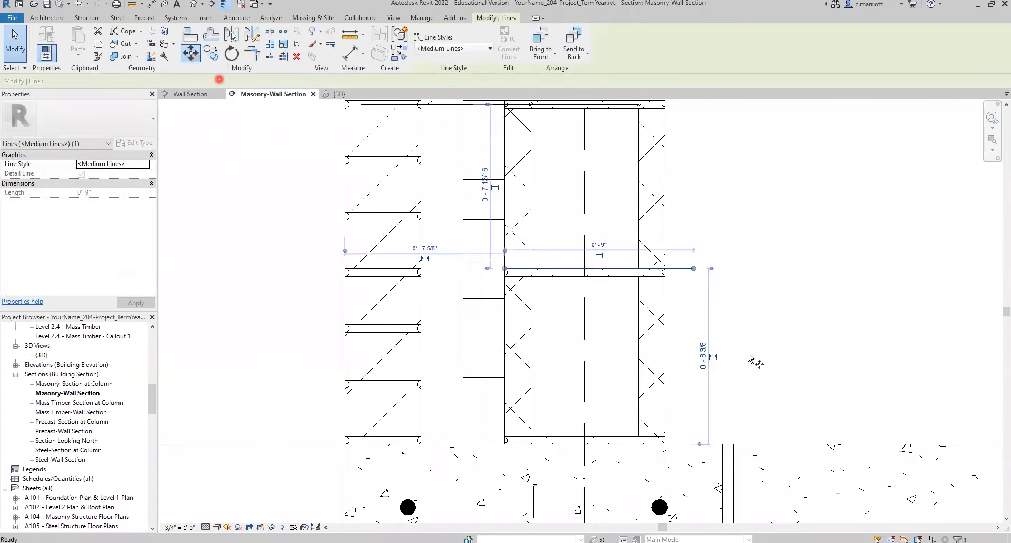
{"action": "left_click", "coordinate": [766, 238]}
{"action": "type", "text": "3/"}
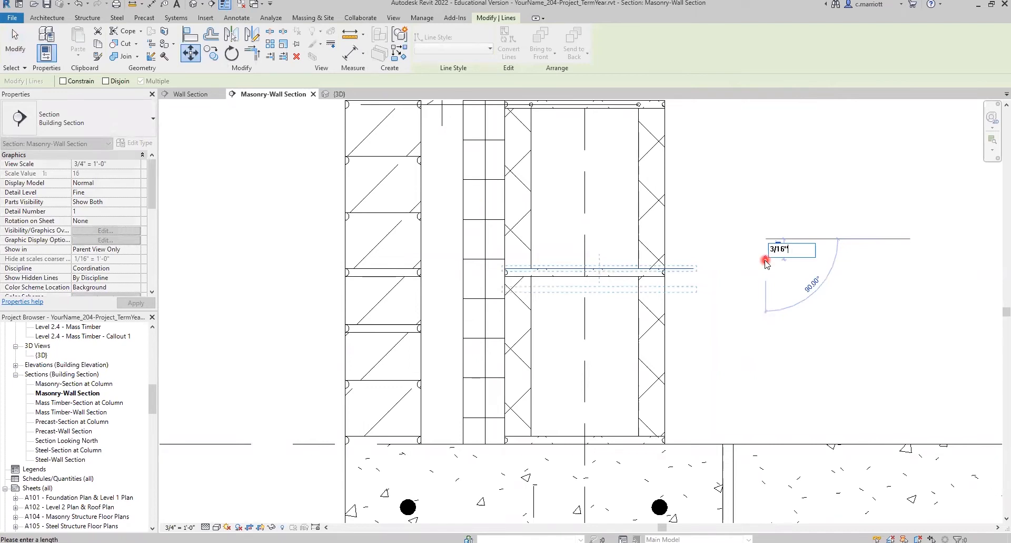
{"action": "type", "text": "16\""}
{"action": "key", "text": "Return"}
Shorten the detail line in the CMU mortar joint to 7", then set its length to 6".
{"action": "left_click", "coordinate": [599, 249]}
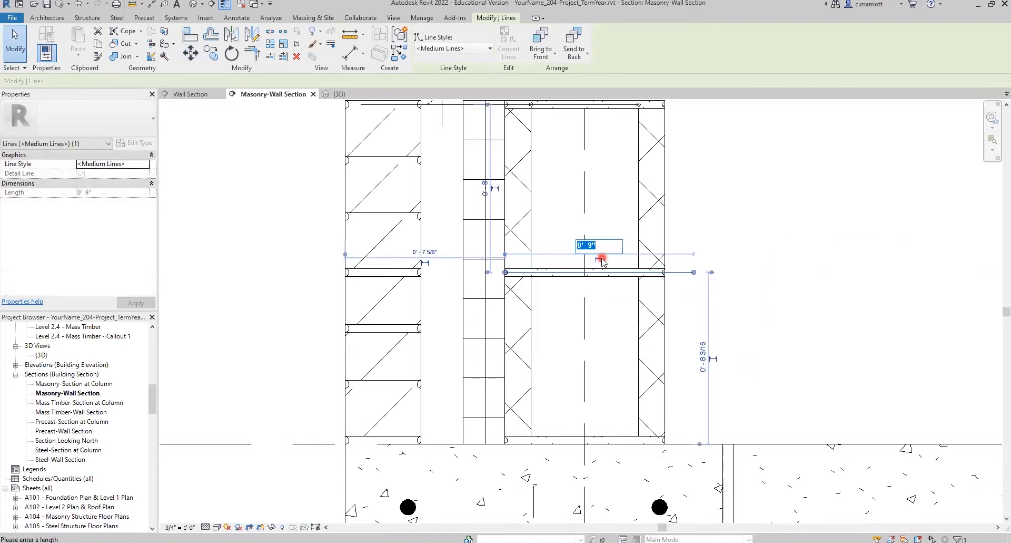
{"action": "type", "text": "7"}
{"action": "key", "text": "Return"}
{"action": "left_click", "coordinate": [599, 249]}
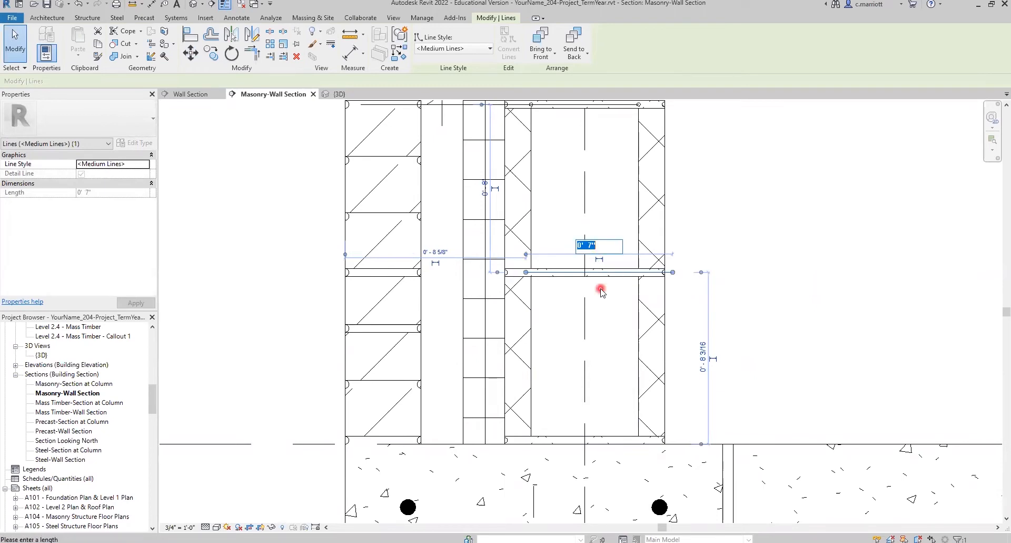
{"action": "type", "text": "6"}
{"action": "key", "text": "Return"}
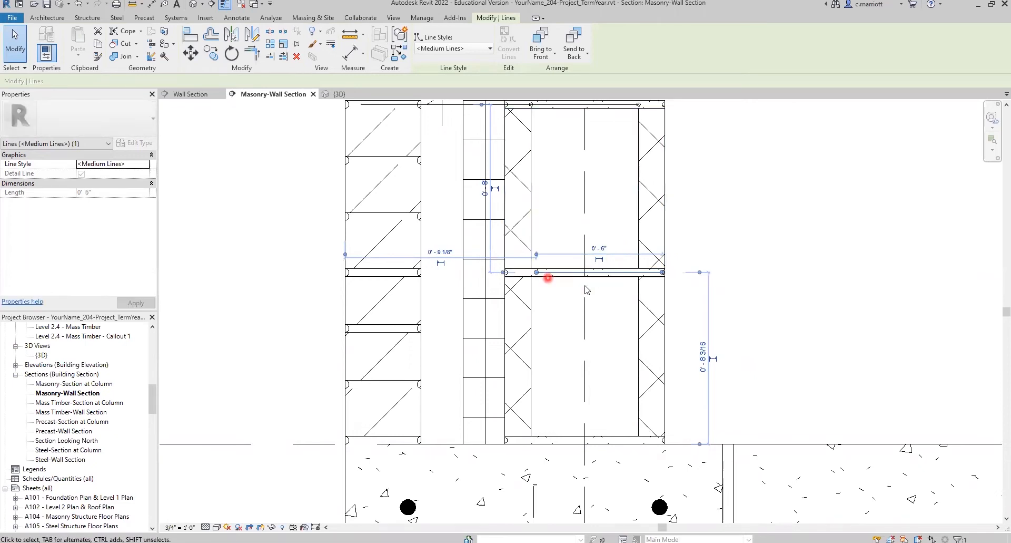
{"action": "scroll", "coordinate": [587, 285], "scroll_direction": "up", "scroll_amount": 1}
{"action": "left_click", "coordinate": [191, 53]}
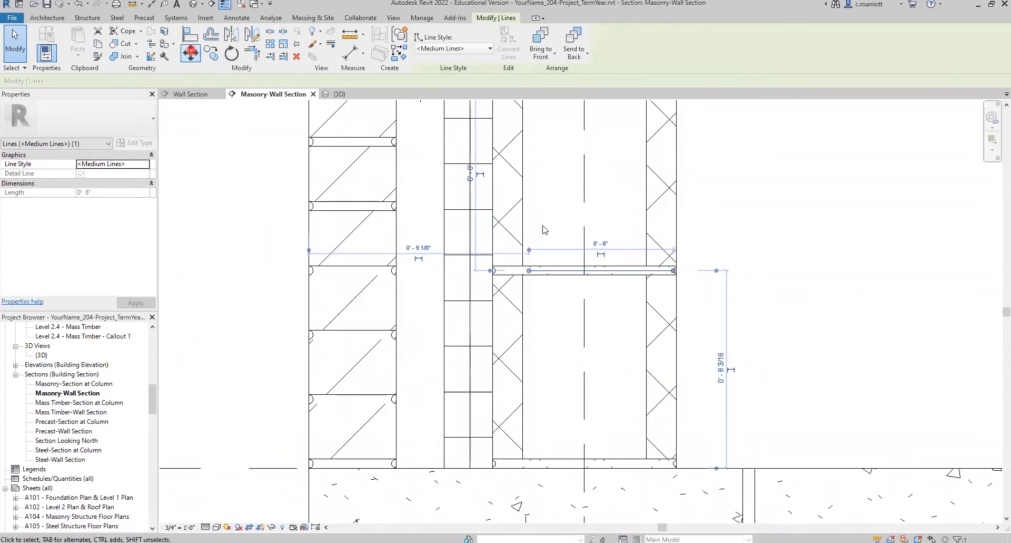
{"action": "left_click", "coordinate": [822, 225]}
{"action": "type", "text": "1\""}
{"action": "key", "text": "Return"}
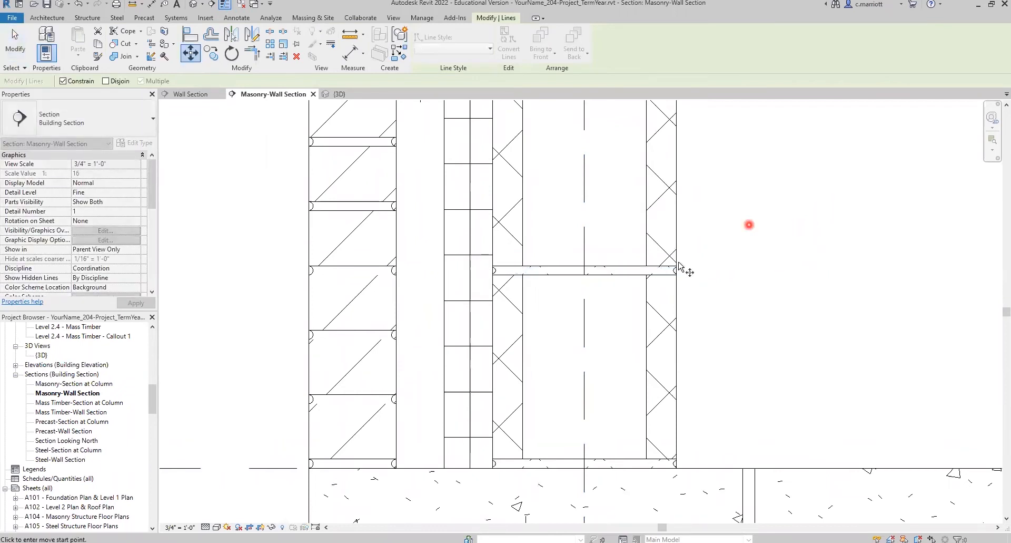
{"action": "left_click", "coordinate": [677, 297]}
{"action": "key", "text": "u"}
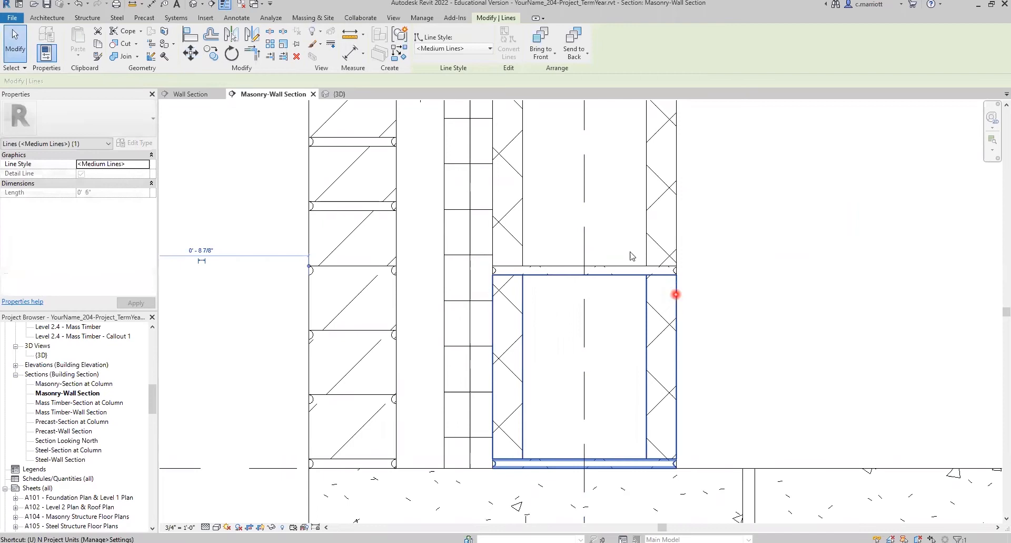
{"action": "key", "text": "n"}
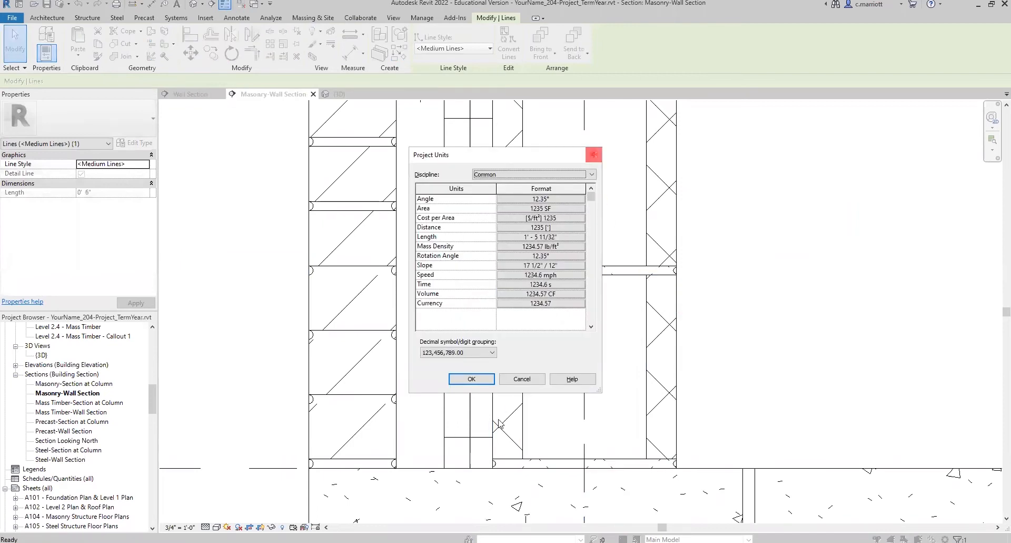
{"action": "key", "text": "Escape"}
{"action": "key", "text": "Escape"}
Move the 6" mortar joint line 1" toward the cavity and extend its cavity end slightly past the CMU face.
{"action": "scroll", "coordinate": [548, 290], "scroll_direction": "up", "scroll_amount": 5}
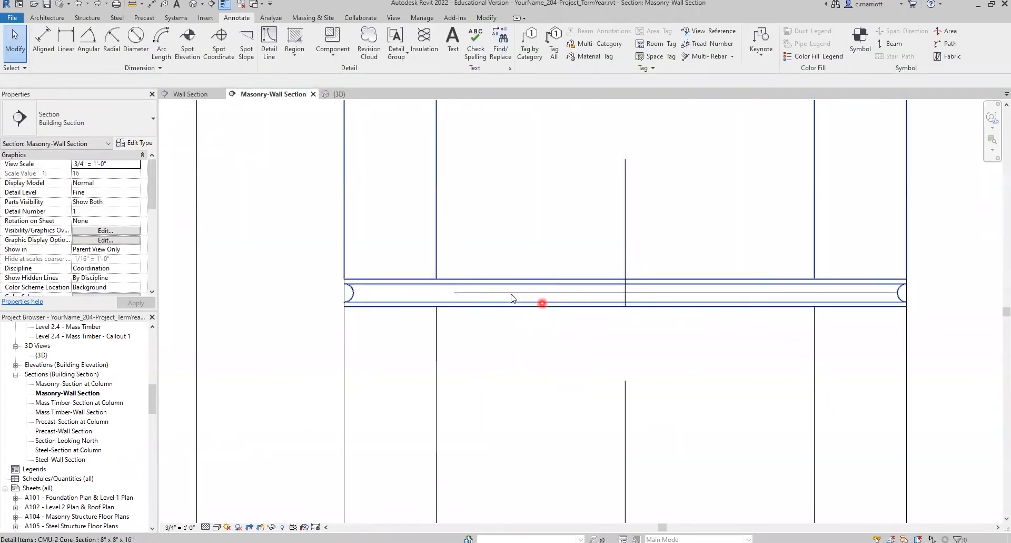
{"action": "left_click", "coordinate": [752, 292]}
{"action": "left_click", "coordinate": [191, 53]}
{"action": "left_click", "coordinate": [757, 242]}
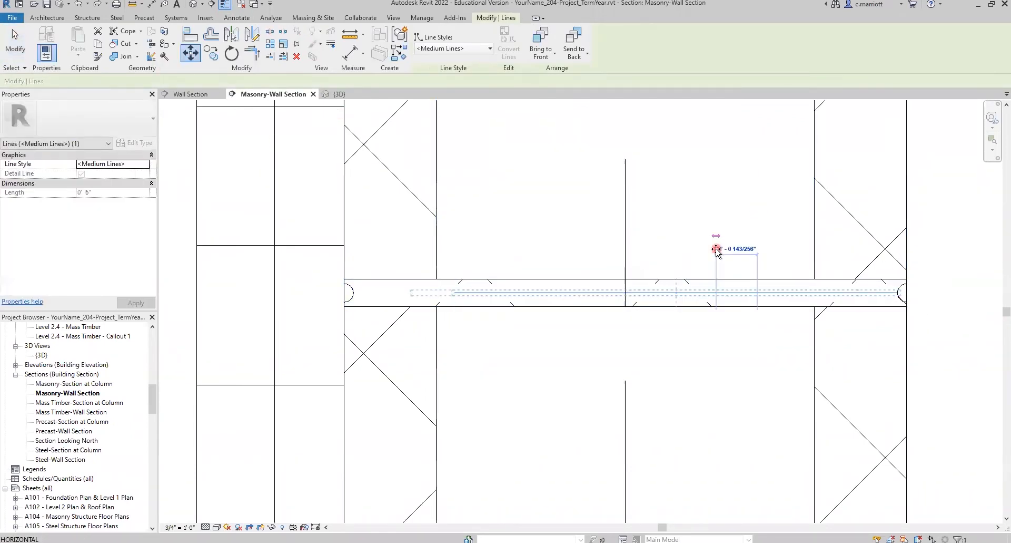
{"action": "type", "text": "1\""}
{"action": "key", "text": "Return"}
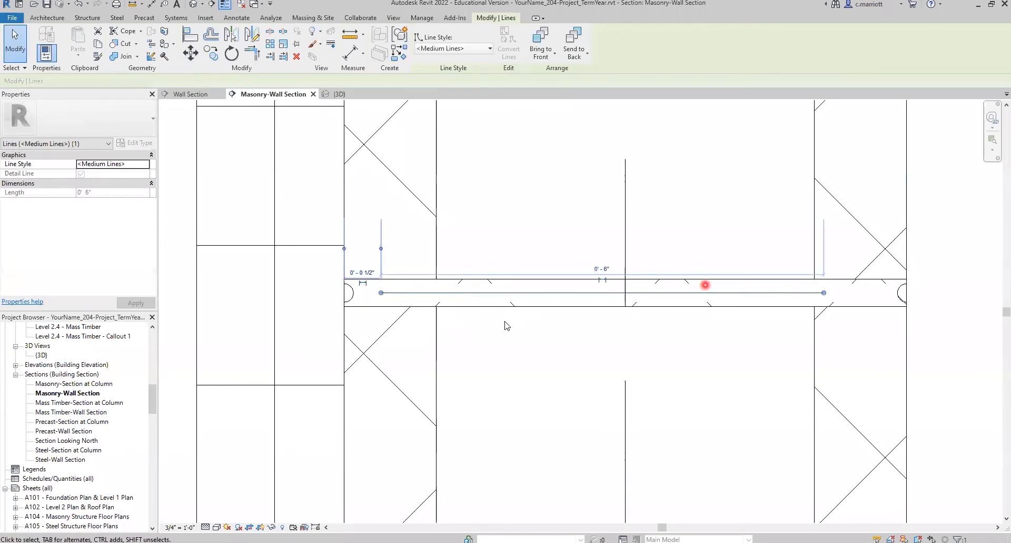
{"action": "left_click_drag", "start_coordinate": [381, 292], "coordinate": [334, 292]}
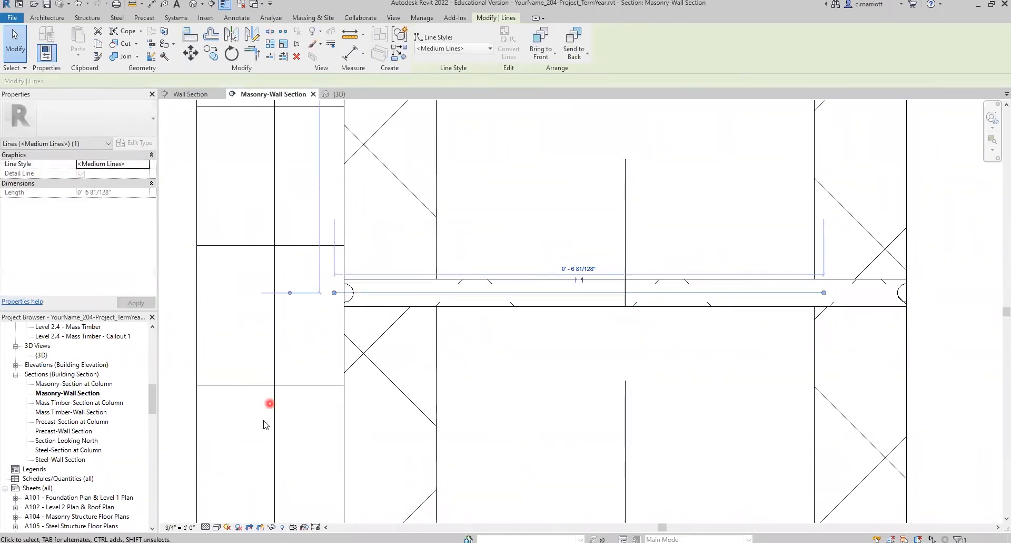
{"action": "scroll", "coordinate": [269, 404], "scroll_direction": "down", "scroll_amount": 4}
{"action": "middle_click_drag", "start_coordinate": [303, 390], "coordinate": [402, 271]}
{"action": "key", "text": "Escape"}
Draw a vertical <Medium Lines> detail line about 8" long from the joint line's cavity end down to the mortar joint on the foundation.
{"action": "scroll", "coordinate": [397, 325], "scroll_direction": "down", "scroll_amount": 2}
{"action": "mouse_move", "coordinate": [397, 325]}
{"action": "middle_mouse_down"}
{"action": "mouse_move", "coordinate": [442, 301]}
{"action": "mouse_move", "coordinate": [447, 279]}
{"action": "middle_mouse_up"}
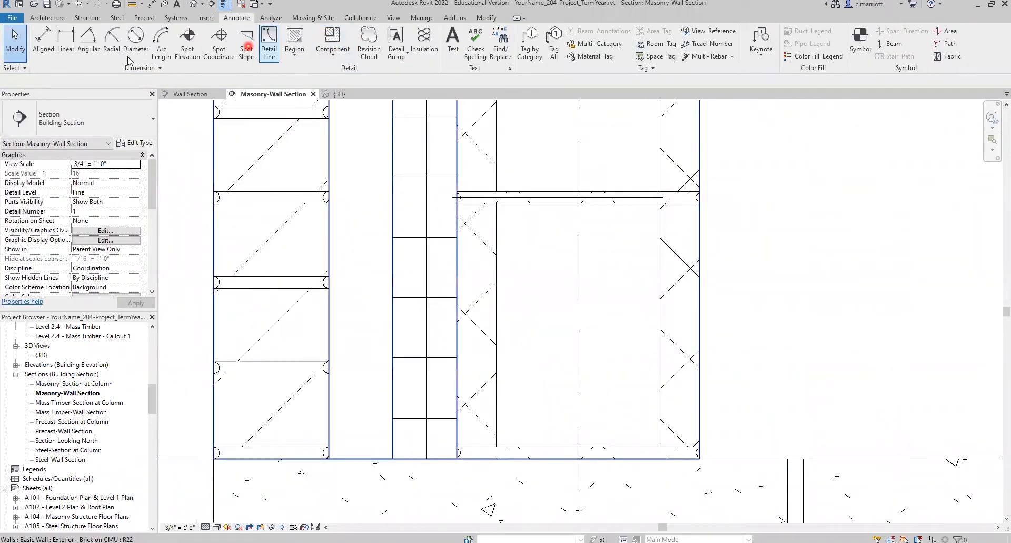
{"action": "left_click", "coordinate": [99, 52]}
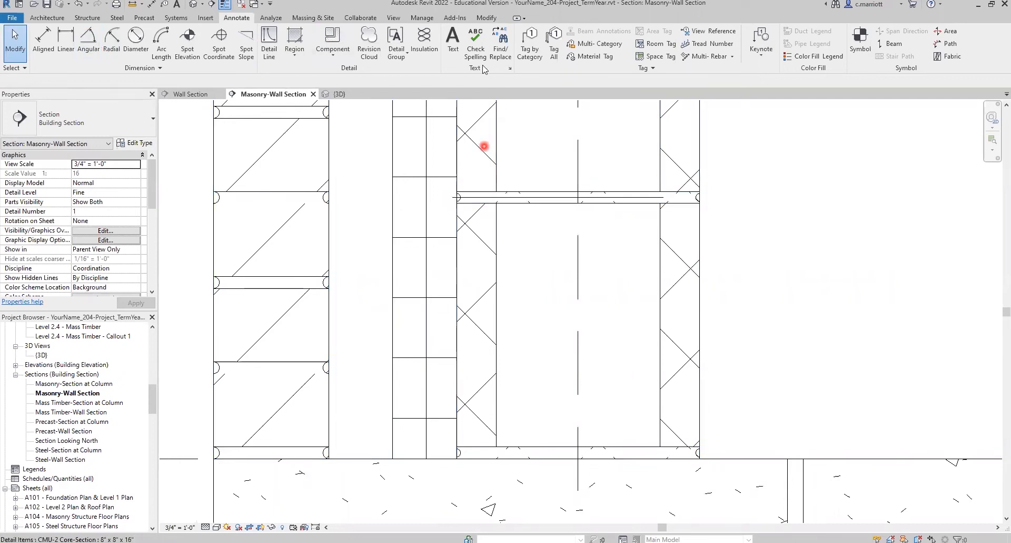
{"action": "left_click", "coordinate": [268, 36]}
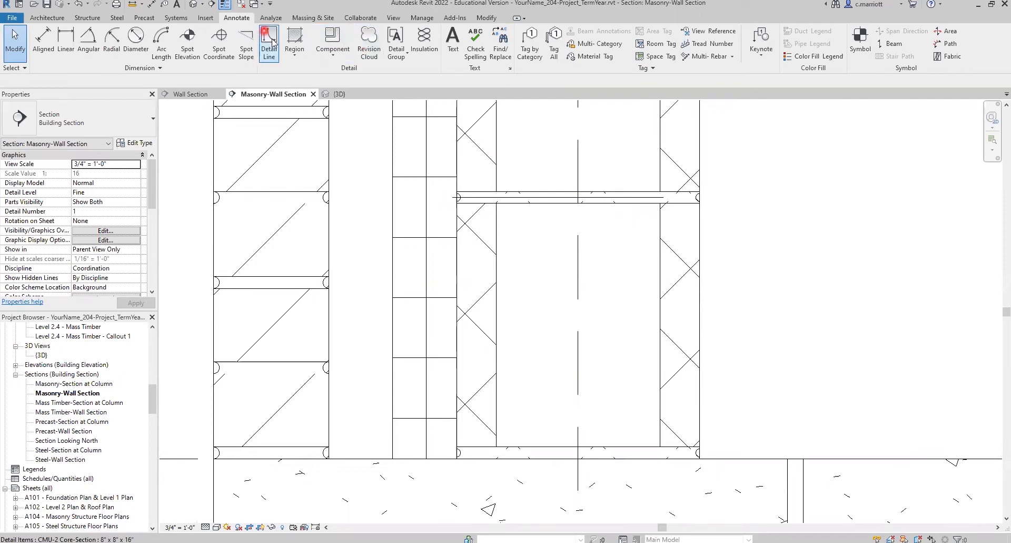
{"action": "left_click", "coordinate": [457, 198]}
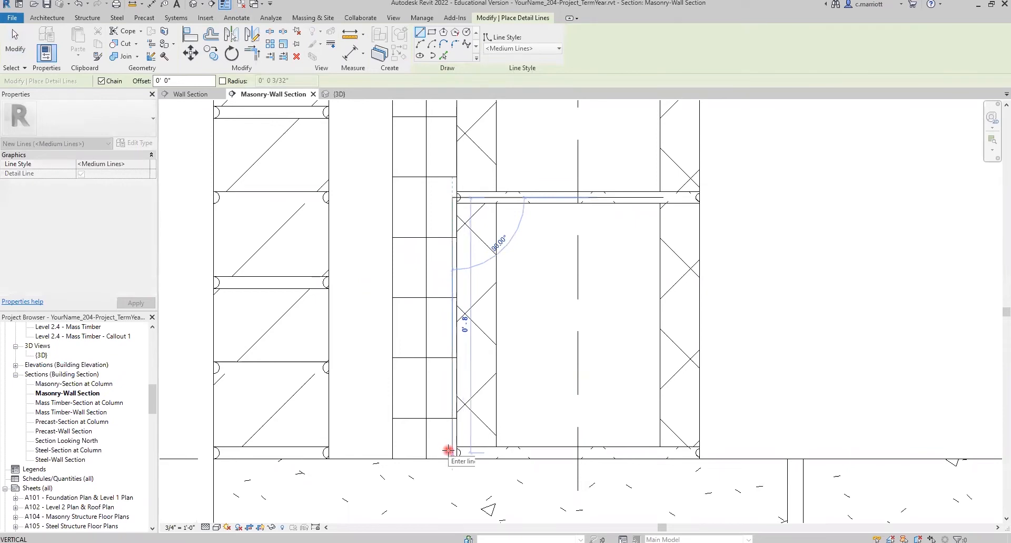
{"action": "scroll", "coordinate": [449, 451], "scroll_direction": "up", "scroll_amount": 1}
{"action": "left_click", "coordinate": [450, 451]}
{"action": "scroll", "coordinate": [407, 451], "scroll_direction": "down", "scroll_amount": 1}
{"action": "middle_click_drag", "start_coordinate": [458, 418], "coordinate": [569, 353]}
{"action": "key", "text": "Escape"}
{"action": "key", "text": "Escape"}
{"action": "key", "text": "Escape"}
Draw a horizontal detail line about 7 5/8" long atop the bottom mortar joint, from just outside the brick face to the vertical line.
{"action": "left_click", "coordinate": [269, 42]}
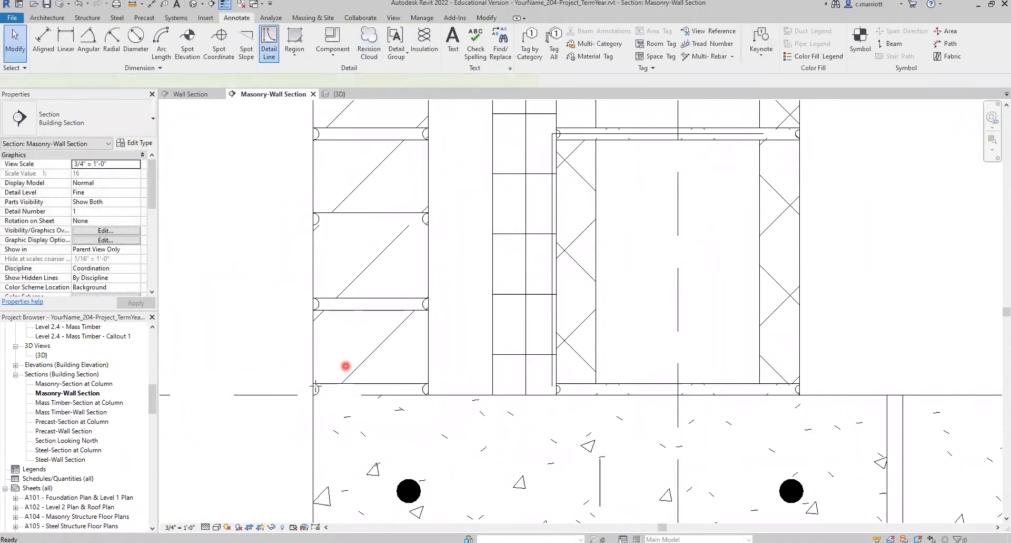
{"action": "left_click", "coordinate": [314, 383]}
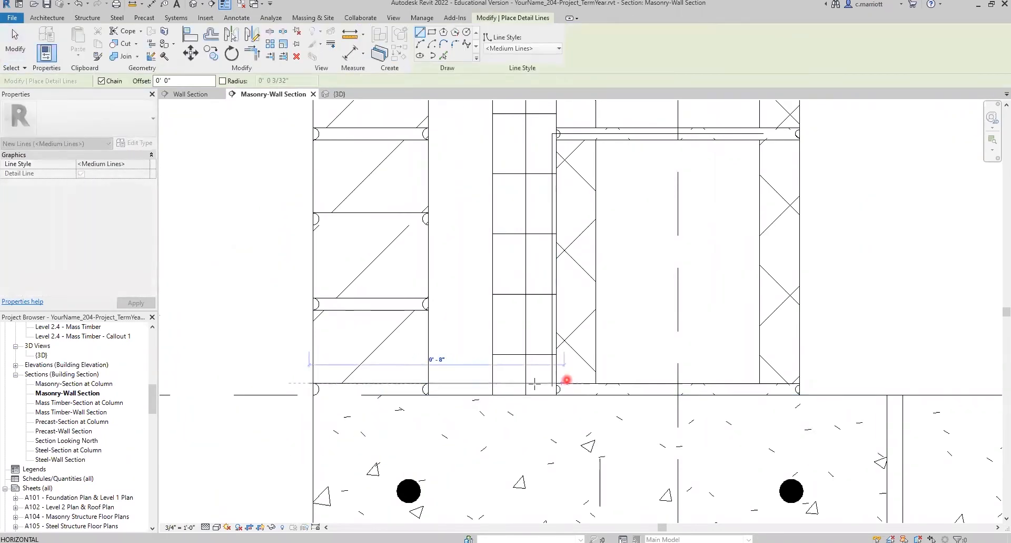
{"action": "scroll", "coordinate": [548, 385], "scroll_direction": "up", "scroll_amount": 2}
{"action": "left_click", "coordinate": [553, 381]}
{"action": "key", "text": "Escape"}
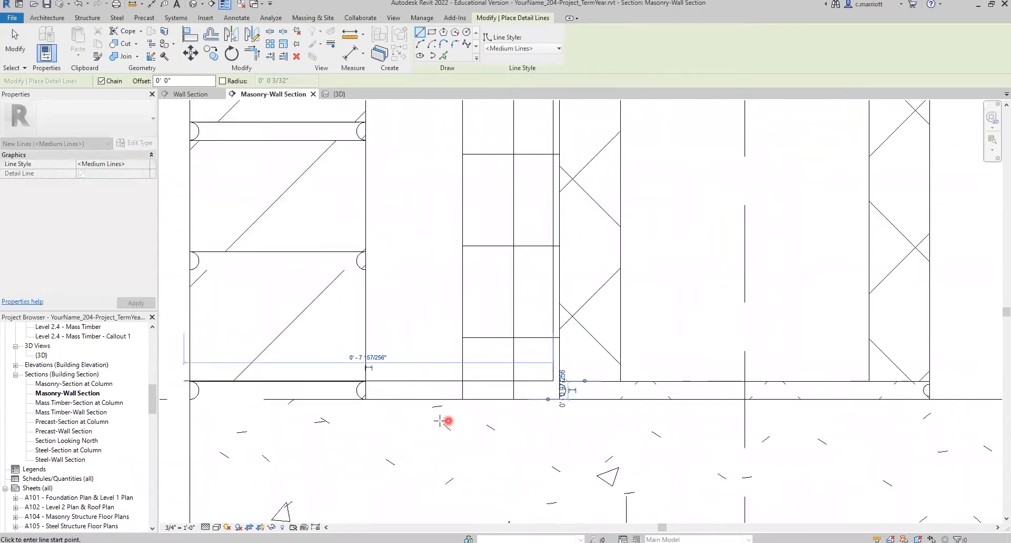
{"action": "key", "text": "Escape"}
Move the horizontal line beneath the brick and cavity down 3/16" into the bottom mortar joint.
{"action": "left_click", "coordinate": [402, 380]}
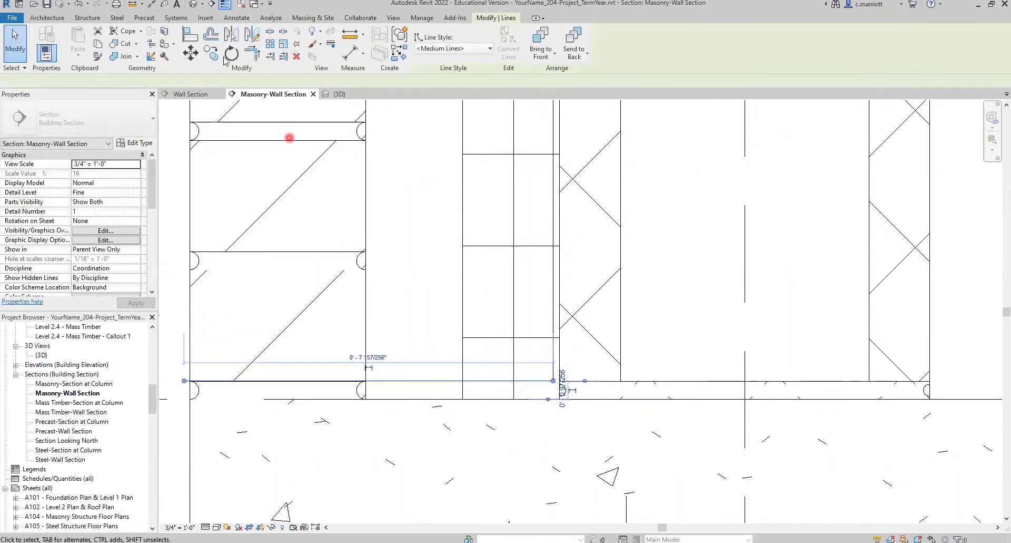
{"action": "left_click", "coordinate": [195, 53]}
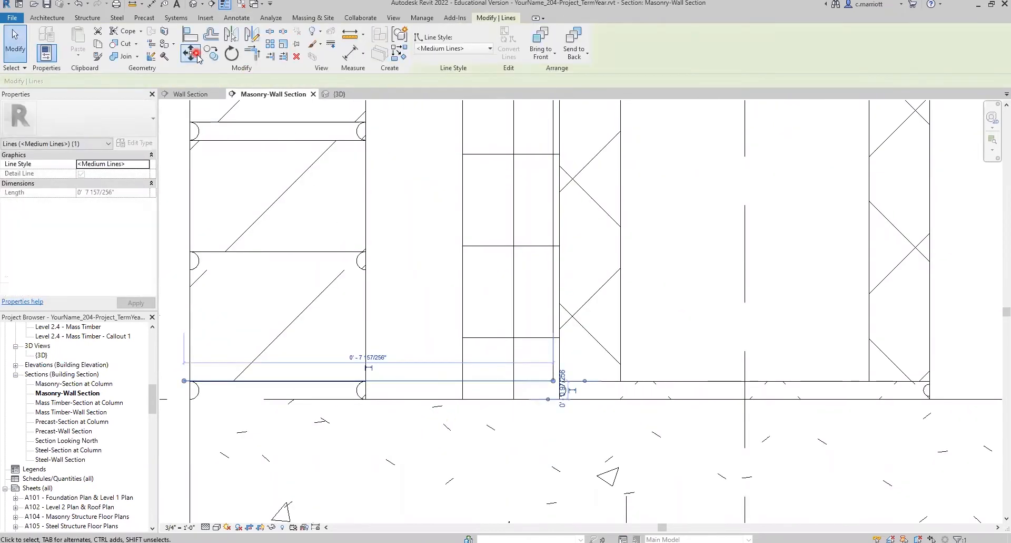
{"action": "left_click", "coordinate": [410, 243]}
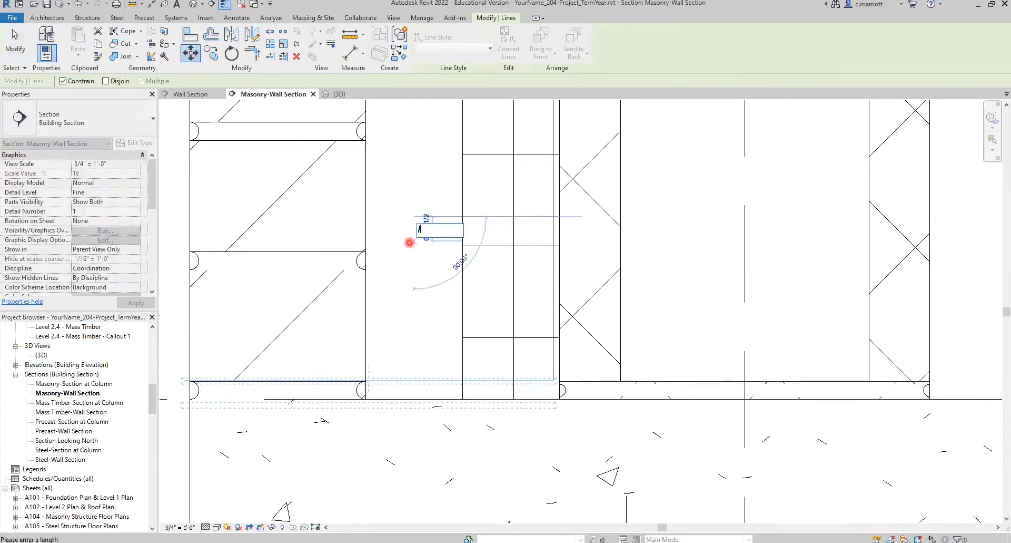
{"action": "type", "text": "/16"}
{"action": "key", "text": "Return"}
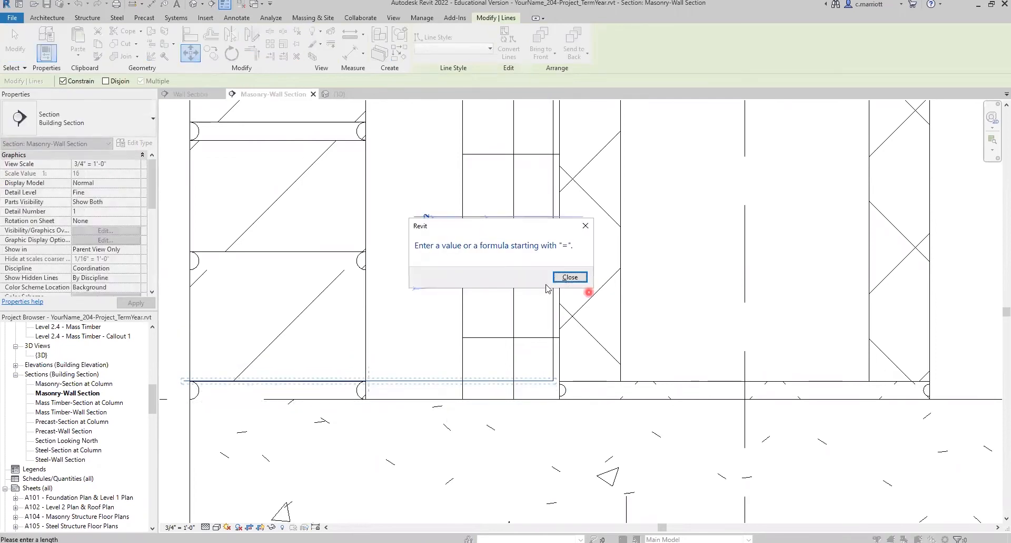
{"action": "left_click", "coordinate": [570, 276]}
{"action": "type", "text": "\""}
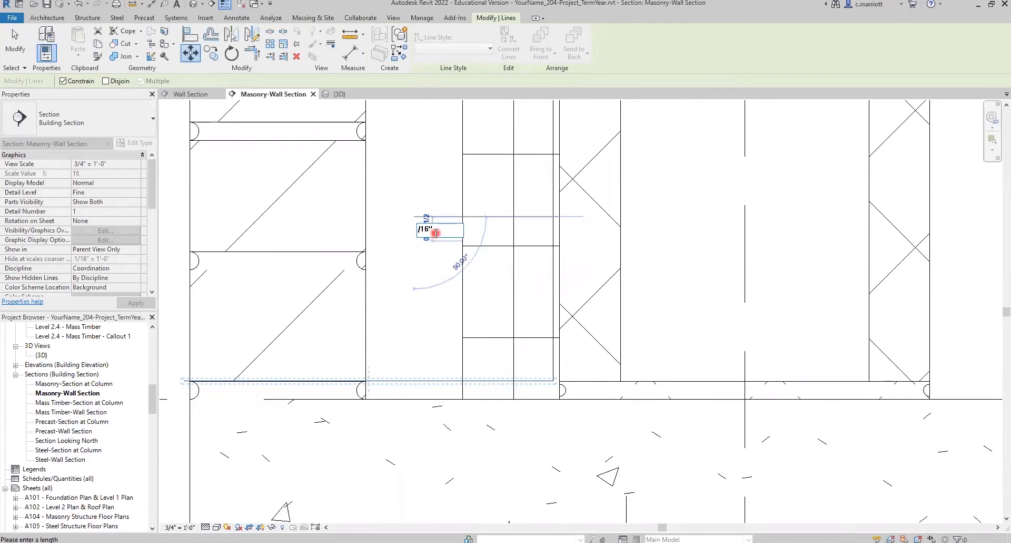
{"action": "key", "text": "Return"}
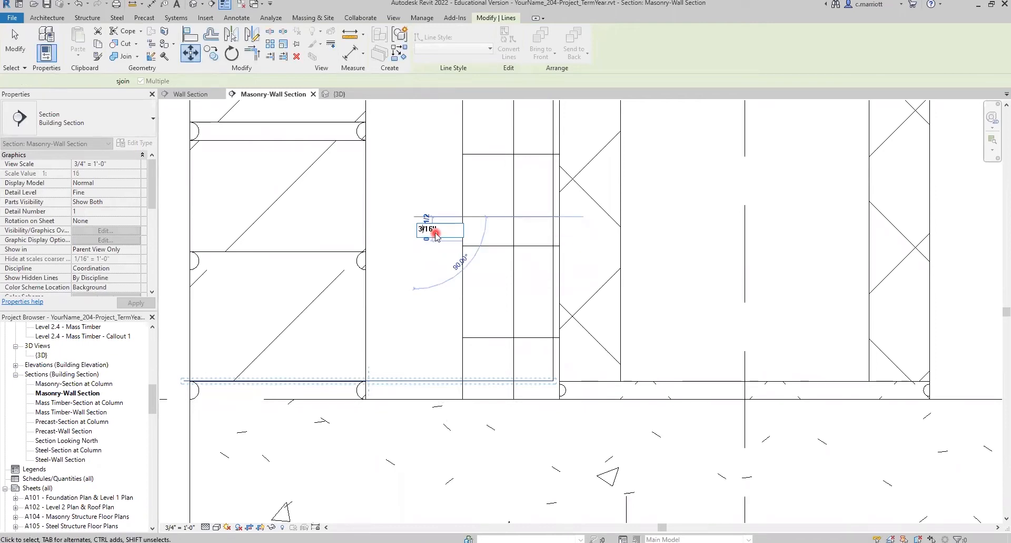
{"action": "middle_click_drag", "start_coordinate": [600, 448], "coordinate": [688, 432]}
{"action": "scroll", "coordinate": [685, 426], "scroll_direction": "up", "scroll_amount": 1}
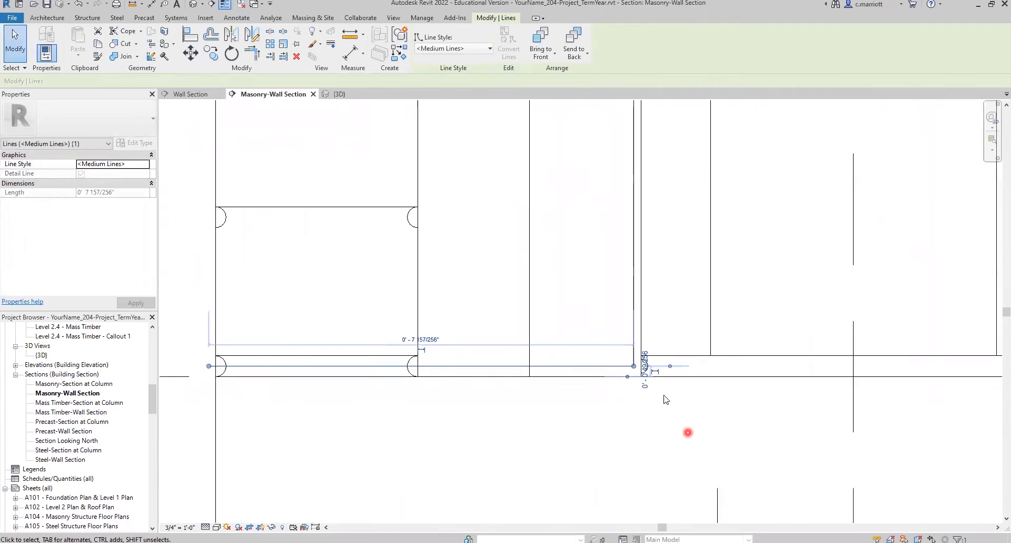
{"action": "key", "text": "Escape"}
Draw a detail line about 1/2" long sloping down and outward at 45° from the bottom line's outer end at the brick face.
{"action": "scroll", "coordinate": [643, 377], "scroll_direction": "up", "scroll_amount": 1}
{"action": "scroll", "coordinate": [614, 376], "scroll_direction": "down", "scroll_amount": 2}
{"action": "scroll", "coordinate": [403, 403], "scroll_direction": "down", "scroll_amount": 3}
{"action": "middle_click_drag", "start_coordinate": [403, 403], "coordinate": [494, 403]}
{"action": "scroll", "coordinate": [376, 415], "scroll_direction": "up", "scroll_amount": 3}
{"action": "scroll", "coordinate": [226, 182], "scroll_direction": "up", "scroll_amount": 1}
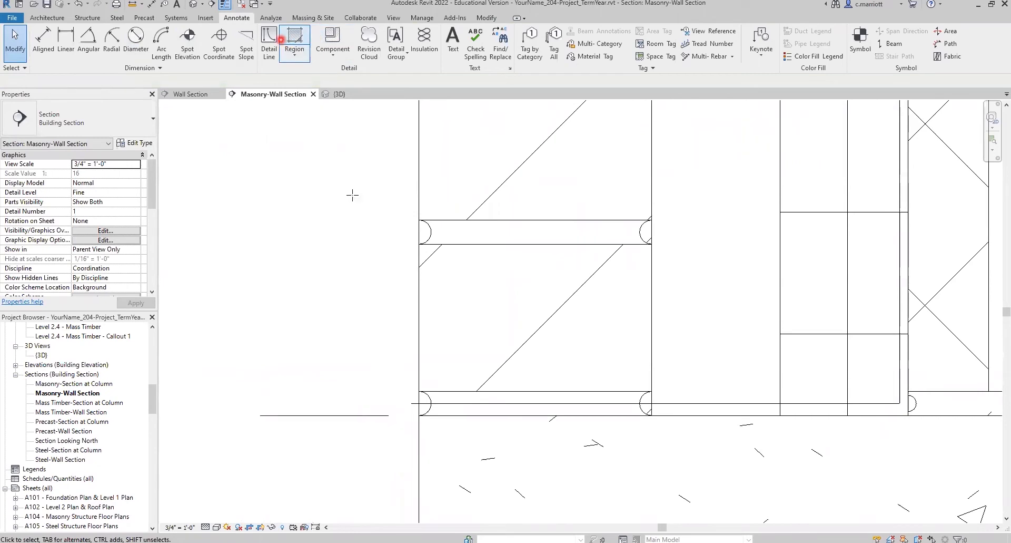
{"action": "left_click", "coordinate": [274, 41]}
{"action": "middle_click_drag", "start_coordinate": [410, 405], "coordinate": [486, 282]}
{"action": "left_click", "coordinate": [486, 282]}
{"action": "left_click", "coordinate": [464, 303]}
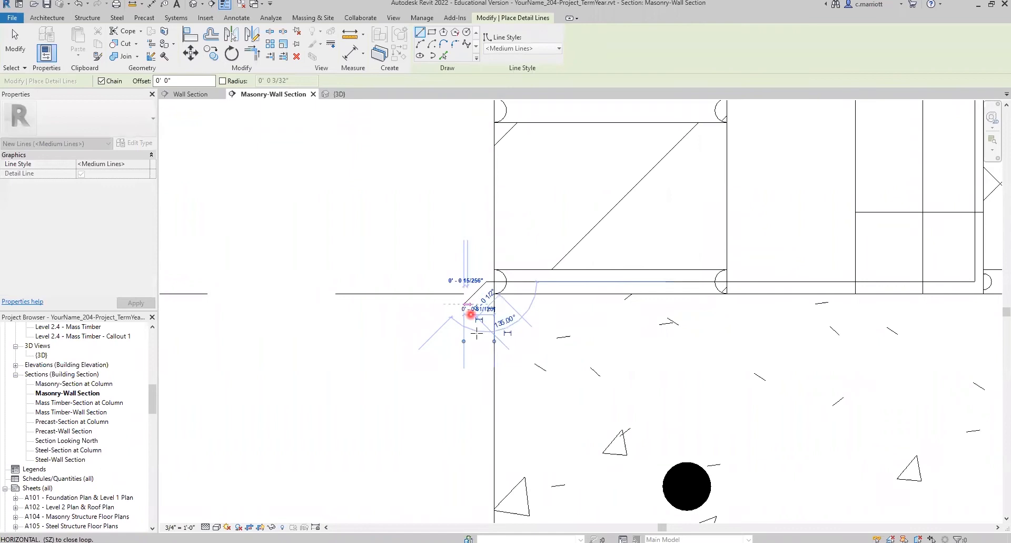
{"action": "key", "text": "Escape"}
{"action": "key", "text": "Escape"}
Switch to the mortar net image results in Chrome and examine the Mortar Net cavity wall illustrations.
{"action": "scroll", "coordinate": [526, 337], "scroll_direction": "down", "scroll_amount": 3}
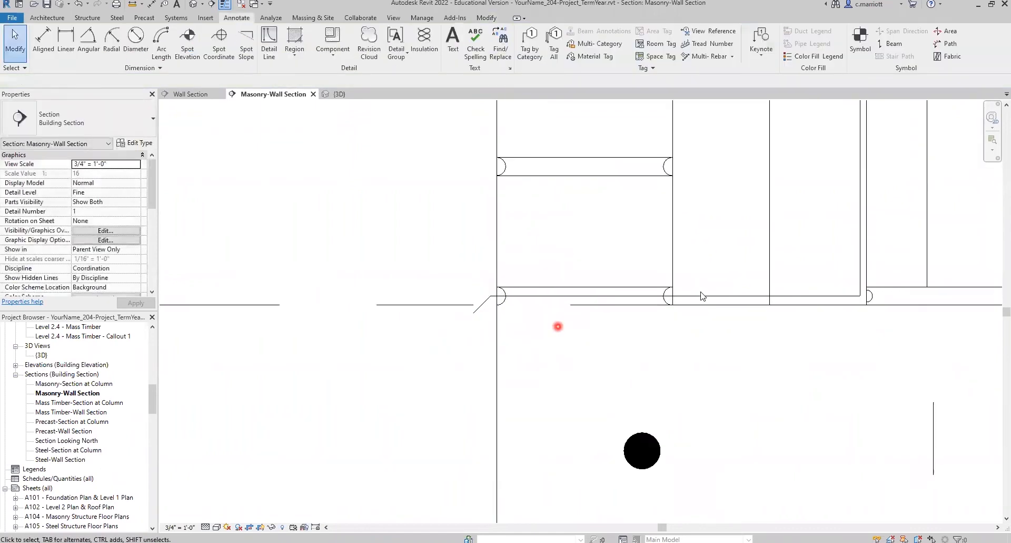
{"action": "scroll", "coordinate": [729, 239], "scroll_direction": "down", "scroll_amount": 2}
{"action": "scroll", "coordinate": [785, 131], "scroll_direction": "up", "scroll_amount": 2}
{"action": "scroll", "coordinate": [748, 211], "scroll_direction": "down", "scroll_amount": 2}
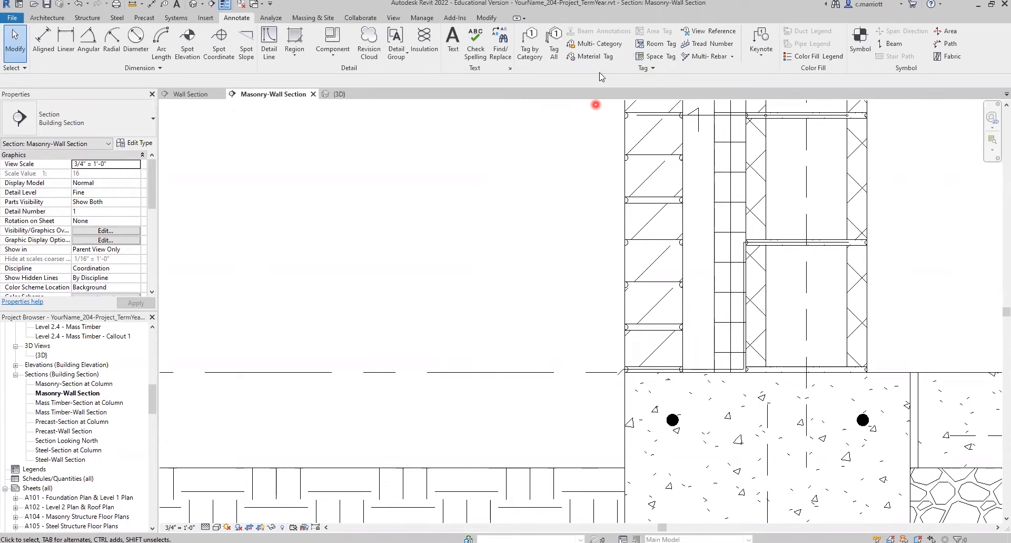
{"action": "left_click", "coordinate": [756, 120]}
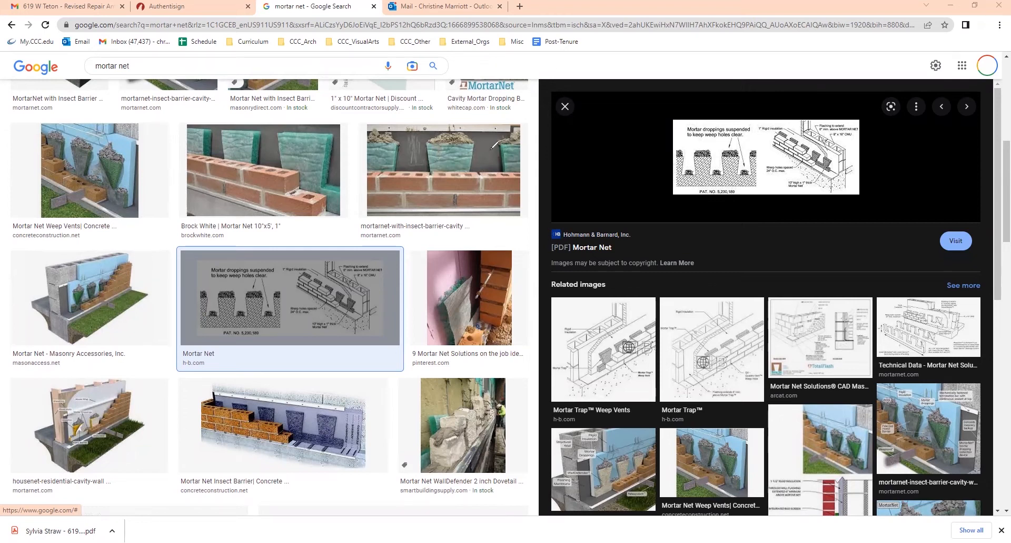
{"action": "key", "text": "k"}
{"action": "key", "text": "k"}
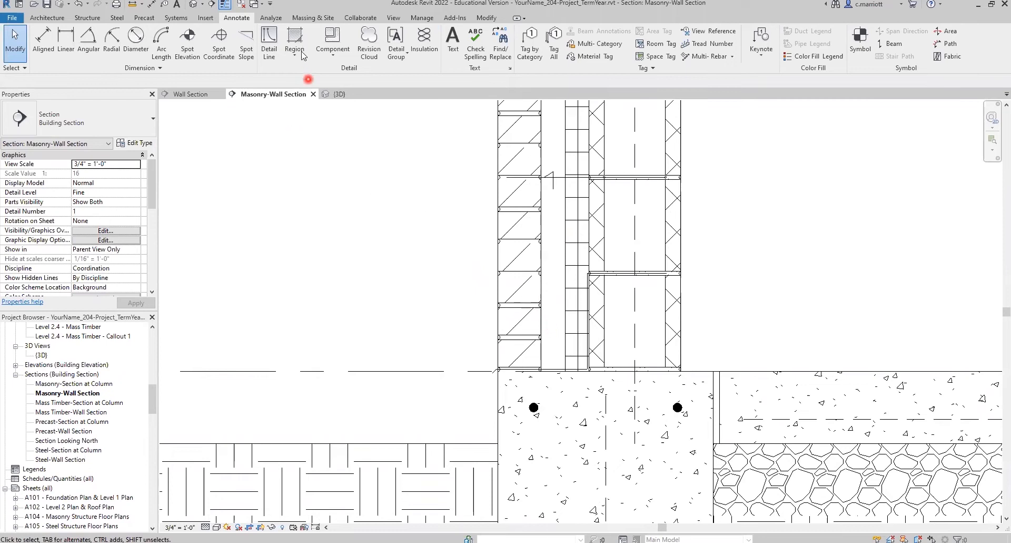
Start a filled region and duplicate its Diagonal Crosshatch type under the name Crosshatch-Small.
{"action": "left_click", "coordinate": [294, 37]}
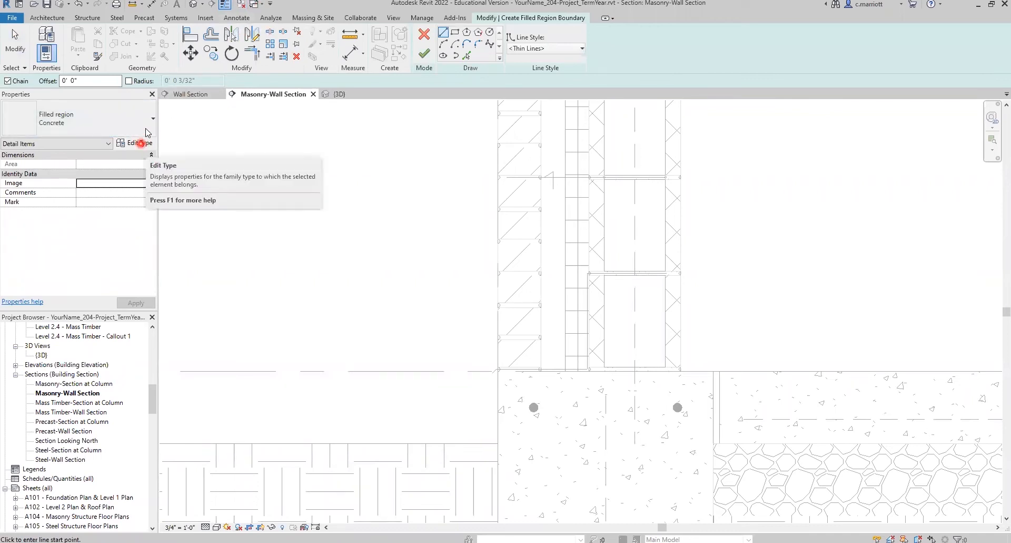
{"action": "left_click", "coordinate": [150, 131]}
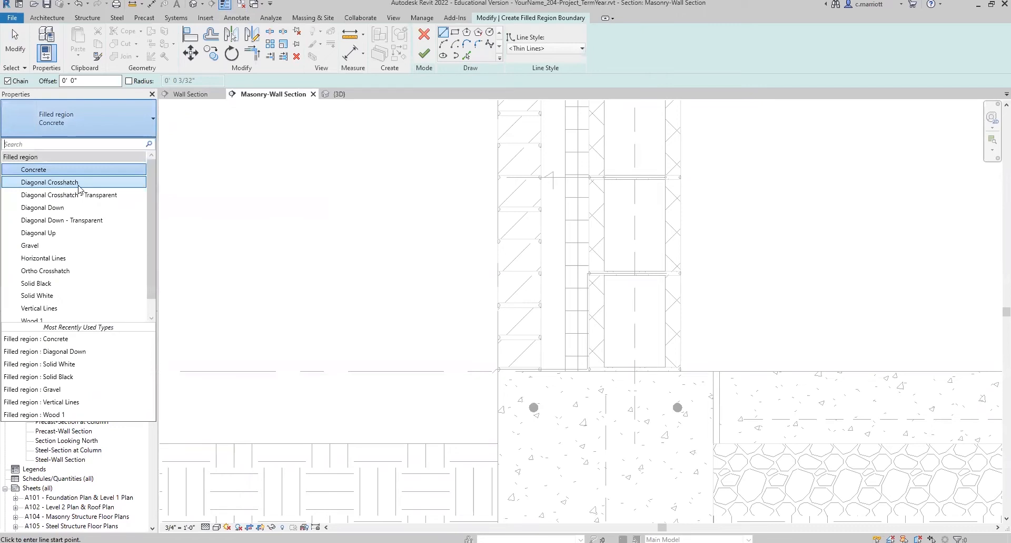
{"action": "left_click", "coordinate": [119, 183]}
{"action": "left_click", "coordinate": [134, 146]}
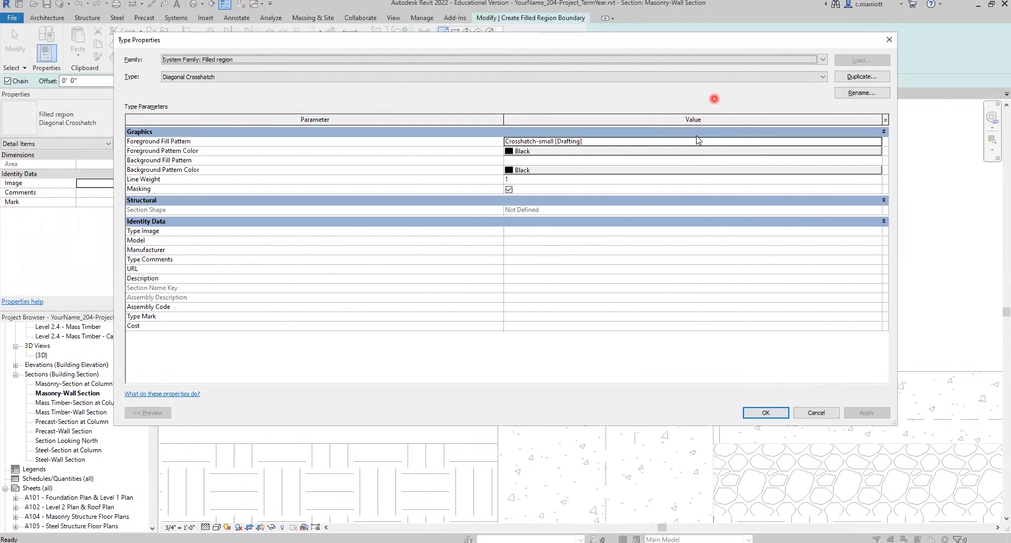
{"action": "left_click", "coordinate": [860, 76]}
{"action": "left_click", "coordinate": [536, 316]}
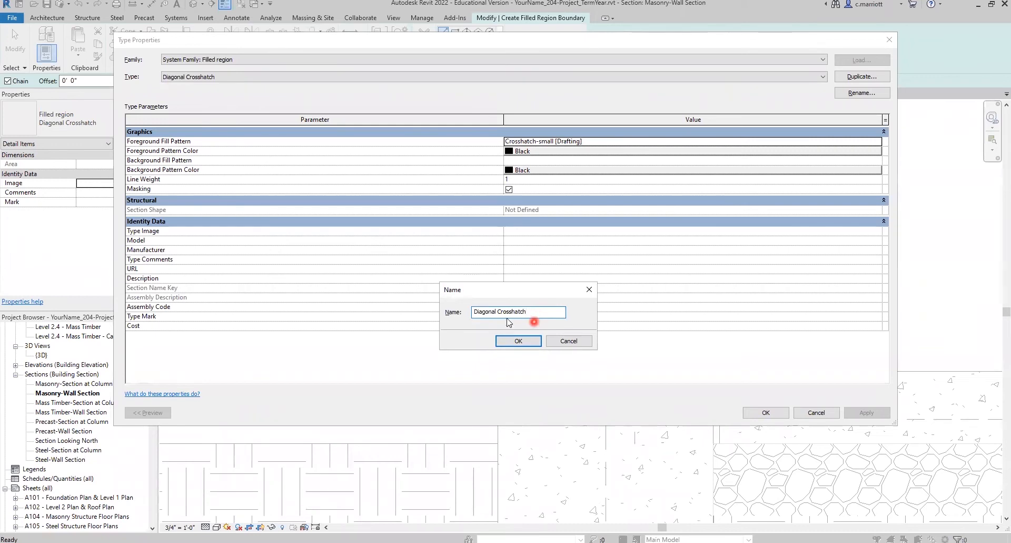
{"action": "left_click_drag", "start_coordinate": [498, 312], "coordinate": [410, 330]}
{"action": "key", "text": "BackSpace"}
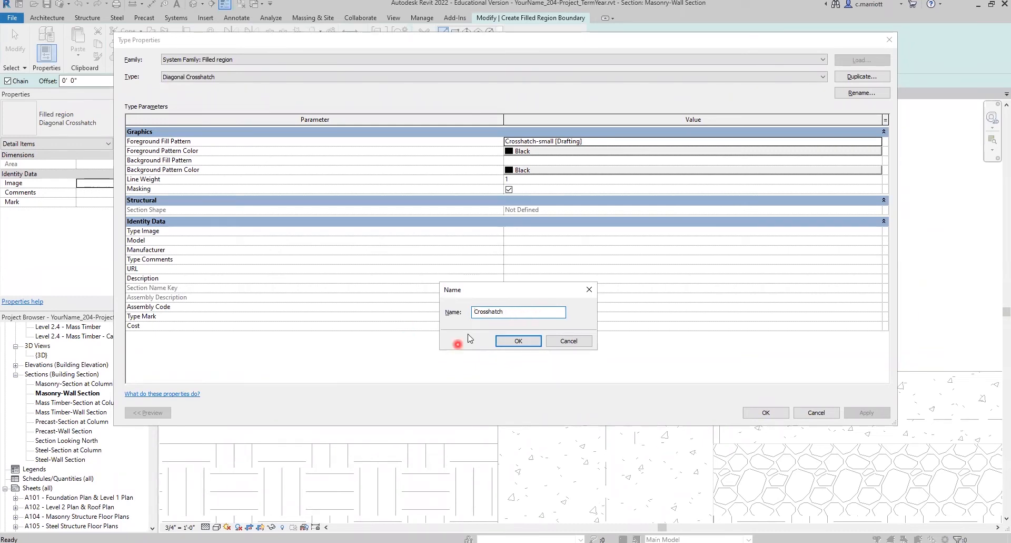
{"action": "type", "text": "-Small"}
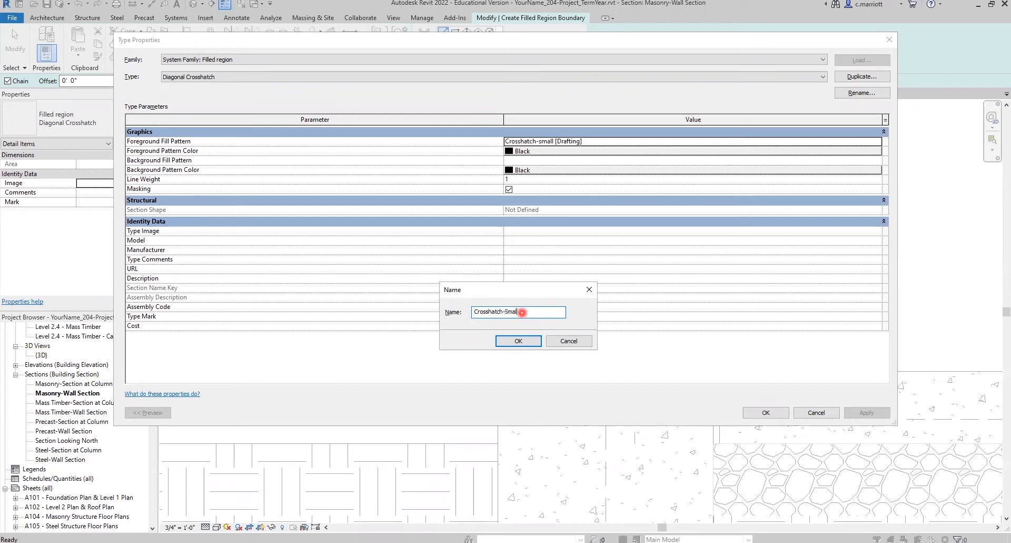
{"action": "left_click", "coordinate": [518, 342]}
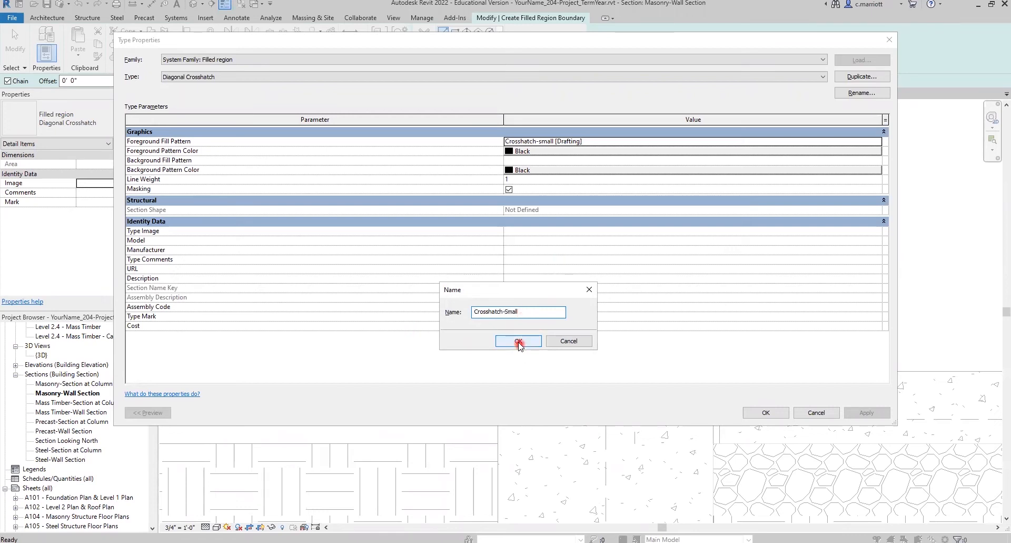
Use the Crosshatch-small drafting pattern as the foreground fill of the Crosshatch-Small type and apply the type settings.
{"action": "left_click", "coordinate": [824, 140]}
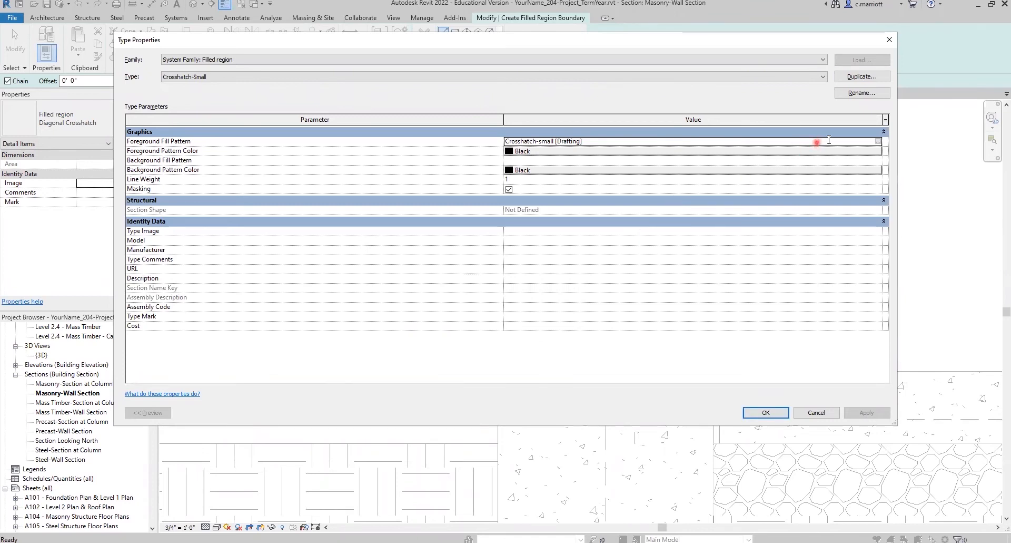
{"action": "left_click", "coordinate": [878, 142]}
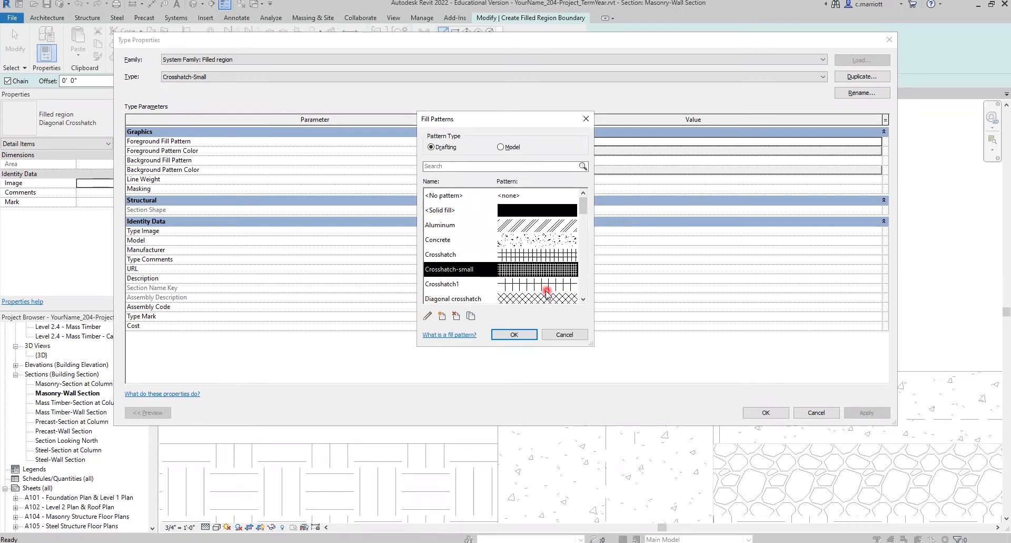
{"action": "left_click", "coordinate": [515, 336]}
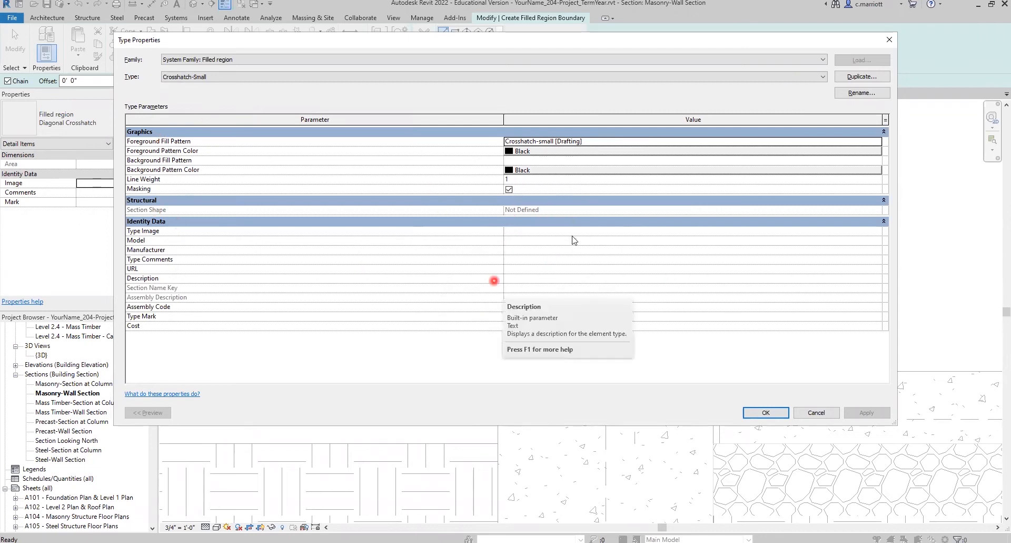
{"action": "left_click", "coordinate": [764, 418]}
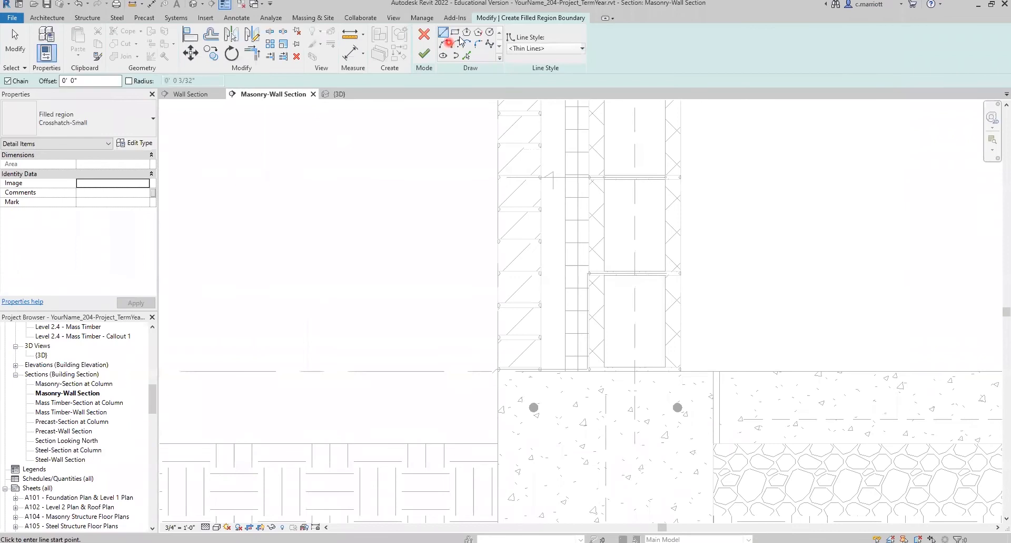
Sketch a rectangular filled region about 2" wide and 3/8" high at the base of the wall cavity and finish it.
{"action": "left_click", "coordinate": [456, 36]}
{"action": "scroll", "coordinate": [537, 366], "scroll_direction": "up", "scroll_amount": 4}
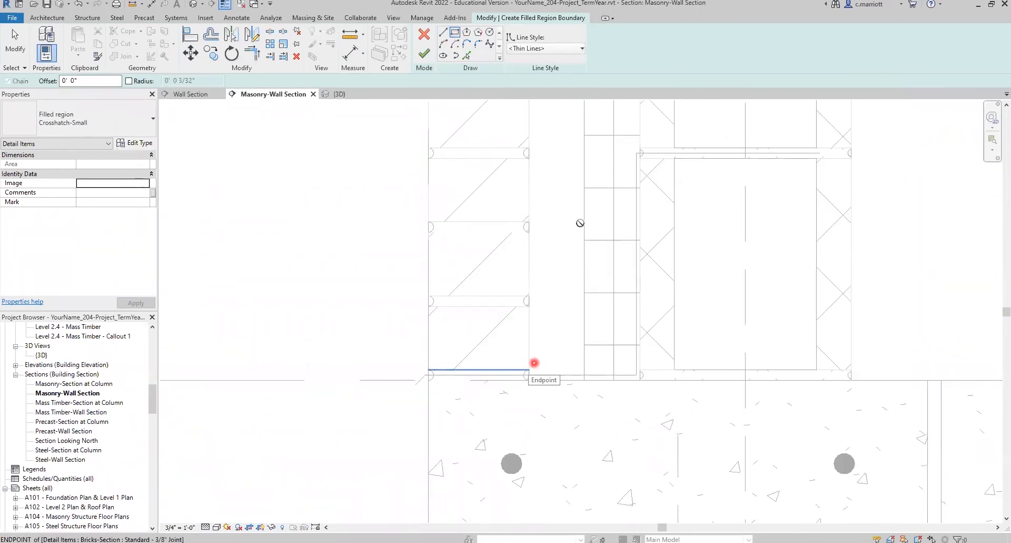
{"action": "left_click", "coordinate": [533, 366]}
{"action": "scroll", "coordinate": [559, 287], "scroll_direction": "down", "scroll_amount": 4}
{"action": "middle_click_drag", "start_coordinate": [541, 262], "coordinate": [491, 360]}
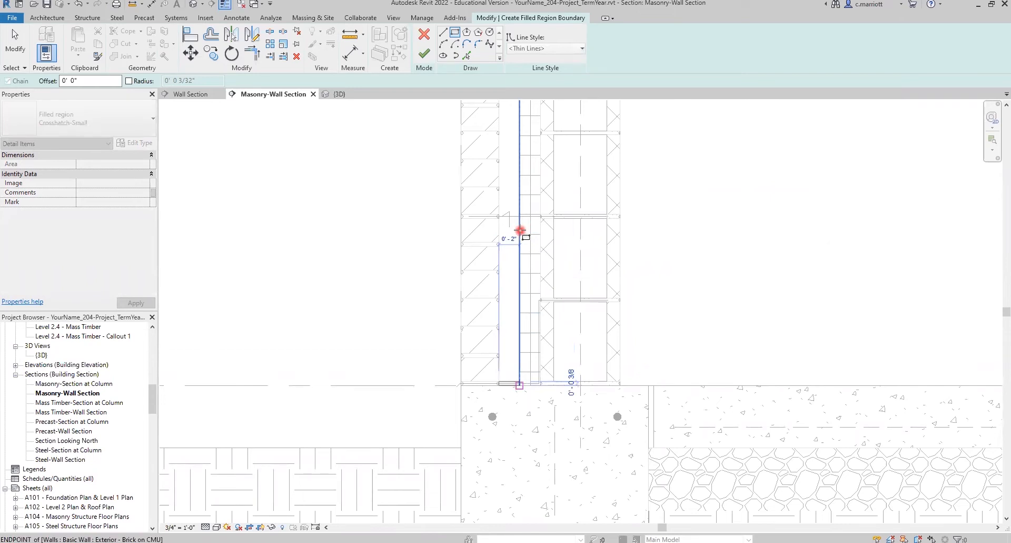
{"action": "left_click", "coordinate": [521, 231]}
{"action": "left_click", "coordinate": [420, 56]}
Stretch the crosshatched region's upper edge up the cavity to about 3 3/16" below the lowest wall tie.
{"action": "scroll", "coordinate": [510, 384], "scroll_direction": "up", "scroll_amount": 5}
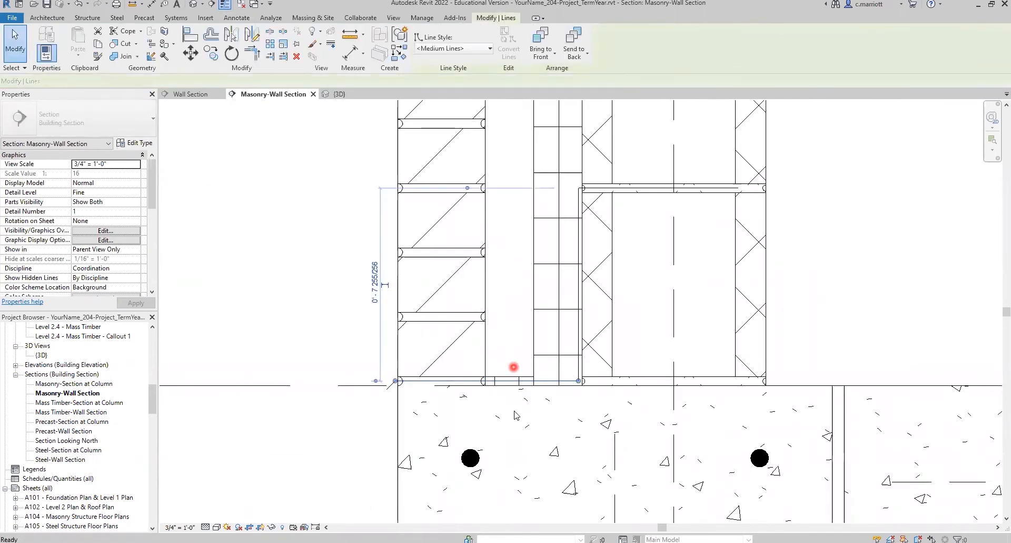
{"action": "scroll", "coordinate": [508, 382], "scroll_direction": "up", "scroll_amount": 4}
{"action": "left_click", "coordinate": [507, 384]}
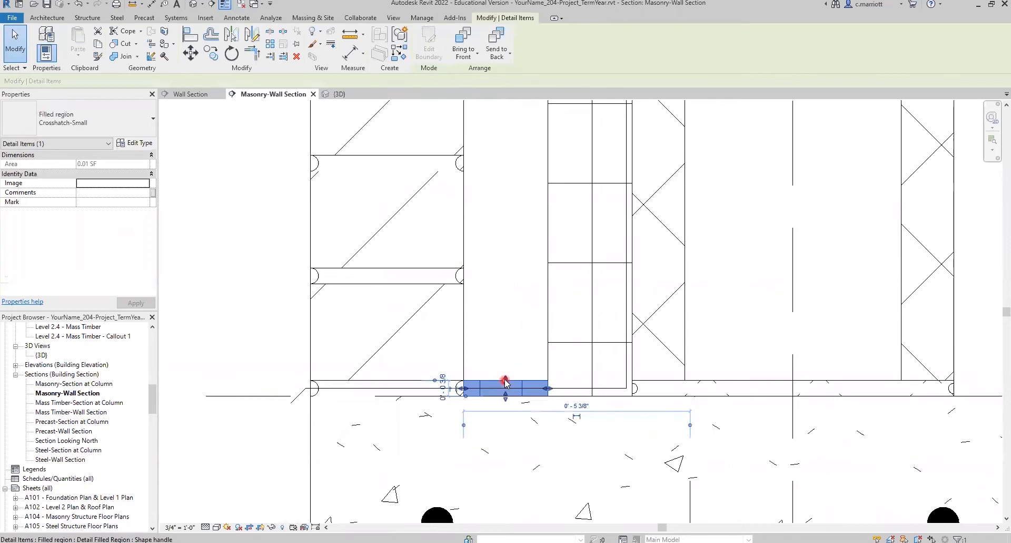
{"action": "left_click_drag", "start_coordinate": [506, 383], "coordinate": [515, 118]}
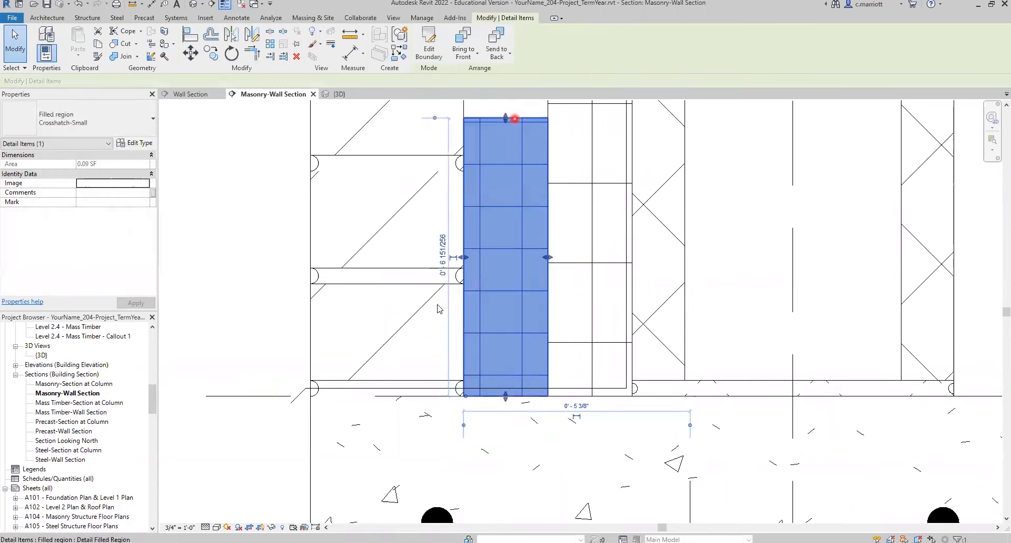
{"action": "scroll", "coordinate": [437, 309], "scroll_direction": "down", "scroll_amount": 4}
{"action": "middle_click_drag", "start_coordinate": [450, 290], "coordinate": [411, 475]}
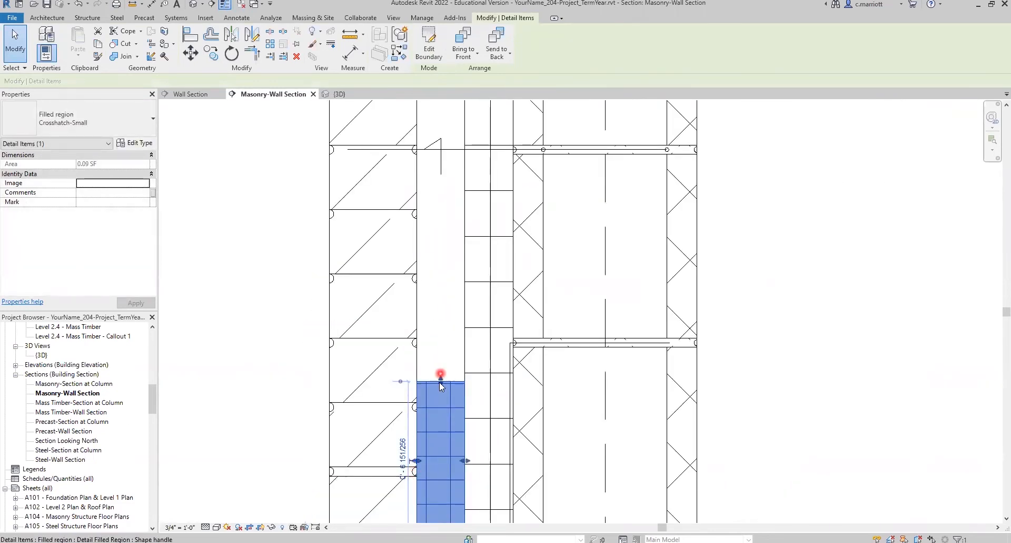
{"action": "left_click_drag", "start_coordinate": [441, 381], "coordinate": [442, 226]}
{"action": "left_click", "coordinate": [372, 314]}
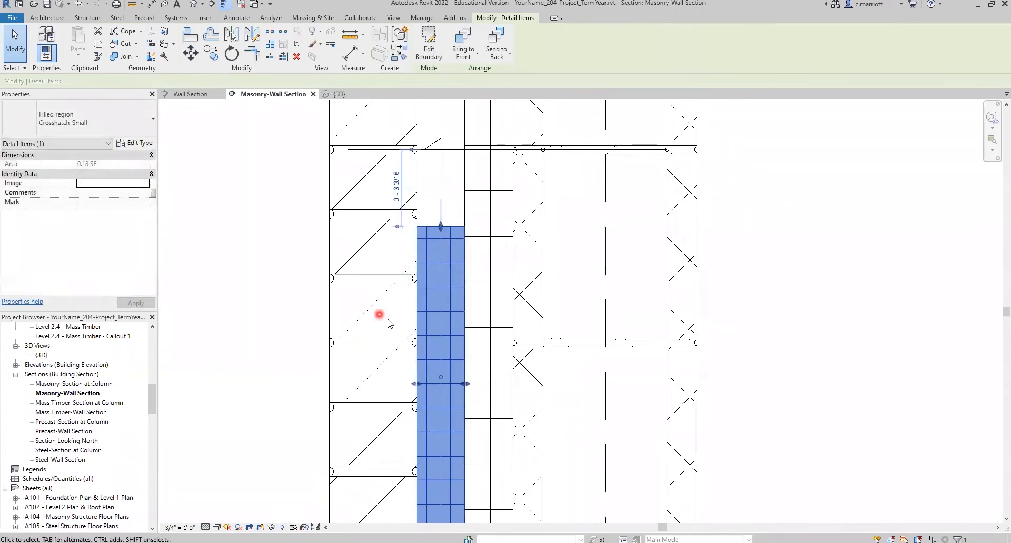
Raise the crosshatched region's lower edge slightly so it sits just above the flashing line at the cavity base.
{"action": "scroll", "coordinate": [466, 359], "scroll_direction": "down", "scroll_amount": 3}
{"action": "scroll", "coordinate": [361, 449], "scroll_direction": "up", "scroll_amount": 2}
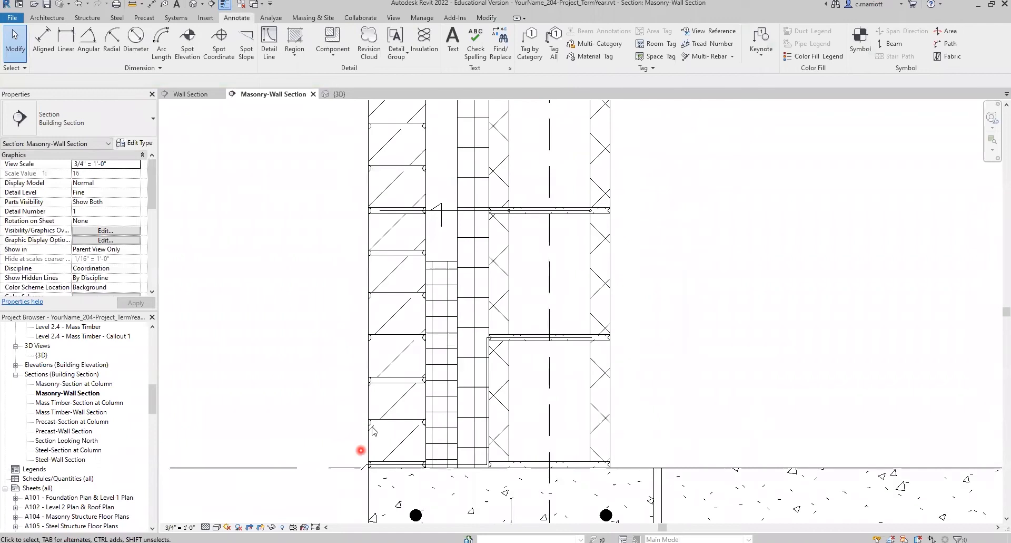
{"action": "scroll", "coordinate": [402, 458], "scroll_direction": "up", "scroll_amount": 3}
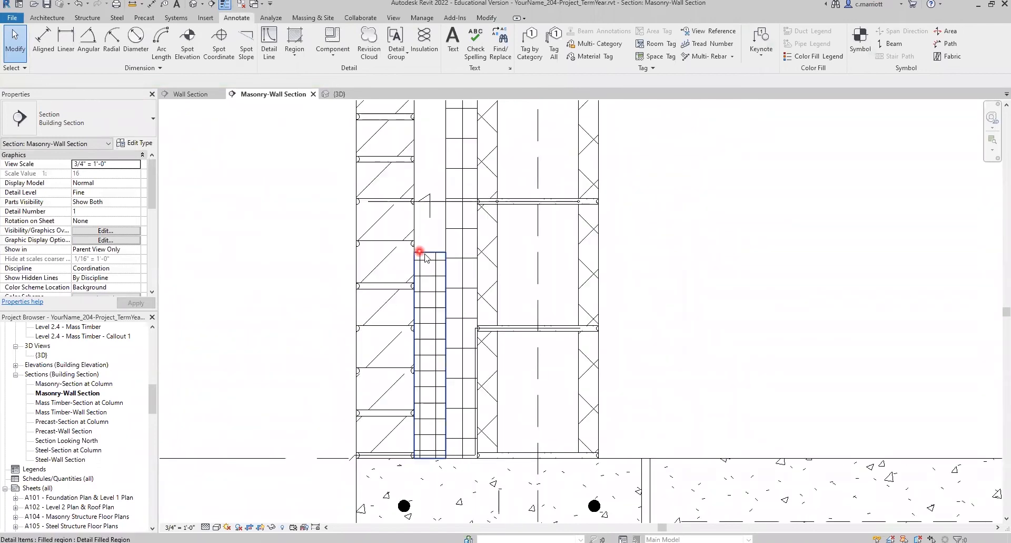
{"action": "left_click", "coordinate": [426, 253]}
{"action": "left_click_drag", "start_coordinate": [431, 445], "coordinate": [430, 452]}
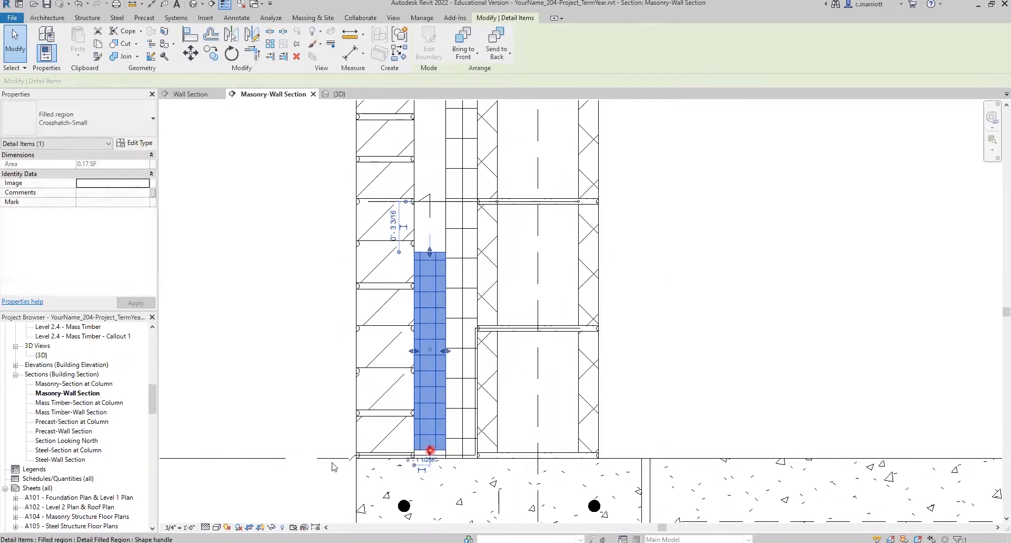
{"action": "left_click", "coordinate": [282, 438]}
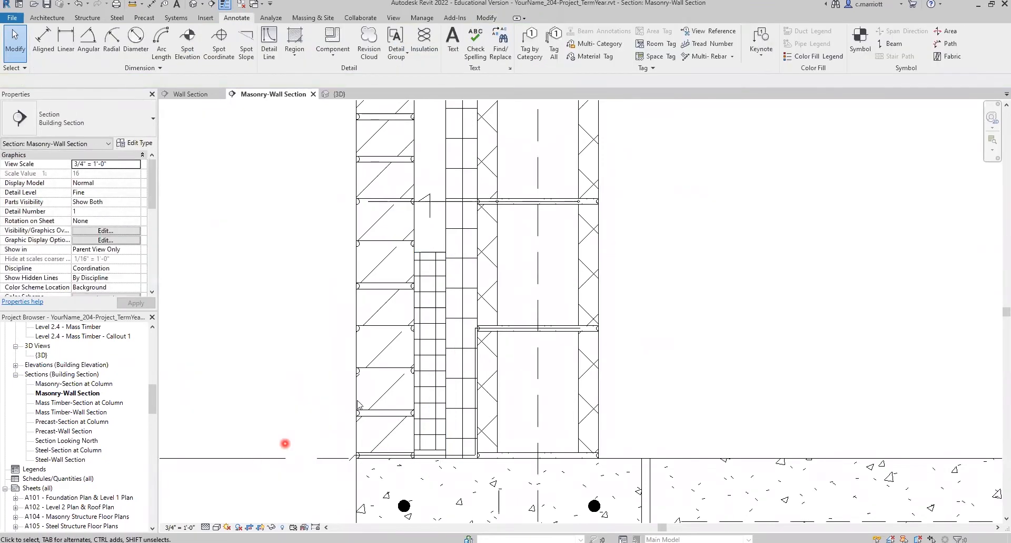
Pull the crosshatched region's side edges in slightly, leaving narrow gaps to the brick and the insulation.
{"action": "scroll", "coordinate": [428, 271], "scroll_direction": "up", "scroll_amount": 3}
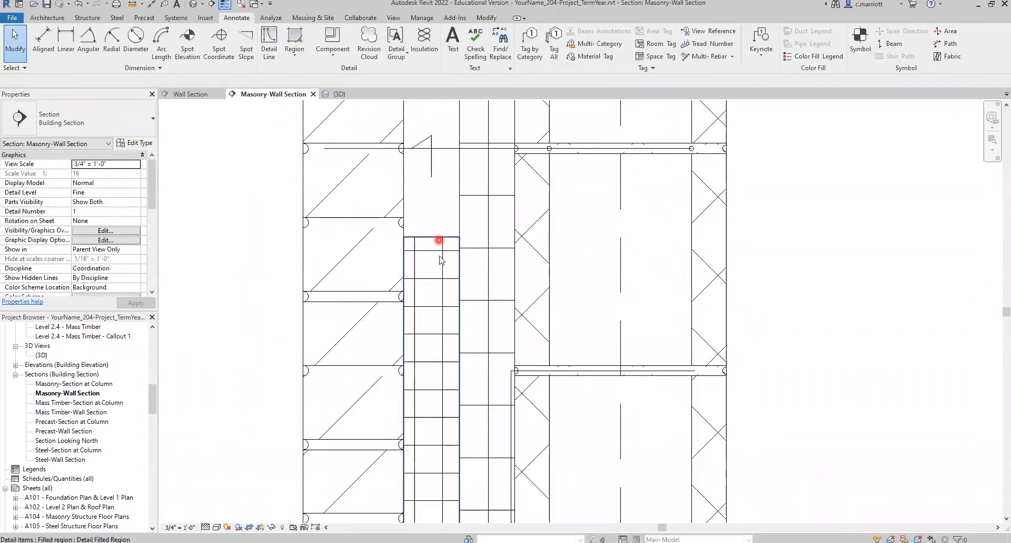
{"action": "left_click", "coordinate": [453, 410]}
{"action": "left_click_drag", "start_coordinate": [452, 411], "coordinate": [406, 410]}
{"action": "left_click", "coordinate": [235, 394]}
Draw a medium horizontal detail line 1' 3 1/4" long just below the parapet cap, from the outer brick face to the inner CMU face.
{"action": "scroll", "coordinate": [271, 389], "scroll_direction": "down", "scroll_amount": 3}
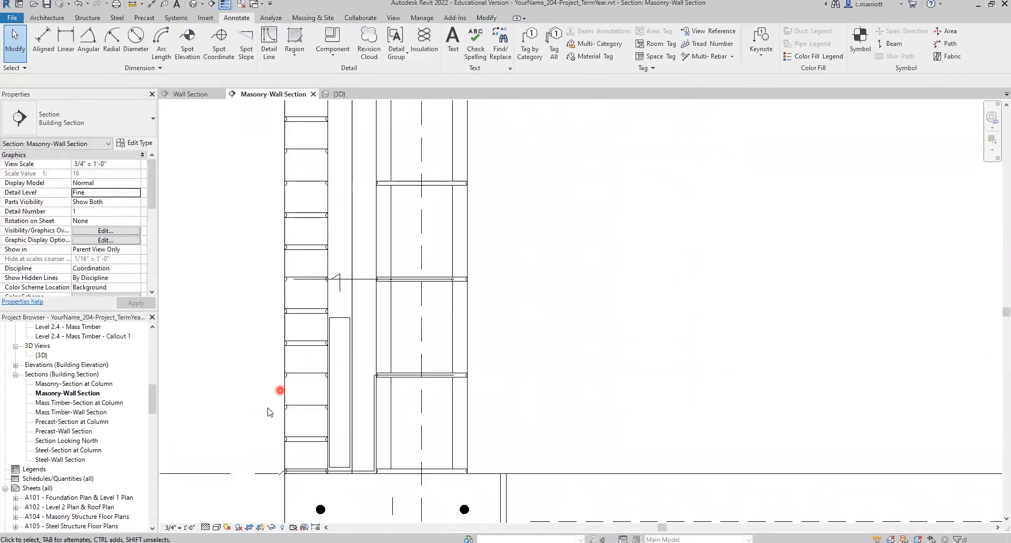
{"action": "middle_click_drag", "start_coordinate": [262, 423], "coordinate": [287, 408]}
{"action": "scroll", "coordinate": [288, 408], "scroll_direction": "down", "scroll_amount": 1}
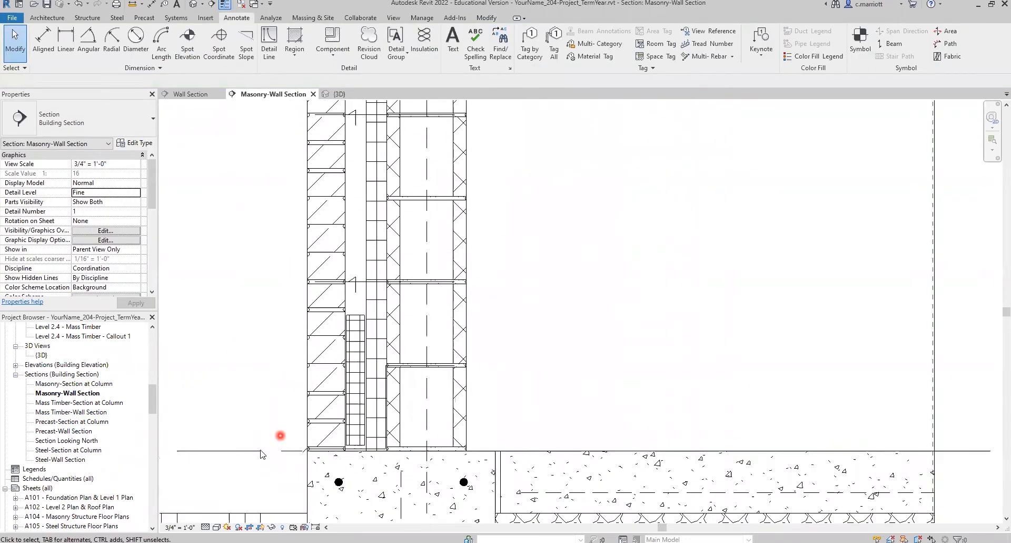
{"action": "middle_click_drag", "start_coordinate": [263, 453], "coordinate": [292, 441]}
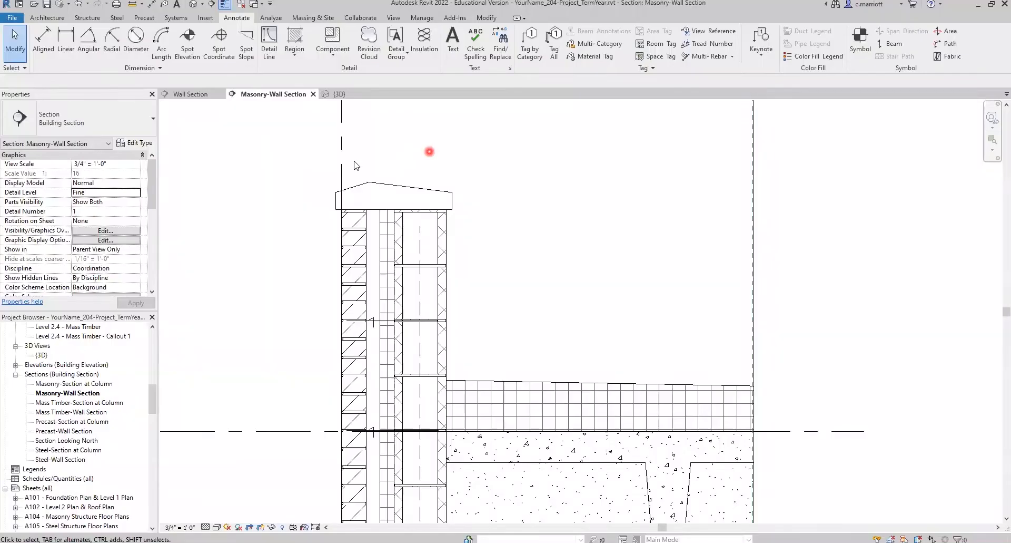
{"action": "scroll", "coordinate": [293, 203], "scroll_direction": "up", "scroll_amount": 1}
{"action": "scroll", "coordinate": [406, 226], "scroll_direction": "up", "scroll_amount": 1}
{"action": "scroll", "coordinate": [448, 207], "scroll_direction": "up", "scroll_amount": 1}
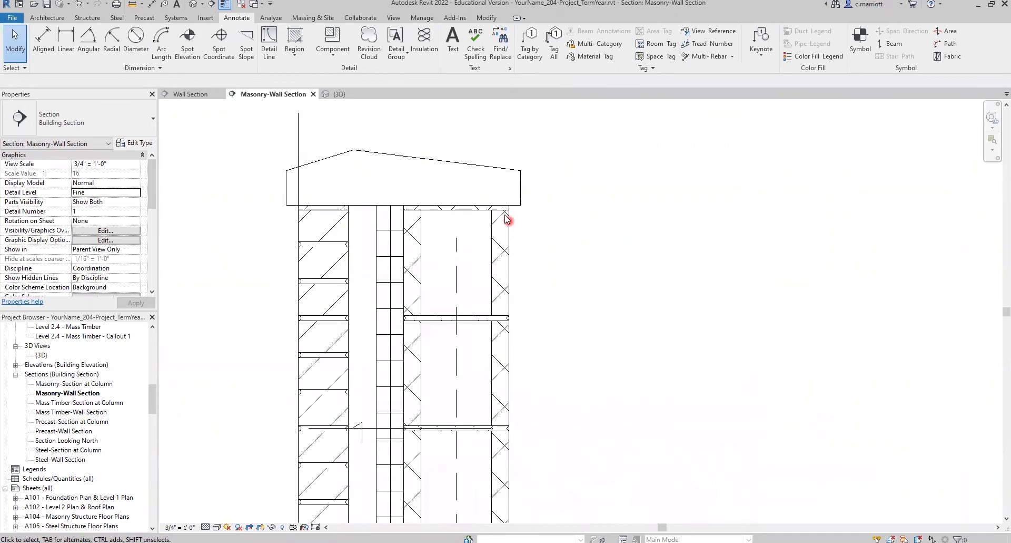
{"action": "scroll", "coordinate": [507, 216], "scroll_direction": "up", "scroll_amount": 1}
{"action": "scroll", "coordinate": [507, 216], "scroll_direction": "up", "scroll_amount": 1}
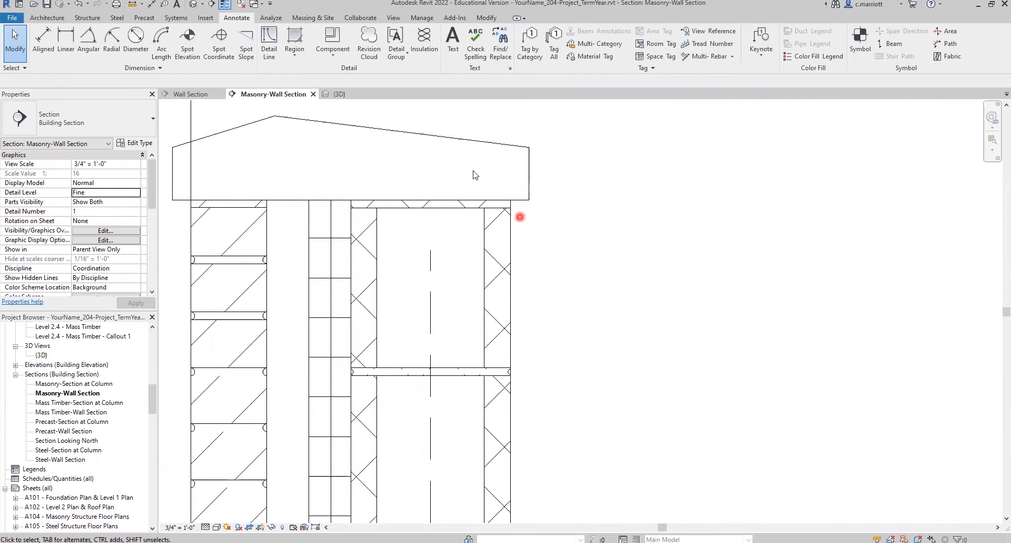
{"action": "left_click", "coordinate": [270, 46]}
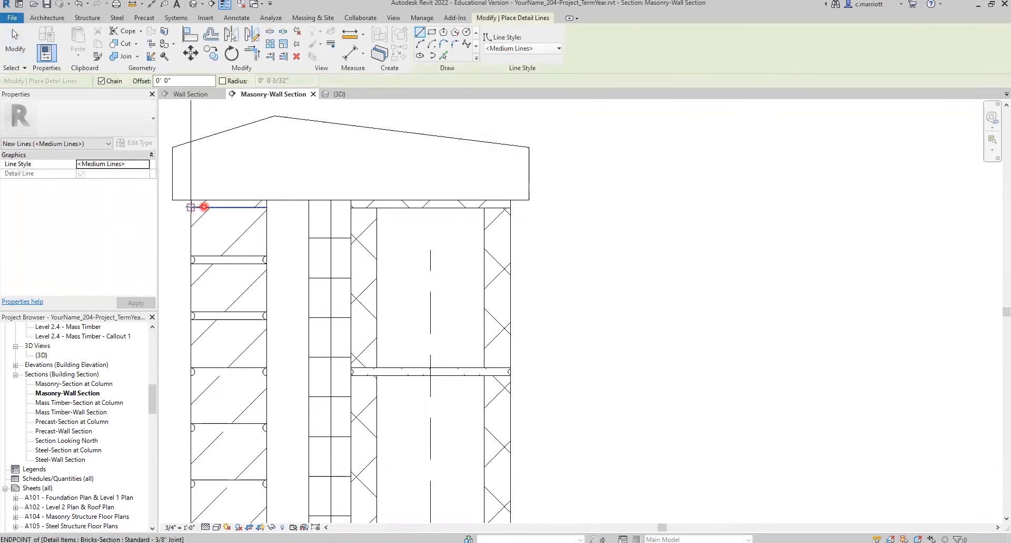
{"action": "left_click", "coordinate": [241, 209]}
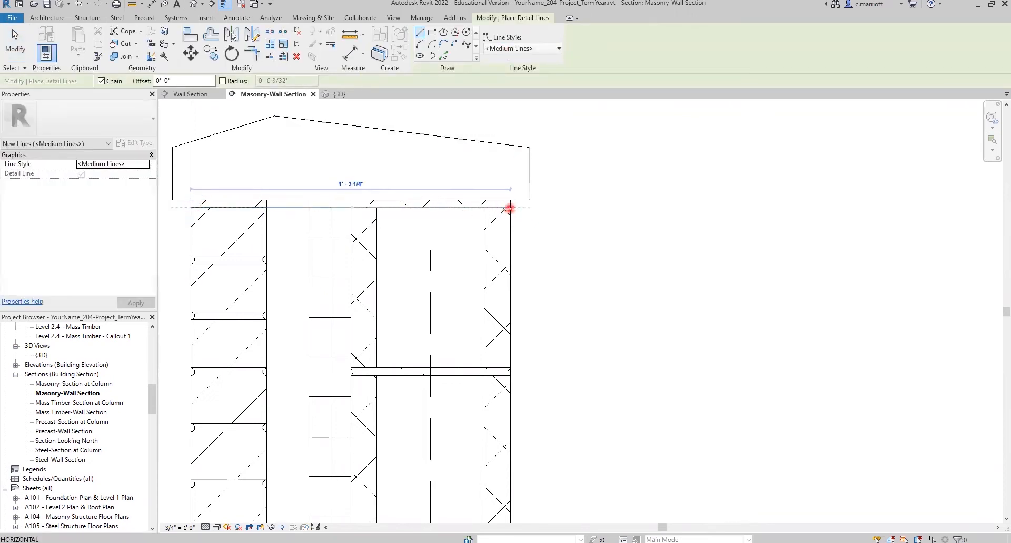
{"action": "left_click", "coordinate": [510, 208]}
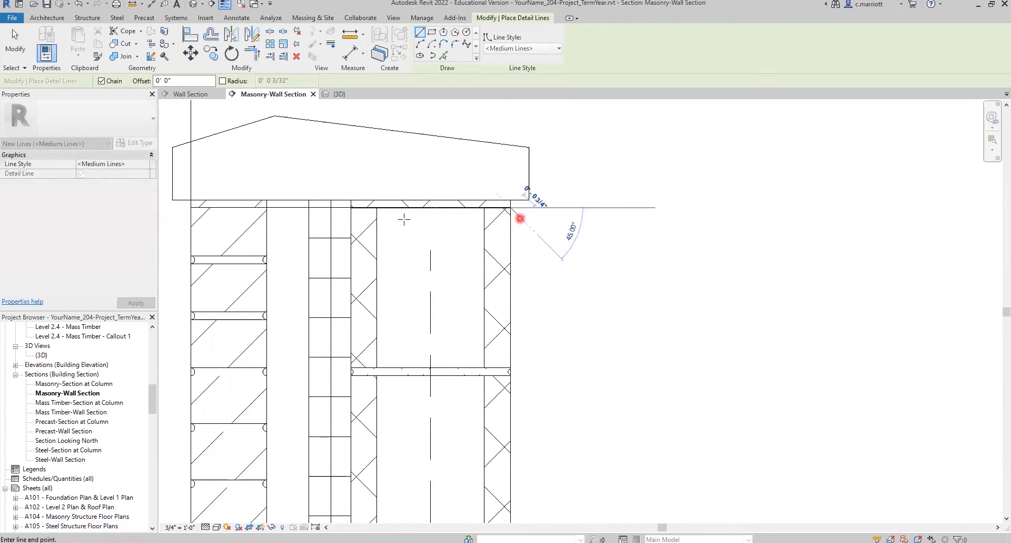
Move the horizontal detail line spanning the wall just below the parapet cap up by 3/16".
{"action": "key", "text": "Escape"}
{"action": "key", "text": "Escape"}
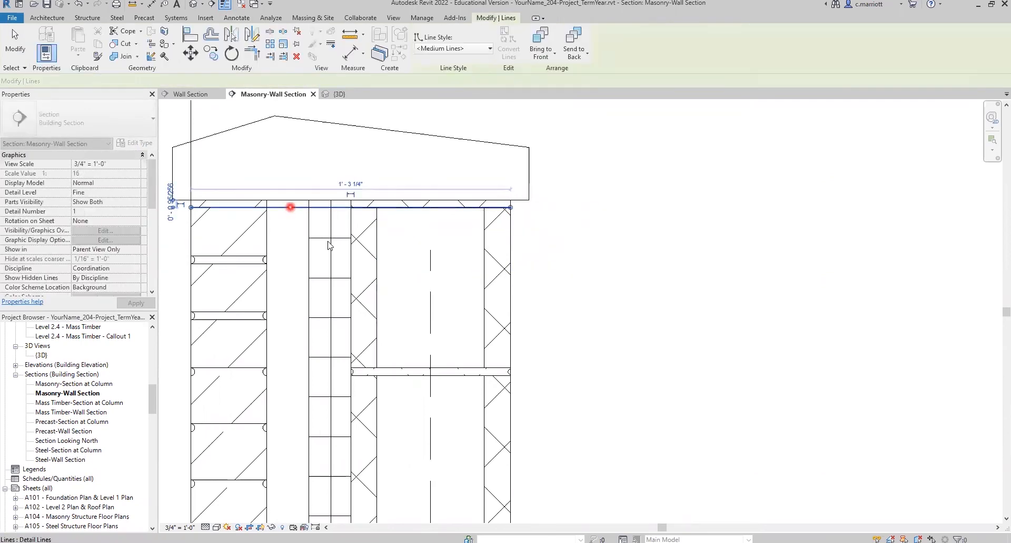
{"action": "left_click", "coordinate": [191, 53]}
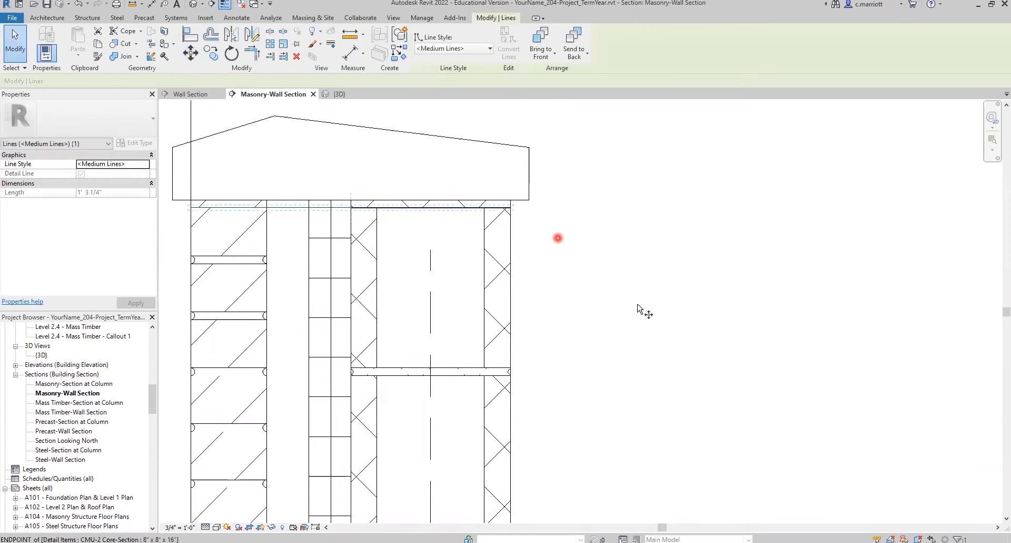
{"action": "left_click", "coordinate": [625, 307]}
{"action": "type", "text": "3/16\""}
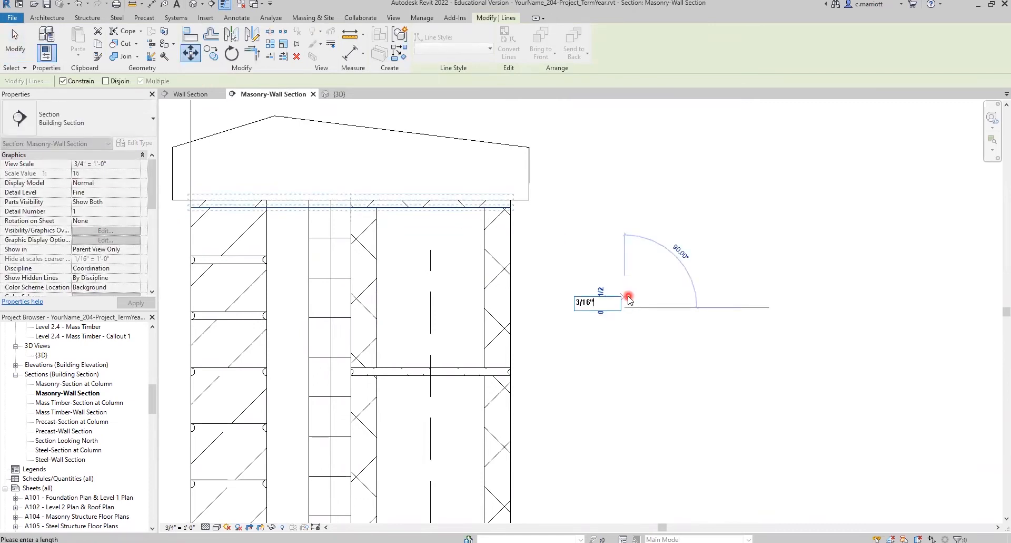
{"action": "key", "text": "Return"}
{"action": "key", "text": "Escape"}
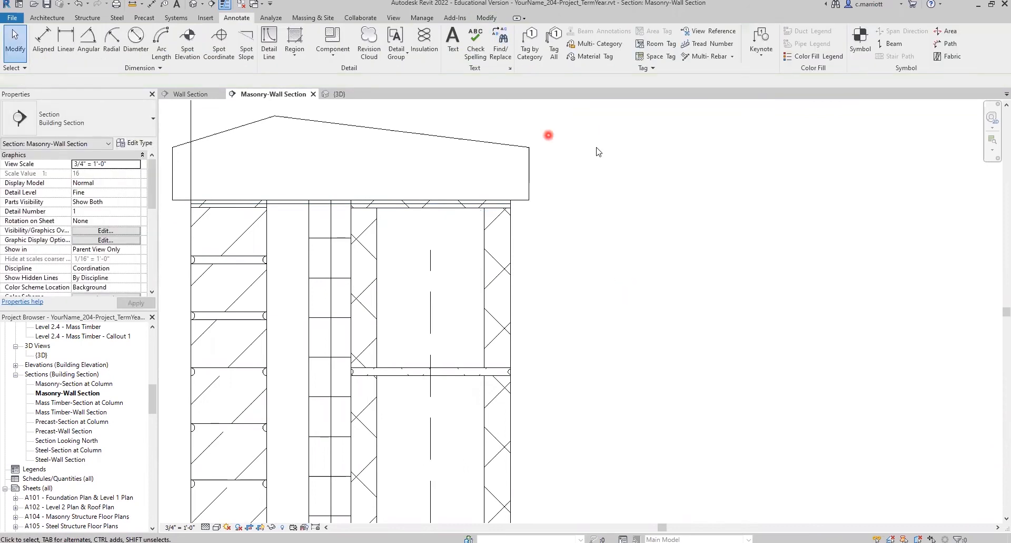
Draw a diagonal detail line about 41/64" long, sloping outward and down at 45° from the horizontal line's end at the brick face.
{"action": "middle_click_drag", "start_coordinate": [406, 293], "coordinate": [557, 309]}
{"action": "scroll", "coordinate": [345, 227], "scroll_direction": "up", "scroll_amount": 1}
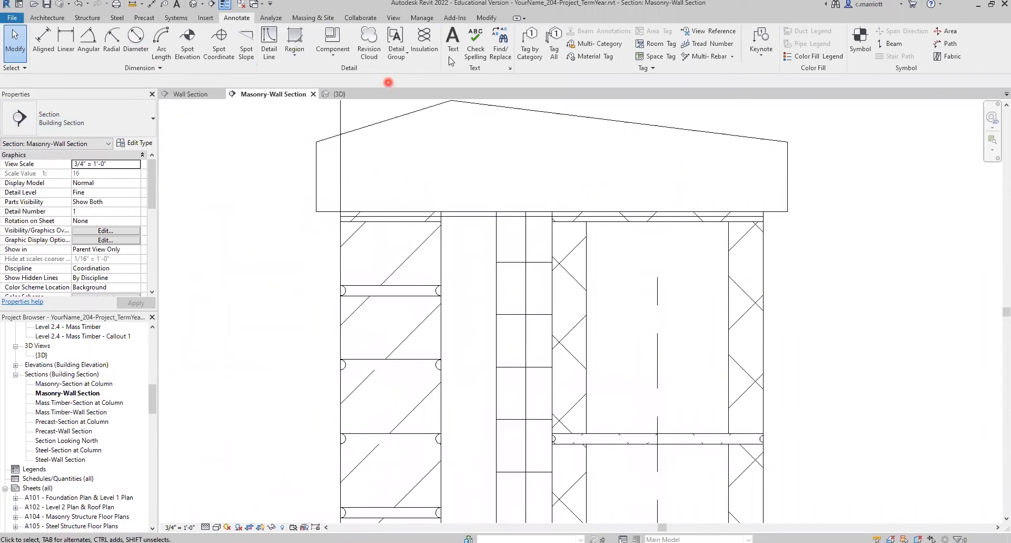
{"action": "left_click", "coordinate": [269, 43]}
{"action": "scroll", "coordinate": [329, 226], "scroll_direction": "up", "scroll_amount": 1}
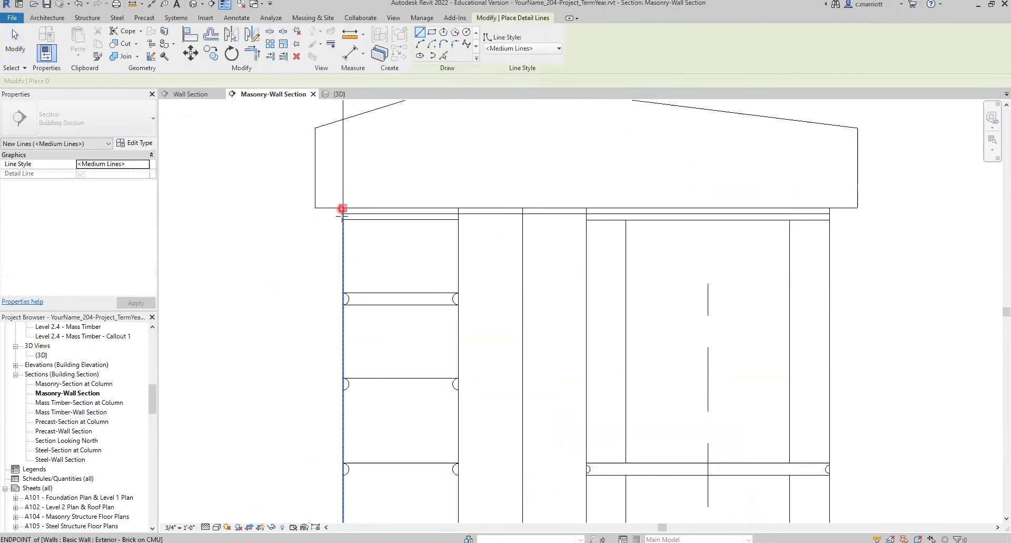
{"action": "left_click", "coordinate": [343, 214]}
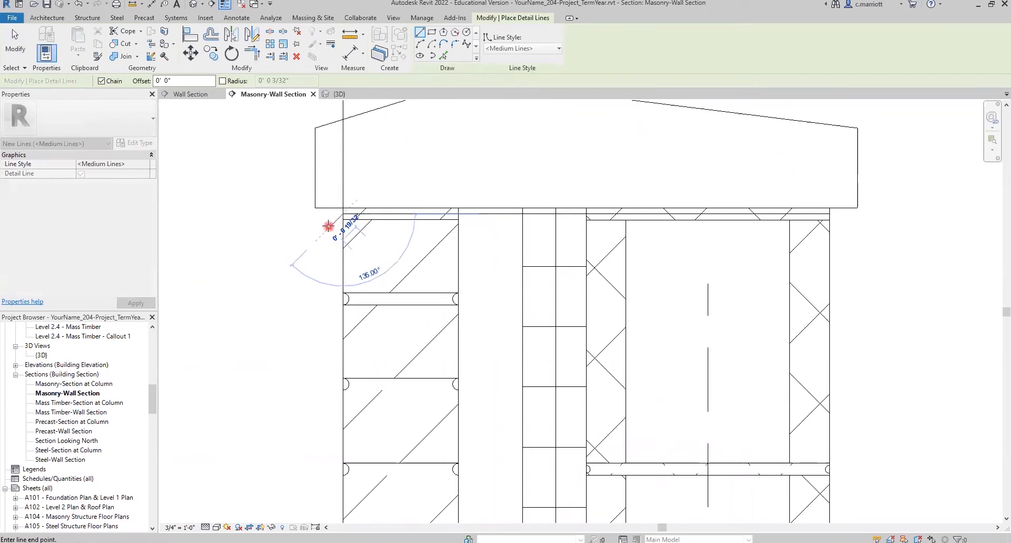
{"action": "left_click", "coordinate": [328, 227]}
{"action": "key", "text": "Escape"}
{"action": "key", "text": "Escape"}
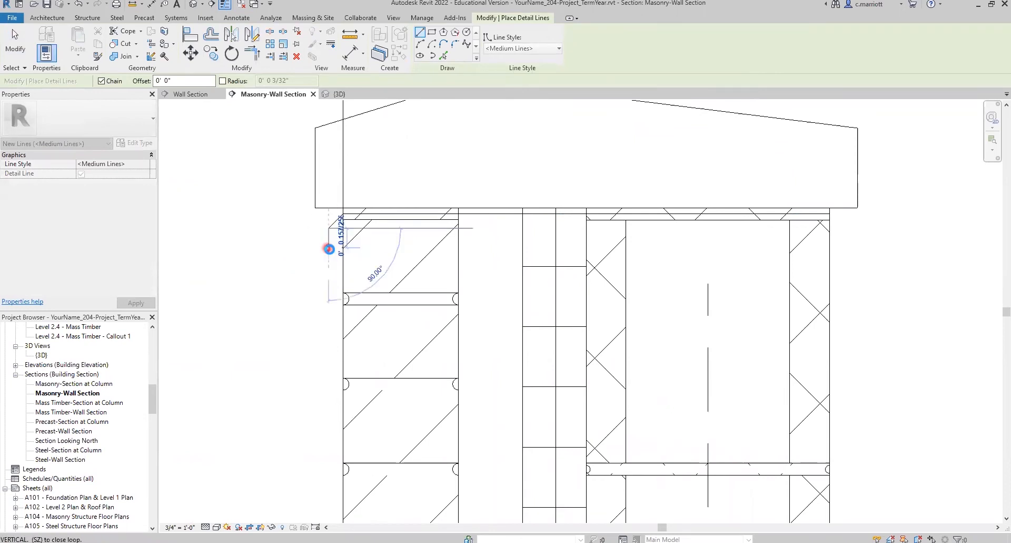
Mirror a copy of the short diagonal line to the CMU face, using the wall's midpoint below the cap as the axis.
{"action": "left_click", "coordinate": [335, 221]}
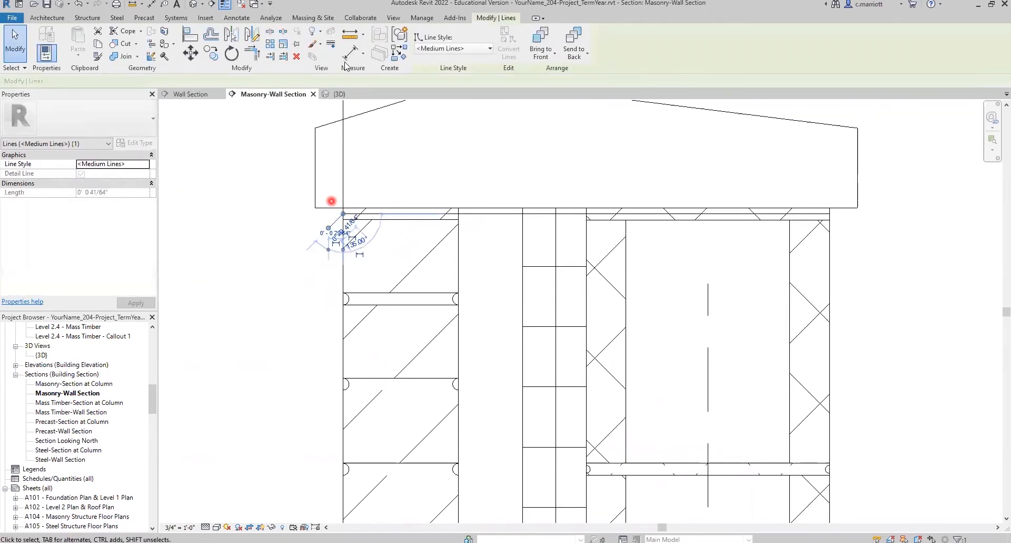
{"action": "left_click", "coordinate": [231, 35]}
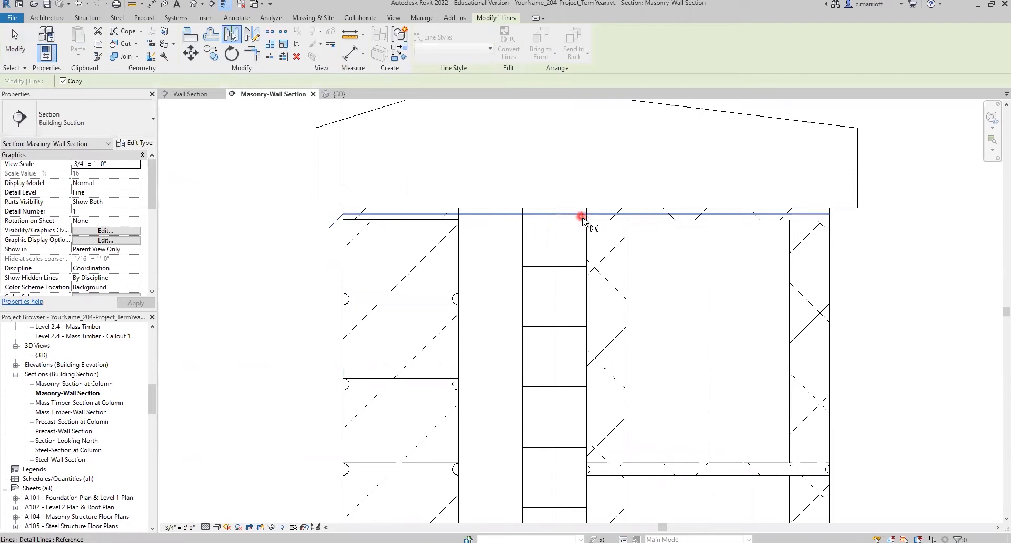
{"action": "scroll", "coordinate": [575, 210], "scroll_direction": "up", "scroll_amount": 2}
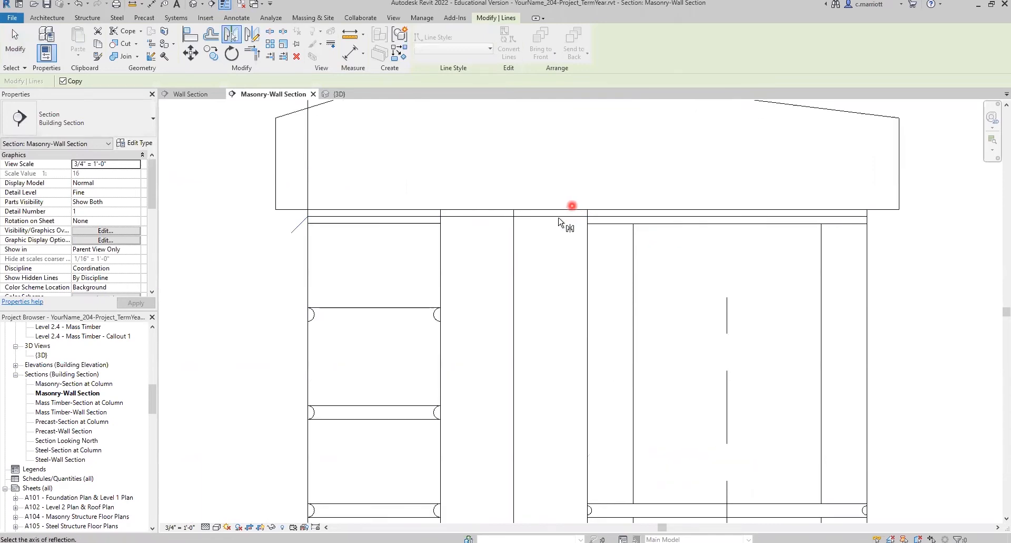
{"action": "left_click", "coordinate": [260, 227]}
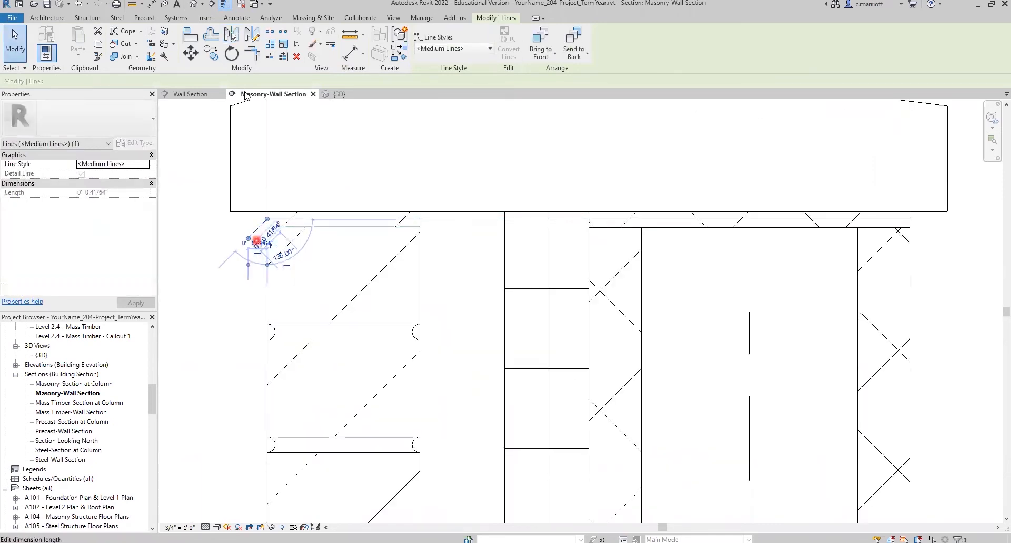
{"action": "left_click", "coordinate": [231, 34]}
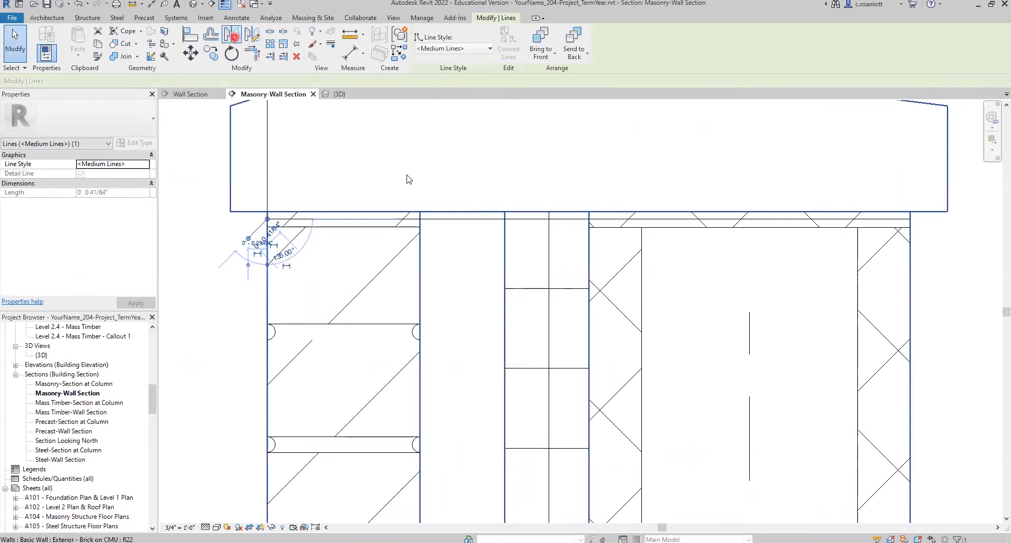
{"action": "left_click", "coordinate": [547, 215]}
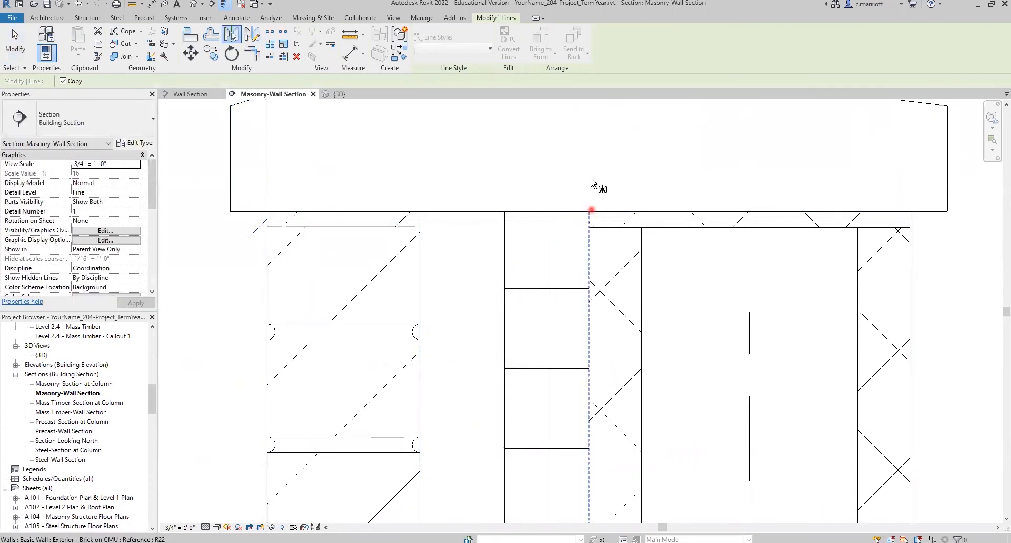
{"action": "left_click", "coordinate": [574, 216]}
{"action": "key", "text": "Escape"}
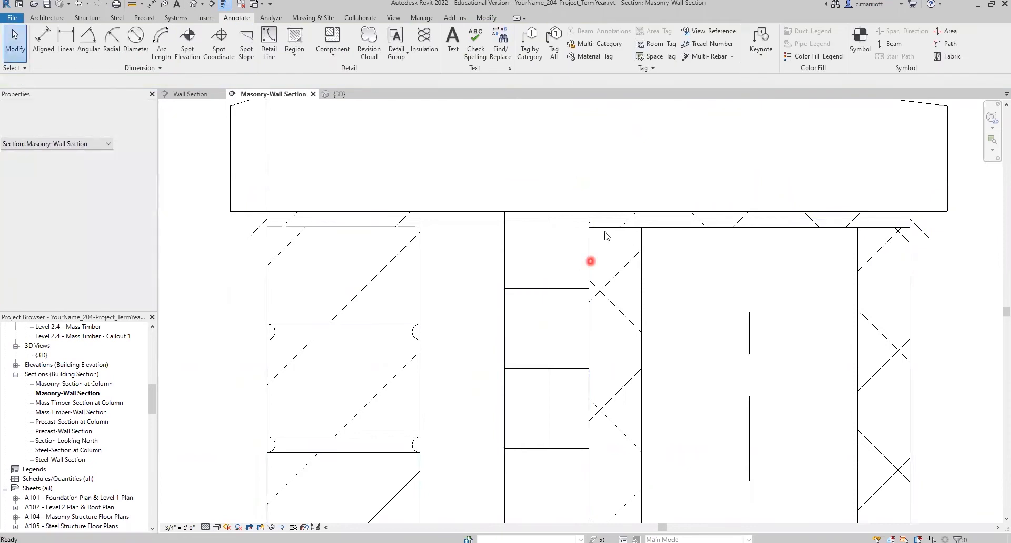
Switch to AutoCAD and examine the parapet's bond beam, rebar and stainless steel pin in the A.6 Wall Section drawing.
{"action": "middle_click_drag", "start_coordinate": [683, 234], "coordinate": [571, 242]}
{"action": "middle_click_drag", "start_coordinate": [603, 302], "coordinate": [686, 282]}
{"action": "scroll", "coordinate": [686, 280], "scroll_direction": "down", "scroll_amount": 2}
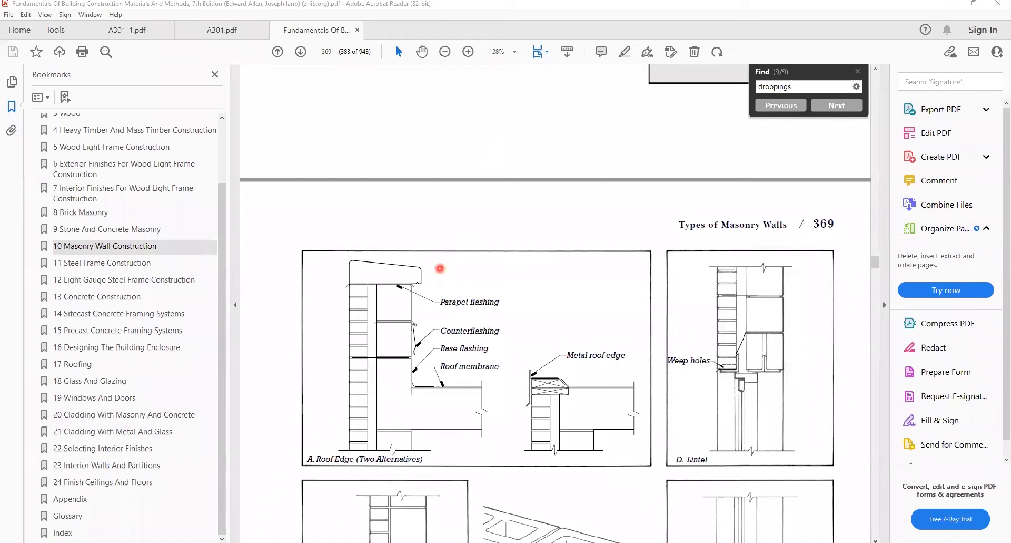
{"action": "key", "text": "alt+Tab"}
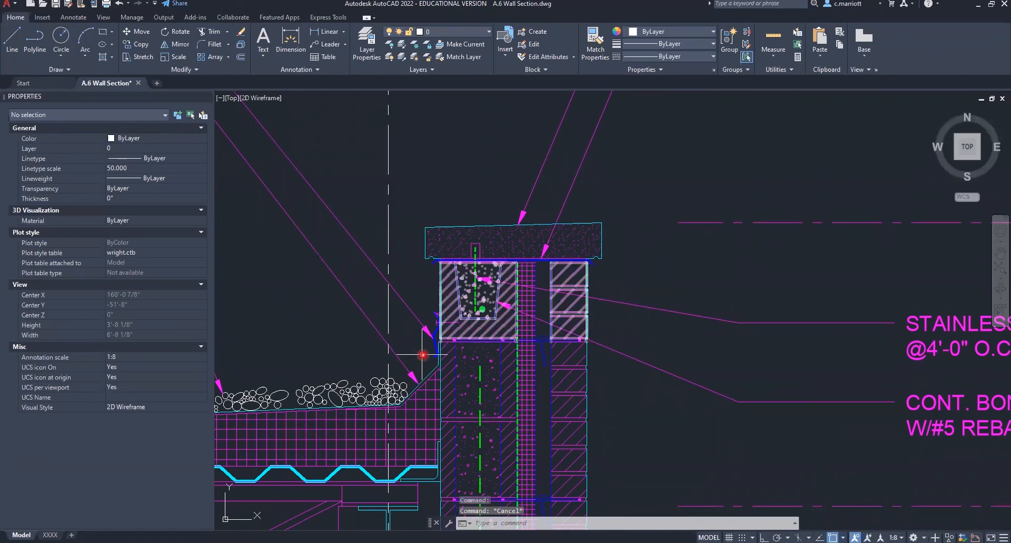
{"action": "key", "text": "Escape"}
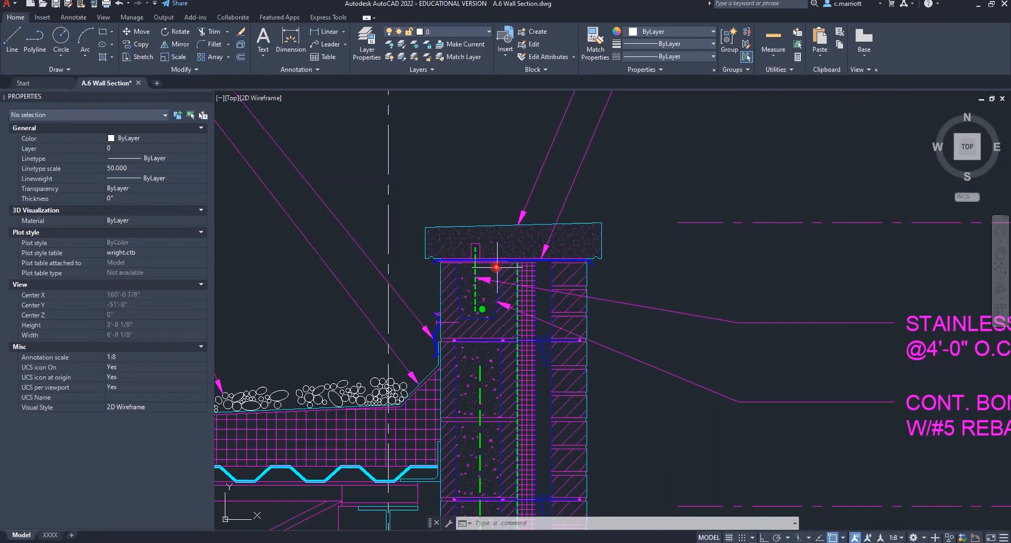
{"action": "mouse_move", "coordinate": [740, 302]}
{"action": "middle_mouse_down"}
{"action": "mouse_move", "coordinate": [544, 267]}
{"action": "mouse_move", "coordinate": [596, 254]}
{"action": "middle_mouse_up"}
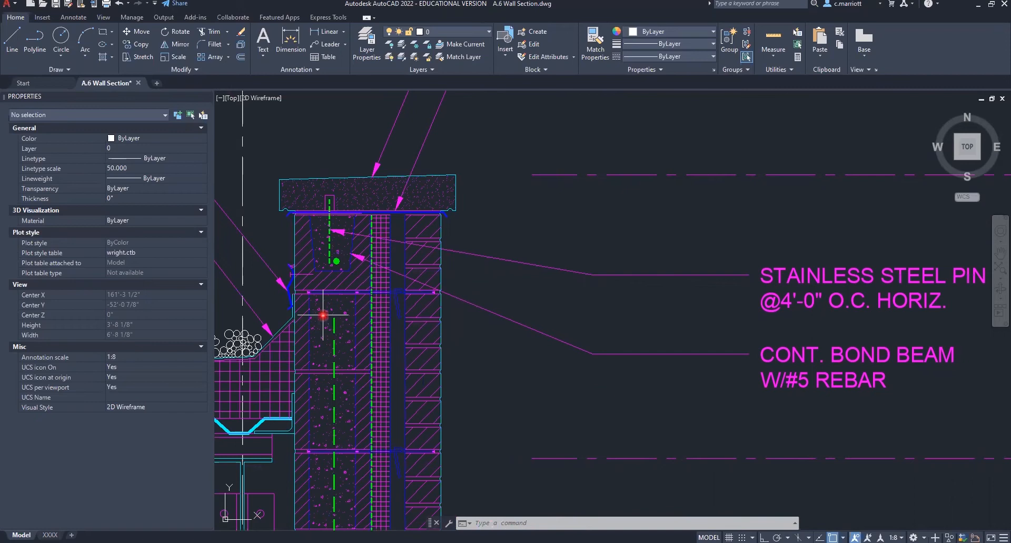
{"action": "middle_click_drag", "start_coordinate": [364, 307], "coordinate": [404, 323]}
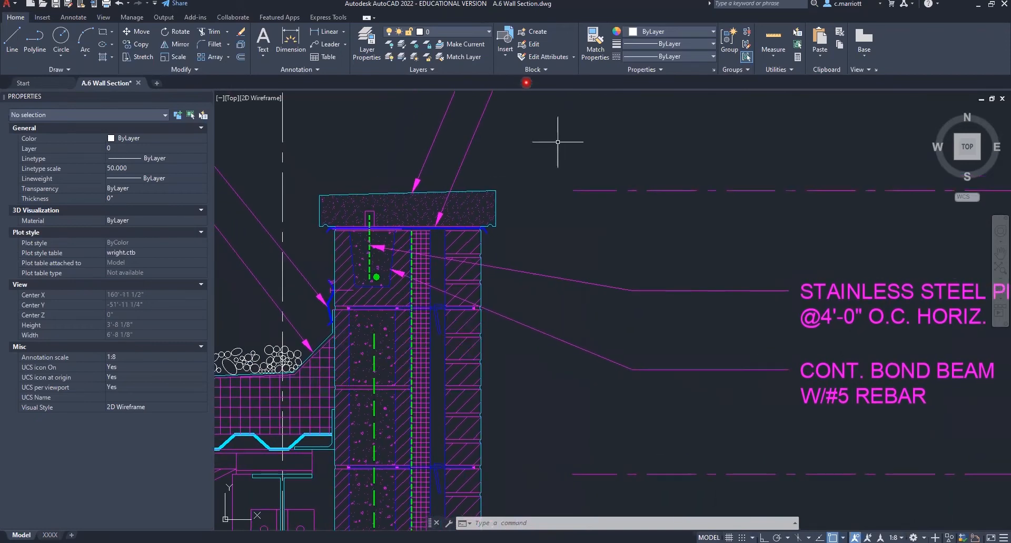
{"action": "key", "text": "Escape"}
{"action": "key", "text": "Escape"}
{"action": "key", "text": "Escape"}
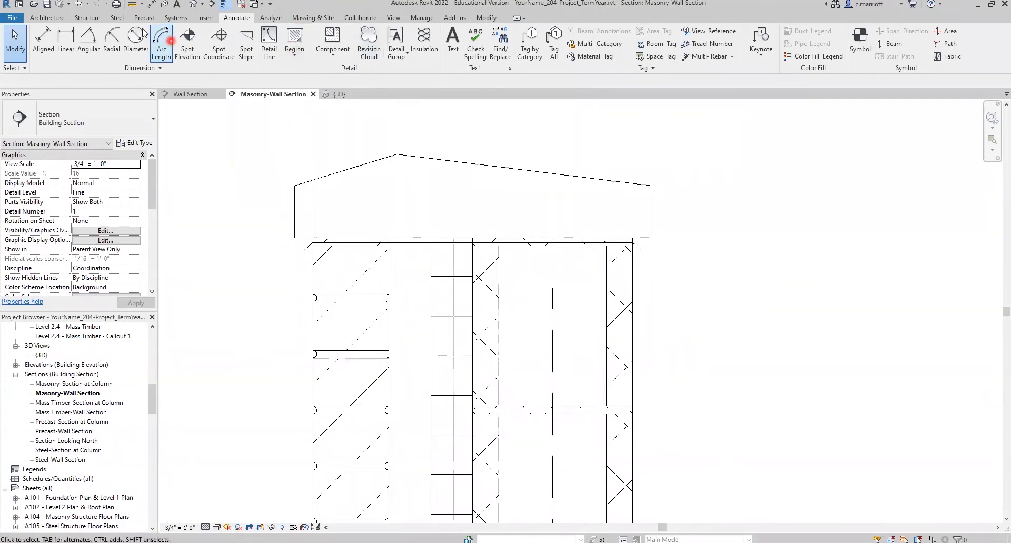
Search the Autodesk family library in Revit for "bond beam" and load the Bond Beams-Single-Section family.
{"action": "left_click", "coordinate": [206, 17]}
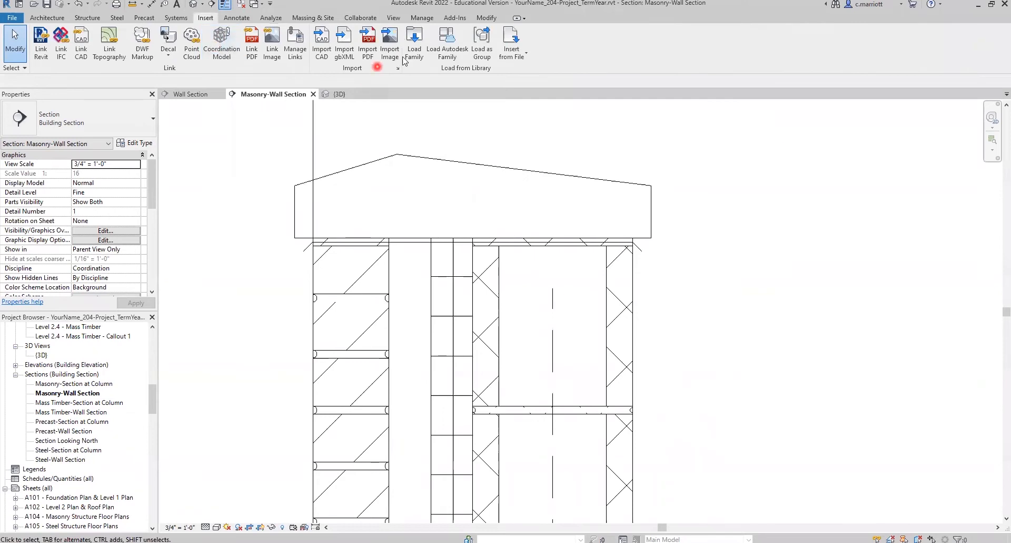
{"action": "left_click", "coordinate": [439, 43]}
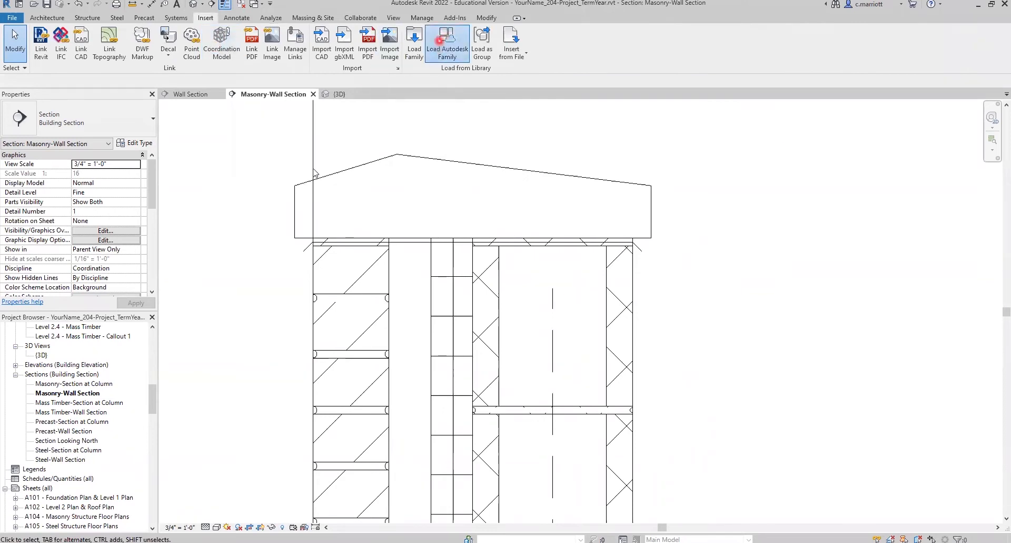
{"action": "left_click_drag", "start_coordinate": [459, 160], "coordinate": [386, 168]}
{"action": "type", "text": "bond beam"}
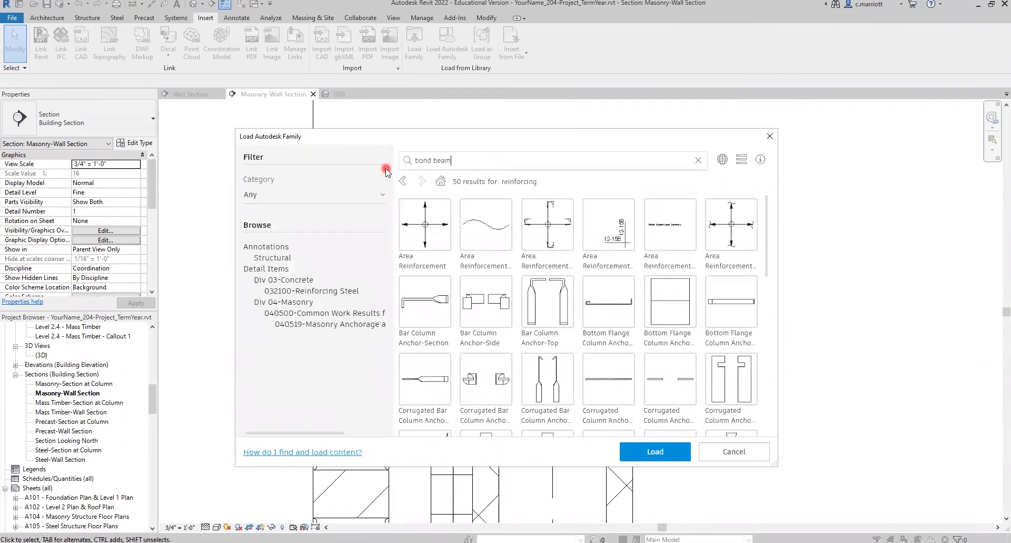
{"action": "key", "text": "Return"}
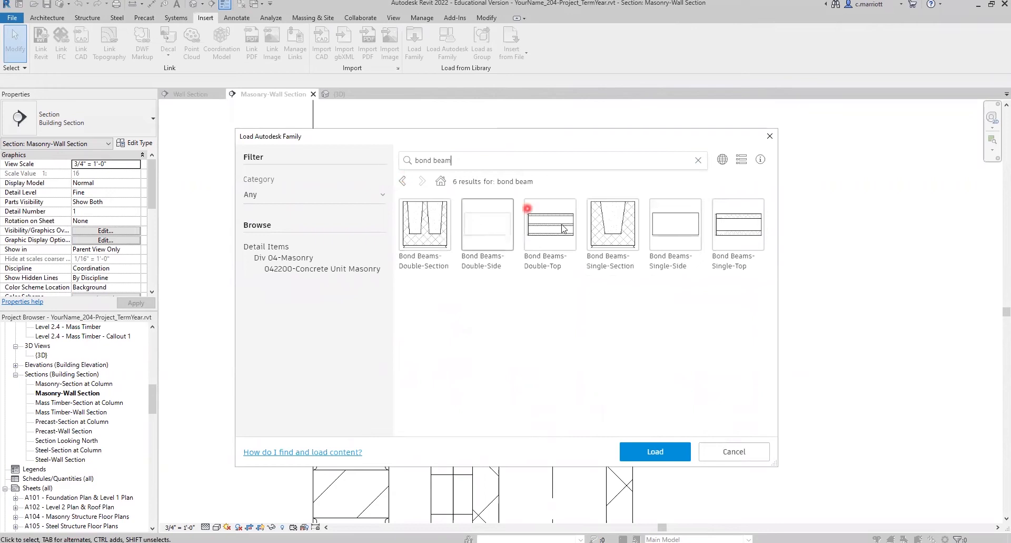
{"action": "left_click", "coordinate": [611, 240]}
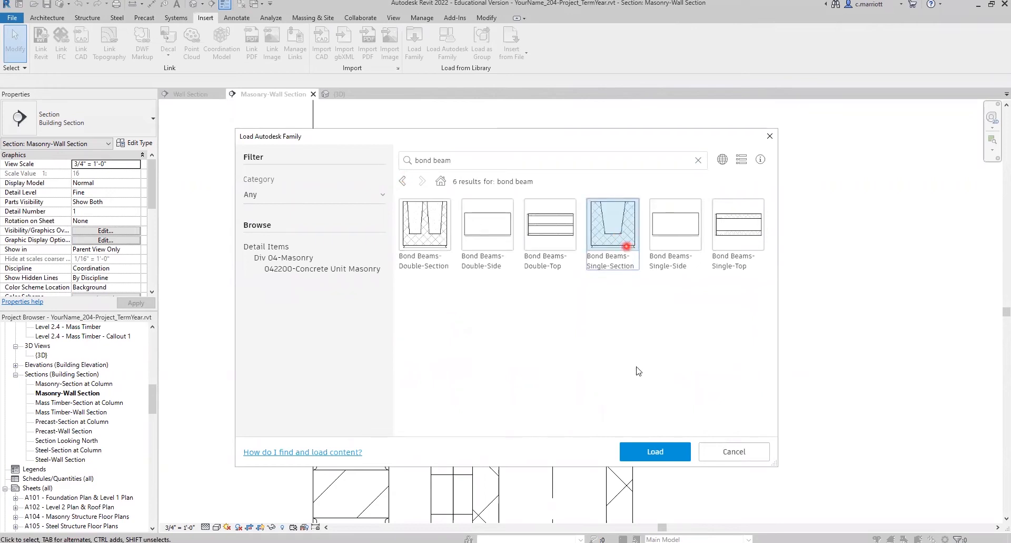
{"action": "left_click", "coordinate": [640, 457]}
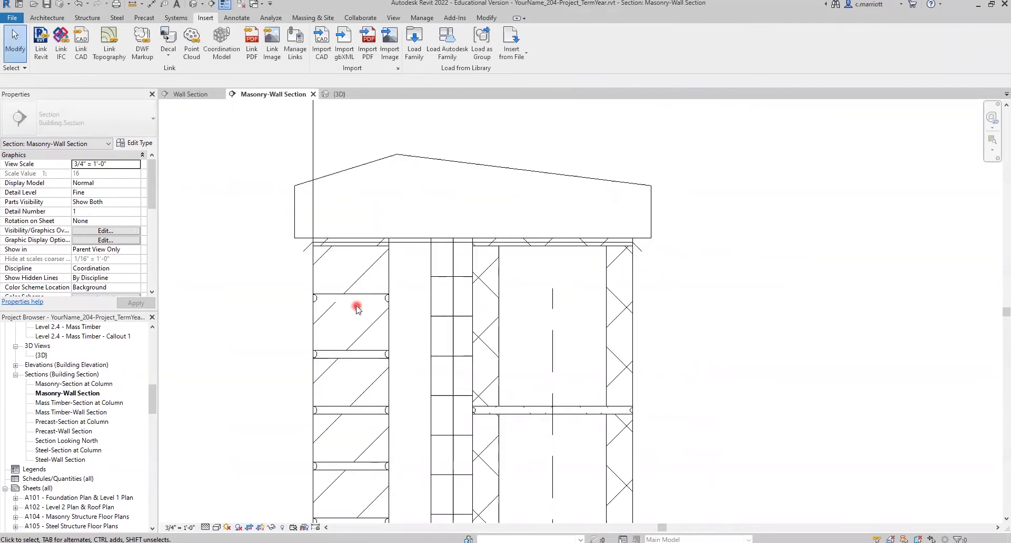
Delete the top 8" x 8" x 16" CMU-2 Core-Section block directly below the parapet cap.
{"action": "left_click", "coordinate": [678, 341]}
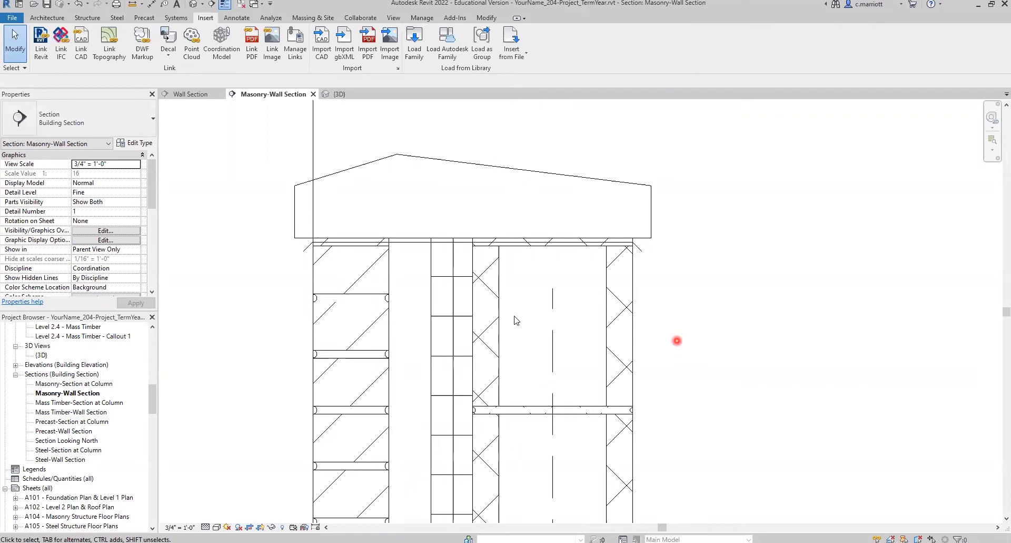
{"action": "left_click", "coordinate": [476, 308]}
{"action": "left_click", "coordinate": [545, 315]}
{"action": "left_click", "coordinate": [498, 320]}
{"action": "left_click", "coordinate": [498, 319]}
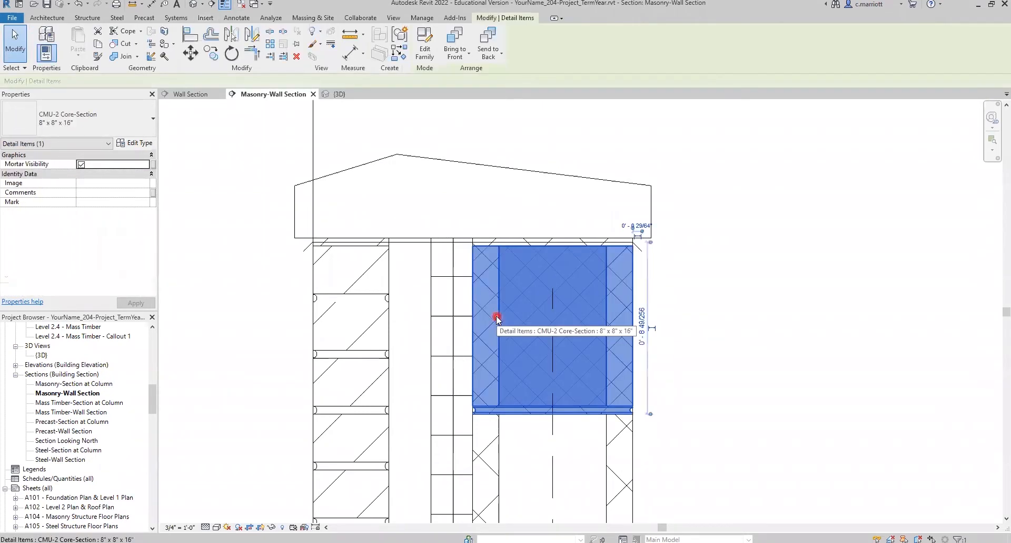
{"action": "key", "text": "Escape"}
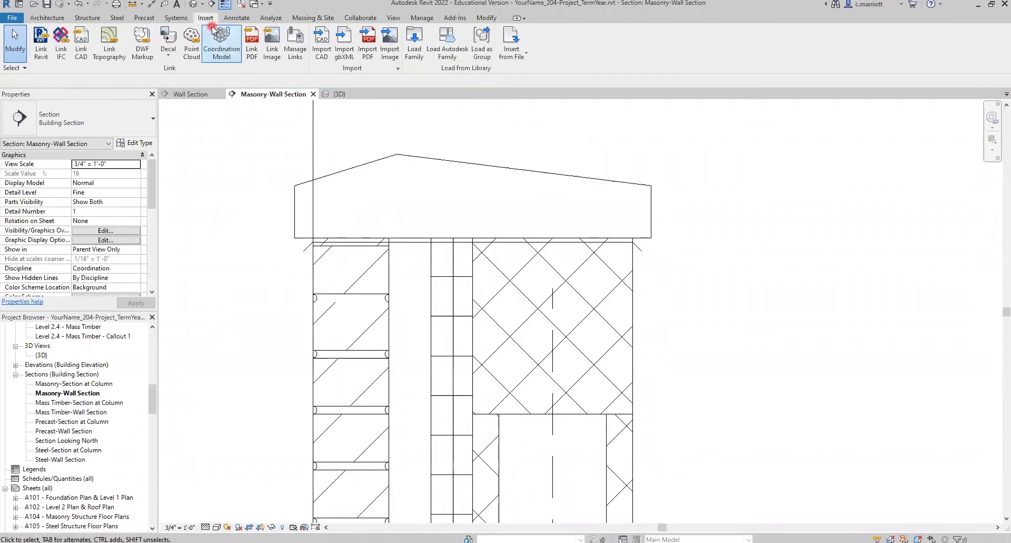
Place an 8" x 8" x 16" Bond Beams-Single-Section detail component on top of the CMU wythe, directly below the parapet cap.
{"action": "scroll", "coordinate": [324, 44], "scroll_direction": "down", "scroll_amount": 1}
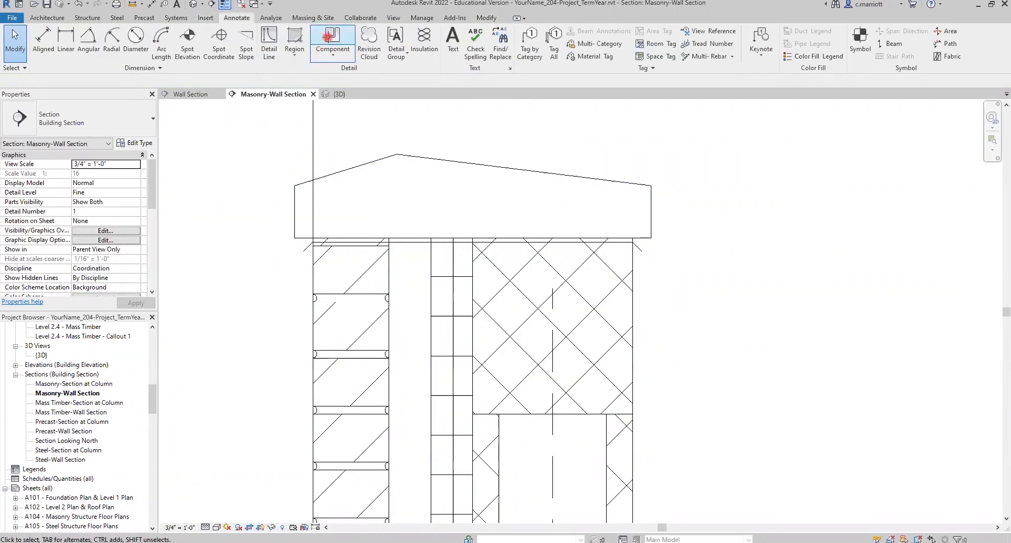
{"action": "left_click", "coordinate": [330, 36]}
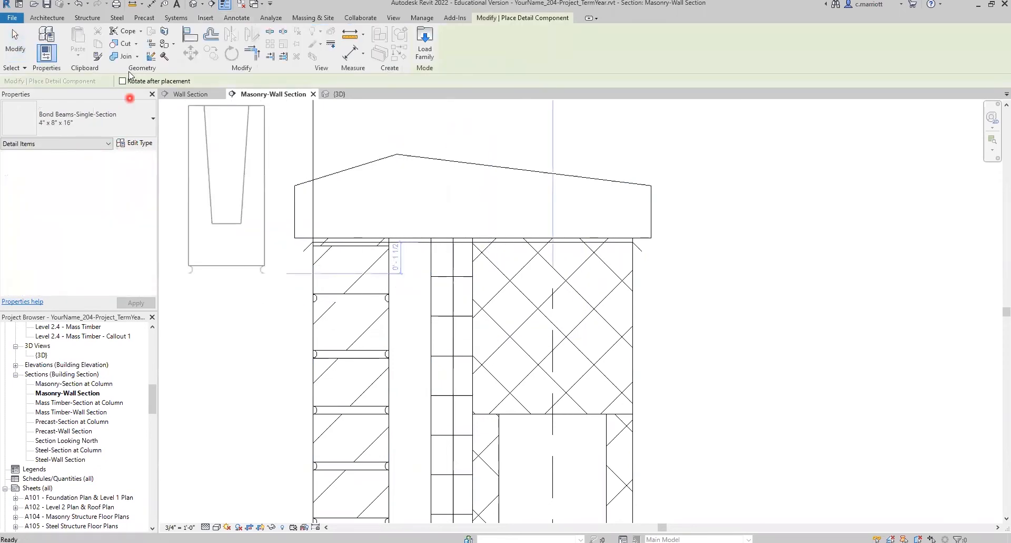
{"action": "key", "text": "Escape"}
{"action": "left_click", "coordinate": [152, 120]}
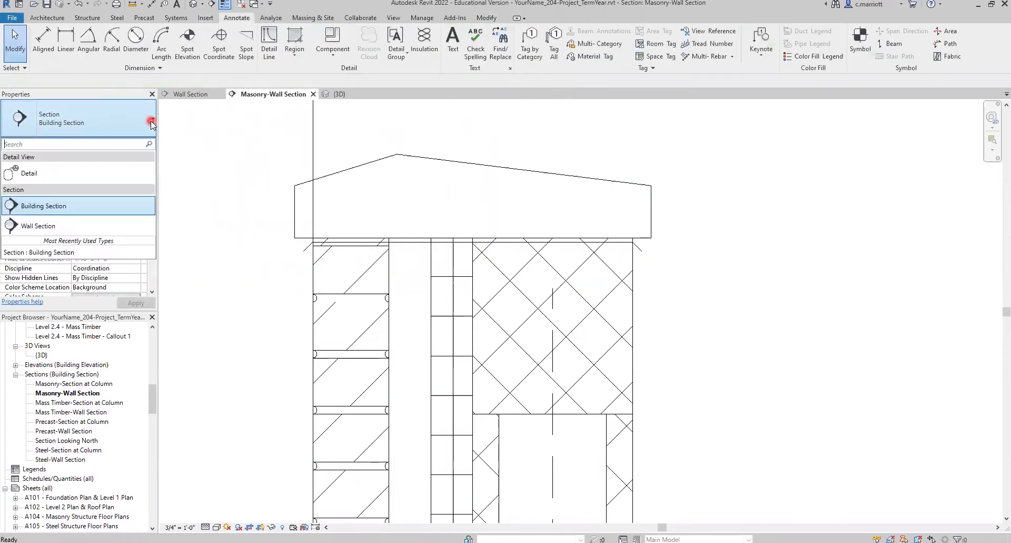
{"action": "left_click", "coordinate": [321, 38]}
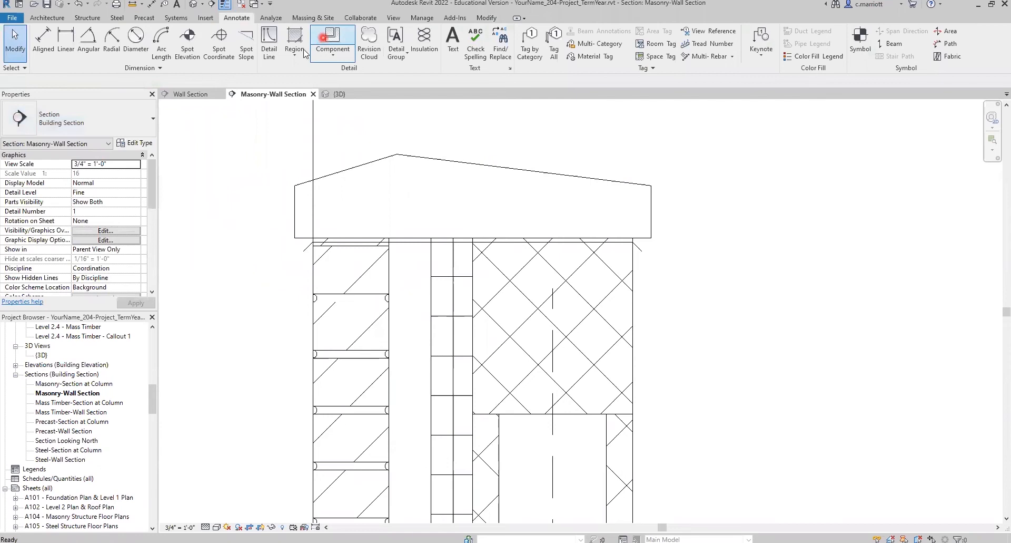
{"action": "left_click", "coordinate": [146, 132]}
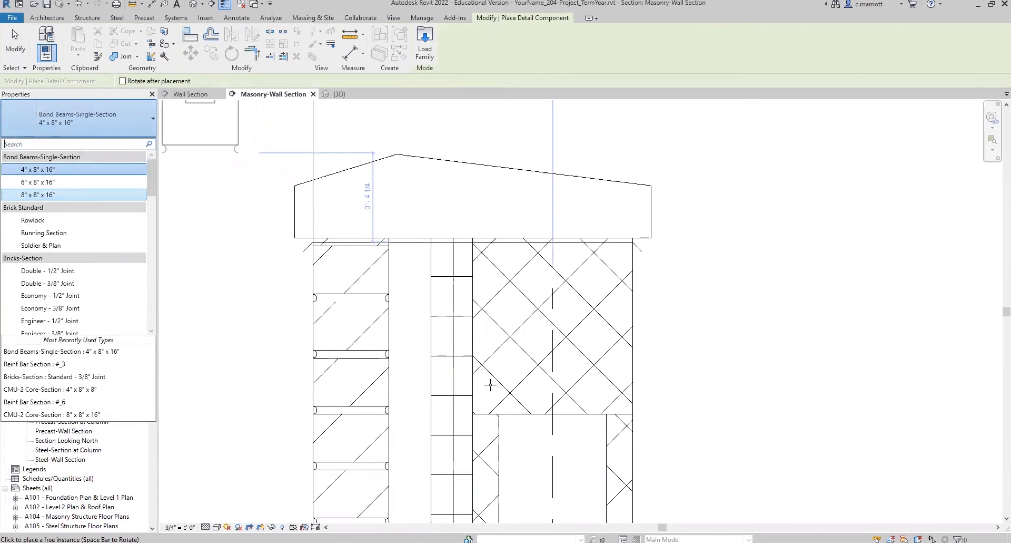
{"action": "left_click", "coordinate": [474, 412]}
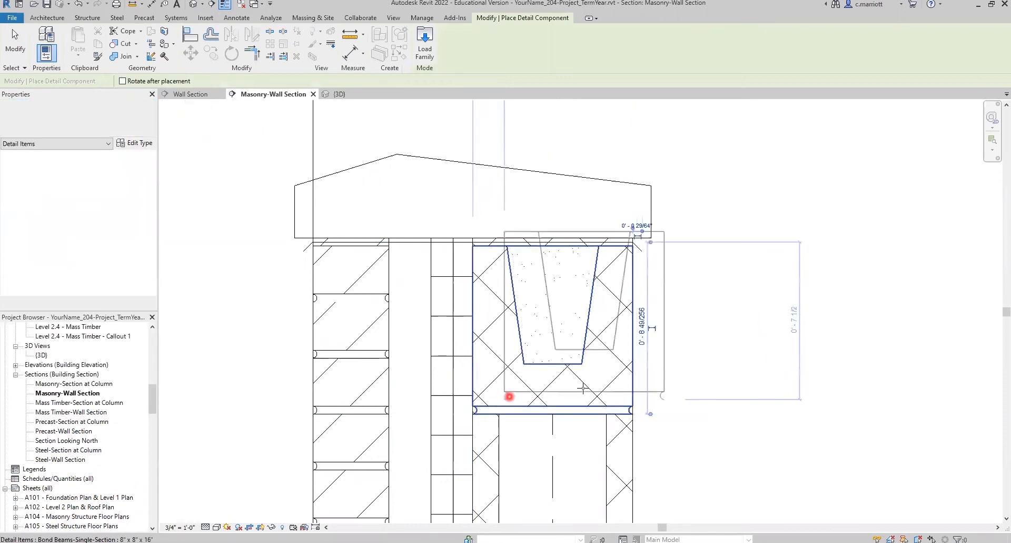
{"action": "key", "text": "Escape"}
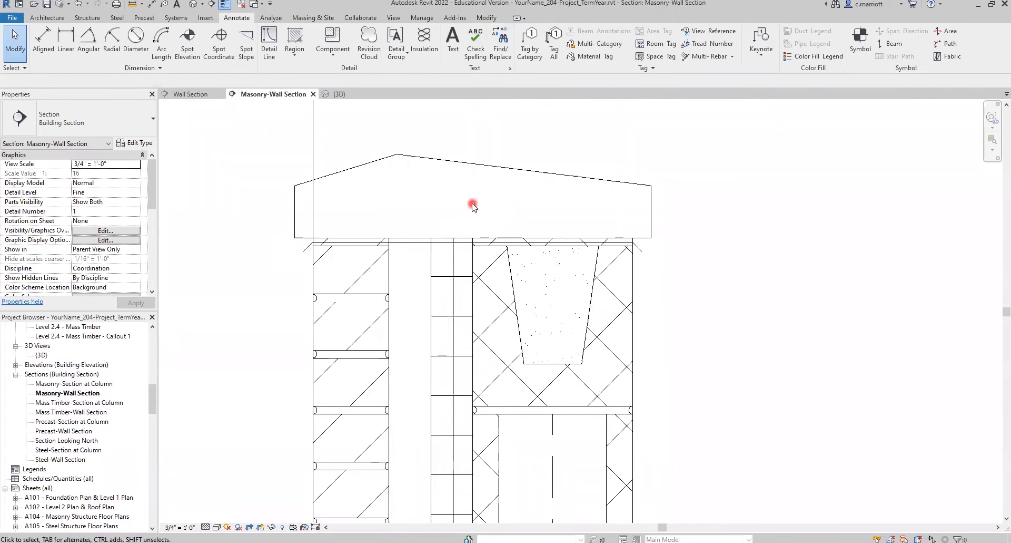
Draw a vertical Hidden 1/8-4 detail line about 7 1/4" long from the bottom midpoint of the bond beam's grout core up into the cap.
{"action": "left_click", "coordinate": [267, 39]}
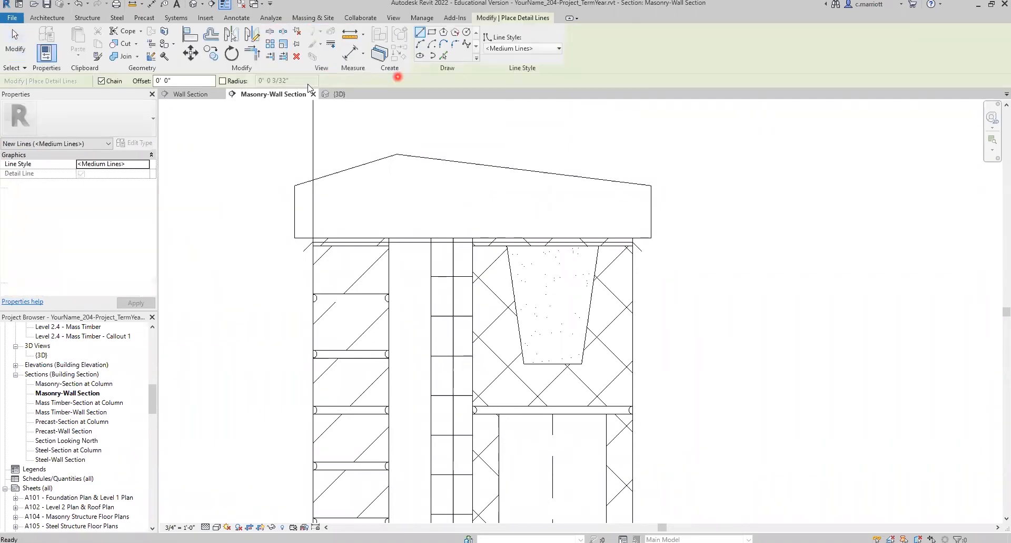
{"action": "left_click", "coordinate": [519, 49]}
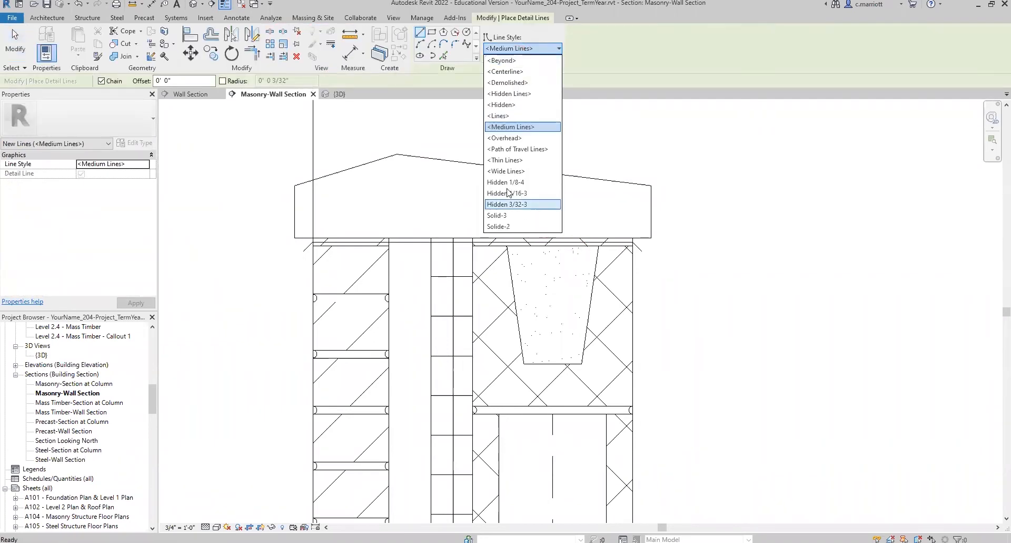
{"action": "left_click", "coordinate": [507, 182]}
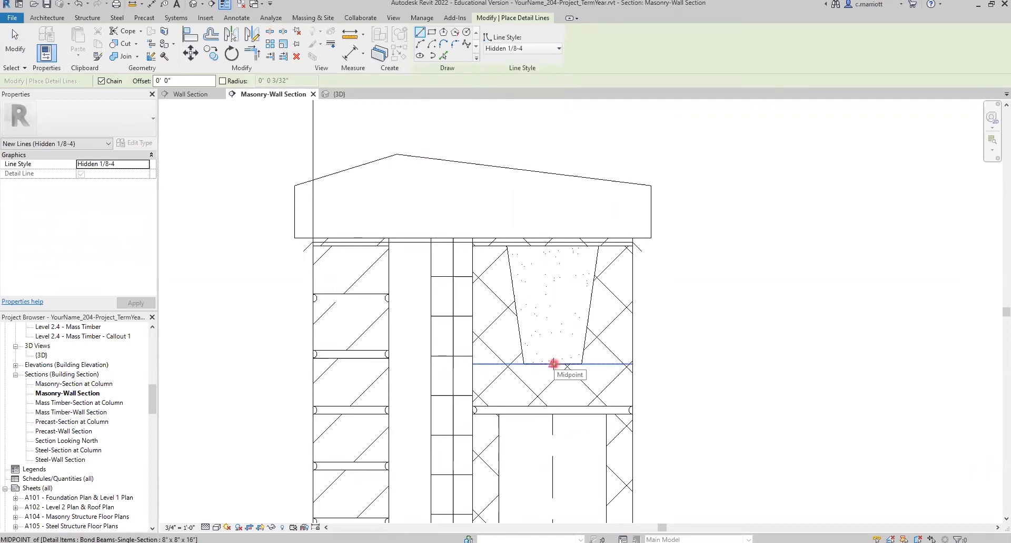
{"action": "left_click", "coordinate": [553, 363]}
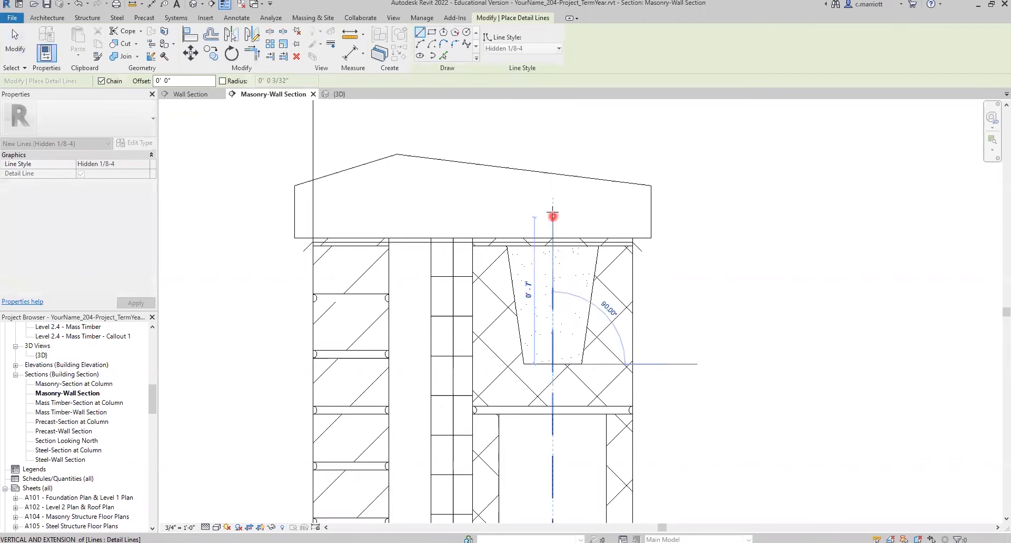
{"action": "left_click", "coordinate": [553, 211]}
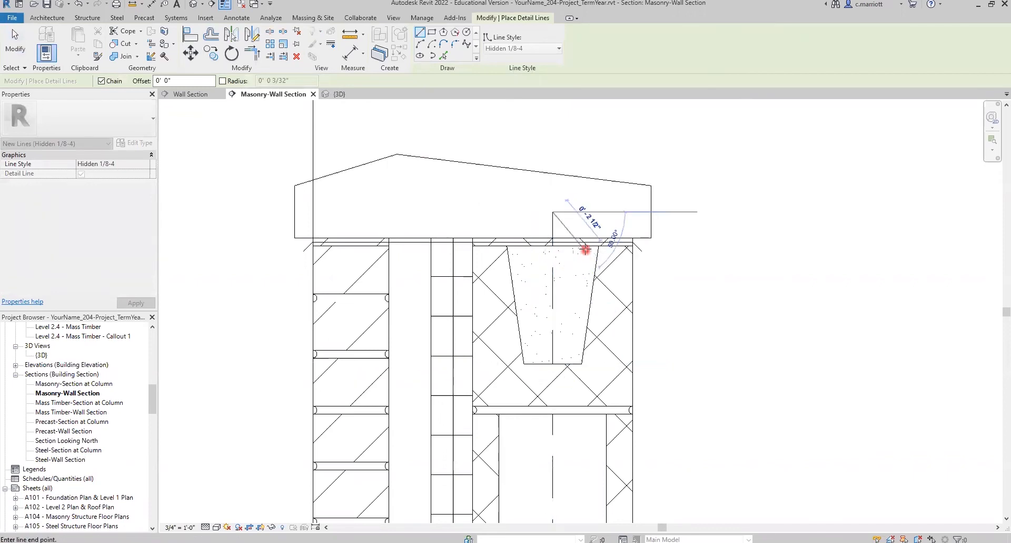
{"action": "key", "text": "Escape"}
{"action": "key", "text": "Escape"}
Try to set the length of the vertical hidden line in the bond beam to 6' 6".
{"action": "left_click", "coordinate": [553, 340]}
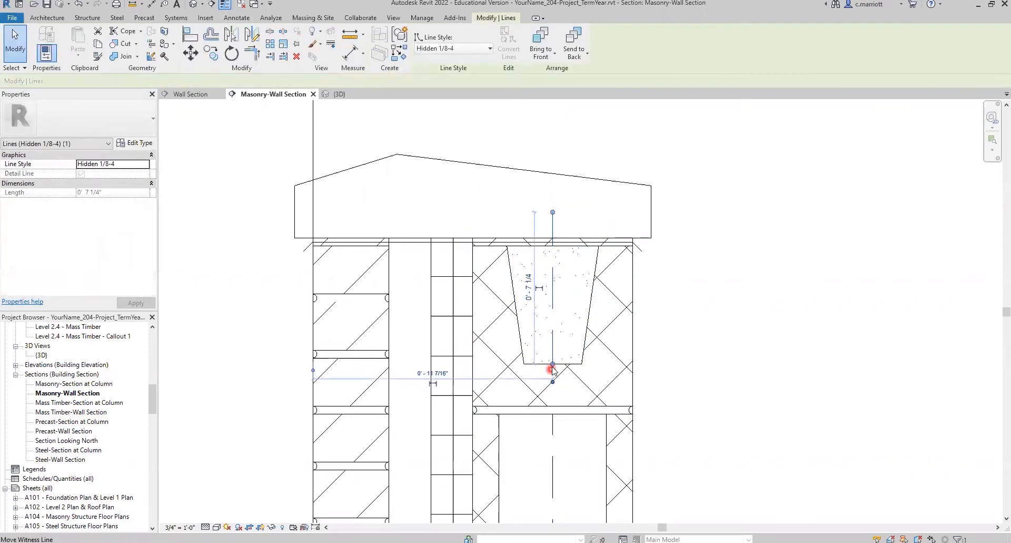
{"action": "left_click", "coordinate": [532, 290]}
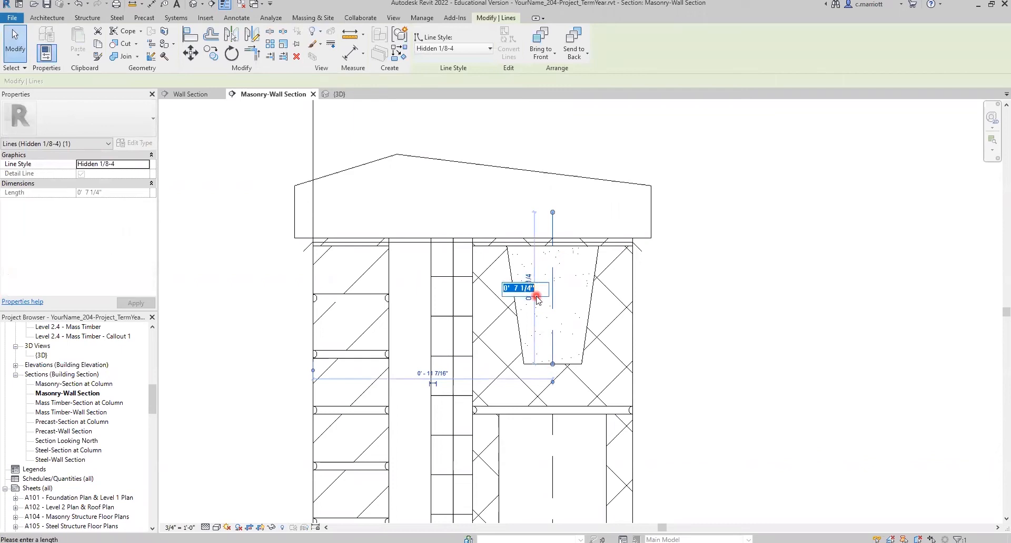
{"action": "type", "text": "8.5"}
{"action": "key", "text": "Return"}
{"action": "scroll", "coordinate": [574, 337], "scroll_direction": "down", "scroll_amount": 2}
{"action": "scroll", "coordinate": [560, 330], "scroll_direction": "down", "scroll_amount": 2}
{"action": "scroll", "coordinate": [578, 348], "scroll_direction": "up", "scroll_amount": 4}
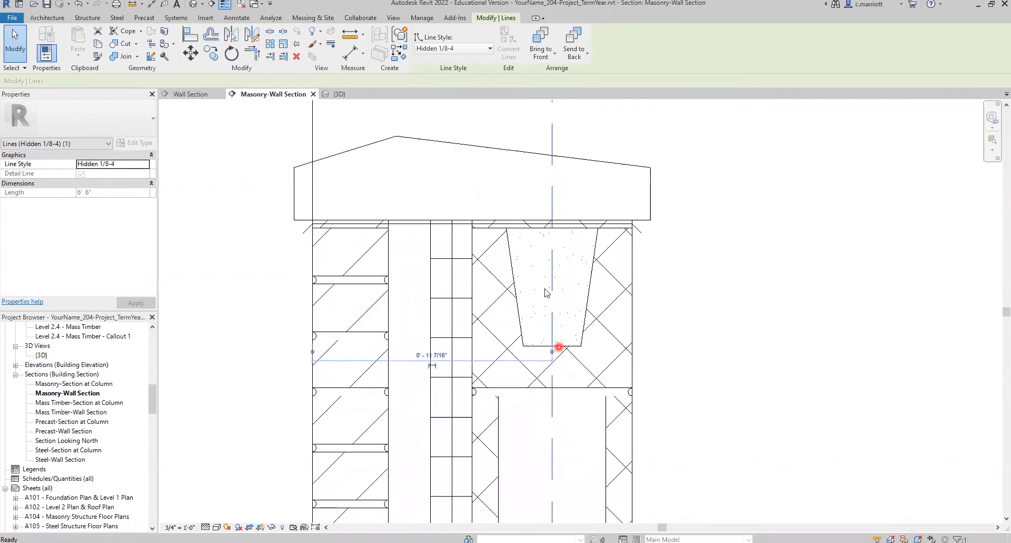
{"action": "left_click", "coordinate": [548, 291]}
{"action": "left_click", "coordinate": [551, 312]}
{"action": "scroll", "coordinate": [553, 337], "scroll_direction": "down", "scroll_amount": 2}
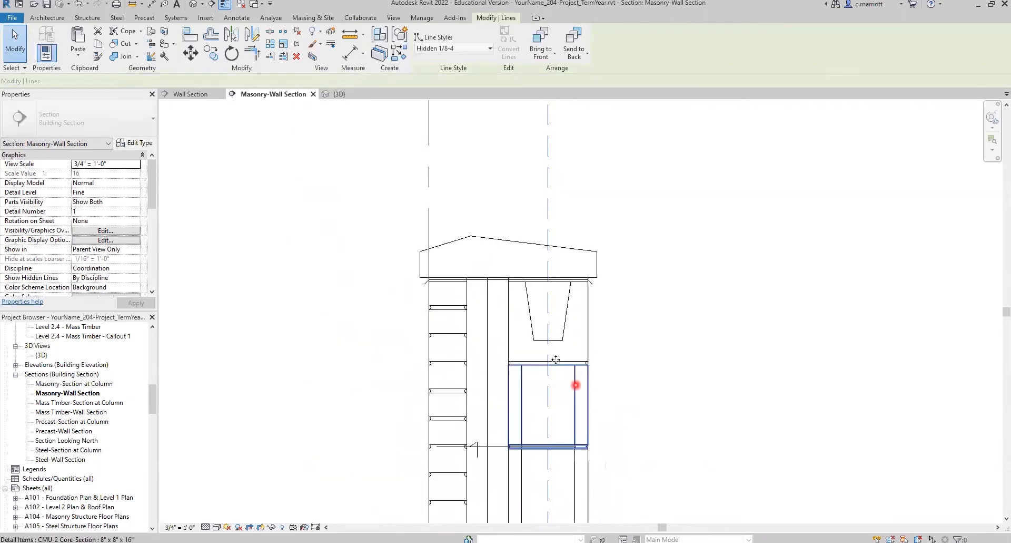
{"action": "scroll", "coordinate": [576, 384], "scroll_direction": "down", "scroll_amount": 2}
{"action": "scroll", "coordinate": [551, 350], "scroll_direction": "up", "scroll_amount": 2}
{"action": "scroll", "coordinate": [553, 348], "scroll_direction": "up", "scroll_amount": 3}
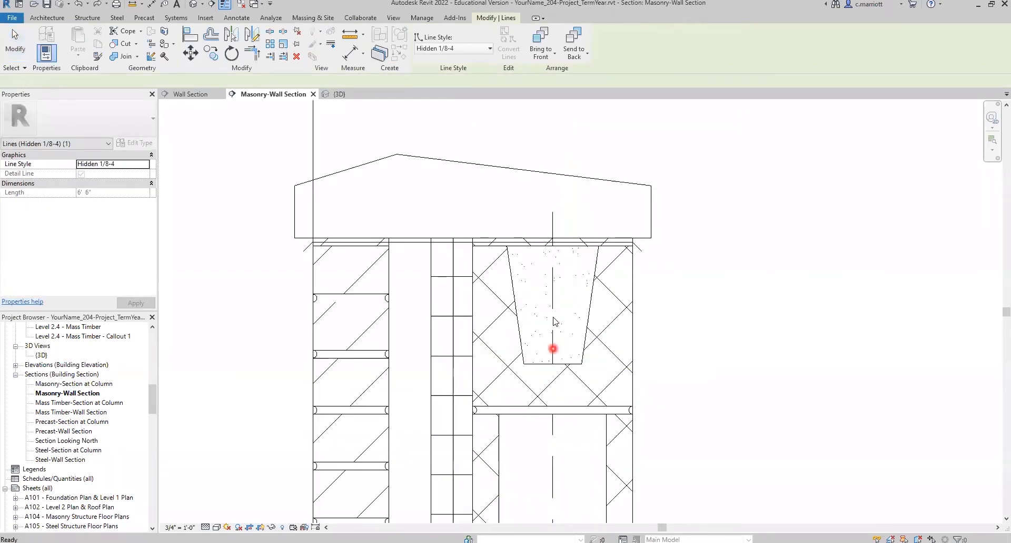
Set the length of the vertical hidden line through the bond beam and cap to 6.5".
{"action": "left_click", "coordinate": [553, 320]}
{"action": "left_click", "coordinate": [552, 345]}
{"action": "scroll", "coordinate": [554, 353], "scroll_direction": "up", "scroll_amount": 2}
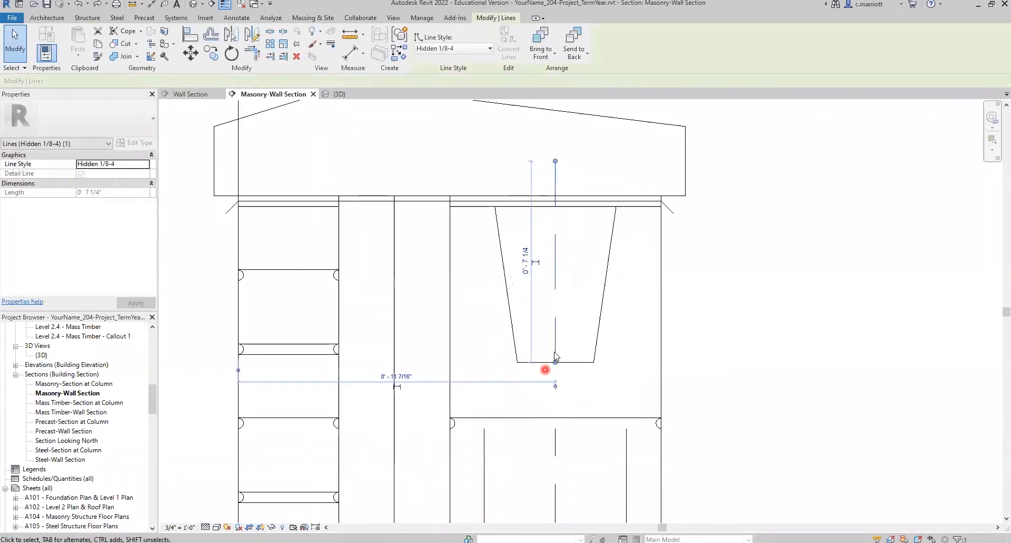
{"action": "left_click", "coordinate": [525, 260]}
{"action": "type", "text": "6.5"}
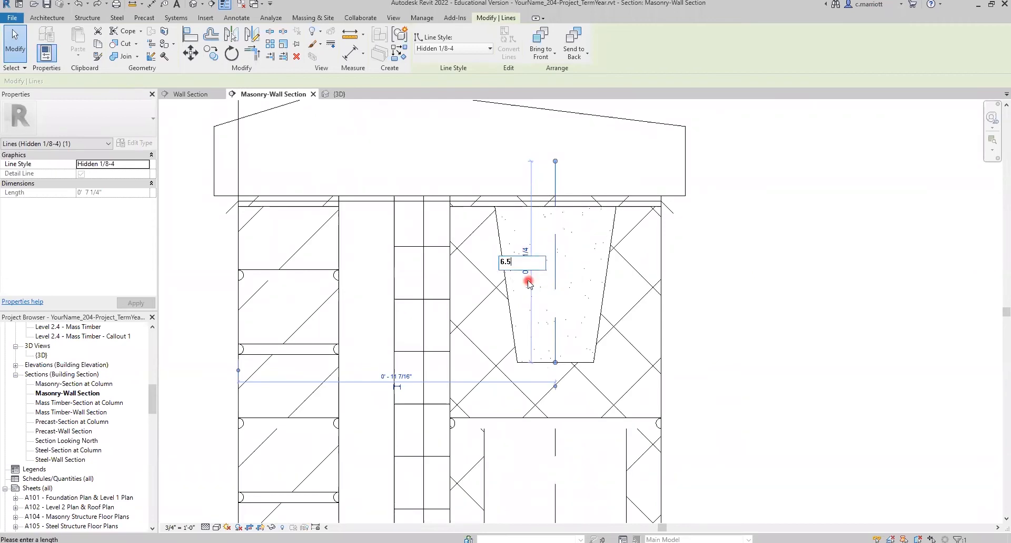
{"action": "key", "text": "Return"}
{"action": "key", "text": "Escape"}
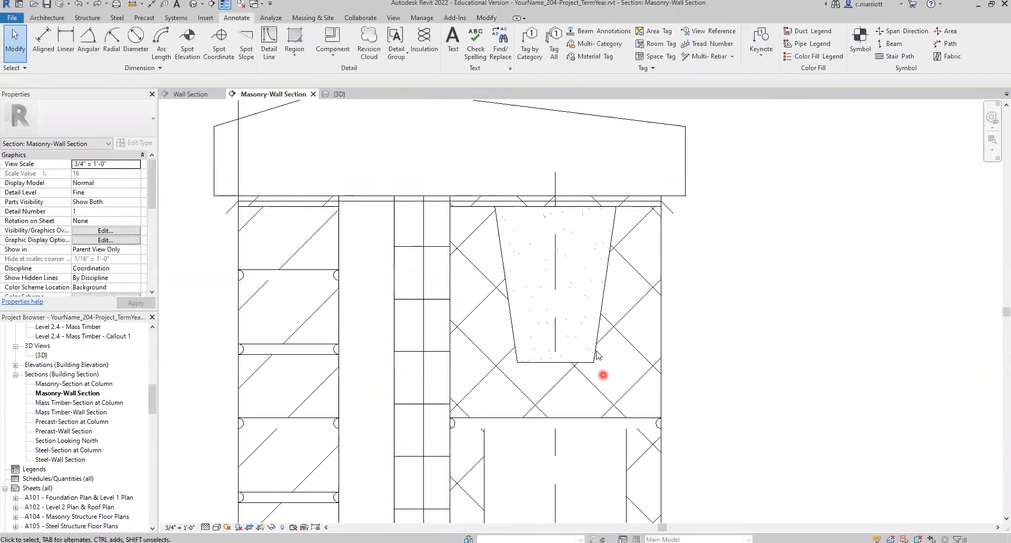
Place a #_6 Reinf Bar Section detail component near the bottom of the bond beam's grout core, just right of the pin line.
{"action": "scroll", "coordinate": [570, 309], "scroll_direction": "down", "scroll_amount": 1}
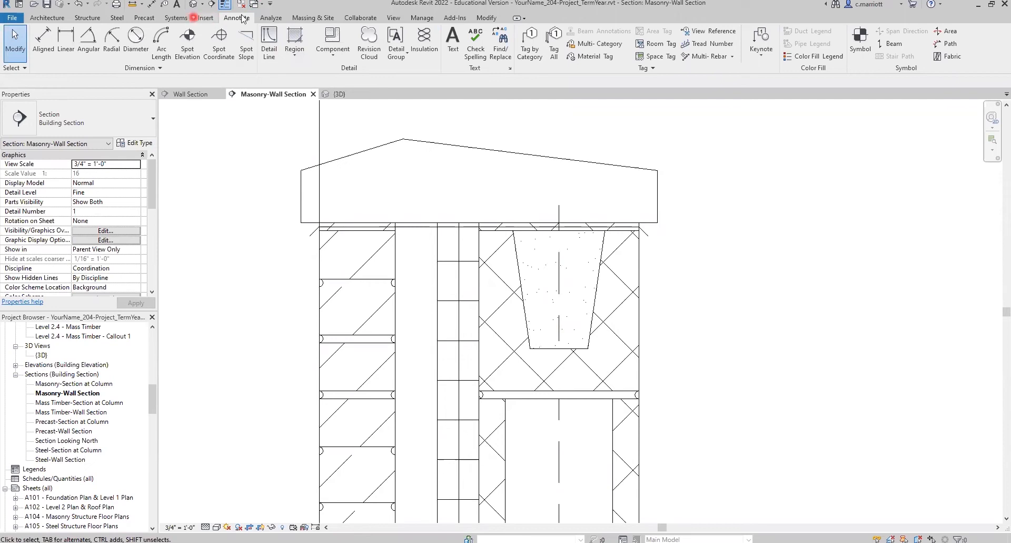
{"action": "left_click", "coordinate": [331, 40]}
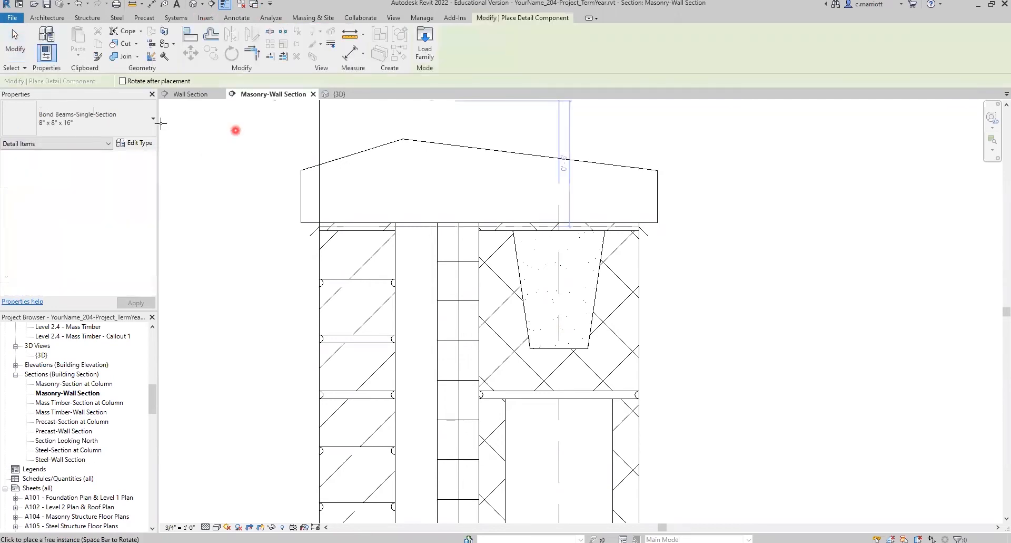
{"action": "left_click", "coordinate": [150, 131]}
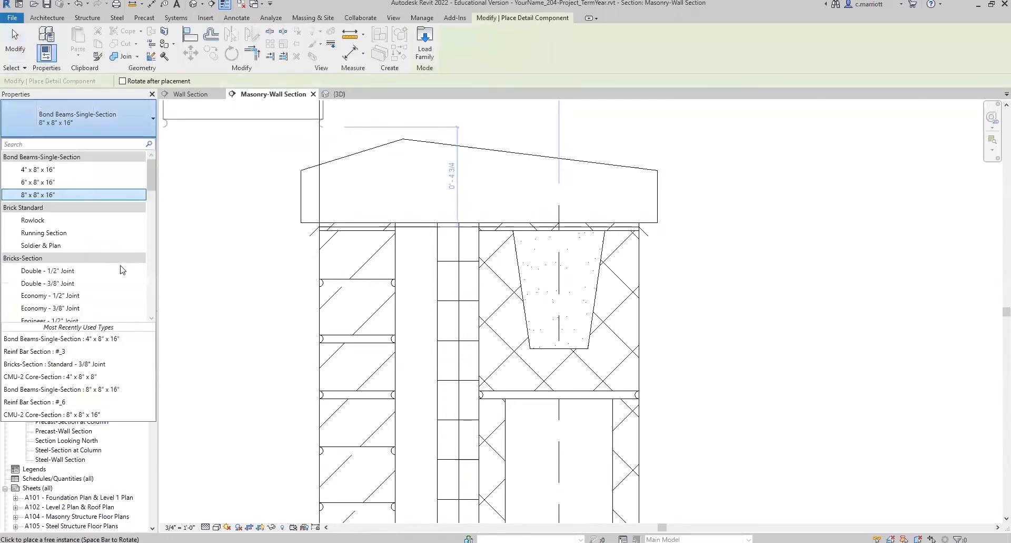
{"action": "left_click_drag", "start_coordinate": [152, 196], "coordinate": [152, 311]}
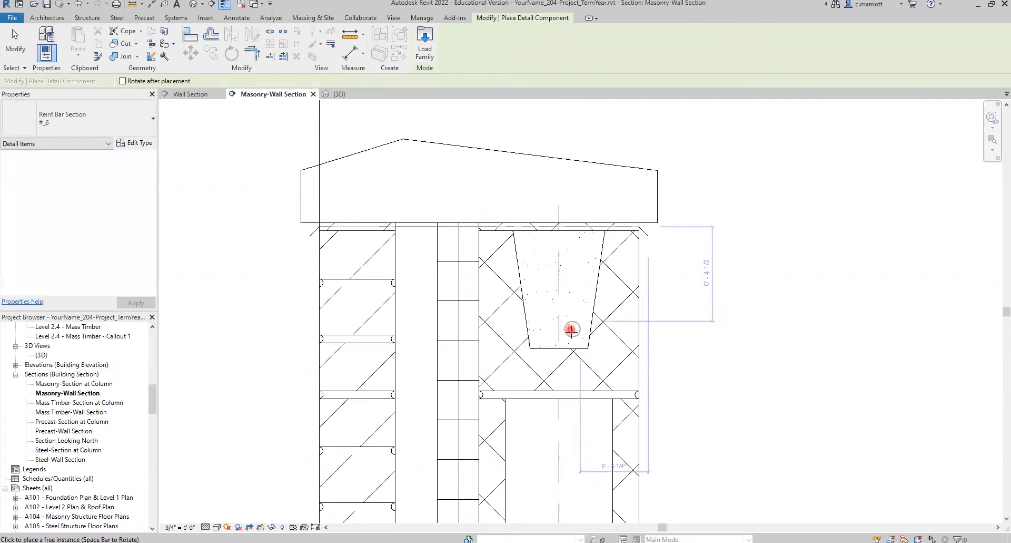
{"action": "left_click", "coordinate": [572, 329]}
{"action": "key", "text": "Escape"}
{"action": "key", "text": "Escape"}
Examine the parapet from the cap, bond beam and rebar down to the roof insulation.
{"action": "scroll", "coordinate": [566, 334], "scroll_direction": "down", "scroll_amount": 2}
{"action": "scroll", "coordinate": [560, 338], "scroll_direction": "down", "scroll_amount": 2}
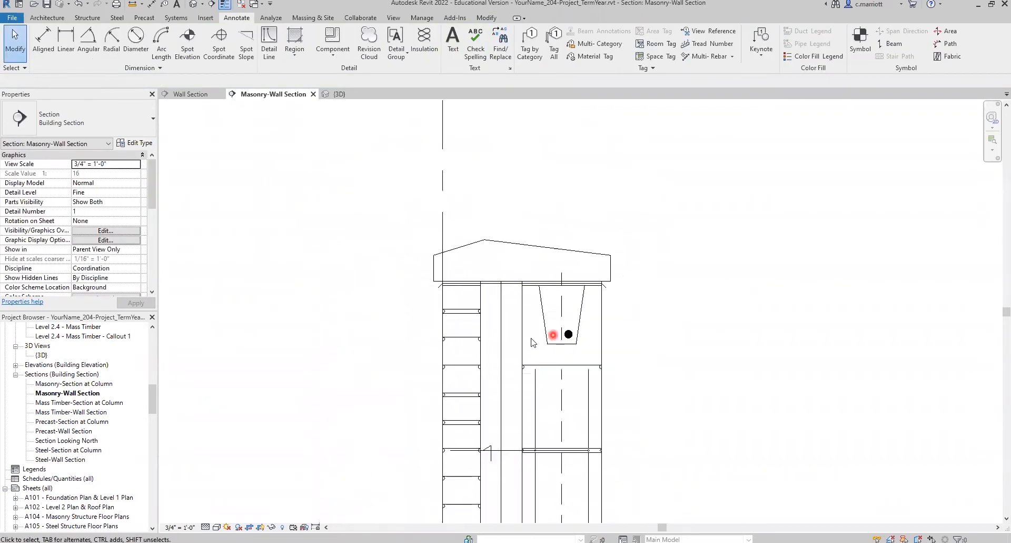
{"action": "middle_click_drag", "start_coordinate": [478, 291], "coordinate": [438, 226]}
{"action": "scroll", "coordinate": [439, 226], "scroll_direction": "up", "scroll_amount": 1}
{"action": "scroll", "coordinate": [504, 341], "scroll_direction": "down", "scroll_amount": 1}
{"action": "middle_click_drag", "start_coordinate": [492, 318], "coordinate": [465, 257]}
{"action": "scroll", "coordinate": [466, 269], "scroll_direction": "down", "scroll_amount": 1}
{"action": "middle_click_drag", "start_coordinate": [479, 295], "coordinate": [449, 330]}
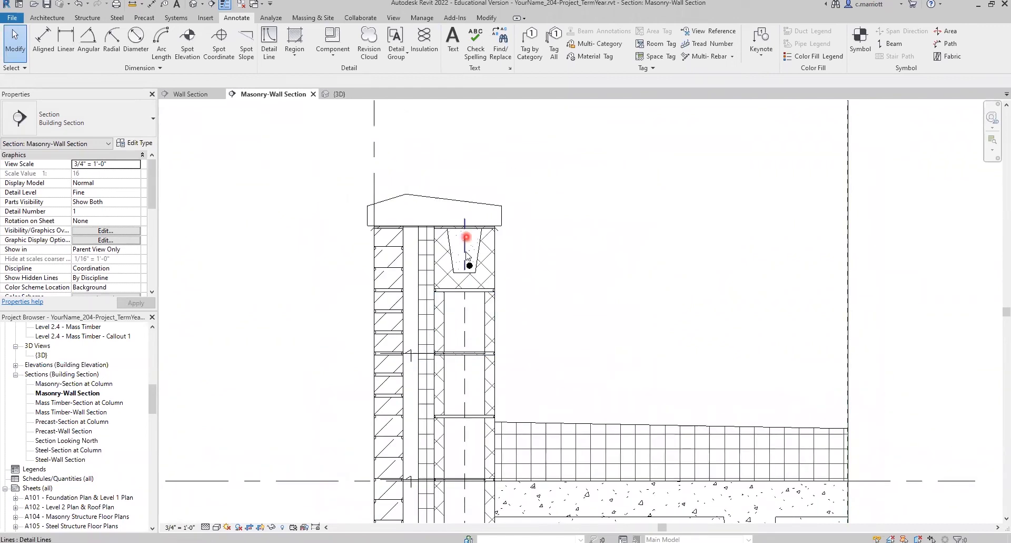
{"action": "scroll", "coordinate": [472, 267], "scroll_direction": "up", "scroll_amount": 1}
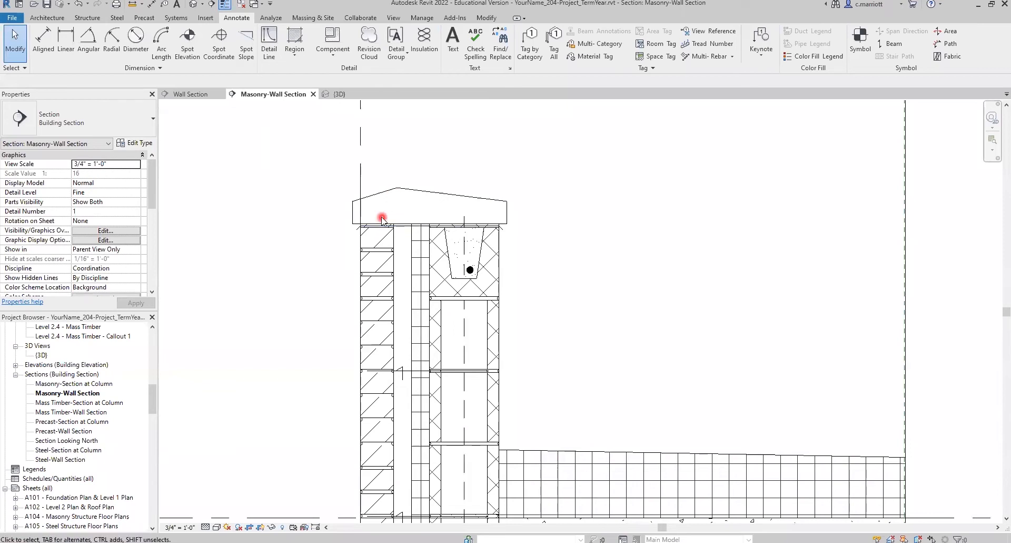
{"action": "scroll", "coordinate": [463, 271], "scroll_direction": "up", "scroll_amount": 4}
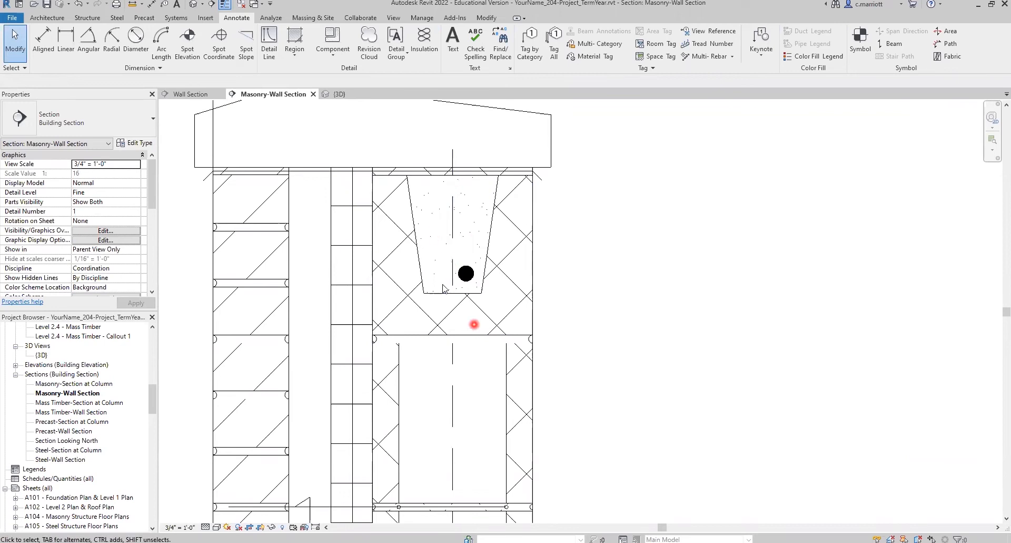
{"action": "scroll", "coordinate": [450, 316], "scroll_direction": "down", "scroll_amount": 5}
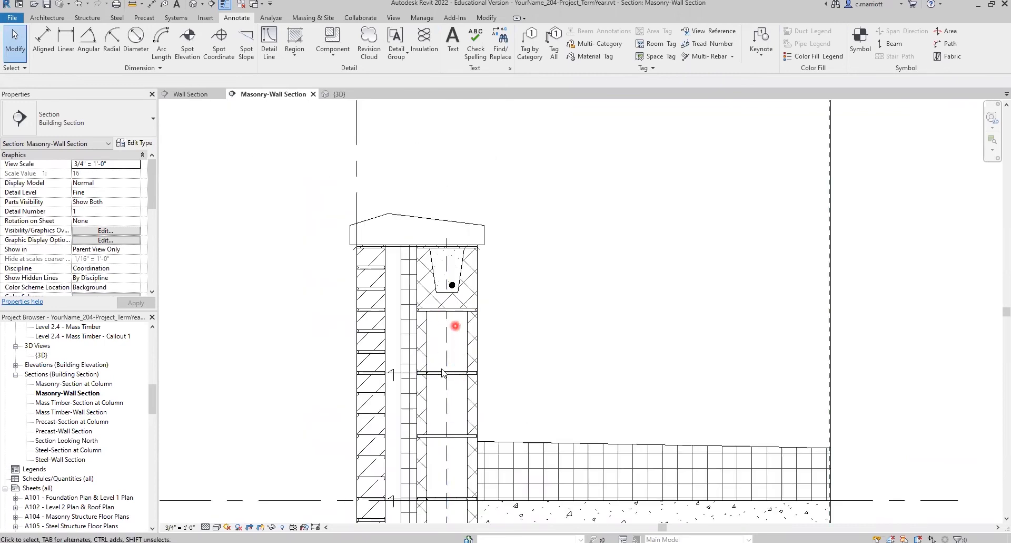
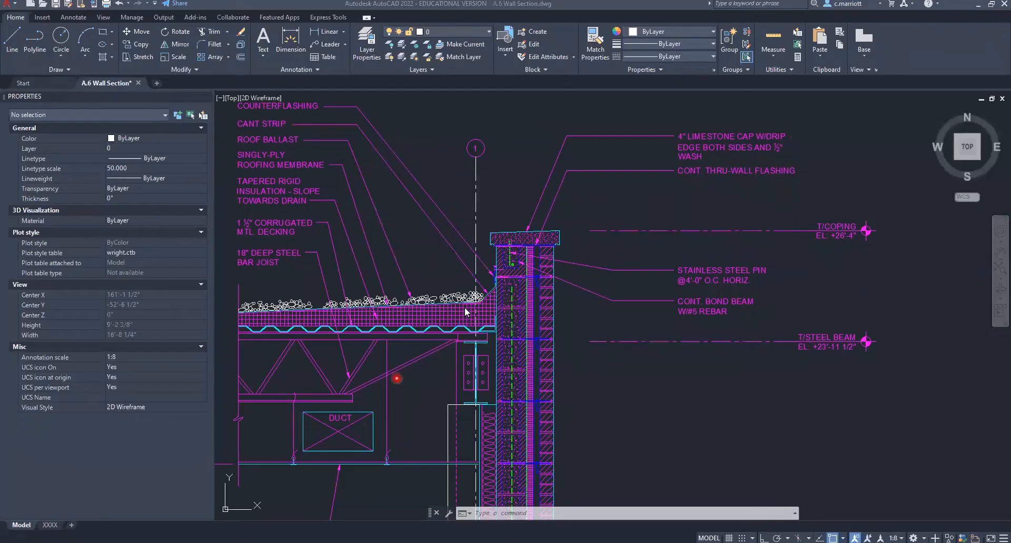
Switch to AutoCAD and examine the counterflashing, cant strip and roof layers at the parapet in the A.6 Wall Section drawing.
{"action": "scroll", "coordinate": [418, 276], "scroll_direction": "up", "scroll_amount": 5}
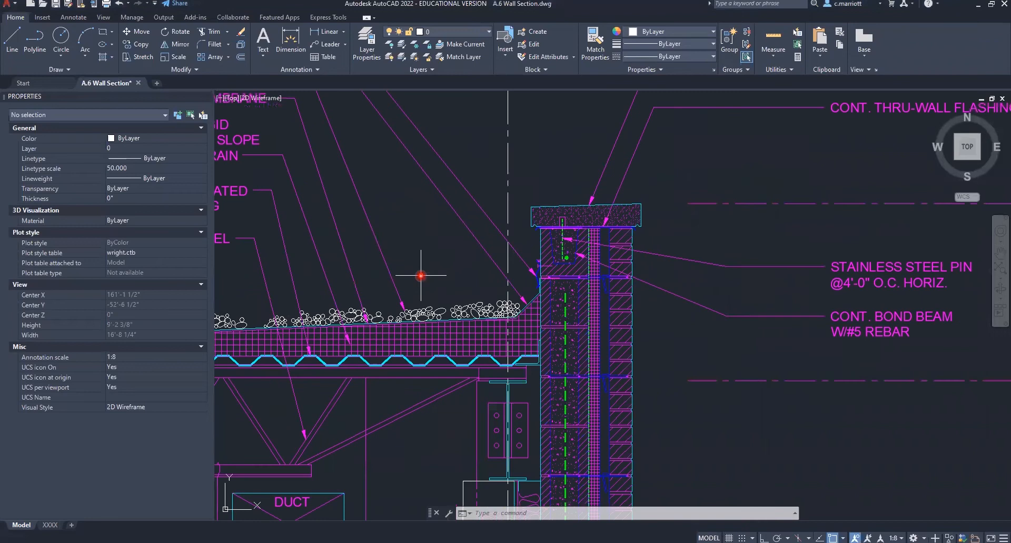
{"action": "scroll", "coordinate": [501, 383], "scroll_direction": "down", "scroll_amount": 5}
{"action": "scroll", "coordinate": [501, 383], "scroll_direction": "up", "scroll_amount": 2}
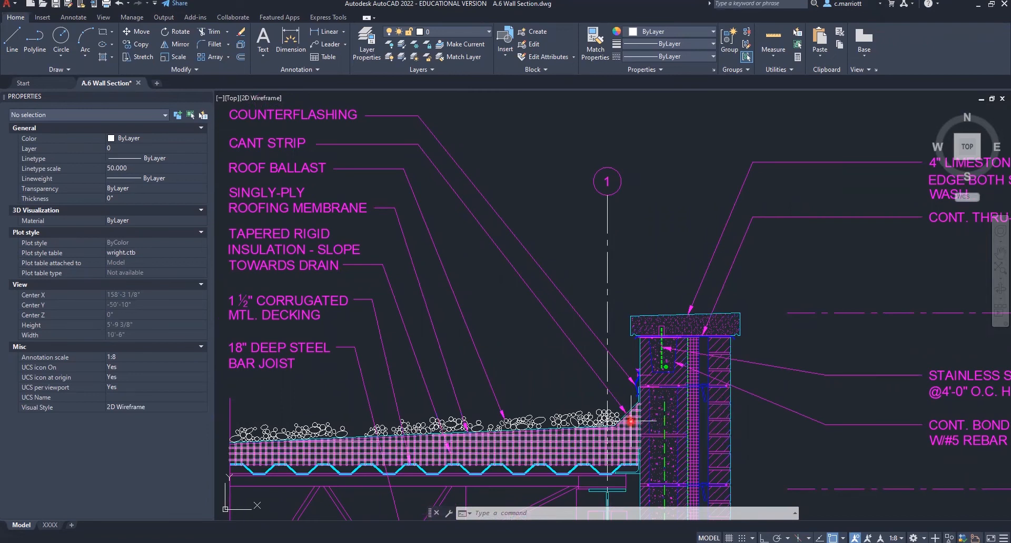
{"action": "scroll", "coordinate": [631, 412], "scroll_direction": "up", "scroll_amount": 2}
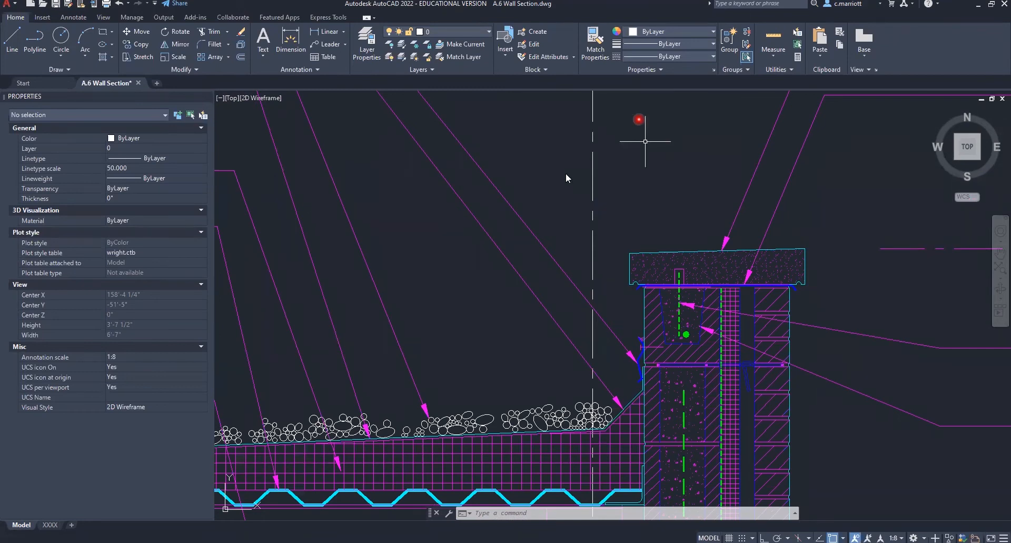
Switch to Revit and start a filled region in the Masonry-Wall Section using the Diagonal Crosshatch type.
{"action": "key", "text": "alt+Tab"}
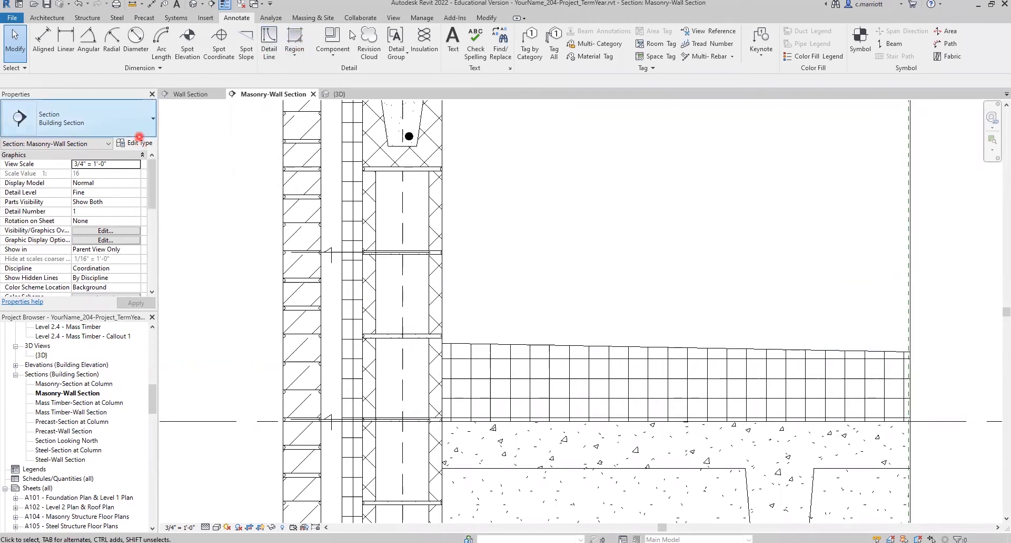
{"action": "left_click", "coordinate": [299, 34]}
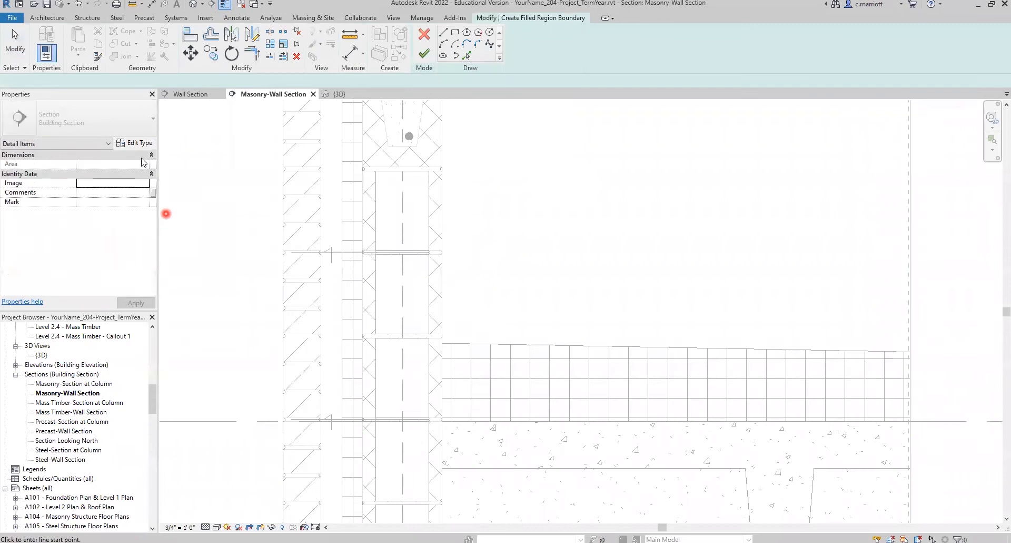
{"action": "left_click", "coordinate": [152, 128]}
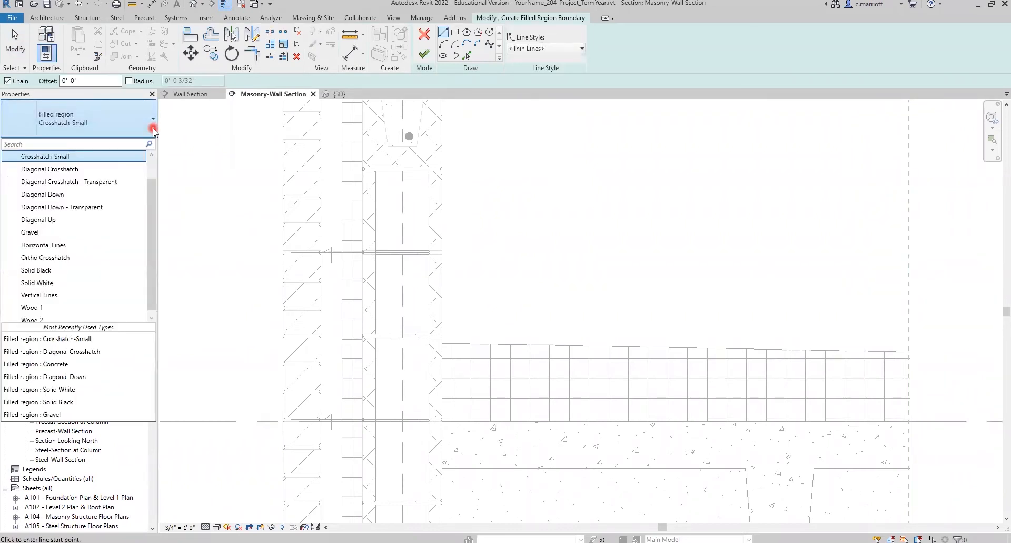
{"action": "left_click", "coordinate": [277, 59]}
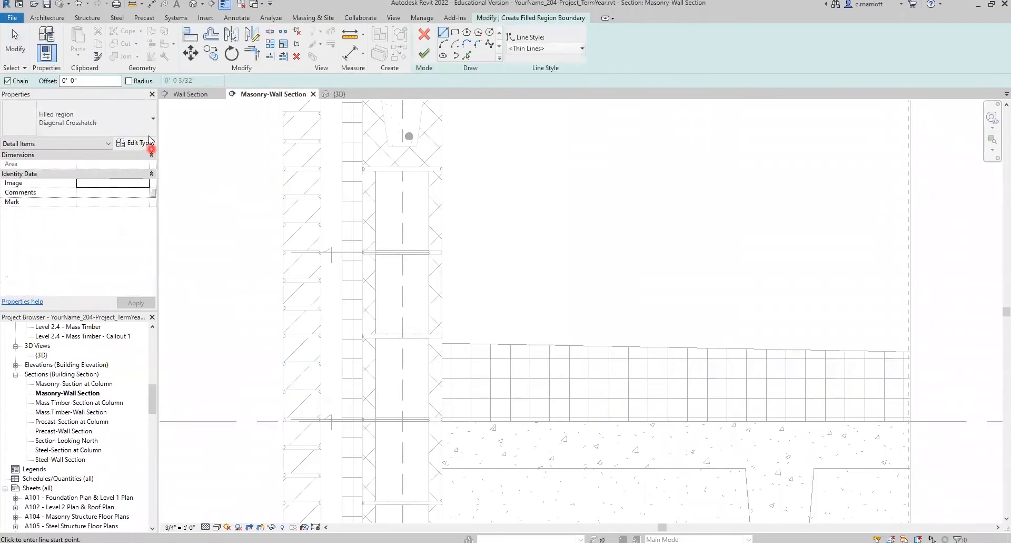
{"action": "left_click", "coordinate": [152, 129]}
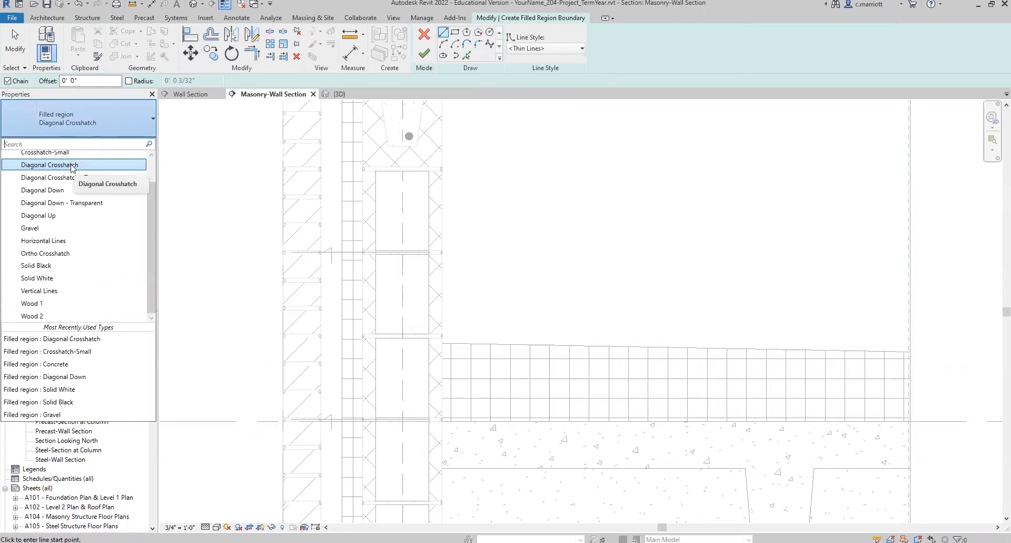
{"action": "left_click", "coordinate": [73, 165]}
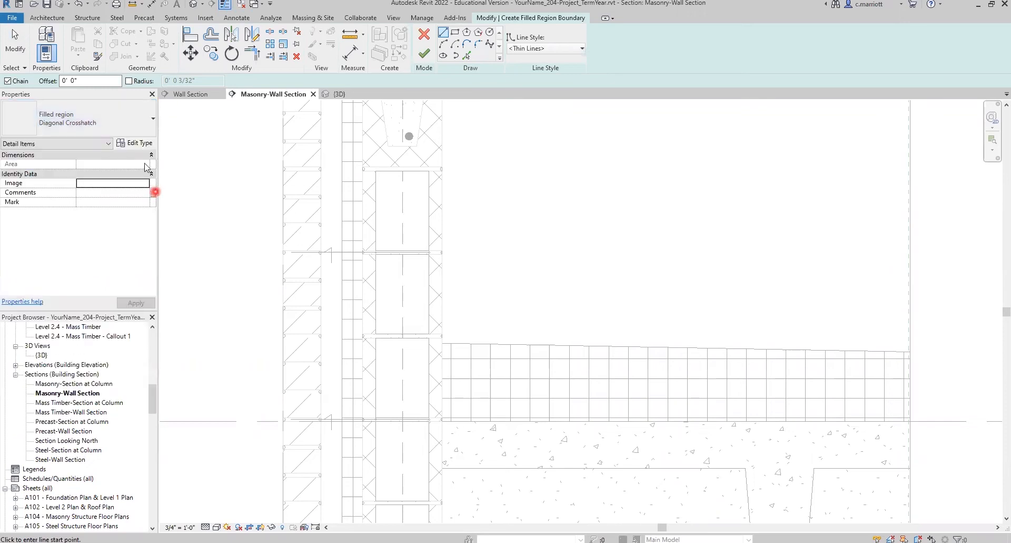
Duplicate the Diagonal Crosshatch filled region type and name the copy Rigid_Insulation.
{"action": "left_click", "coordinate": [138, 144]}
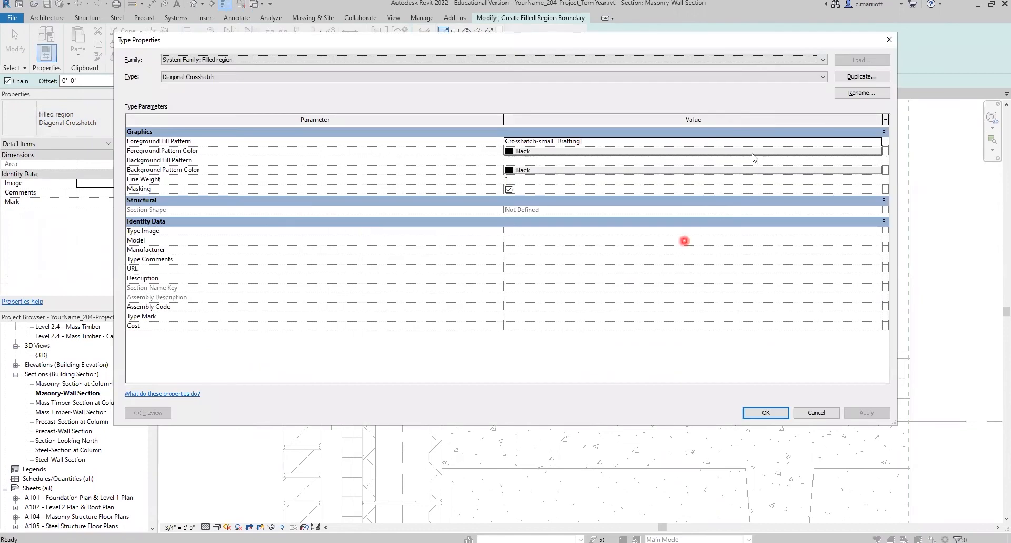
{"action": "left_click", "coordinate": [848, 76]}
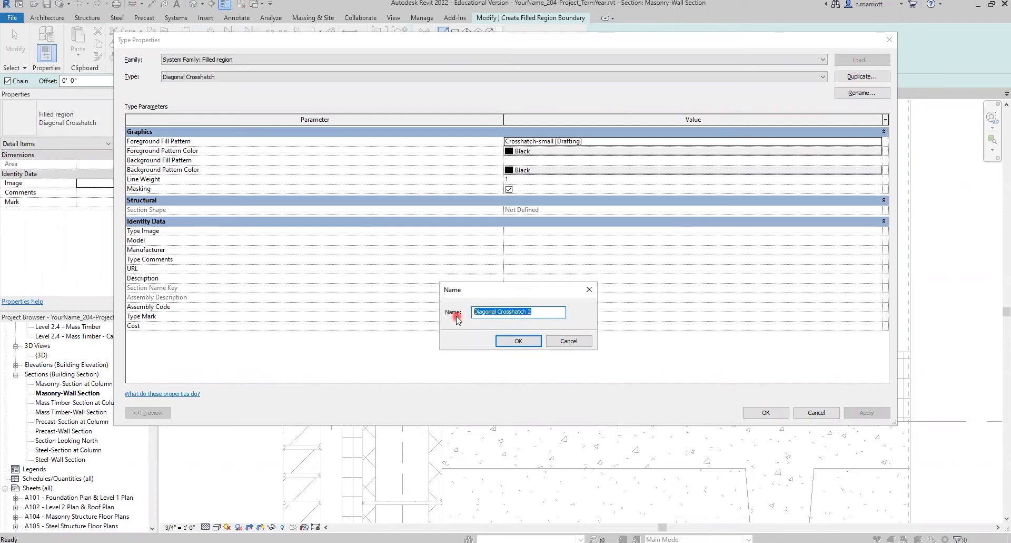
{"action": "type", "text": "Insulation"}
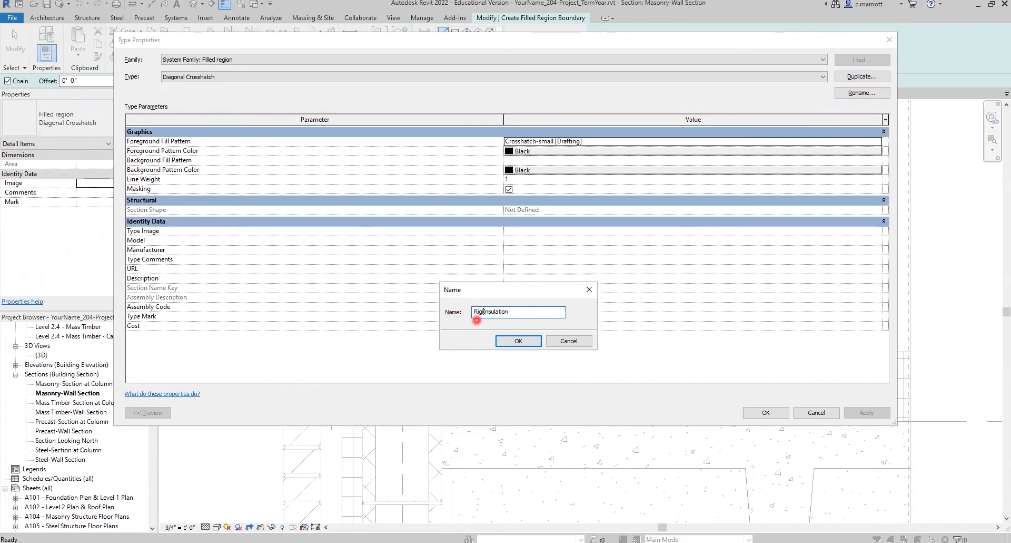
{"action": "type", "text": "_"}
{"action": "left_click", "coordinate": [516, 341]}
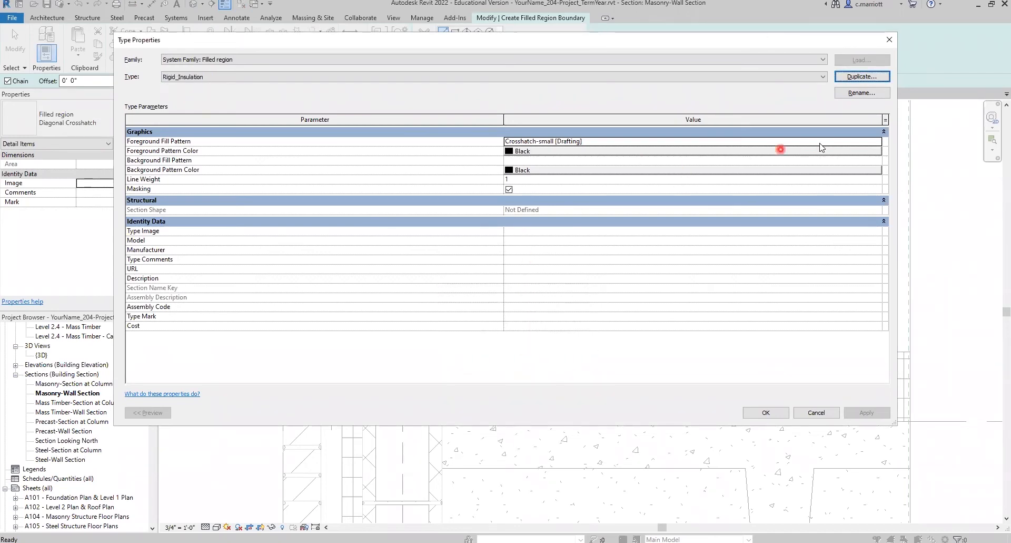
Set the Rigid_Insulation type's foreground fill pattern to the Crosshatch drafting pattern.
{"action": "left_click", "coordinate": [838, 141]}
{"action": "left_click", "coordinate": [449, 254]}
{"action": "left_click", "coordinate": [499, 336]}
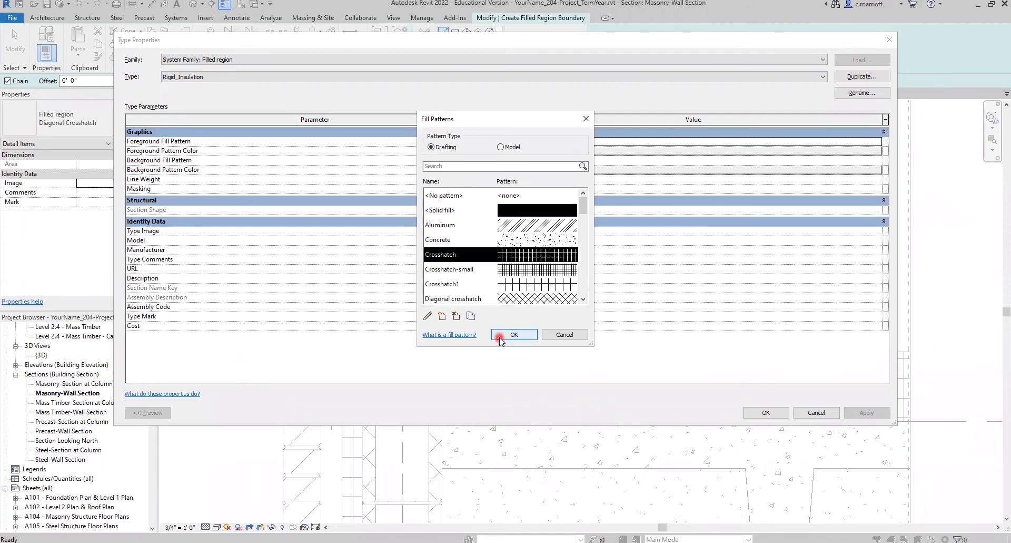
{"action": "left_click", "coordinate": [766, 412]}
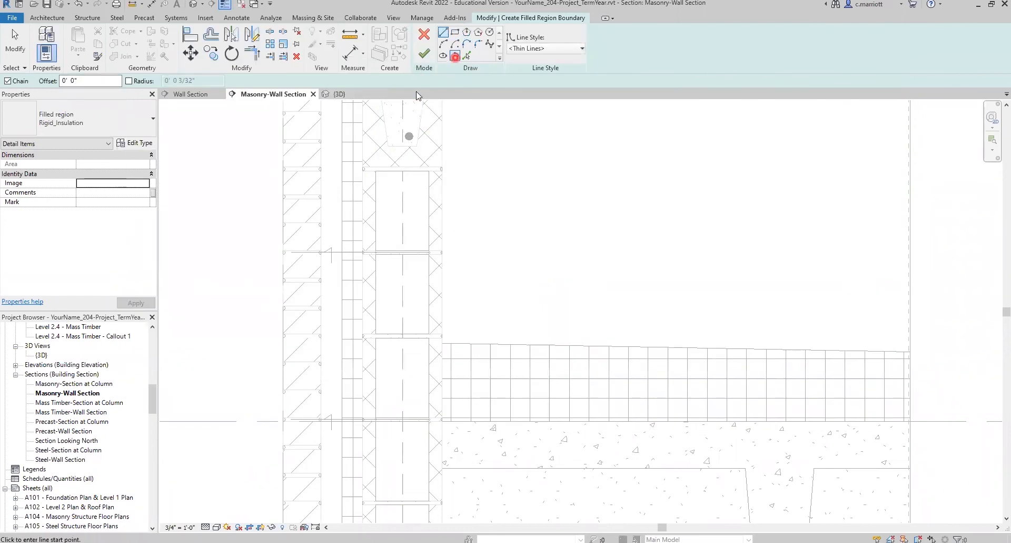
Test the Rigid_Insulation fill on a rectangle about 8 1/4" wide above the roof insulation, and delete that region.
{"action": "left_click", "coordinate": [548, 251]}
{"action": "key", "text": "Escape"}
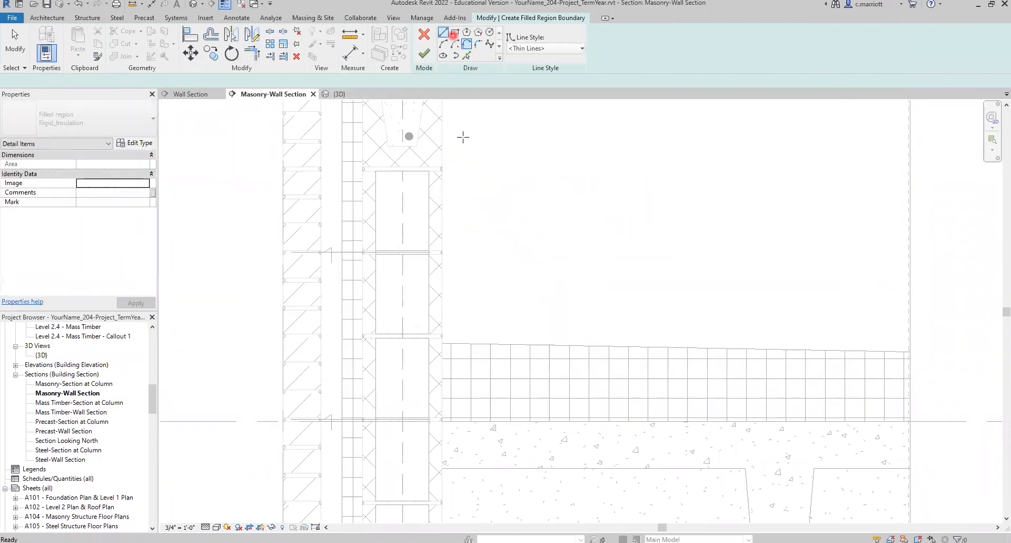
{"action": "left_click", "coordinate": [565, 229]}
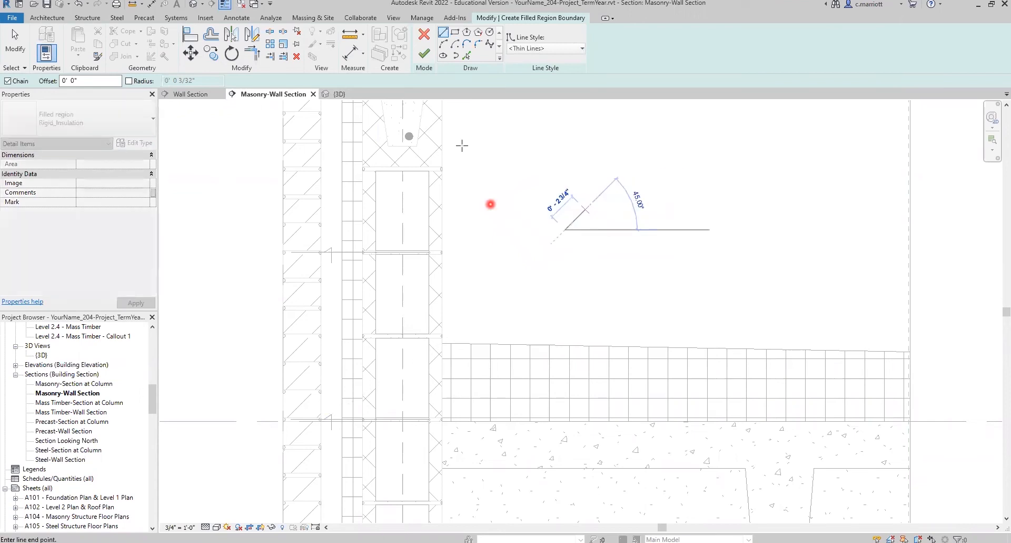
{"action": "left_click", "coordinate": [455, 32]}
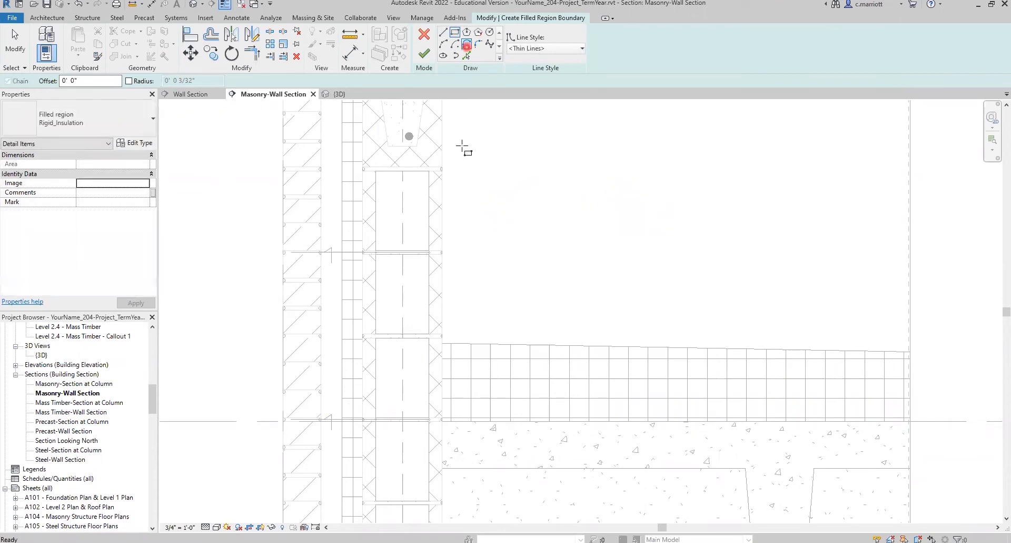
{"action": "left_click", "coordinate": [605, 247]}
{"action": "left_click", "coordinate": [691, 206]}
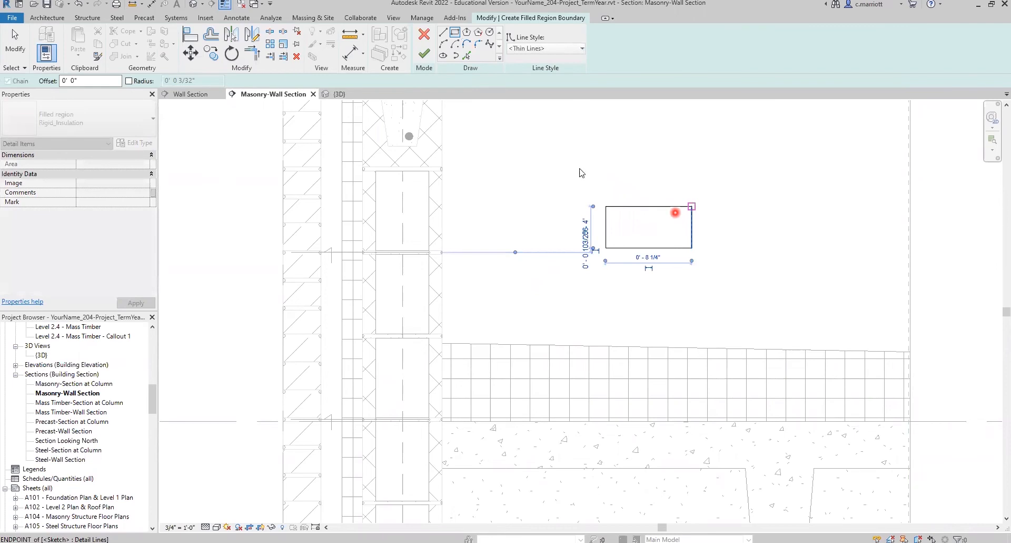
{"action": "left_click", "coordinate": [424, 54]}
{"action": "left_click", "coordinate": [652, 321]}
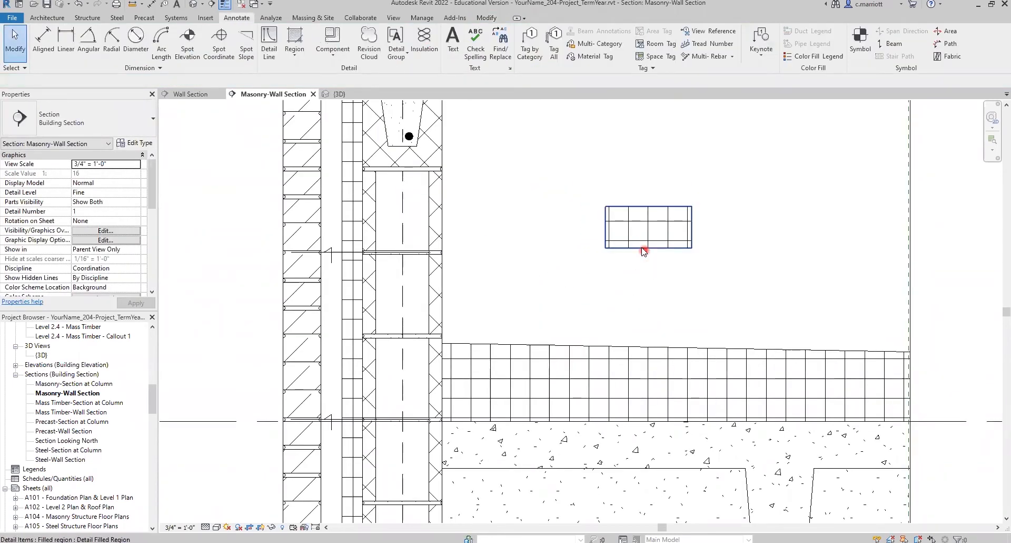
{"action": "left_click", "coordinate": [643, 248]}
{"action": "key", "text": "Escape"}
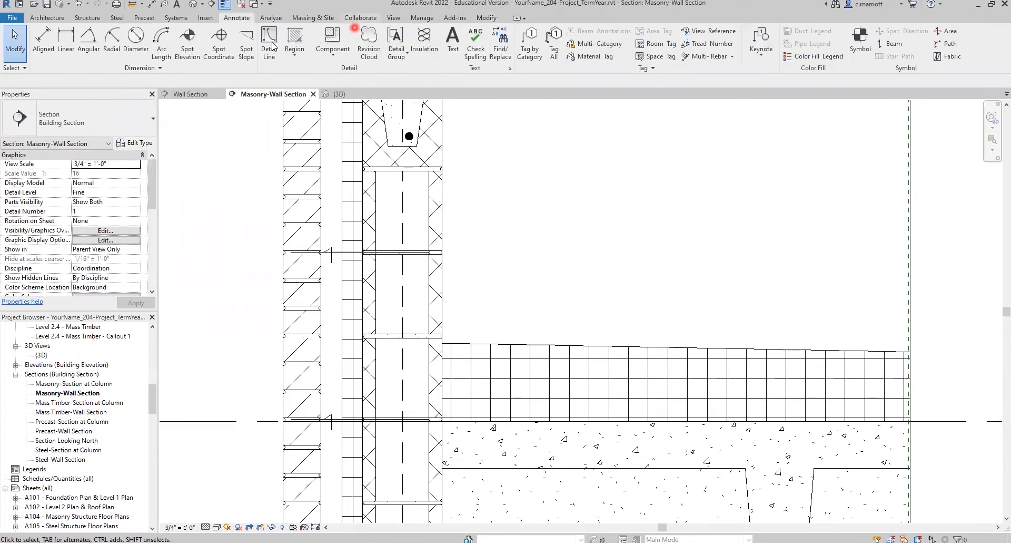
Start a Rigid_Insulation filled region boundary where the roof insulation's top edge meets the masonry wall, snapping to the nearest point.
{"action": "scroll", "coordinate": [360, 368], "scroll_direction": "up", "scroll_amount": 3}
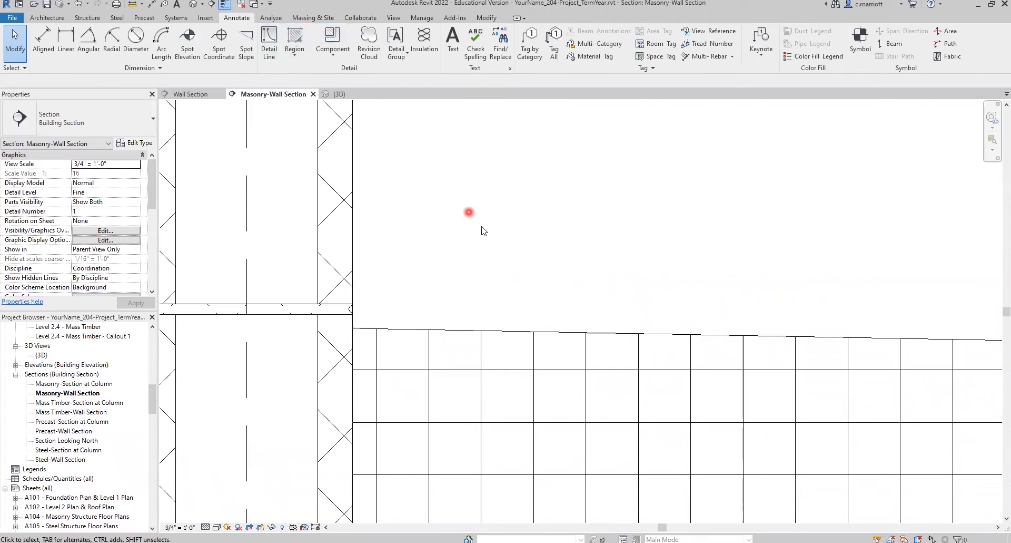
{"action": "left_click", "coordinate": [295, 40]}
{"action": "scroll", "coordinate": [359, 327], "scroll_direction": "up", "scroll_amount": 3}
{"action": "right_click", "coordinate": [380, 274]}
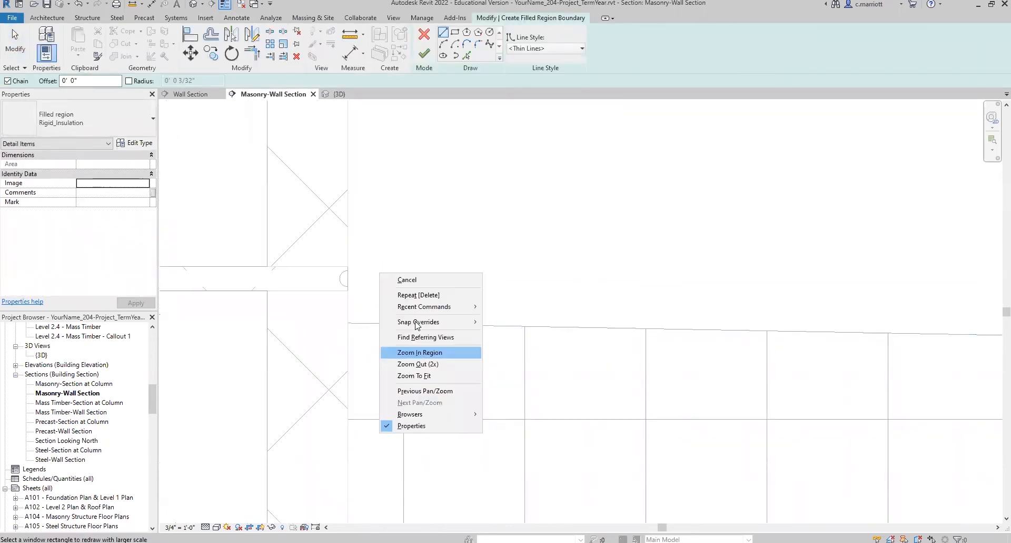
{"action": "mouse_move", "coordinate": [438, 321]}
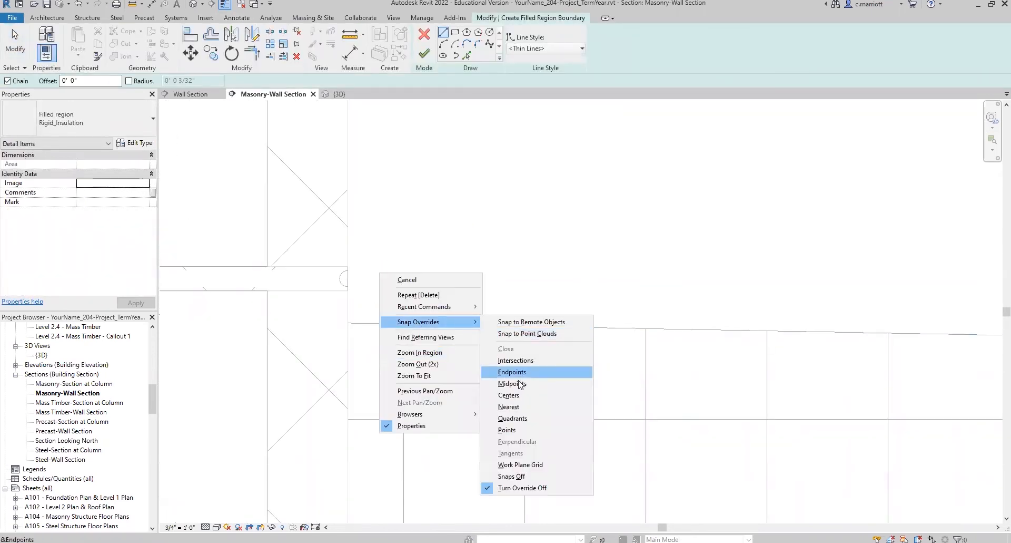
{"action": "left_click", "coordinate": [508, 406]}
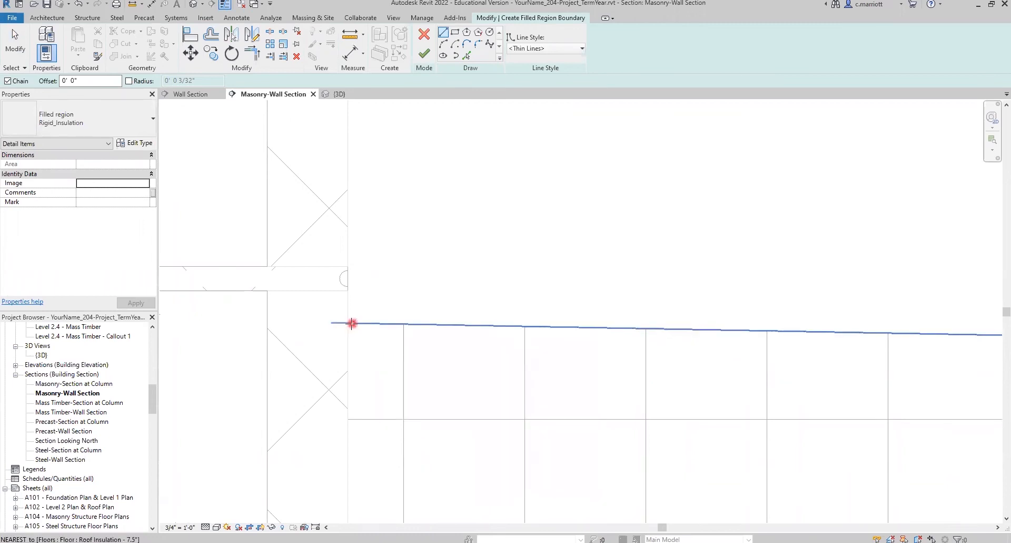
{"action": "left_click", "coordinate": [351, 323]}
Draw the boundary's base about 5" long from the wall along the sloped insulation top, ending on a Nearest snap.
{"action": "scroll", "coordinate": [454, 329], "scroll_direction": "down", "scroll_amount": 2}
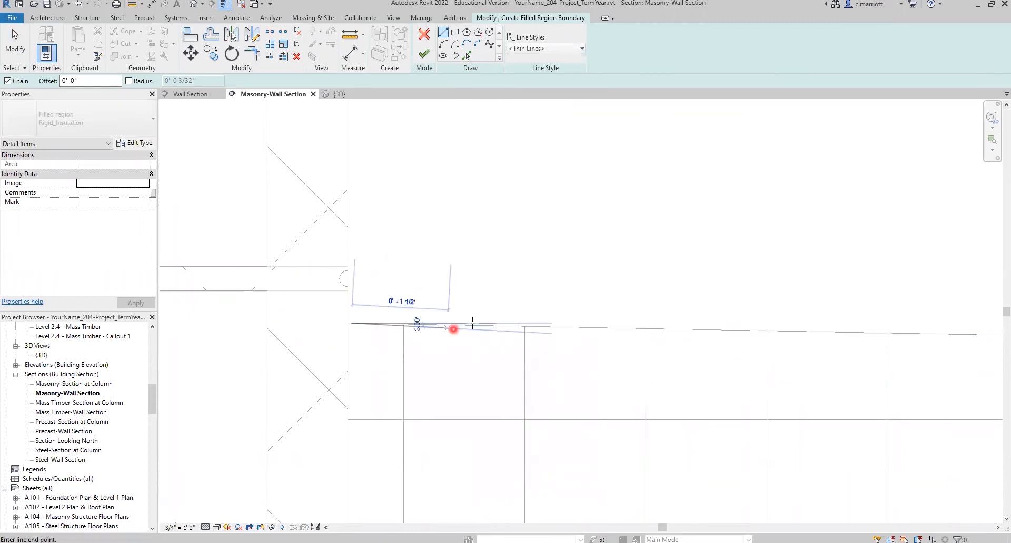
{"action": "scroll", "coordinate": [522, 333], "scroll_direction": "up", "scroll_amount": 4}
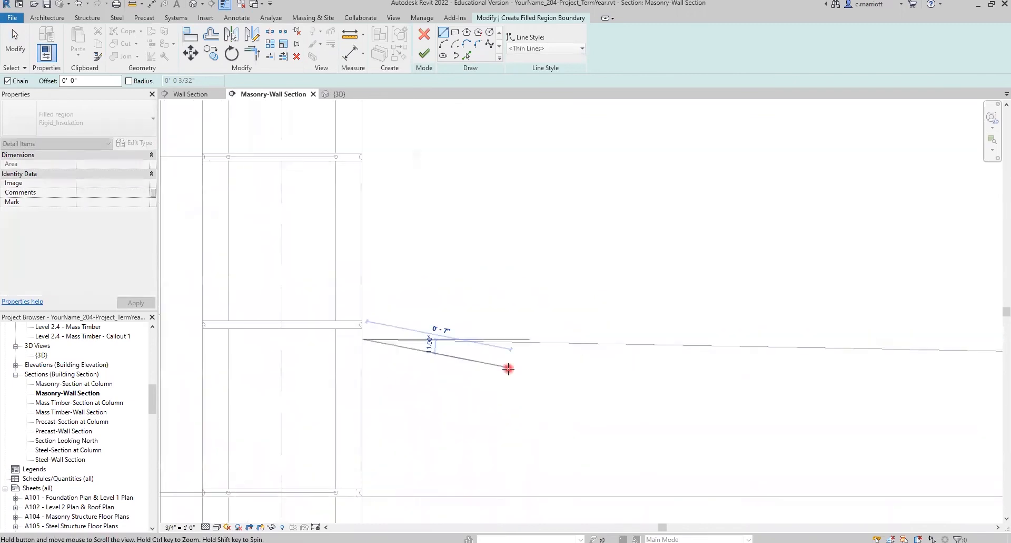
{"action": "left_click", "coordinate": [513, 343]}
{"action": "left_click", "coordinate": [482, 342]}
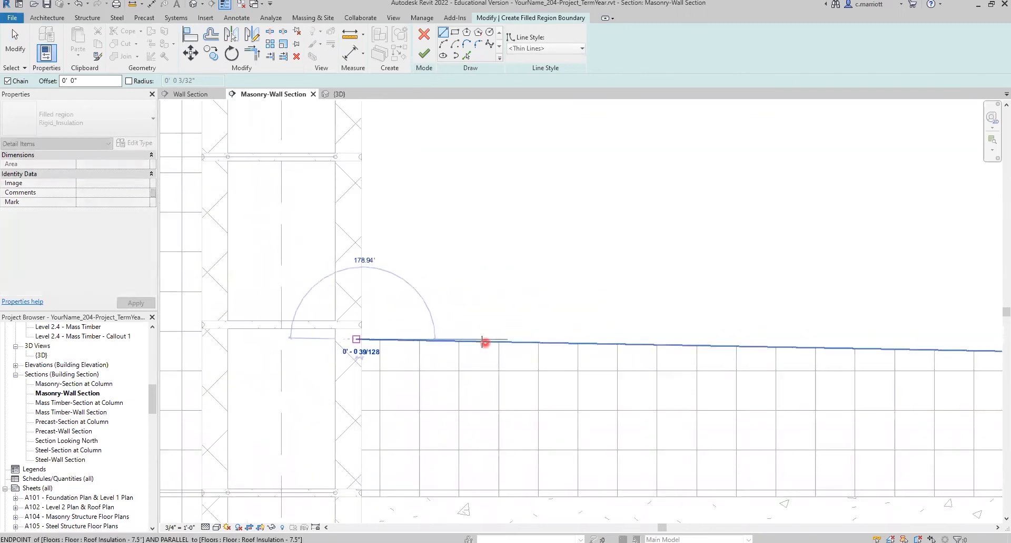
{"action": "left_click", "coordinate": [476, 342]}
{"action": "right_click", "coordinate": [506, 398]}
{"action": "mouse_move", "coordinate": [527, 392]}
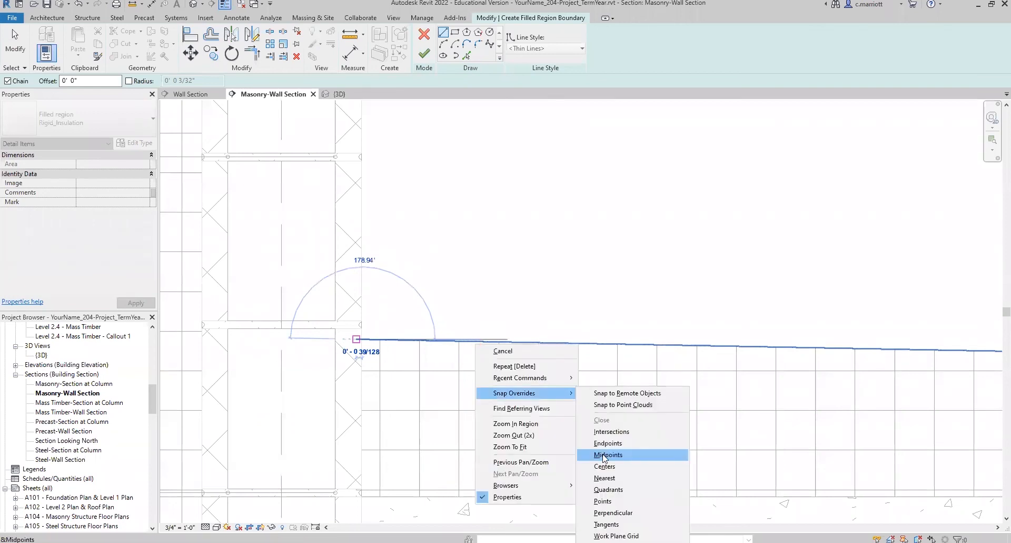
{"action": "left_click", "coordinate": [602, 478]}
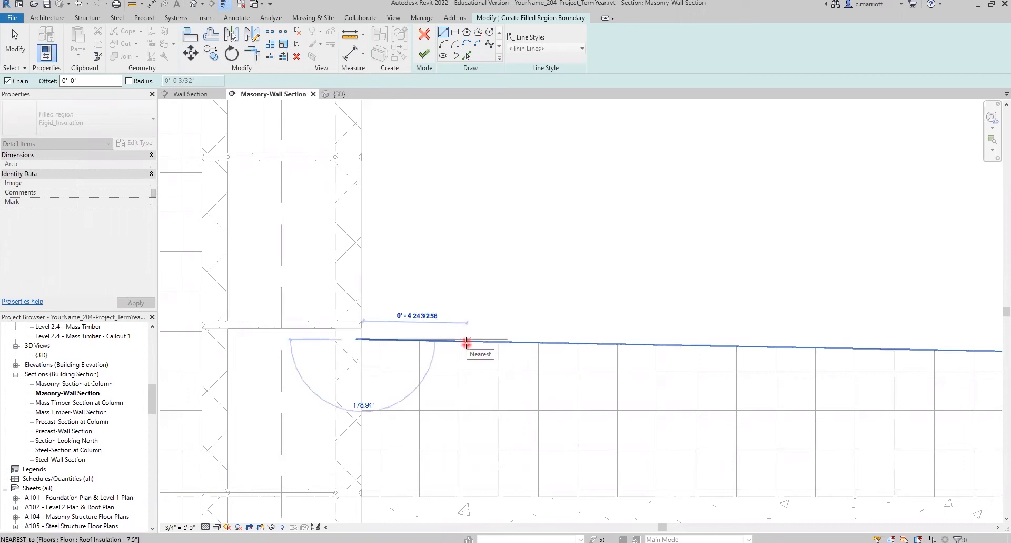
{"action": "left_click", "coordinate": [467, 342]}
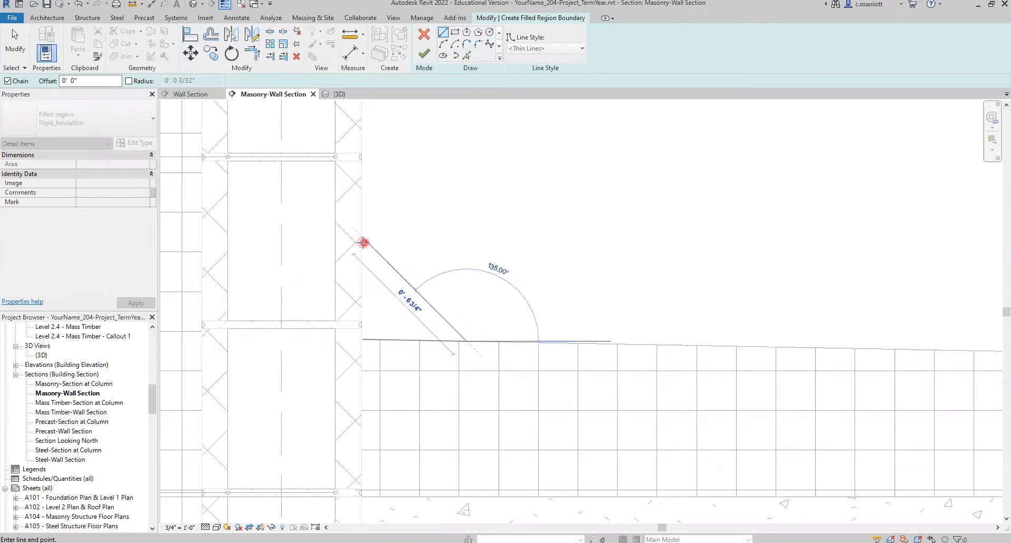
Close the triangular cant strip with a 45° line up to the wall face and a vertical line down it, and finish the region.
{"action": "left_click", "coordinate": [362, 237]}
{"action": "left_click", "coordinate": [360, 341]}
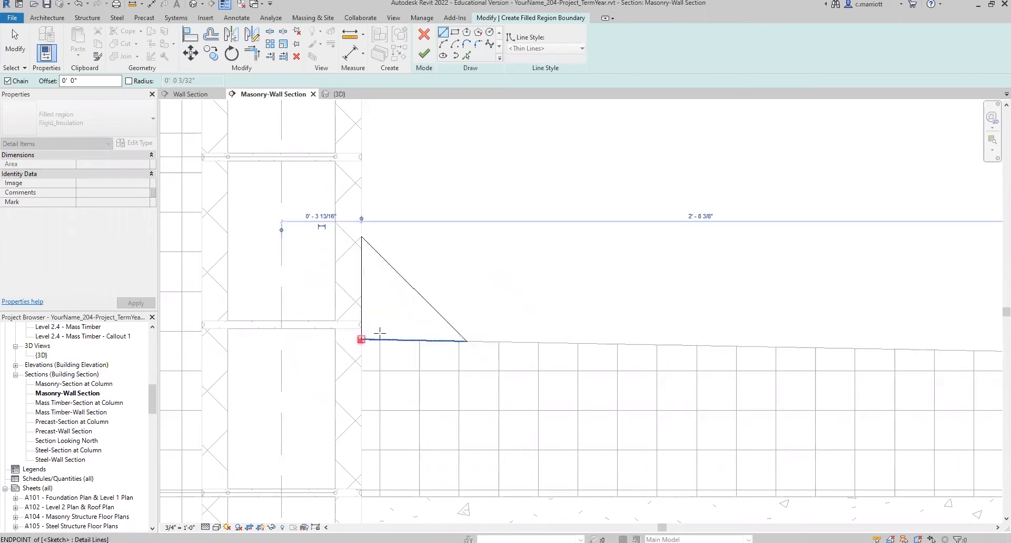
{"action": "left_click", "coordinate": [424, 53]}
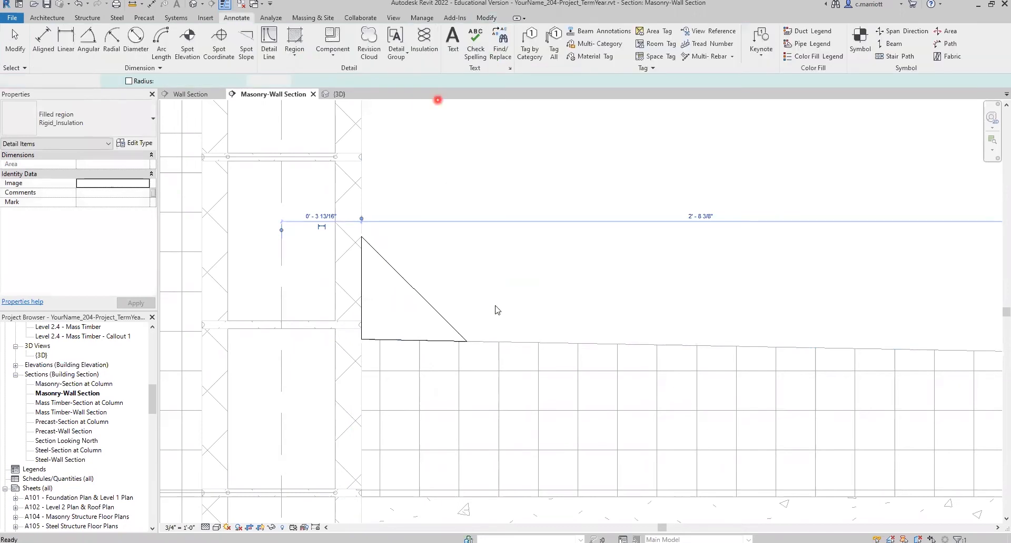
{"action": "left_click", "coordinate": [493, 276]}
{"action": "scroll", "coordinate": [493, 280], "scroll_direction": "down", "scroll_amount": 2}
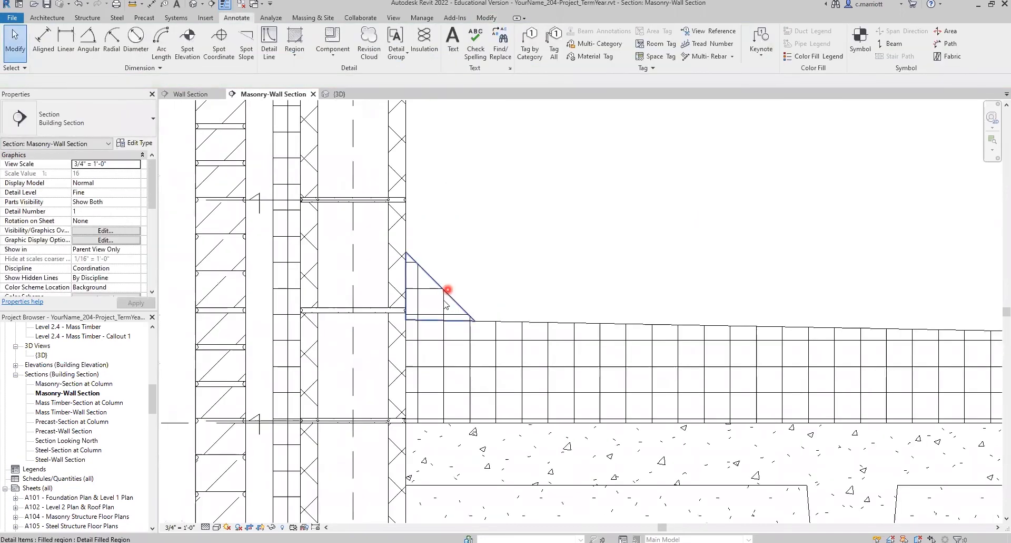
Edit the cant strip region's boundary and change its base line along the roof insulation to a dashed line style.
{"action": "left_click", "coordinate": [450, 294]}
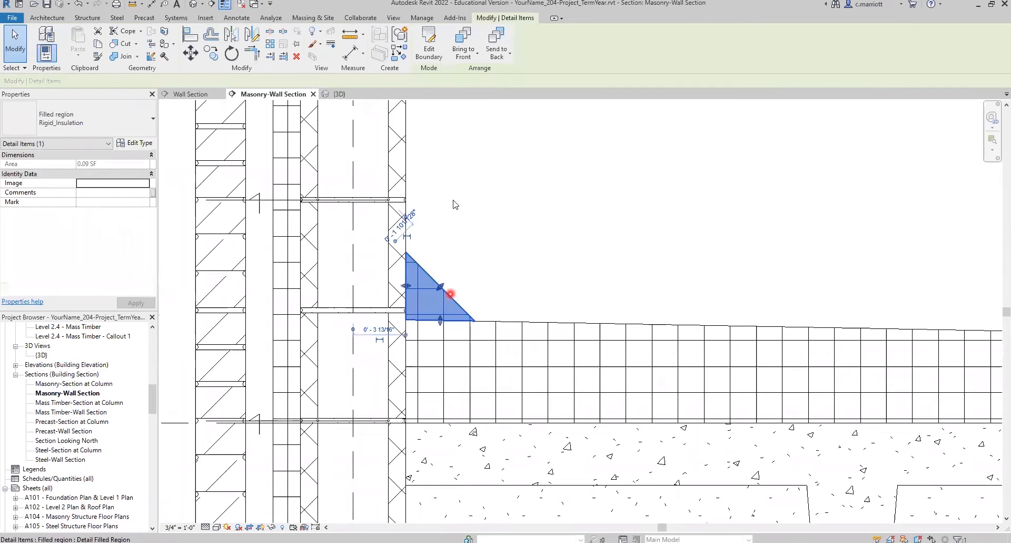
{"action": "left_click", "coordinate": [429, 45]}
{"action": "left_click", "coordinate": [426, 319]}
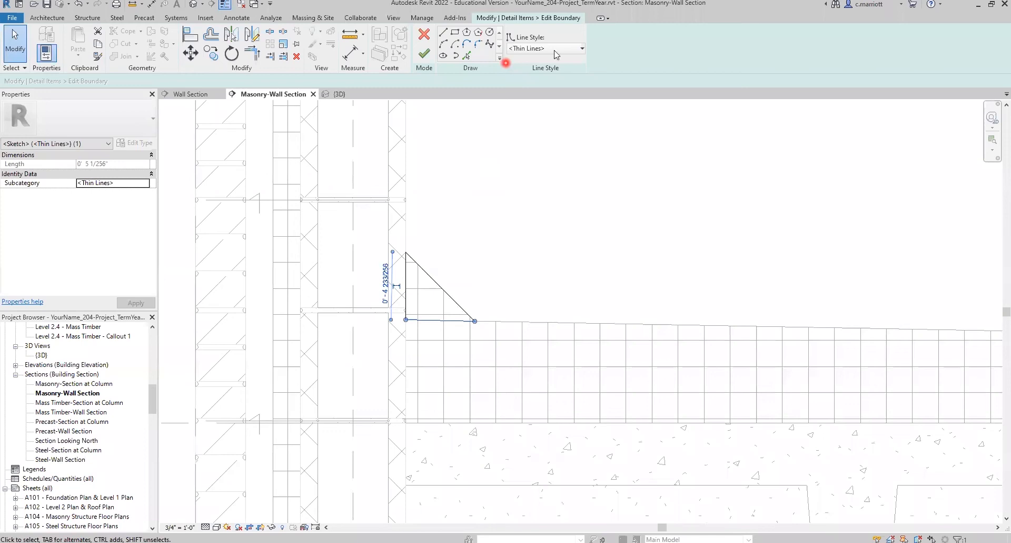
{"action": "left_click", "coordinate": [474, 193]}
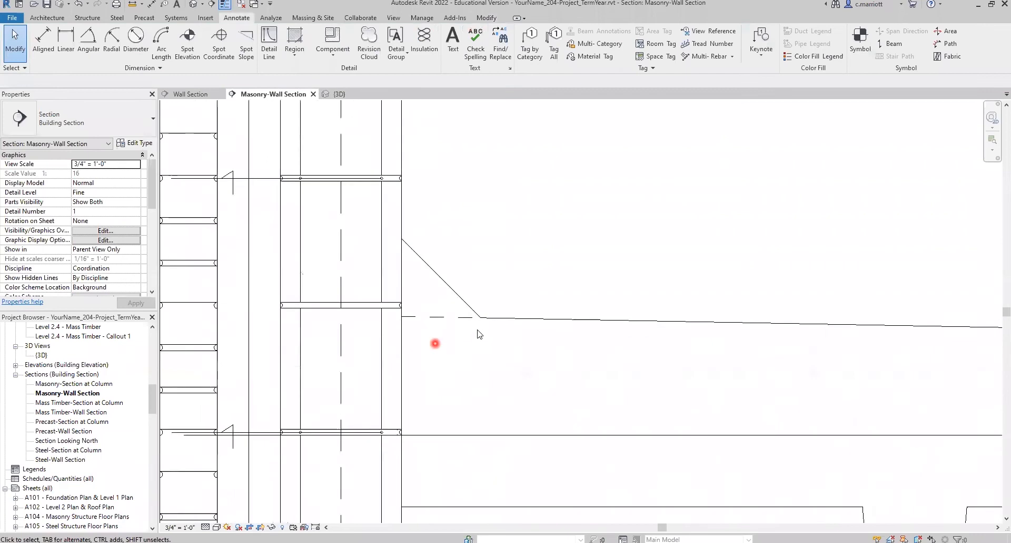
{"action": "scroll", "coordinate": [474, 327], "scroll_direction": "down", "scroll_amount": 2}
{"action": "scroll", "coordinate": [477, 316], "scroll_direction": "up", "scroll_amount": 5}
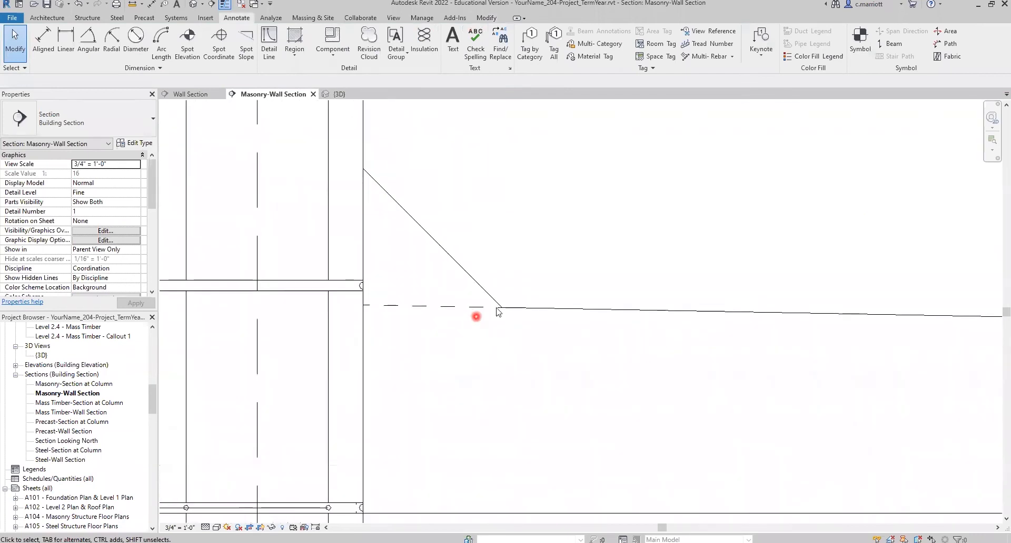
Reopen the cant strip region's boundary, check which line style is assigned to its base line, and finish the boundary edit.
{"action": "left_click", "coordinate": [456, 306]}
{"action": "left_click", "coordinate": [429, 42]}
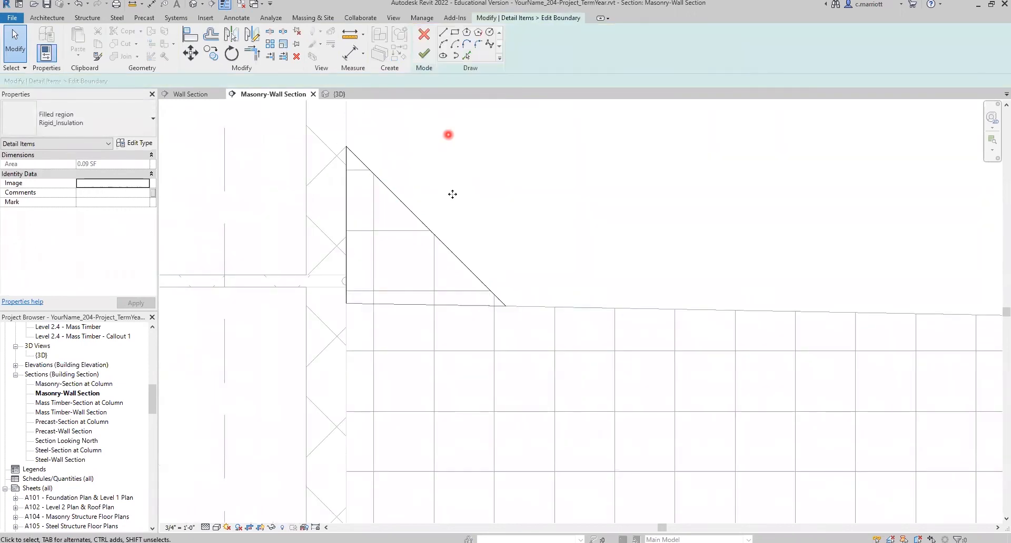
{"action": "left_click", "coordinate": [443, 304]}
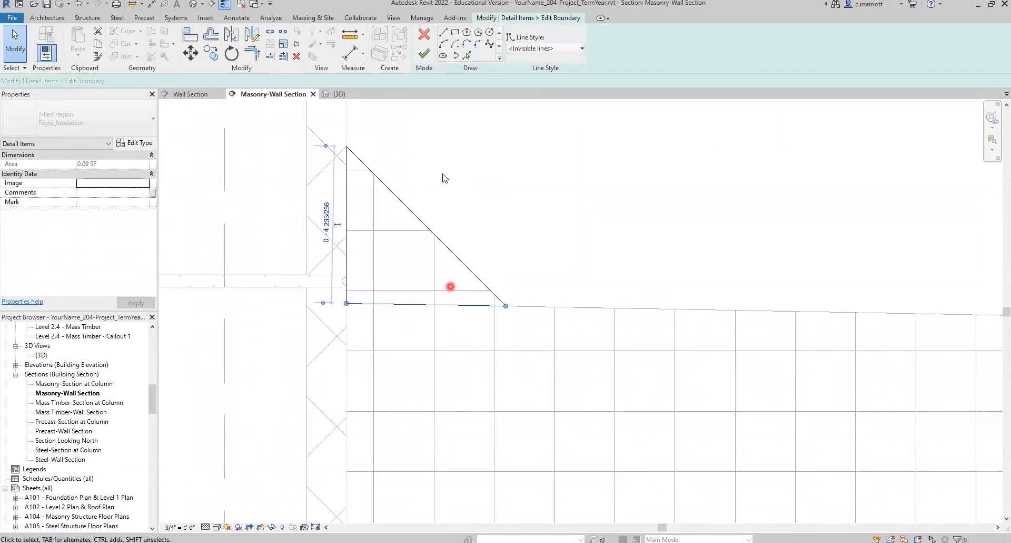
{"action": "left_click", "coordinate": [584, 48]}
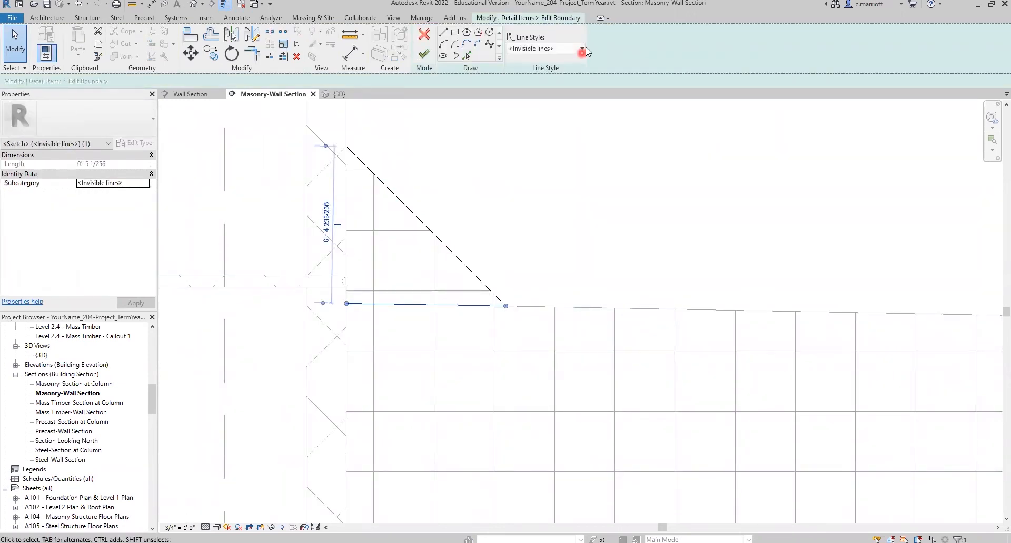
{"action": "left_click", "coordinate": [581, 49]}
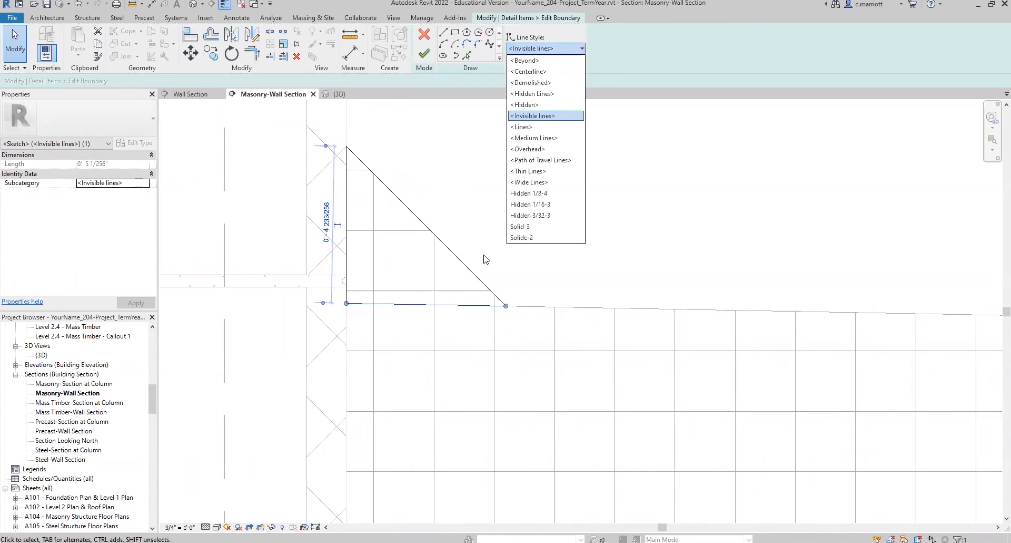
{"action": "left_click", "coordinate": [470, 136]}
{"action": "left_click", "coordinate": [423, 54]}
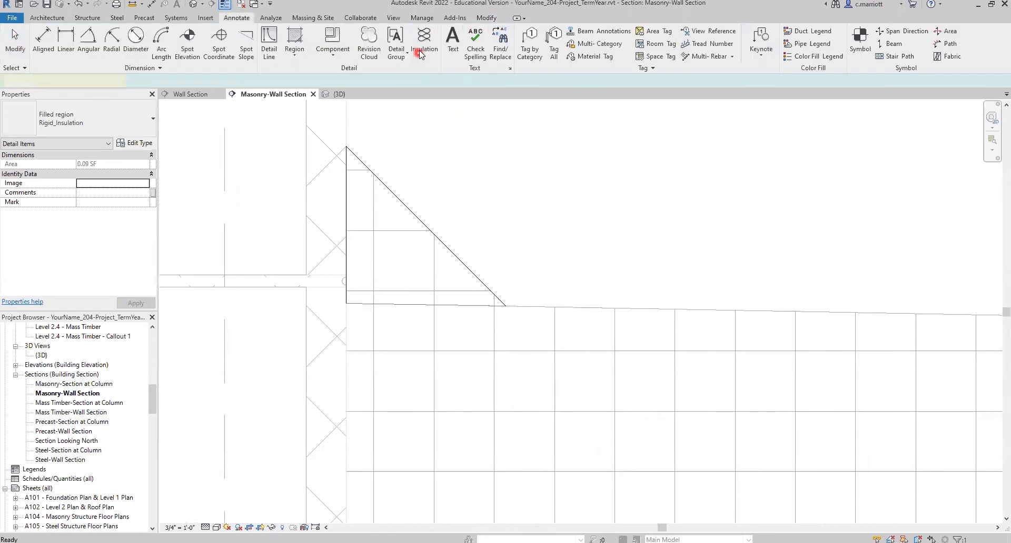
{"action": "left_click", "coordinate": [511, 271]}
{"action": "scroll", "coordinate": [516, 272], "scroll_direction": "down", "scroll_amount": 8}
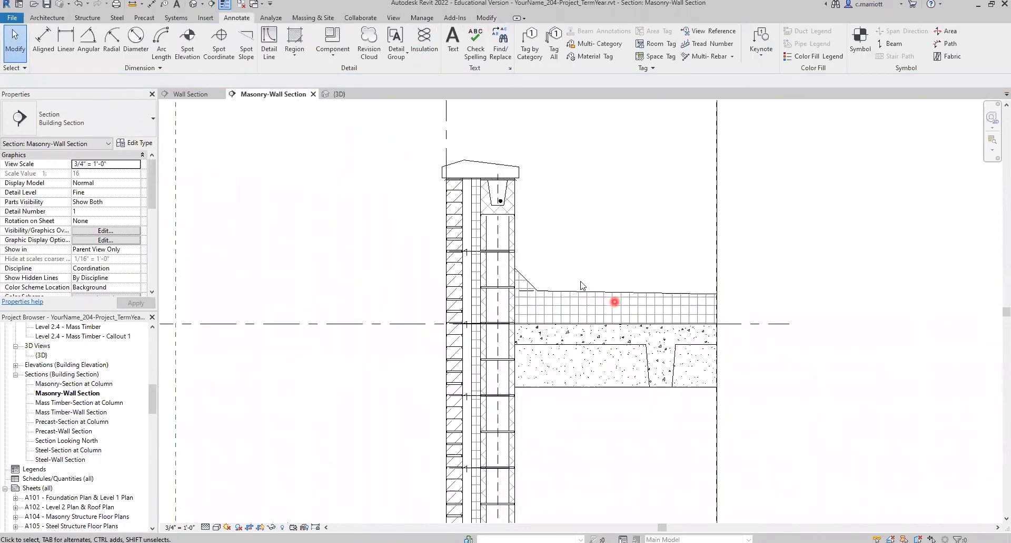
Edit the cant strip boundary, extending its diagonal and base lines to a shared outer corner slightly below the roof insulation's top edge.
{"action": "scroll", "coordinate": [542, 297], "scroll_direction": "up", "scroll_amount": 3}
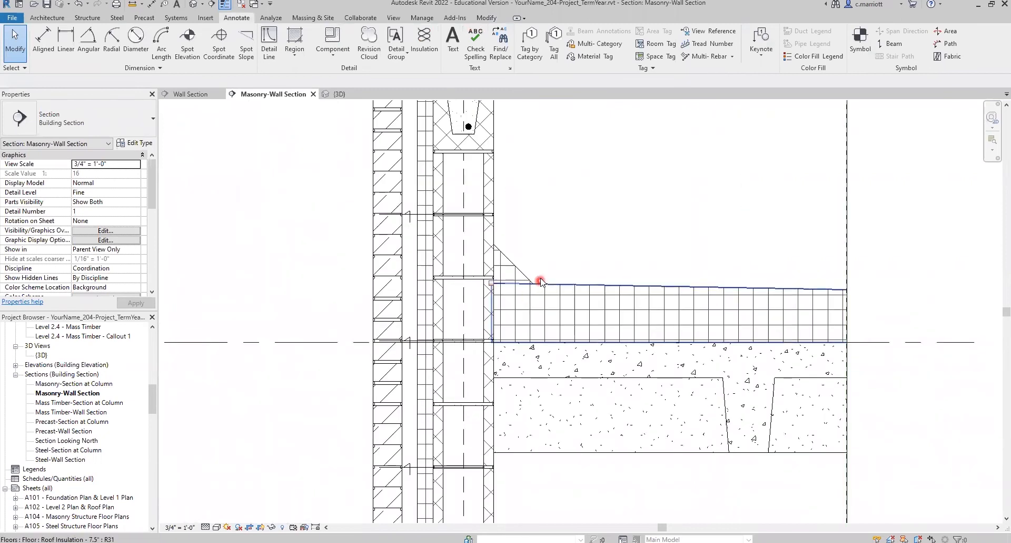
{"action": "scroll", "coordinate": [543, 284], "scroll_direction": "up", "scroll_amount": 1}
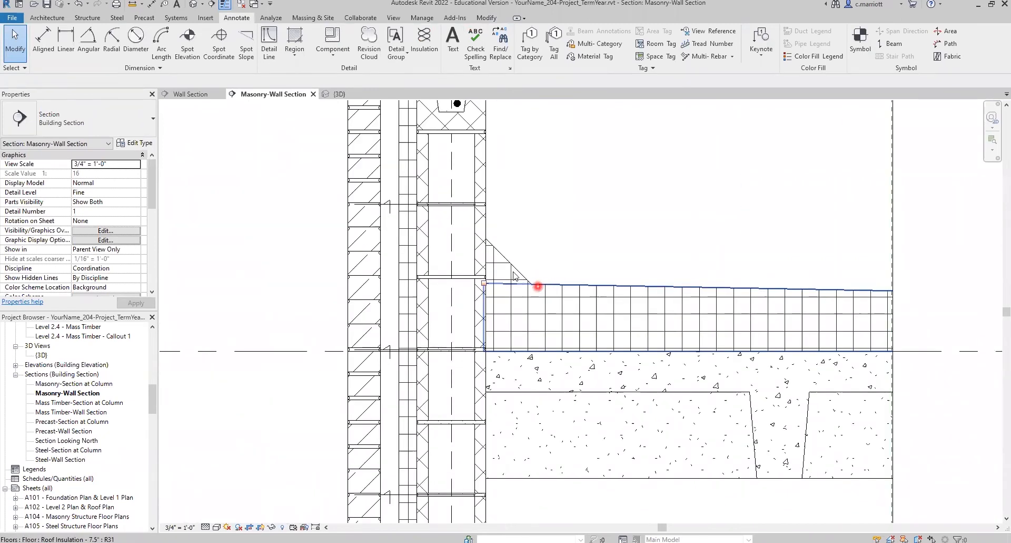
{"action": "scroll", "coordinate": [513, 272], "scroll_direction": "up", "scroll_amount": 3}
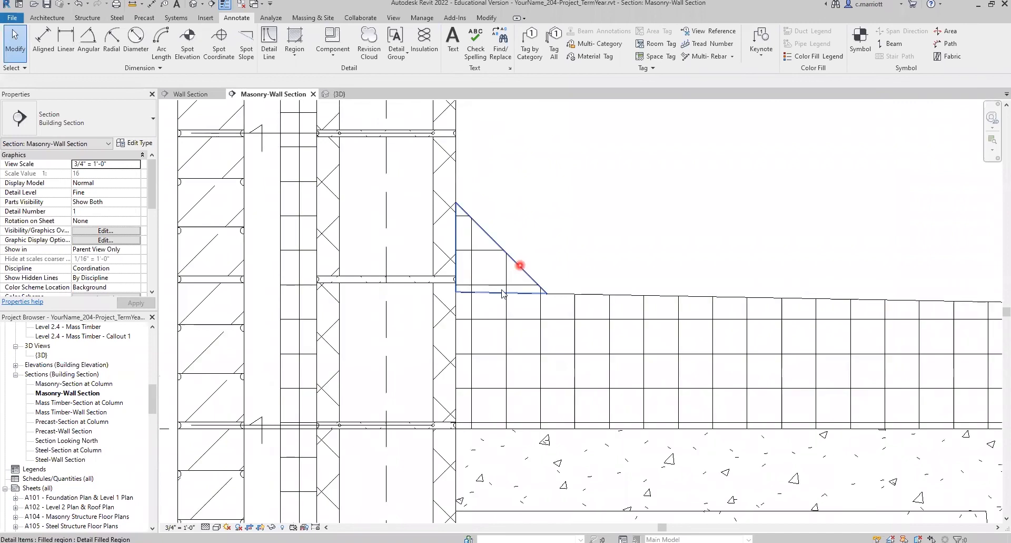
{"action": "left_click", "coordinate": [502, 292]}
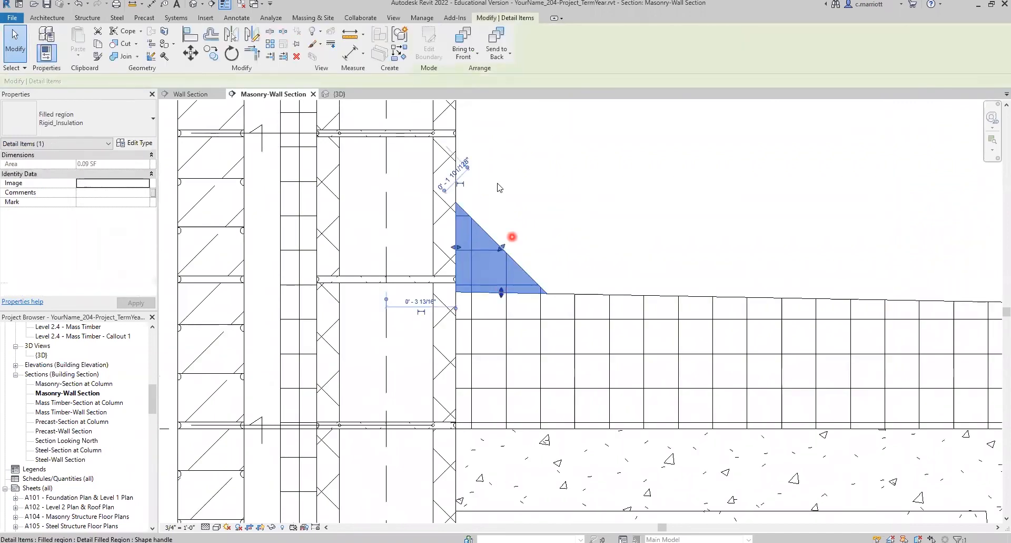
{"action": "double_click", "coordinate": [558, 326]}
{"action": "scroll", "coordinate": [562, 341], "scroll_direction": "up", "scroll_amount": 3}
{"action": "left_click", "coordinate": [539, 286]}
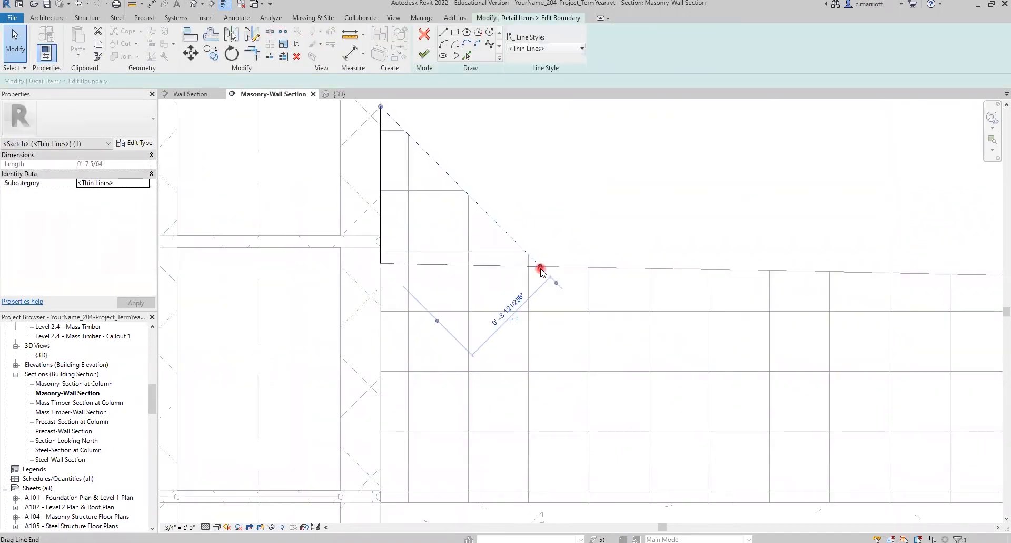
{"action": "left_click_drag", "start_coordinate": [540, 268], "coordinate": [542, 269]}
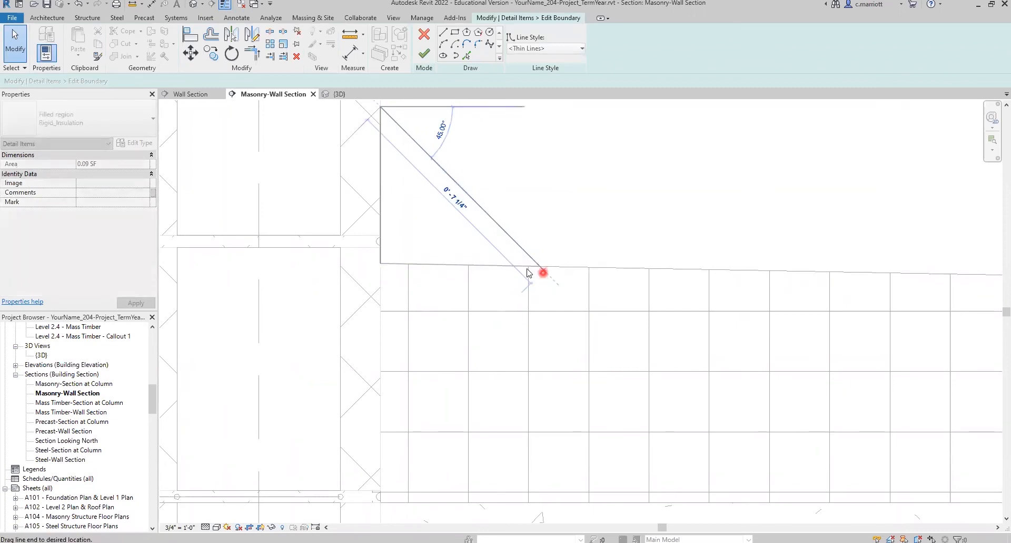
{"action": "left_click", "coordinate": [522, 265]}
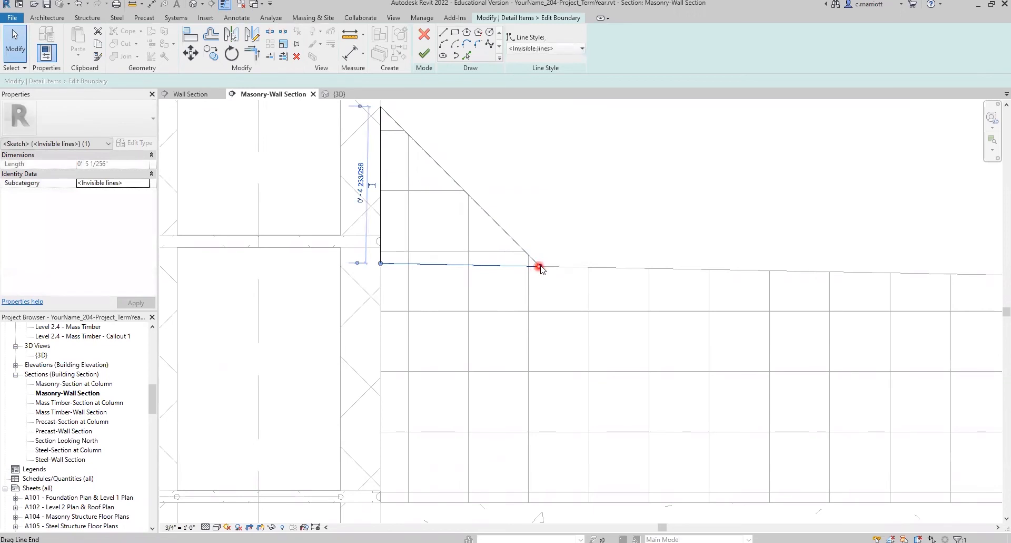
{"action": "left_click_drag", "start_coordinate": [540, 266], "coordinate": [545, 272]}
{"action": "left_click", "coordinate": [461, 176]}
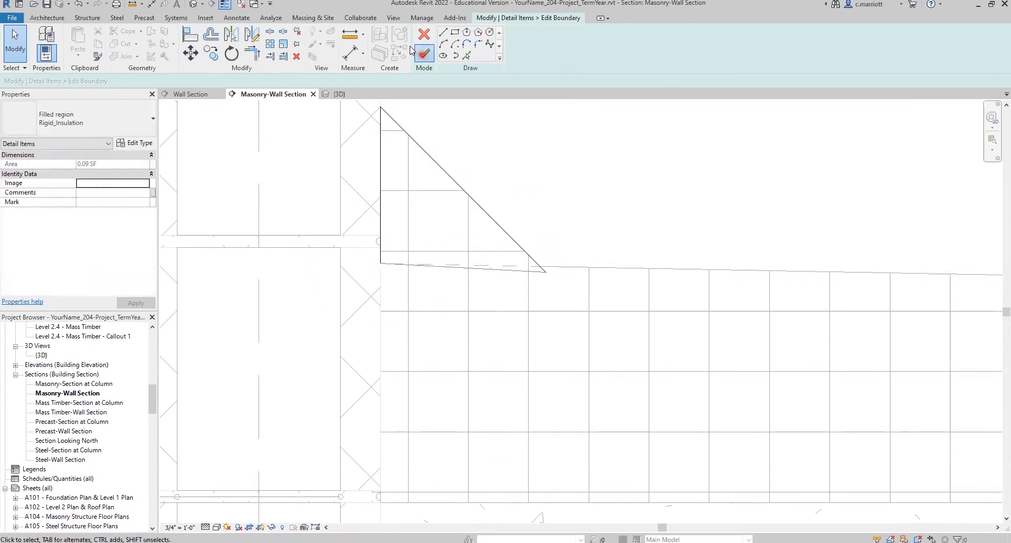
{"action": "scroll", "coordinate": [580, 287], "scroll_direction": "down", "scroll_amount": 5}
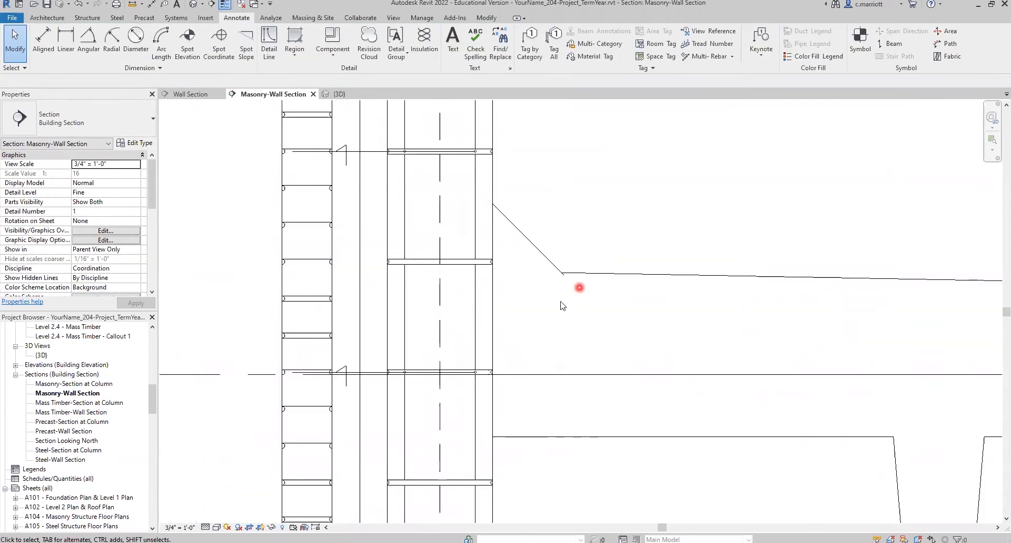
{"action": "scroll", "coordinate": [414, 354], "scroll_direction": "down", "scroll_amount": 1}
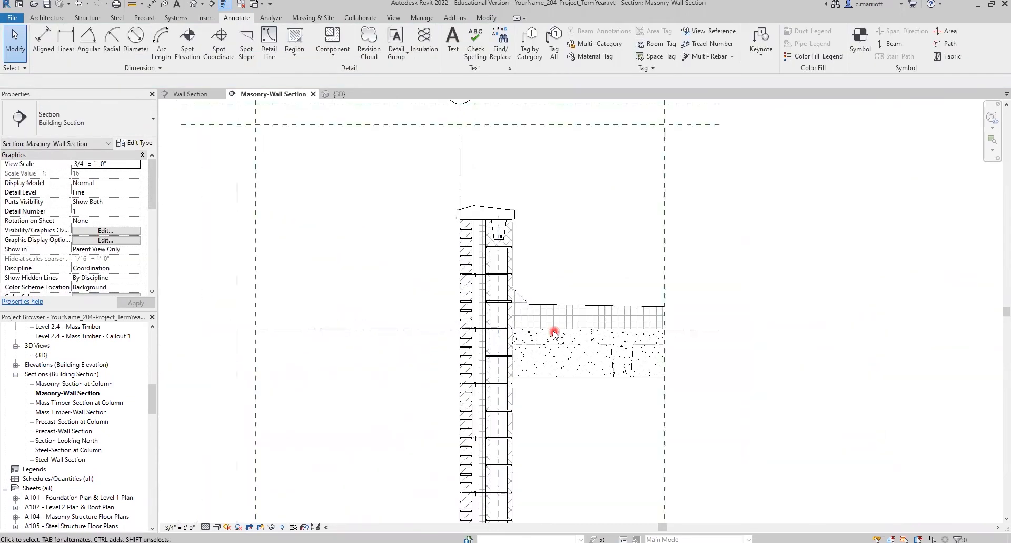
Search the Autodesk family library for "flashing".
{"action": "scroll", "coordinate": [554, 330], "scroll_direction": "up", "scroll_amount": 1}
{"action": "middle_click_drag", "start_coordinate": [346, 266], "coordinate": [302, 276]}
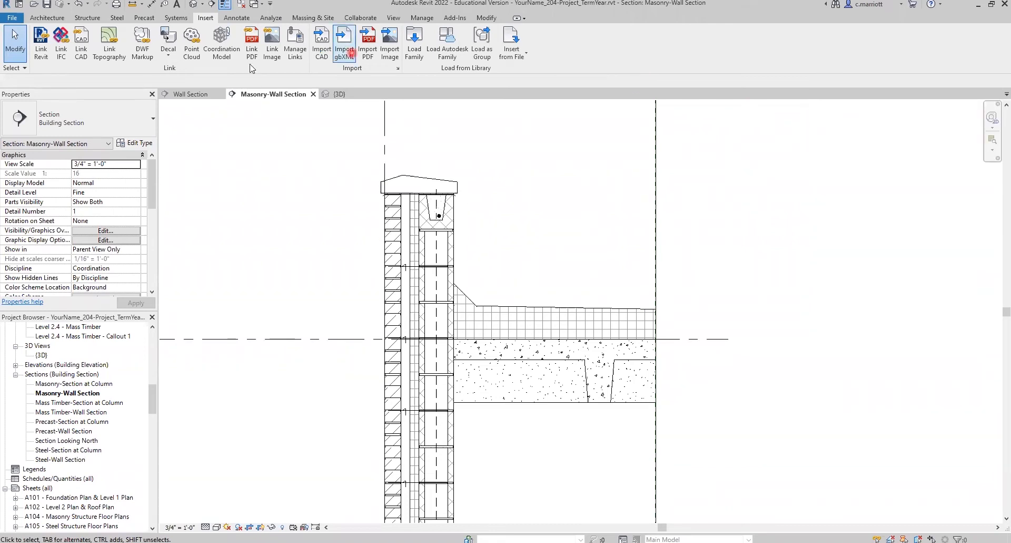
{"action": "left_click", "coordinate": [457, 49]}
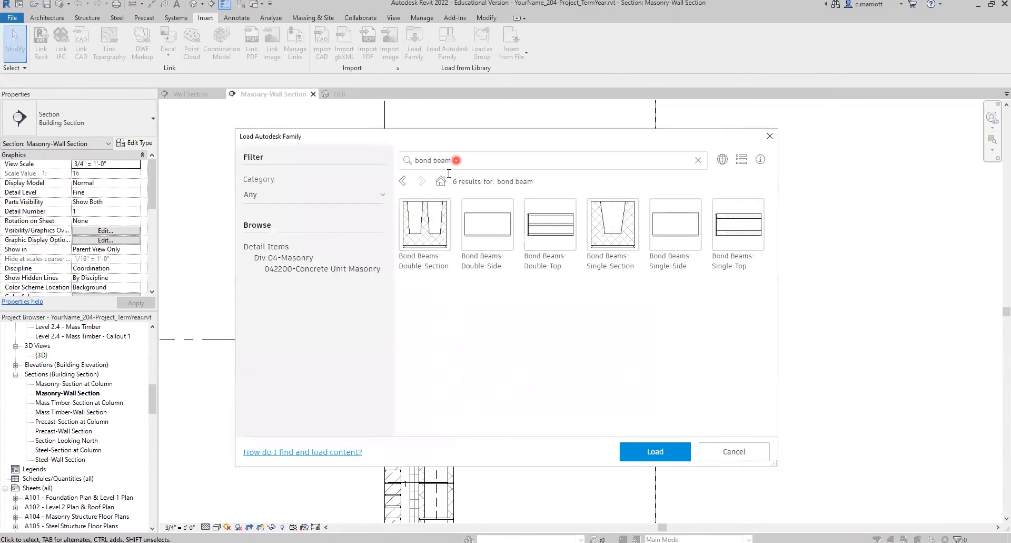
{"action": "key", "text": "BackSpace"}
{"action": "key", "text": "BackSpace"}
{"action": "key", "text": "BackSpace"}
{"action": "key", "text": "BackSpace"}
{"action": "key", "text": "BackSpace"}
{"action": "key", "text": "BackSpace"}
{"action": "key", "text": "BackSpace"}
{"action": "key", "text": "BackSpace"}
{"action": "key", "text": "BackSpace"}
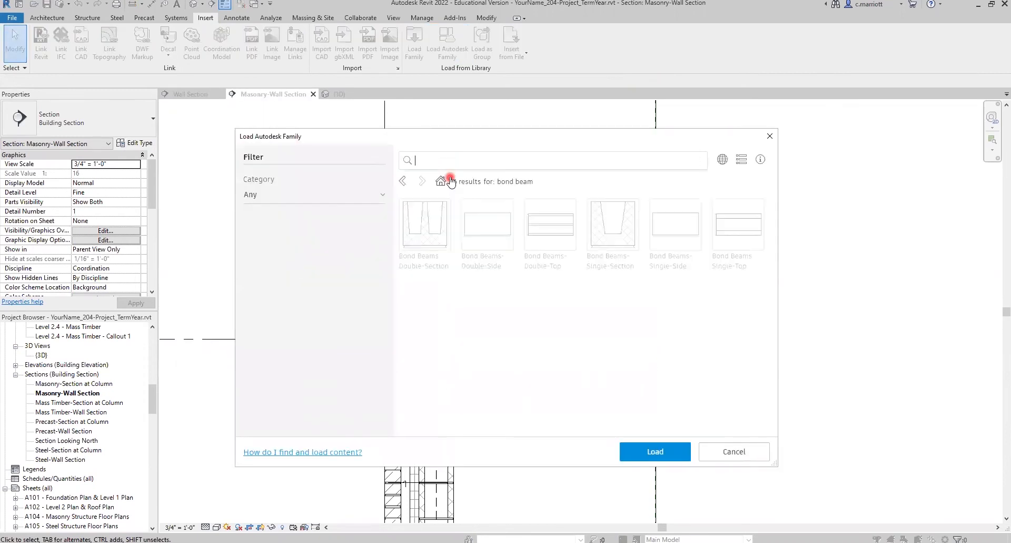
{"action": "type", "text": "flas"}
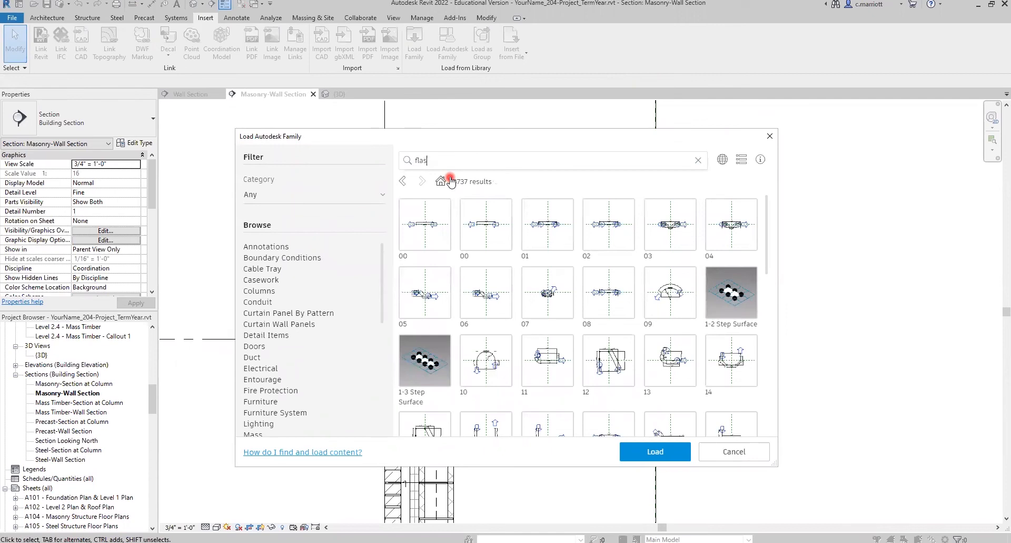
{"action": "type", "text": "hing"}
{"action": "key", "text": "Return"}
Load the Wall Flashing-Through Wall2-Section detail family into the project.
{"action": "scroll", "coordinate": [681, 322], "scroll_direction": "down", "scroll_amount": 3}
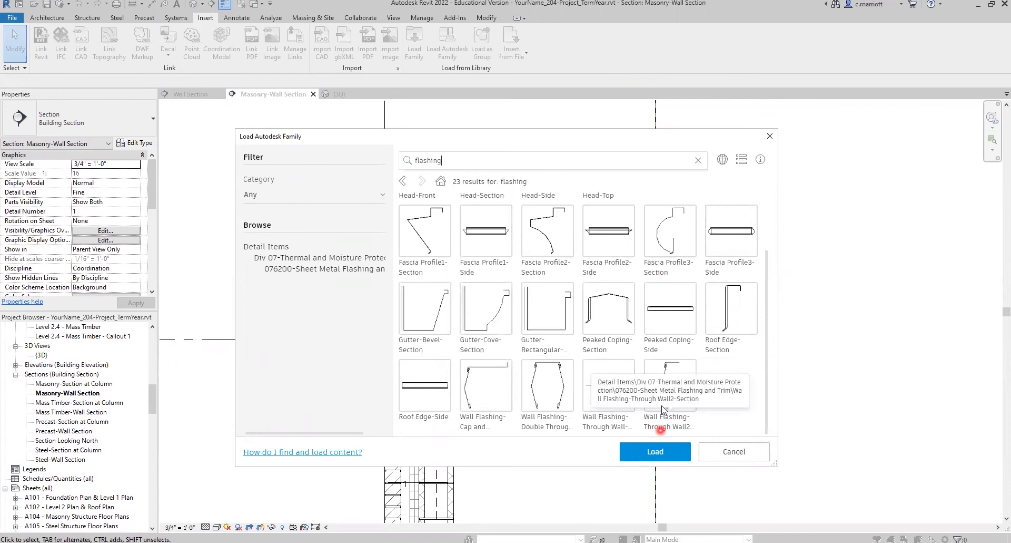
{"action": "left_click", "coordinate": [674, 372]}
{"action": "left_click", "coordinate": [648, 452]}
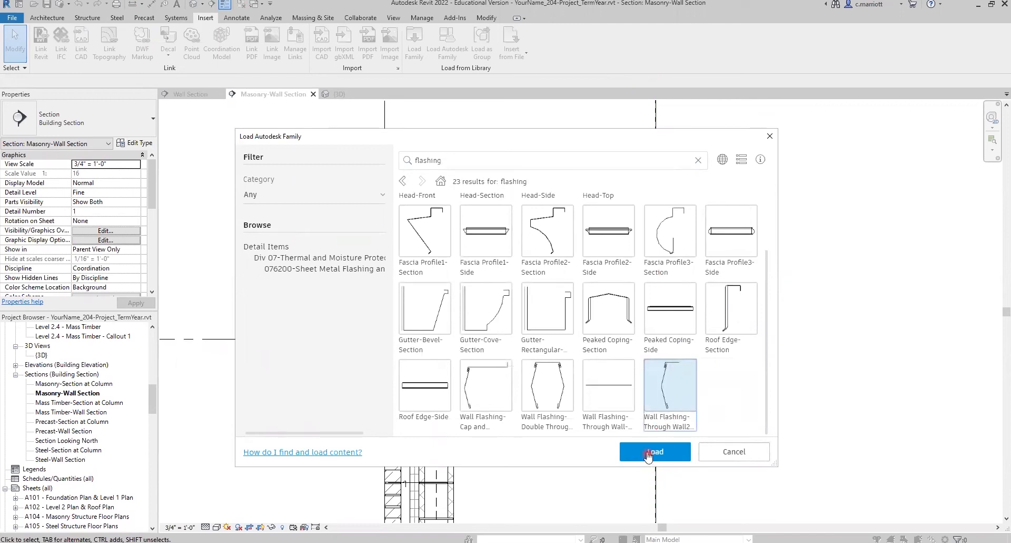
{"action": "left_click", "coordinate": [289, 185]}
{"action": "left_click", "coordinate": [148, 106]}
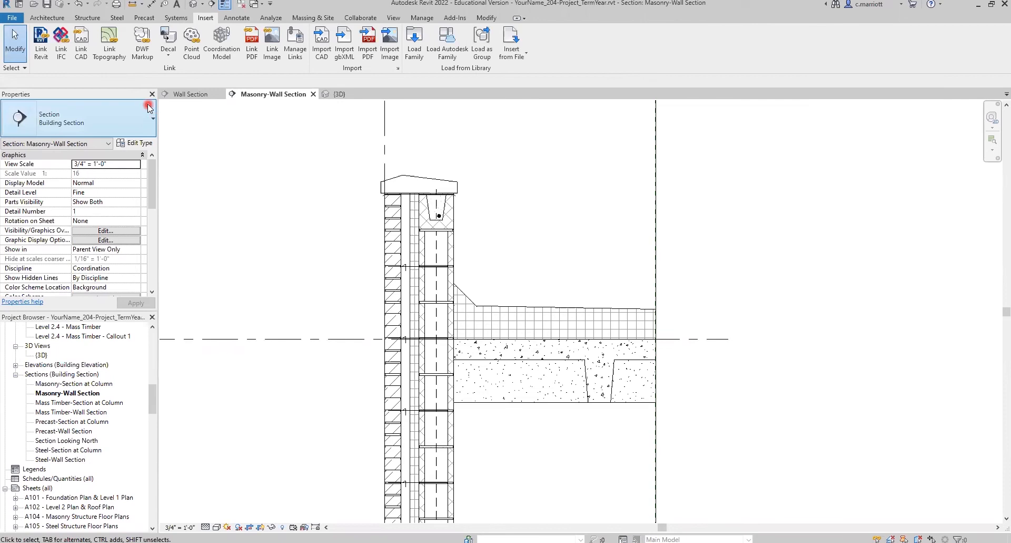
{"action": "left_click", "coordinate": [129, 82]}
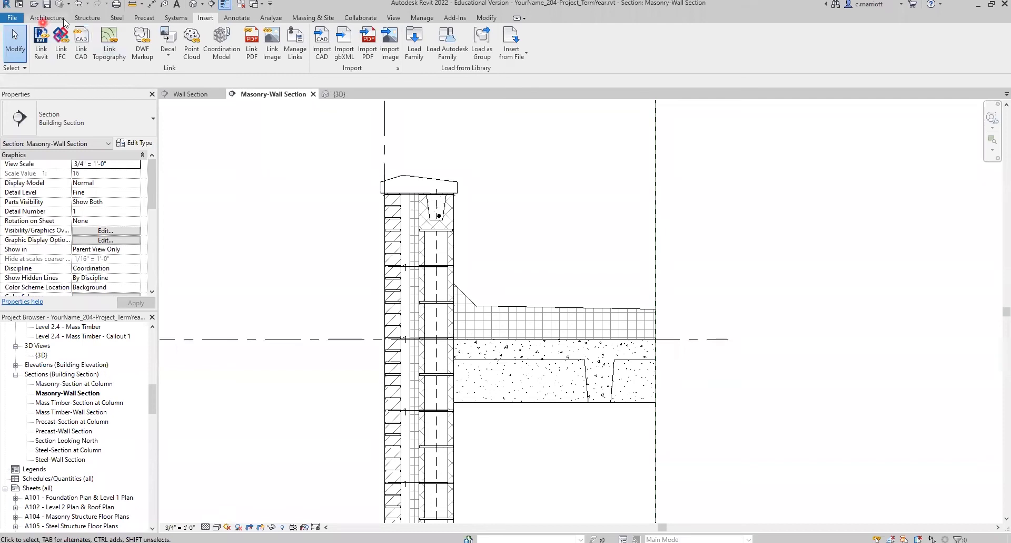
Place a Wall Flashing-Through Wall2-Section detail component where the bond beam's underside meets the CMU wall's roof-side face.
{"action": "left_click", "coordinate": [236, 18]}
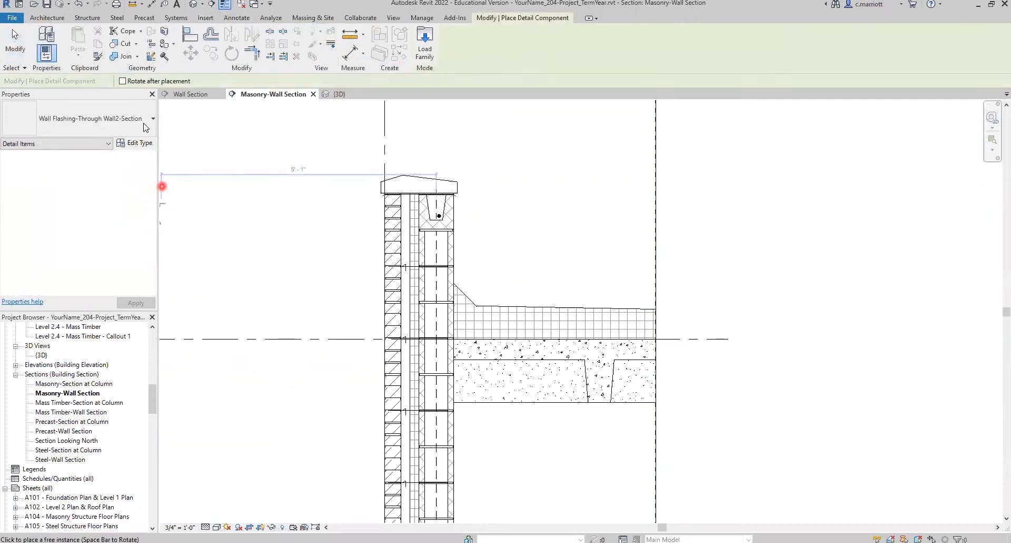
{"action": "scroll", "coordinate": [453, 253], "scroll_direction": "up", "scroll_amount": 5}
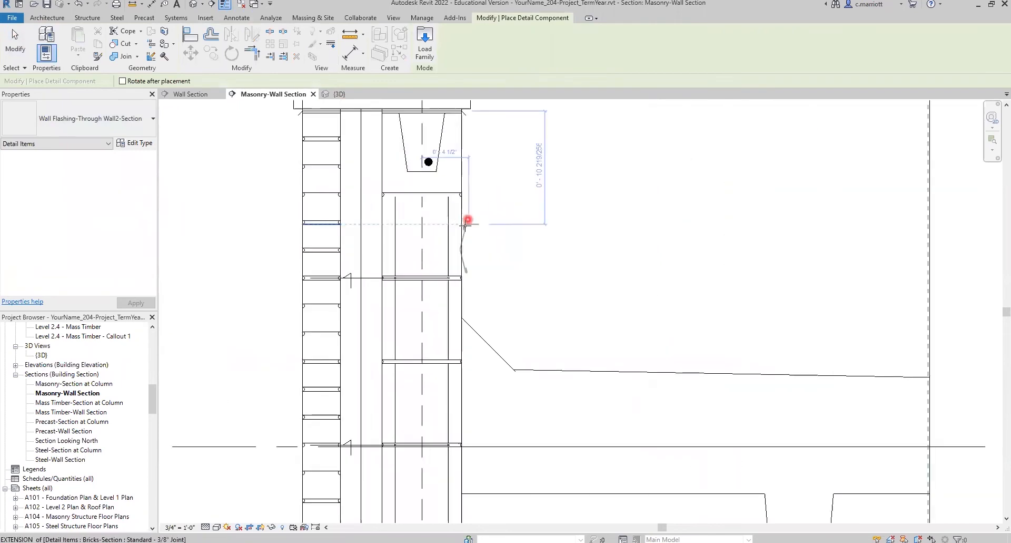
{"action": "scroll", "coordinate": [476, 241], "scroll_direction": "up", "scroll_amount": 4}
{"action": "scroll", "coordinate": [467, 241], "scroll_direction": "down", "scroll_amount": 3}
{"action": "middle_click_drag", "start_coordinate": [453, 213], "coordinate": [424, 310]}
{"action": "scroll", "coordinate": [421, 291], "scroll_direction": "down", "scroll_amount": 3}
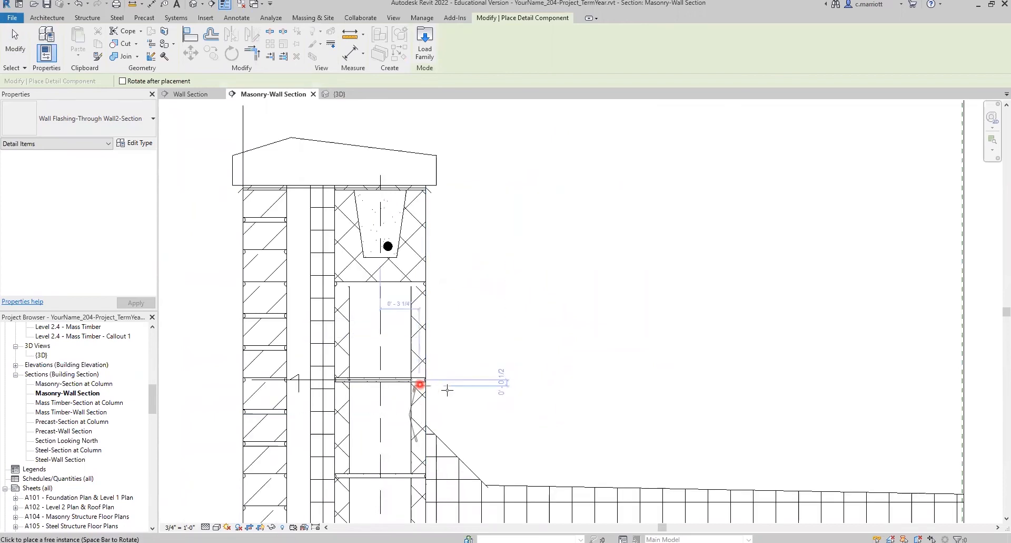
{"action": "scroll", "coordinate": [445, 344], "scroll_direction": "up", "scroll_amount": 5}
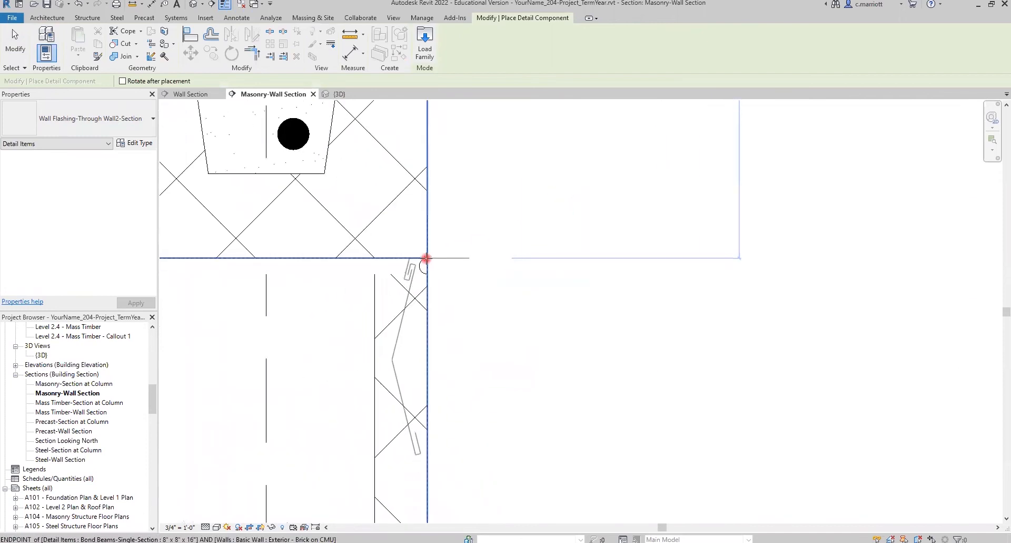
{"action": "left_click", "coordinate": [427, 258]}
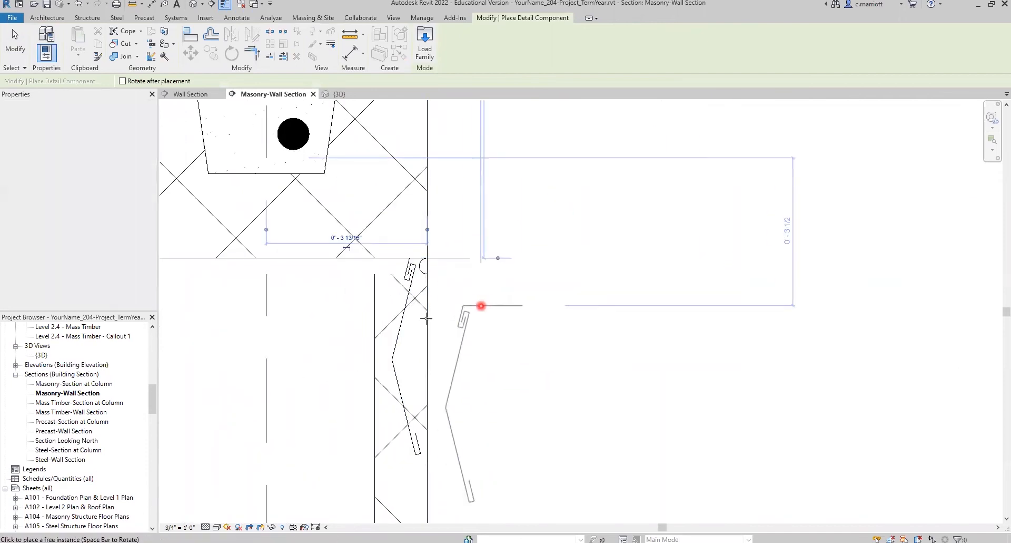
{"action": "key", "text": "Escape"}
Mirror the flashing about the CMU wall's roof-side face and delete the original flashing inside the wall.
{"action": "left_click", "coordinate": [408, 279]}
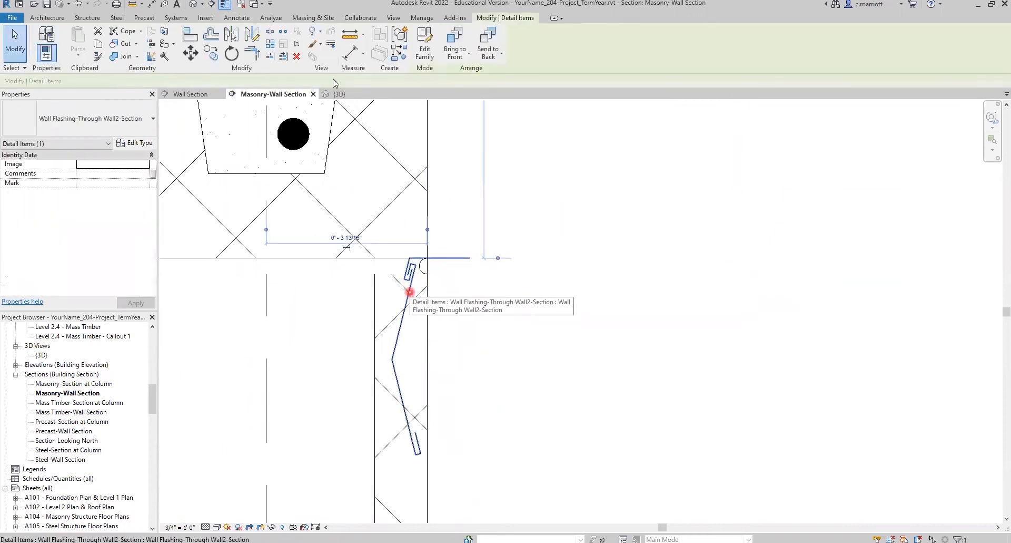
{"action": "left_click", "coordinate": [232, 37]}
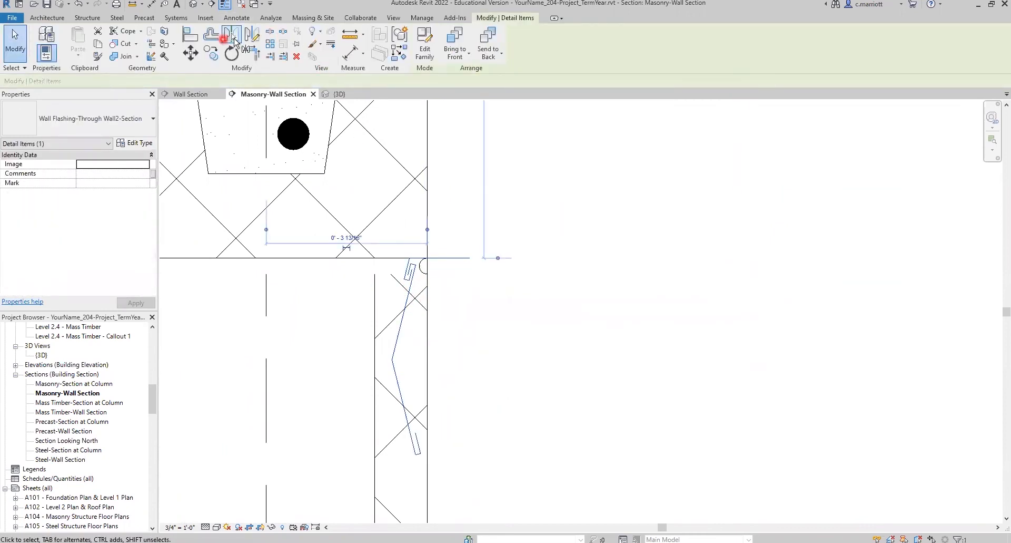
{"action": "left_click", "coordinate": [427, 209]}
{"action": "left_click", "coordinate": [485, 425]}
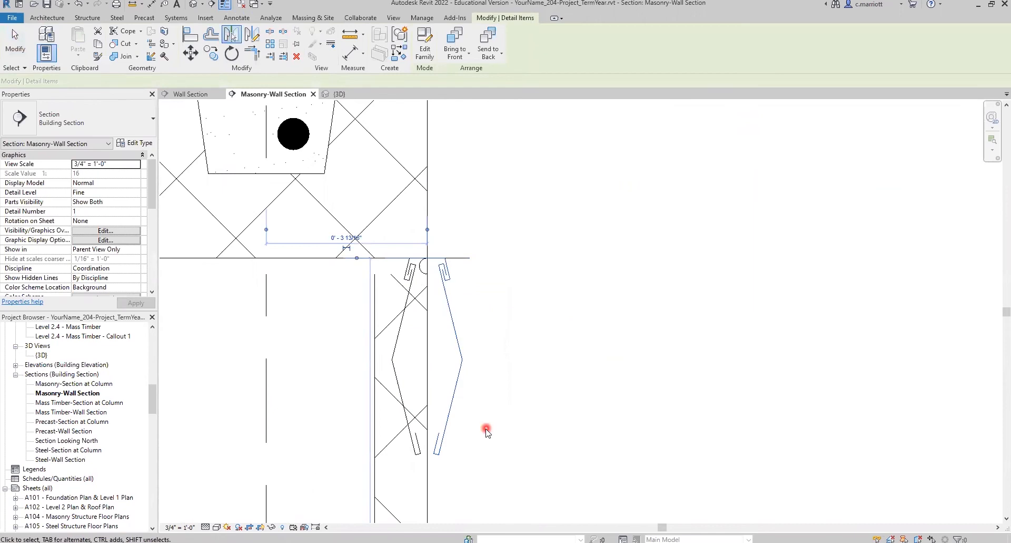
{"action": "left_click", "coordinate": [400, 336]}
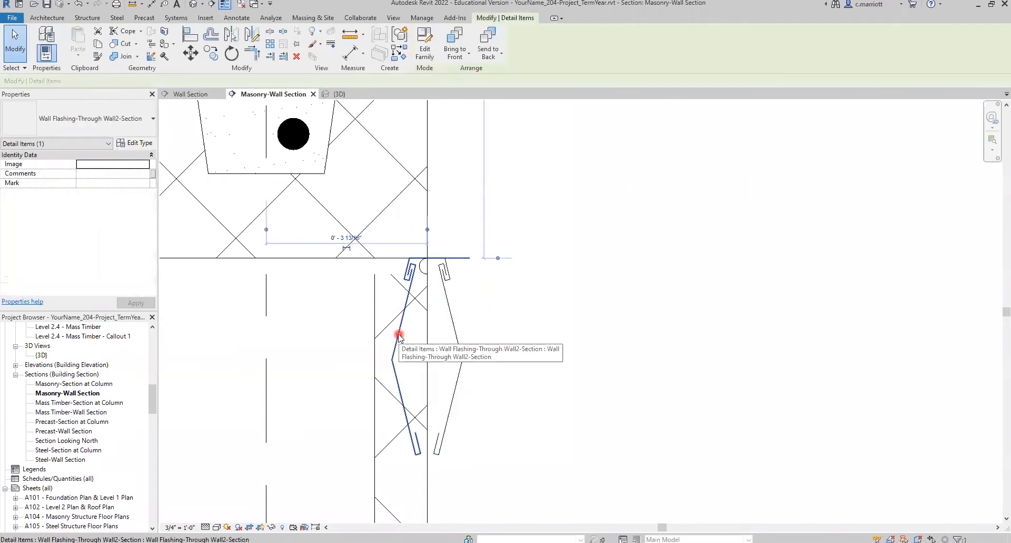
{"action": "key", "text": "Delete"}
Move the mirrored through-wall flashing straight down 3/16" from the bond beam's underside.
{"action": "left_click", "coordinate": [463, 373]}
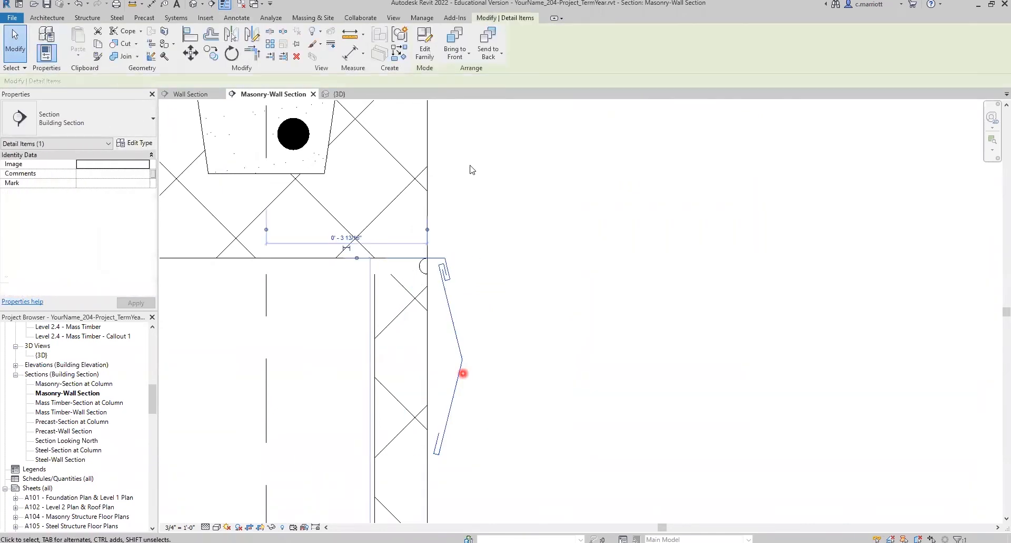
{"action": "left_click", "coordinate": [190, 53]}
{"action": "left_click", "coordinate": [558, 282]}
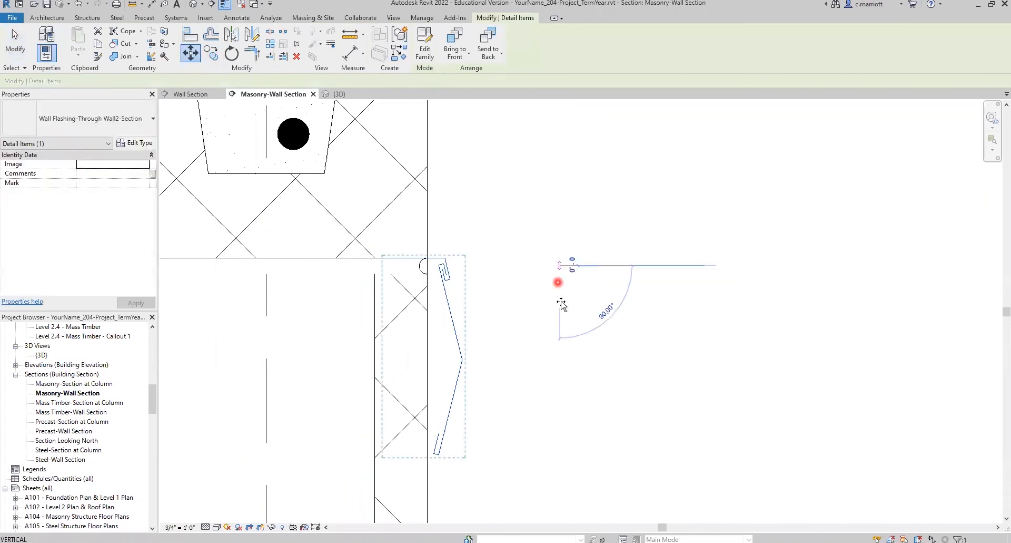
{"action": "type", "text": "3/"}
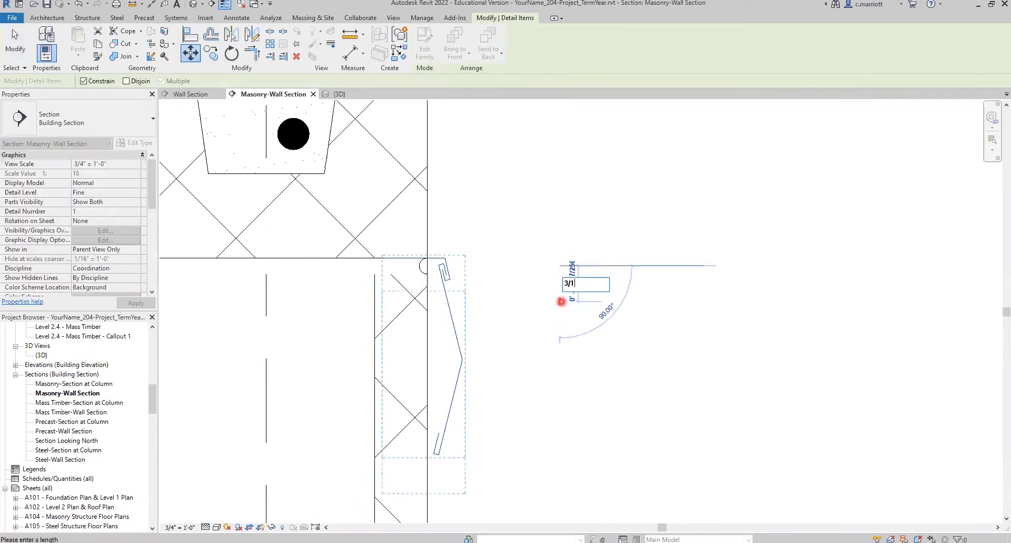
{"action": "type", "text": "16"}
{"action": "key", "text": "Return"}
{"action": "key", "text": "Escape"}
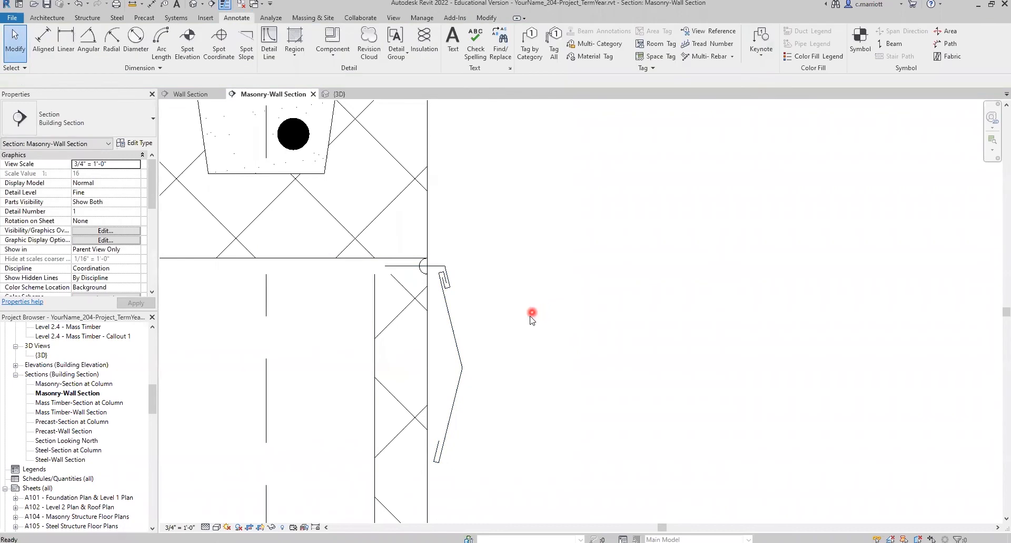
Draw a vertical Medium Lines detail line about 9 1/2" long up the CMU wall's roof-side face, from the cant strip's top to behind the flashing.
{"action": "scroll", "coordinate": [532, 322], "scroll_direction": "down", "scroll_amount": 2}
{"action": "scroll", "coordinate": [538, 375], "scroll_direction": "down", "scroll_amount": 3}
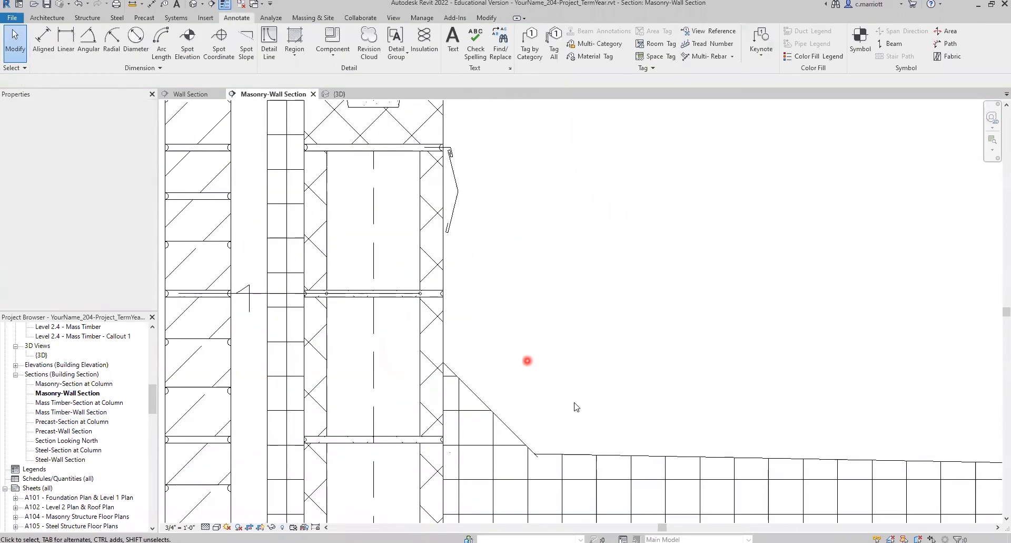
{"action": "scroll", "coordinate": [542, 386], "scroll_direction": "down", "scroll_amount": 1}
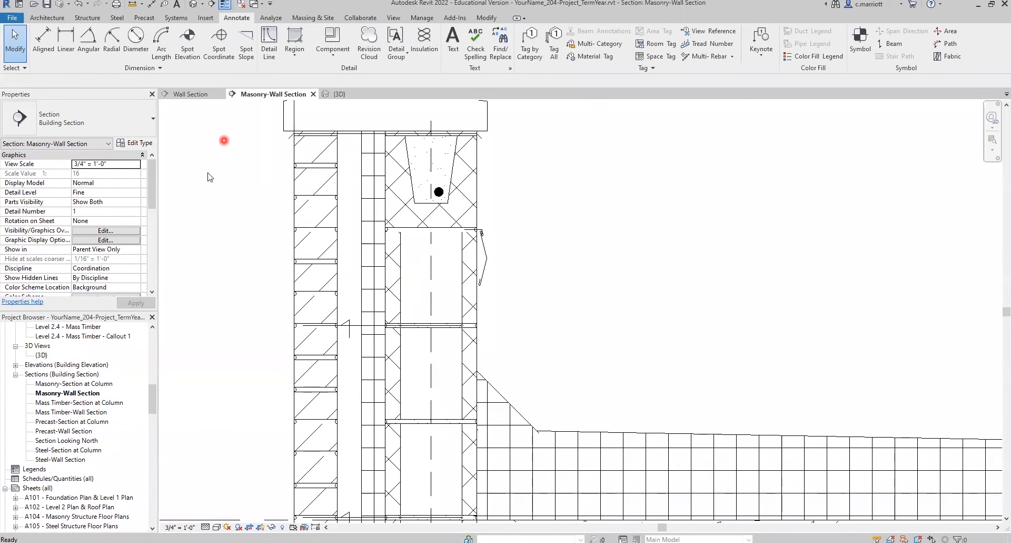
{"action": "left_click", "coordinate": [269, 41]}
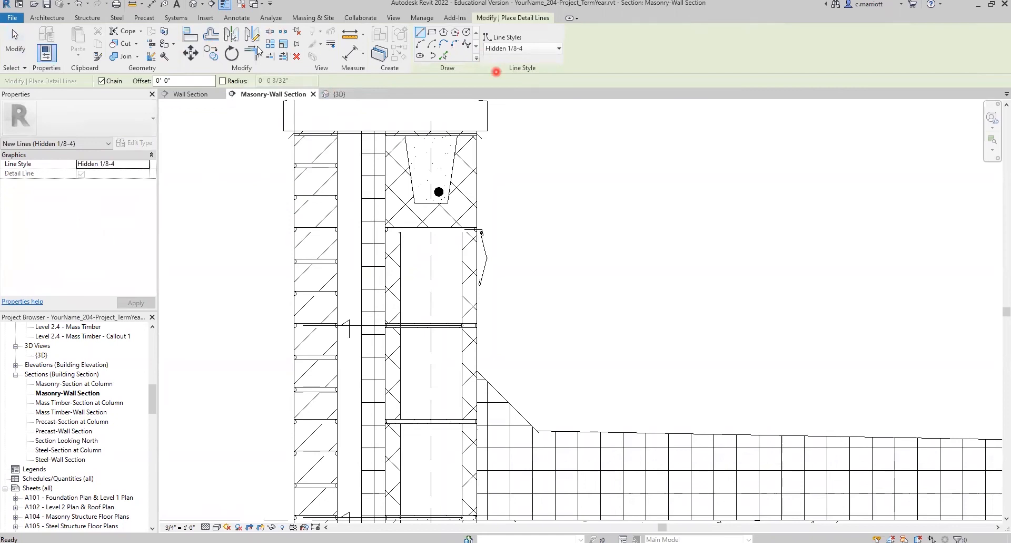
{"action": "left_click", "coordinate": [526, 48]}
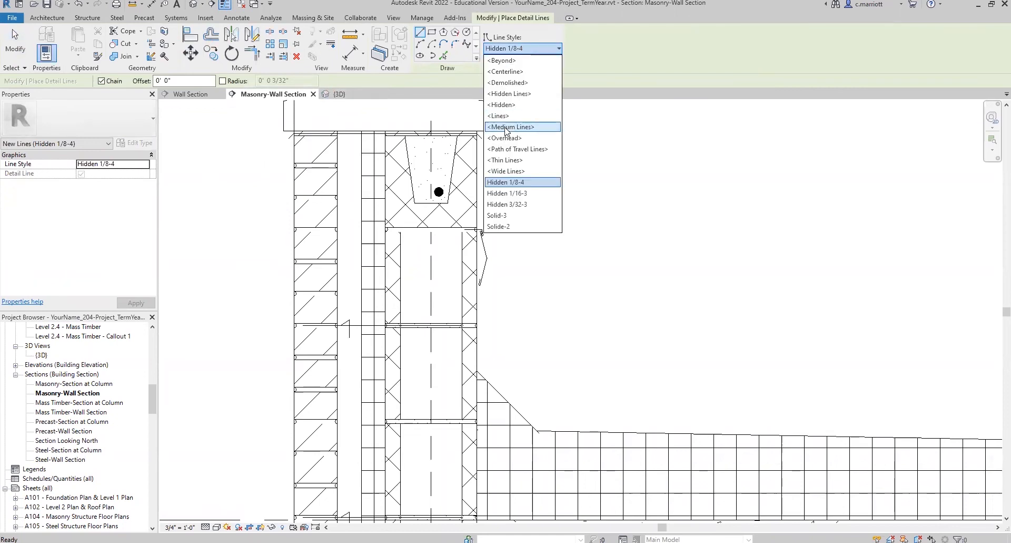
{"action": "left_click", "coordinate": [508, 131]}
{"action": "scroll", "coordinate": [477, 371], "scroll_direction": "up", "scroll_amount": 4}
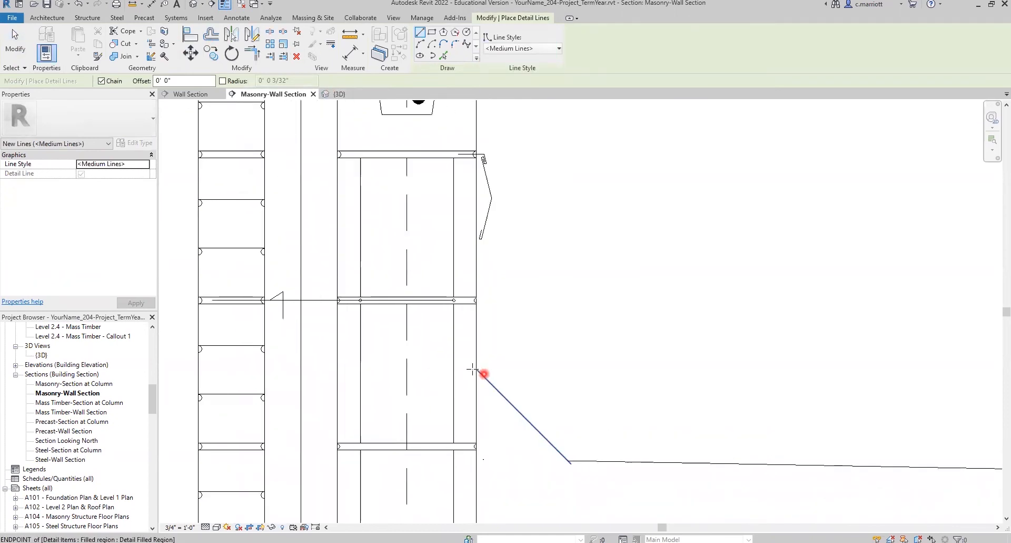
{"action": "left_click", "coordinate": [476, 370]}
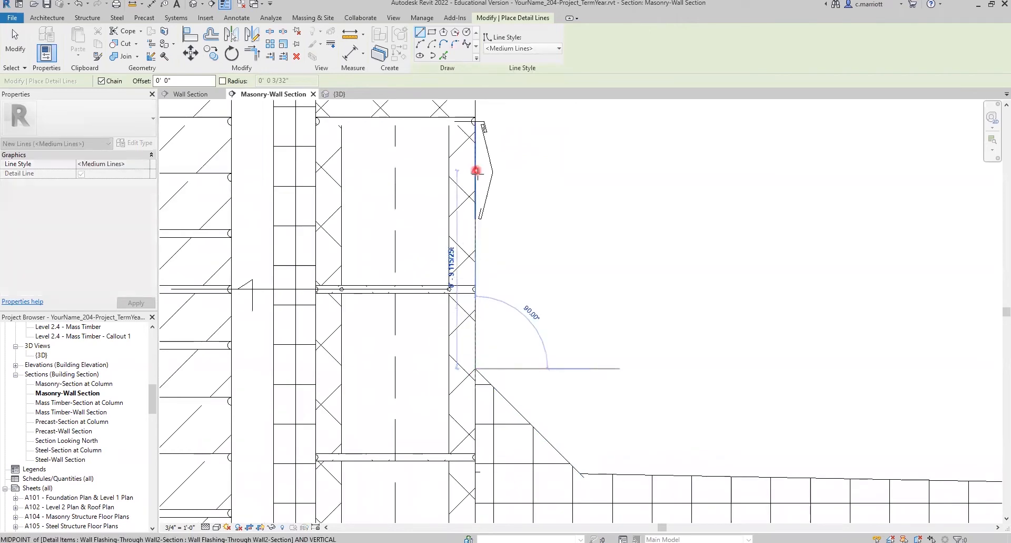
{"action": "scroll", "coordinate": [477, 170], "scroll_direction": "up", "scroll_amount": 2}
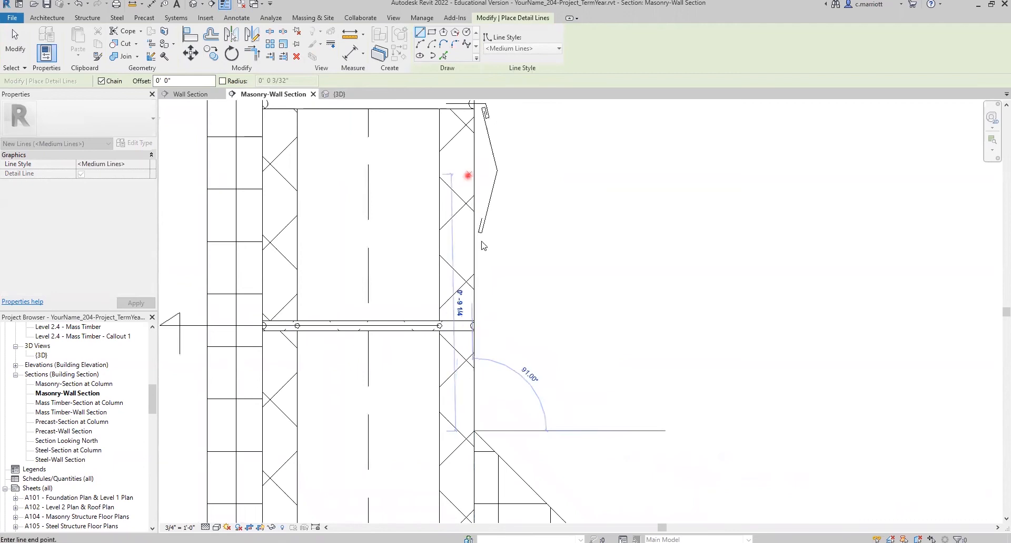
{"action": "right_click", "coordinate": [469, 175]}
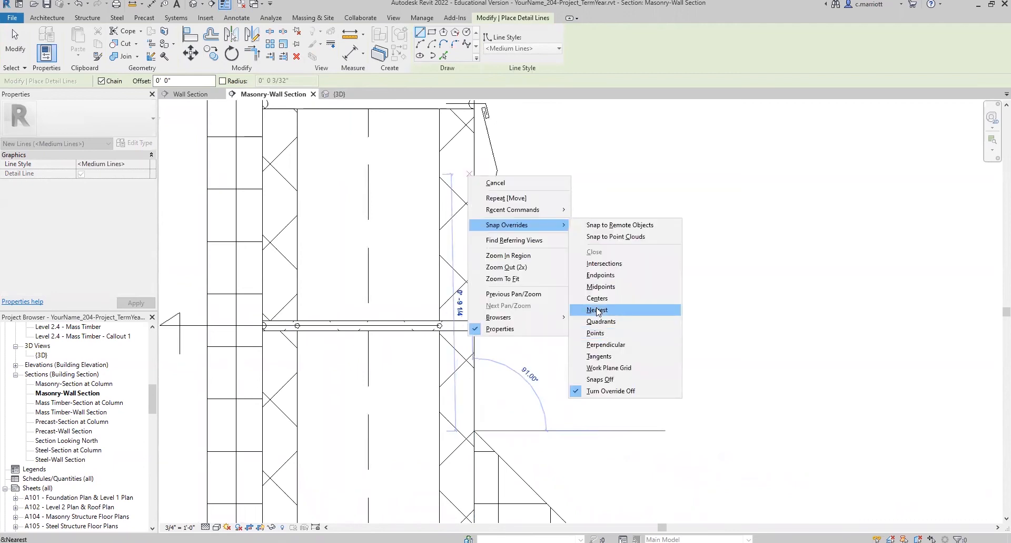
{"action": "left_click", "coordinate": [597, 309]}
{"action": "left_click", "coordinate": [474, 166]}
{"action": "key", "text": "Escape"}
{"action": "key", "text": "Escape"}
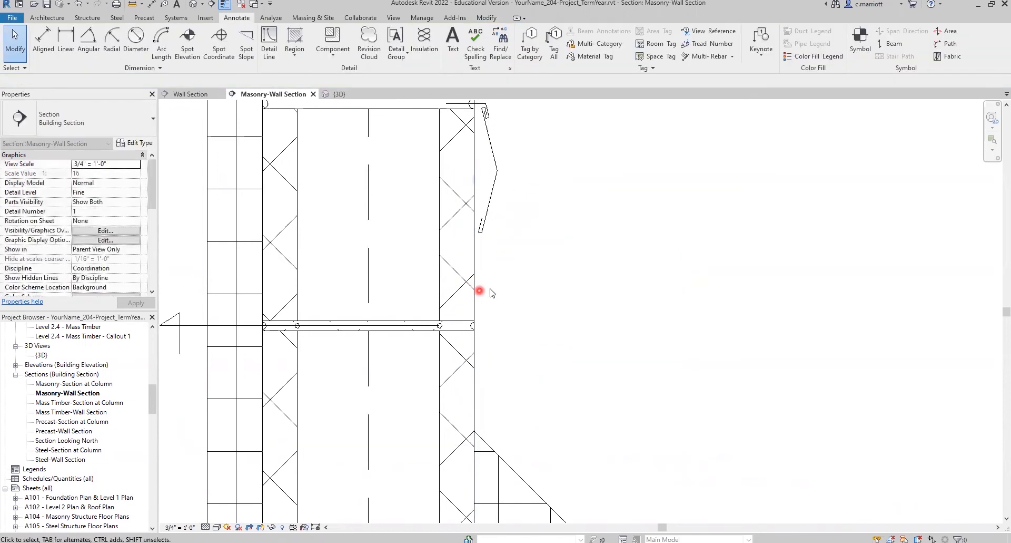
{"action": "key", "text": "m"}
{"action": "key", "text": "a"}
{"action": "left_click", "coordinate": [475, 260]}
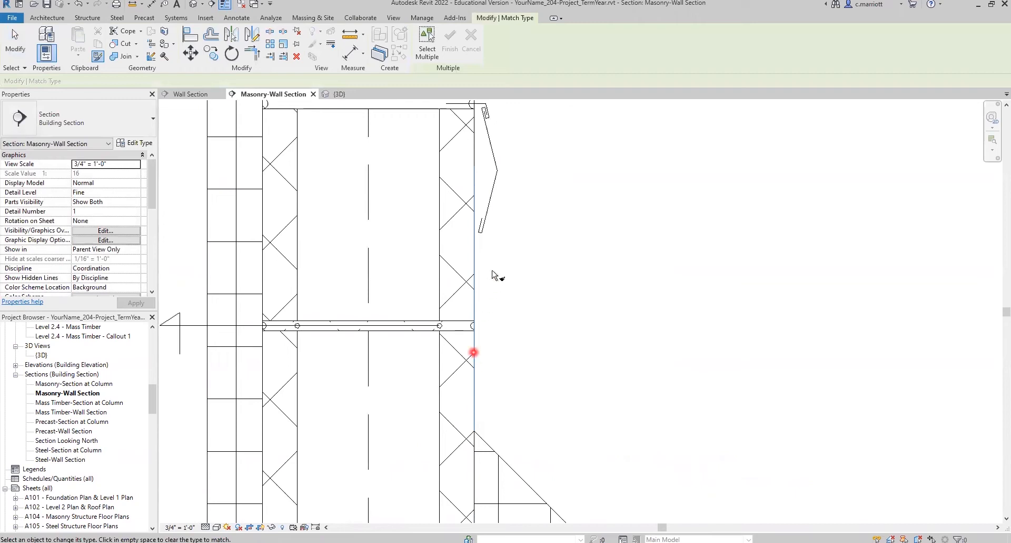
{"action": "left_click", "coordinate": [526, 304]}
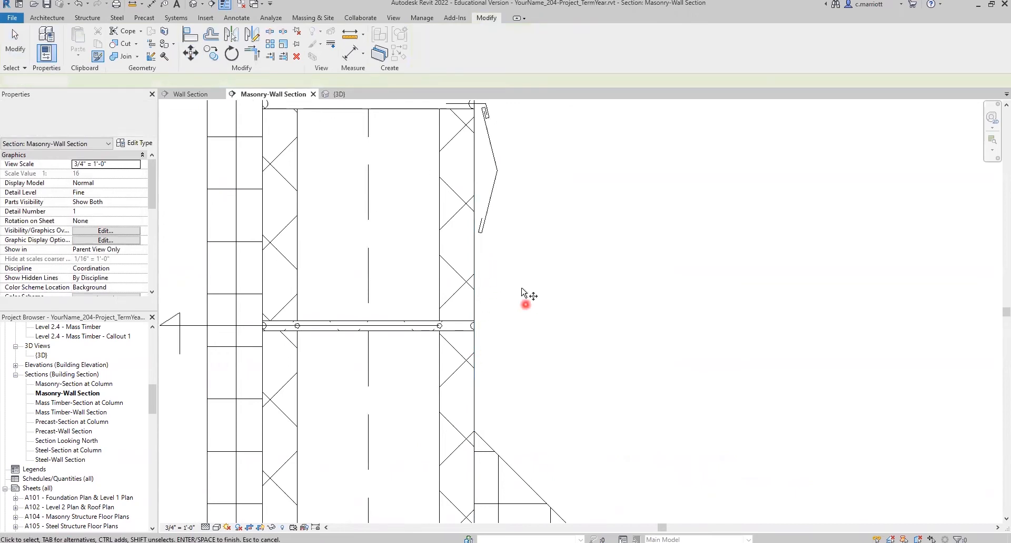
Move the vertical membrane line 1/8" horizontally away from the CMU wall's roof-side face.
{"action": "left_click", "coordinate": [463, 327]}
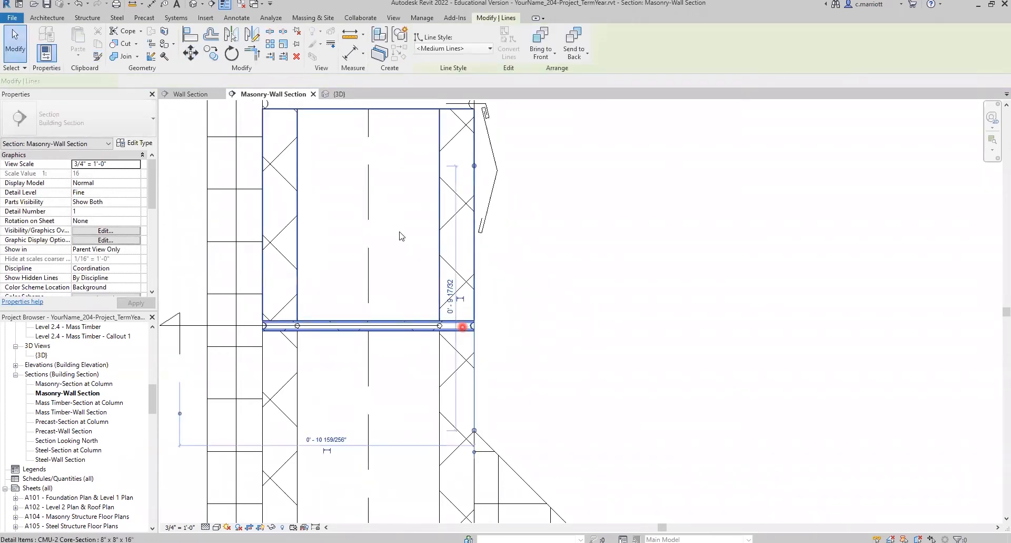
{"action": "left_click", "coordinate": [191, 53]}
{"action": "left_click", "coordinate": [525, 314]}
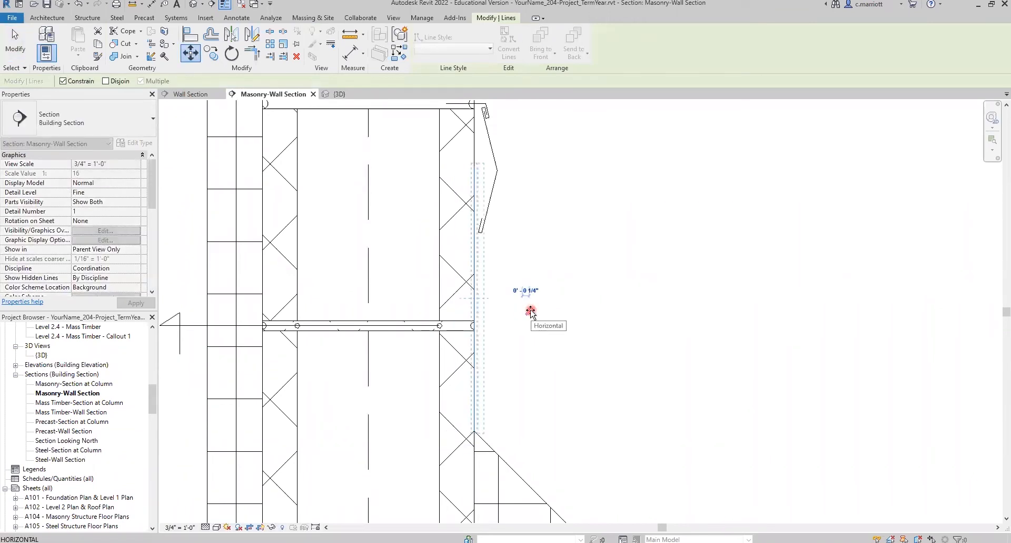
{"action": "type", "text": "1/8"}
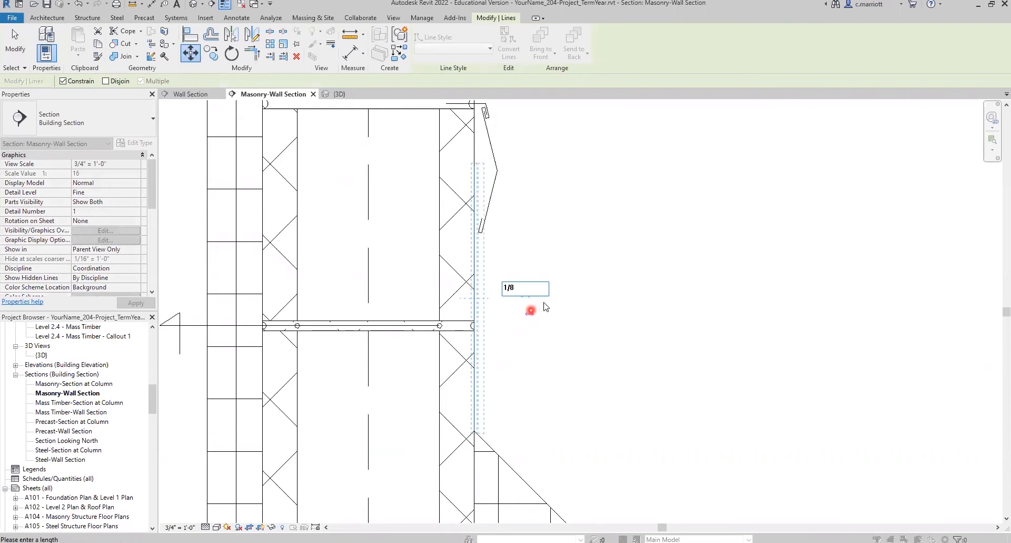
{"action": "key", "text": "Return"}
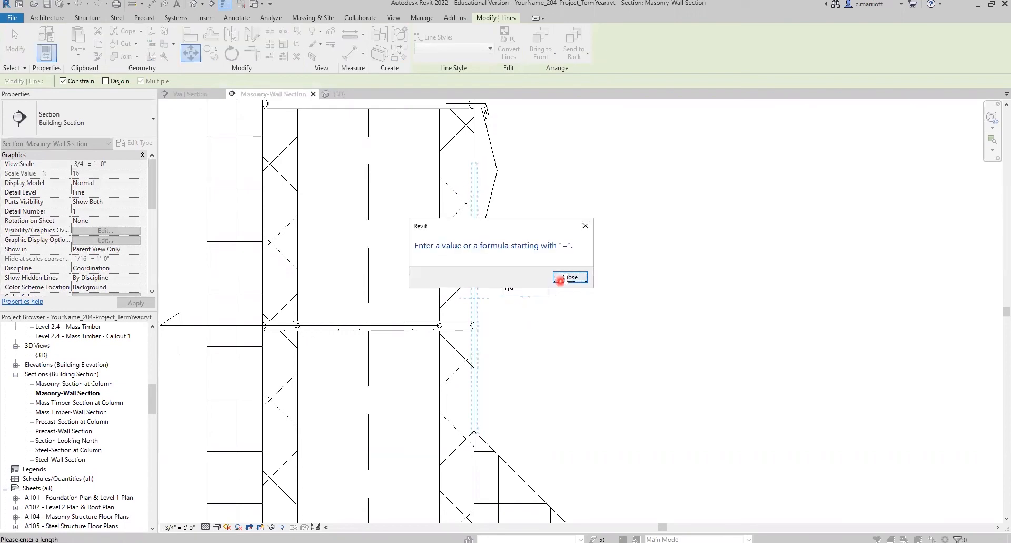
{"action": "left_click", "coordinate": [561, 279]}
{"action": "type", "text": "\""}
{"action": "key", "text": "Return"}
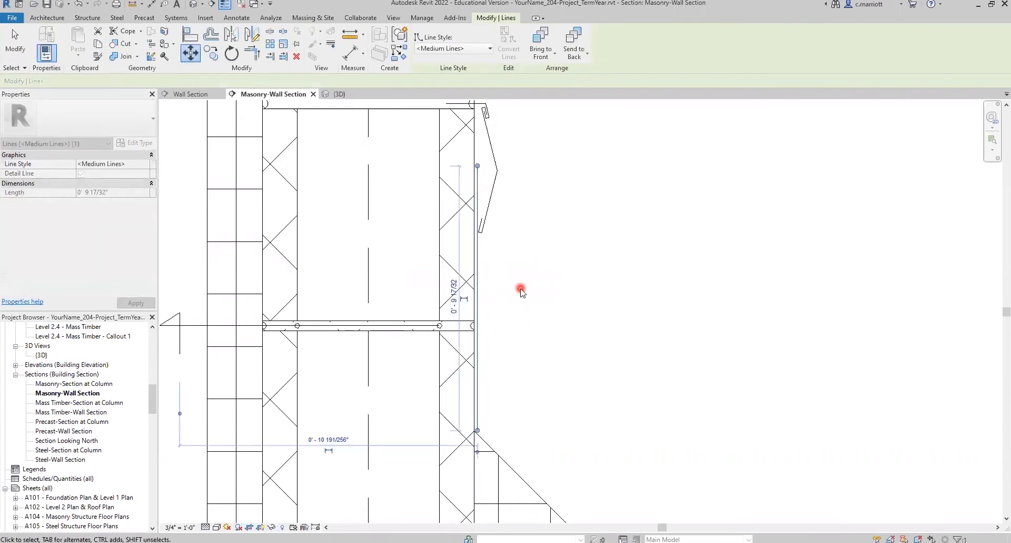
{"action": "key", "text": "Escape"}
Draw a Medium Lines detail line about 7" long at 45° down the cant strip, starting at the vertical line's lower end.
{"action": "scroll", "coordinate": [482, 419], "scroll_direction": "down", "scroll_amount": 3}
{"action": "middle_click_drag", "start_coordinate": [482, 420], "coordinate": [392, 345]}
{"action": "middle_click_drag", "start_coordinate": [457, 398], "coordinate": [343, 311]}
{"action": "scroll", "coordinate": [336, 293], "scroll_direction": "up", "scroll_amount": 2}
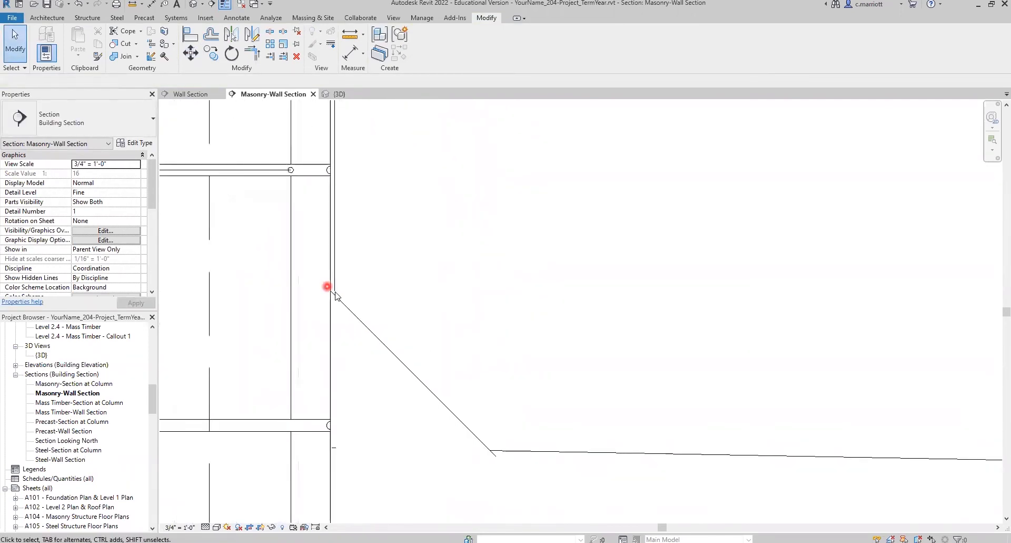
{"action": "scroll", "coordinate": [335, 293], "scroll_direction": "down", "scroll_amount": 3}
{"action": "scroll", "coordinate": [334, 283], "scroll_direction": "up", "scroll_amount": 2}
{"action": "scroll", "coordinate": [338, 253], "scroll_direction": "down", "scroll_amount": 3}
{"action": "scroll", "coordinate": [332, 260], "scroll_direction": "up", "scroll_amount": 3}
{"action": "scroll", "coordinate": [357, 314], "scroll_direction": "down", "scroll_amount": 3}
{"action": "scroll", "coordinate": [338, 247], "scroll_direction": "up", "scroll_amount": 2}
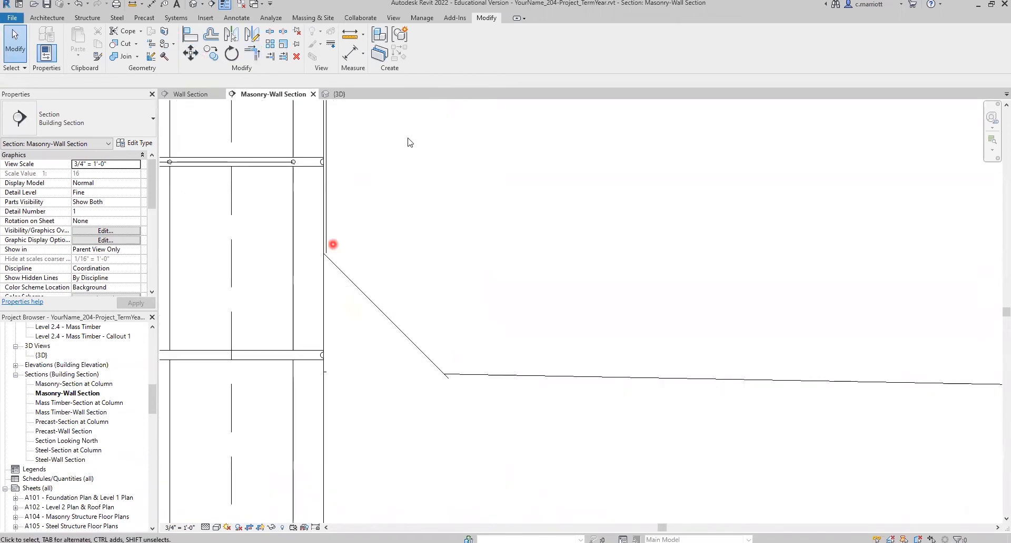
{"action": "left_click", "coordinate": [236, 18]}
{"action": "left_click", "coordinate": [269, 43]}
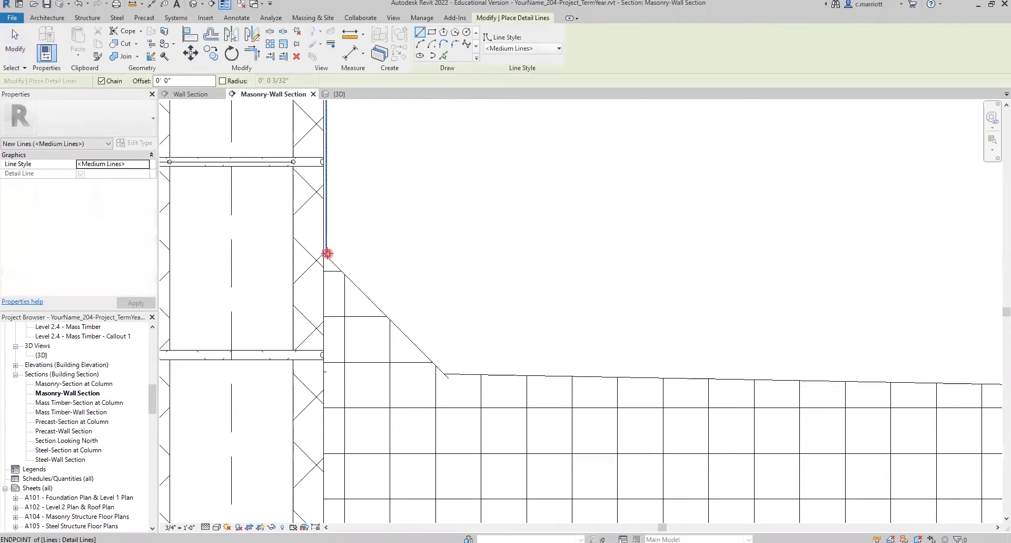
{"action": "left_click", "coordinate": [327, 253]}
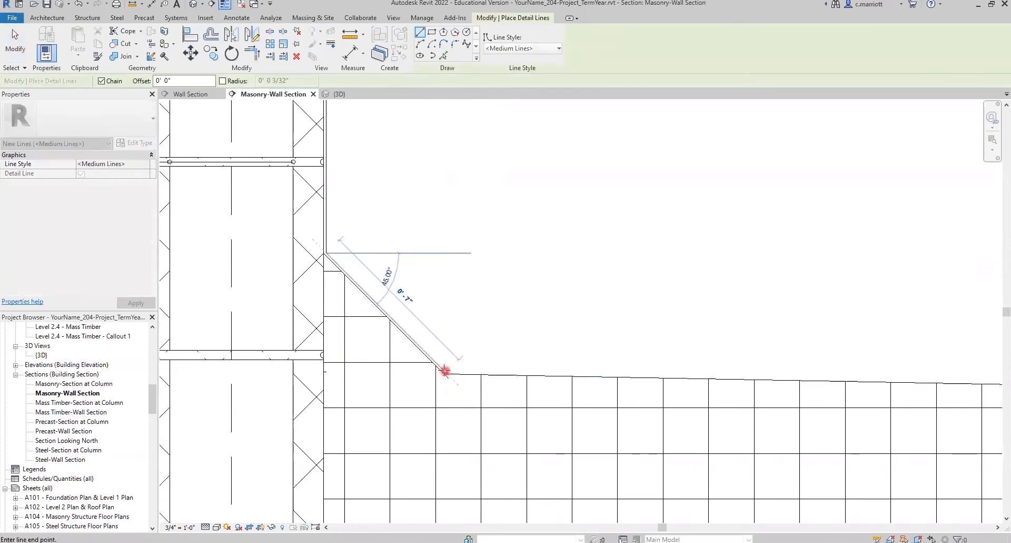
{"action": "scroll", "coordinate": [445, 369], "scroll_direction": "up", "scroll_amount": 2}
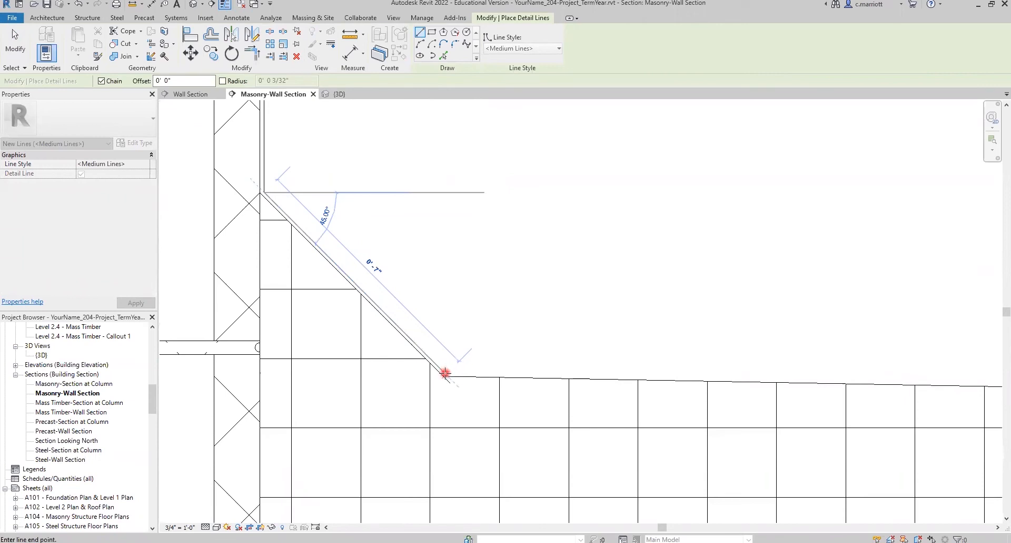
{"action": "left_click", "coordinate": [445, 373]}
Continue the detail line about 3'-3" parallel to the sloped roof insulation, ending just short of the section's crop boundary.
{"action": "scroll", "coordinate": [615, 344], "scroll_direction": "down", "scroll_amount": 4}
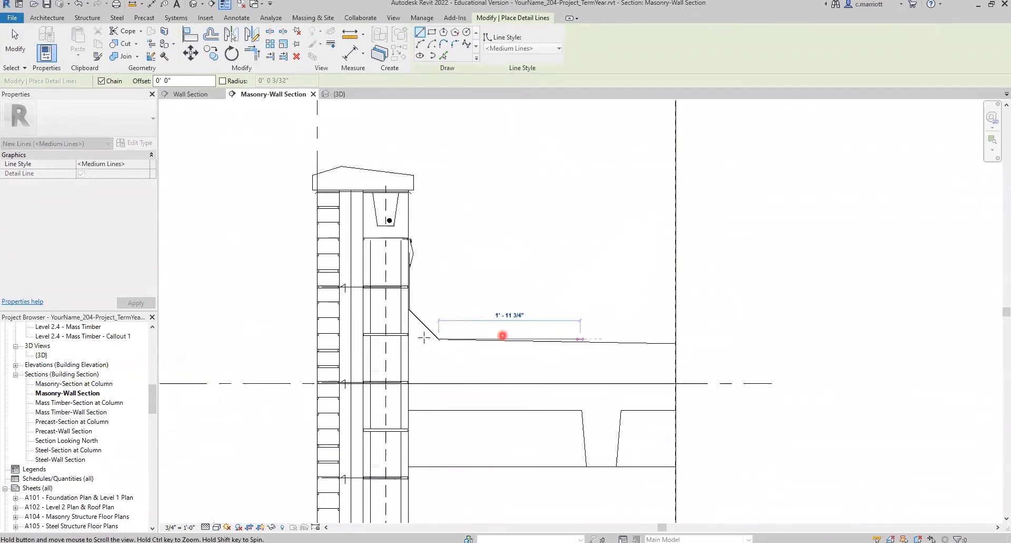
{"action": "scroll", "coordinate": [497, 339], "scroll_direction": "up", "scroll_amount": 2}
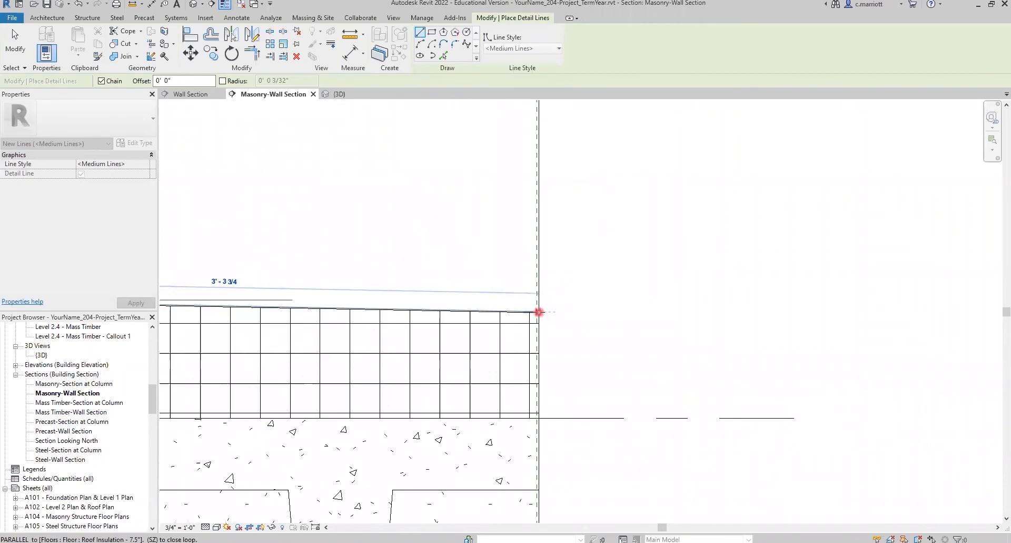
{"action": "scroll", "coordinate": [537, 311], "scroll_direction": "up", "scroll_amount": 1}
{"action": "scroll", "coordinate": [537, 308], "scroll_direction": "up", "scroll_amount": 3}
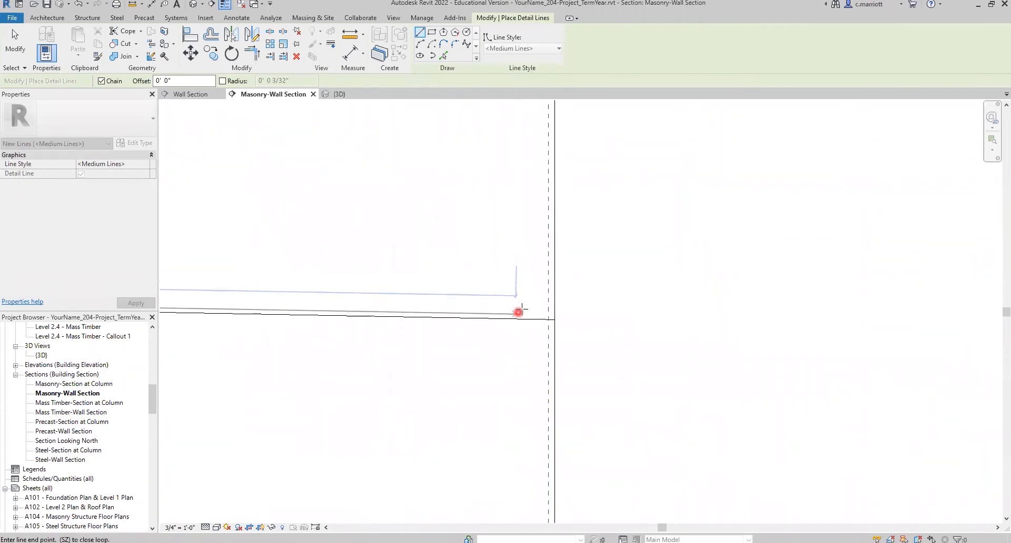
{"action": "key", "text": "Escape"}
{"action": "left_click", "coordinate": [541, 312]}
{"action": "key", "text": "Escape"}
{"action": "key", "text": "Escape"}
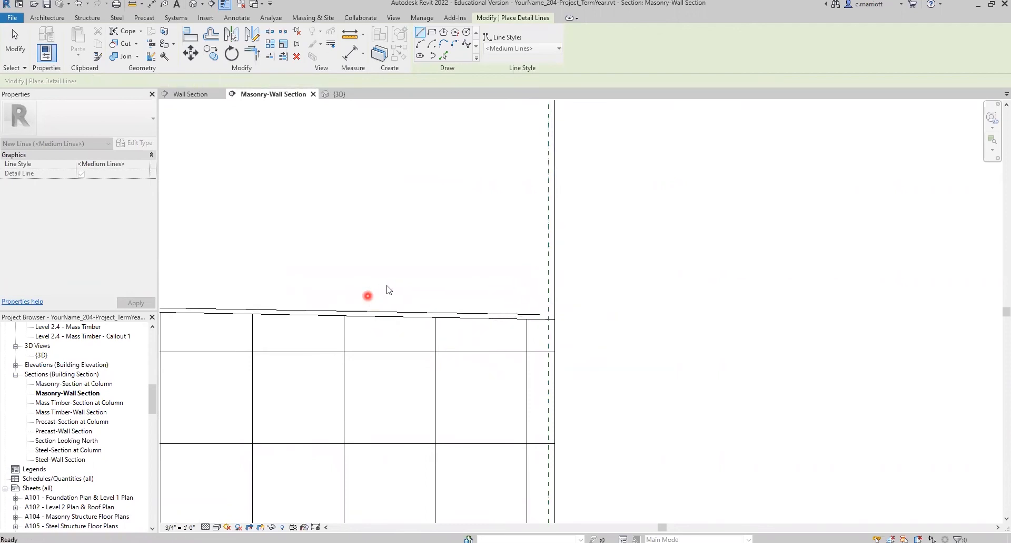
Examine the finished roof membrane line and the junction of the roof slab and beam with the CMU wall.
{"action": "scroll", "coordinate": [386, 287], "scroll_direction": "up", "scroll_amount": 2}
{"action": "middle_click_drag", "start_coordinate": [364, 337], "coordinate": [502, 321]}
{"action": "scroll", "coordinate": [474, 311], "scroll_direction": "down", "scroll_amount": 5}
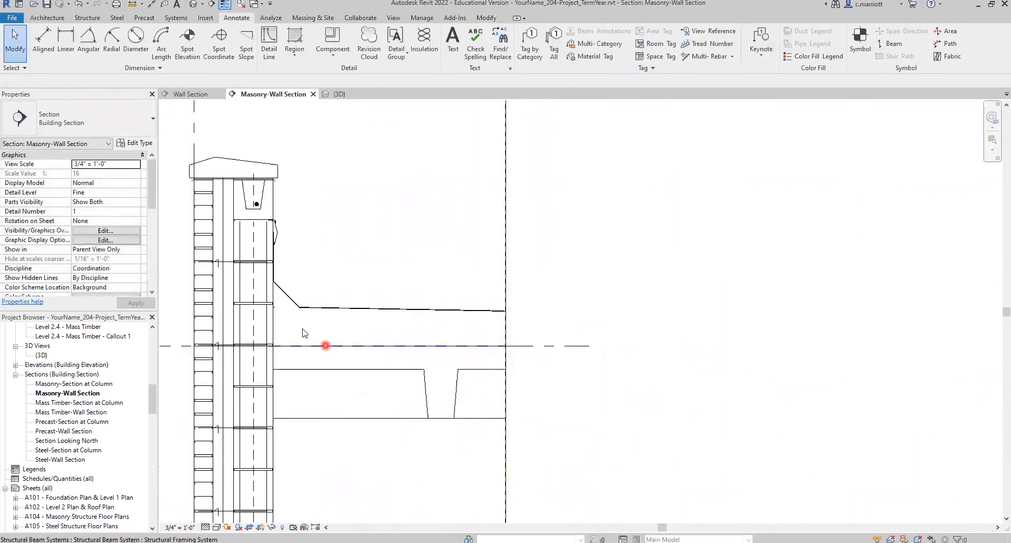
{"action": "middle_click_drag", "start_coordinate": [375, 257], "coordinate": [501, 261]}
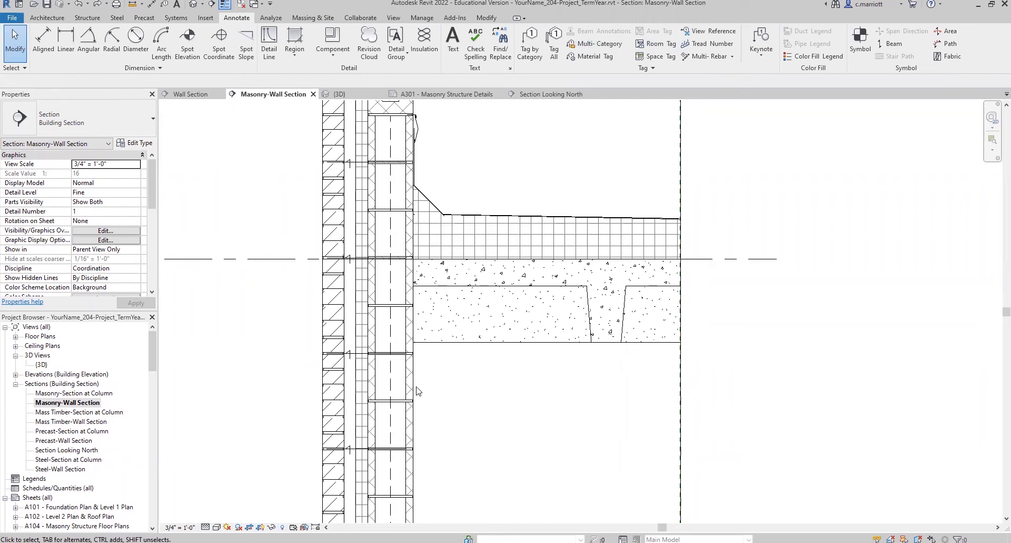
{"action": "scroll", "coordinate": [421, 354], "scroll_direction": "up", "scroll_amount": 1}
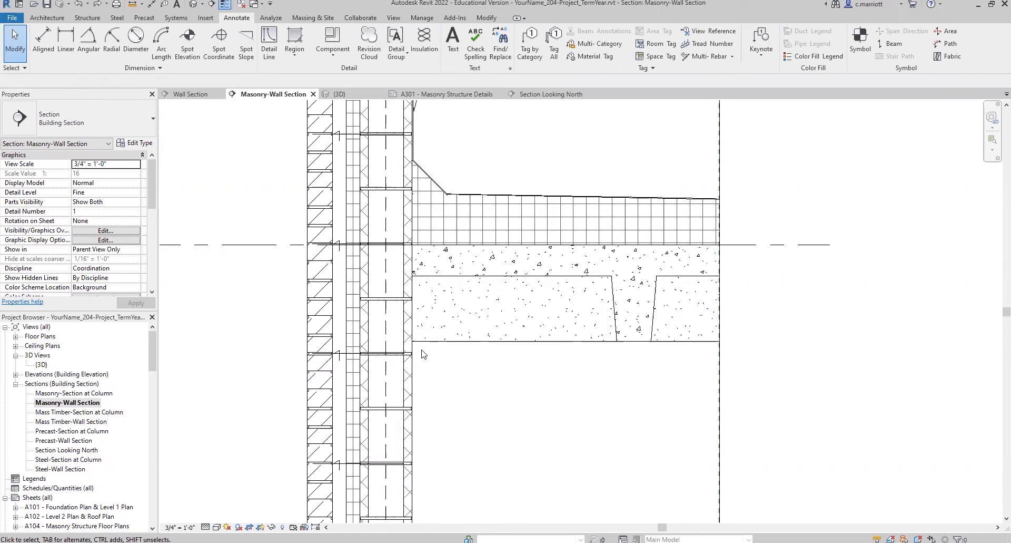
{"action": "scroll", "coordinate": [416, 350], "scroll_direction": "up", "scroll_amount": 1}
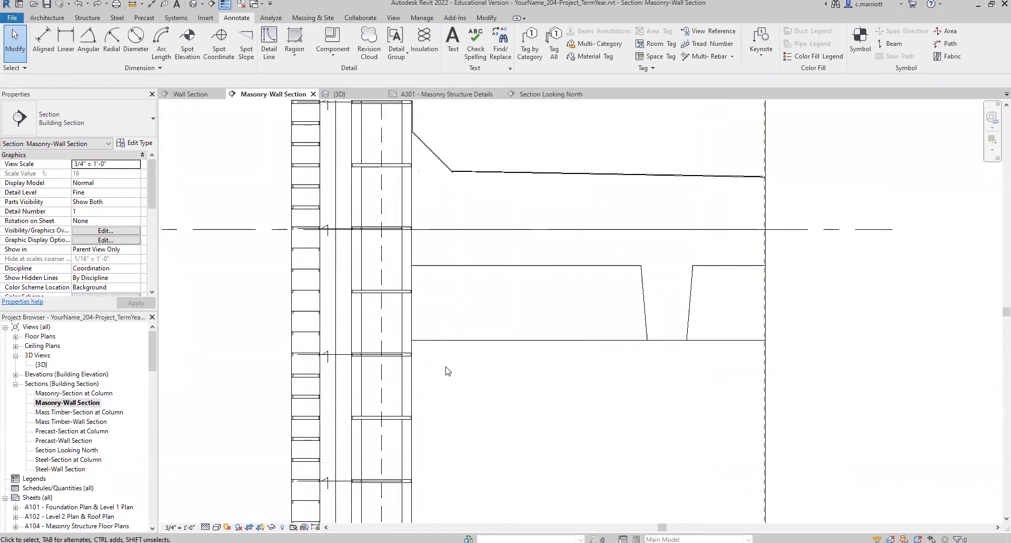
{"action": "scroll", "coordinate": [440, 348], "scroll_direction": "up", "scroll_amount": 1}
{"action": "scroll", "coordinate": [441, 349], "scroll_direction": "down", "scroll_amount": 1}
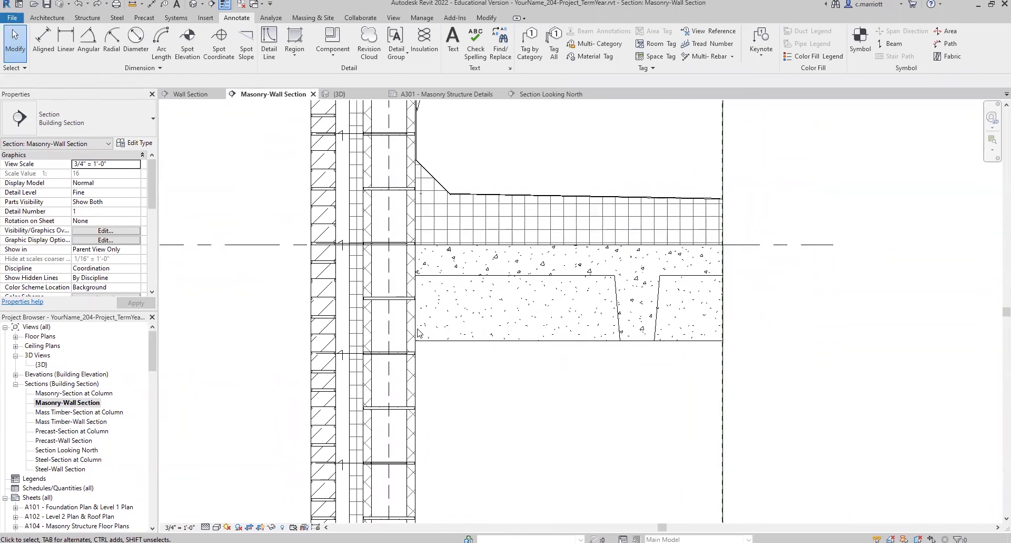
{"action": "scroll", "coordinate": [413, 350], "scroll_direction": "up", "scroll_amount": 1}
{"action": "scroll", "coordinate": [420, 362], "scroll_direction": "up", "scroll_amount": 1}
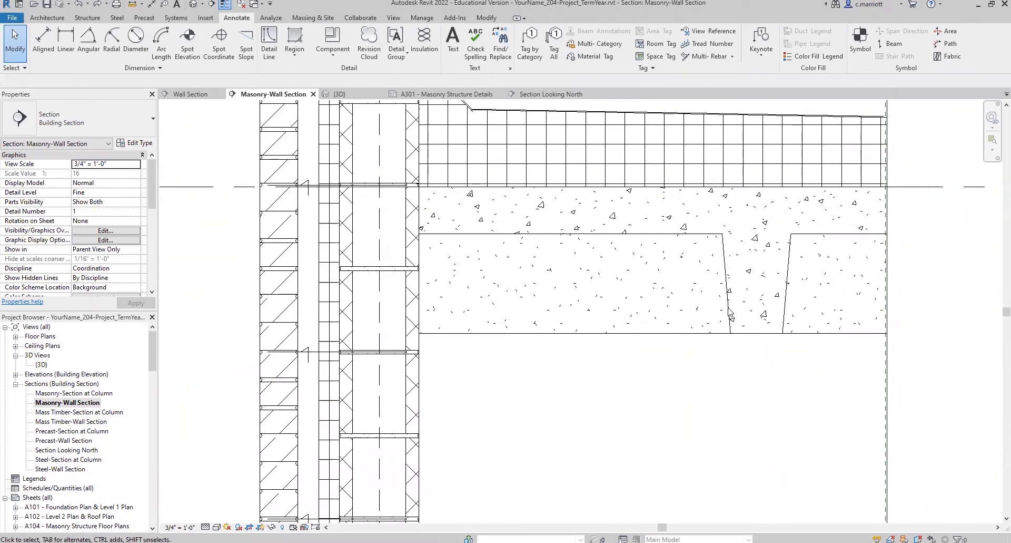
Inspect the type dimensions of the Pan Joist below the roof slab.
{"action": "left_click", "coordinate": [738, 275]}
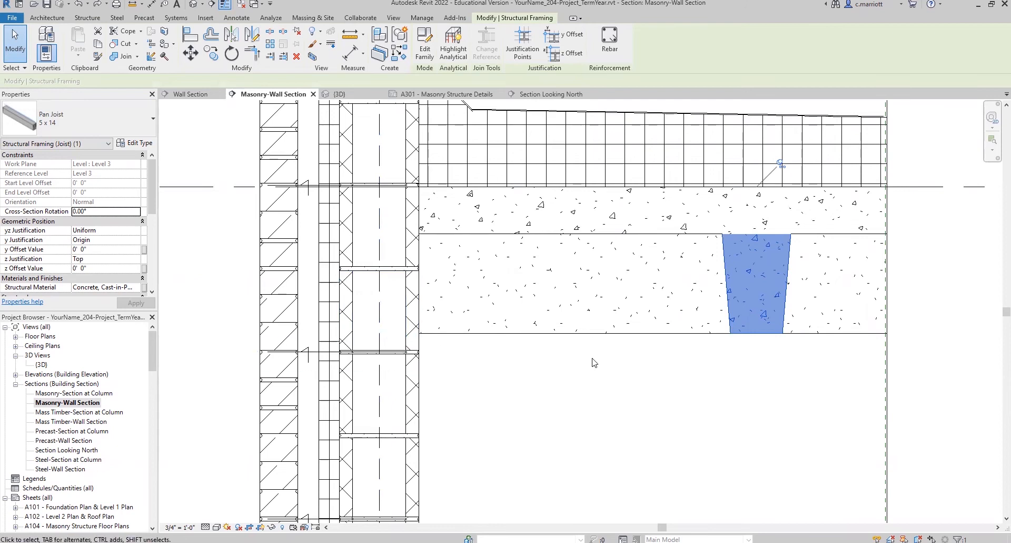
{"action": "left_click", "coordinate": [535, 382]}
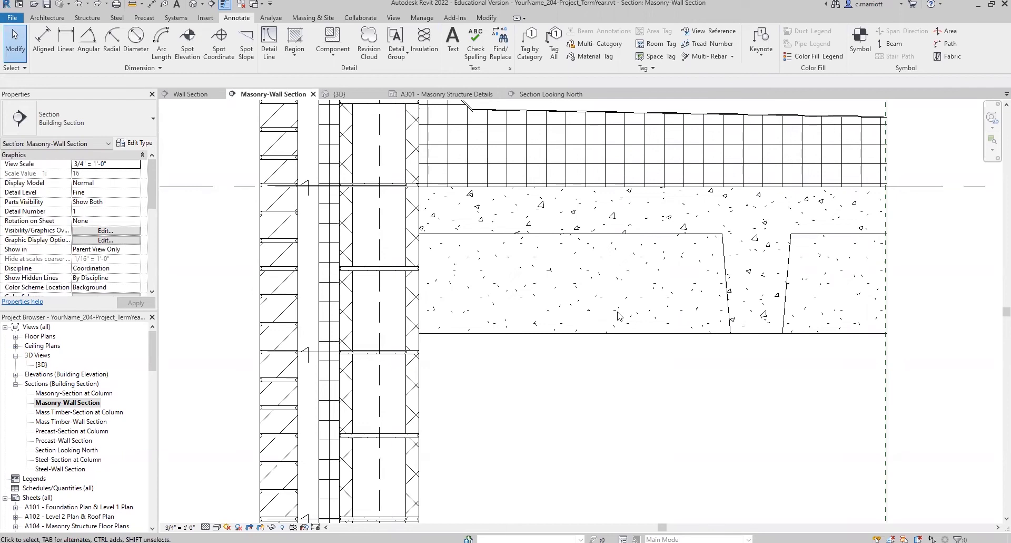
{"action": "left_click", "coordinate": [729, 305]}
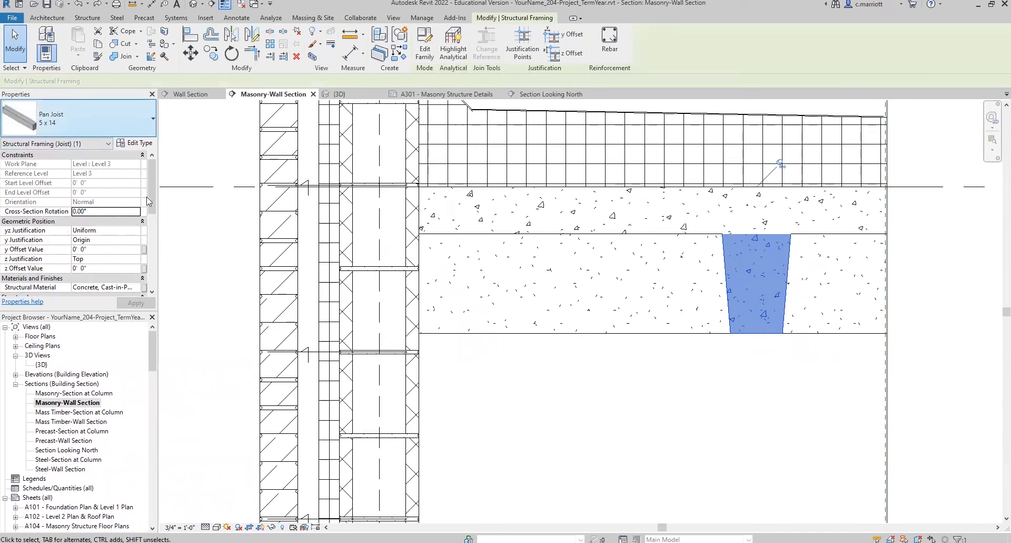
{"action": "left_click", "coordinate": [132, 143]}
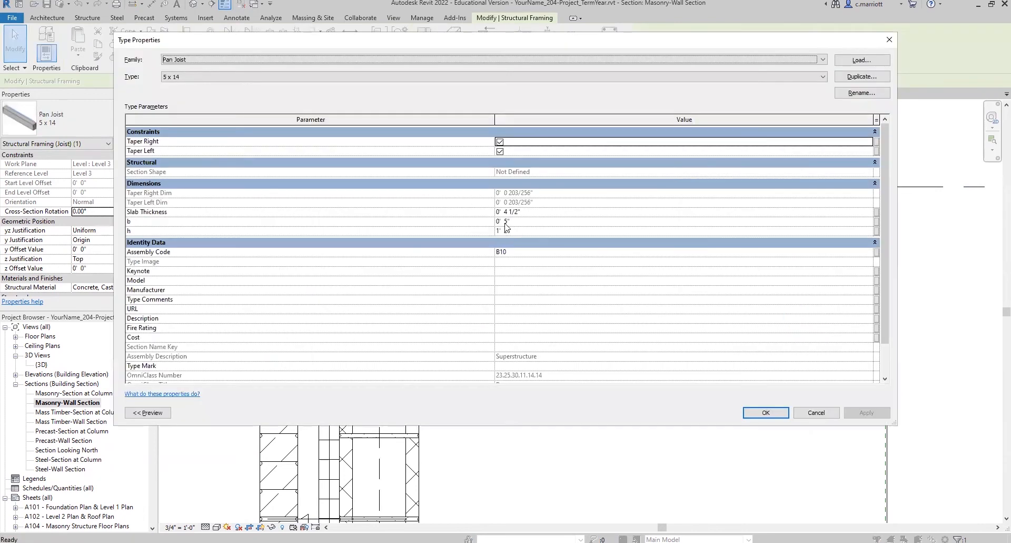
{"action": "left_click", "coordinate": [828, 415]}
{"action": "key", "text": "Escape"}
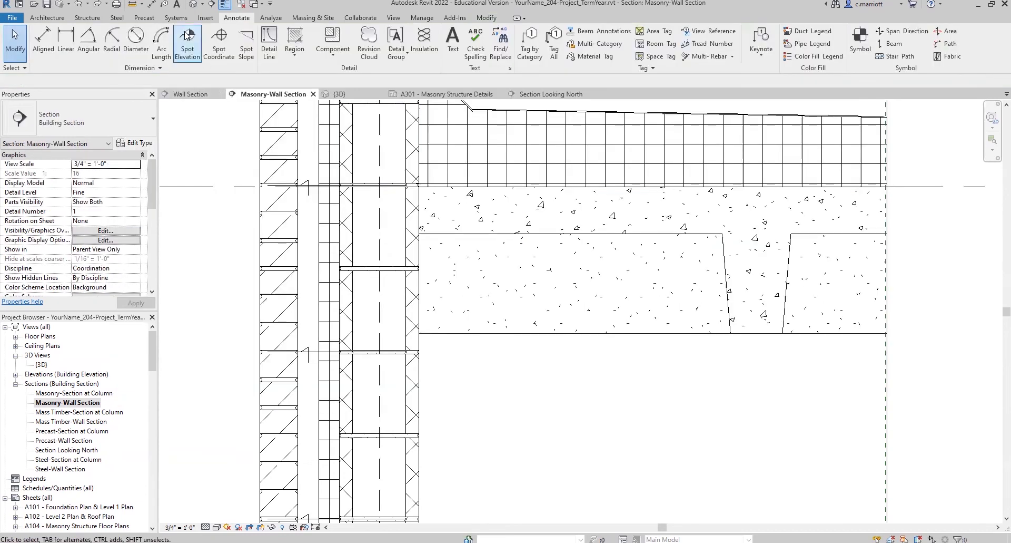
Save the project and measure the vertical distance from the CMU mortar joint up to the joist's underside, using a Perpendicular snap override.
{"action": "left_click", "coordinate": [133, 4]}
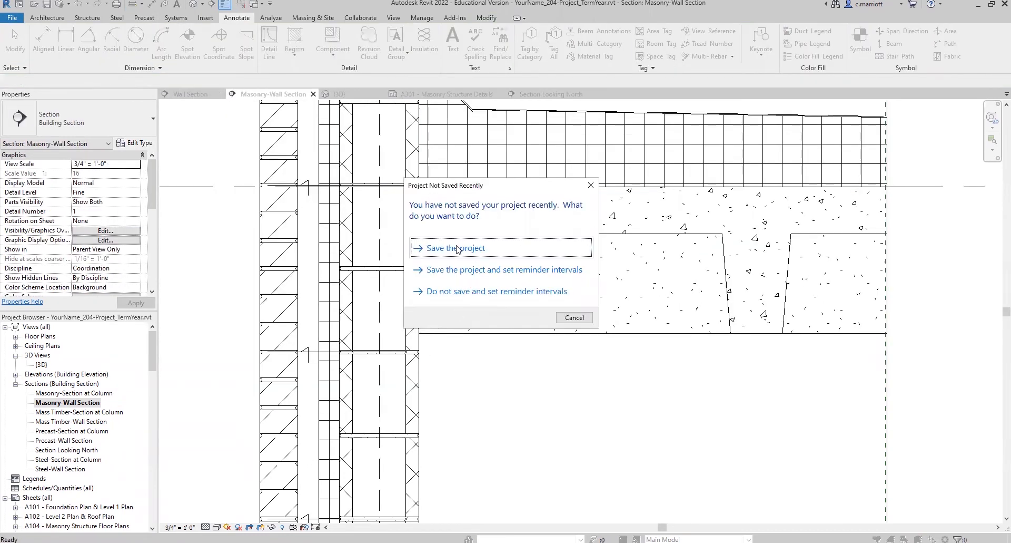
{"action": "left_click", "coordinate": [458, 248]}
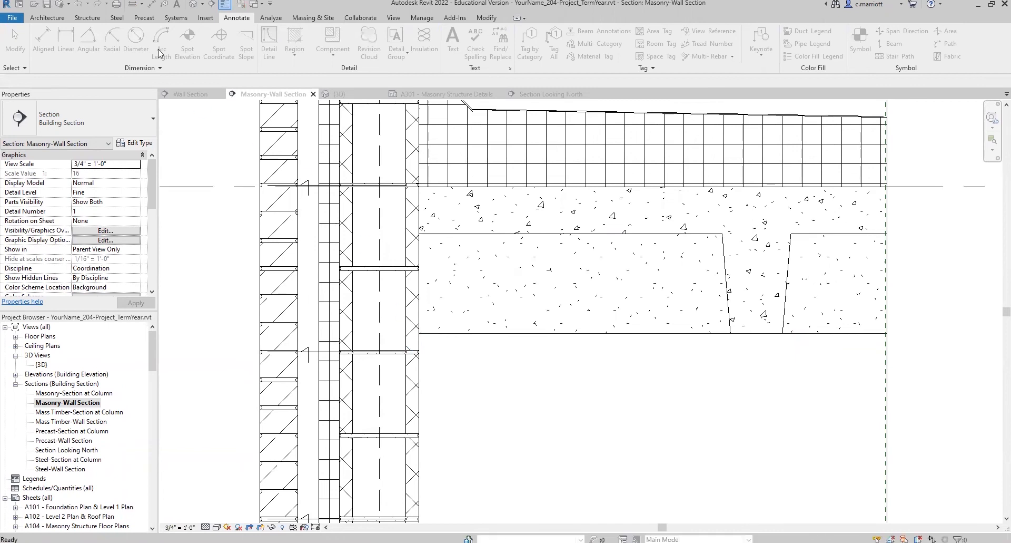
{"action": "scroll", "coordinate": [421, 349], "scroll_direction": "up", "scroll_amount": 3}
{"action": "left_click", "coordinate": [417, 352]}
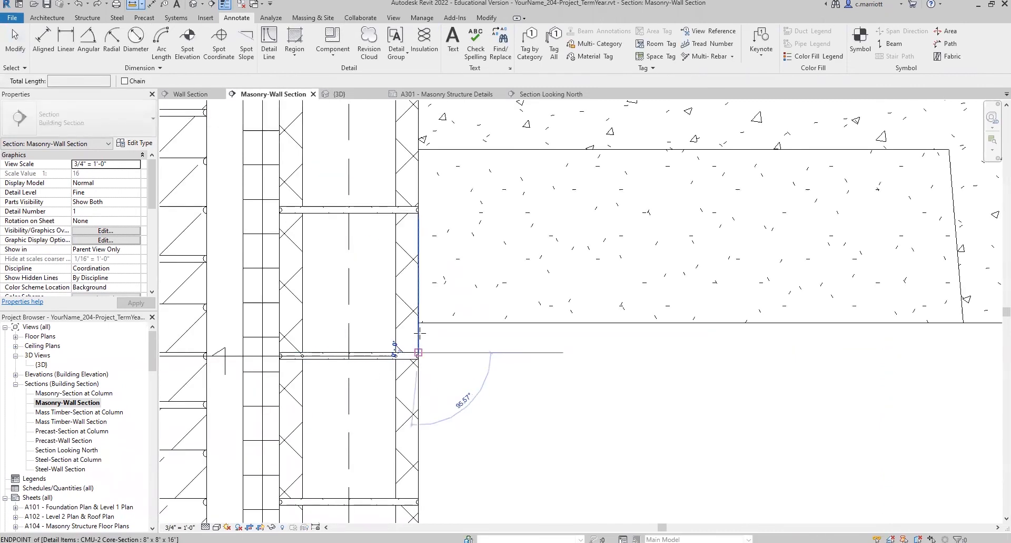
{"action": "scroll", "coordinate": [442, 344], "scroll_direction": "up", "scroll_amount": 1}
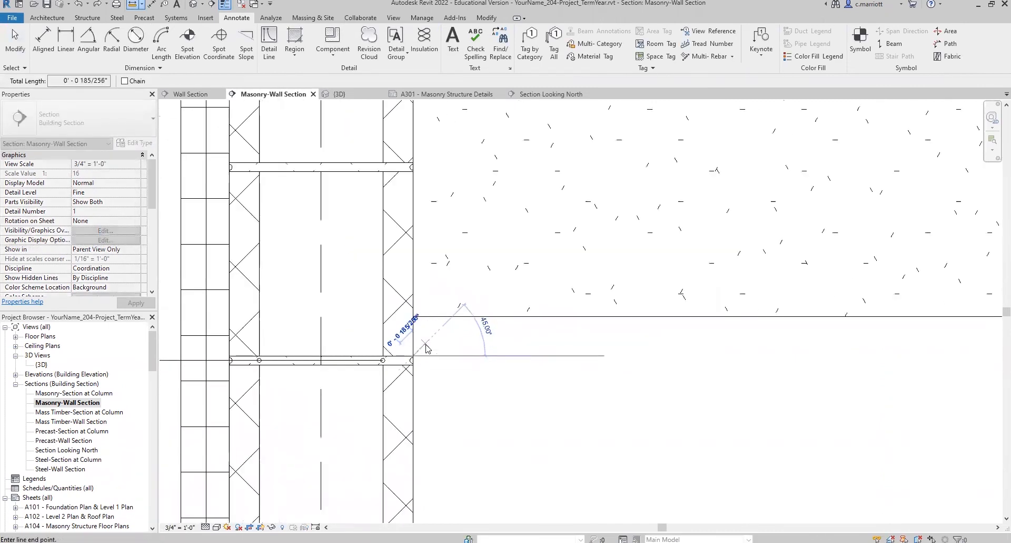
{"action": "right_click", "coordinate": [425, 344]}
{"action": "mouse_move", "coordinate": [500, 393]}
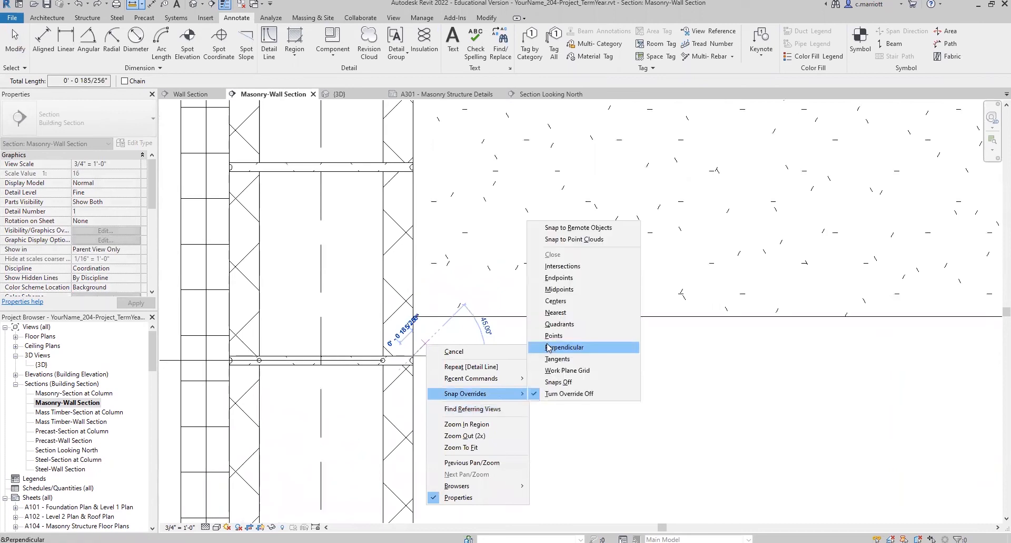
{"action": "left_click", "coordinate": [584, 402]}
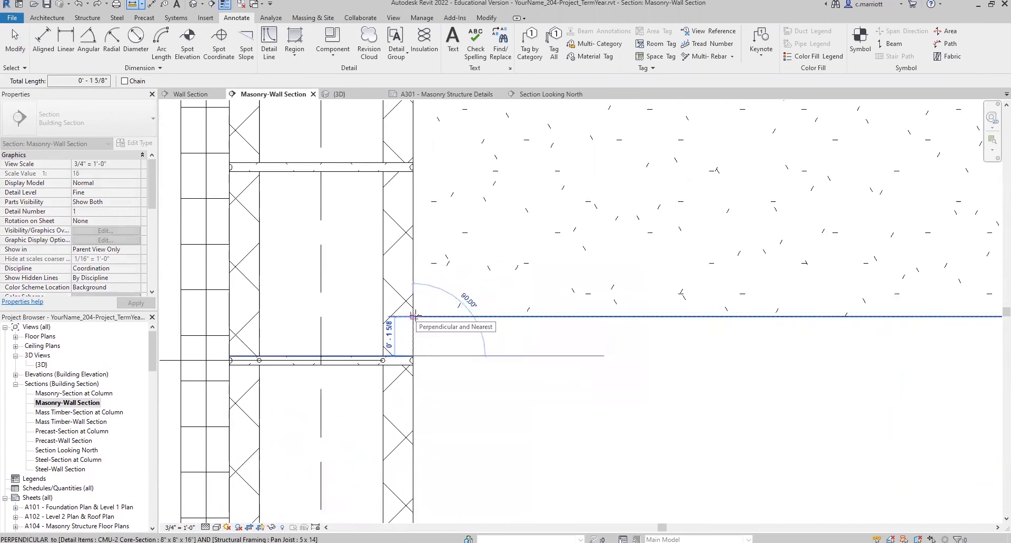
{"action": "key", "text": "Escape"}
{"action": "key", "text": "Escape"}
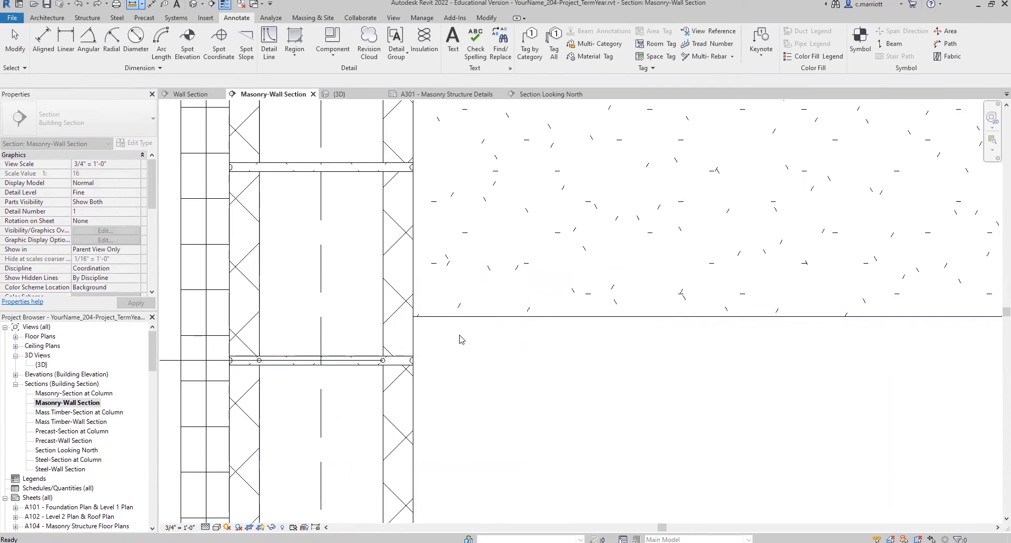
{"action": "scroll", "coordinate": [527, 333], "scroll_direction": "down", "scroll_amount": 2}
{"action": "scroll", "coordinate": [779, 277], "scroll_direction": "down", "scroll_amount": 1}
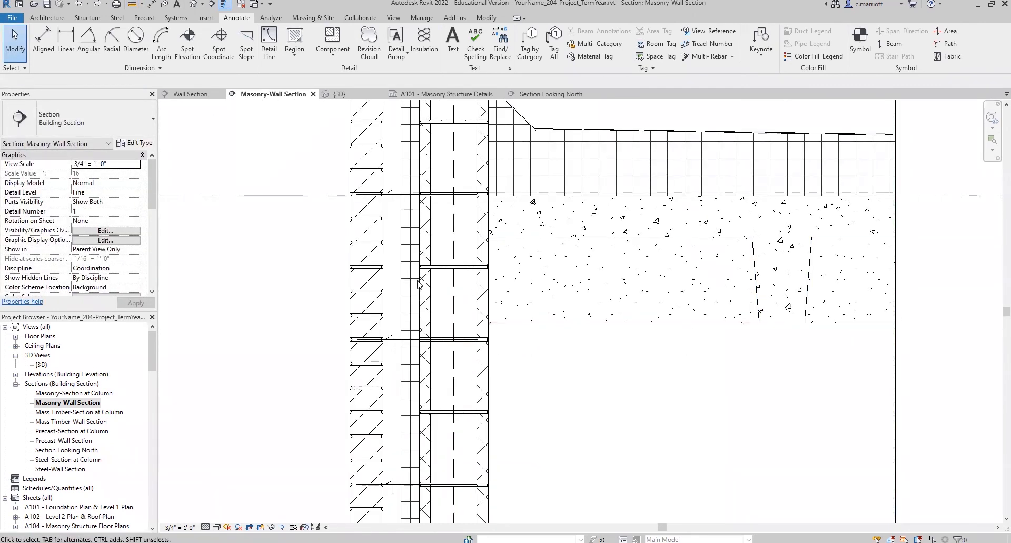
Set the h dimension of the Pan Joist type to 1' 3.625".
{"action": "left_click", "coordinate": [759, 308]}
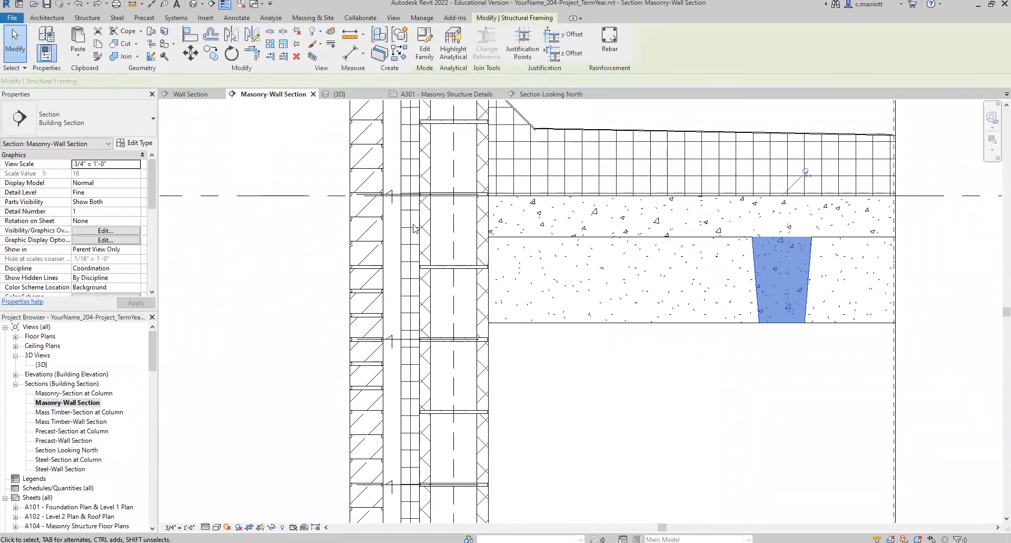
{"action": "left_click", "coordinate": [136, 145]}
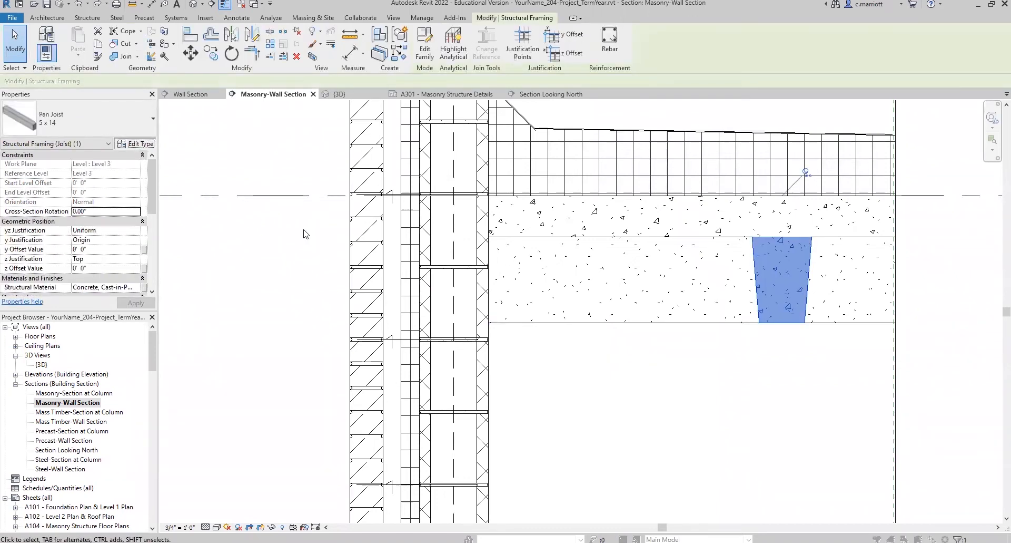
{"action": "key", "text": "BackSpace"}
{"action": "type", "text": "3"}
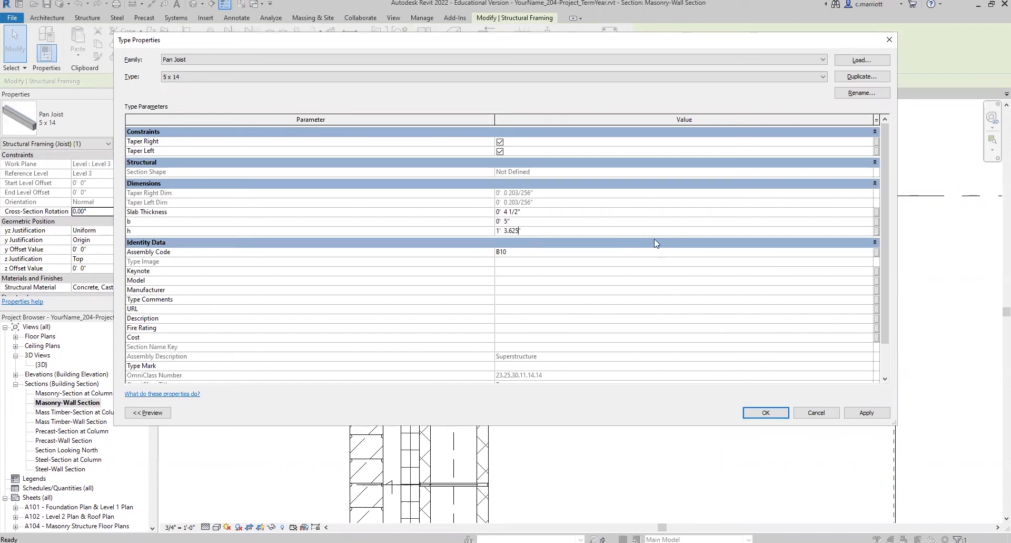
Rename the Pan Joist type as 5 x 15 3/8 and apply the type changes.
{"action": "left_click", "coordinate": [856, 94]}
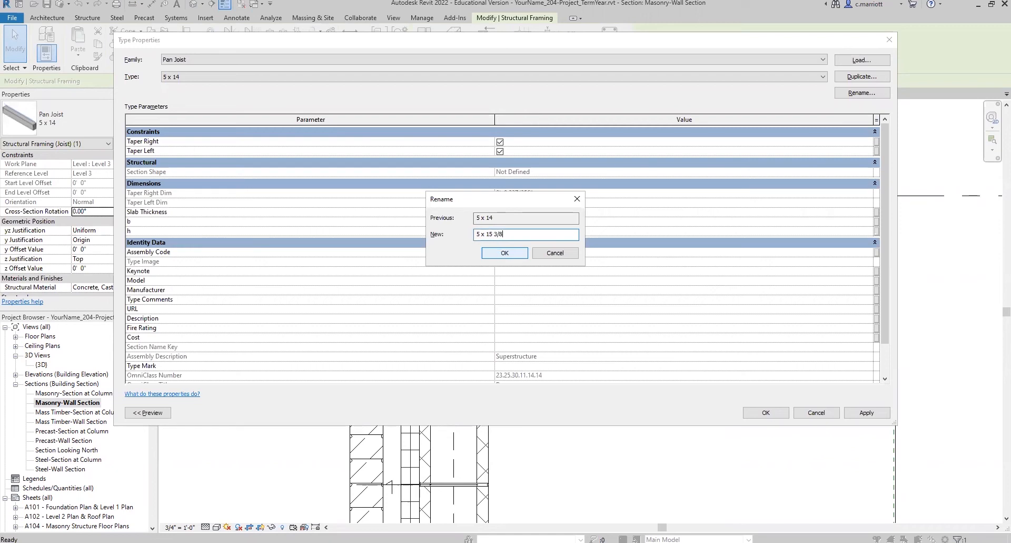
{"action": "left_click", "coordinate": [519, 254]}
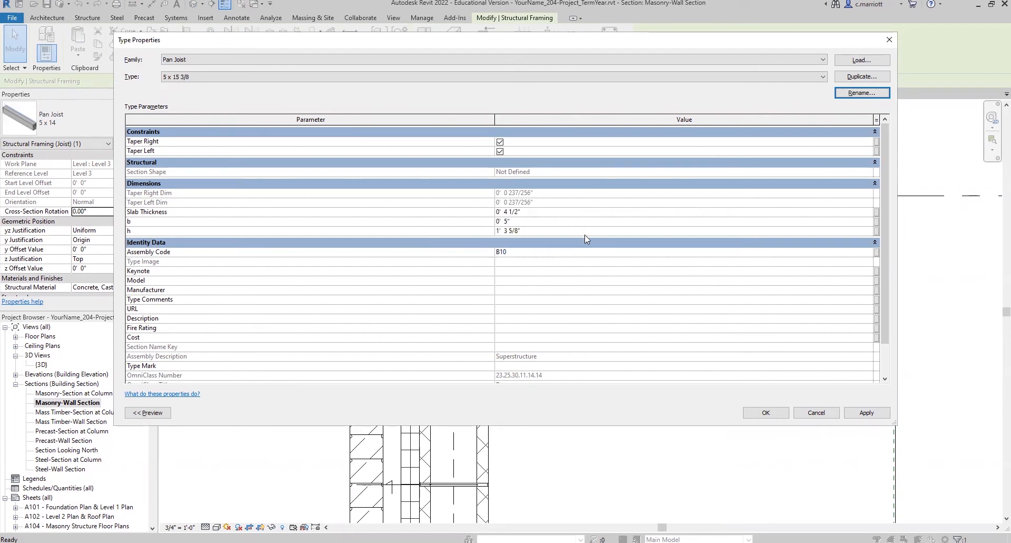
{"action": "left_click", "coordinate": [854, 415]}
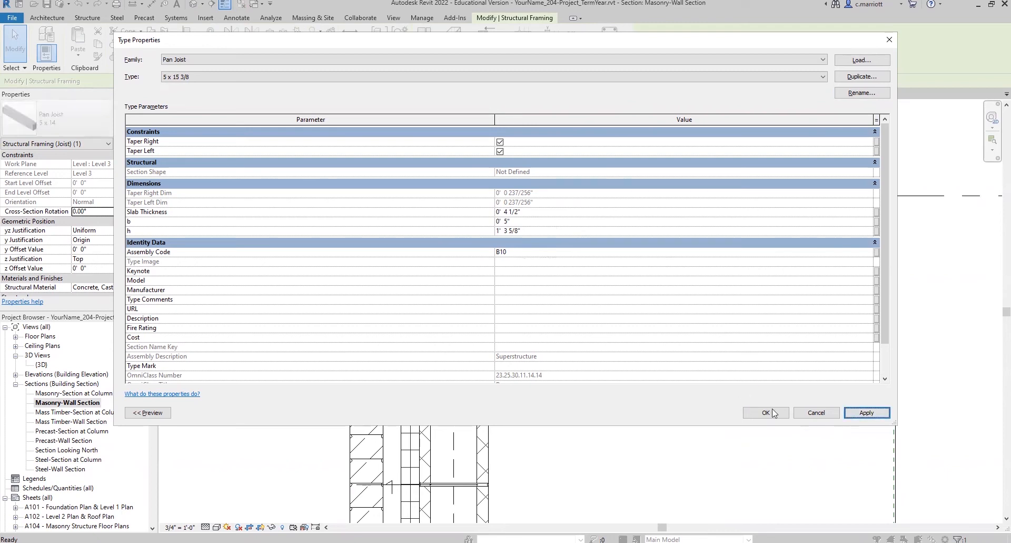
{"action": "left_click", "coordinate": [765, 413]}
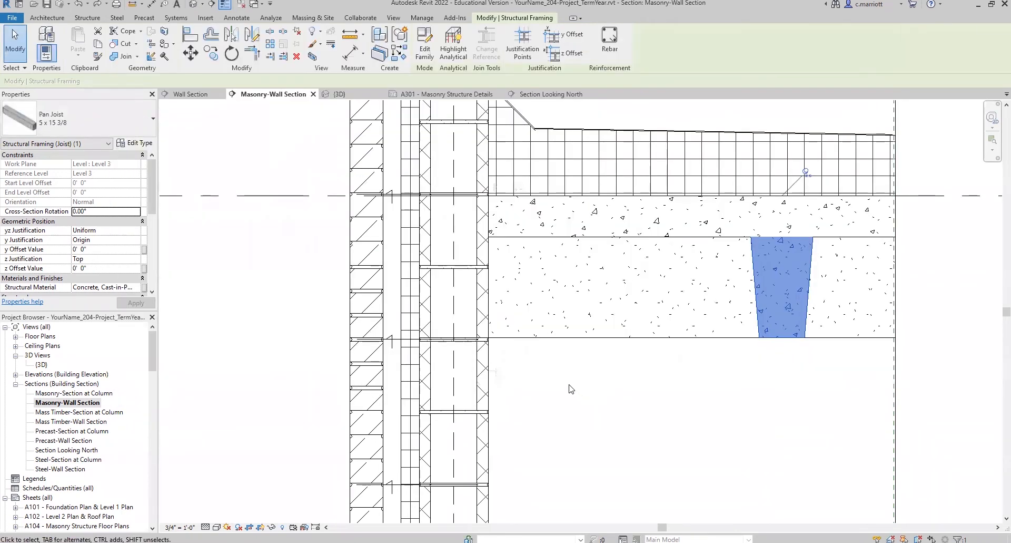
{"action": "left_click", "coordinate": [704, 354]}
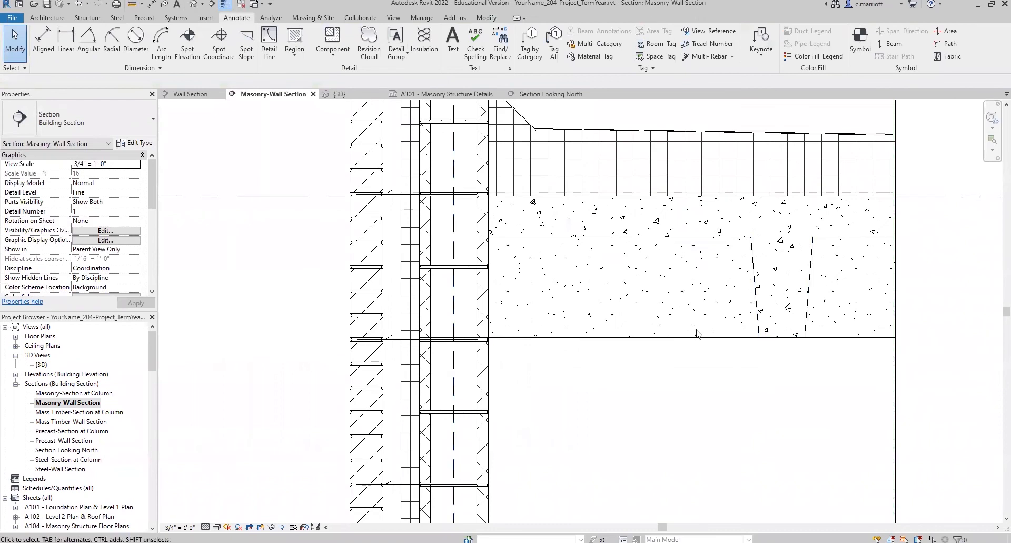
Examine how the joist's underside lines up with the CMU mortar joint and horizontal tie at the wall.
{"action": "scroll", "coordinate": [688, 338], "scroll_direction": "down", "scroll_amount": 1}
{"action": "scroll", "coordinate": [515, 404], "scroll_direction": "up", "scroll_amount": 1}
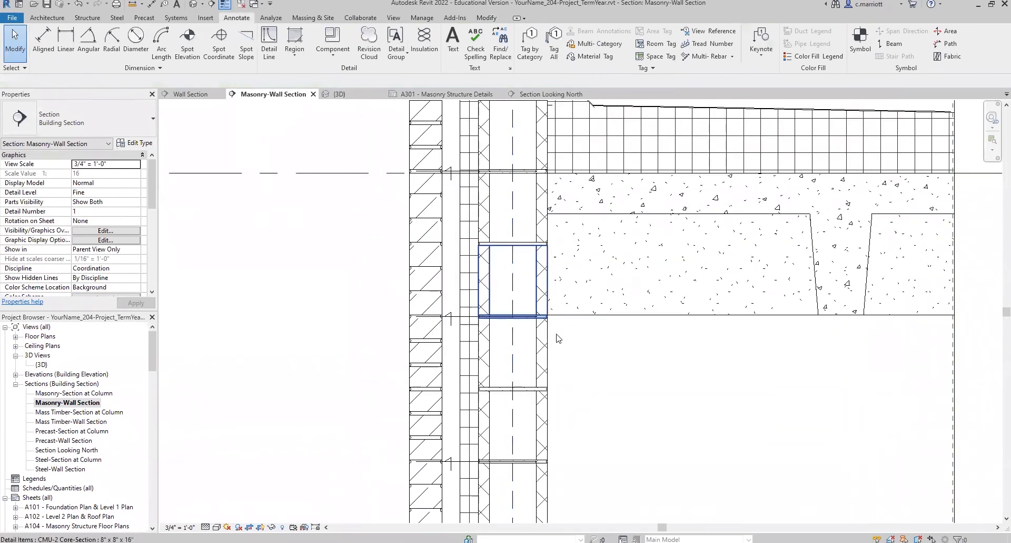
{"action": "scroll", "coordinate": [557, 334], "scroll_direction": "up", "scroll_amount": 1}
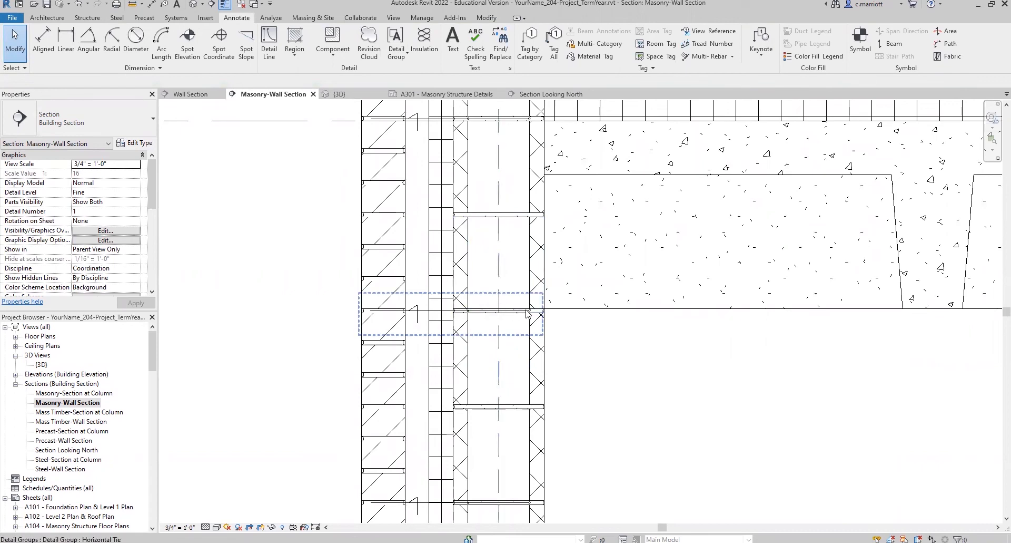
{"action": "scroll", "coordinate": [530, 315], "scroll_direction": "up", "scroll_amount": 2}
{"action": "scroll", "coordinate": [538, 326], "scroll_direction": "down", "scroll_amount": 3}
{"action": "middle_click_drag", "start_coordinate": [507, 370], "coordinate": [454, 422]}
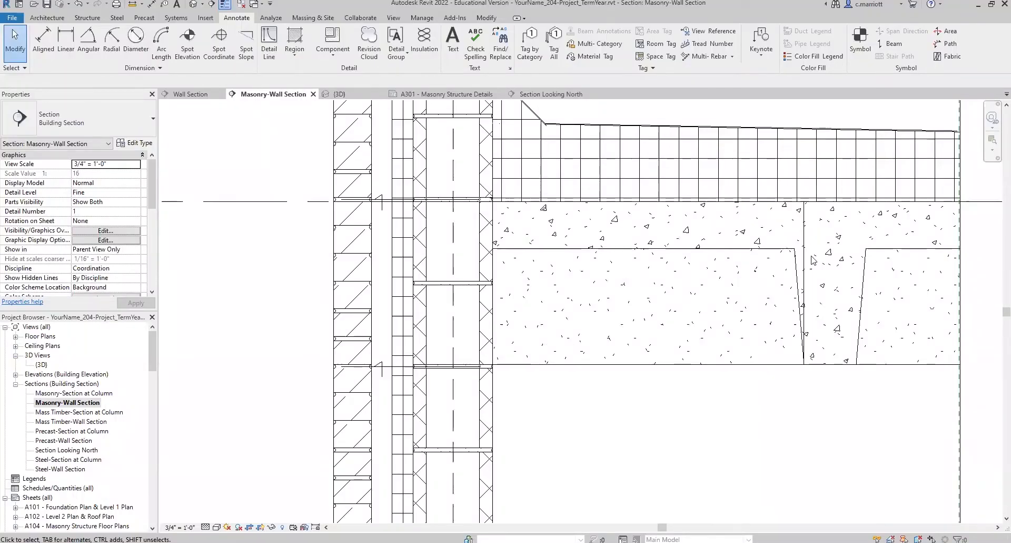
Measure the pan joist's horizontal taper from its upper corner perpendicular to the vertical detail line, and remove that line.
{"action": "left_click", "coordinate": [803, 244]}
{"action": "key", "text": "Escape"}
{"action": "left_click", "coordinate": [132, 5]}
{"action": "left_click", "coordinate": [807, 245]}
{"action": "right_click", "coordinate": [809, 248]}
{"action": "mouse_move", "coordinate": [854, 296]}
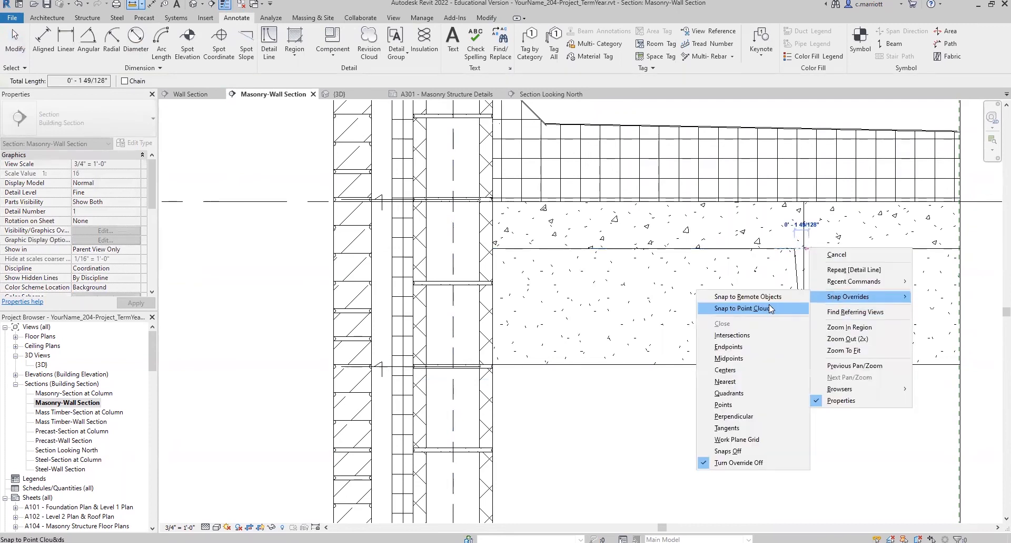
{"action": "left_click", "coordinate": [734, 416]}
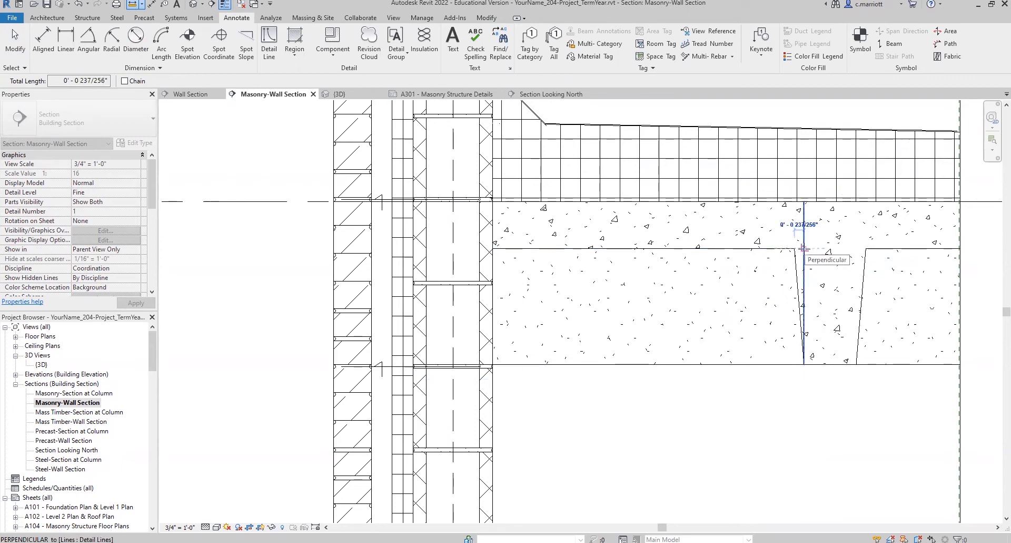
{"action": "key", "text": "Escape"}
{"action": "key", "text": "Escape"}
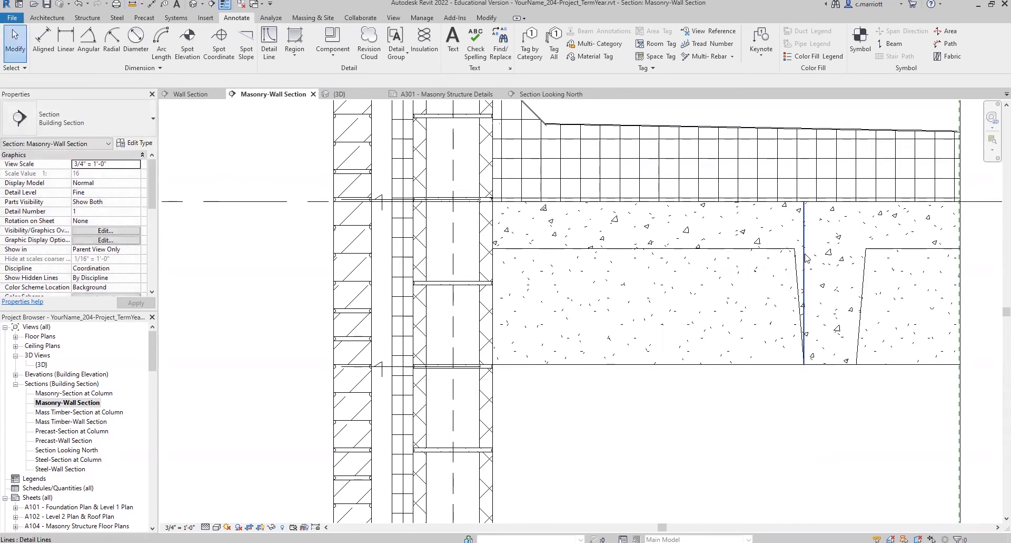
{"action": "left_click", "coordinate": [797, 265]}
{"action": "key", "text": "Escape"}
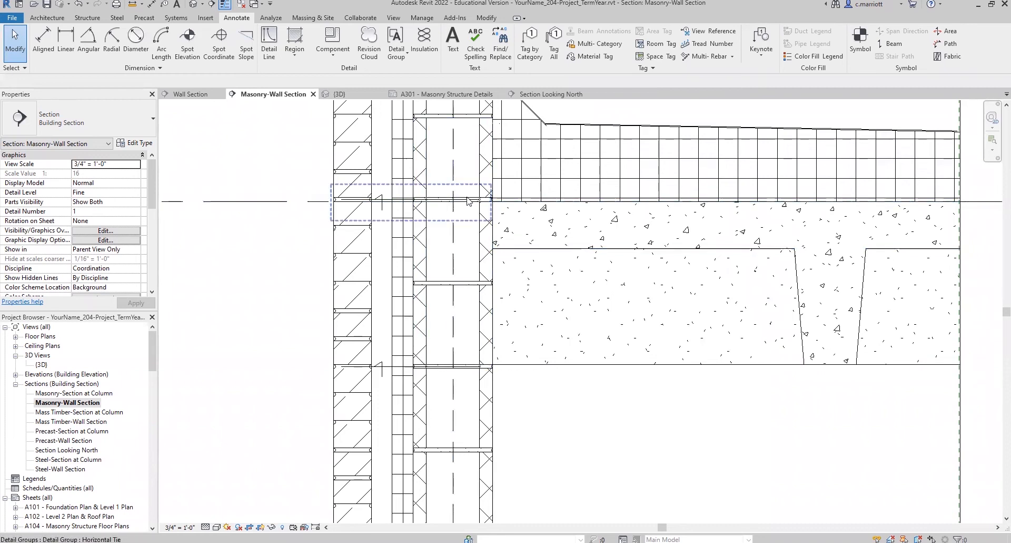
Delete the two CMU-2 Core-Section detail items in the wall beside the roof slab and joist.
{"action": "left_click", "coordinate": [483, 238]}
{"action": "key", "text": "Delete"}
{"action": "left_click", "coordinate": [482, 315]}
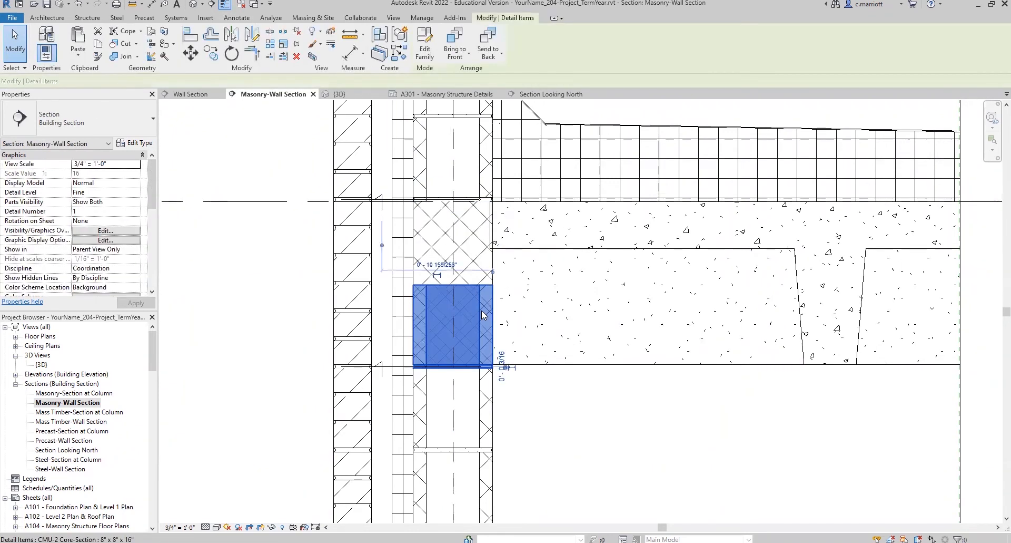
{"action": "key", "text": "Delete"}
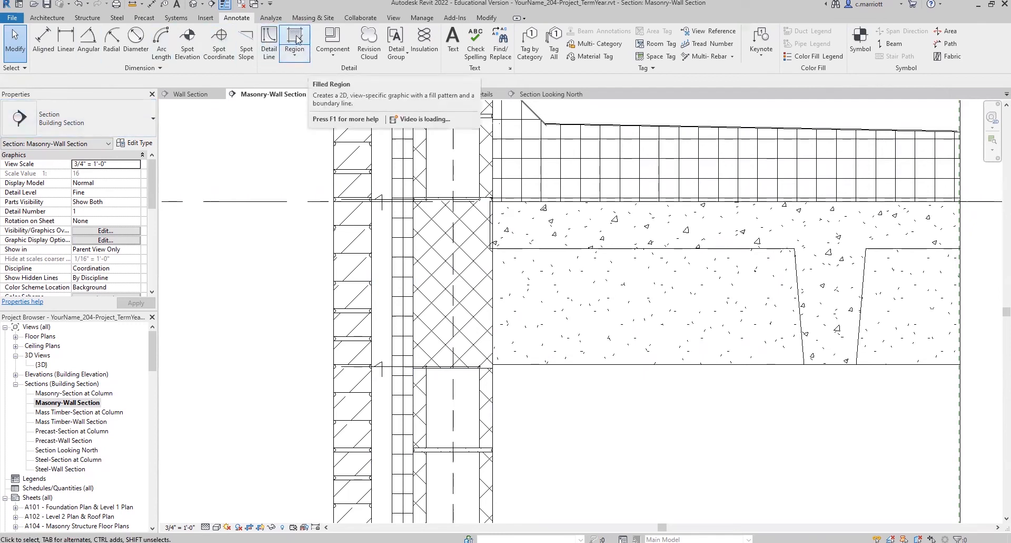
Draw a vertical Medium Lines detail line about 1'-8 3/8" long down the CMU wall's inner face, starting at the roof slab's top.
{"action": "left_click", "coordinate": [269, 38]}
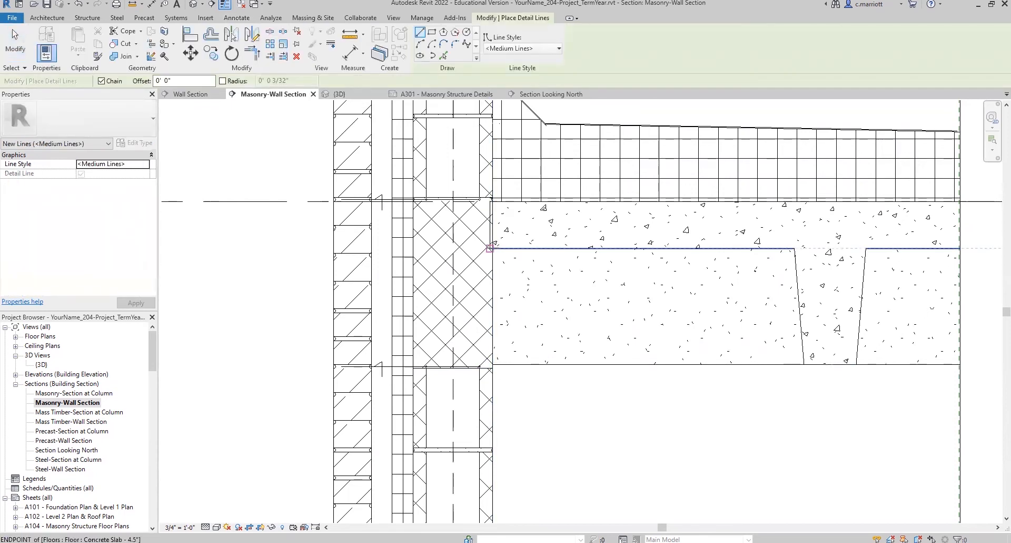
{"action": "scroll", "coordinate": [489, 248], "scroll_direction": "up", "scroll_amount": 3}
{"action": "scroll", "coordinate": [489, 247], "scroll_direction": "down", "scroll_amount": 1}
{"action": "left_click", "coordinate": [492, 201]}
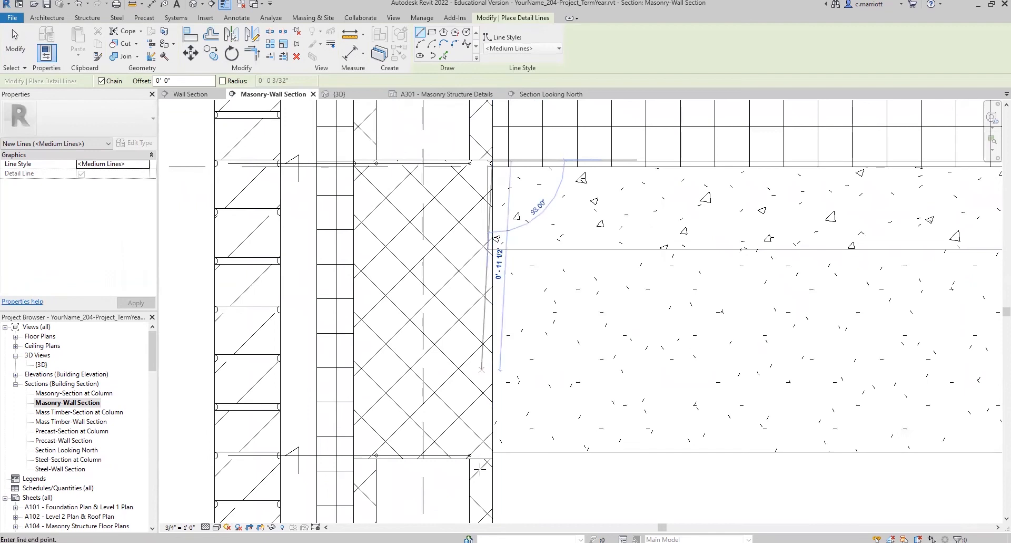
{"action": "scroll", "coordinate": [481, 468], "scroll_direction": "down", "scroll_amount": 4}
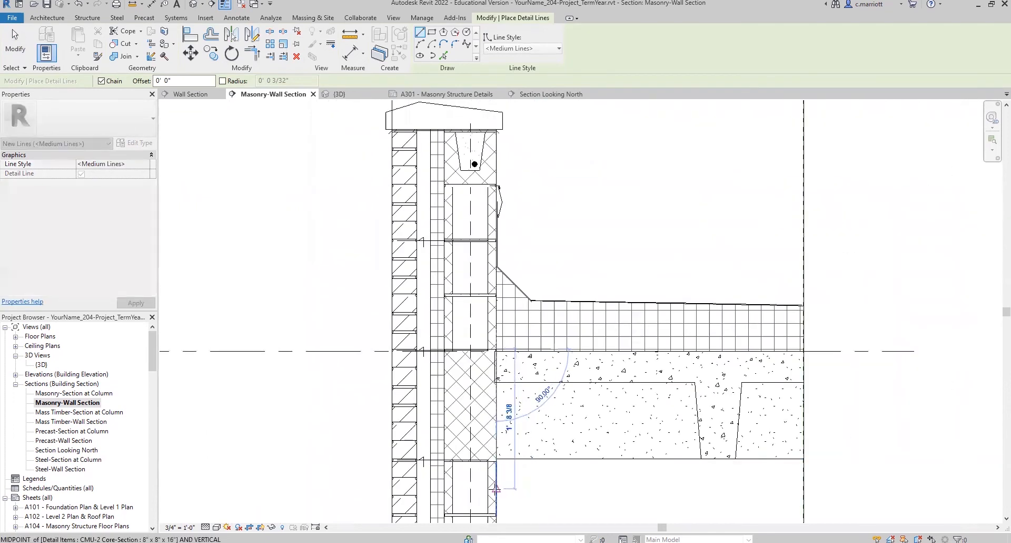
{"action": "left_click", "coordinate": [496, 488]}
{"action": "key", "text": "Escape"}
{"action": "key", "text": "Escape"}
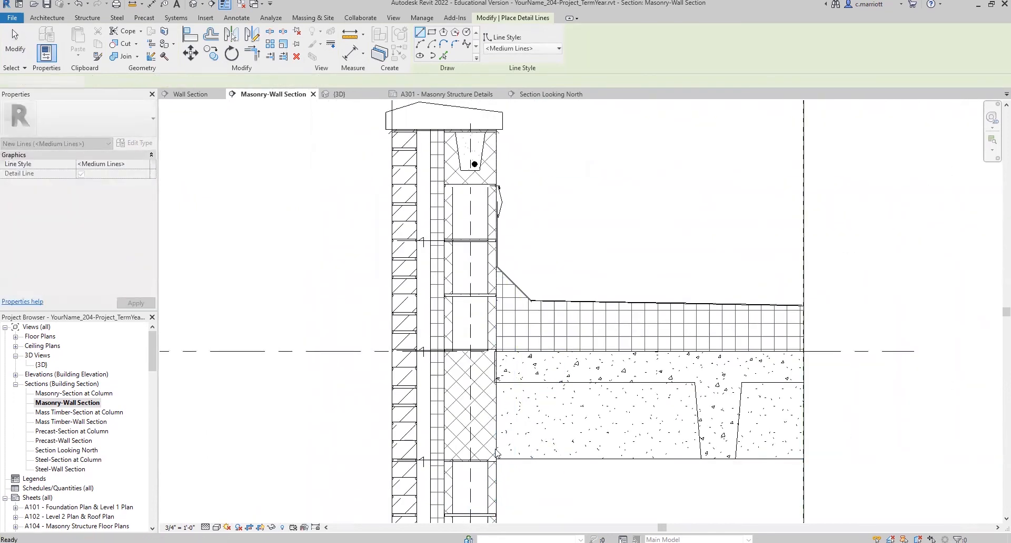
Move the vertical detail line 1 inch horizontally from the CMU wall's inner face toward the roof slab.
{"action": "left_click", "coordinate": [496, 458]}
{"action": "left_click", "coordinate": [191, 53]}
{"action": "left_click", "coordinate": [536, 487]}
{"action": "type", "text": "1"}
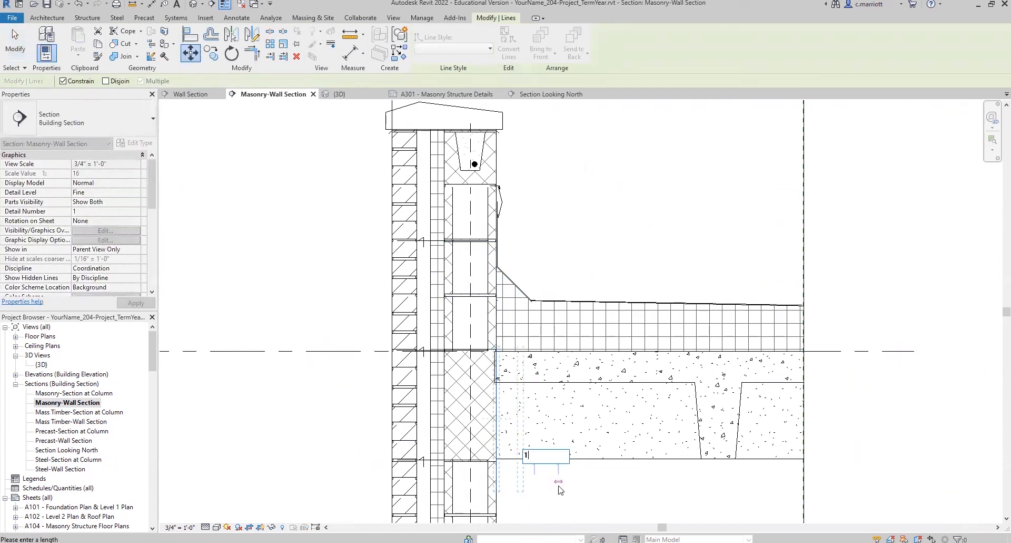
{"action": "key", "text": "Return"}
{"action": "key", "text": "Escape"}
{"action": "scroll", "coordinate": [561, 489], "scroll_direction": "up", "scroll_amount": 2}
{"action": "mouse_move", "coordinate": [585, 401]}
{"action": "middle_mouse_down"}
{"action": "mouse_move", "coordinate": [563, 389]}
{"action": "mouse_move", "coordinate": [601, 329]}
{"action": "middle_mouse_up"}
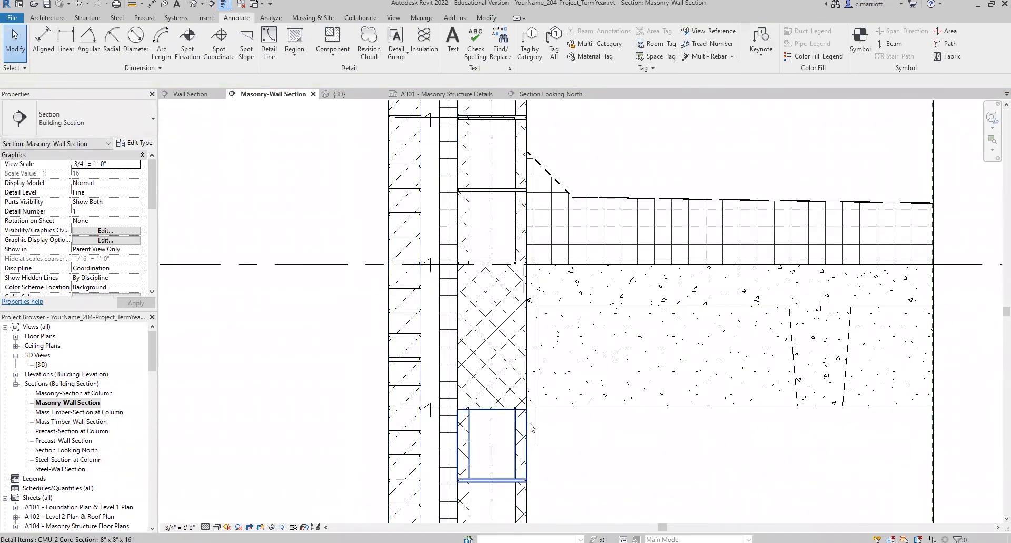
{"action": "scroll", "coordinate": [516, 406], "scroll_direction": "up", "scroll_amount": 3}
{"action": "scroll", "coordinate": [337, 208], "scroll_direction": "down", "scroll_amount": 2}
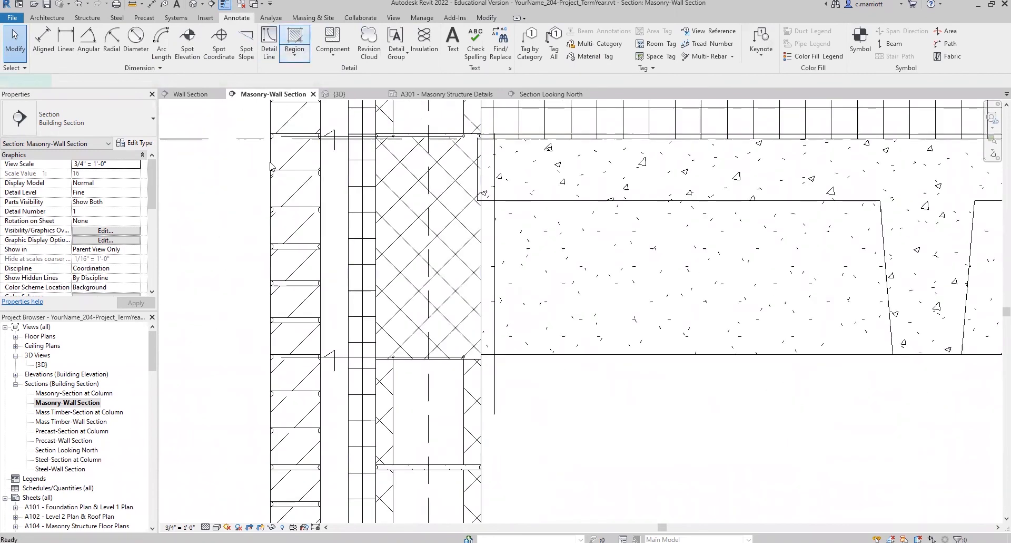
Start a Concrete filled region with its first boundary point at the pan joist's lower corner beside the CMU wall.
{"action": "left_click", "coordinate": [292, 43]}
{"action": "left_click", "coordinate": [151, 126]}
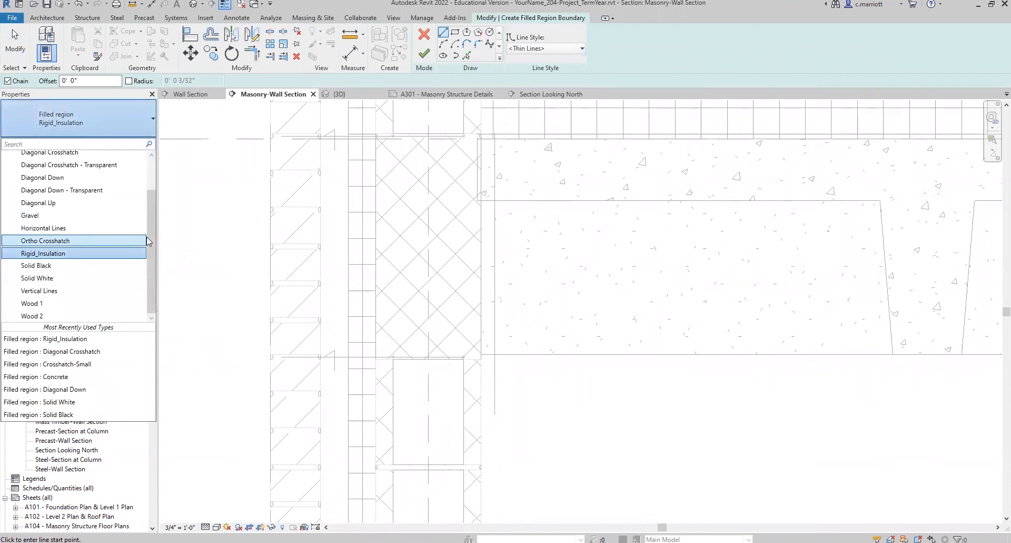
{"action": "left_click_drag", "start_coordinate": [148, 238], "coordinate": [151, 195]}
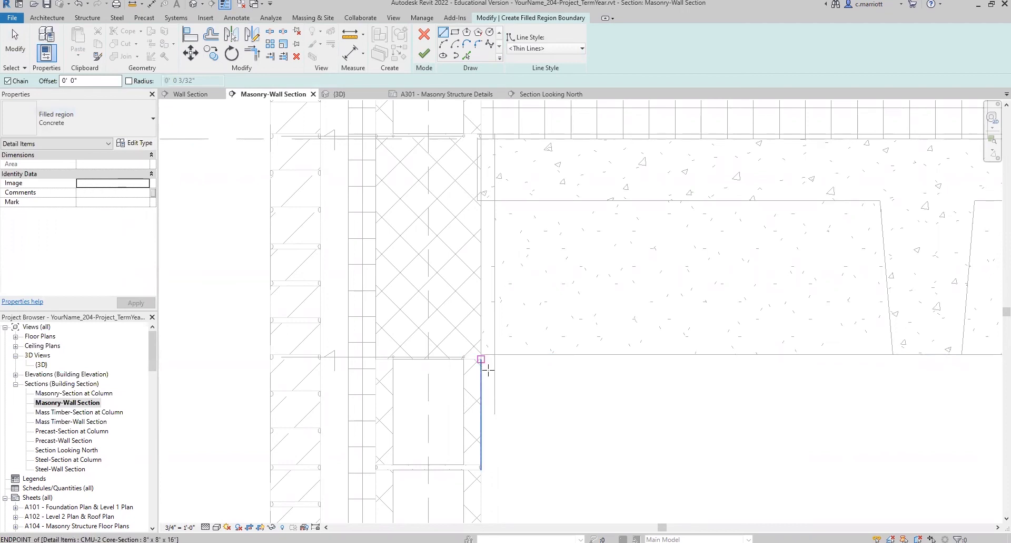
{"action": "left_click", "coordinate": [442, 34]}
{"action": "scroll", "coordinate": [480, 361], "scroll_direction": "up", "scroll_amount": 3}
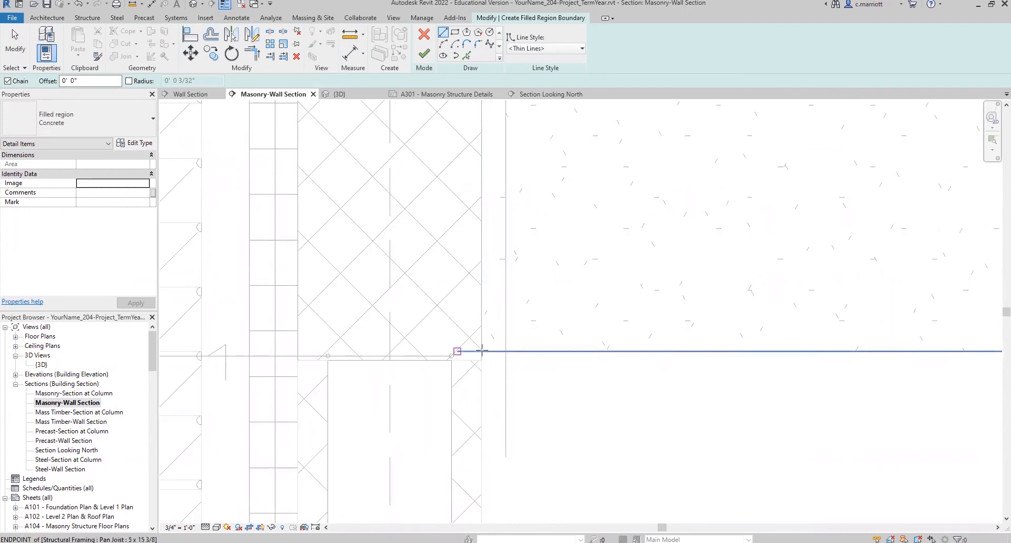
{"action": "left_click", "coordinate": [457, 351]}
{"action": "scroll", "coordinate": [463, 316], "scroll_direction": "up", "scroll_amount": 3}
{"action": "middle_click_drag", "start_coordinate": [416, 340], "coordinate": [415, 387]}
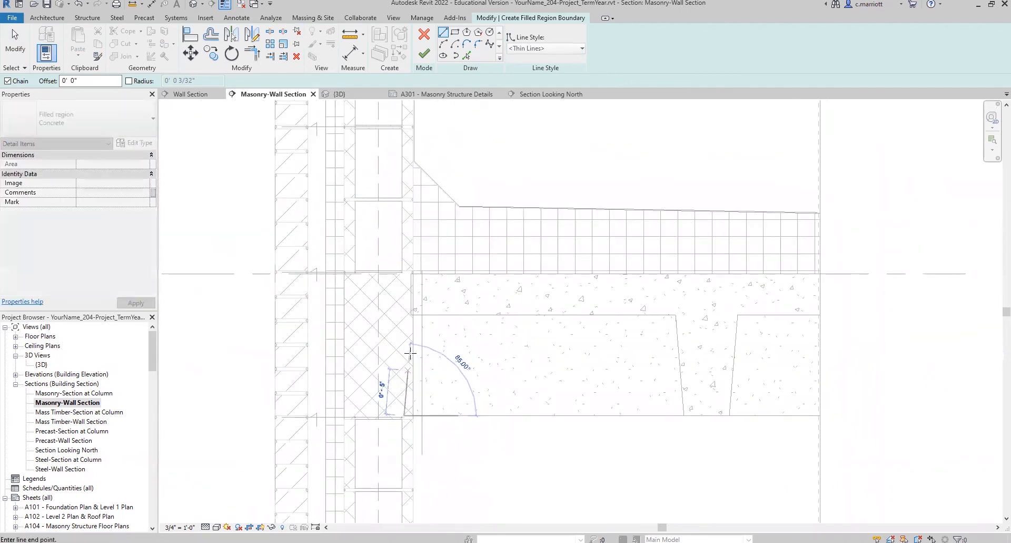
Sketch the sloped boundary edge to the detail line's intersection with the slab underside, and a 4 1/2" vertical edge perpendicular to the slab top.
{"action": "scroll", "coordinate": [431, 311], "scroll_direction": "up", "scroll_amount": 2}
{"action": "scroll", "coordinate": [429, 295], "scroll_direction": "up", "scroll_amount": 2}
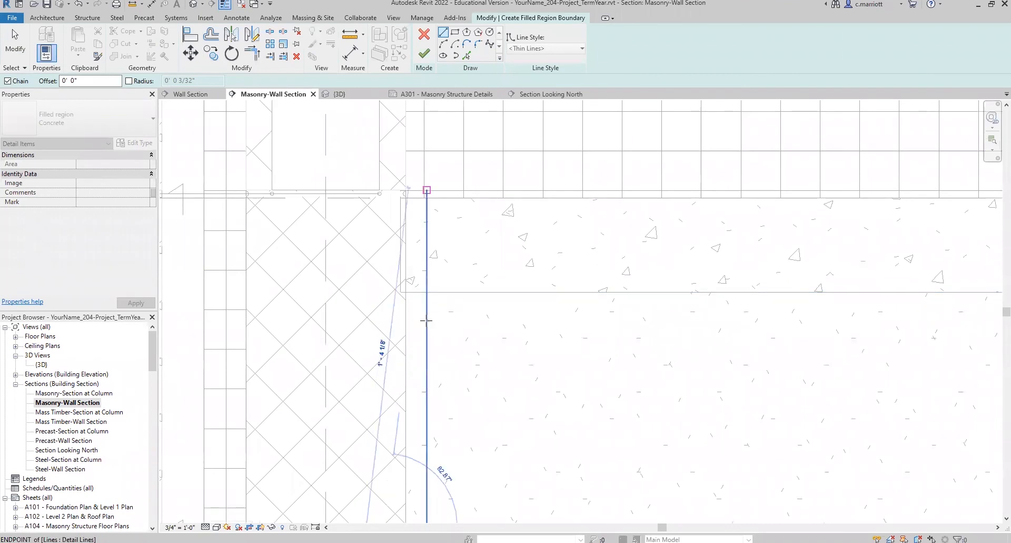
{"action": "right_click", "coordinate": [427, 320]}
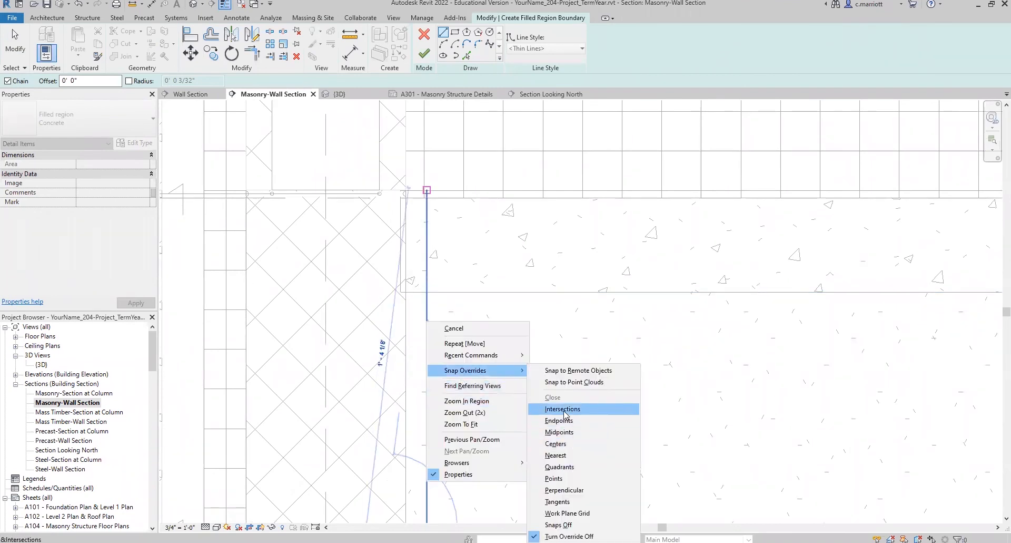
{"action": "left_click", "coordinate": [558, 406]}
{"action": "left_click", "coordinate": [426, 292]}
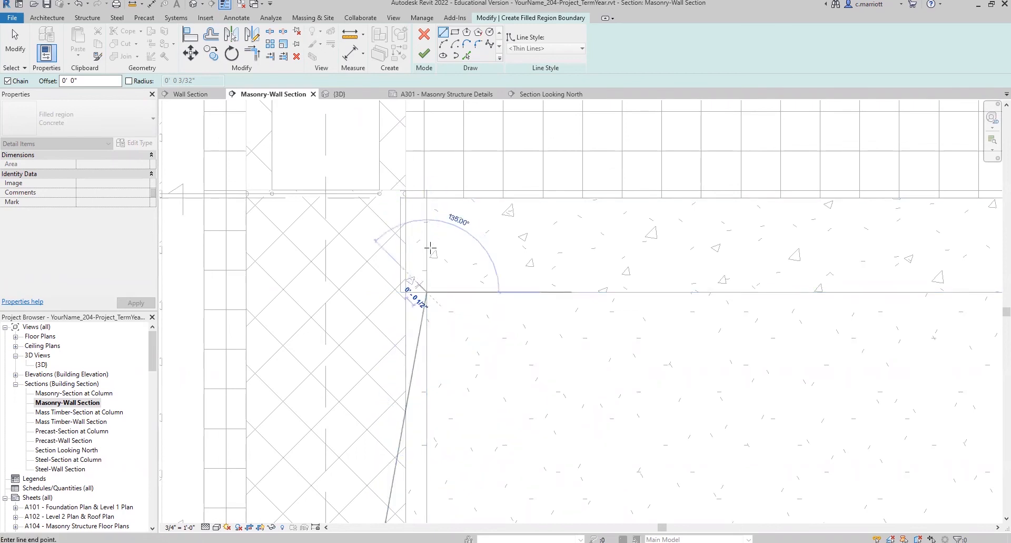
{"action": "right_click", "coordinate": [427, 201]}
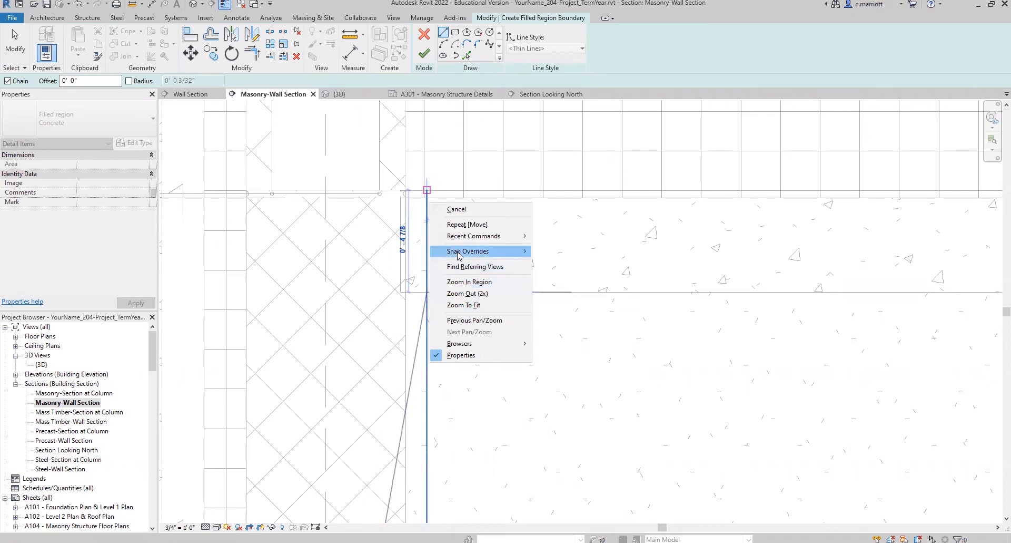
{"action": "mouse_move", "coordinate": [459, 256]}
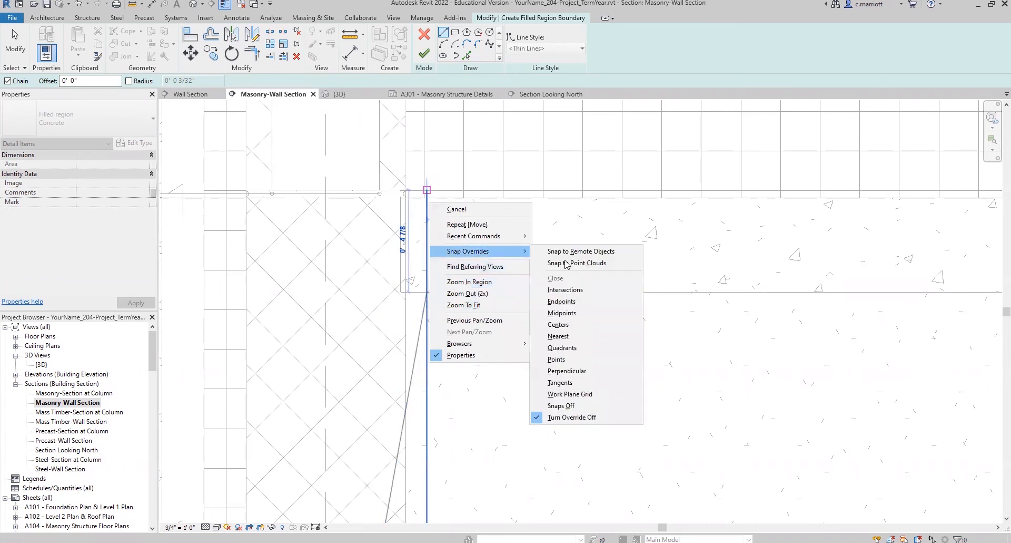
{"action": "left_click", "coordinate": [555, 370]}
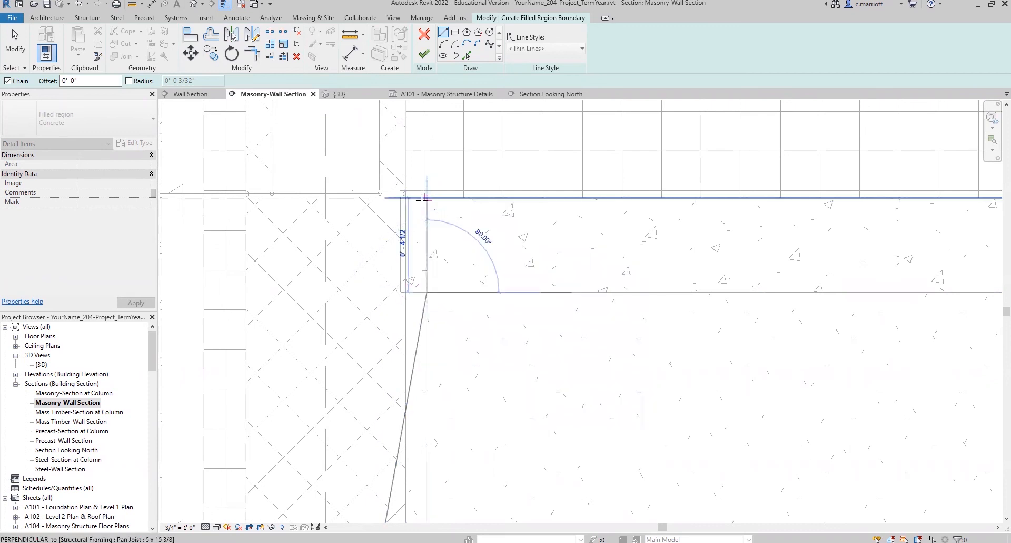
{"action": "left_click", "coordinate": [425, 199]}
Sketch the top boundary edge about 8 5/8" long to the CMU's outer face, and the vertical edge down perpendicular to the joist's underside level.
{"action": "scroll", "coordinate": [318, 240], "scroll_direction": "down", "scroll_amount": 2}
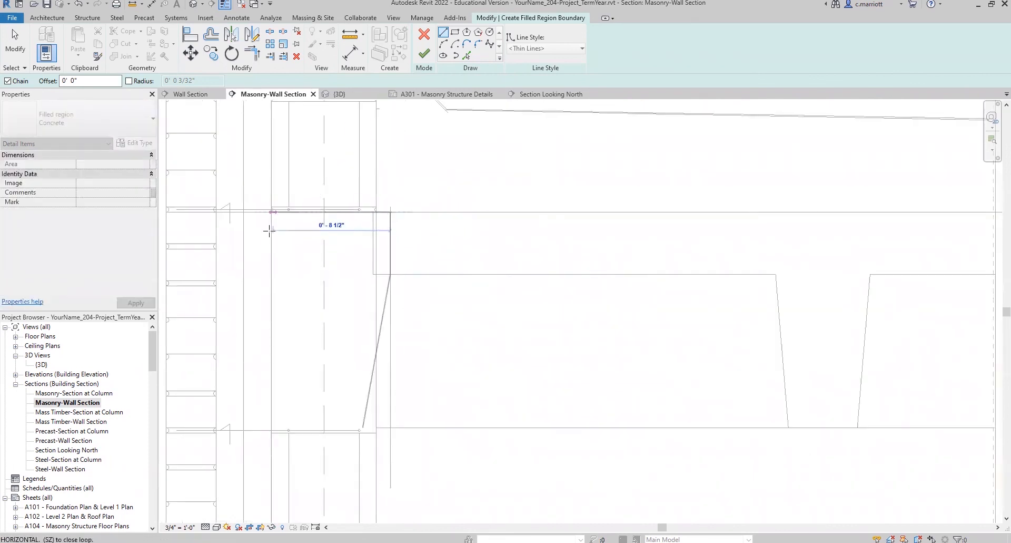
{"action": "scroll", "coordinate": [264, 212], "scroll_direction": "up", "scroll_amount": 3}
{"action": "scroll", "coordinate": [269, 211], "scroll_direction": "down", "scroll_amount": 2}
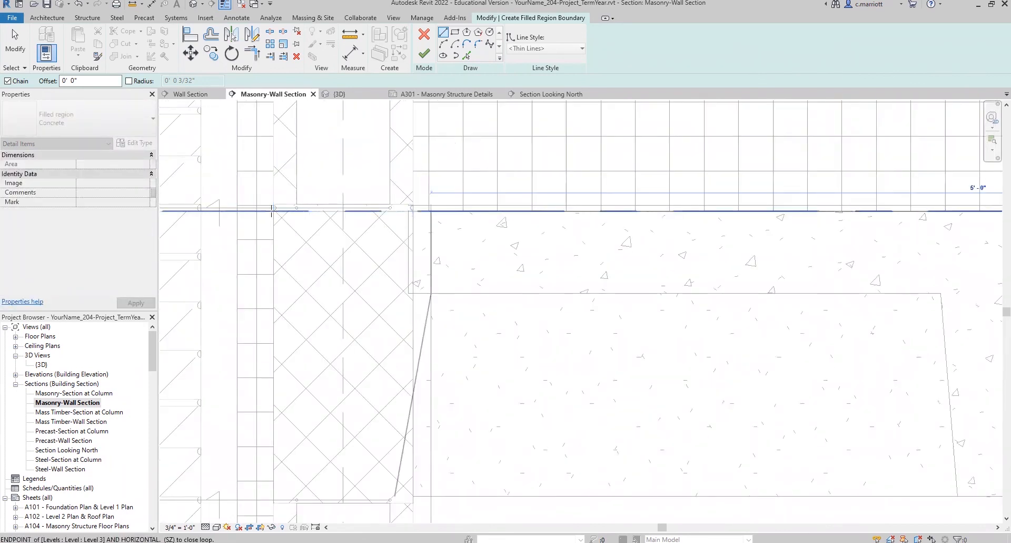
{"action": "left_click", "coordinate": [273, 211]}
{"action": "scroll", "coordinate": [268, 400], "scroll_direction": "down", "scroll_amount": 2}
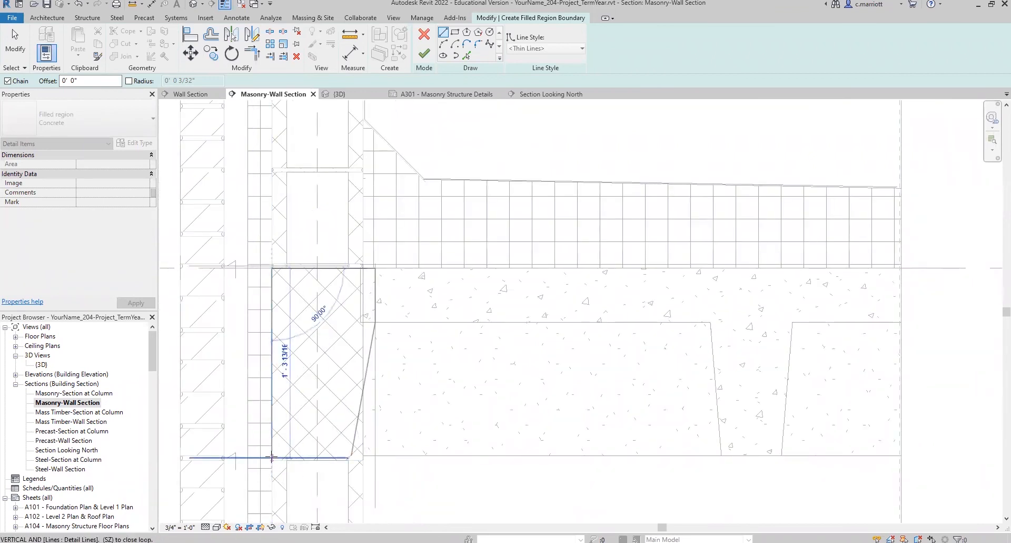
{"action": "scroll", "coordinate": [274, 457], "scroll_direction": "up", "scroll_amount": 2}
{"action": "right_click", "coordinate": [447, 443]}
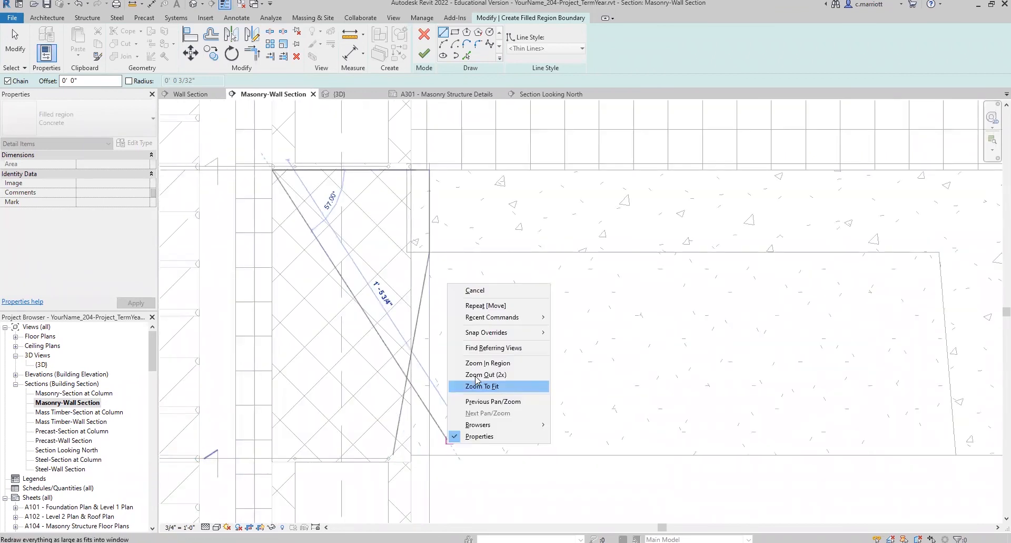
{"action": "mouse_move", "coordinate": [485, 337]}
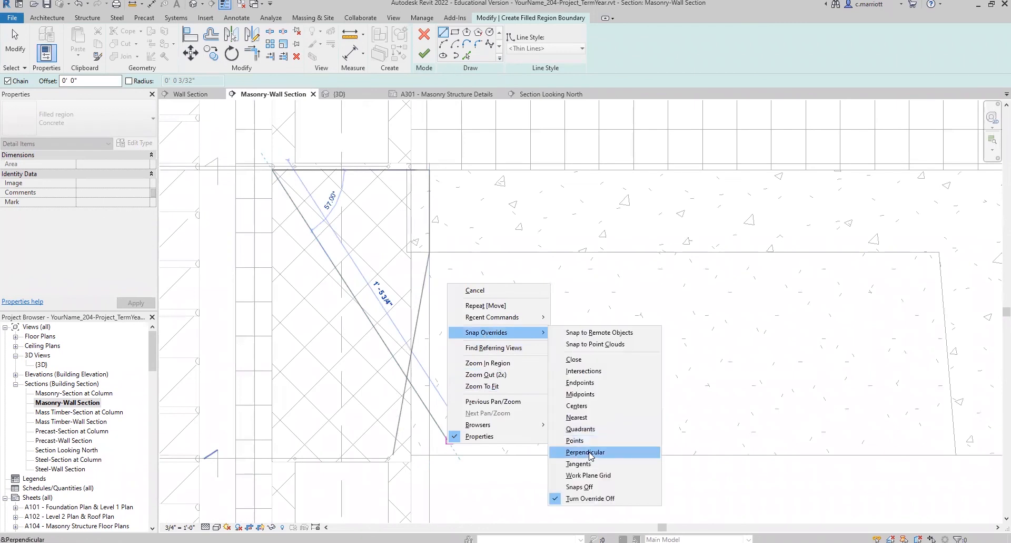
{"action": "left_click", "coordinate": [585, 452]}
{"action": "left_click", "coordinate": [438, 454]}
Sketch the bottom boundary edge across the wall, ending perpendicular to the CMU's inner face.
{"action": "scroll", "coordinate": [421, 455], "scroll_direction": "up", "scroll_amount": 2}
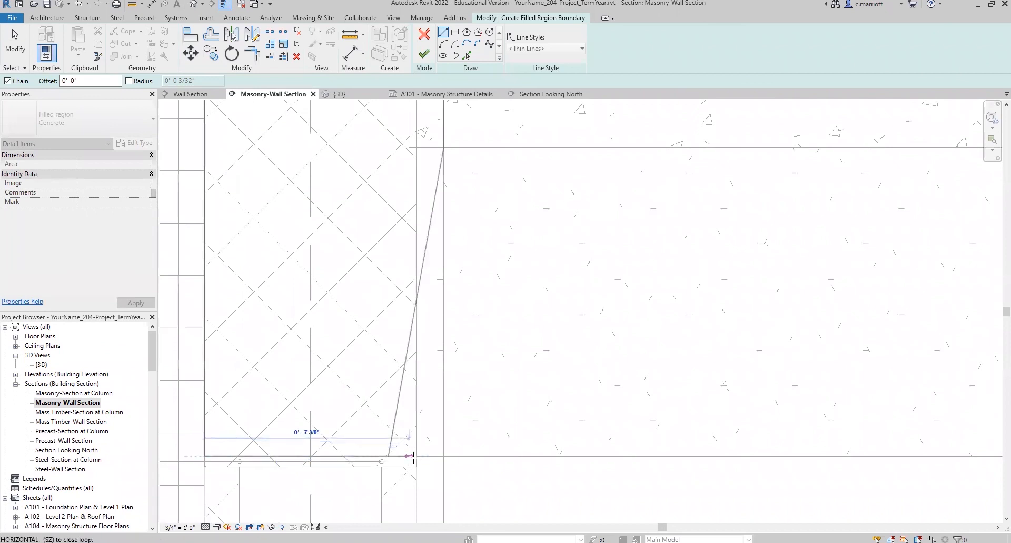
{"action": "right_click", "coordinate": [413, 414]}
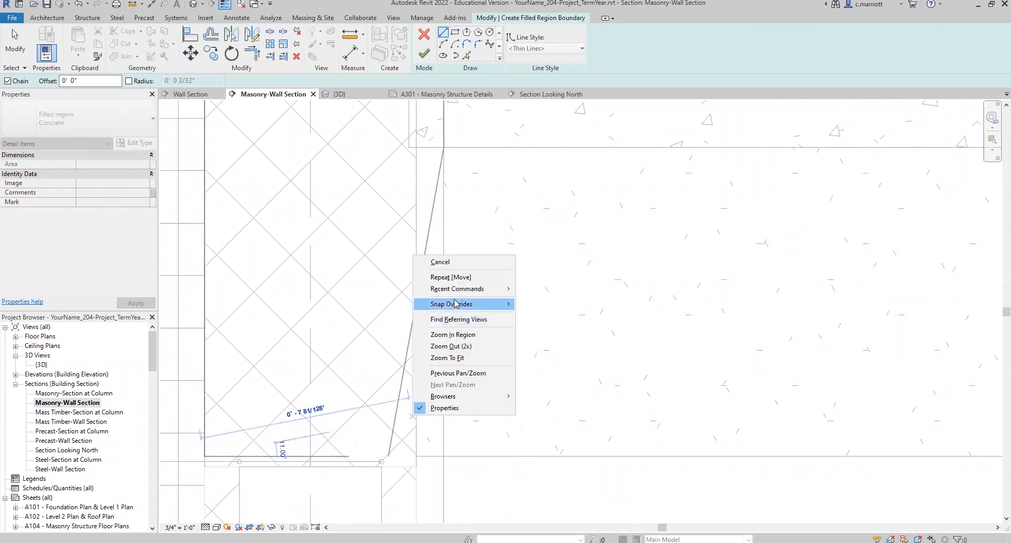
{"action": "mouse_move", "coordinate": [454, 302]}
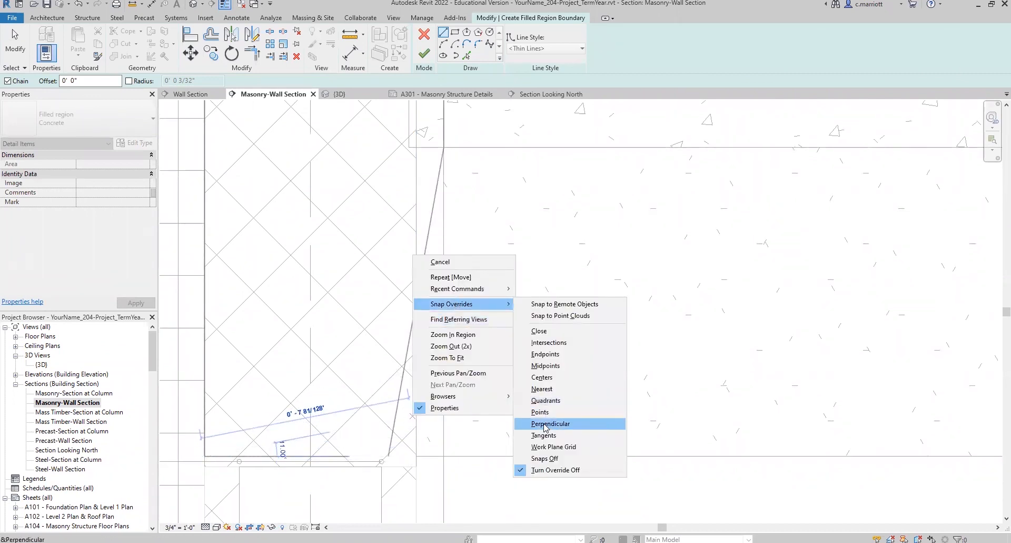
{"action": "left_click", "coordinate": [545, 424]}
{"action": "left_click", "coordinate": [418, 451]}
{"action": "key", "text": "Escape"}
{"action": "key", "text": "Escape"}
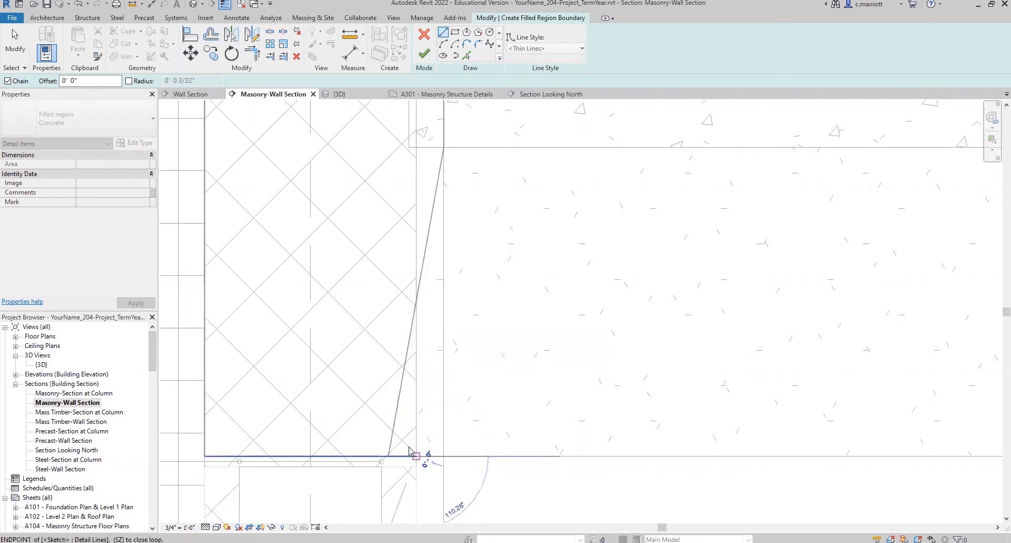
Stretch the sloped edge's lower end to the bottom edge's endpoint at the CMU's inner face and finish the filled region.
{"action": "left_click", "coordinate": [391, 449]}
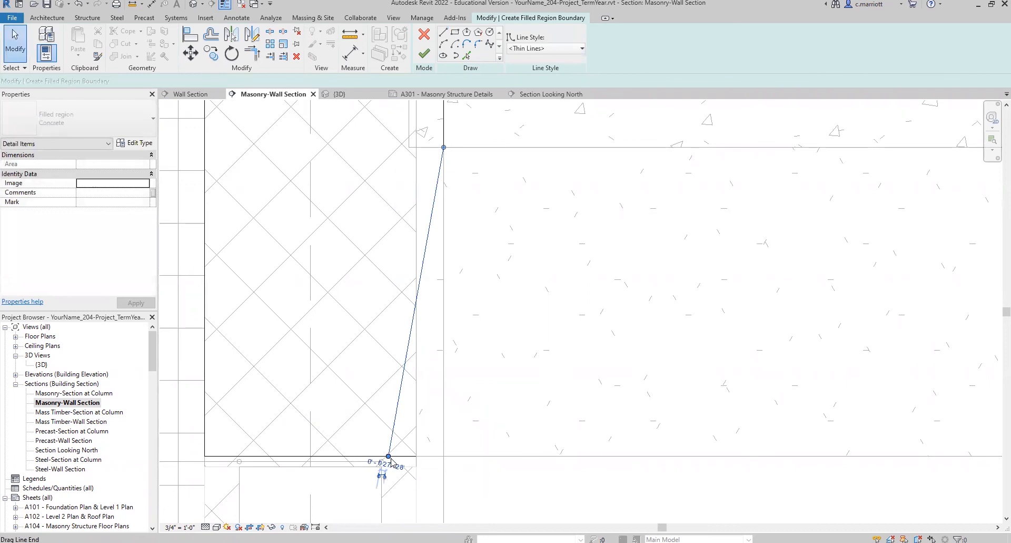
{"action": "left_click_drag", "start_coordinate": [389, 456], "coordinate": [416, 456]}
{"action": "left_click", "coordinate": [462, 438]}
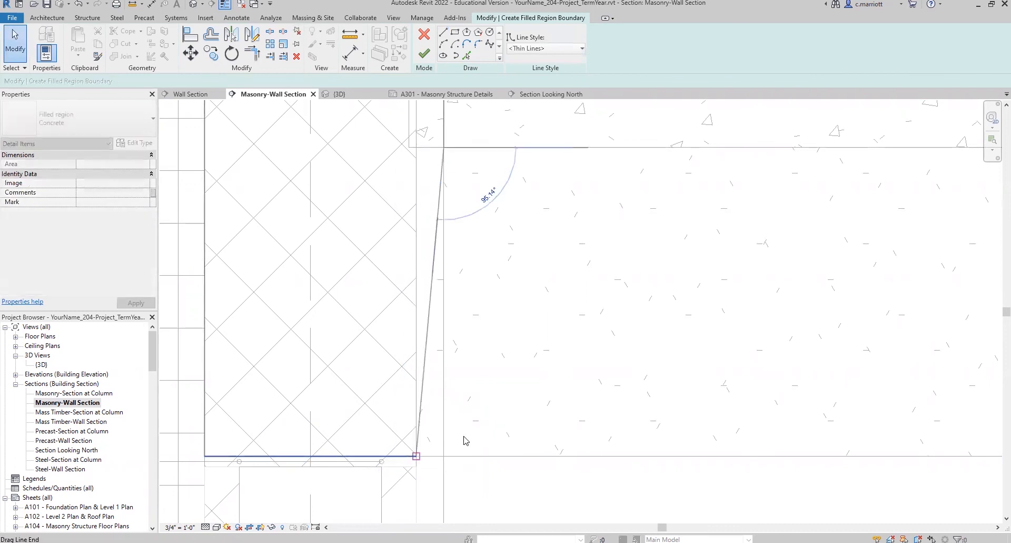
{"action": "scroll", "coordinate": [504, 325], "scroll_direction": "down", "scroll_amount": 1}
{"action": "scroll", "coordinate": [504, 325], "scroll_direction": "down", "scroll_amount": 2}
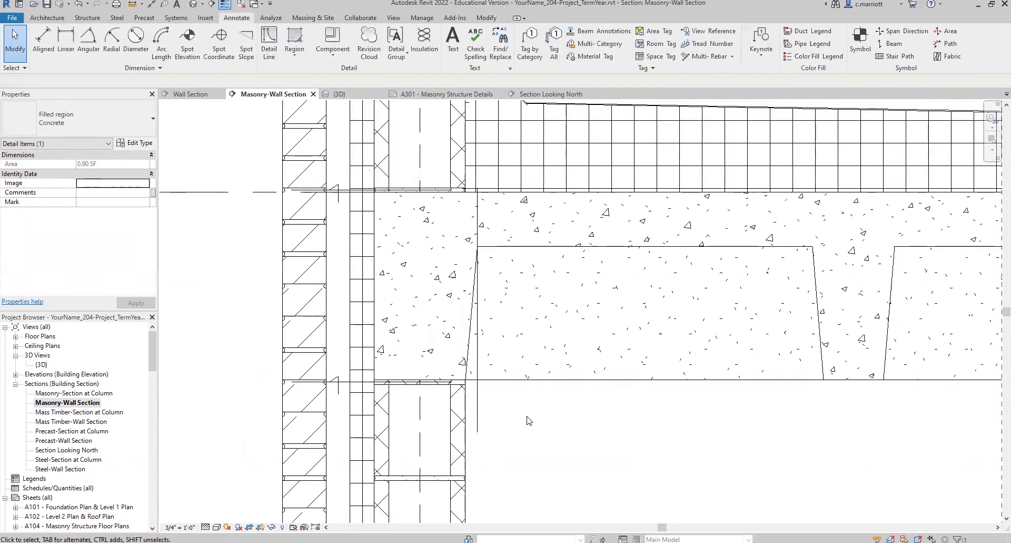
Delete the vertical guide detail line and set the concrete region's short vertical edge against the slab to <Invisible lines>.
{"action": "left_click", "coordinate": [477, 414]}
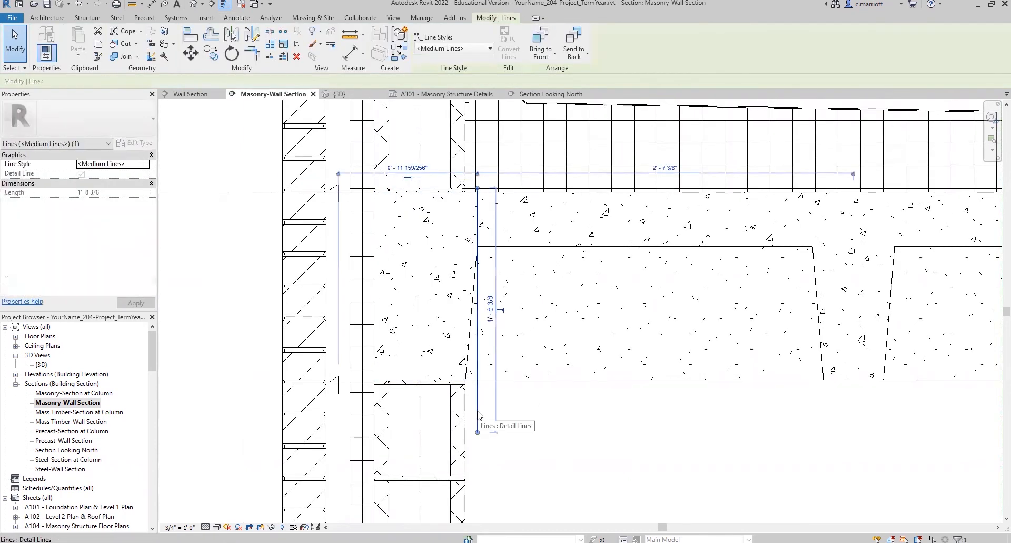
{"action": "key", "text": "Delete"}
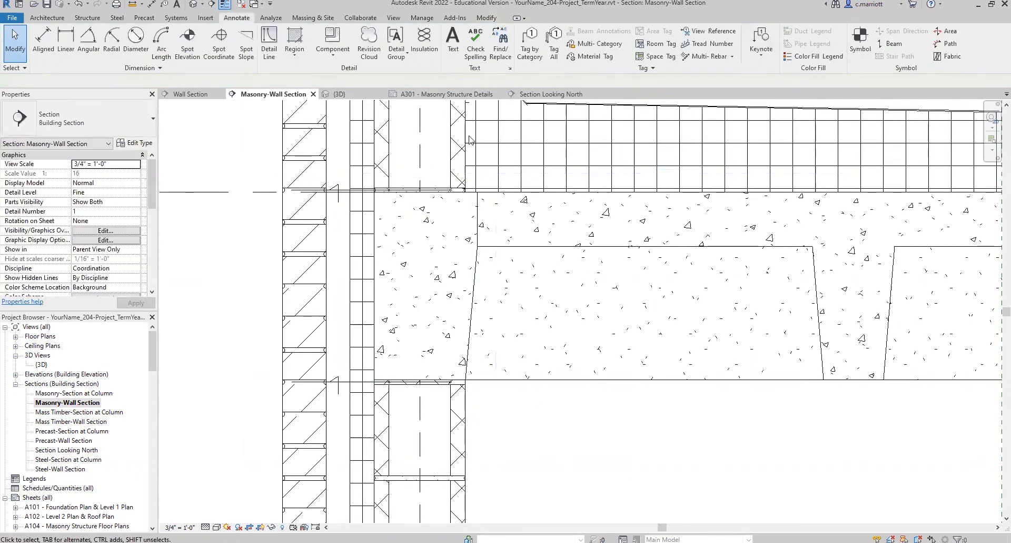
{"action": "left_click", "coordinate": [474, 229]}
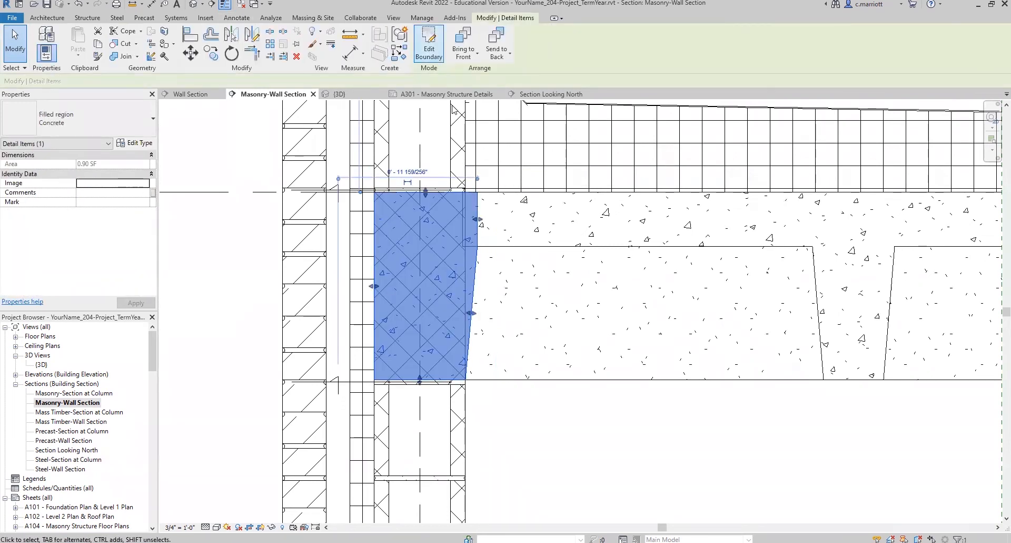
{"action": "double_click", "coordinate": [477, 220]}
{"action": "left_click", "coordinate": [575, 51]}
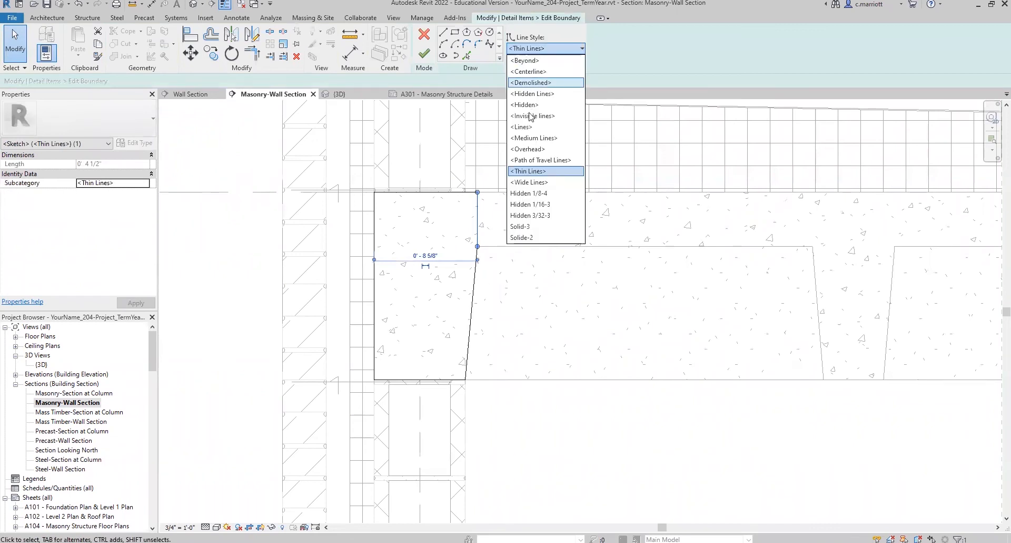
{"action": "left_click", "coordinate": [533, 117]}
{"action": "left_click", "coordinate": [423, 53]}
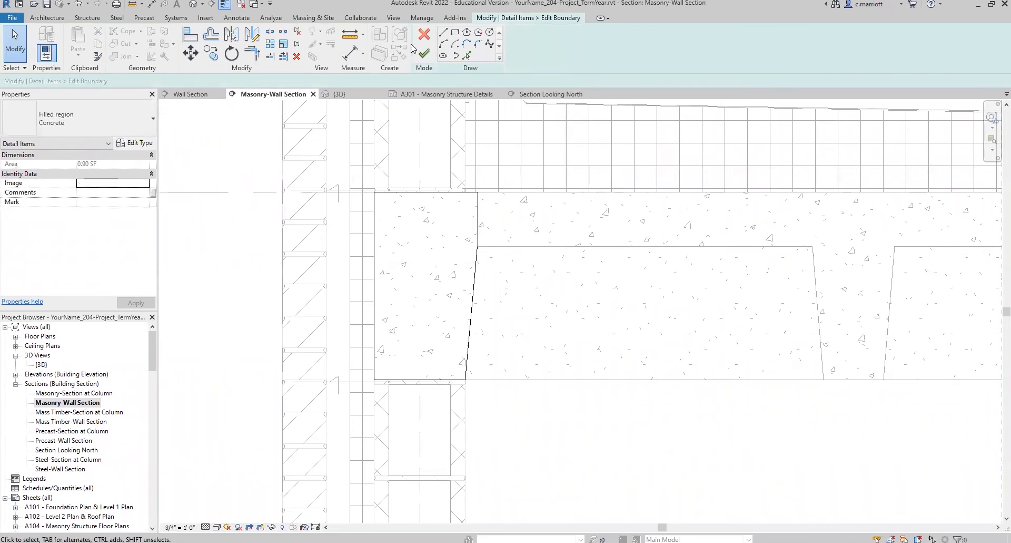
{"action": "left_click", "coordinate": [527, 457]}
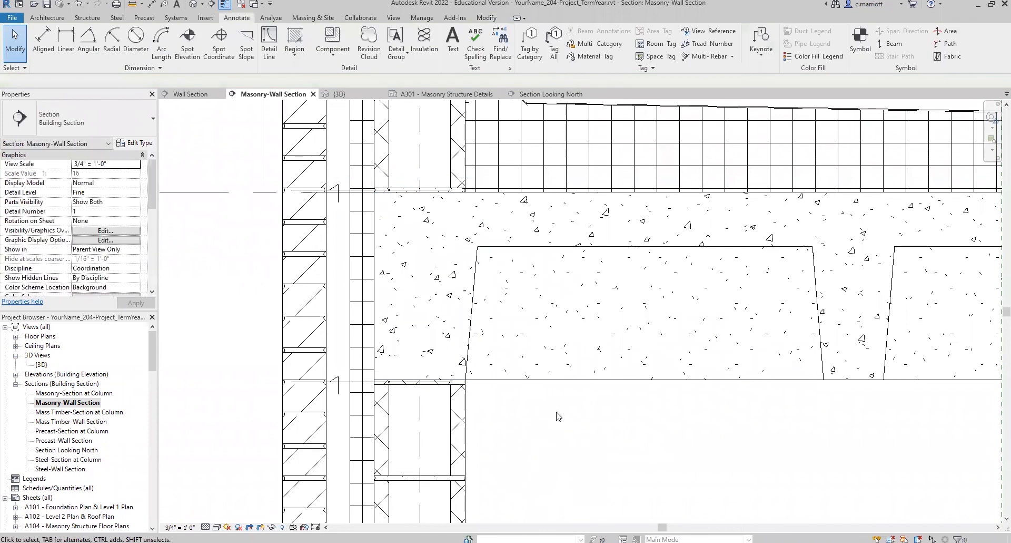
Check the line style of the dashed reinforcement line in the ground-floor slab and return to the roof slab.
{"action": "scroll", "coordinate": [520, 377], "scroll_direction": "down", "scroll_amount": 1}
{"action": "middle_click_drag", "start_coordinate": [595, 454], "coordinate": [433, 420]}
{"action": "middle_click_drag", "start_coordinate": [529, 415], "coordinate": [487, 426]}
{"action": "scroll", "coordinate": [470, 381], "scroll_direction": "down", "scroll_amount": 5}
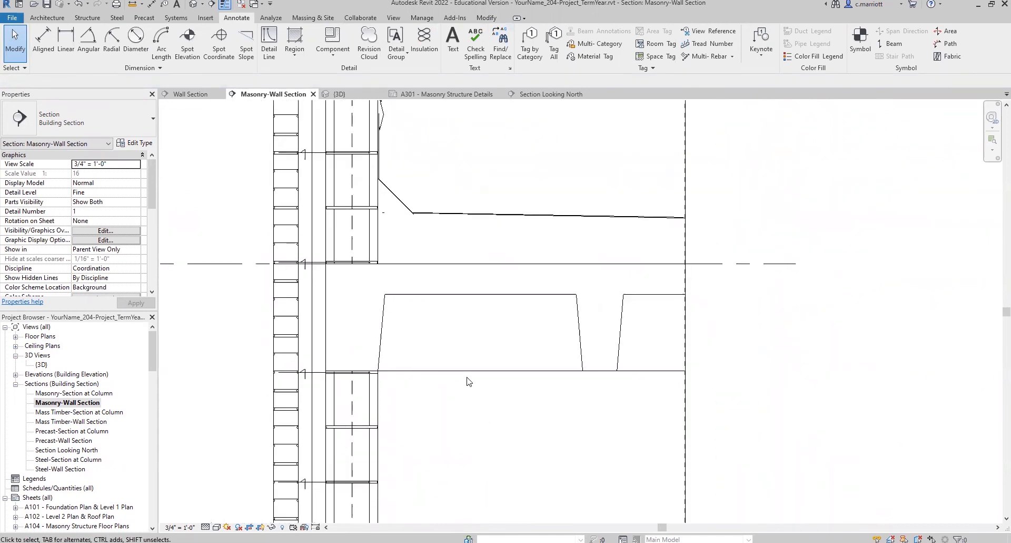
{"action": "middle_click_drag", "start_coordinate": [639, 343], "coordinate": [639, 145]}
{"action": "middle_click_drag", "start_coordinate": [605, 456], "coordinate": [589, 182]}
{"action": "middle_click_drag", "start_coordinate": [613, 365], "coordinate": [623, 258]}
{"action": "scroll", "coordinate": [523, 402], "scroll_direction": "up", "scroll_amount": 3}
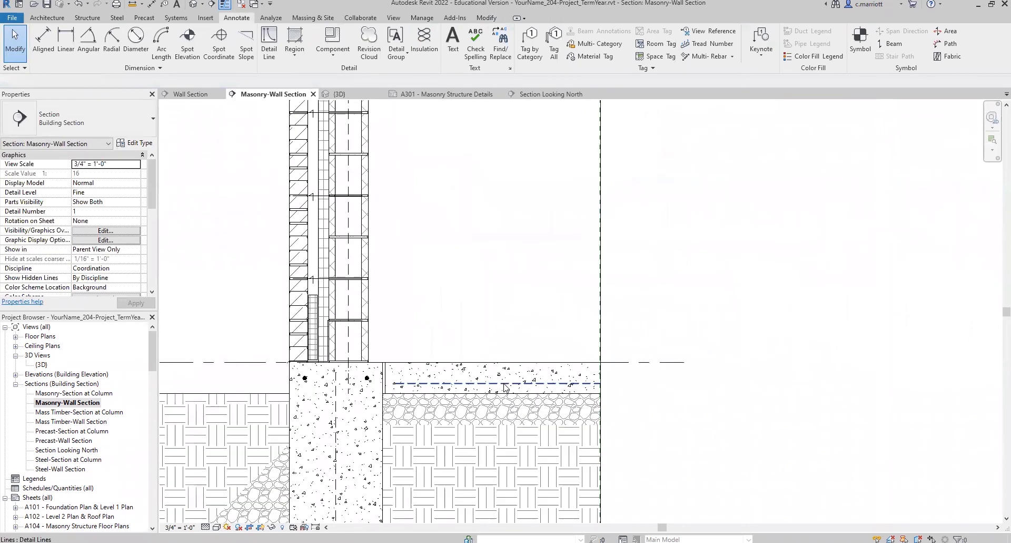
{"action": "left_click", "coordinate": [504, 387]}
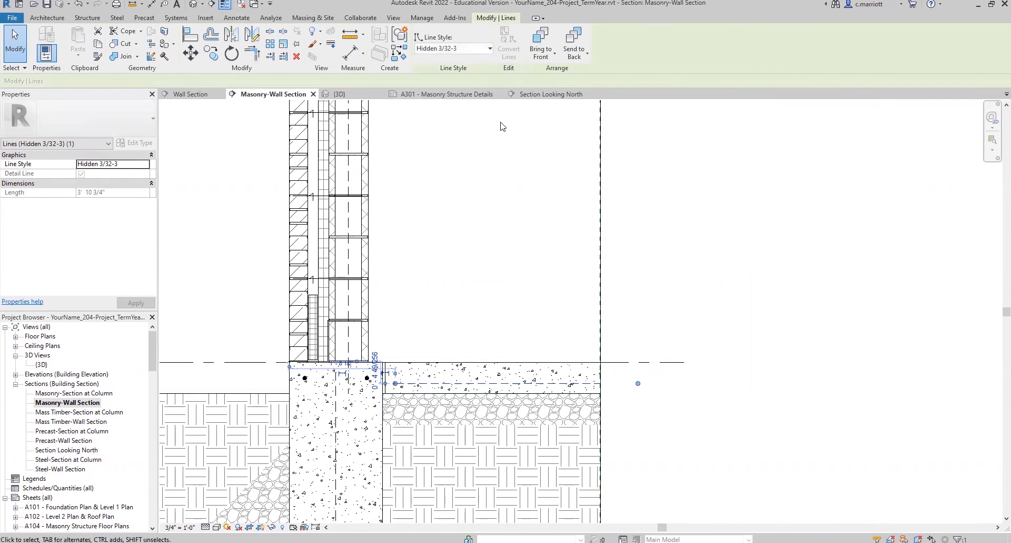
{"action": "left_click", "coordinate": [469, 234]}
{"action": "mouse_move", "coordinate": [469, 232]}
{"action": "middle_mouse_down"}
{"action": "mouse_move", "coordinate": [451, 352]}
{"action": "mouse_move", "coordinate": [411, 447]}
{"action": "mouse_move", "coordinate": [437, 377]}
{"action": "mouse_move", "coordinate": [416, 513]}
{"action": "middle_mouse_up"}
{"action": "middle_click_drag", "start_coordinate": [388, 149], "coordinate": [419, 397]}
{"action": "scroll", "coordinate": [409, 316], "scroll_direction": "up", "scroll_amount": 1}
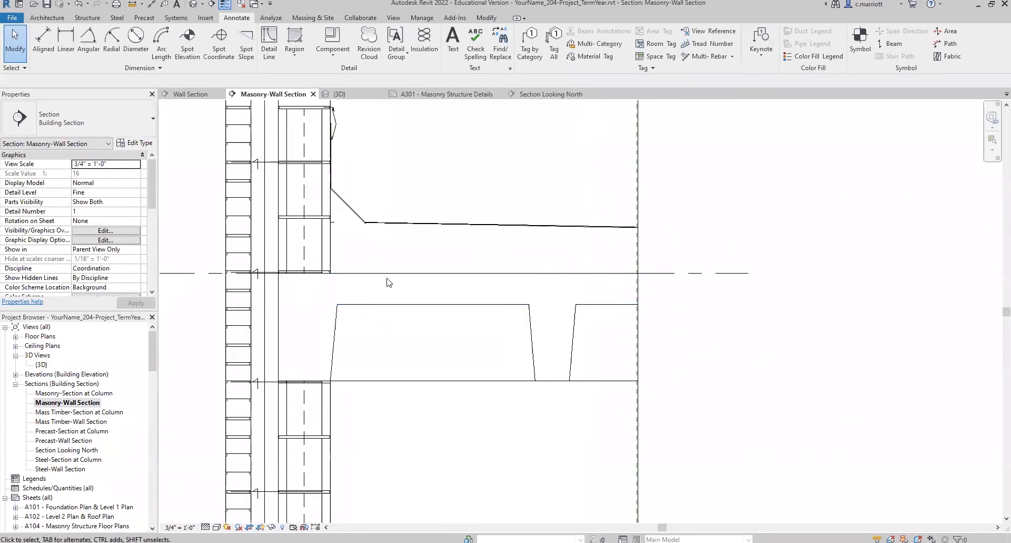
Draw a Hidden 3/32-3 detail line about 4' long along the roof slab's underside, from the first pan void's upper corner past the section's edge.
{"action": "scroll", "coordinate": [372, 235], "scroll_direction": "up", "scroll_amount": 1}
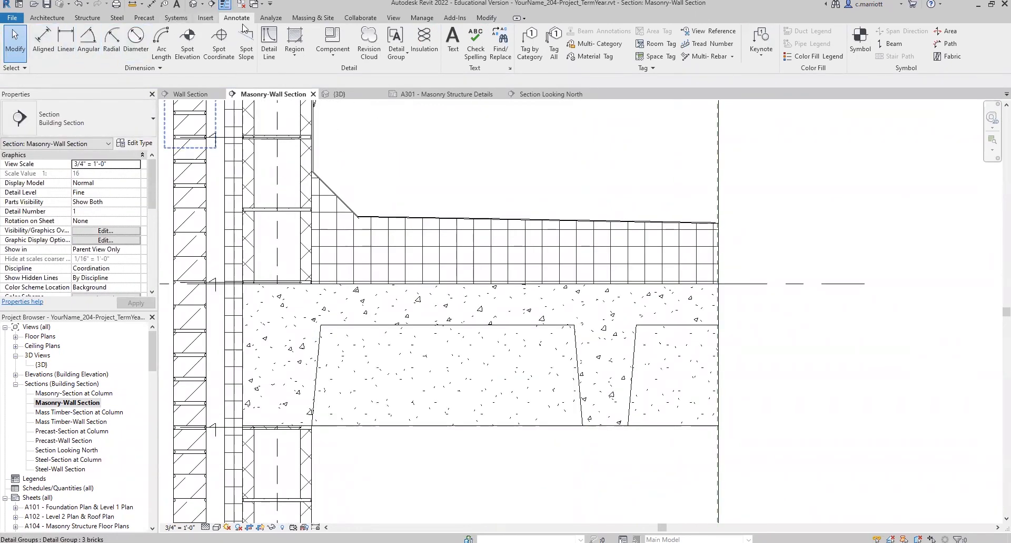
{"action": "left_click", "coordinate": [271, 37]}
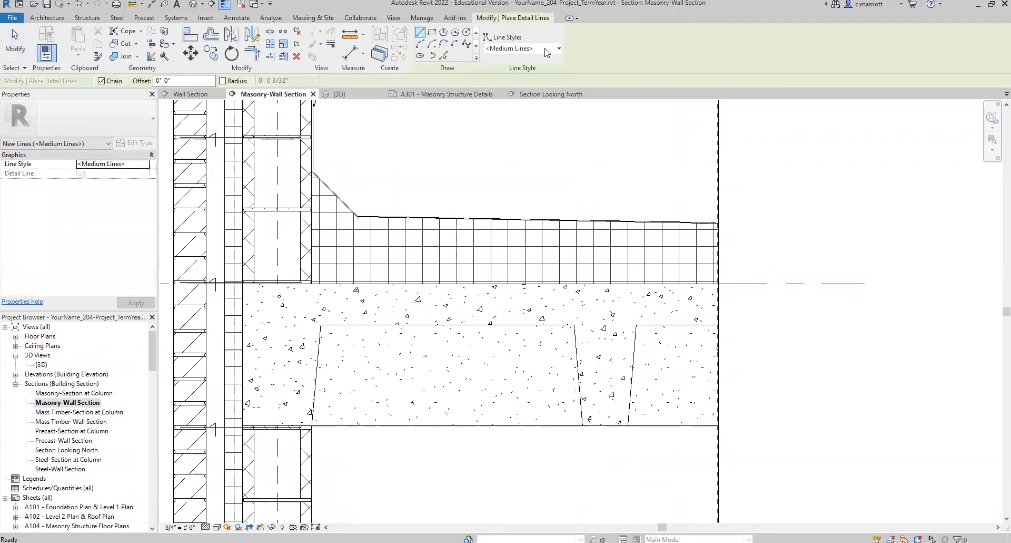
{"action": "left_click", "coordinate": [527, 48]}
{"action": "left_click", "coordinate": [514, 213]}
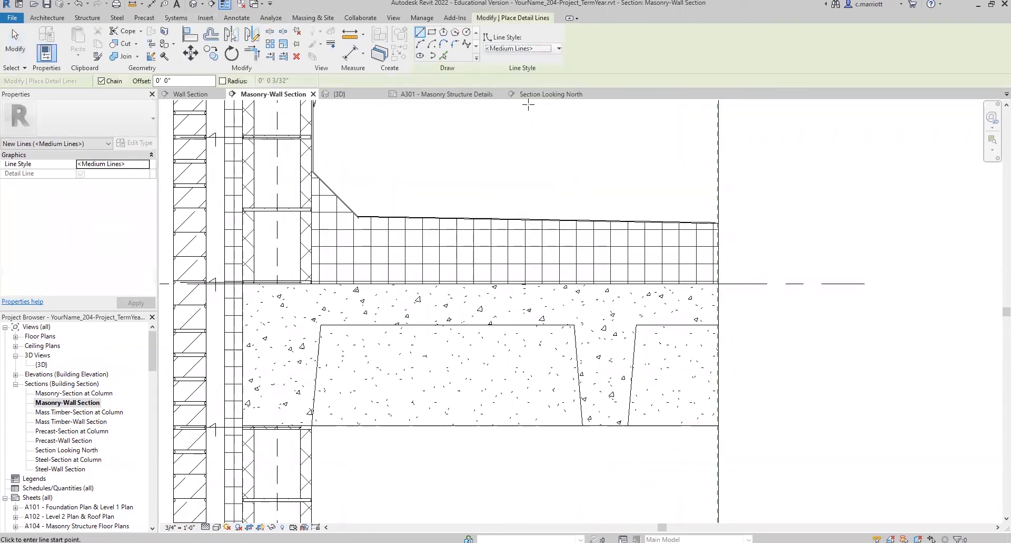
{"action": "left_click", "coordinate": [559, 48]}
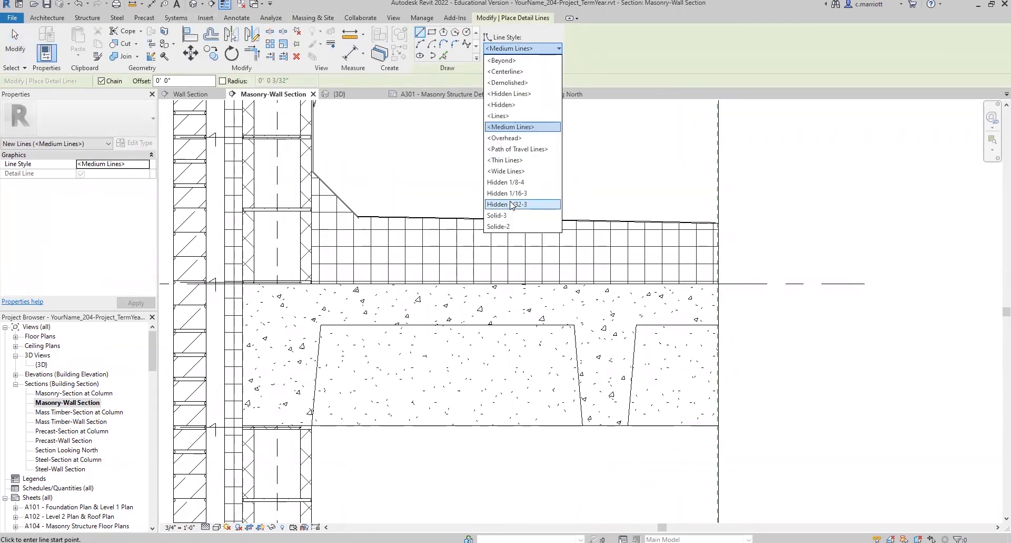
{"action": "left_click", "coordinate": [513, 205]}
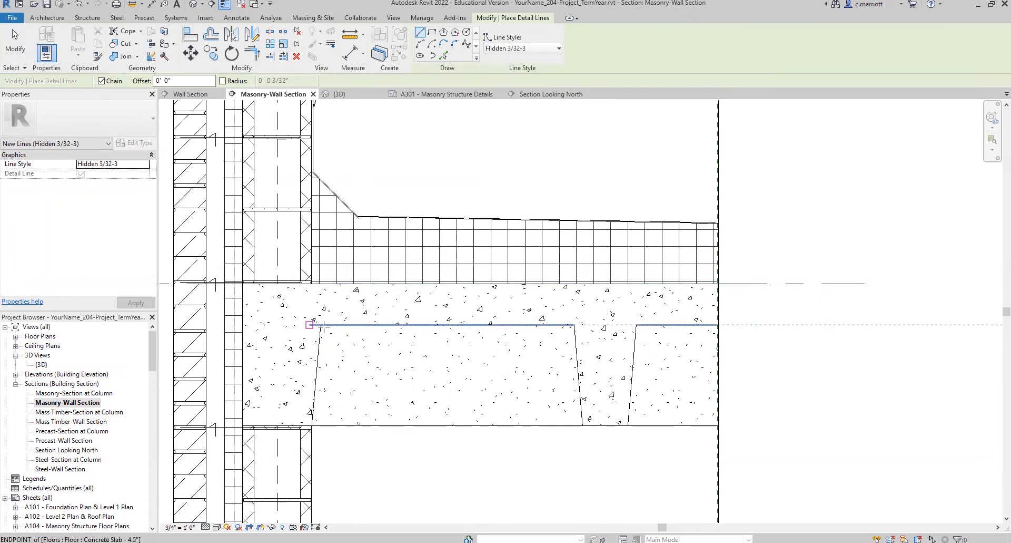
{"action": "left_click", "coordinate": [328, 325]}
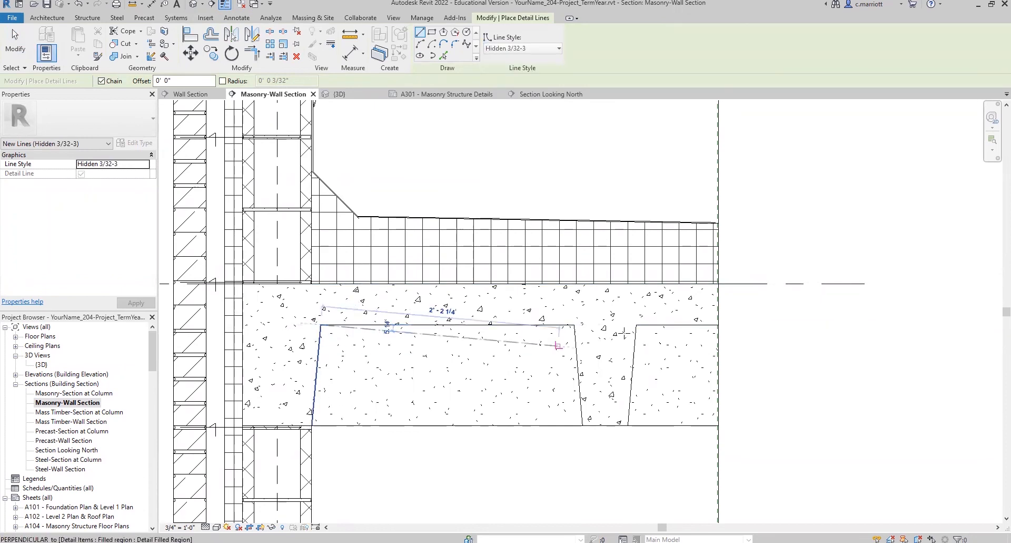
{"action": "left_click", "coordinate": [756, 325]}
{"action": "key", "text": "Escape"}
{"action": "key", "text": "Escape"}
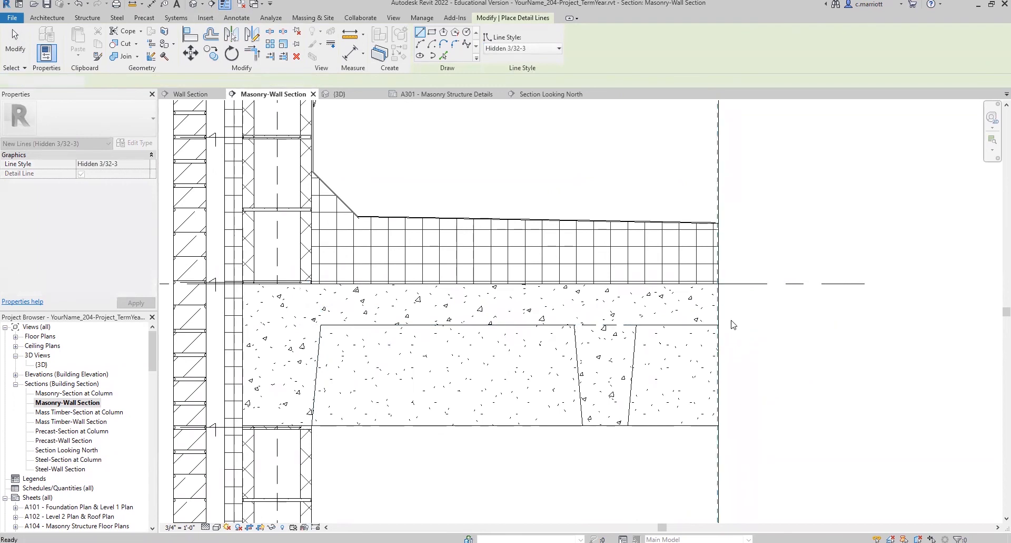
{"action": "key", "text": "m"}
{"action": "key", "text": "a"}
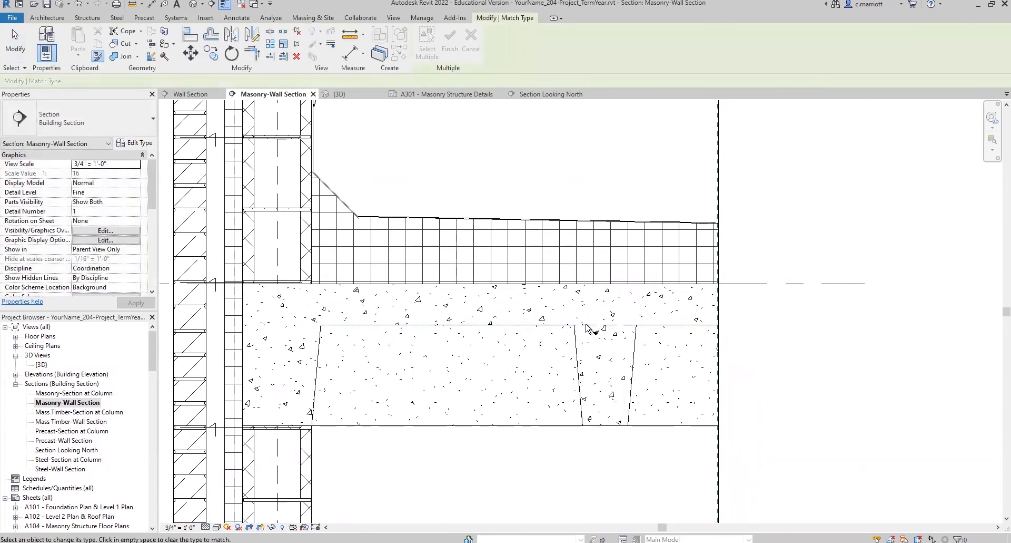
{"action": "key", "text": "Escape"}
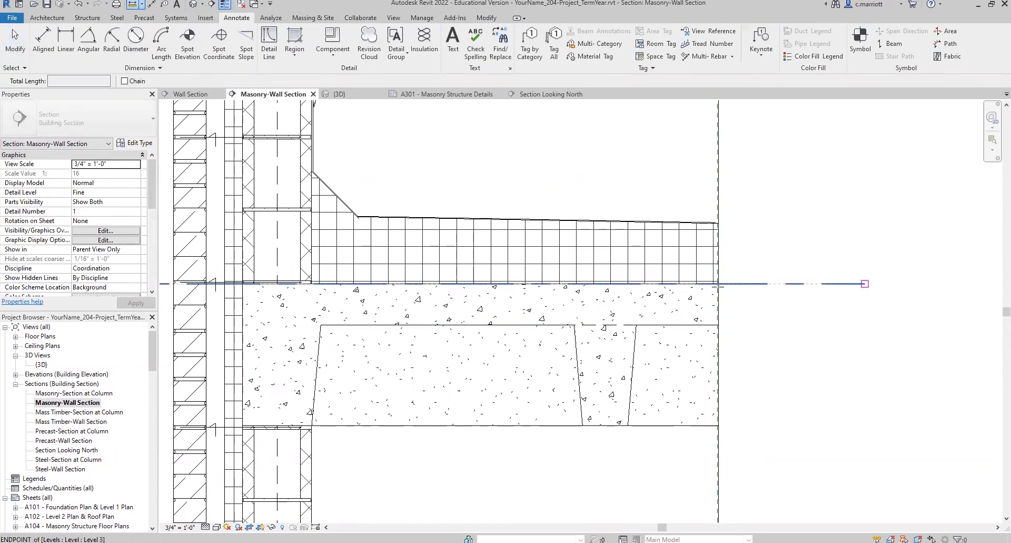
Measure the roof slab's thickness above the pan void.
{"action": "left_click", "coordinate": [636, 324]}
{"action": "right_click", "coordinate": [635, 288]}
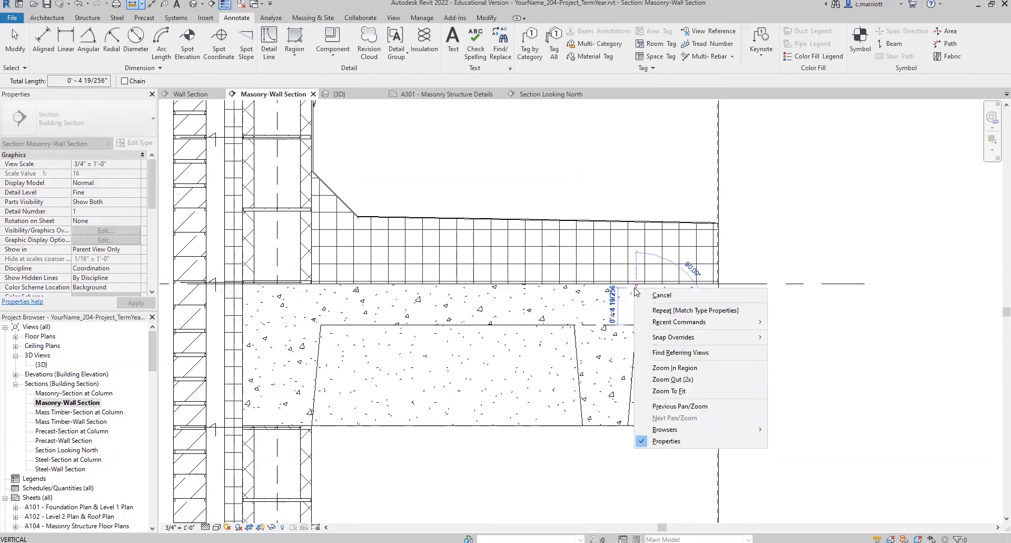
{"action": "left_click", "coordinate": [633, 283]}
{"action": "key", "text": "Escape"}
{"action": "key", "text": "Escape"}
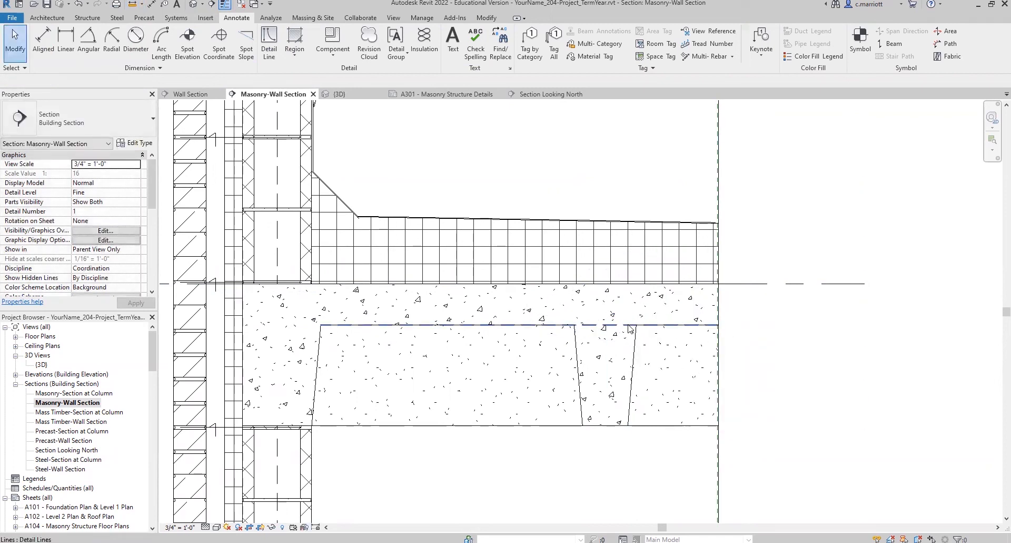
Move the dashed reinforcement line 2" up into the roof slab.
{"action": "left_click", "coordinate": [629, 325]}
{"action": "left_click", "coordinate": [191, 52]}
{"action": "left_click", "coordinate": [783, 391]}
{"action": "type", "text": "2"}
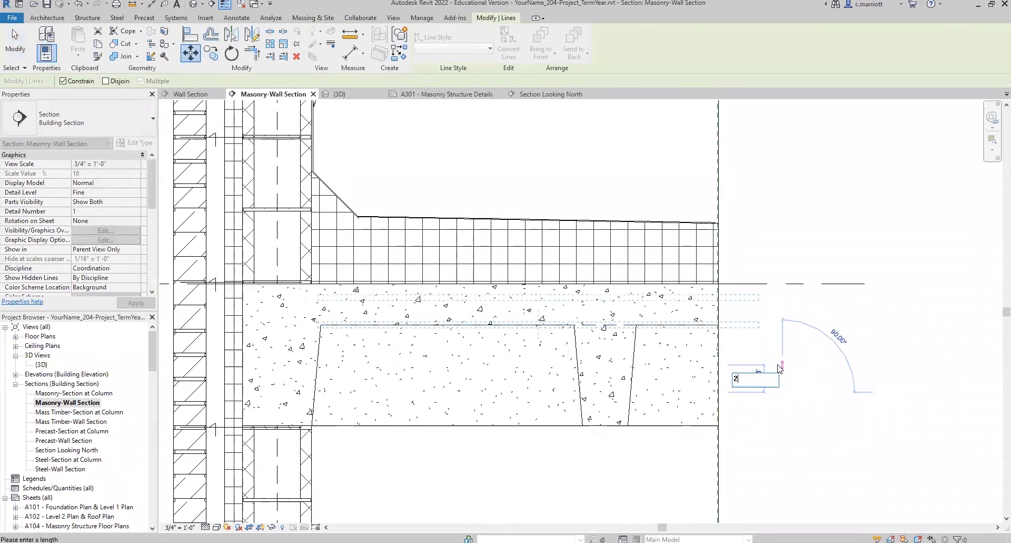
{"action": "key", "text": "Return"}
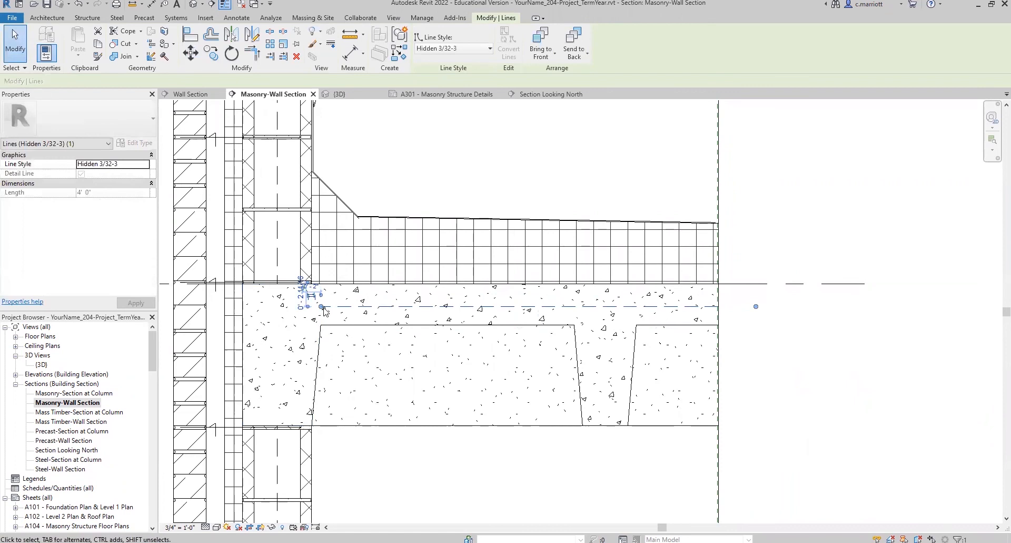
Stretch the dashed reinforcement line's wall-side end into the concrete above the CMU, near its outer face.
{"action": "left_click_drag", "start_coordinate": [321, 306], "coordinate": [262, 307]}
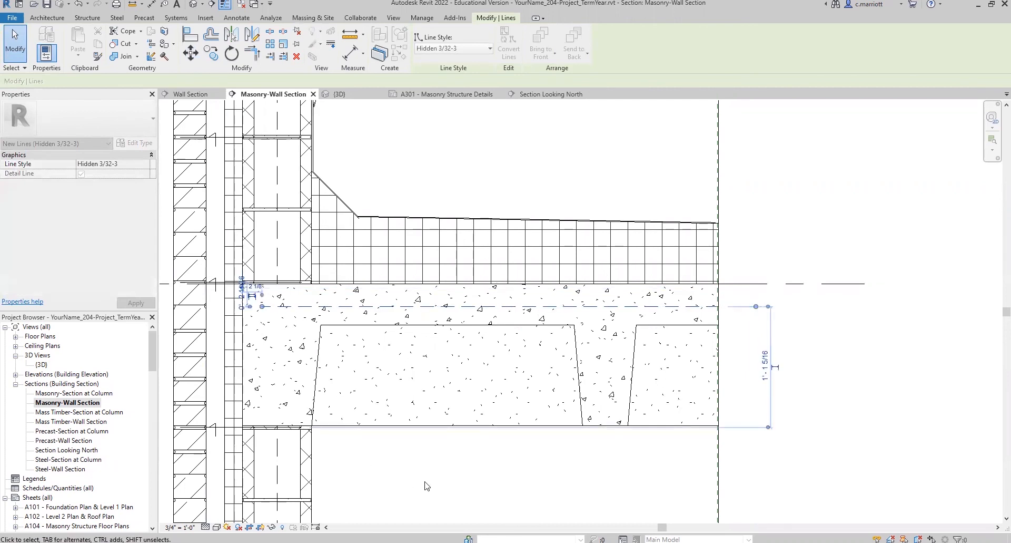
{"action": "key", "text": "Escape"}
{"action": "key", "text": "Escape"}
Measure the bottom width of the pan joist rib between its two lower corners.
{"action": "scroll", "coordinate": [624, 418], "scroll_direction": "up", "scroll_amount": 2}
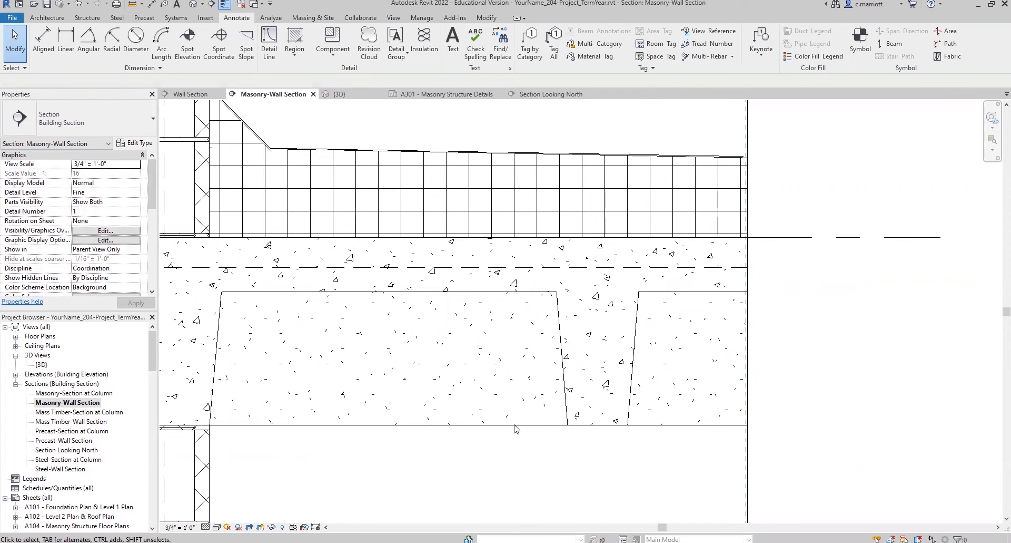
{"action": "key", "text": "d"}
{"action": "key", "text": "l"}
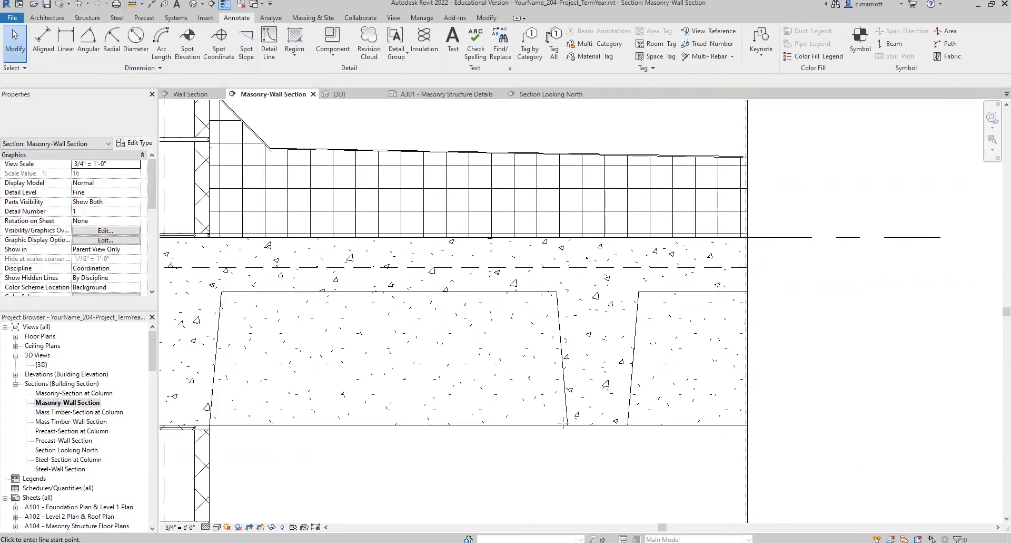
{"action": "left_click", "coordinate": [567, 424]}
{"action": "left_click", "coordinate": [628, 425]}
{"action": "key", "text": "Escape"}
{"action": "key", "text": "Escape"}
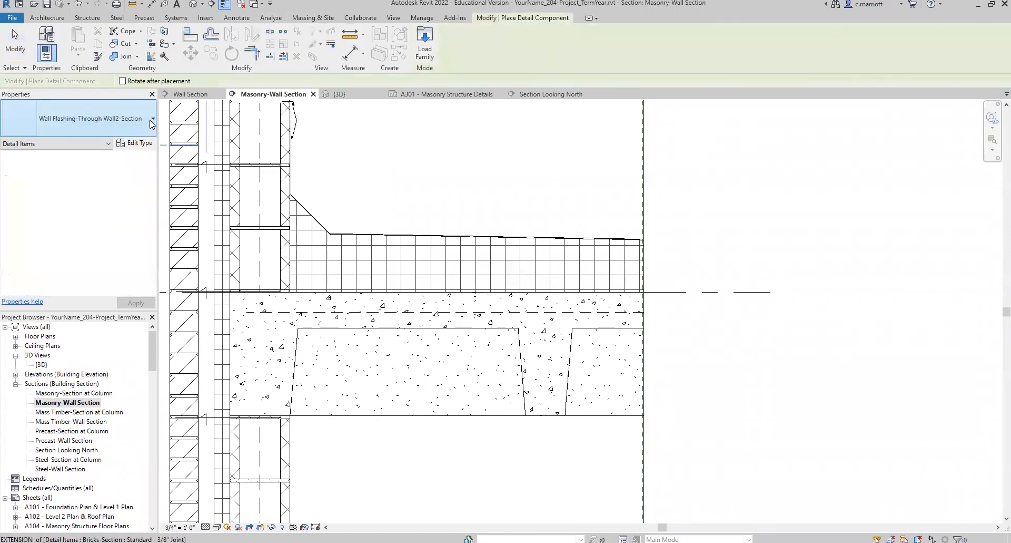
Place a Reinf Bar Section #_4 detail component at the joist rib's lower right corner.
{"action": "left_click", "coordinate": [89, 118]}
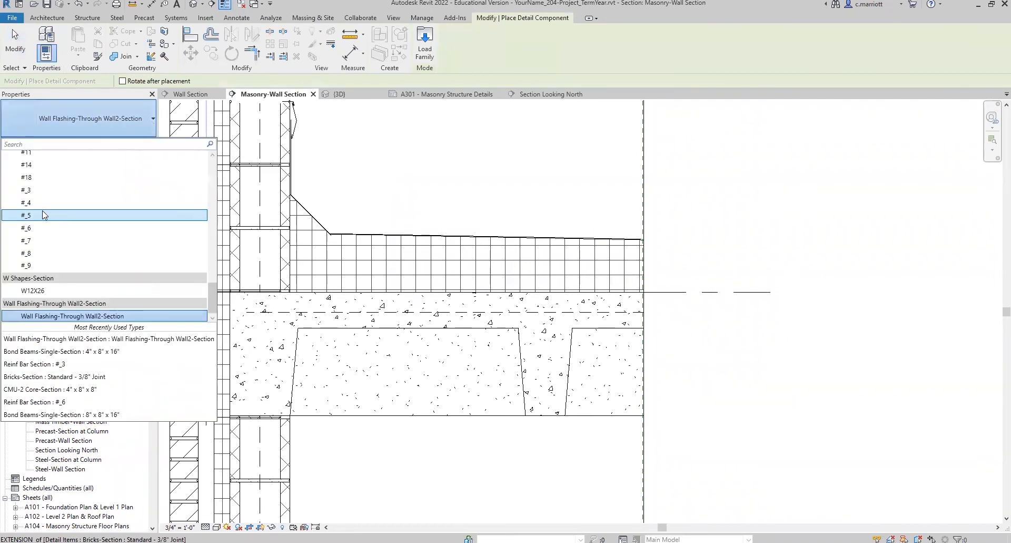
{"action": "left_click", "coordinate": [25, 203]}
{"action": "scroll", "coordinate": [560, 416], "scroll_direction": "up", "scroll_amount": 4}
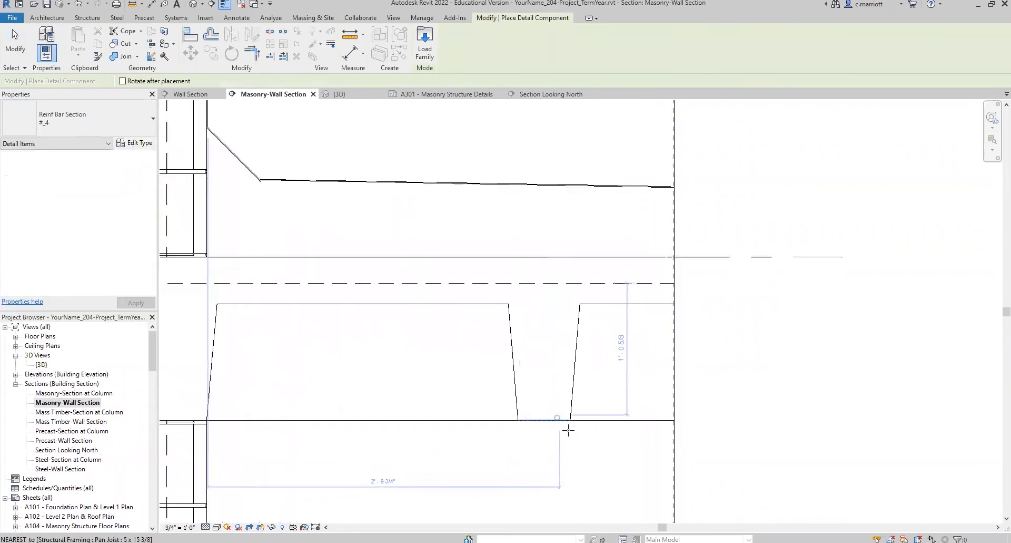
{"action": "scroll", "coordinate": [558, 426], "scroll_direction": "up", "scroll_amount": 2}
{"action": "left_click", "coordinate": [578, 410]}
{"action": "key", "text": "Escape"}
{"action": "key", "text": "Escape"}
Move the #_4 bar 2" left within the joist rib and 2" up from the rib's bottom edge.
{"action": "key", "text": "m"}
{"action": "key", "text": "a"}
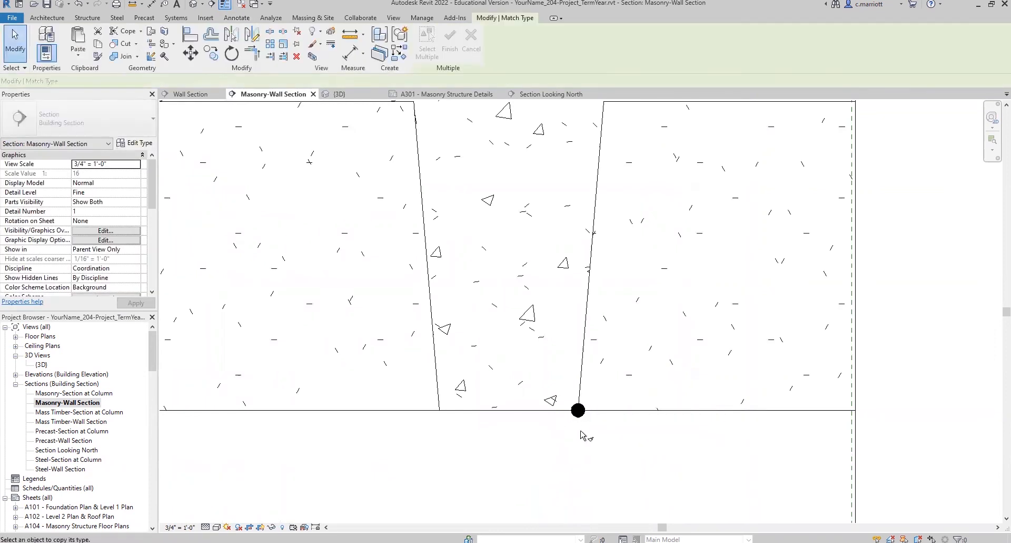
{"action": "left_click", "coordinate": [578, 409]}
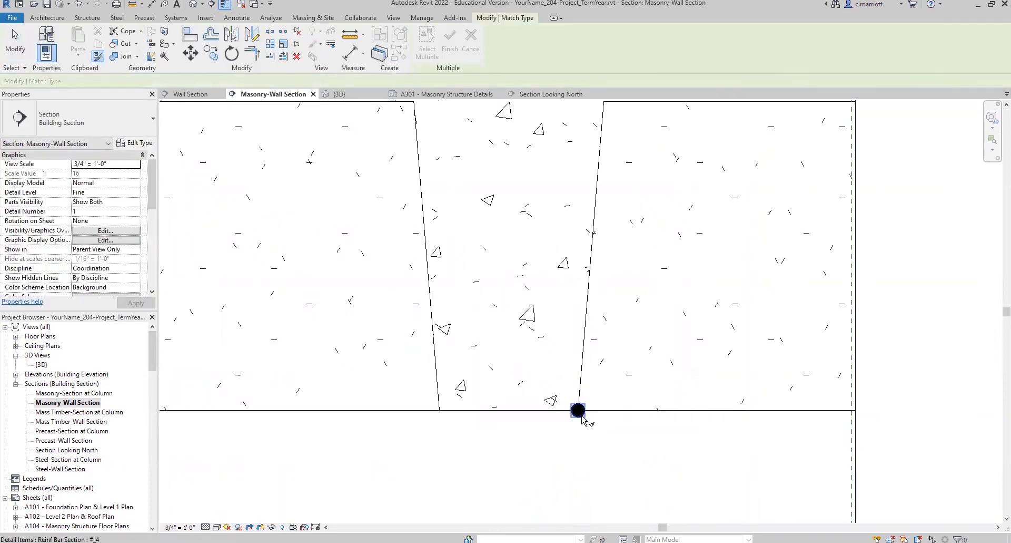
{"action": "left_click", "coordinate": [190, 58]}
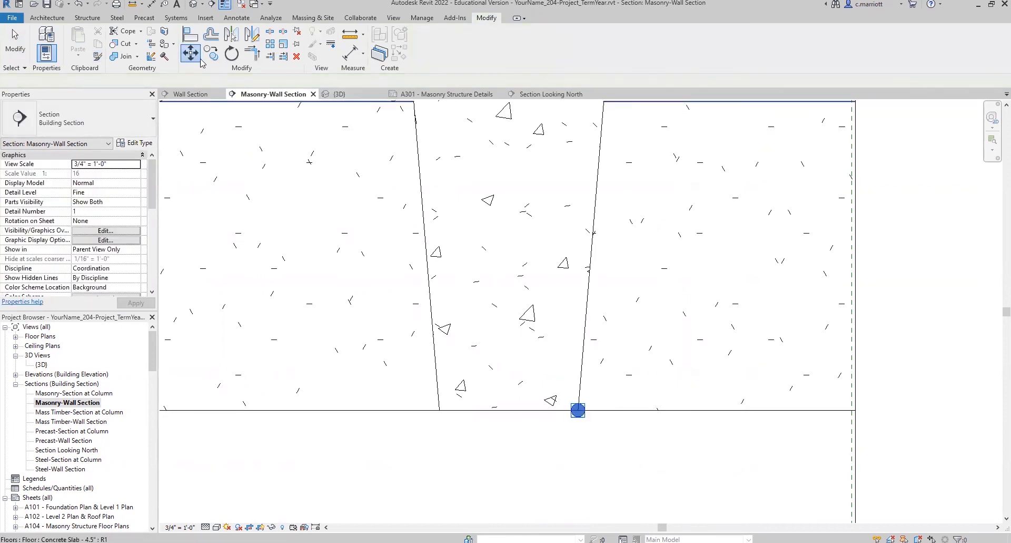
{"action": "key", "text": "Return"}
{"action": "left_click", "coordinate": [554, 452]}
{"action": "type", "text": "0 2"}
{"action": "key", "text": "Return"}
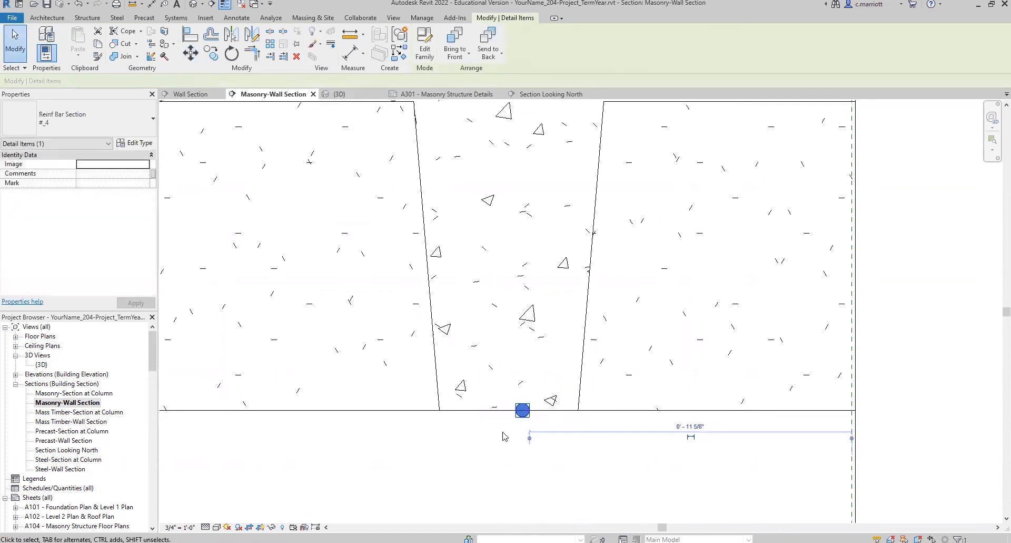
{"action": "left_click", "coordinate": [189, 52]}
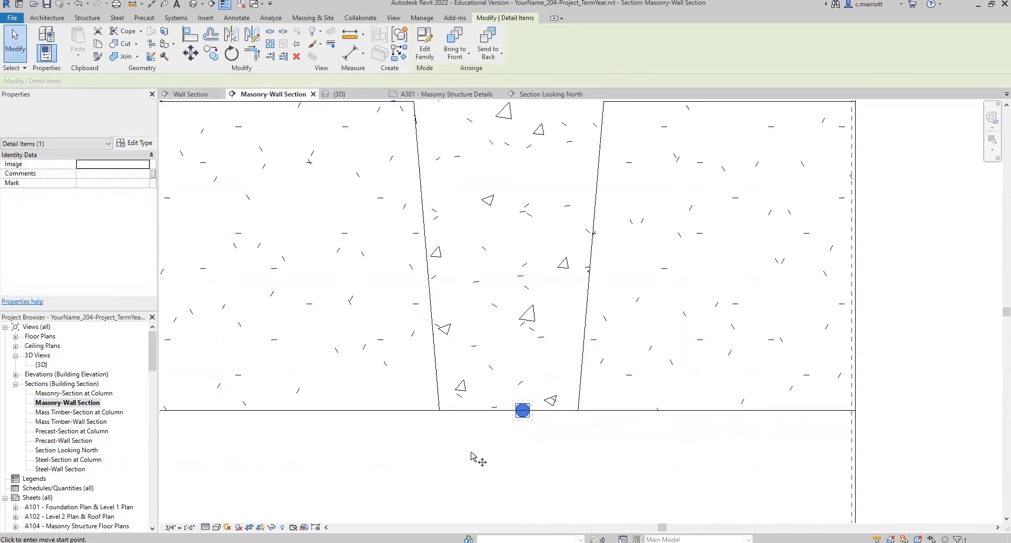
{"action": "left_click", "coordinate": [504, 493]}
{"action": "type", "text": "2"}
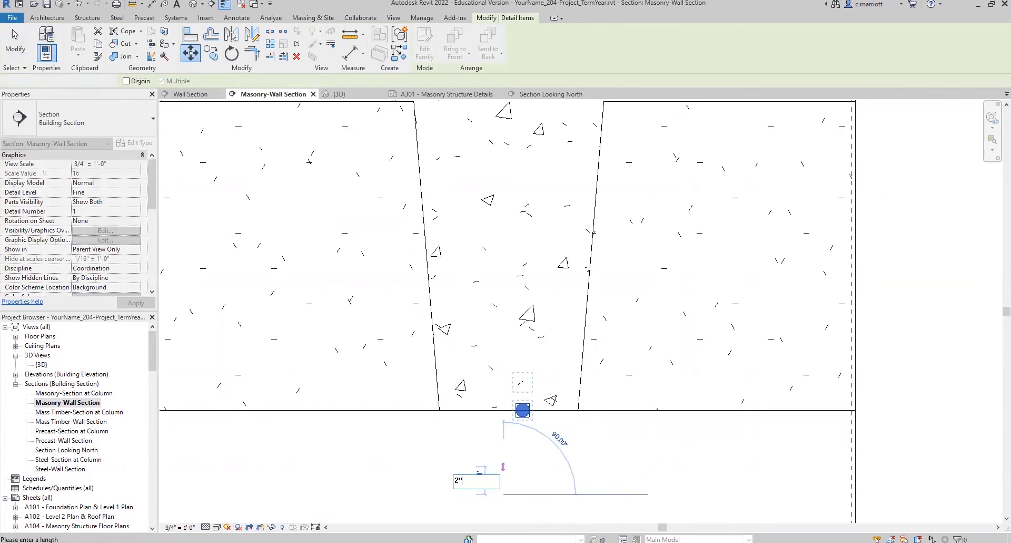
{"action": "key", "text": "Return"}
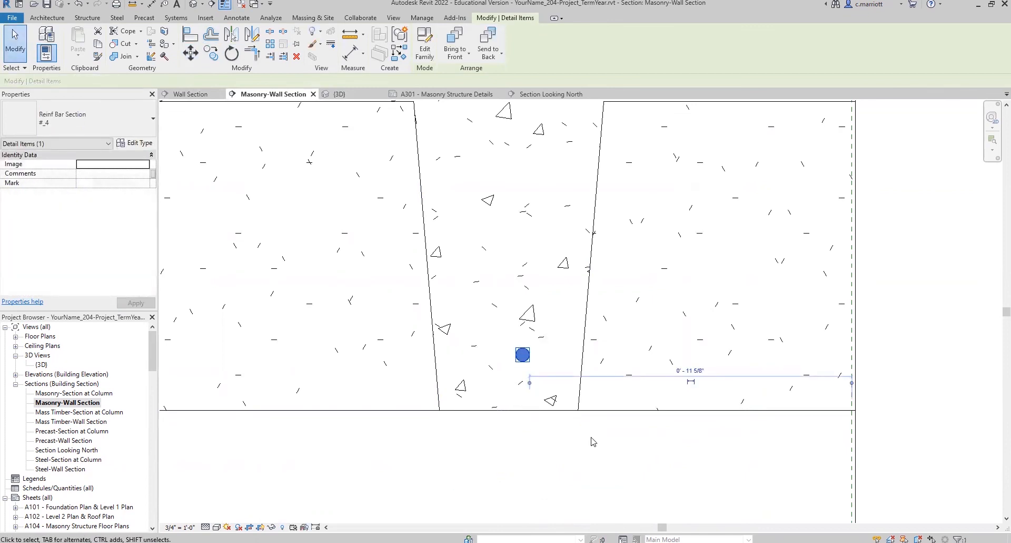
Set the #_4 bar's horizontal distance from the section's right edge to 0' 11 1/8".
{"action": "left_click", "coordinate": [692, 370]}
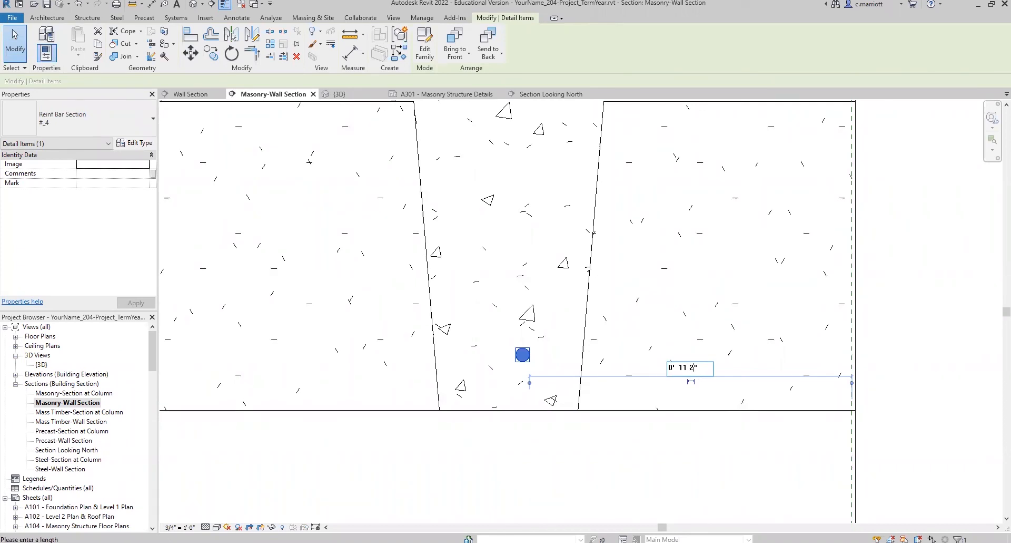
{"action": "type", "text": "0' 11 1/8\""}
{"action": "key", "text": "Return"}
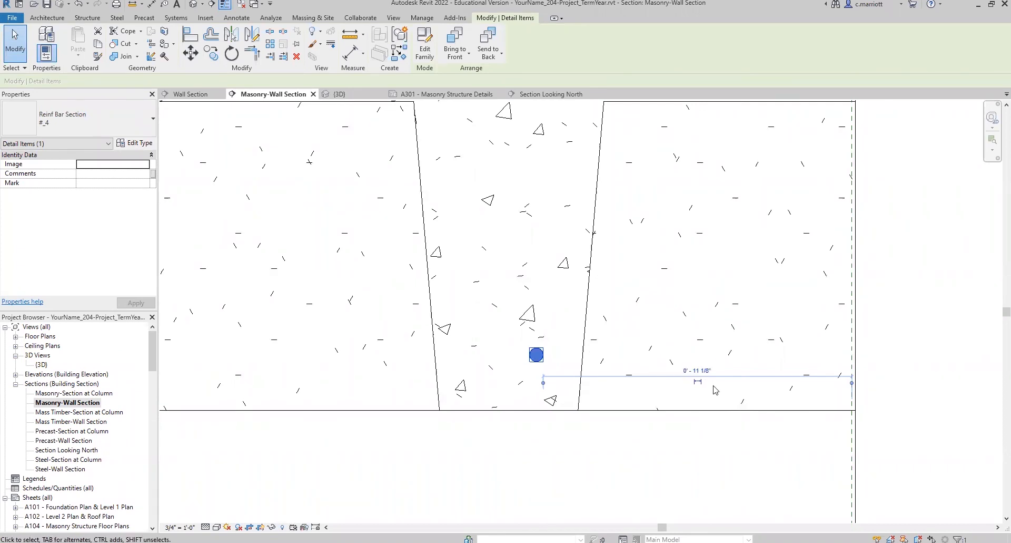
Mirror a copy of the #_4 bar about a drawn vertical axis on the joist rib's centreline.
{"action": "left_click", "coordinate": [535, 374]}
{"action": "left_click", "coordinate": [536, 355]}
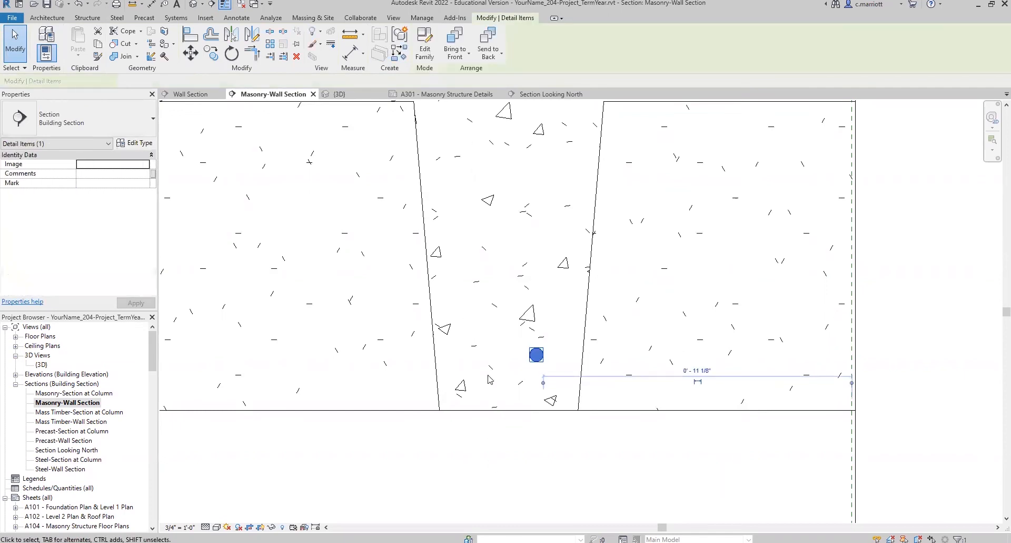
{"action": "left_click", "coordinate": [230, 34]}
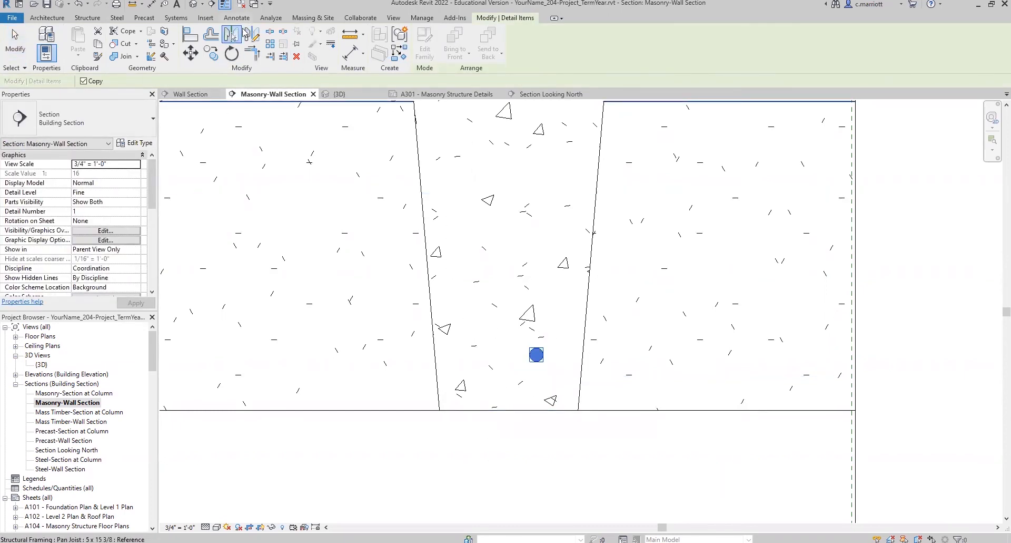
{"action": "left_click", "coordinate": [253, 35]}
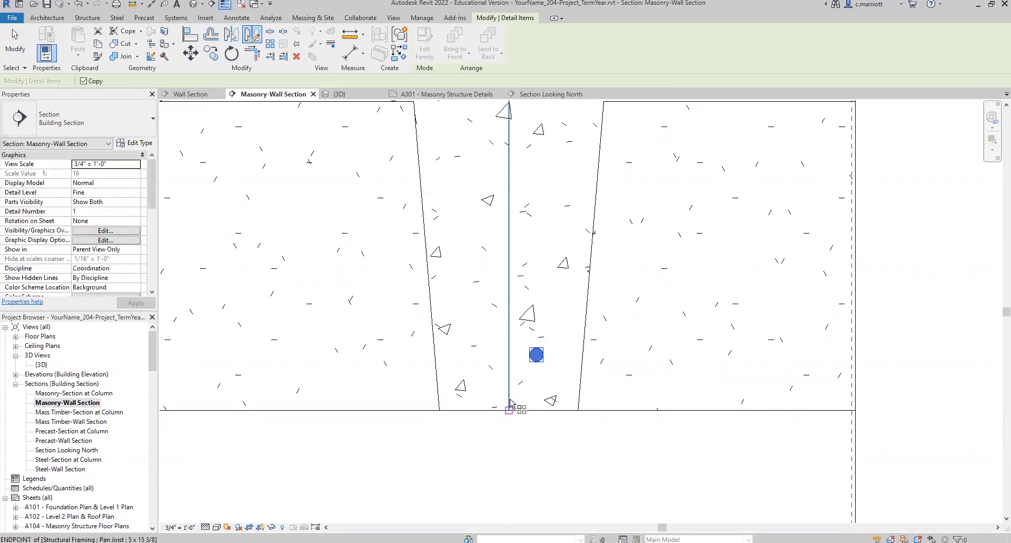
{"action": "left_click", "coordinate": [510, 410]}
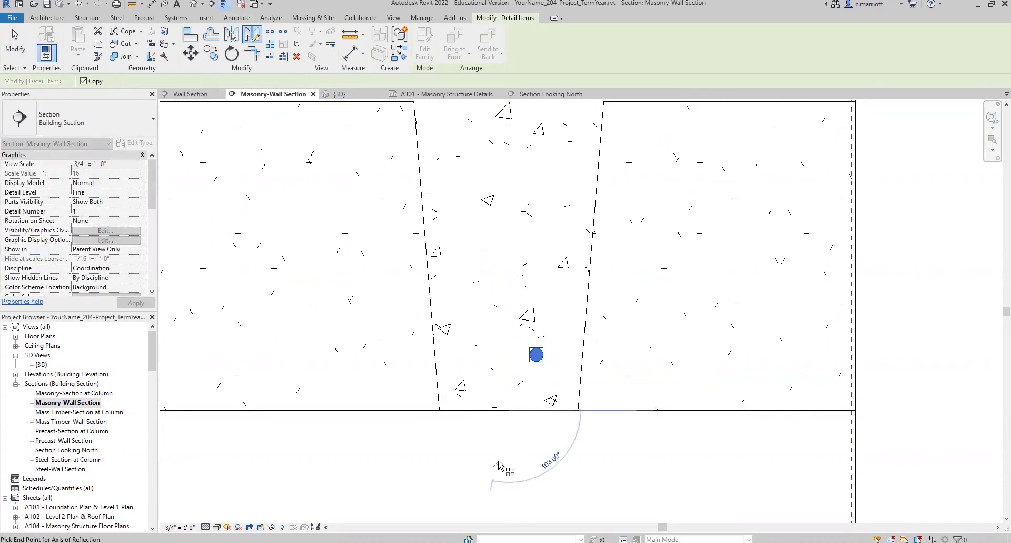
{"action": "left_click", "coordinate": [510, 250]}
{"action": "key", "text": "Escape"}
{"action": "scroll", "coordinate": [447, 400], "scroll_direction": "down", "scroll_amount": 5}
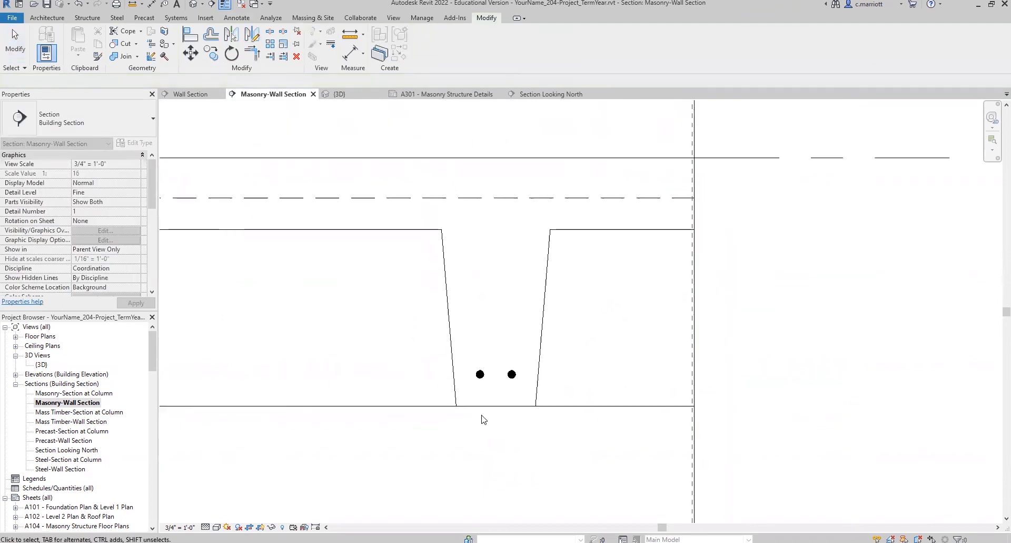
{"action": "middle_click_drag", "start_coordinate": [447, 399], "coordinate": [594, 357]}
{"action": "middle_click_drag", "start_coordinate": [481, 418], "coordinate": [571, 403]}
{"action": "scroll", "coordinate": [421, 358], "scroll_direction": "up", "scroll_amount": 1}
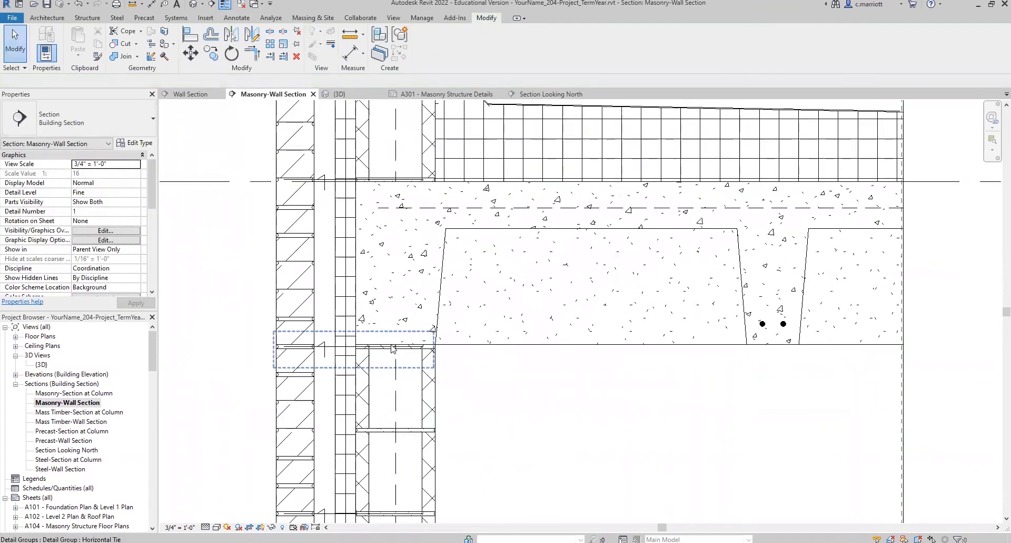
{"action": "scroll", "coordinate": [406, 353], "scroll_direction": "up", "scroll_amount": 1}
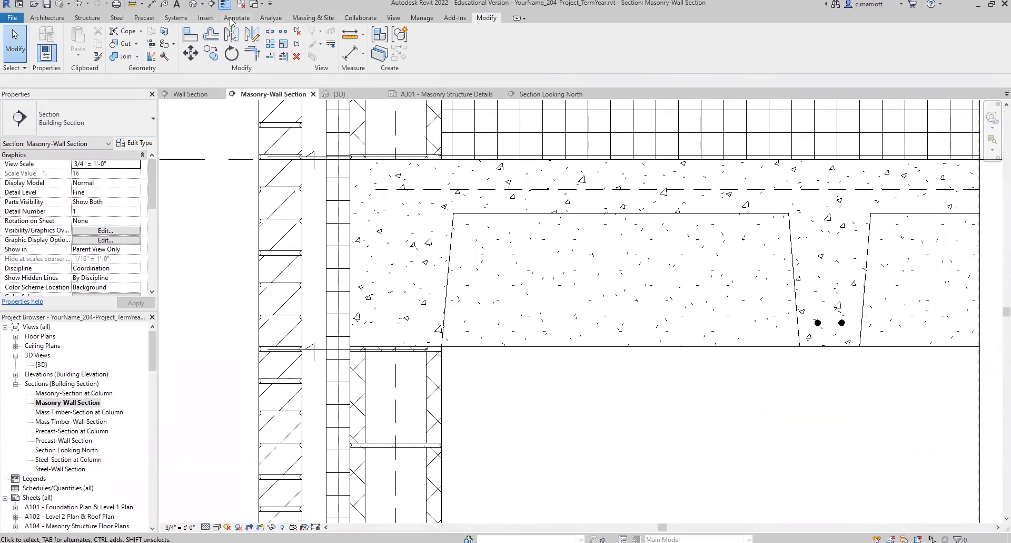
Place a Reinf Bar Section #_6 detail component at the edge beam's lower right corner, where the first pan meets the wall's inner face.
{"action": "left_click", "coordinate": [232, 19]}
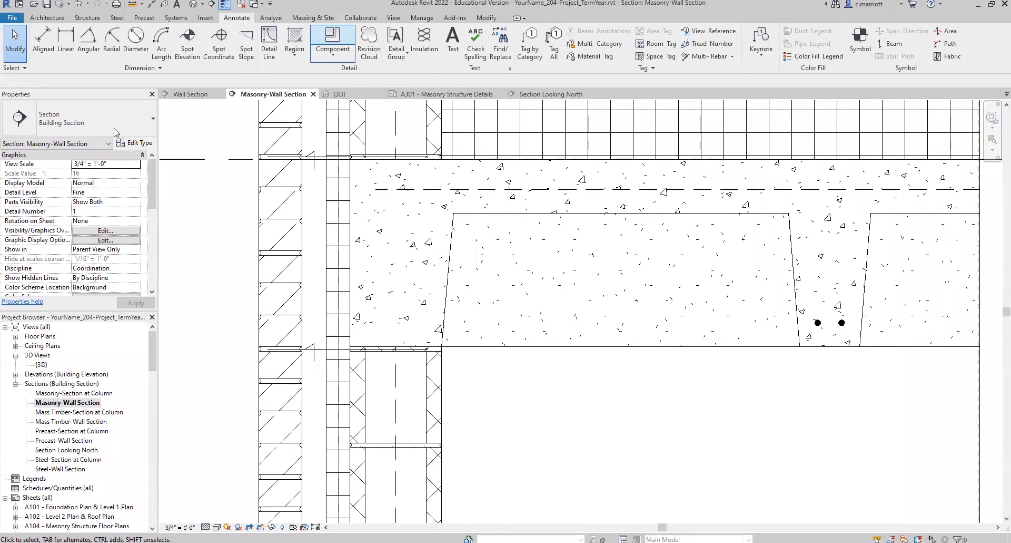
{"action": "left_click", "coordinate": [79, 118]}
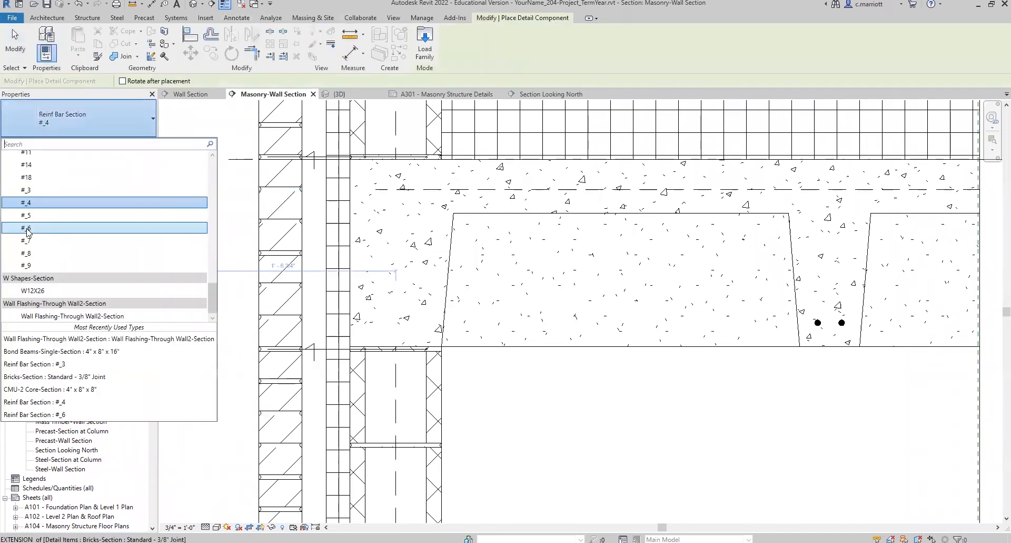
{"action": "left_click", "coordinate": [27, 230]}
{"action": "scroll", "coordinate": [441, 347], "scroll_direction": "up", "scroll_amount": 2}
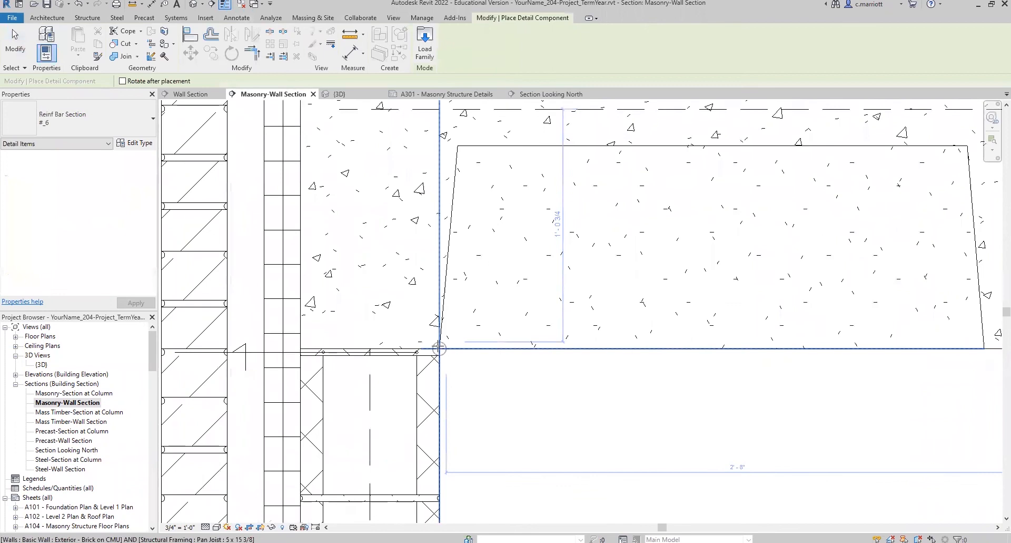
{"action": "left_click", "coordinate": [440, 347]}
{"action": "key", "text": "Escape"}
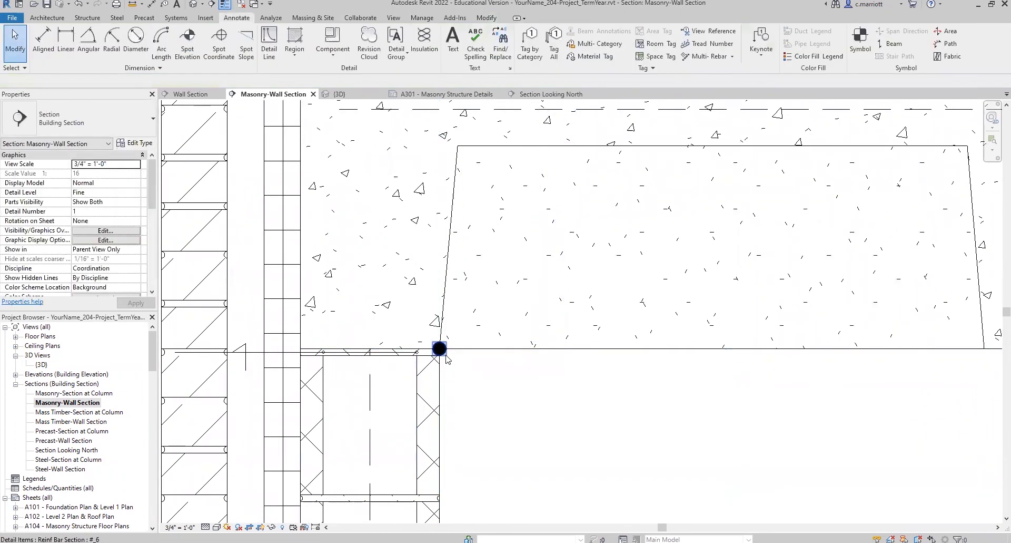
Move the #_6 bar 2" up from the edge beam's bottom edge.
{"action": "left_click", "coordinate": [441, 349]}
{"action": "left_click", "coordinate": [192, 54]}
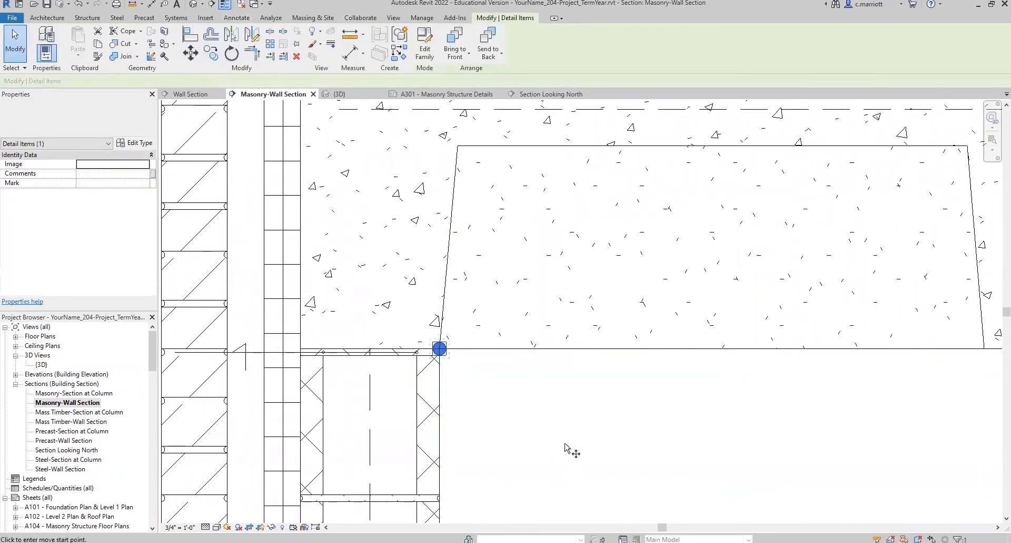
{"action": "left_click", "coordinate": [565, 442]}
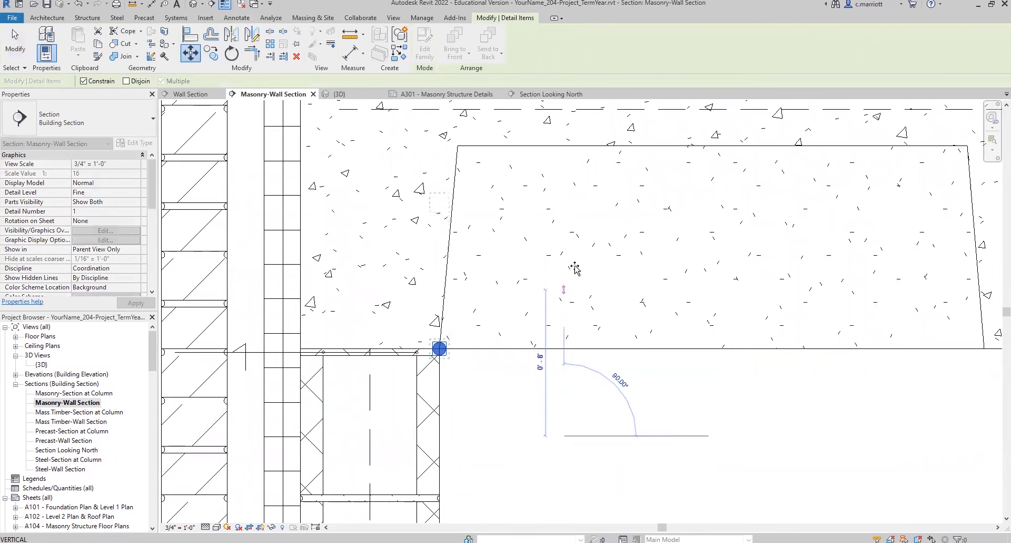
{"action": "type", "text": "2"}
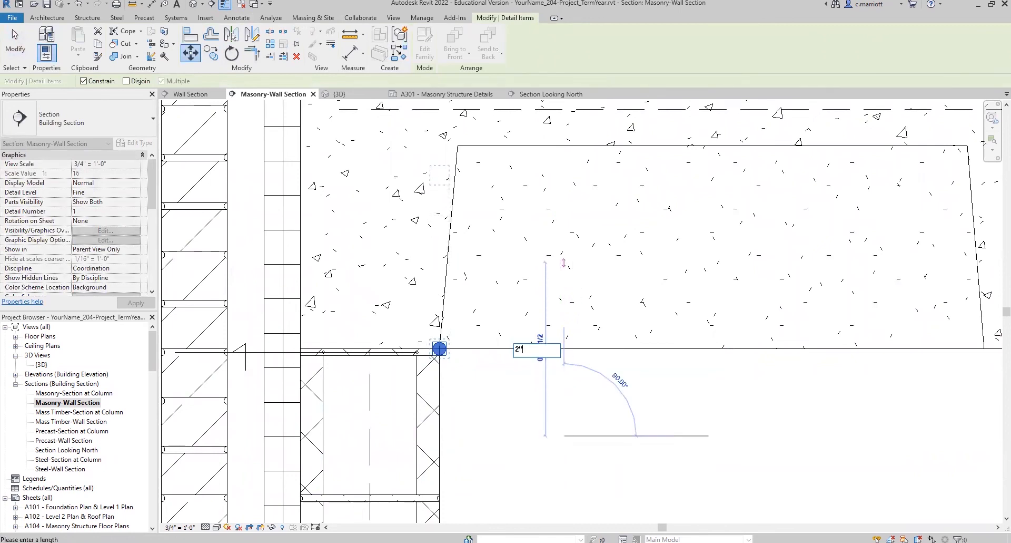
{"action": "key", "text": "Return"}
{"action": "left_click", "coordinate": [191, 53]}
{"action": "left_click", "coordinate": [586, 449]}
{"action": "type", "text": "2"}
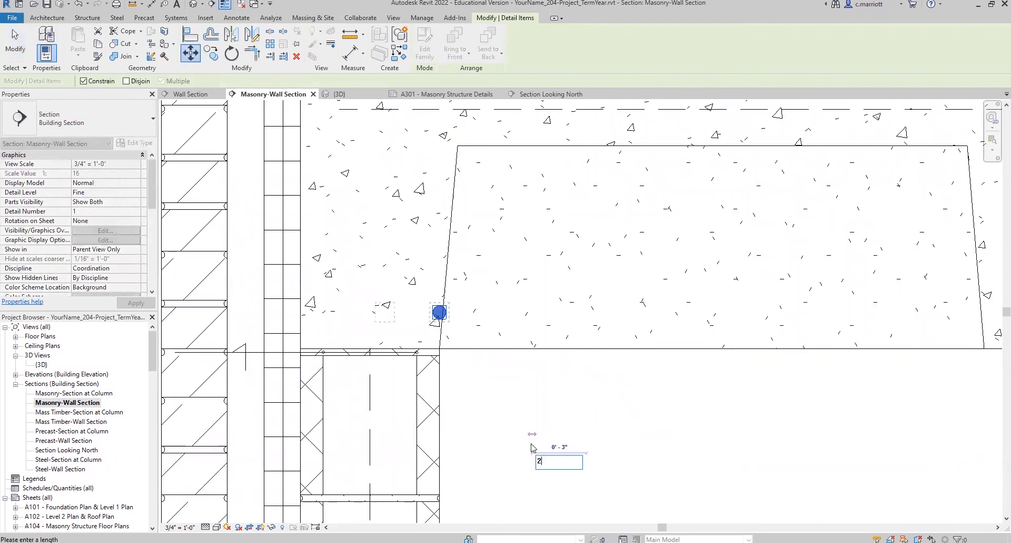
{"action": "key", "text": "Return"}
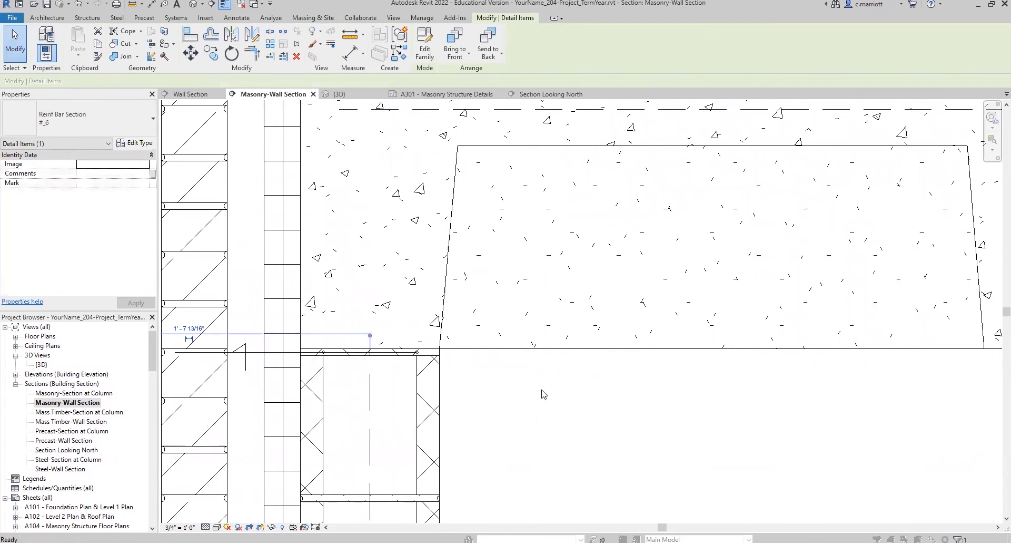
{"action": "left_click", "coordinate": [521, 379]}
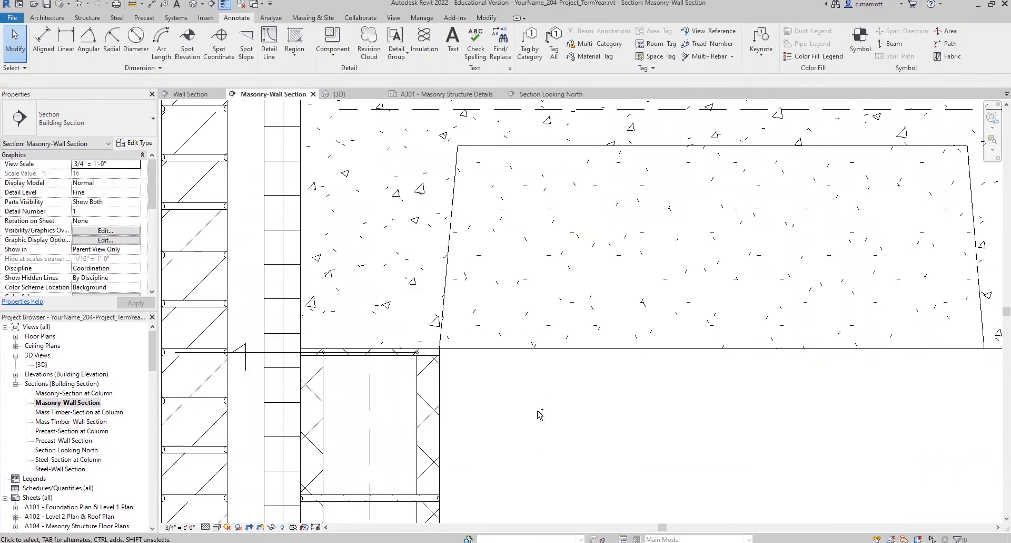
{"action": "key", "text": "ctrl+z"}
Move the #_6 bar 2" left, into the edge beam above the masonry wall.
{"action": "left_click", "coordinate": [440, 313]}
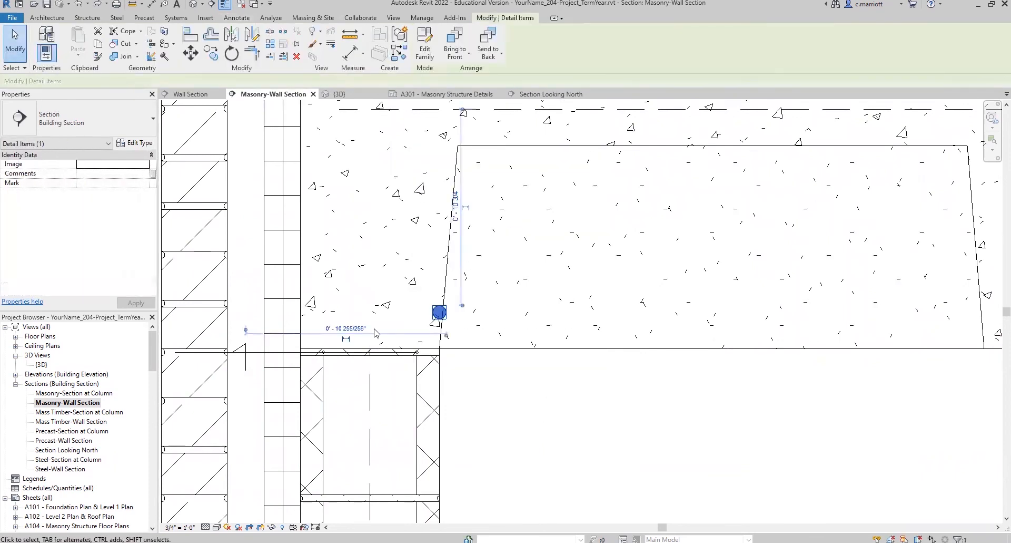
{"action": "key", "text": "m"}
{"action": "key", "text": "v"}
{"action": "left_click", "coordinate": [530, 389]}
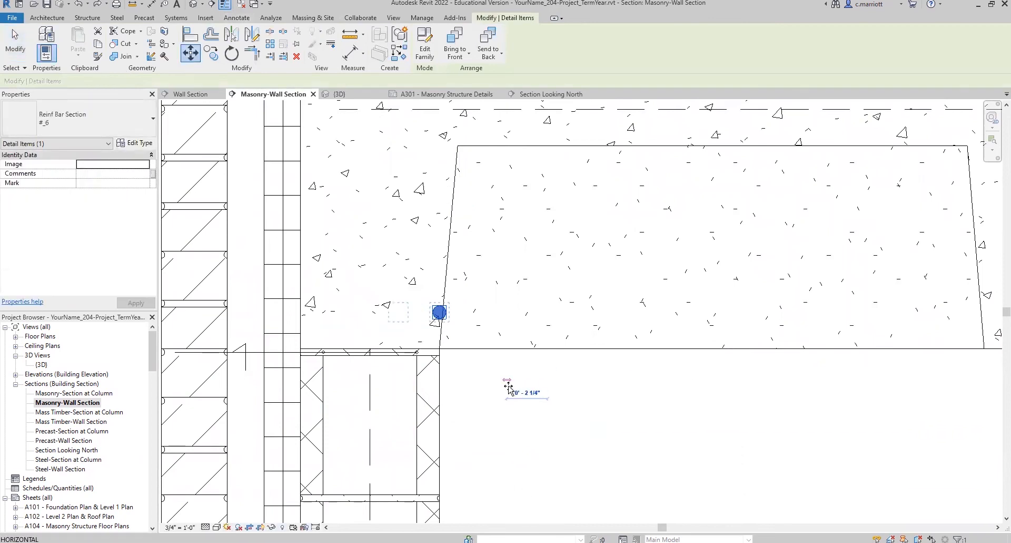
{"action": "type", "text": "2\""}
{"action": "key", "text": "Return"}
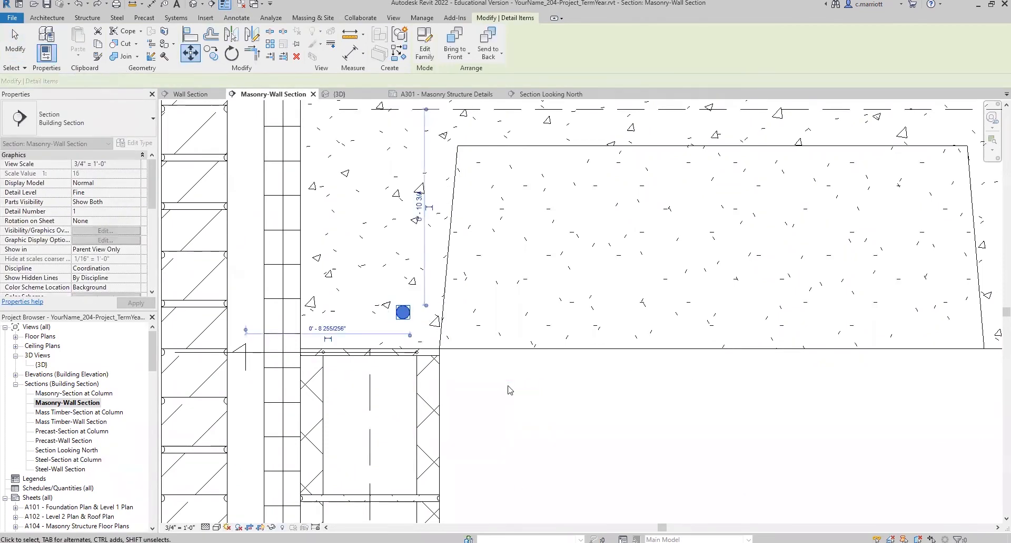
{"action": "key", "text": "Escape"}
Shift the #_6 bar another 4" left, toward the edge beam's exterior face.
{"action": "left_click", "coordinate": [401, 312]}
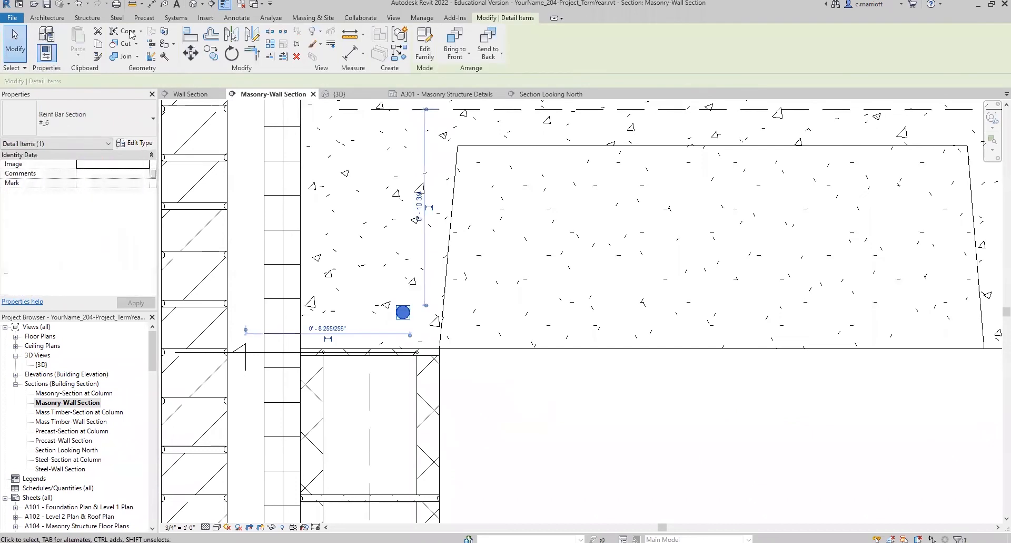
{"action": "key", "text": "m"}
{"action": "key", "text": "v"}
{"action": "left_click", "coordinate": [548, 429]}
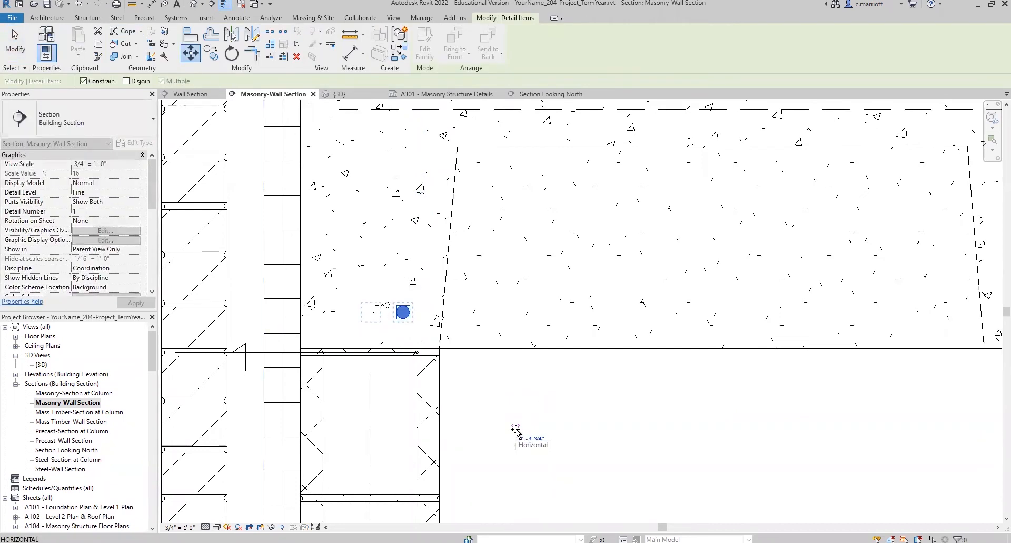
{"action": "type", "text": "4\""}
{"action": "key", "text": "Return"}
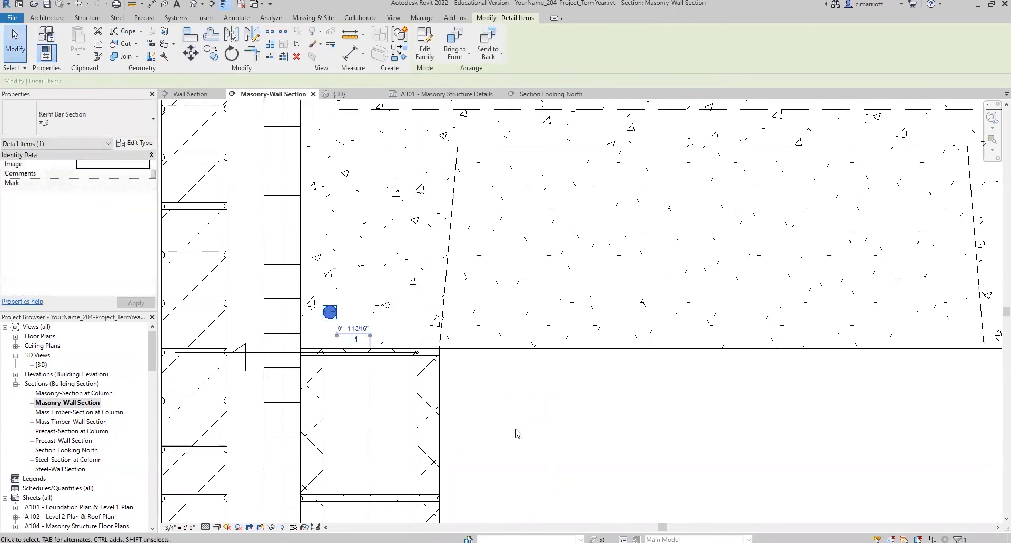
Copy the #_6 bar 4" to the right to form the edge beam's pair of bottom bars.
{"action": "key", "text": "c"}
{"action": "key", "text": "o"}
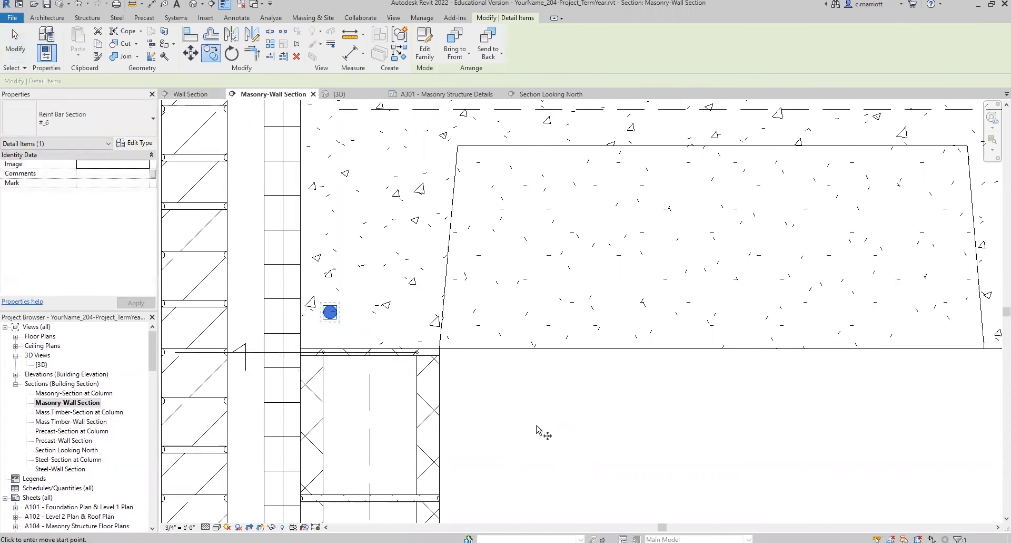
{"action": "left_click", "coordinate": [516, 425]}
{"action": "type", "text": "4"}
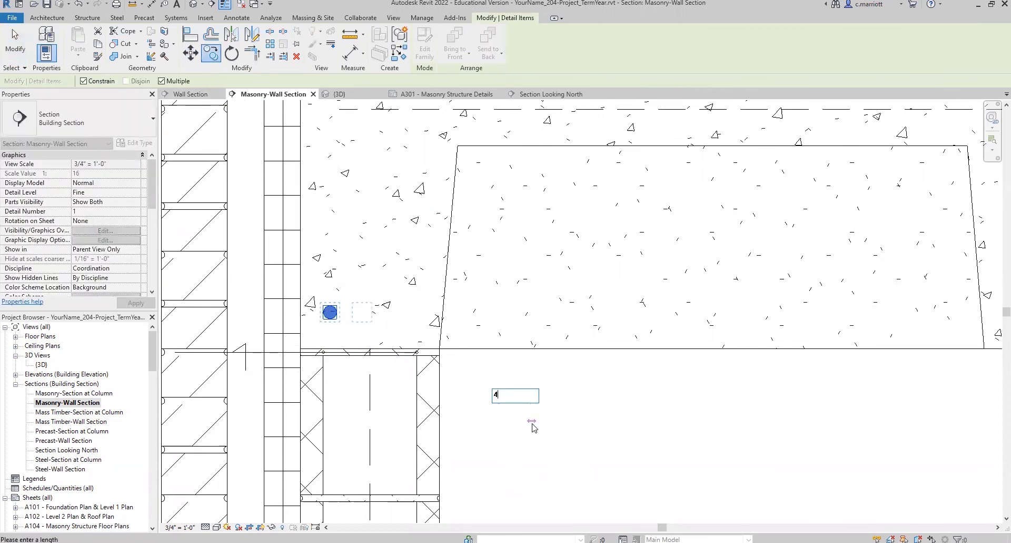
{"action": "type", "text": "\""}
{"action": "key", "text": "Return"}
{"action": "key", "text": "Escape"}
{"action": "key", "text": "Escape"}
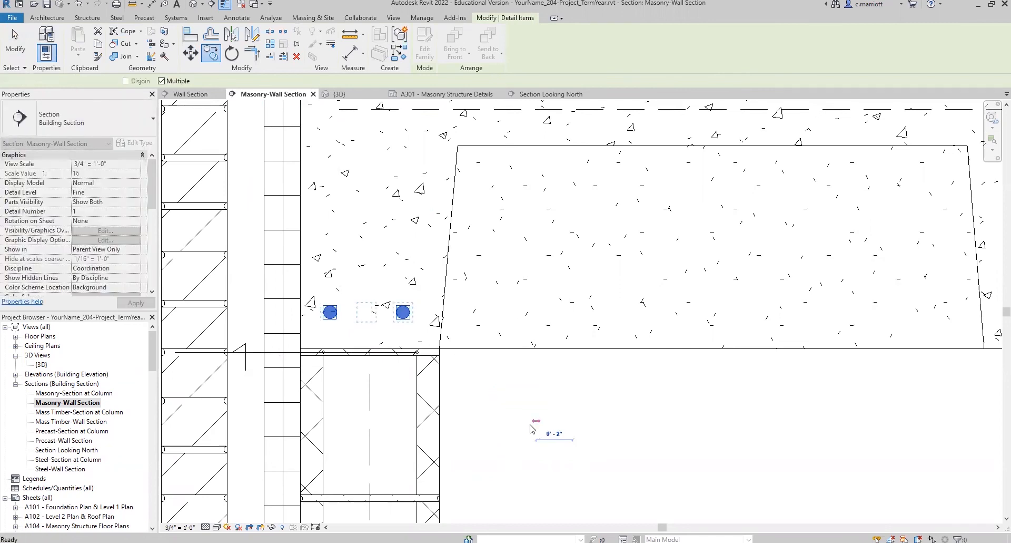
Copy both bottom #_6 bars 10" straight up to form the edge beam's top bars.
{"action": "scroll", "coordinate": [517, 395], "scroll_direction": "down", "scroll_amount": 2}
{"action": "scroll", "coordinate": [518, 398], "scroll_direction": "down", "scroll_amount": 1}
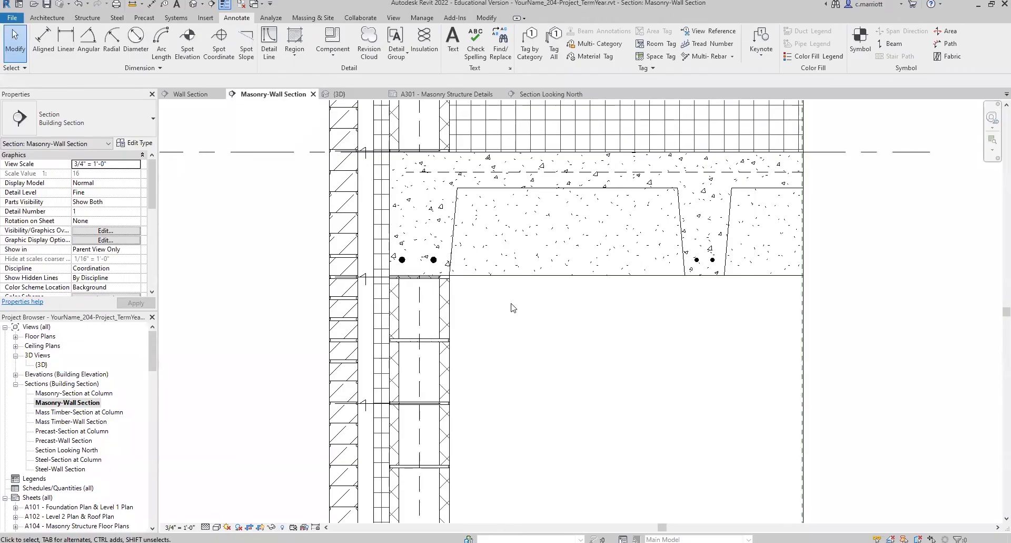
{"action": "left_click", "coordinate": [433, 260]}
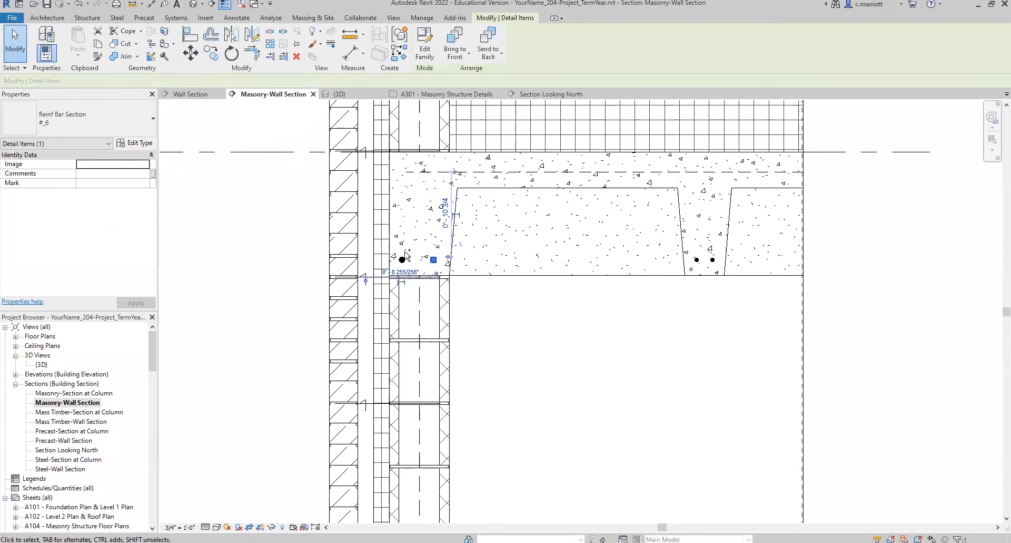
{"action": "left_click", "coordinate": [402, 259], "text": "ctrl"}
{"action": "left_click", "coordinate": [210, 53]}
{"action": "left_click", "coordinate": [521, 390]}
{"action": "type", "text": "10"}
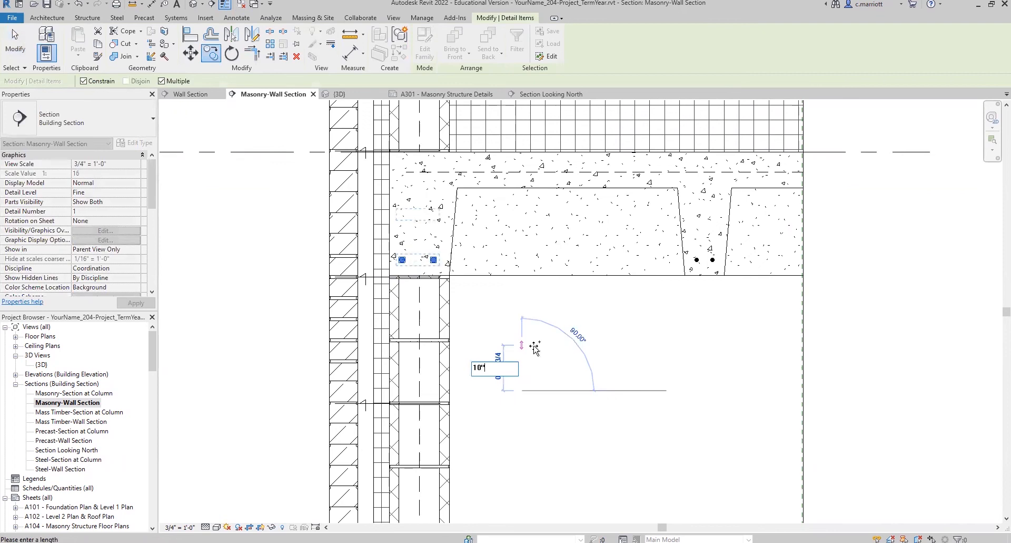
{"action": "type", "text": "\""}
{"action": "key", "text": "Return"}
{"action": "key", "text": "Escape"}
{"action": "key", "text": "Escape"}
Draw a rectangular stirrup with Hidden 3/32-3 detail lines from the lower left #_6 bar's centre to the upper right bar's centre.
{"action": "scroll", "coordinate": [436, 183], "scroll_direction": "up", "scroll_amount": 3}
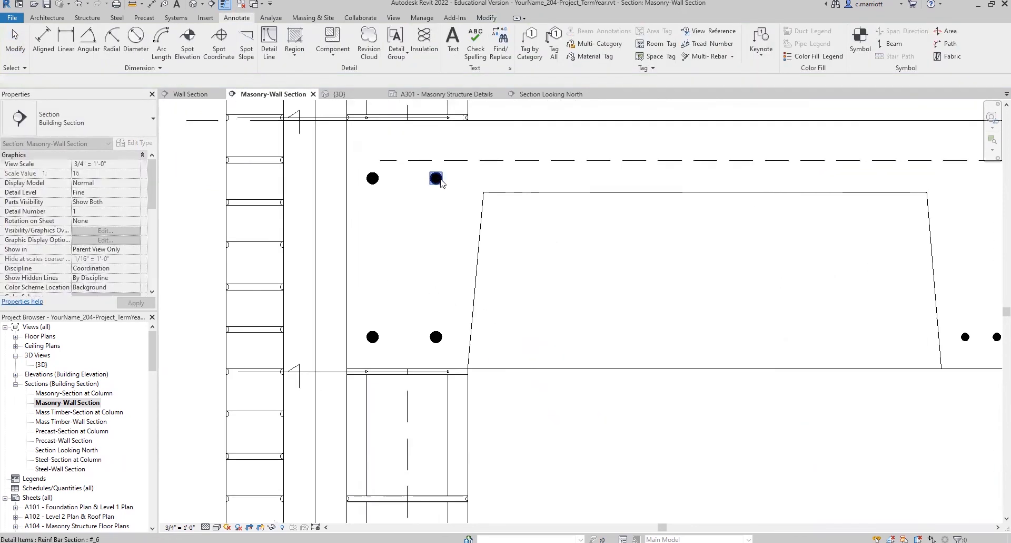
{"action": "scroll", "coordinate": [437, 293], "scroll_direction": "down", "scroll_amount": 2}
{"action": "scroll", "coordinate": [544, 386], "scroll_direction": "down", "scroll_amount": 4}
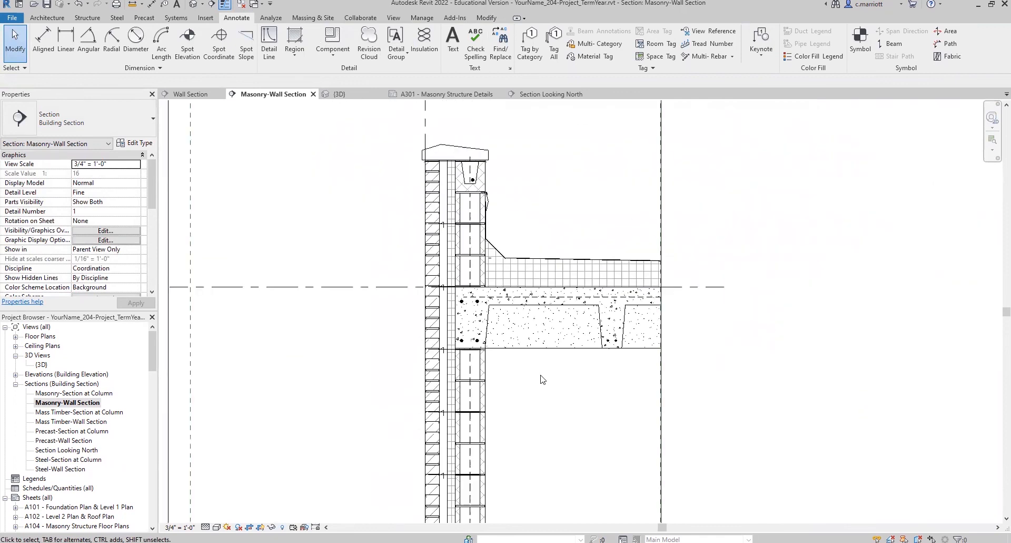
{"action": "scroll", "coordinate": [528, 366], "scroll_direction": "up", "scroll_amount": 2}
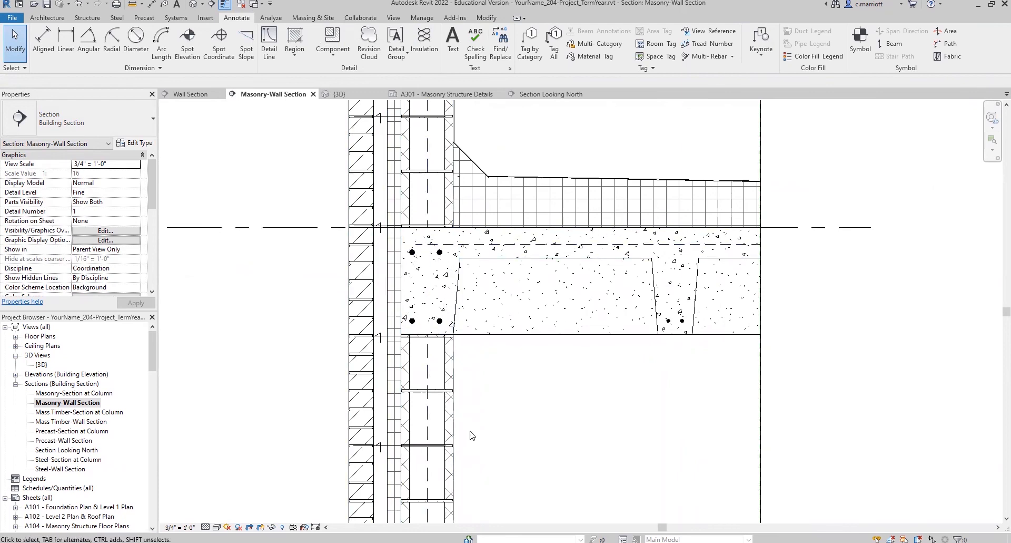
{"action": "middle_click_drag", "start_coordinate": [524, 416], "coordinate": [527, 404]}
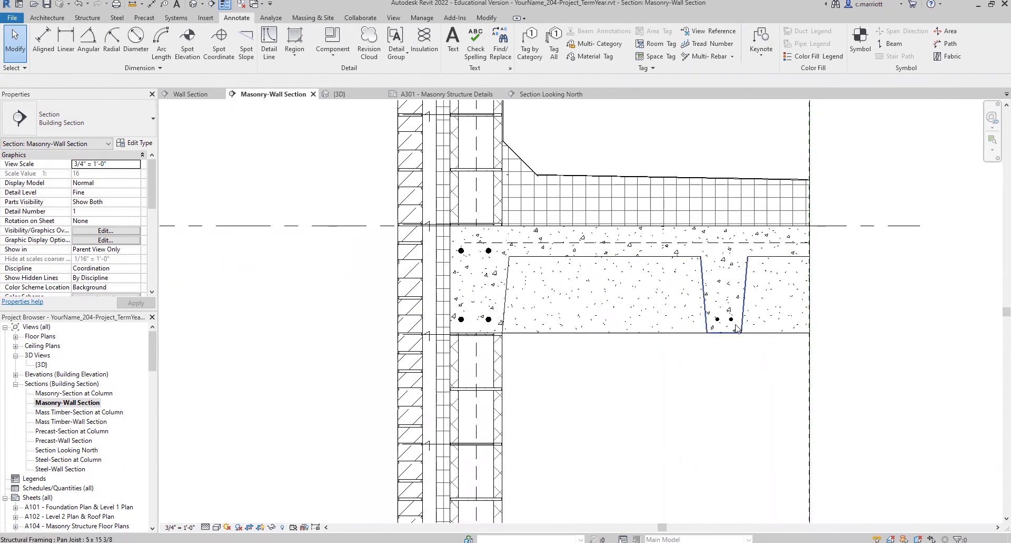
{"action": "middle_click_drag", "start_coordinate": [582, 372], "coordinate": [614, 389]}
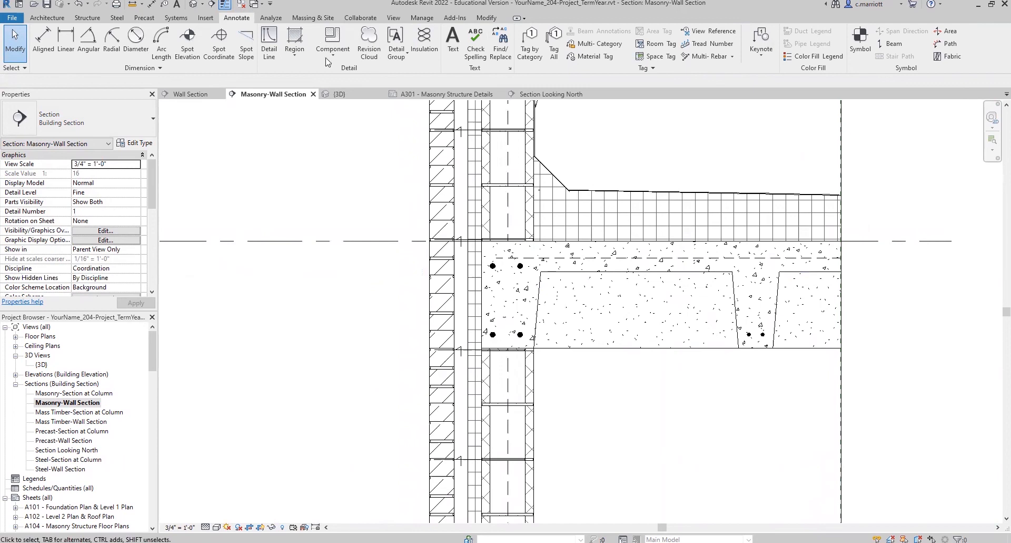
{"action": "left_click", "coordinate": [269, 42]}
{"action": "left_click", "coordinate": [434, 33]}
{"action": "scroll", "coordinate": [513, 316], "scroll_direction": "up", "scroll_amount": 2}
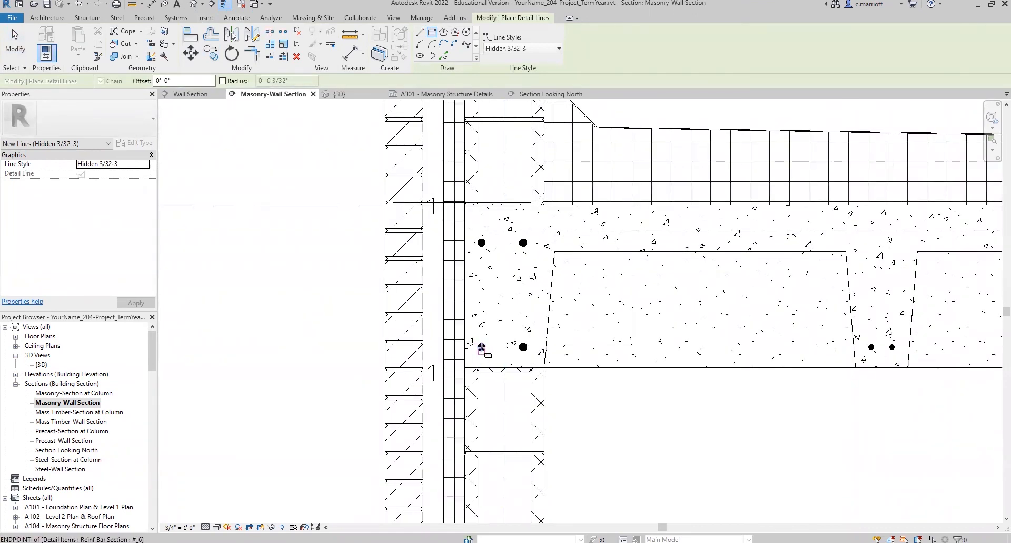
{"action": "left_click", "coordinate": [481, 346]}
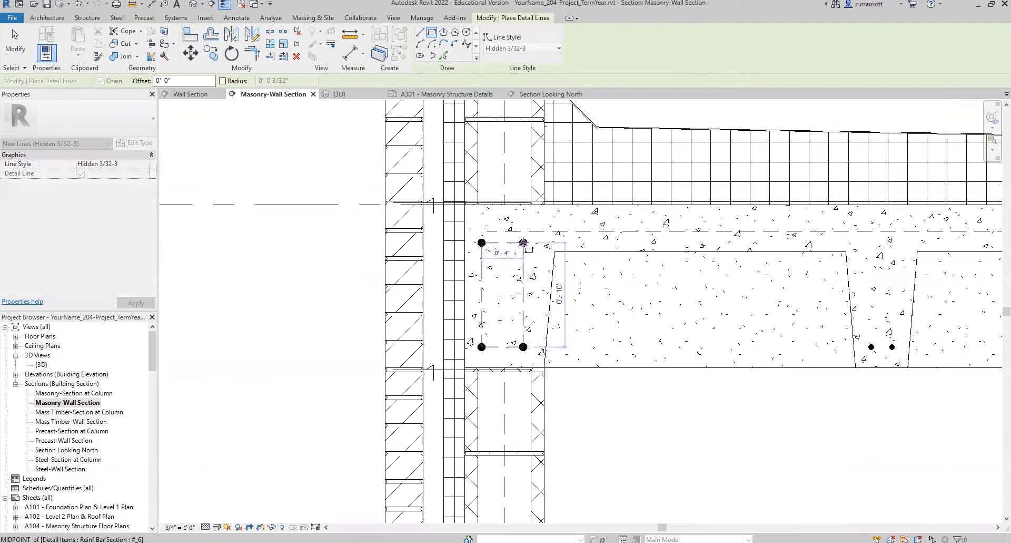
{"action": "left_click", "coordinate": [523, 242]}
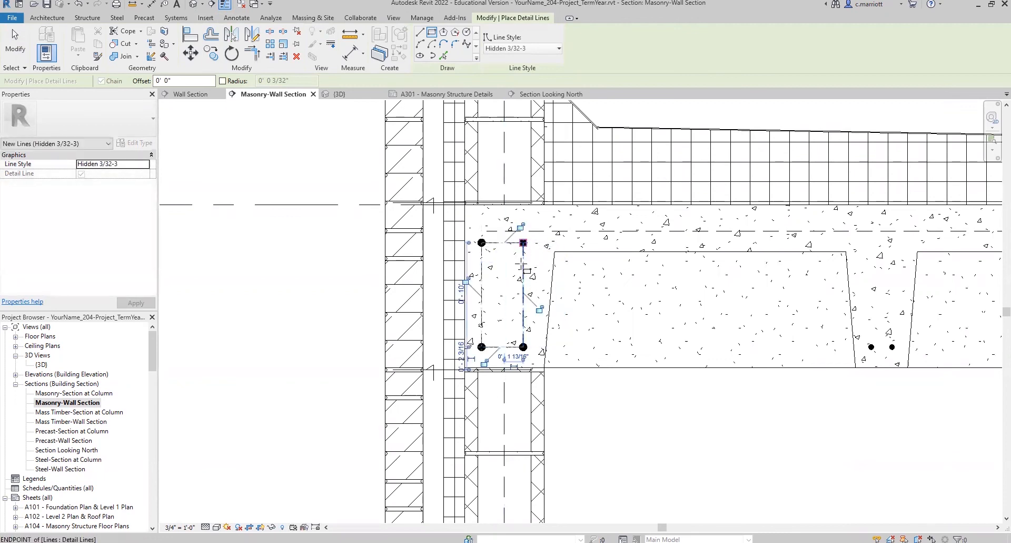
{"action": "key", "text": "Escape"}
{"action": "key", "text": "Escape"}
Shift the stirrup rectangle's detail lines outward so the outline wraps around the outside of the four #_6 bars.
{"action": "scroll", "coordinate": [508, 248], "scroll_direction": "up", "scroll_amount": 1}
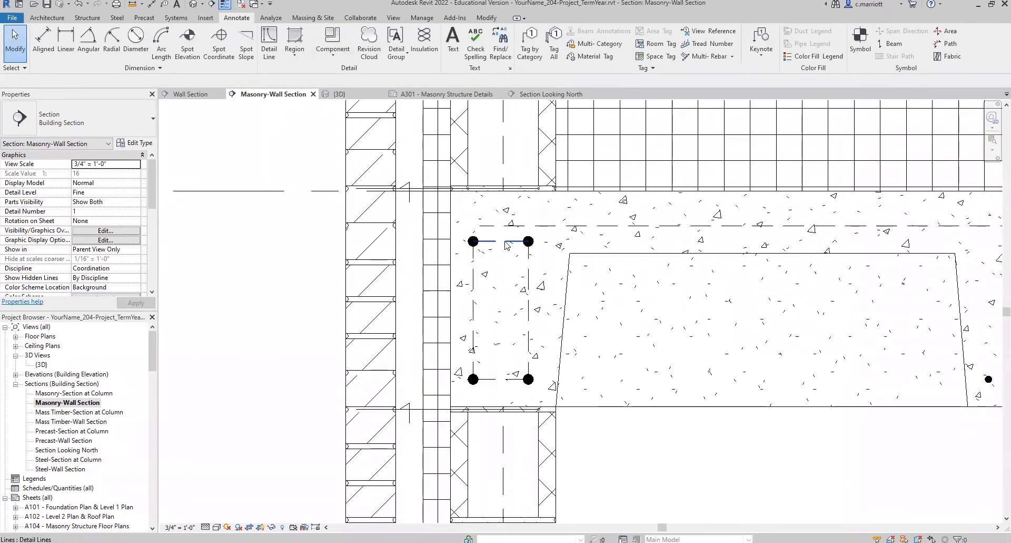
{"action": "left_click", "coordinate": [507, 241]}
{"action": "key", "text": "Escape"}
{"action": "left_click", "coordinate": [507, 240]}
{"action": "left_click", "coordinate": [507, 240]}
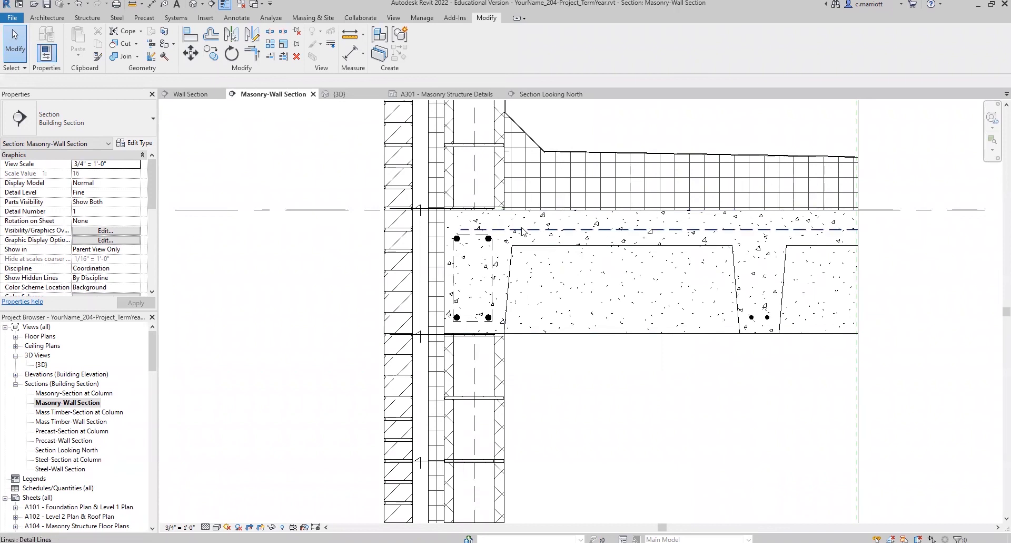
Review the masonry wall section's overall height and its appearance on sheet A301 - Masonry Structure Details.
{"action": "scroll", "coordinate": [589, 269], "scroll_direction": "down", "scroll_amount": 5}
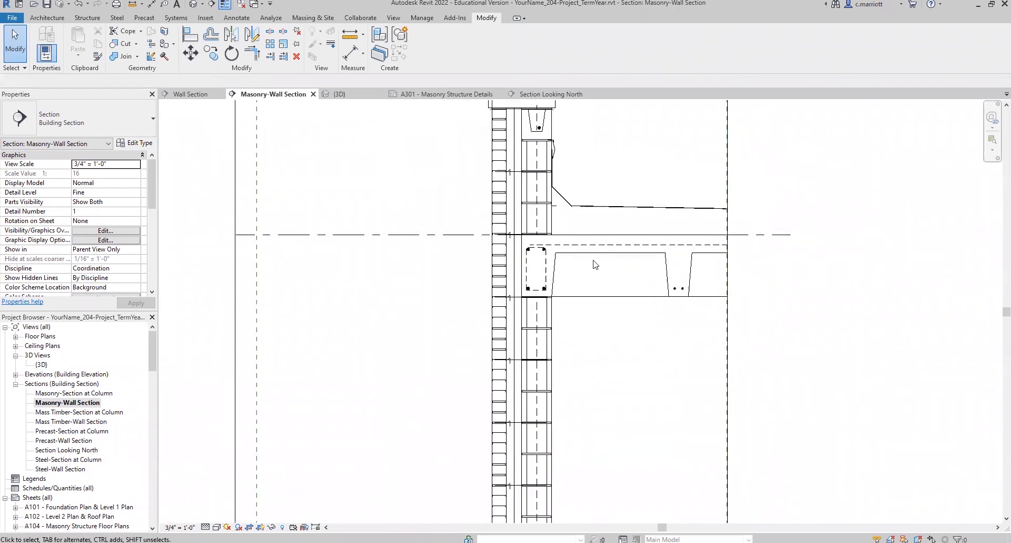
{"action": "scroll", "coordinate": [601, 343], "scroll_direction": "down", "scroll_amount": 3}
{"action": "middle_click_drag", "start_coordinate": [600, 343], "coordinate": [548, 234]}
{"action": "scroll", "coordinate": [550, 284], "scroll_direction": "down", "scroll_amount": 1}
{"action": "scroll", "coordinate": [553, 277], "scroll_direction": "up", "scroll_amount": 1}
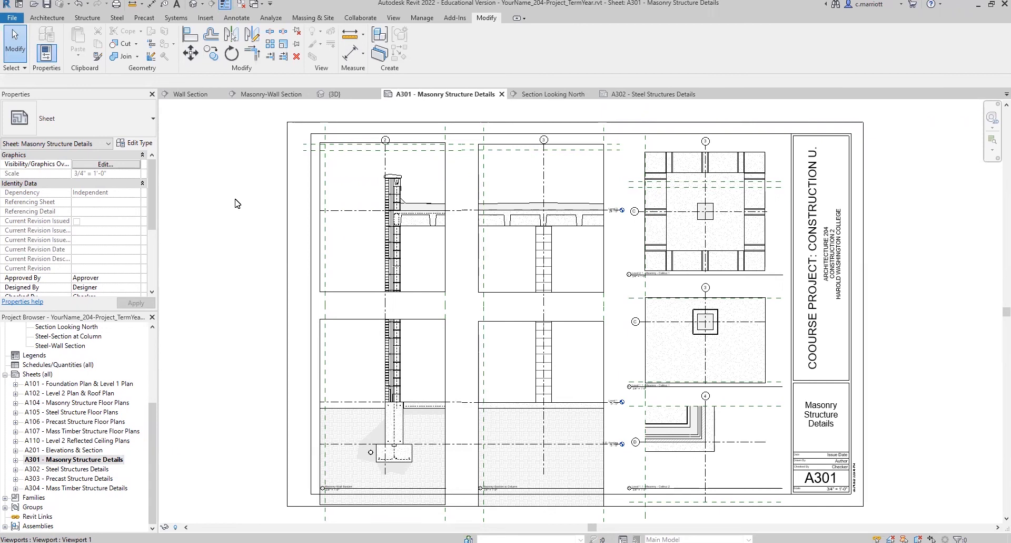
{"action": "scroll", "coordinate": [399, 255], "scroll_direction": "up", "scroll_amount": 1}
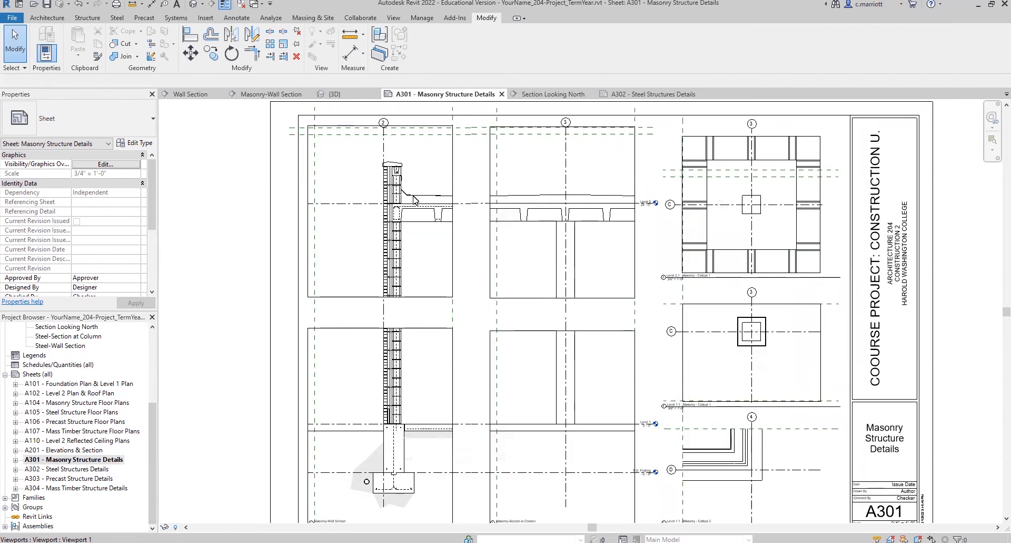
{"action": "scroll", "coordinate": [414, 199], "scroll_direction": "up", "scroll_amount": 8}
{"action": "scroll", "coordinate": [383, 241], "scroll_direction": "down", "scroll_amount": 8}
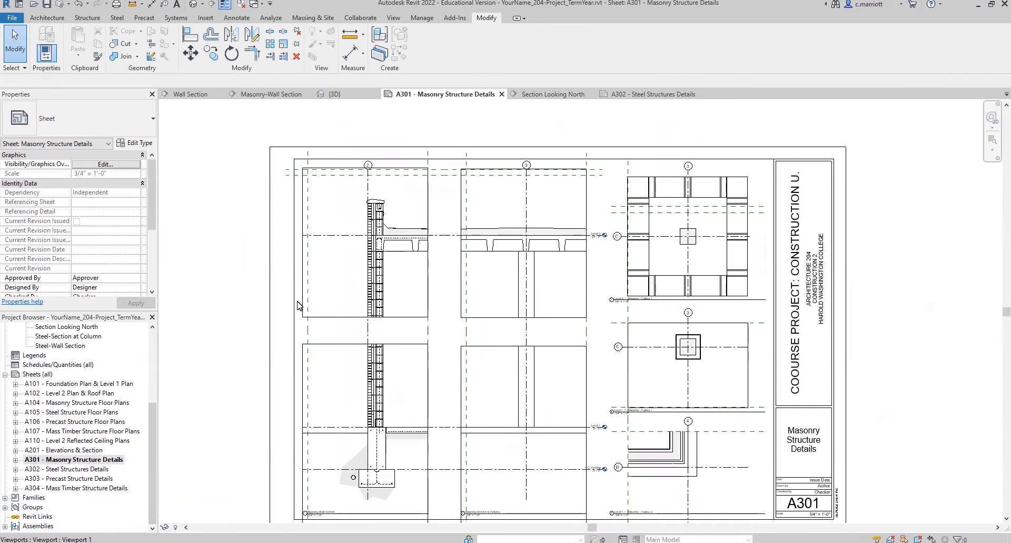
{"action": "scroll", "coordinate": [230, 323], "scroll_direction": "down", "scroll_amount": 1}
{"action": "mouse_move", "coordinate": [231, 323]}
{"action": "middle_mouse_down"}
{"action": "mouse_move", "coordinate": [248, 296]}
{"action": "mouse_move", "coordinate": [260, 303]}
{"action": "middle_mouse_up"}
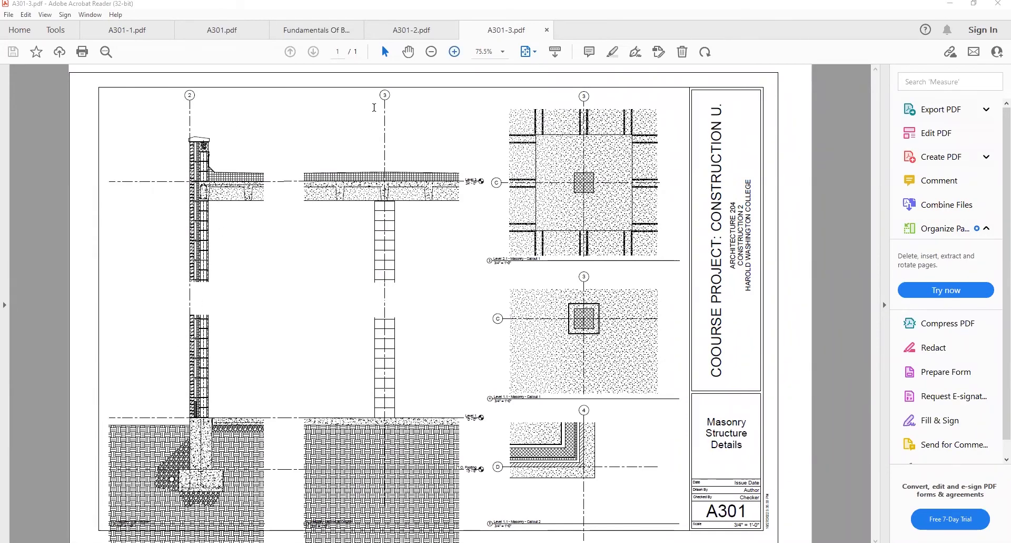
Switch to Acrobat Reader and examine the masonry wall section in A301-3.pdf from the parapet to the foundation at high magnification.
{"action": "key", "text": "ctrl+equal"}
{"action": "key", "text": "ctrl+equal"}
{"action": "key", "text": "ctrl+equal"}
{"action": "key", "text": "ctrl+equal"}
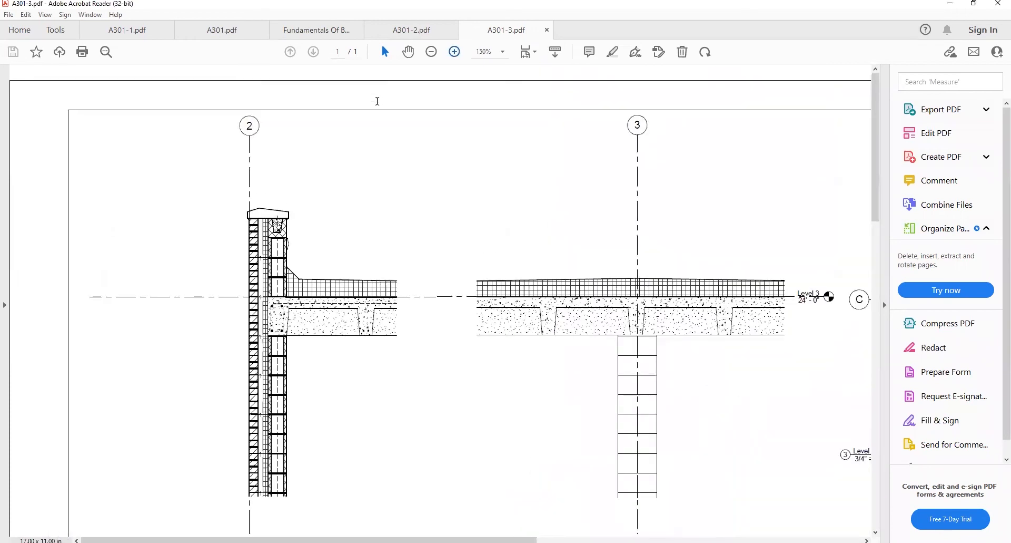
{"action": "scroll", "coordinate": [392, 329], "scroll_direction": "down", "scroll_amount": 3}
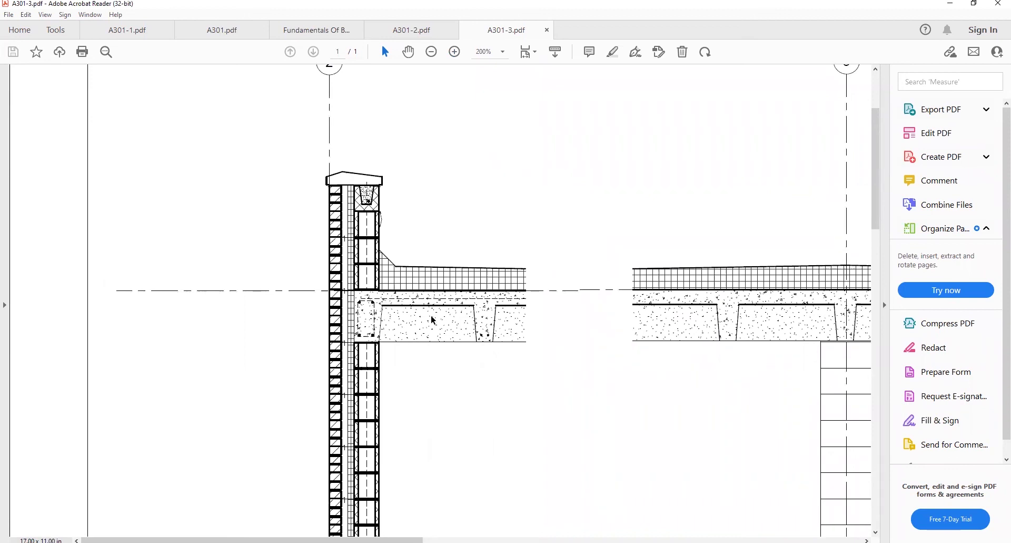
{"action": "scroll", "coordinate": [386, 351], "scroll_direction": "down", "scroll_amount": 3}
{"action": "scroll", "coordinate": [393, 348], "scroll_direction": "down", "scroll_amount": 6}
{"action": "scroll", "coordinate": [382, 361], "scroll_direction": "down", "scroll_amount": 7}
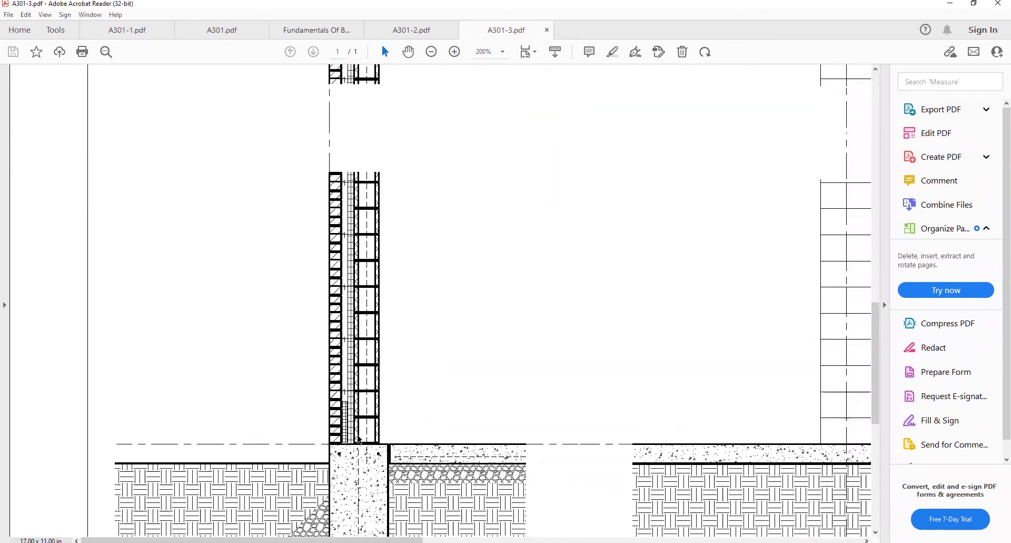
{"action": "scroll", "coordinate": [358, 438], "scroll_direction": "down", "scroll_amount": 1}
{"action": "scroll", "coordinate": [341, 424], "scroll_direction": "down", "scroll_amount": 1}
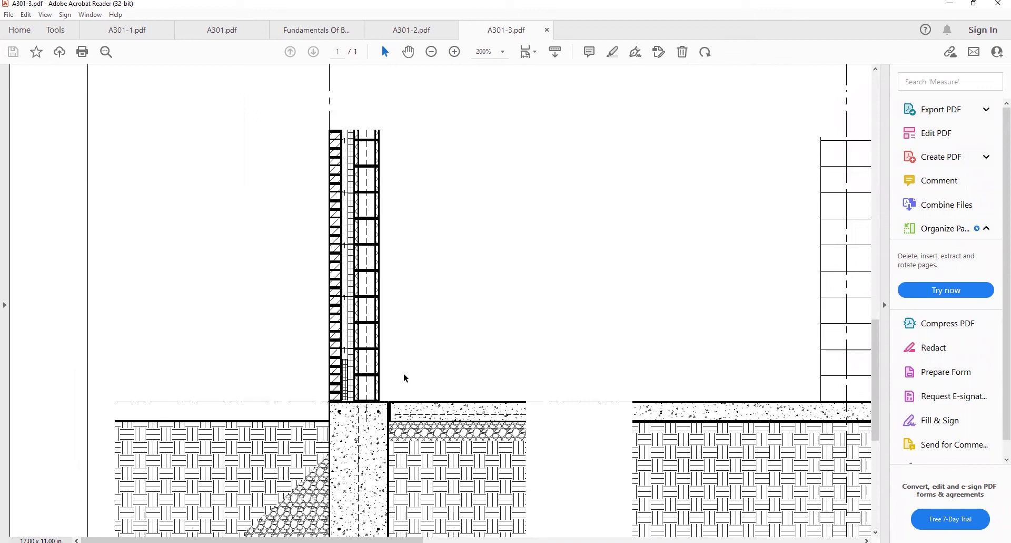
{"action": "scroll", "coordinate": [406, 378], "scroll_direction": "down", "scroll_amount": 2}
{"action": "scroll", "coordinate": [395, 370], "scroll_direction": "up", "scroll_amount": 2}
{"action": "scroll", "coordinate": [394, 367], "scroll_direction": "up", "scroll_amount": 2}
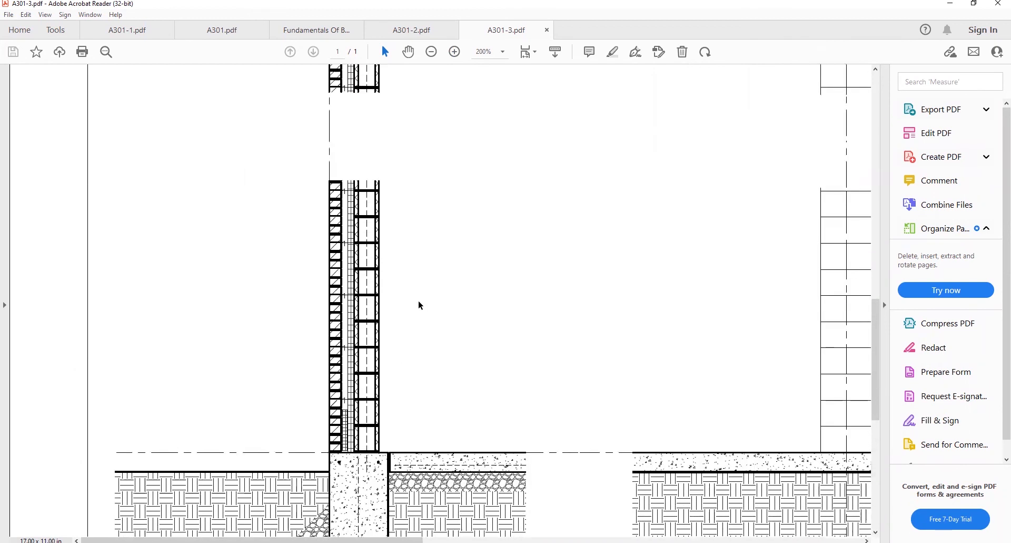
{"action": "scroll", "coordinate": [419, 300], "scroll_direction": "up", "scroll_amount": 4}
{"action": "scroll", "coordinate": [419, 282], "scroll_direction": "up", "scroll_amount": 2}
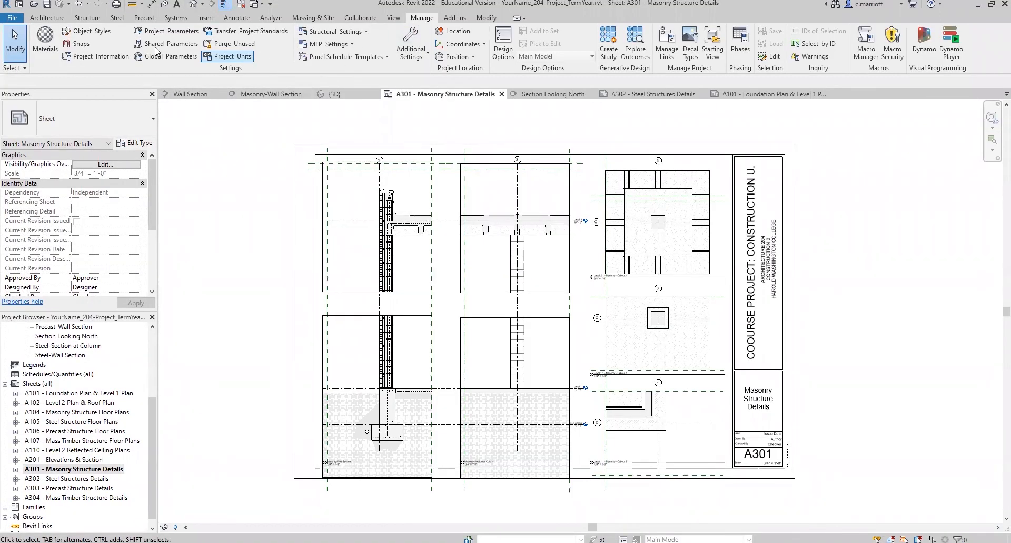
In Revit's Object Styles, set the projection line weight of the Detail Items' Heavy Lines and Medium Lines to 2 and apply the changes.
{"action": "left_click", "coordinate": [93, 38]}
{"action": "left_click_drag", "start_coordinate": [696, 218], "coordinate": [694, 351]}
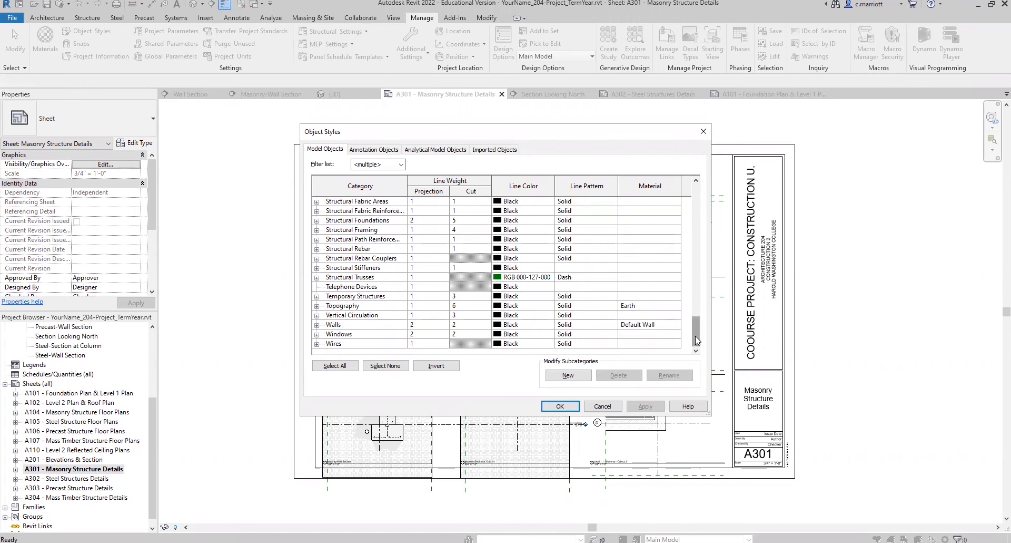
{"action": "left_click_drag", "start_coordinate": [695, 336], "coordinate": [697, 221]}
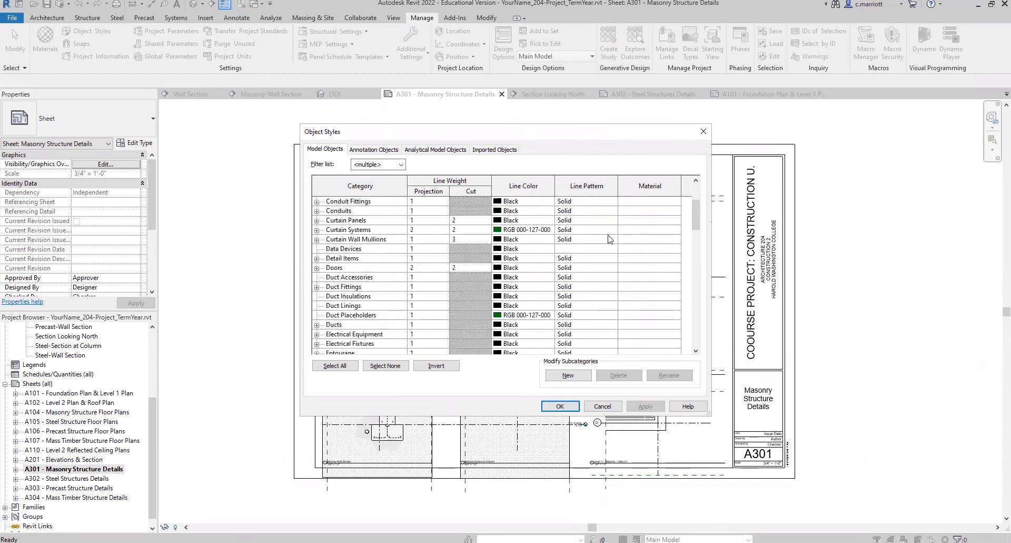
{"action": "left_click", "coordinate": [316, 258]}
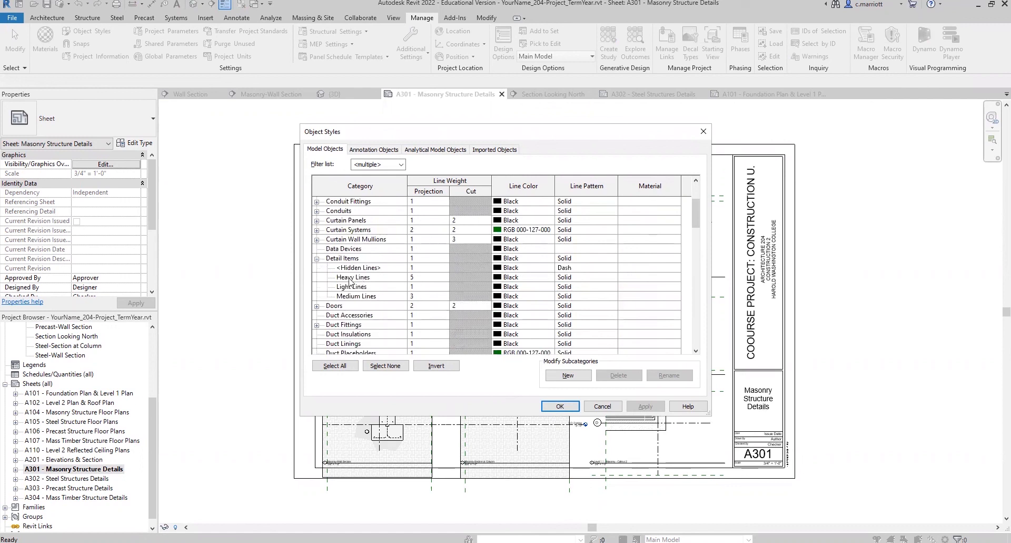
{"action": "left_click", "coordinate": [416, 277]}
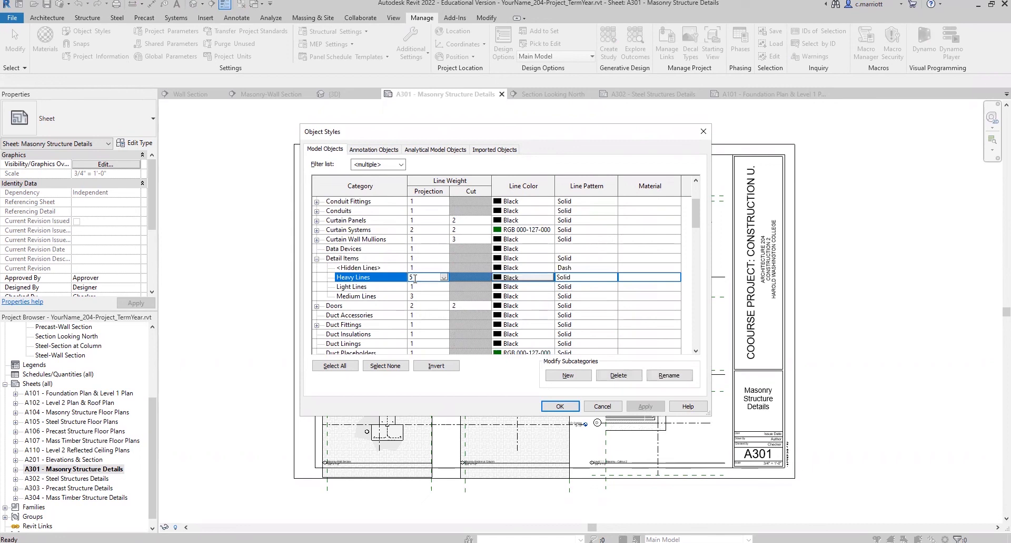
{"action": "type", "text": "2"}
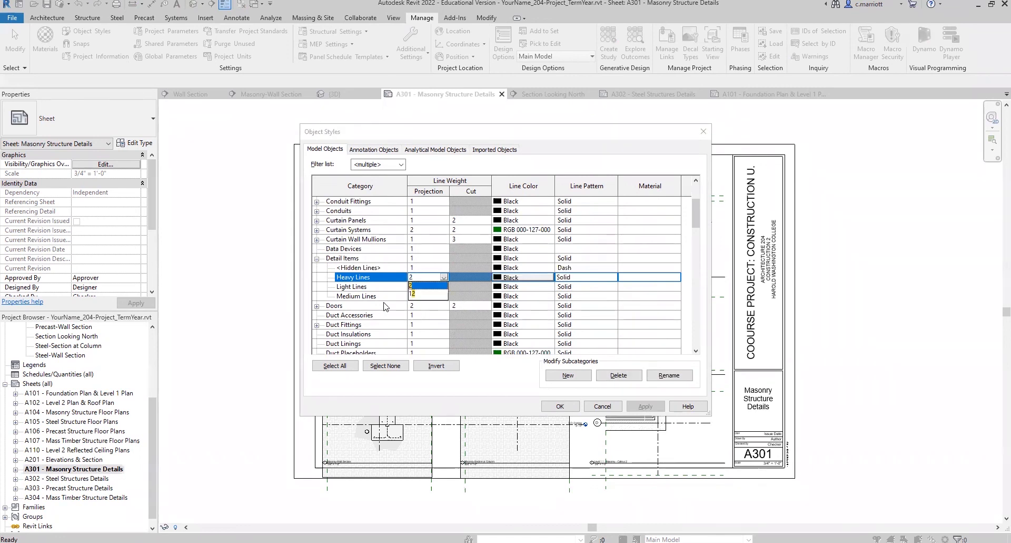
{"action": "left_click", "coordinate": [417, 300]}
{"action": "type", "text": "2"}
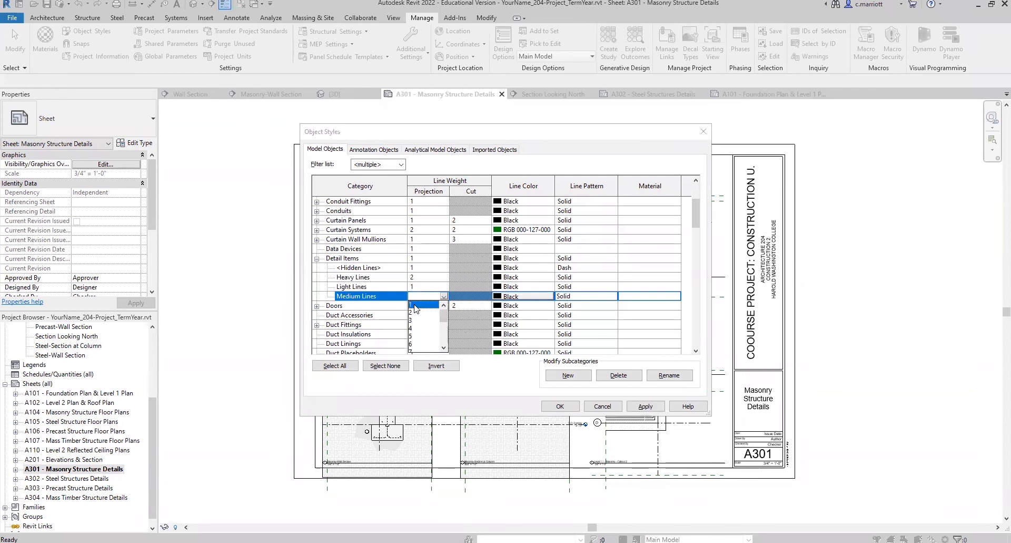
{"action": "left_click", "coordinate": [437, 344]}
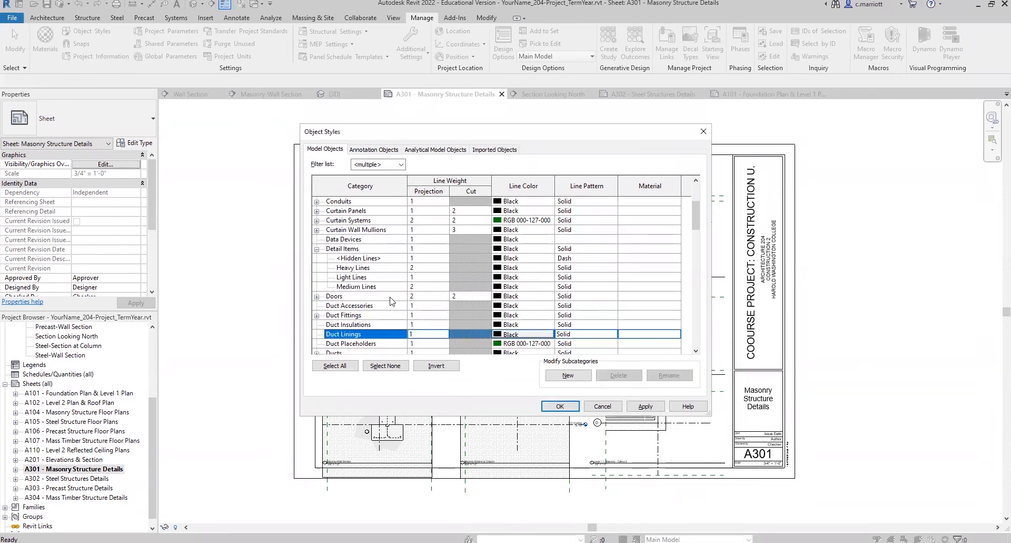
{"action": "left_click", "coordinate": [635, 410]}
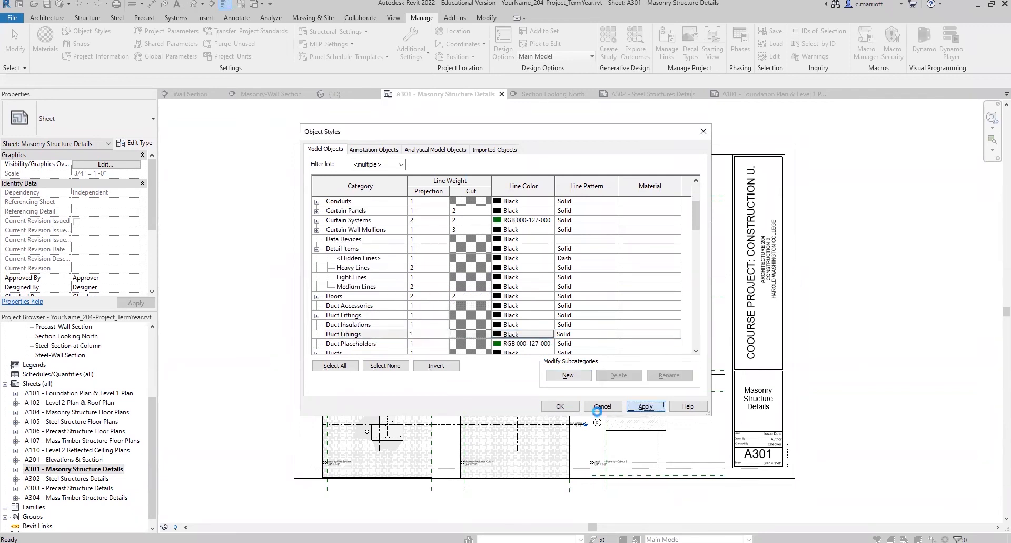
{"action": "left_click", "coordinate": [558, 406]}
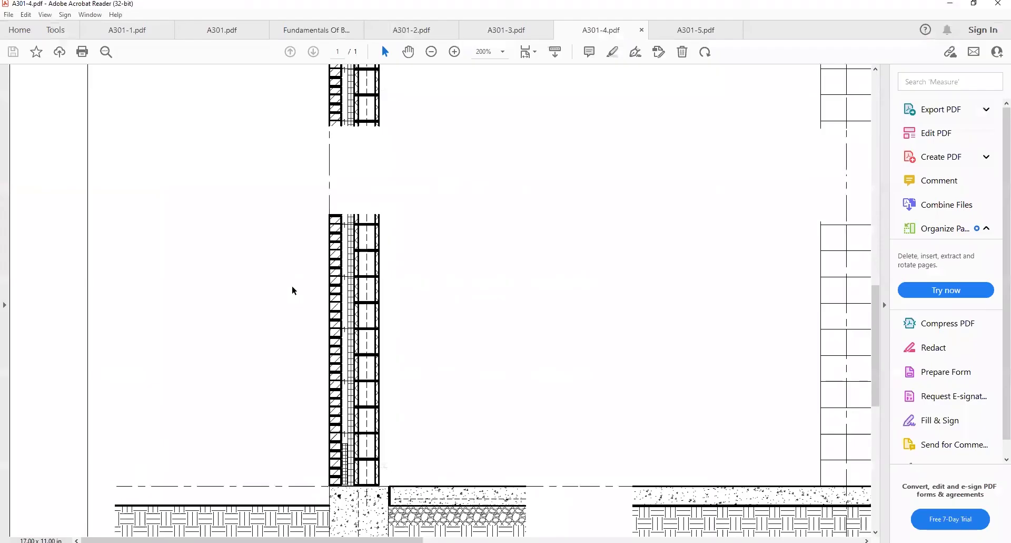
In Acrobat Reader, compare the wall section's line weights in A301-4.pdf and A301-5.pdf, from the roof edge down to the foundation.
{"action": "scroll", "coordinate": [291, 289], "scroll_direction": "down", "scroll_amount": 3}
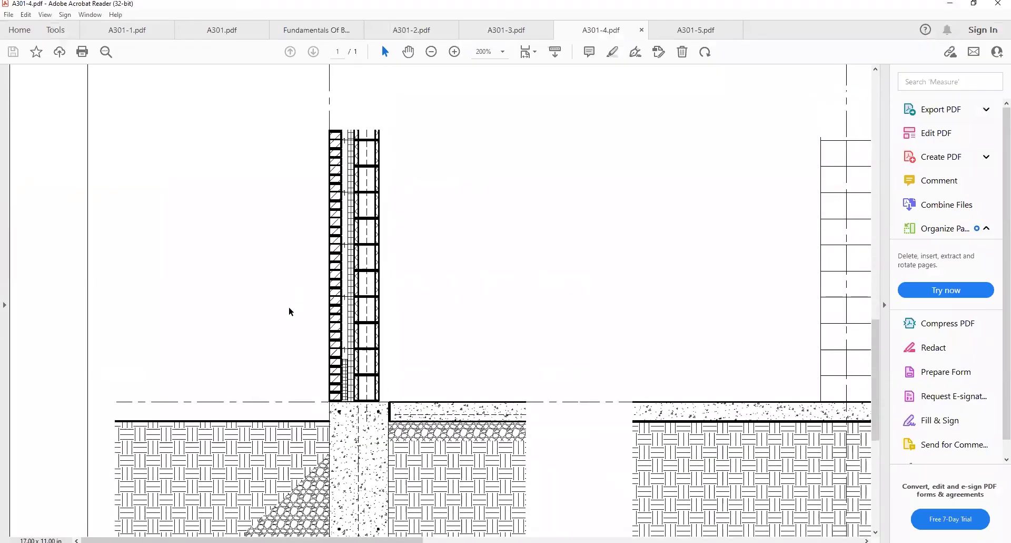
{"action": "scroll", "coordinate": [289, 309], "scroll_direction": "up", "scroll_amount": 3}
{"action": "scroll", "coordinate": [292, 310], "scroll_direction": "up", "scroll_amount": 2}
{"action": "scroll", "coordinate": [294, 303], "scroll_direction": "down", "scroll_amount": 1}
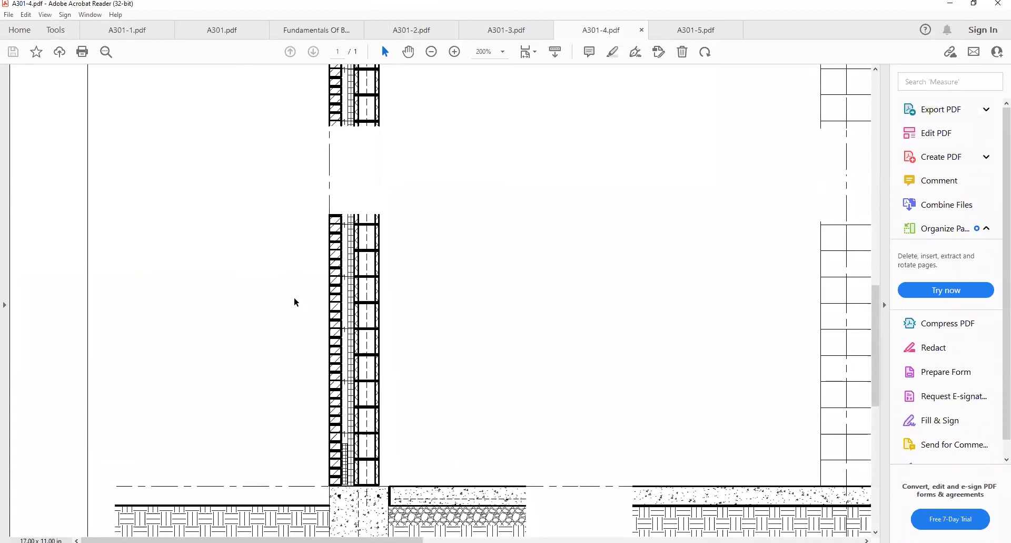
{"action": "left_click", "coordinate": [679, 33]}
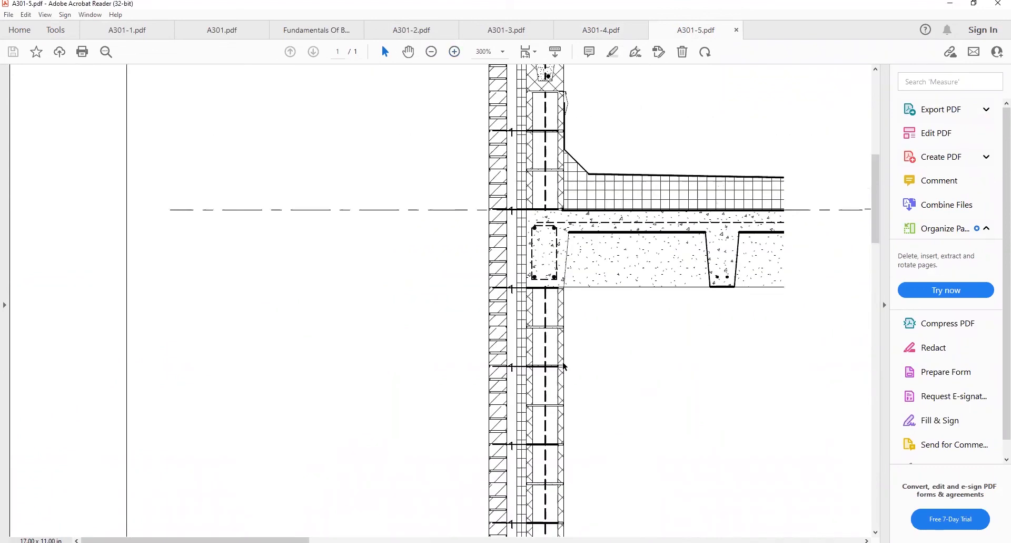
{"action": "scroll", "coordinate": [506, 346], "scroll_direction": "up", "scroll_amount": 1}
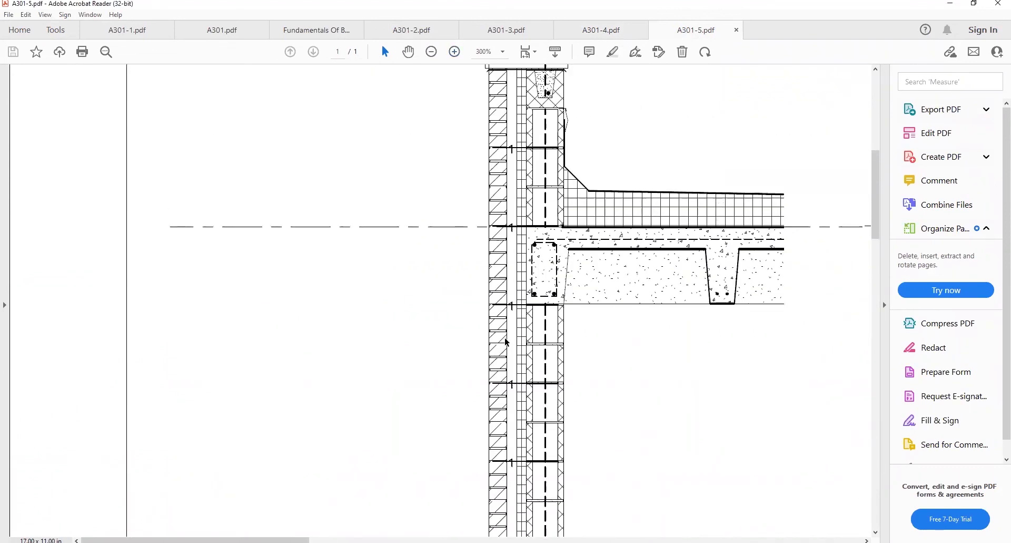
{"action": "scroll", "coordinate": [521, 345], "scroll_direction": "down", "scroll_amount": 3}
{"action": "scroll", "coordinate": [527, 346], "scroll_direction": "down", "scroll_amount": 3}
{"action": "scroll", "coordinate": [526, 346], "scroll_direction": "up", "scroll_amount": 2}
{"action": "scroll", "coordinate": [526, 346], "scroll_direction": "up", "scroll_amount": 1}
{"action": "scroll", "coordinate": [526, 346], "scroll_direction": "down", "scroll_amount": 4}
{"action": "scroll", "coordinate": [452, 370], "scroll_direction": "down", "scroll_amount": 7}
{"action": "scroll", "coordinate": [482, 375], "scroll_direction": "down", "scroll_amount": 8}
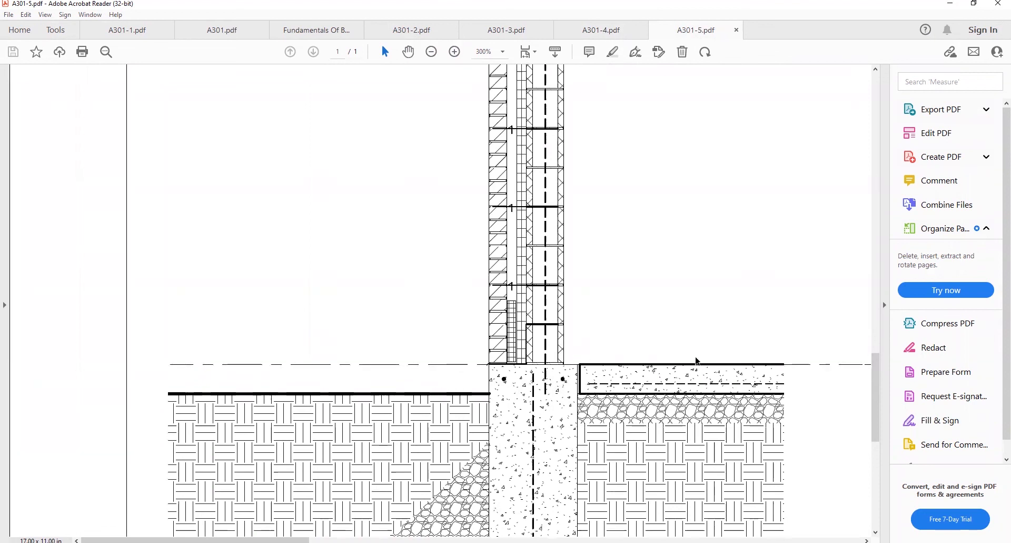
{"action": "scroll", "coordinate": [493, 429], "scroll_direction": "down", "scroll_amount": 1}
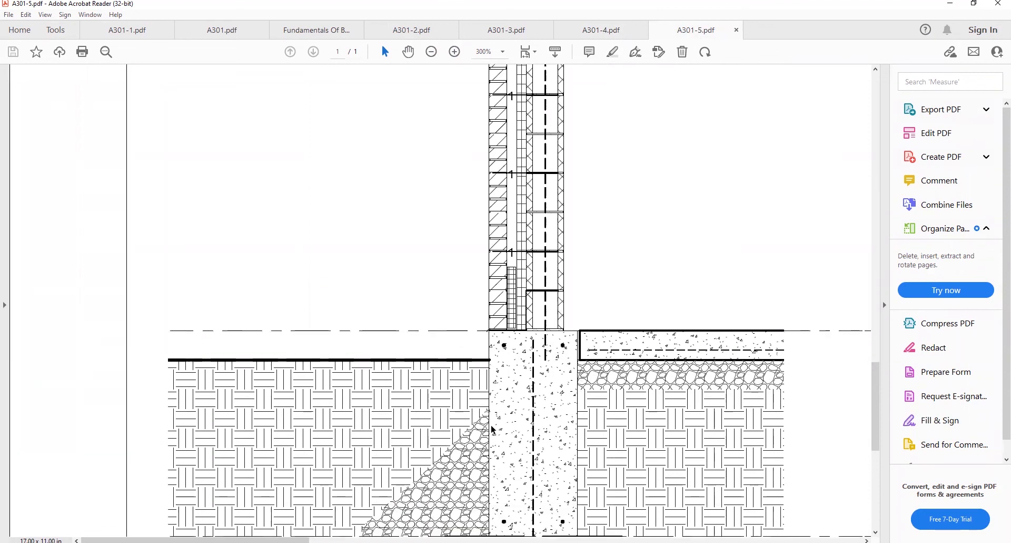
{"action": "scroll", "coordinate": [493, 437], "scroll_direction": "down", "scroll_amount": 2}
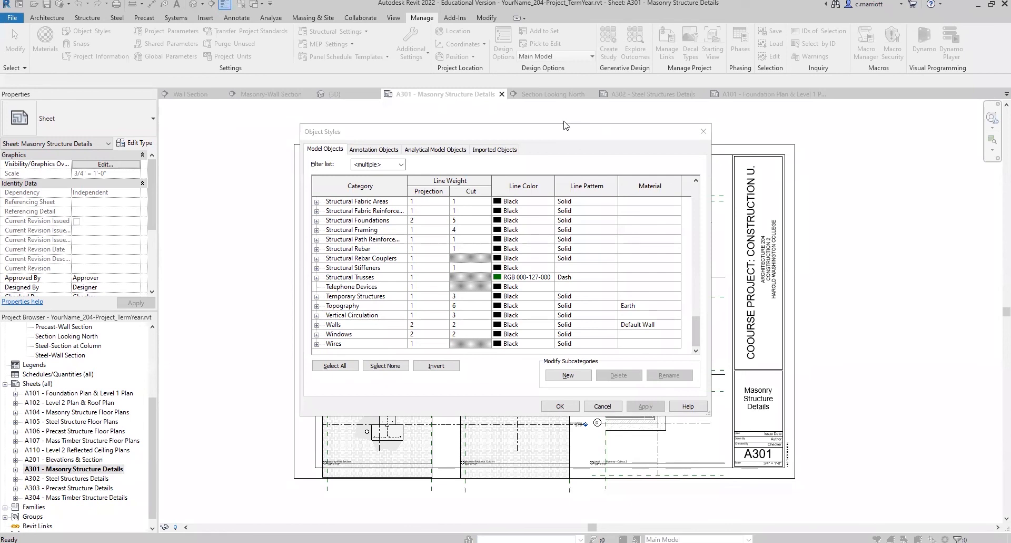
Return to Revit's Object Styles and set the Topography category's cut line weight to 2.
{"action": "left_click", "coordinate": [443, 306]}
{"action": "left_click", "coordinate": [457, 307]}
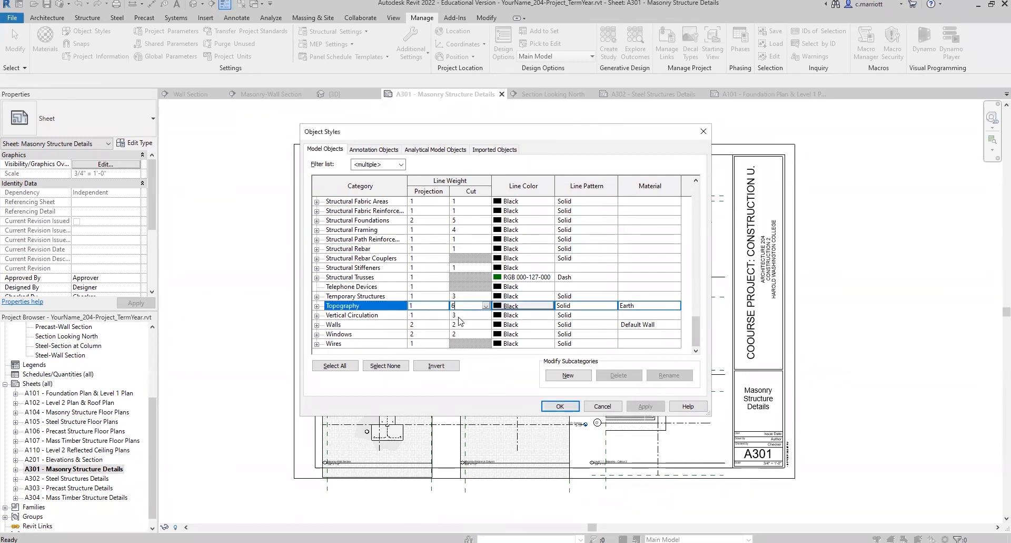
{"action": "type", "text": "2"}
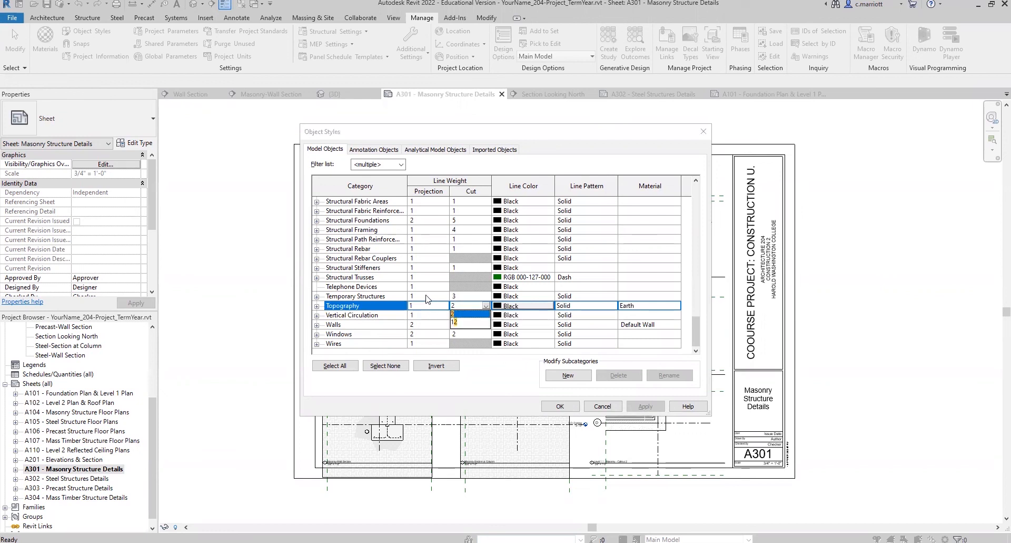
{"action": "key", "text": "Return"}
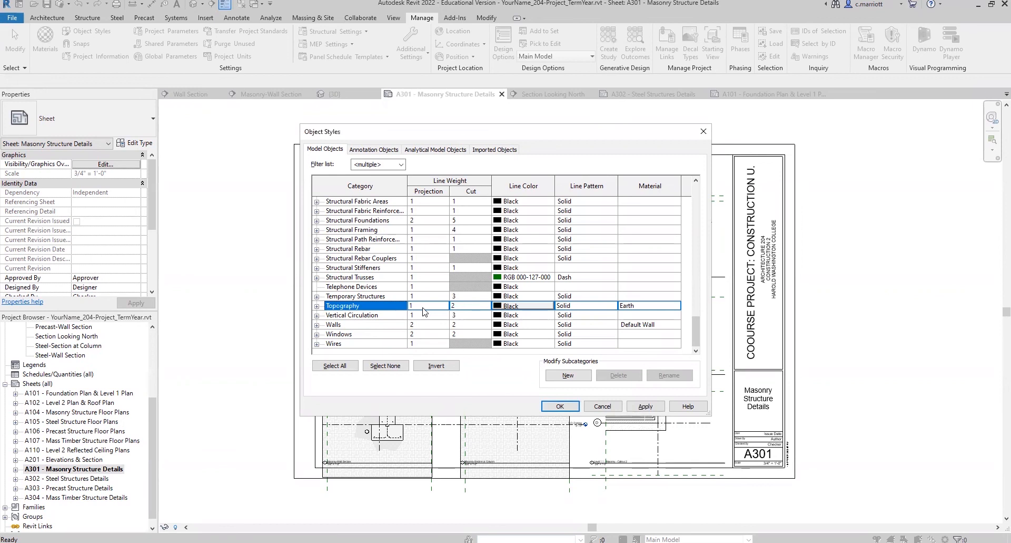